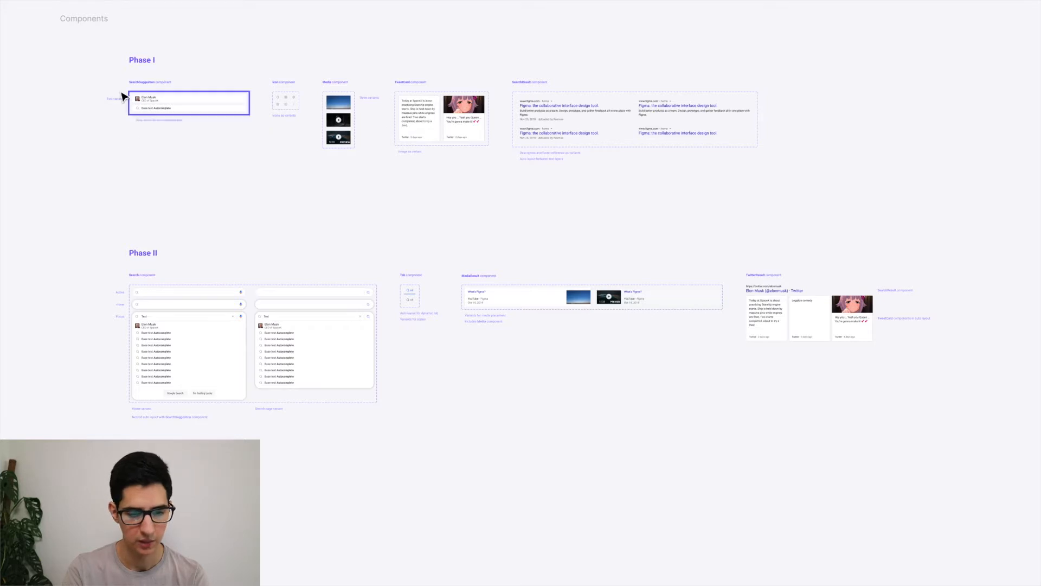
Zoom in on the SearchSuggestion component, then switch to Safari's Google results for Elon Musk.
scroll(118, 92, up, 10)
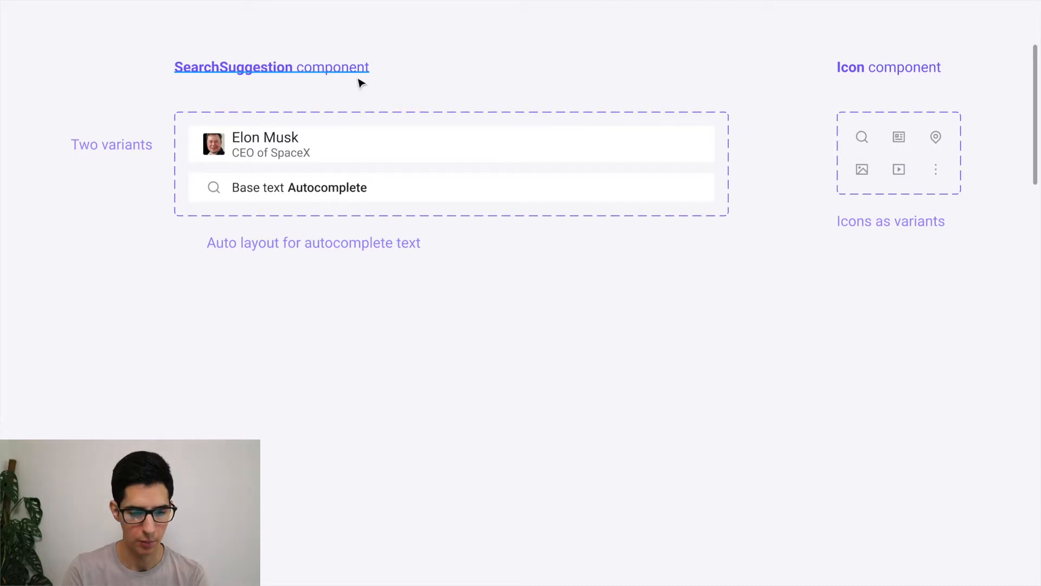
key(super+Tab)
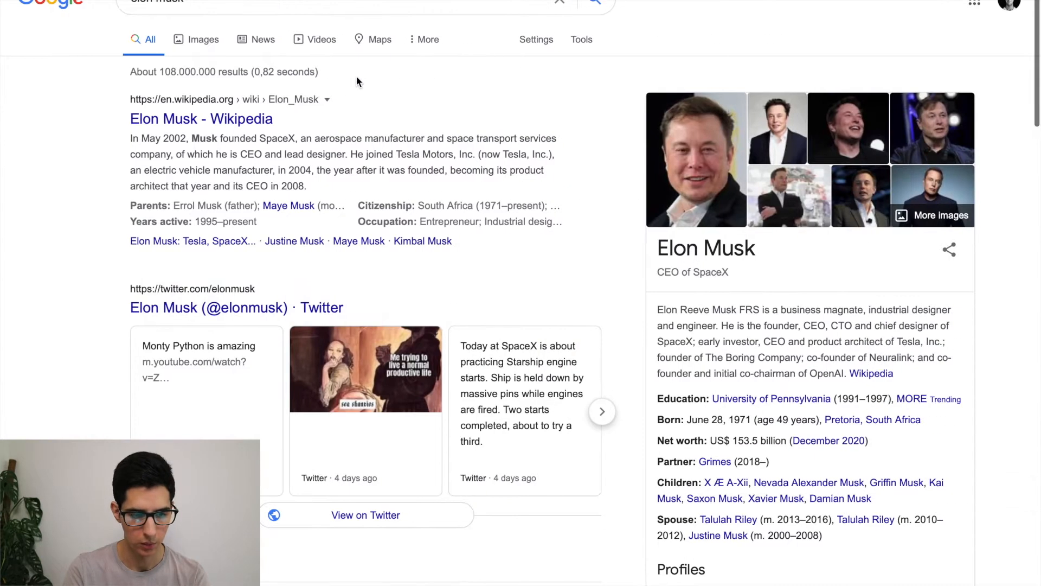
Type 'elon' on the Google home page to show autocomplete suggestions, then return to Figma.
click(45, 3)
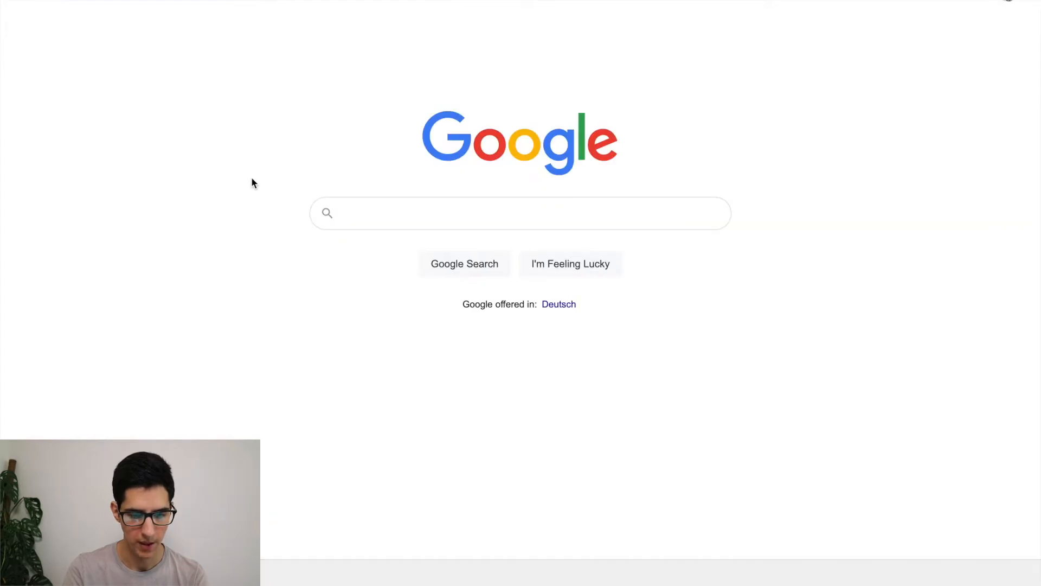
text(elon)
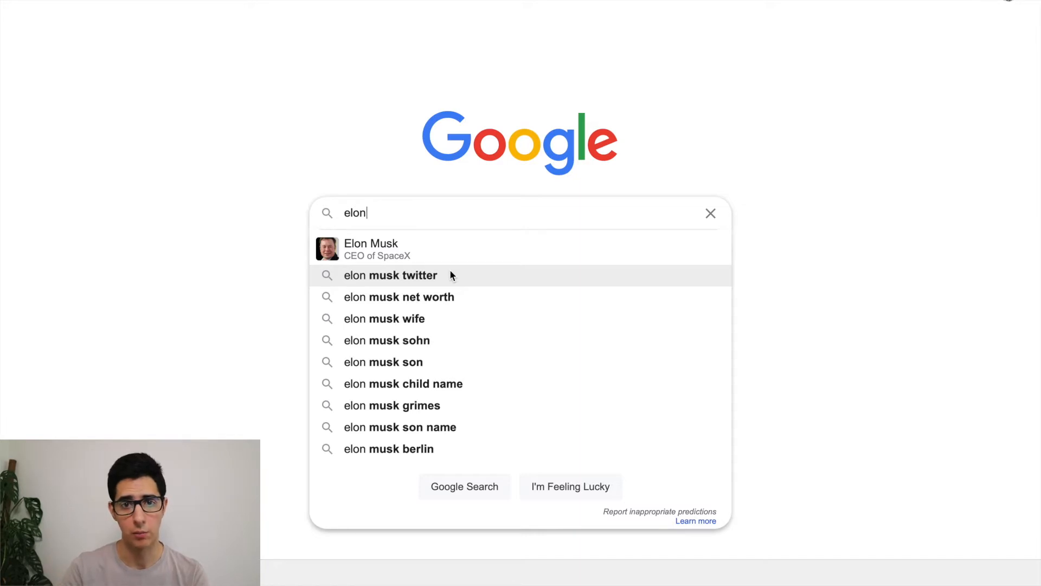
key(super+Tab)
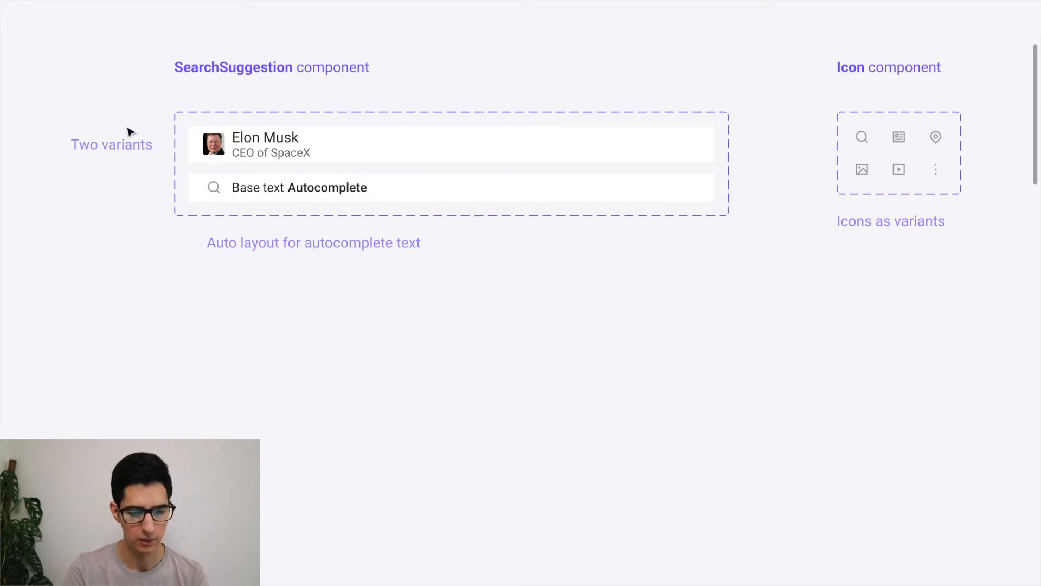
Duplicate the Elon Musk variant below the set and detach the copy into a plain frame.
click(353, 150)
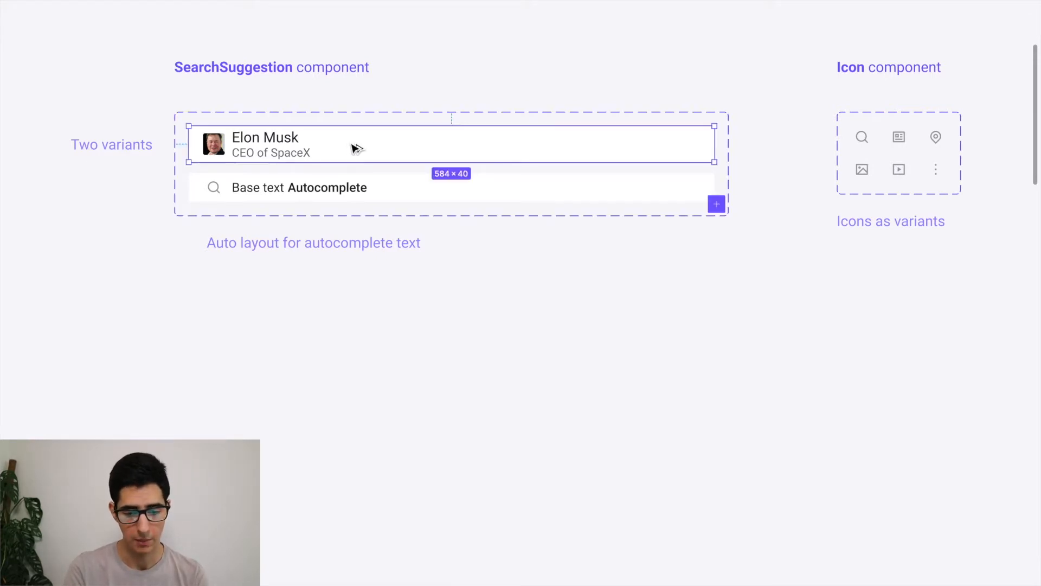
drag(352, 145, 351, 321)
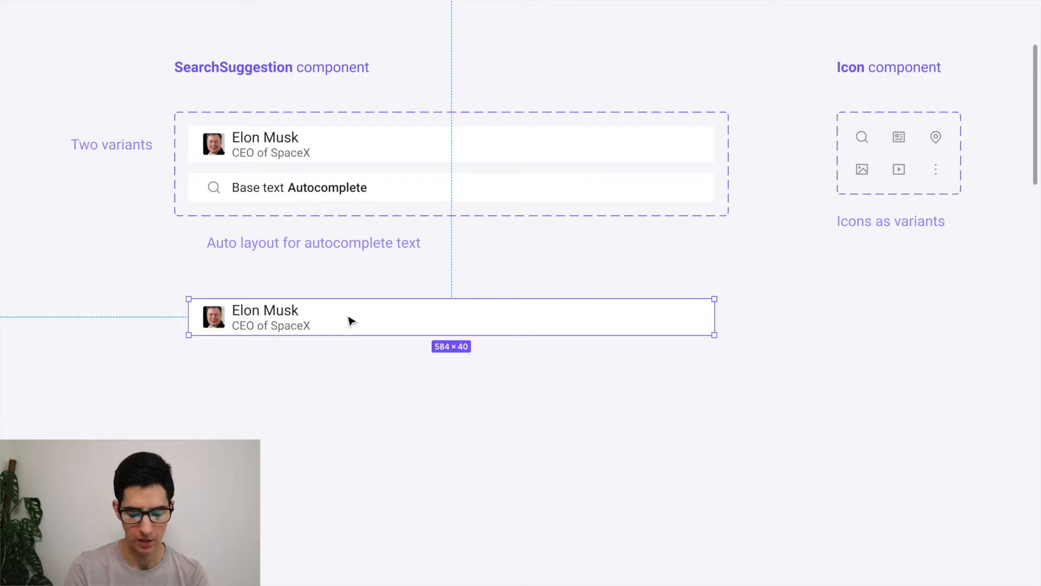
key(ctrl+backslash)
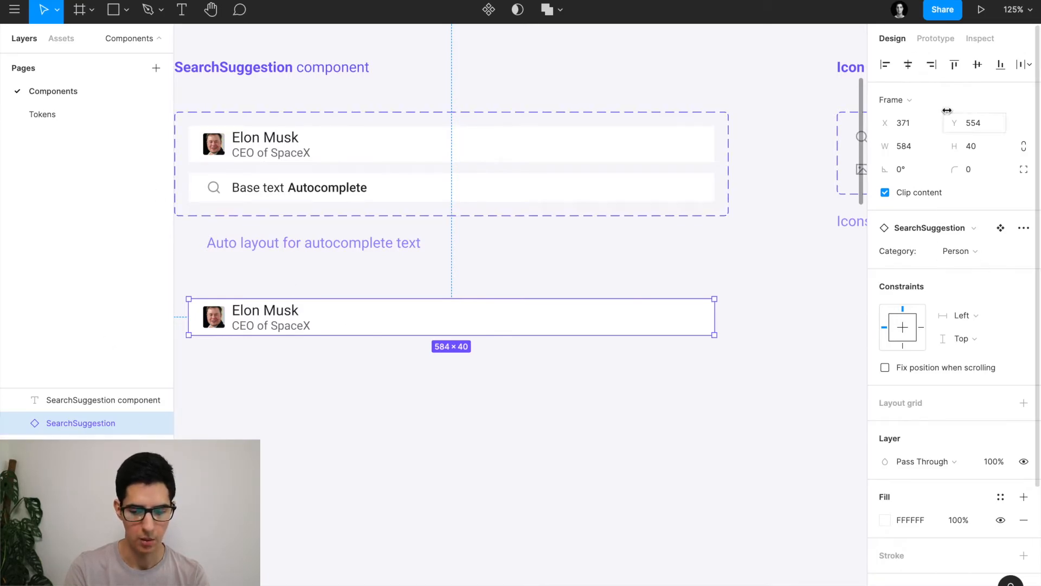
scroll(662, 328, left, 3)
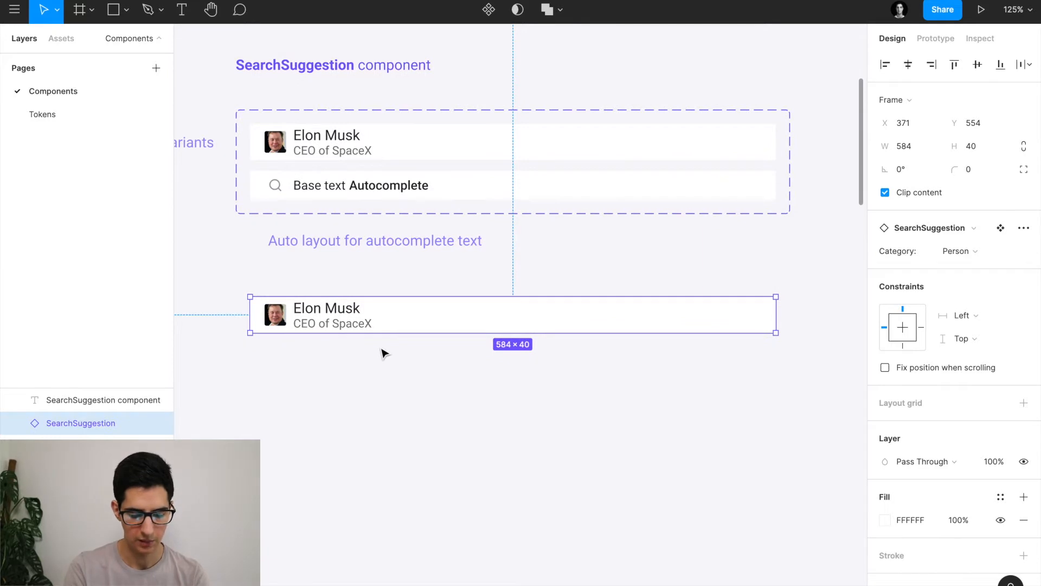
key(alt)
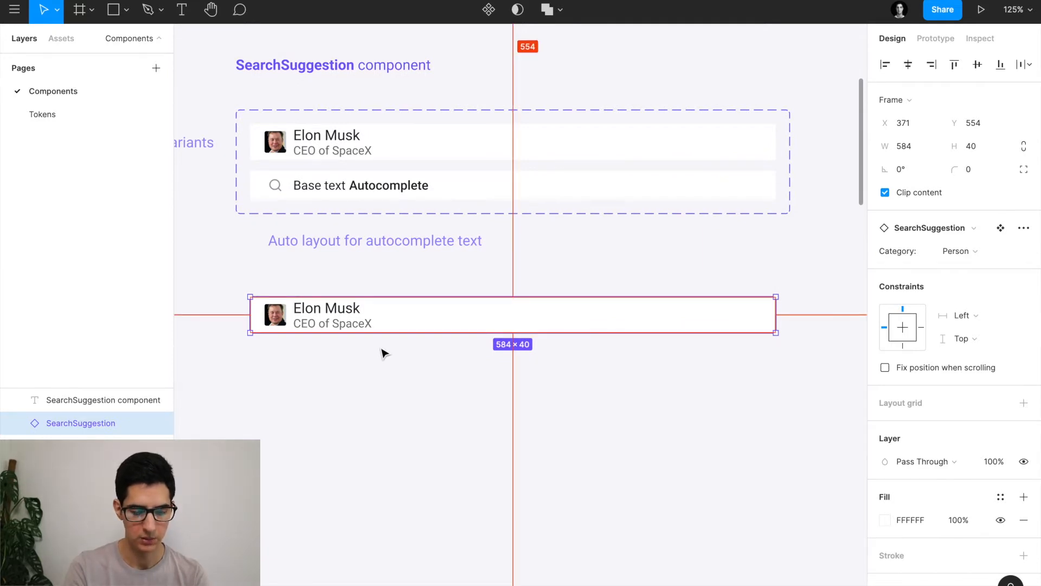
key(ctrl+z)
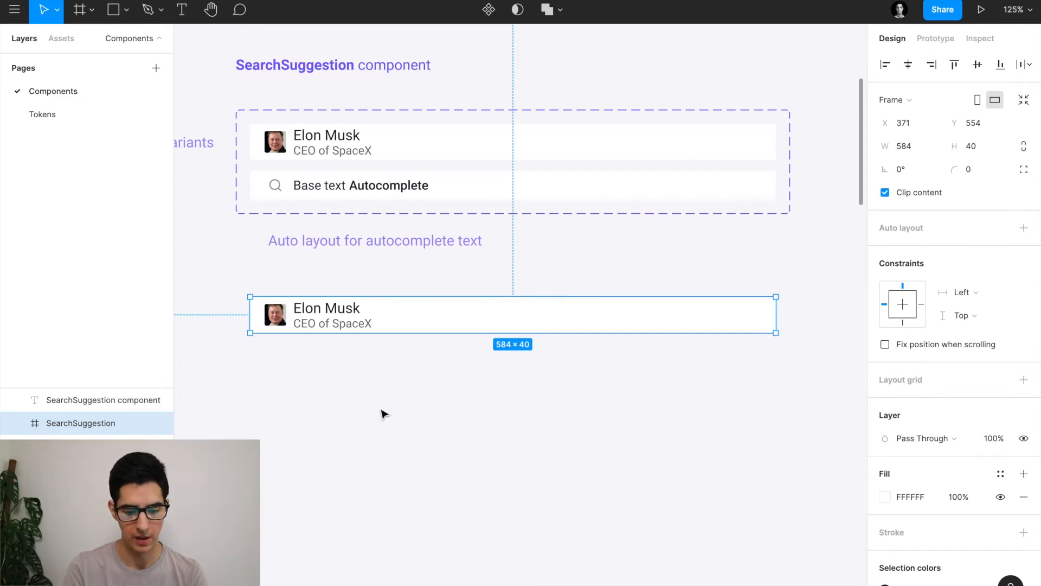
key(ctrl+shift+z)
key(alt)
key(ctrl+z)
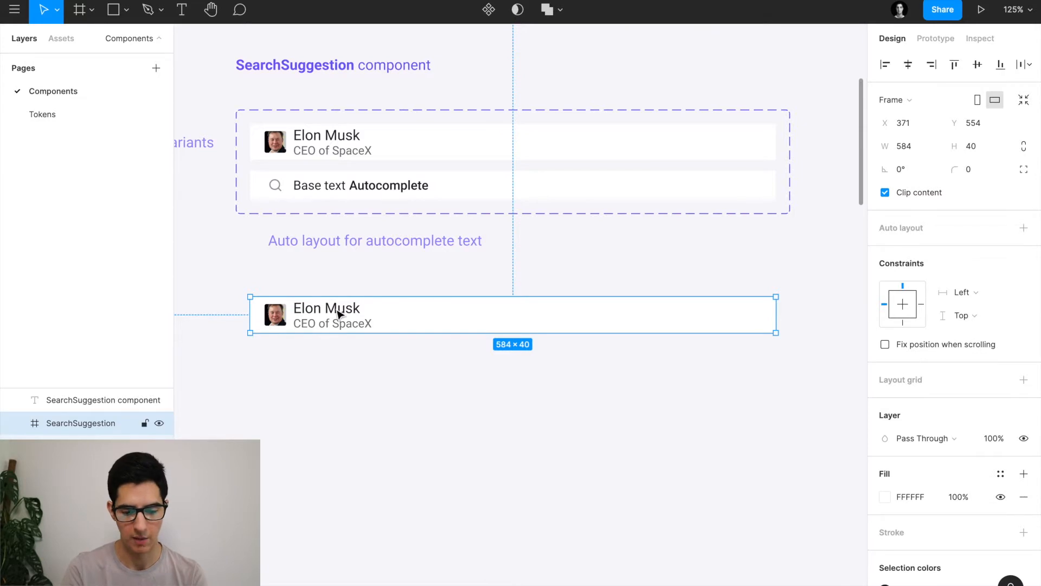
Delete the avatar, Elon Musk name and CEO of SpaceX subtitle from the copy.
click(304, 311)
shift+click(269, 325)
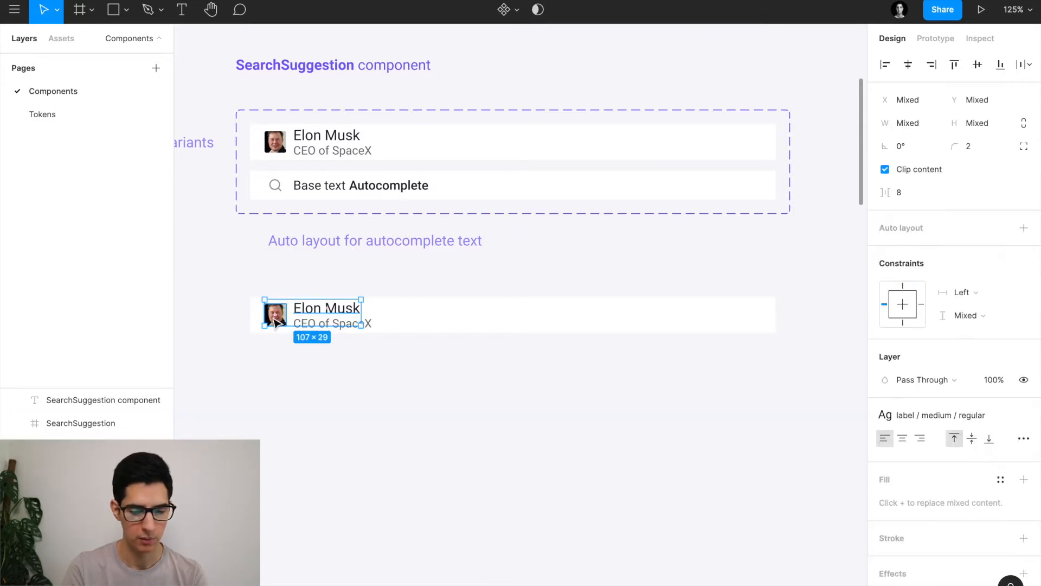
shift+click(329, 324)
key(Delete)
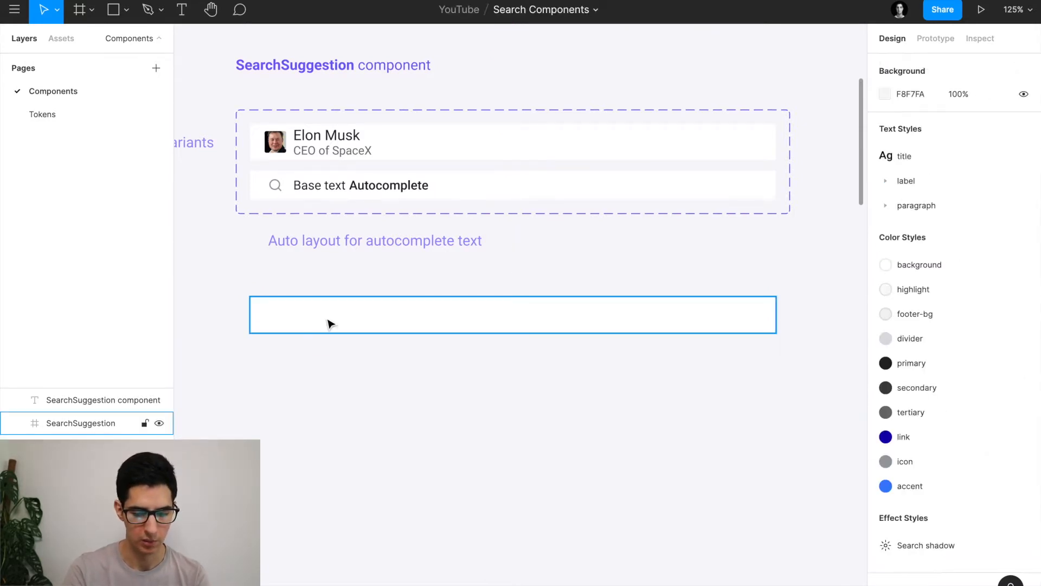
Fill the empty 584×40 row frame with the 'background' colour style instead of FFFFFF.
click(329, 323)
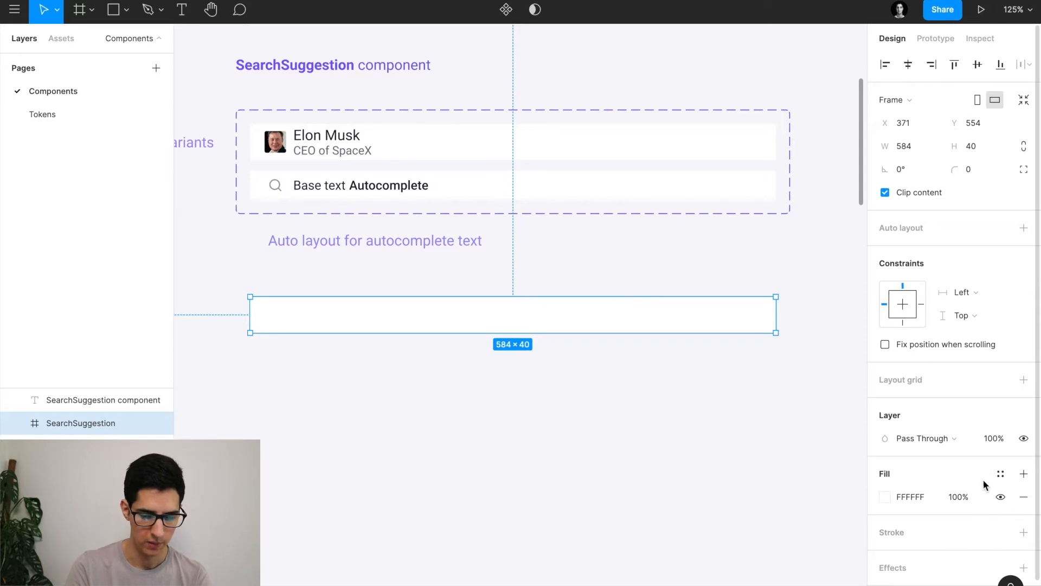
click(999, 475)
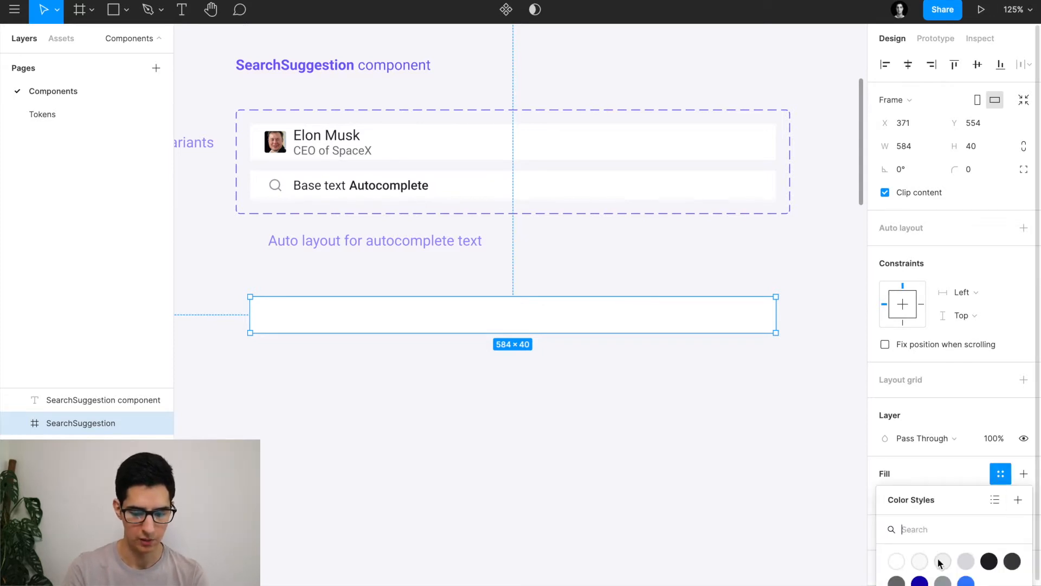
click(903, 564)
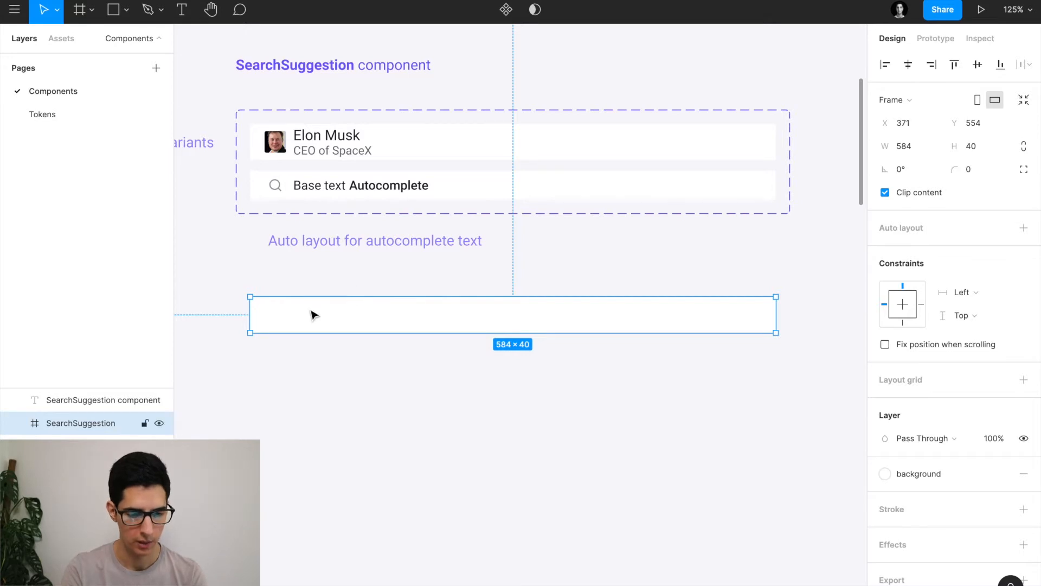
scroll(293, 318, up, 3)
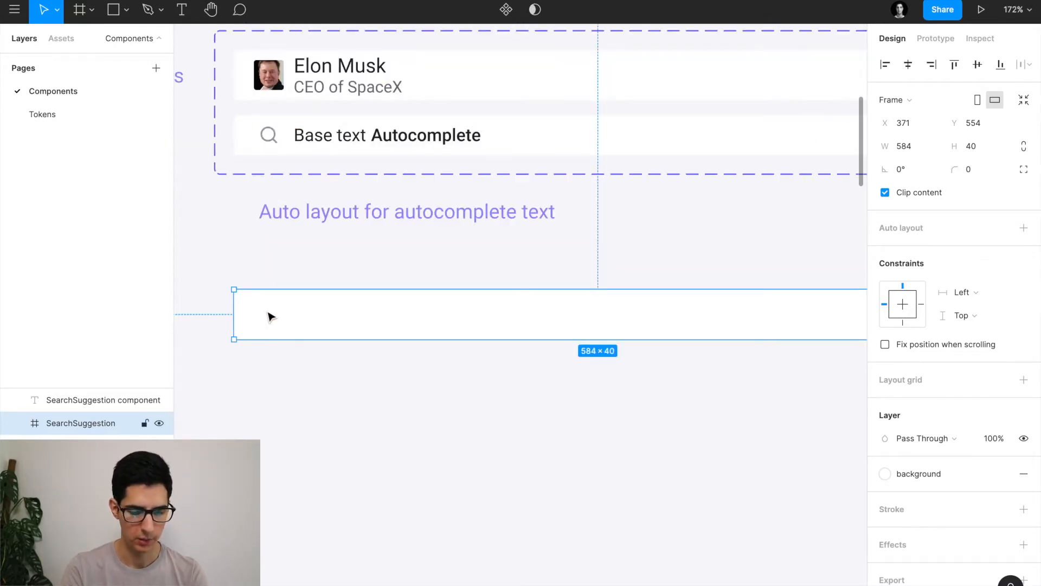
Draw a 24×24 frame at X 16, Y 8 on the row's left and name it.
key(f)
drag(263, 301, 292, 336)
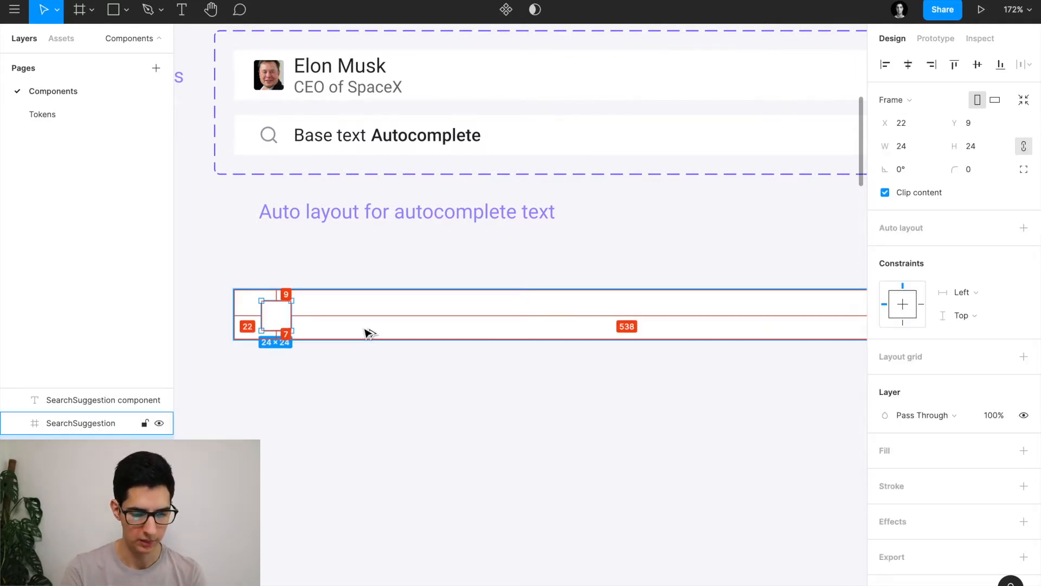
key(Up)
key(Left)
key(Left)
key(Left)
key(Left)
key(Left)
key(Left)
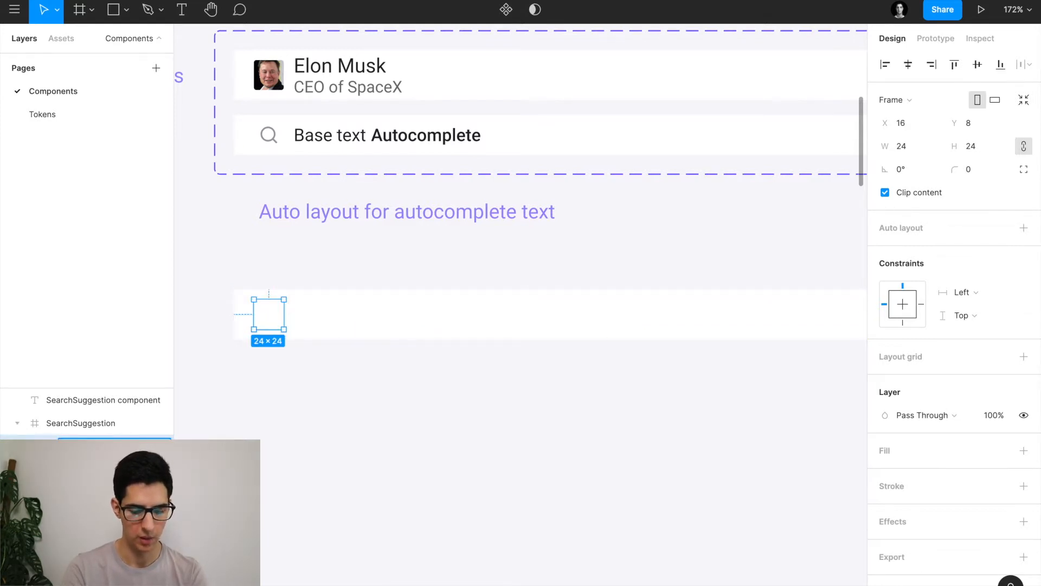
key(Return)
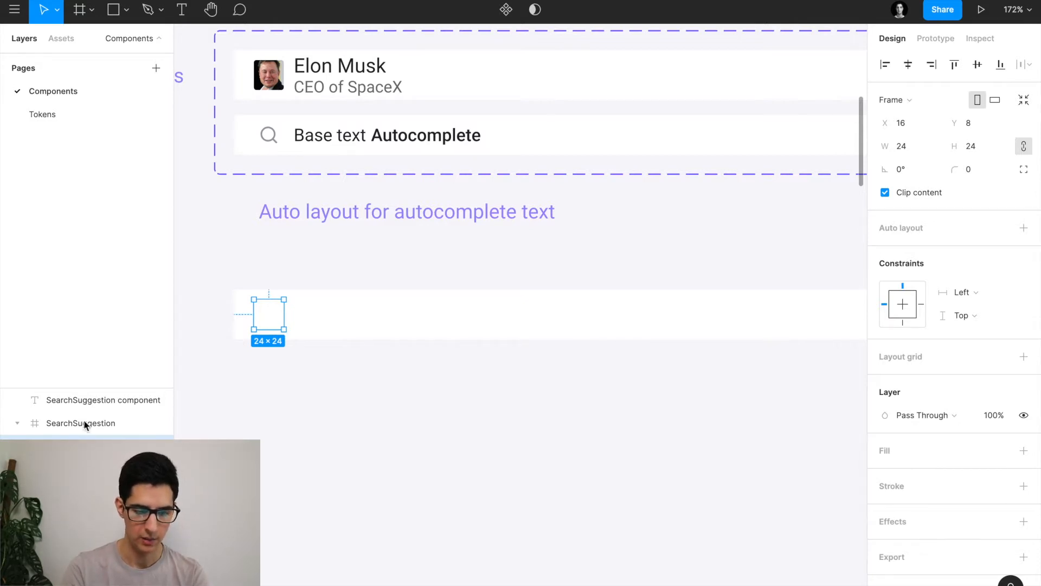
Paste the Elon Musk avatar image into the 24×24 frame and align it left and top.
click(271, 81)
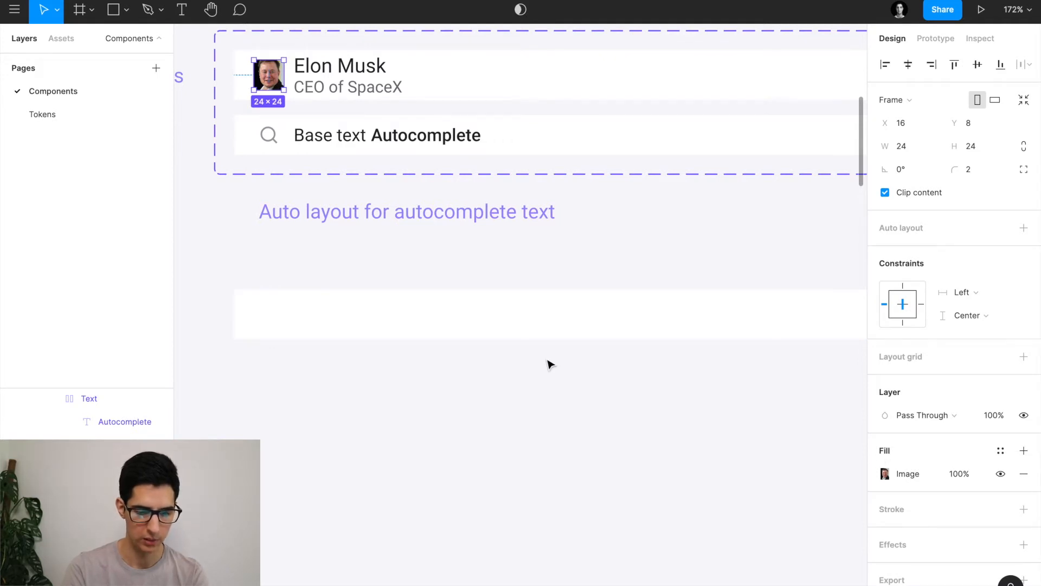
click(272, 323)
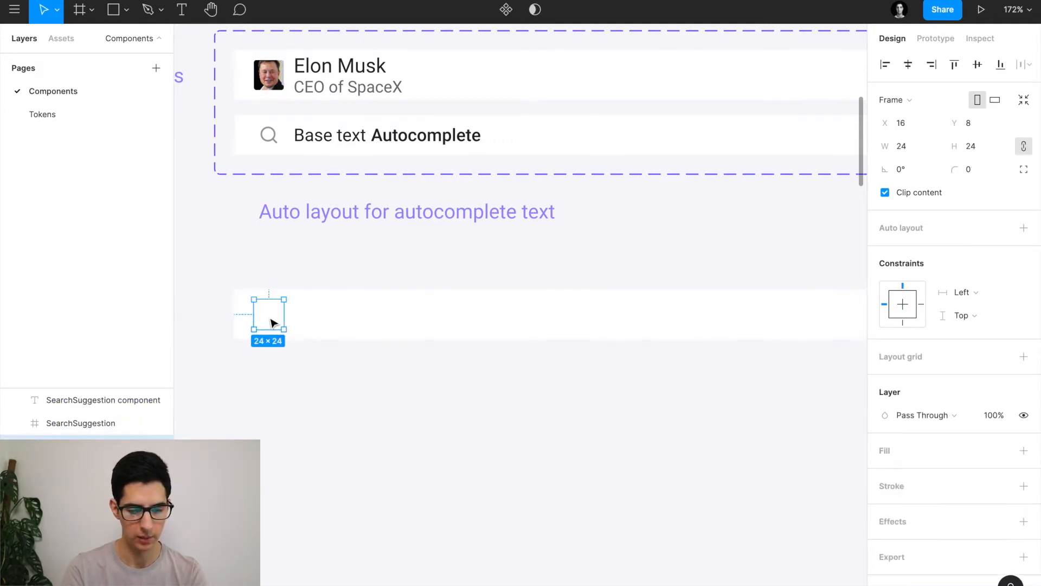
key(ctrl+alt+v)
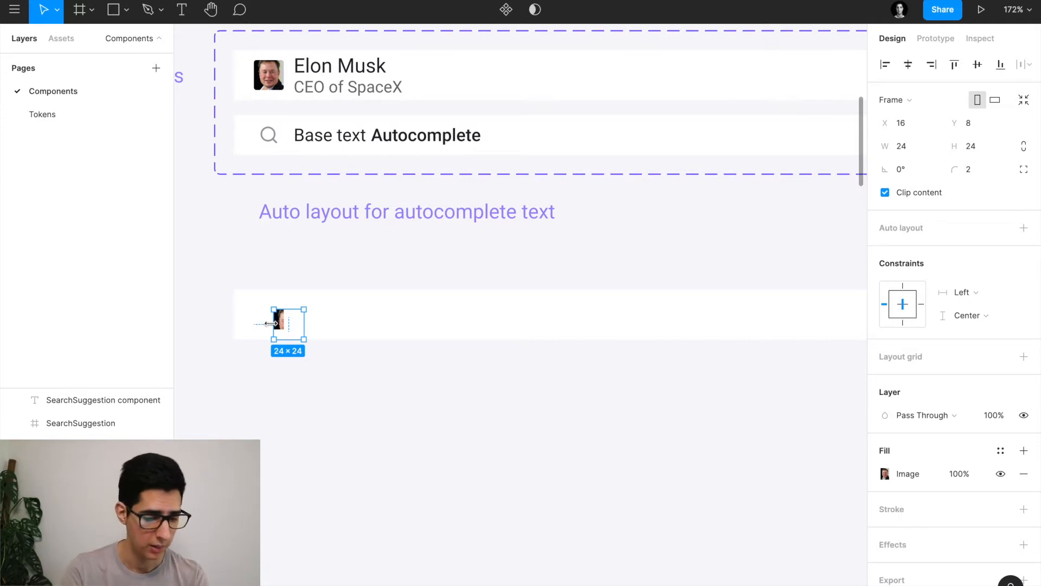
click(885, 65)
click(978, 64)
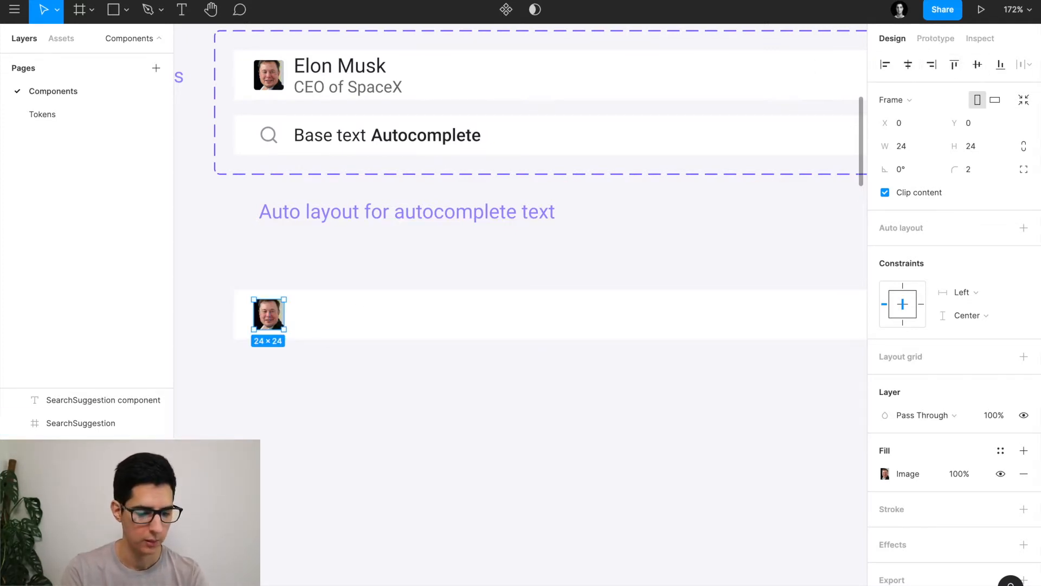
key(Delete)
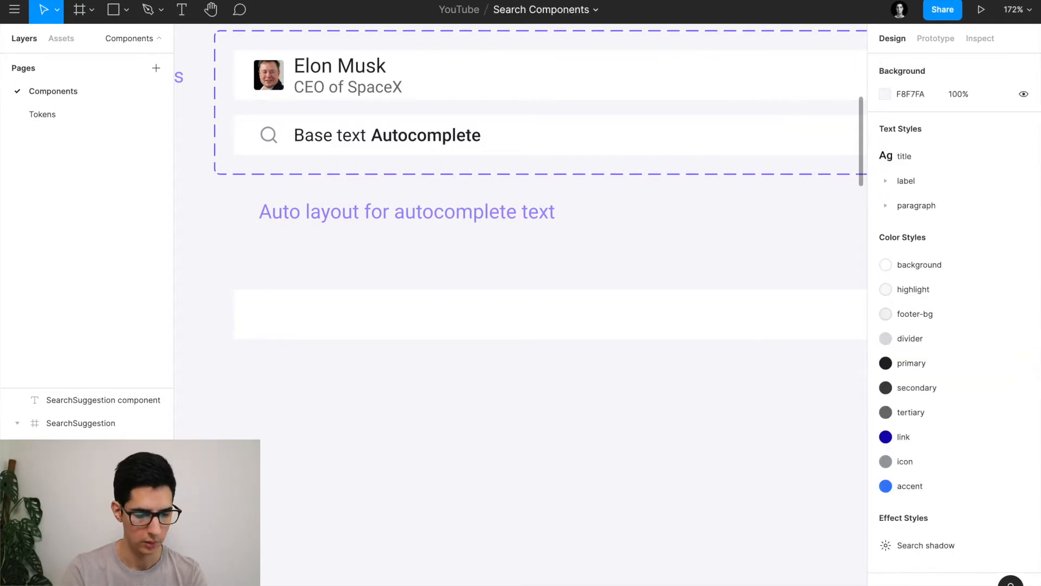
Restore the avatar and resize its image frame to 24×24 at X 16, Y 8 inside the bar.
key(ctrl+z)
scroll(261, 317, up, 5)
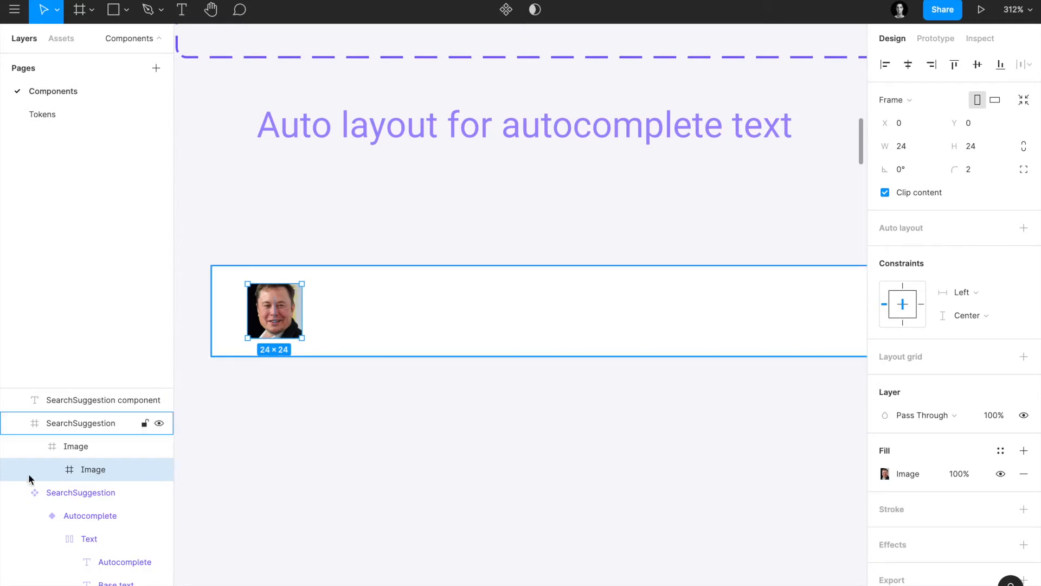
click(103, 456)
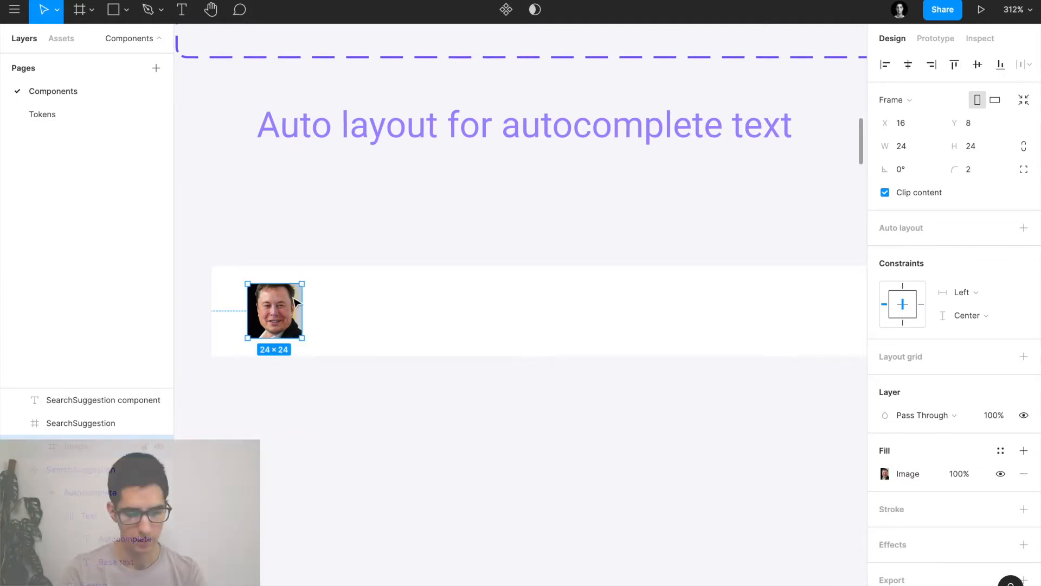
scroll(300, 289, down, 5)
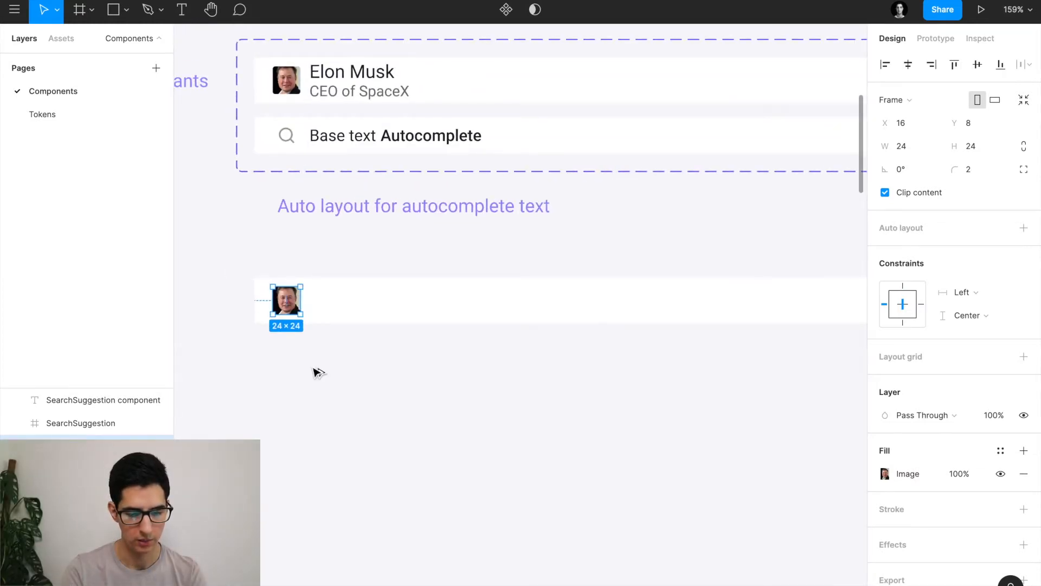
drag(294, 307, 383, 433)
scroll(383, 433, down, 3)
drag(378, 285, 599, 520)
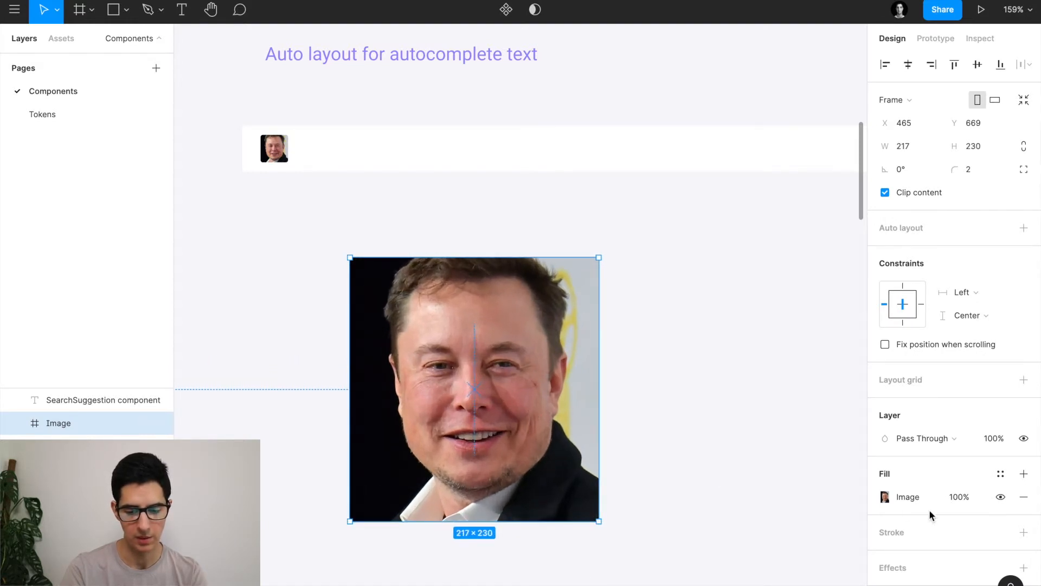
drag(599, 441, 378, 427)
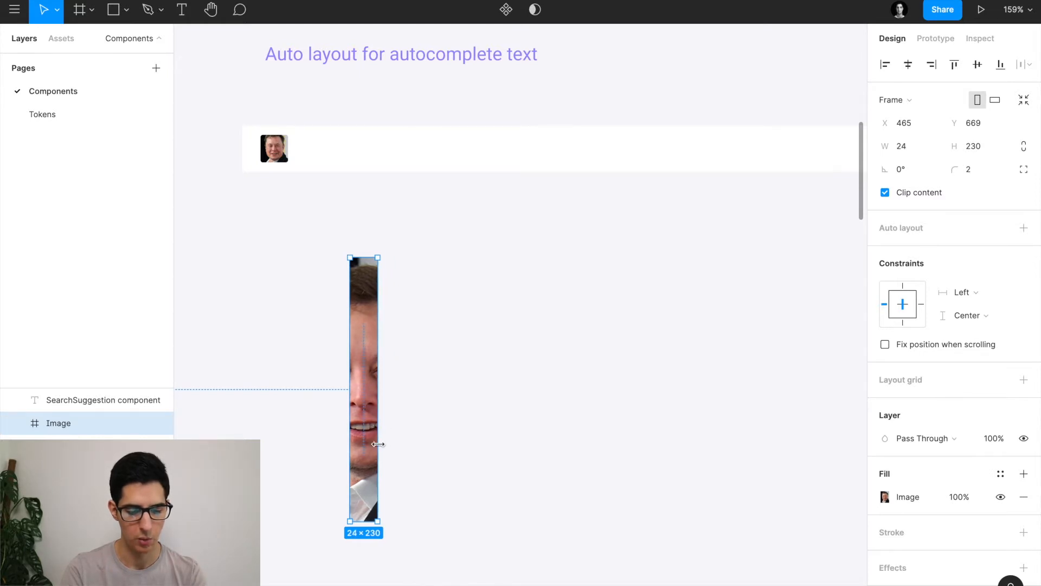
drag(364, 521, 366, 287)
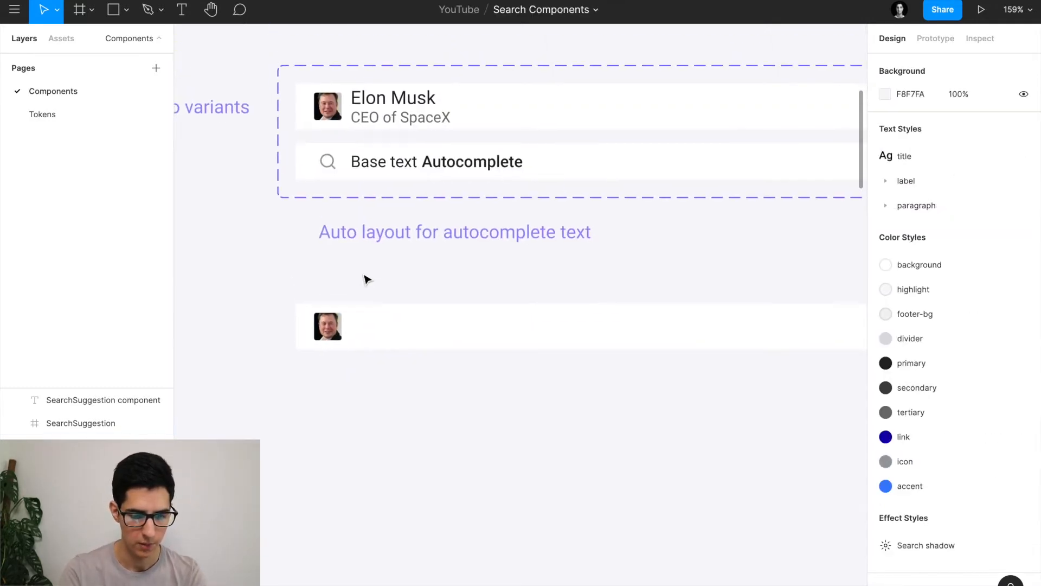
click(412, 326)
key(Return)
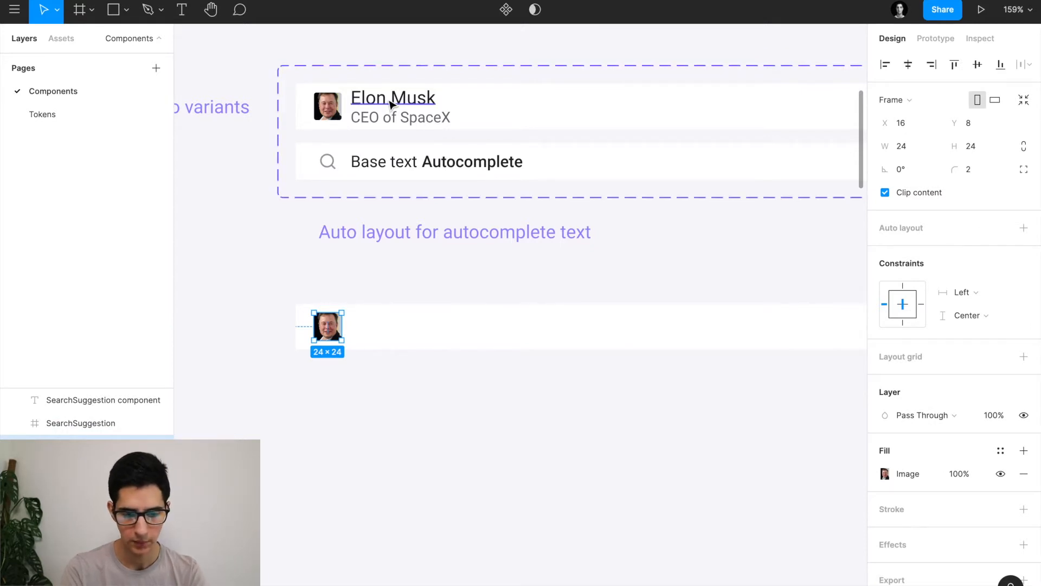
Add an 'Elon Musk' text layer inside the suggestion bar, matching the existing name text.
ctrl+click(391, 103)
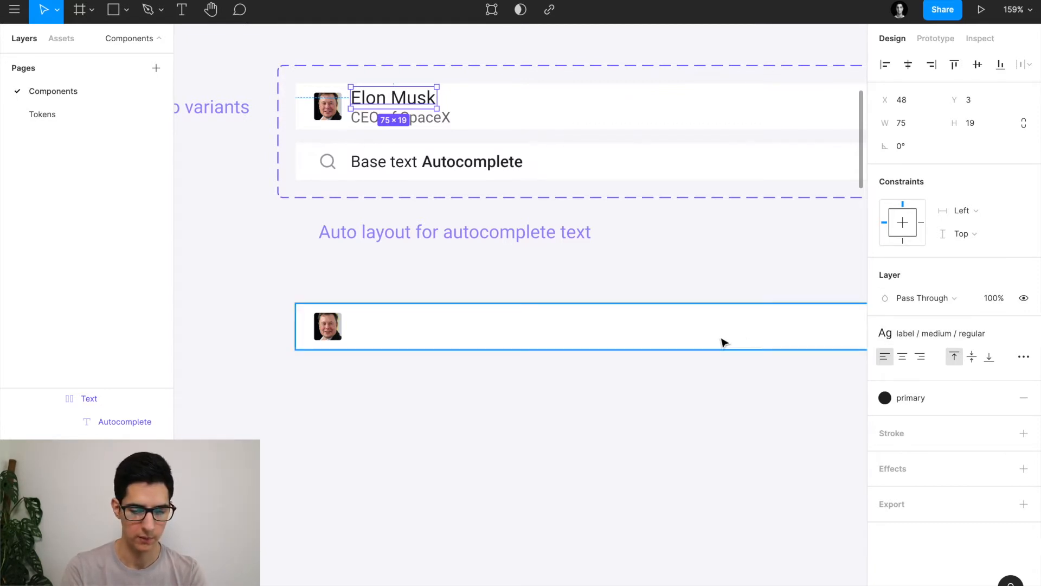
scroll(367, 336, up, 3)
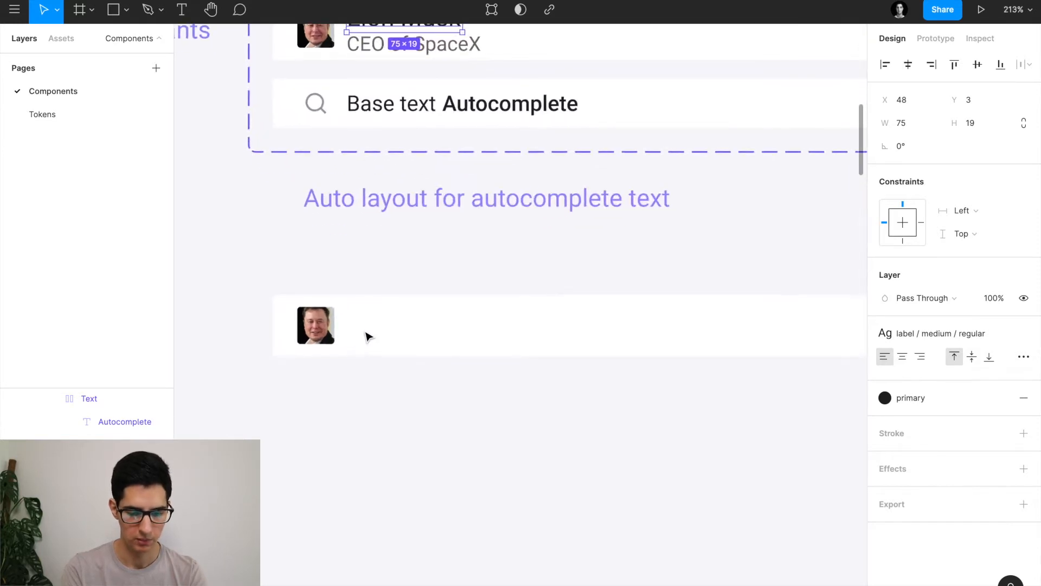
key(t)
click(379, 311)
text(Elon Musk)
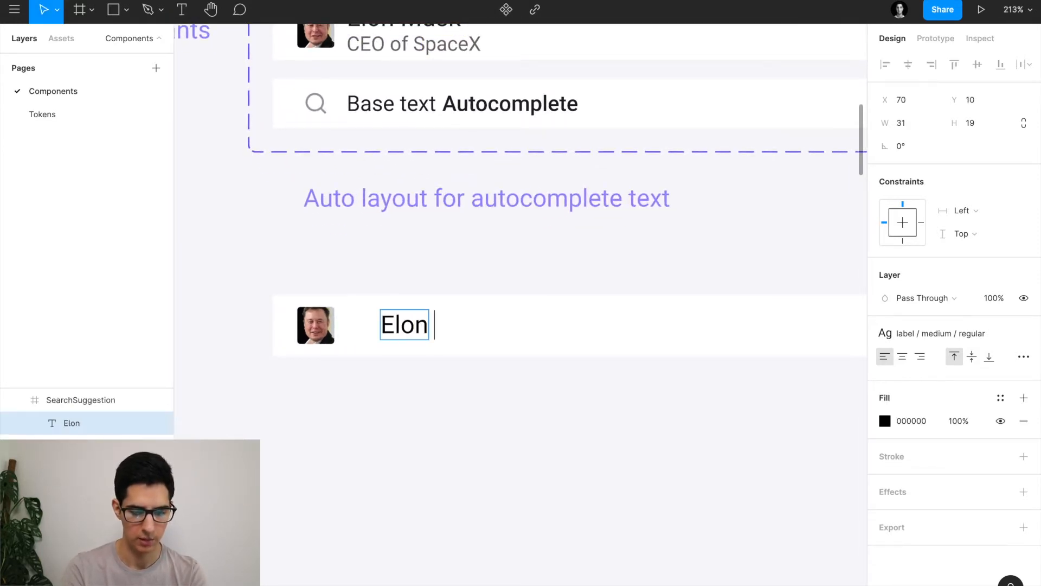
key(Escape)
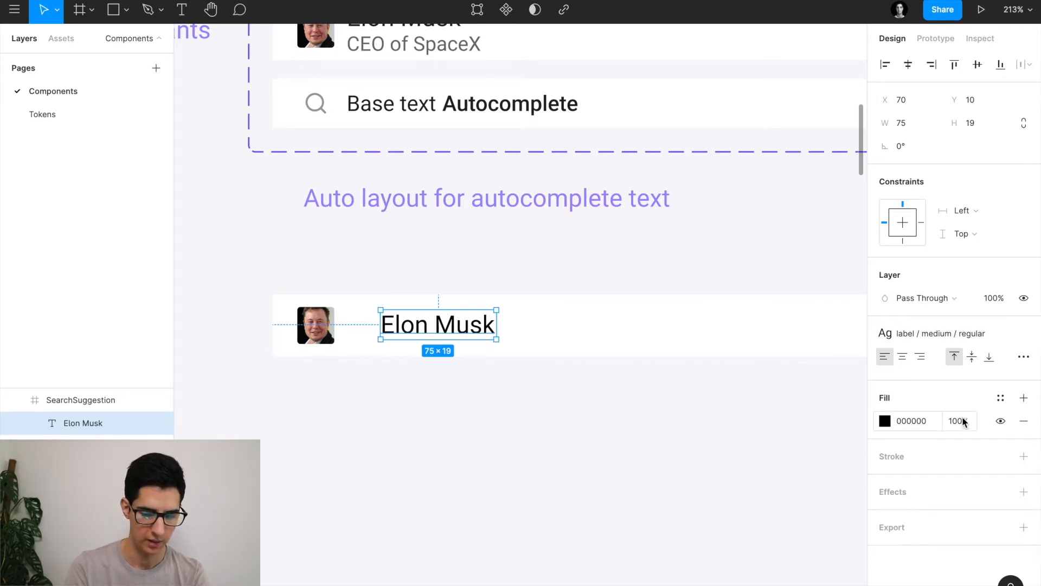
Give the name the primary colour style and position it at X 48, 8 px from the avatar.
click(1001, 398)
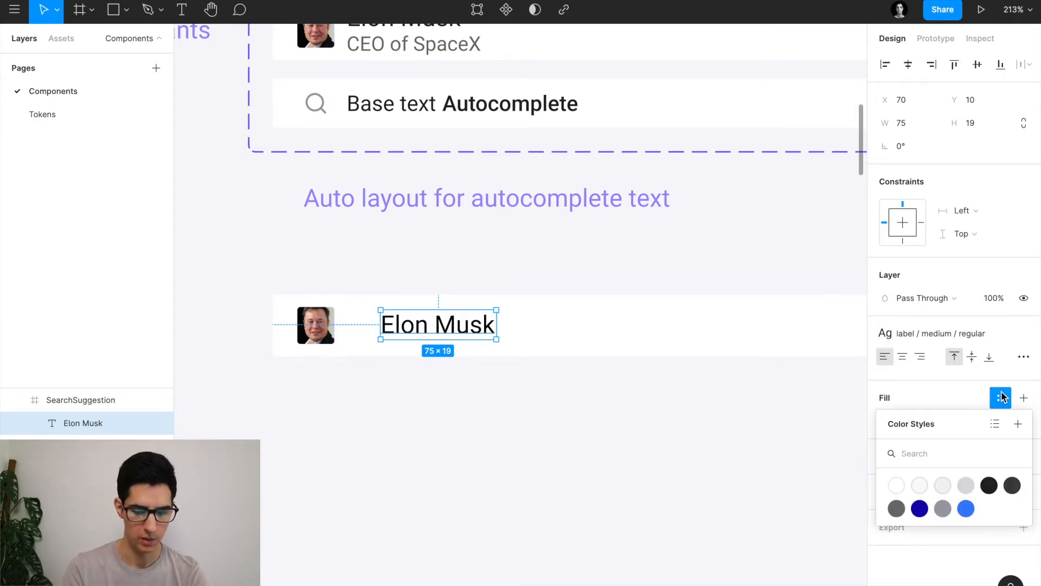
click(989, 485)
key(alt)
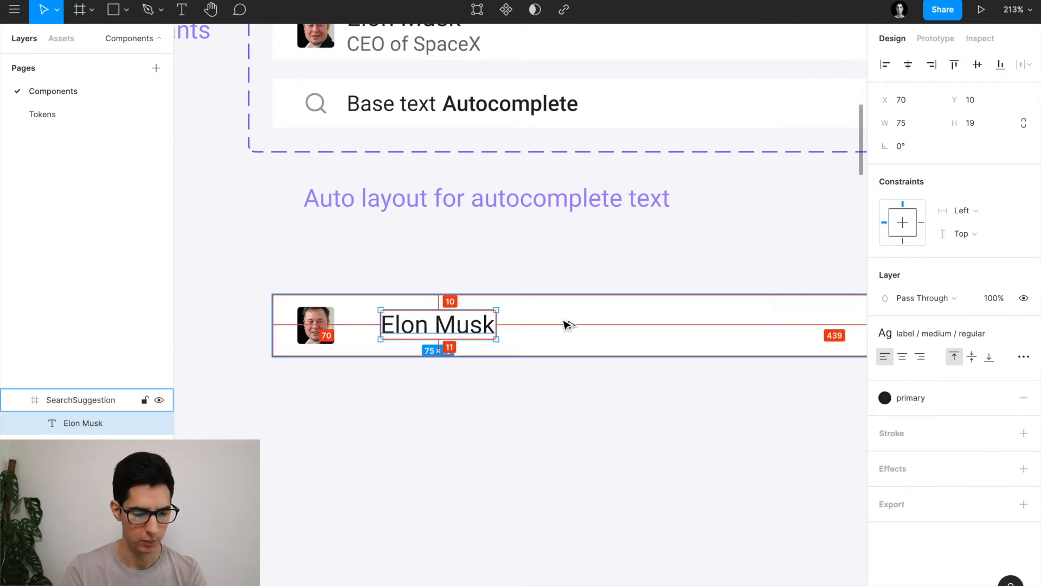
key(shift+Left)
key(shift+Left)
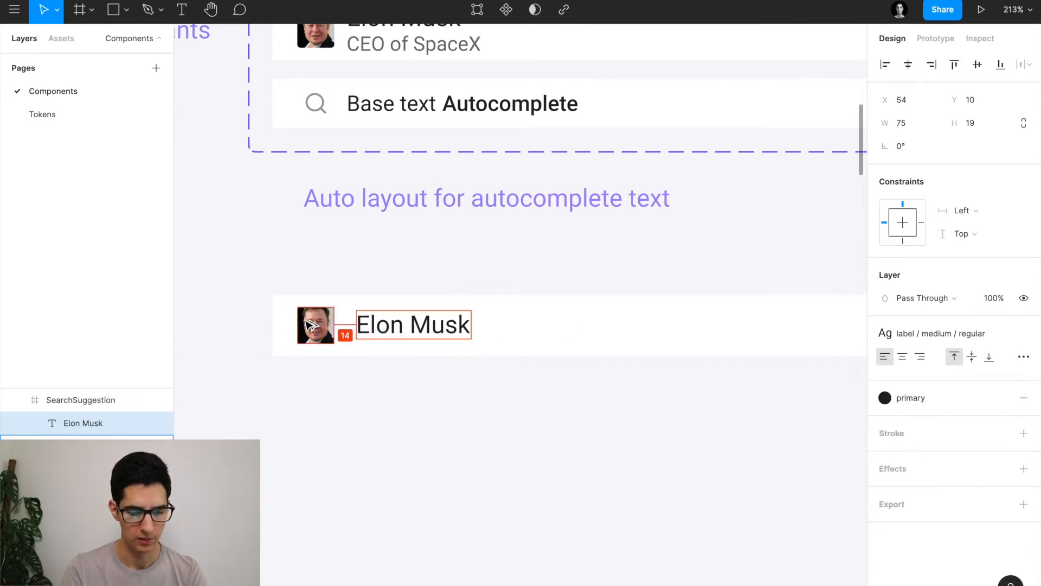
scroll(310, 342, up, 2)
key(alt)
key(Left)
key(Left)
key(Left)
key(Left)
key(Left)
key(Left)
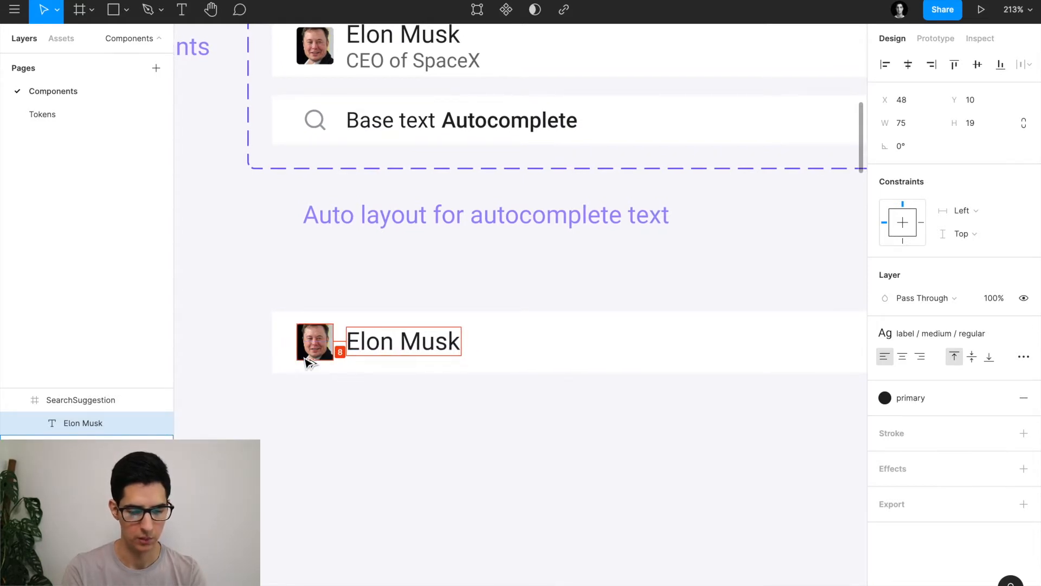
key(Up)
key(Up)
key(Up)
key(Up)
key(Up)
key(Up)
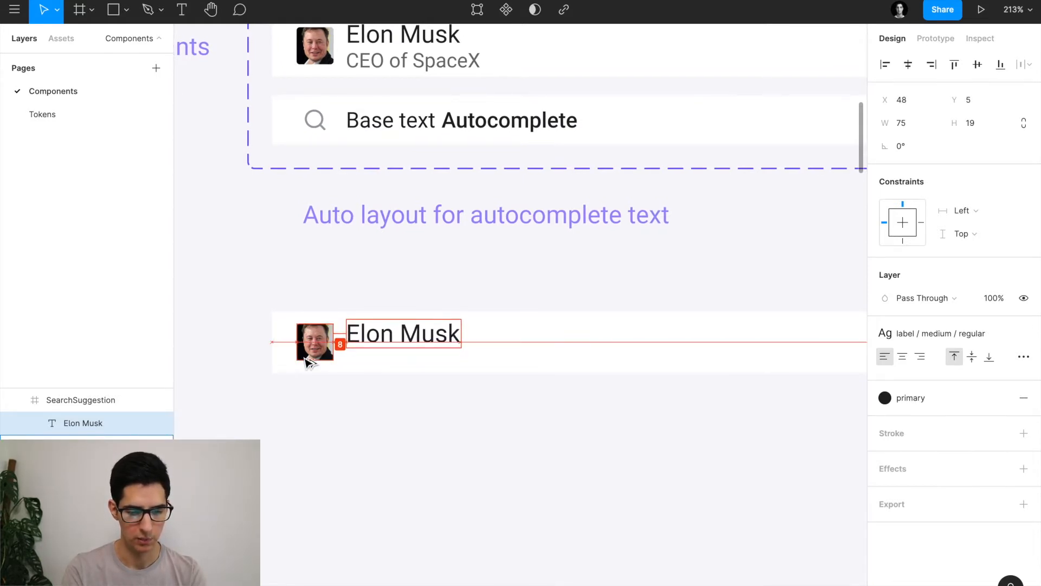
Duplicate the name below itself, apply the tertiary colour style and change its text to 'CEO of SpaceX'.
drag(383, 333, 383, 365)
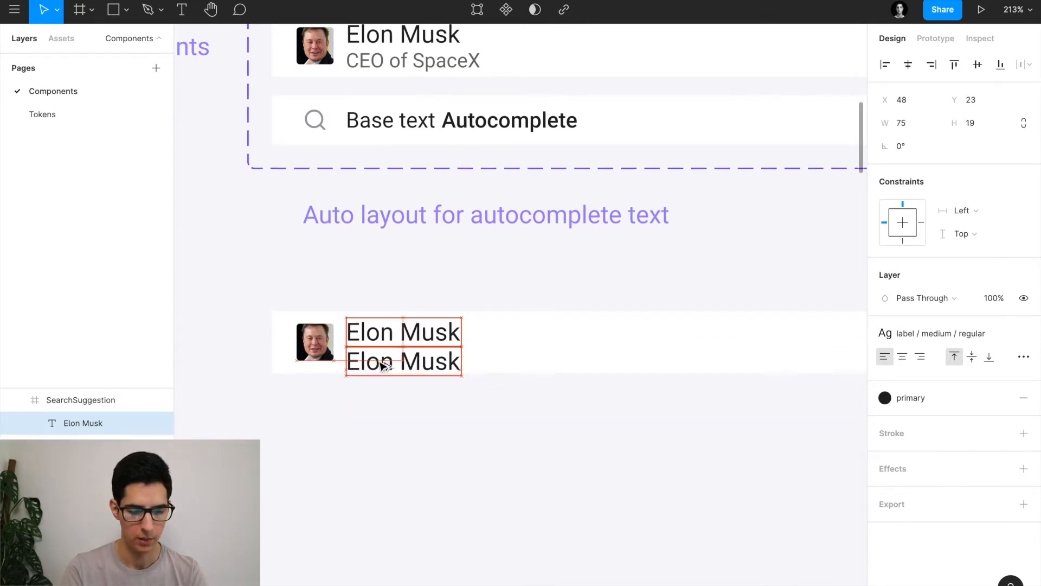
click(885, 400)
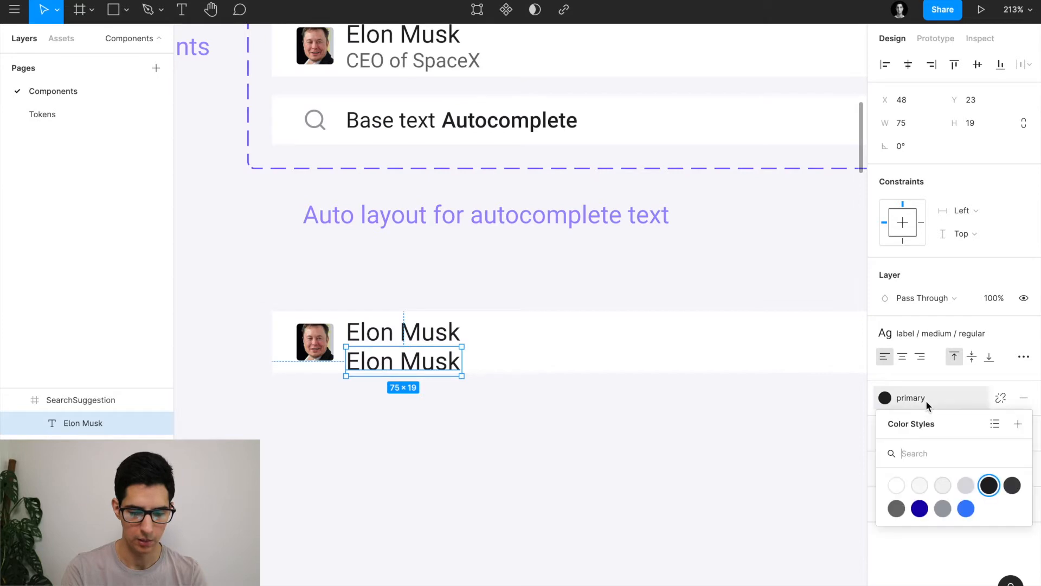
click(897, 509)
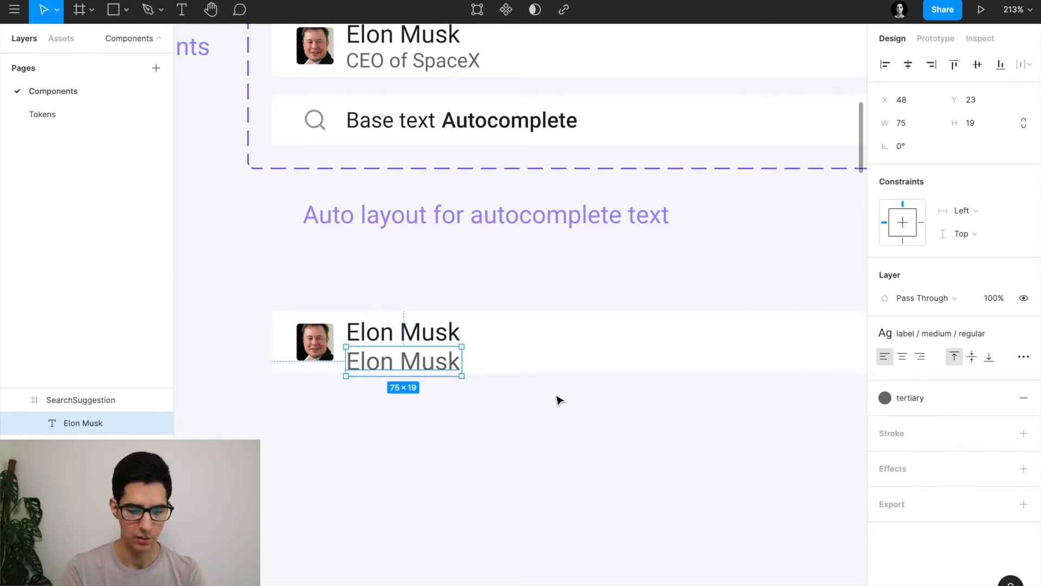
double_click(417, 361)
key(Escape)
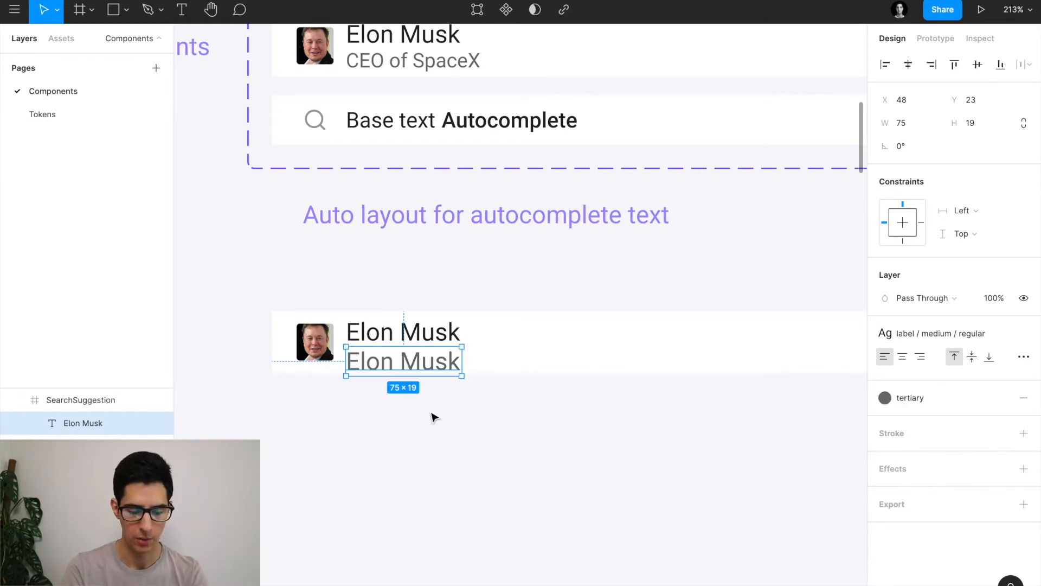
double_click(415, 369)
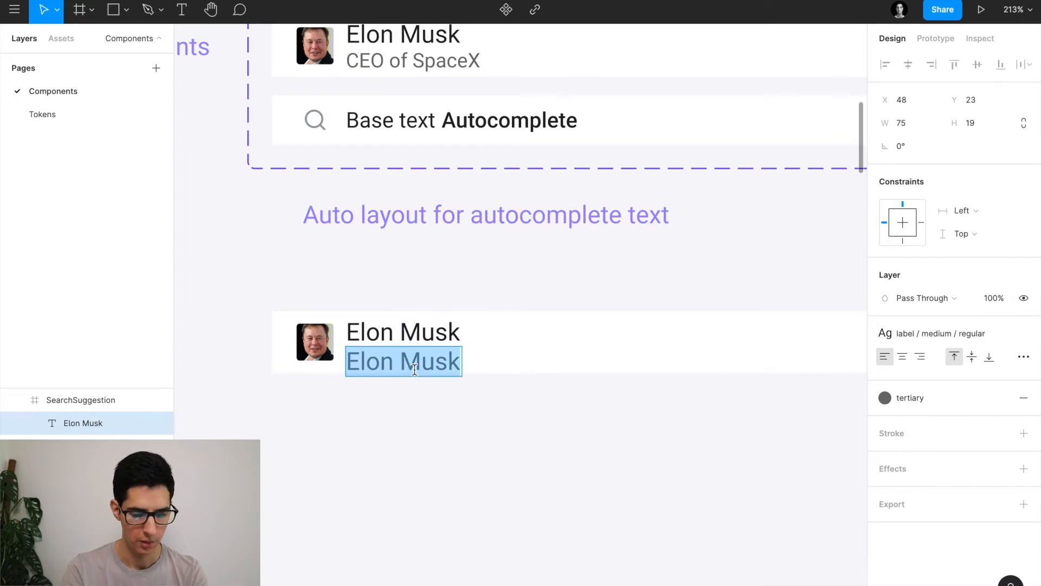
text(C)
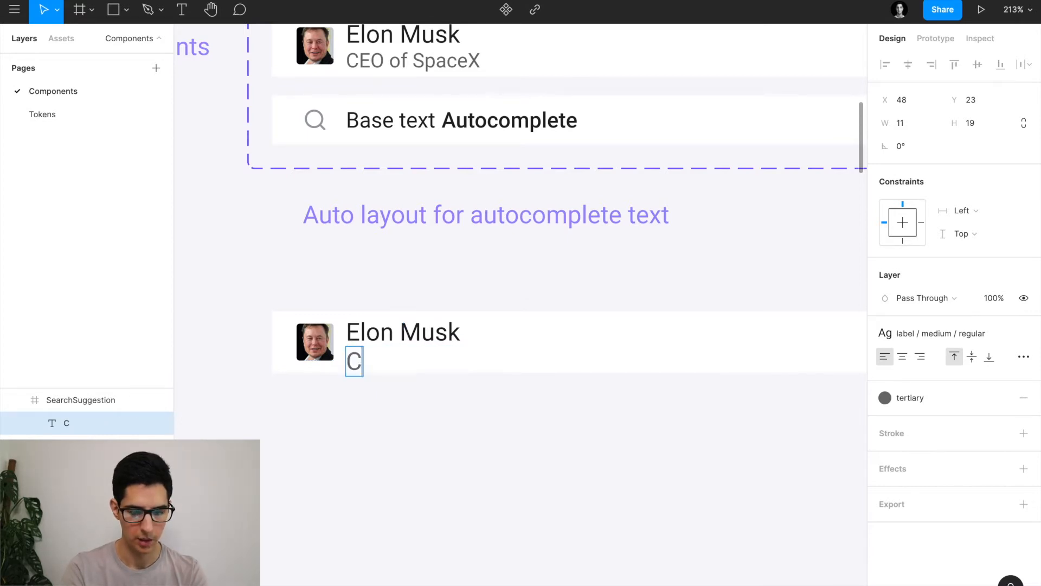
text(EO of SpaceX)
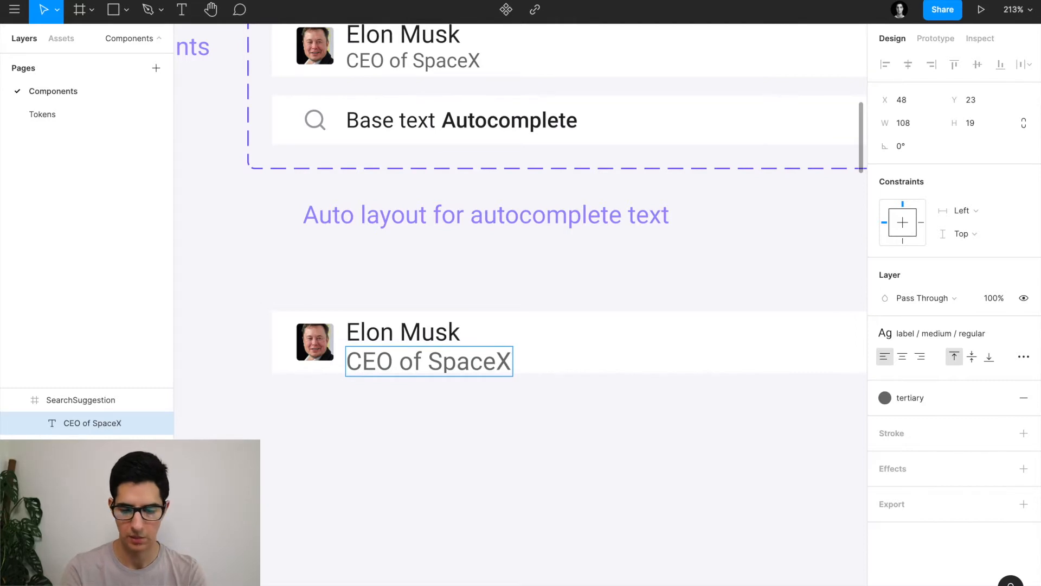
key(Escape)
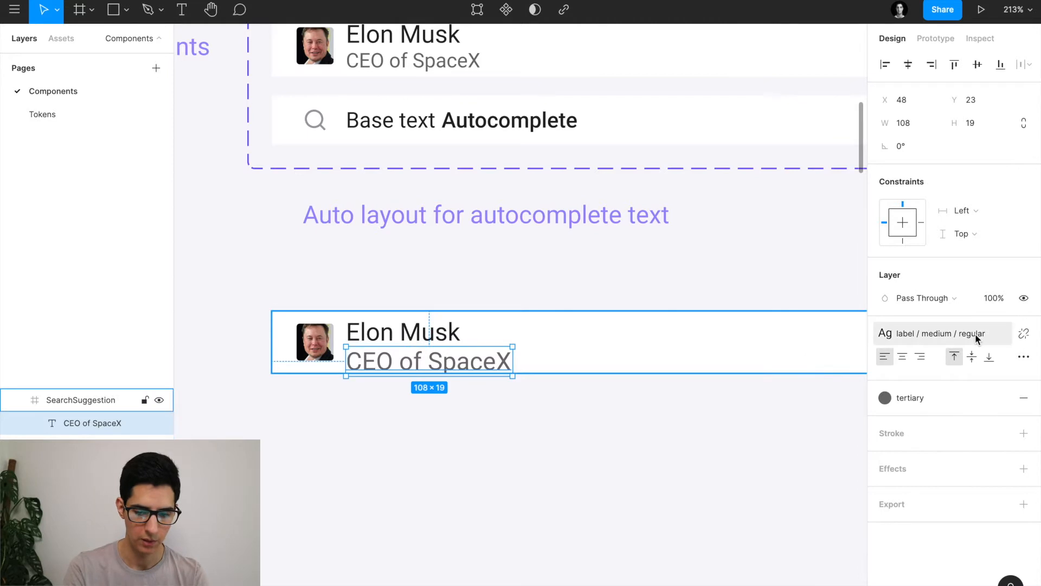
Detach the CEO of SpaceX line from its text style and set it to Roboto Regular 13.
click(948, 336)
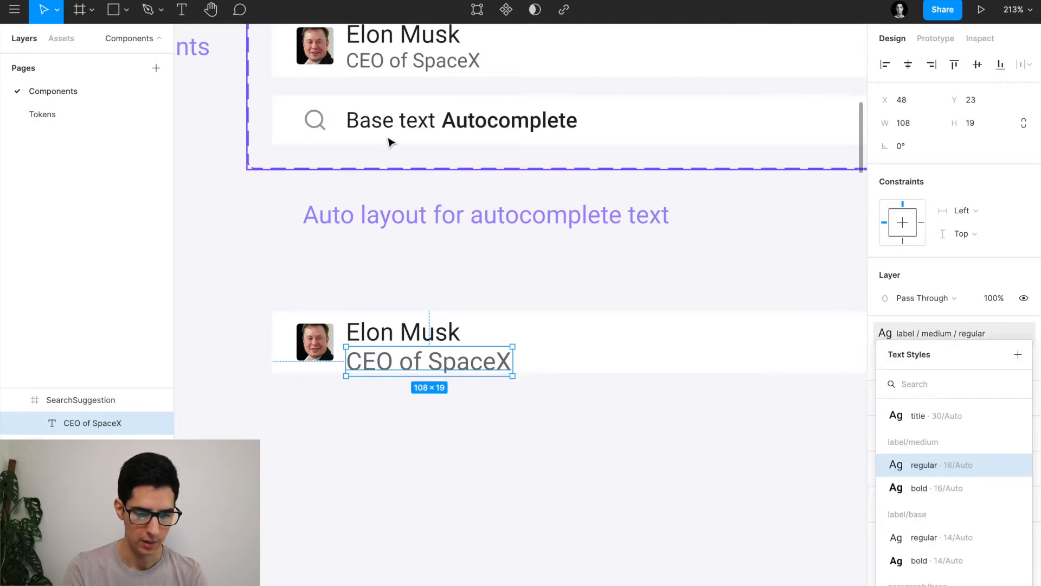
click(399, 81)
double_click(418, 66)
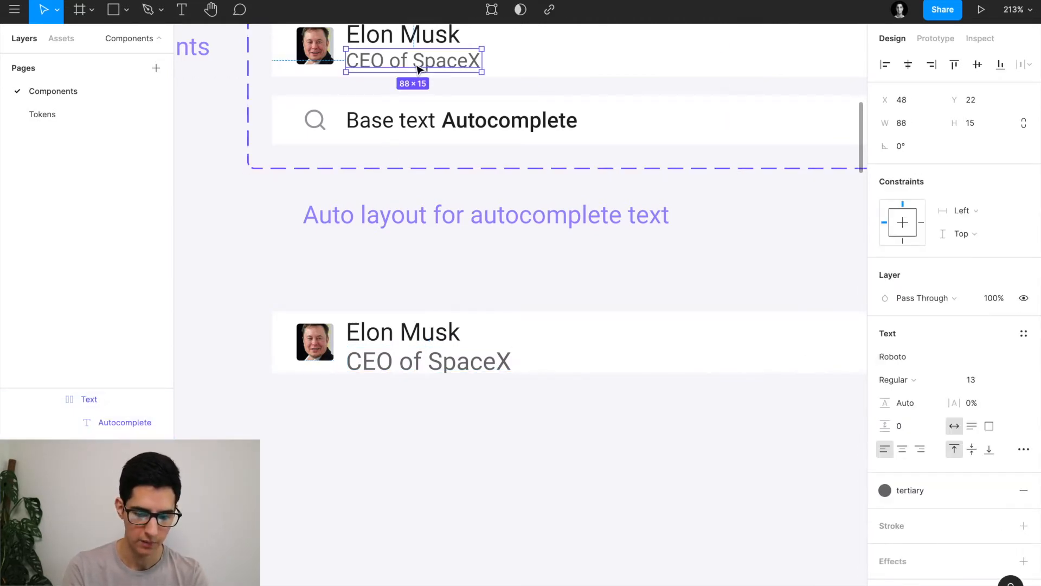
click(399, 367)
mouse_move(1027, 338)
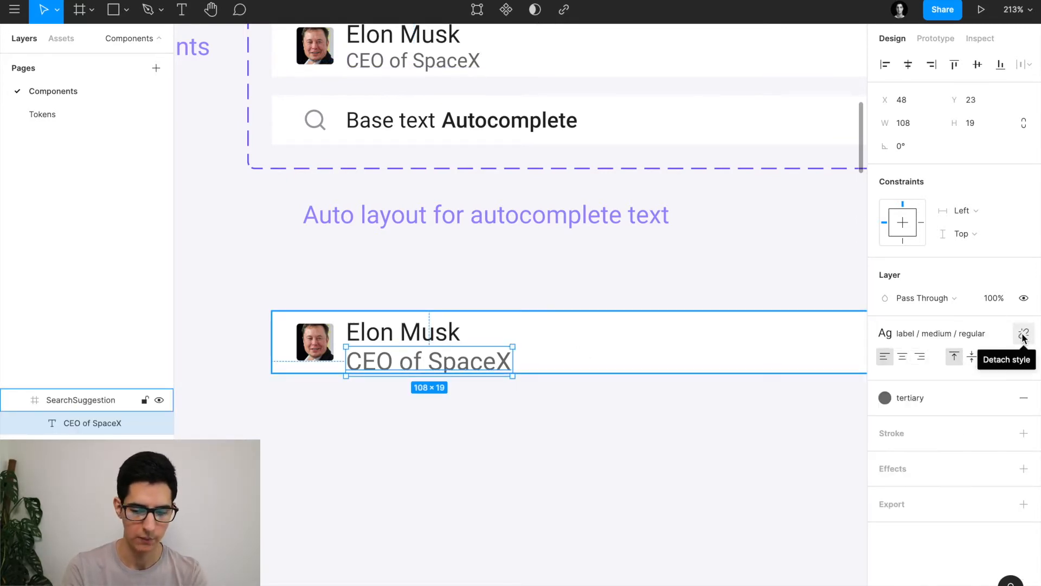
click(1022, 335)
text(13)
key(Return)
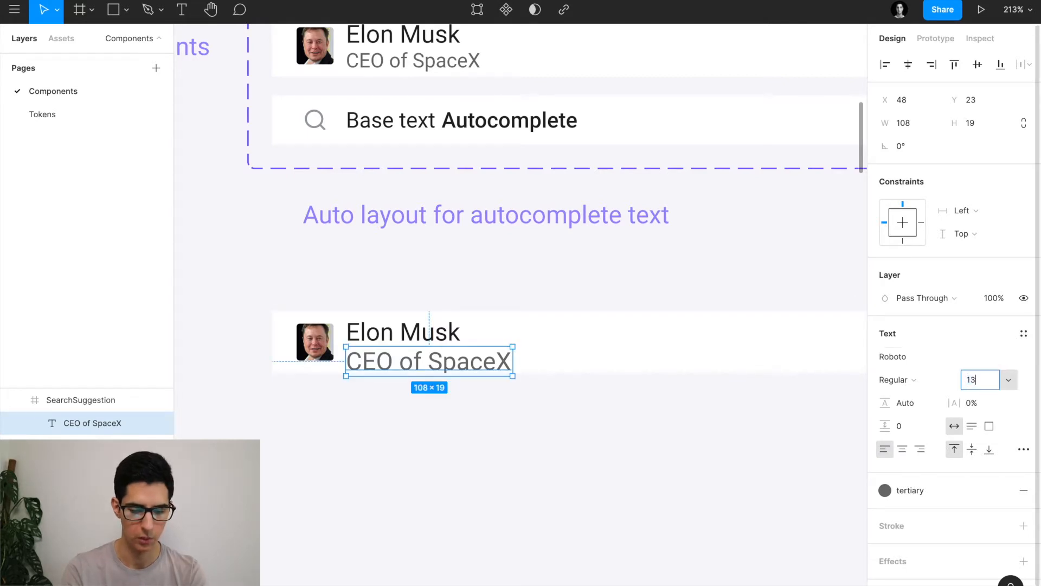
shift+click(424, 341)
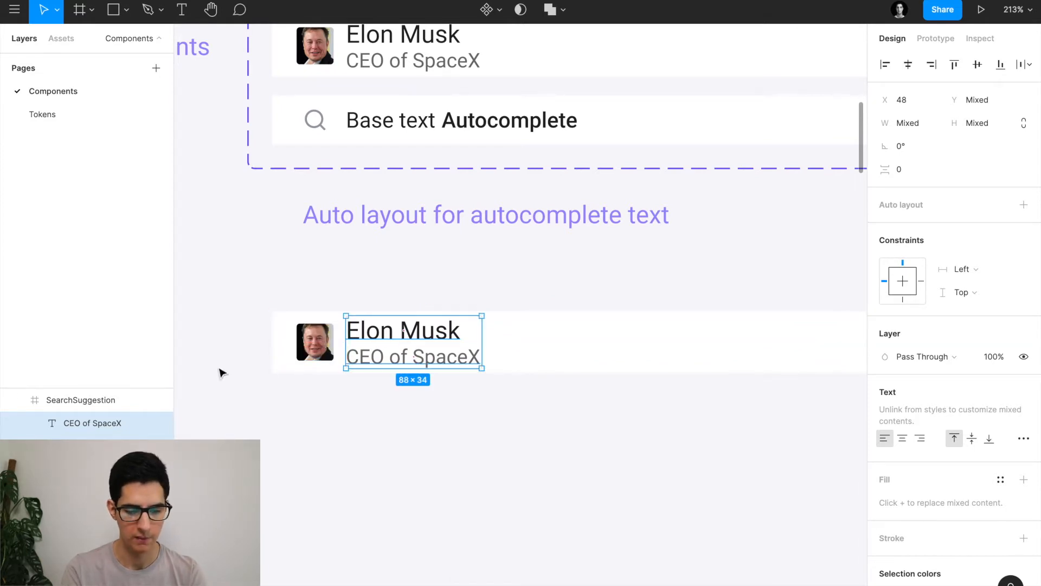
scroll(470, 376, down, 1)
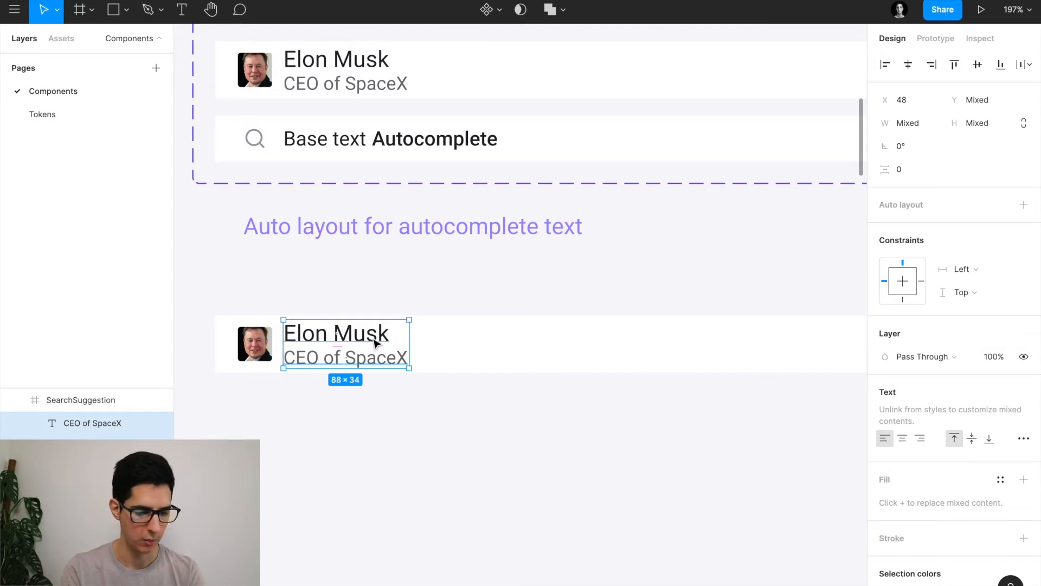
Convert the 584×40 bar with avatar, name and subtitle into a SearchSuggestion component with Ctrl+Alt+K.
scroll(375, 343, down, 5)
click(456, 346)
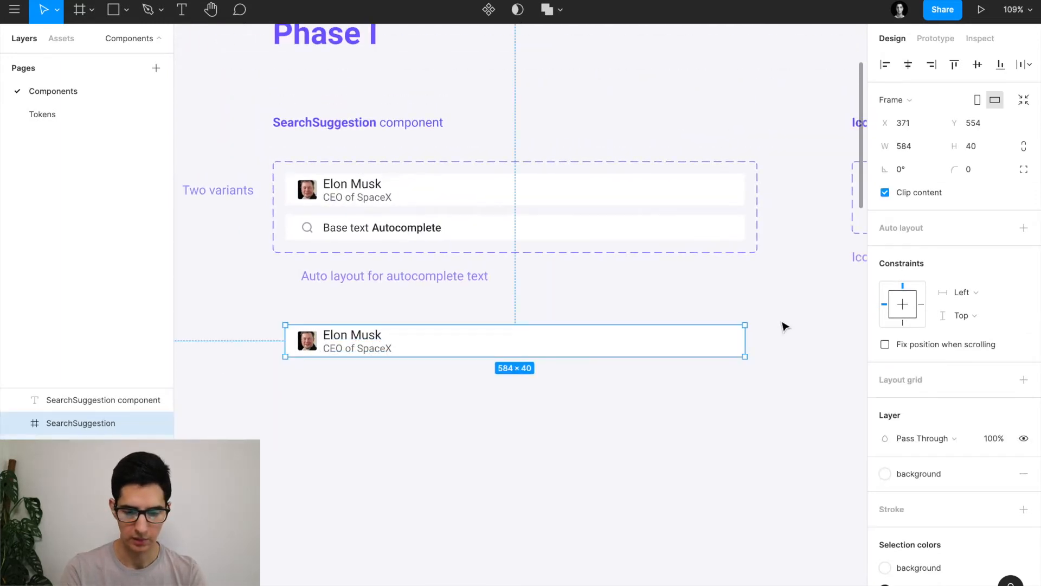
drag(745, 345, 617, 338)
key(ctrl+z)
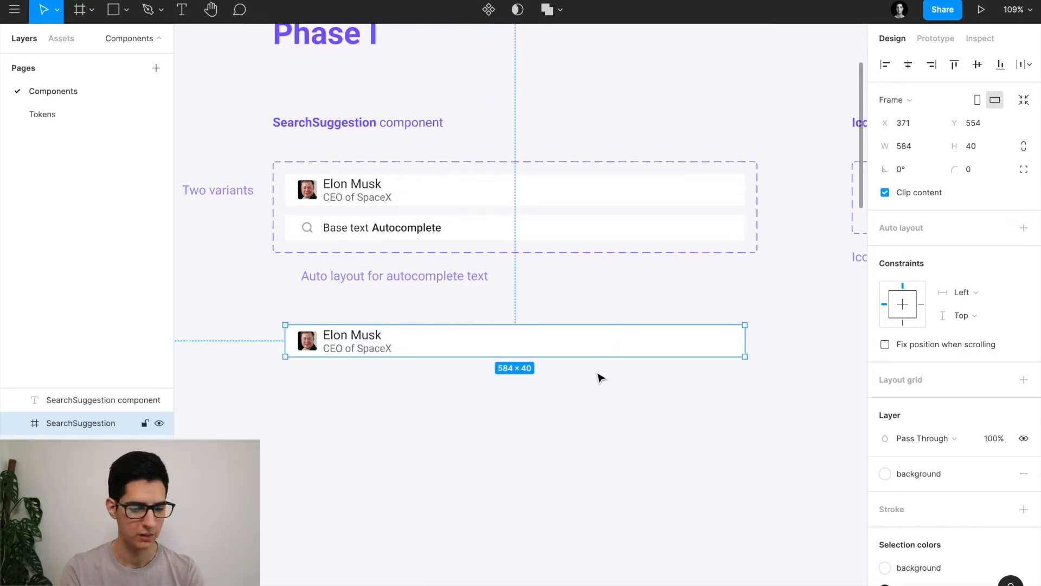
scroll(327, 418, left, 2)
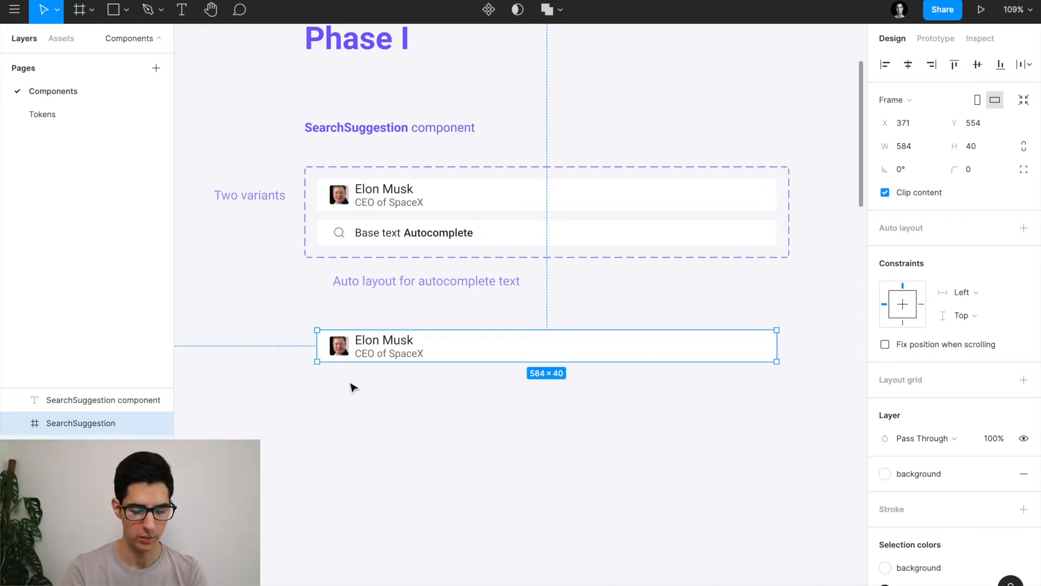
key(alt)
key(ctrl+alt+k)
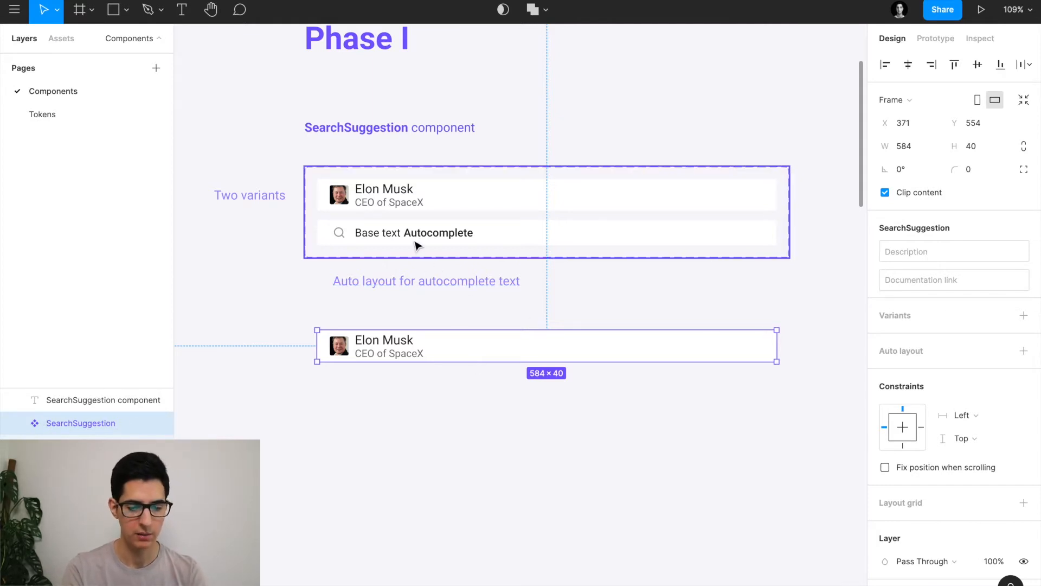
click(383, 225)
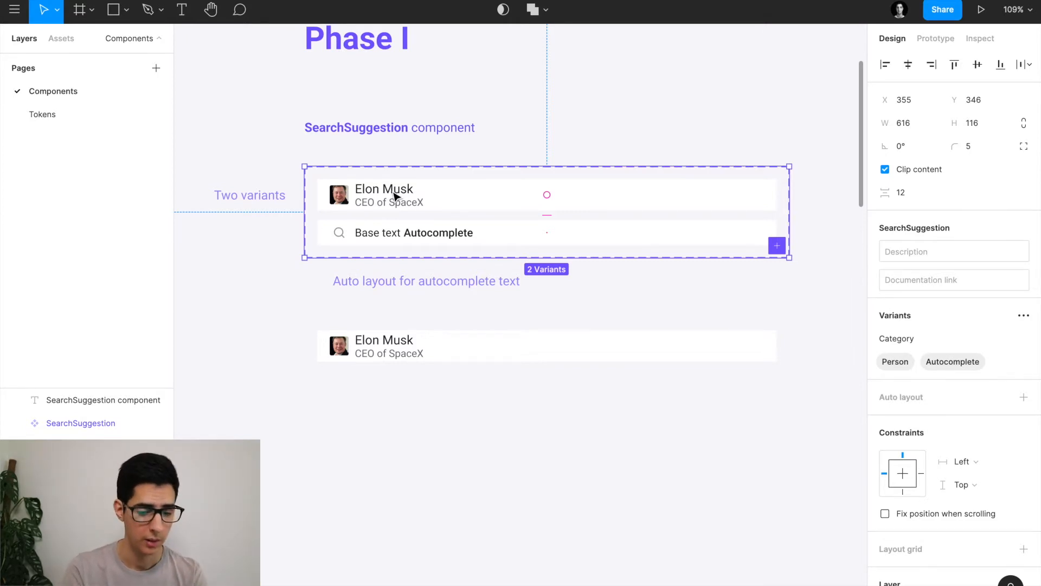
click(404, 350)
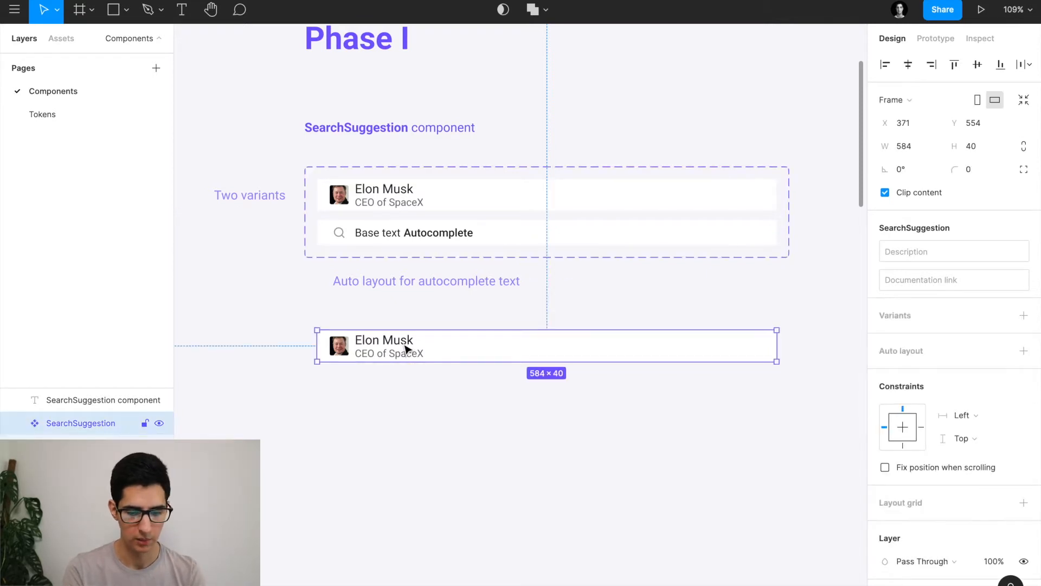
Add a second variant and name the variant property Type.
click(1024, 316)
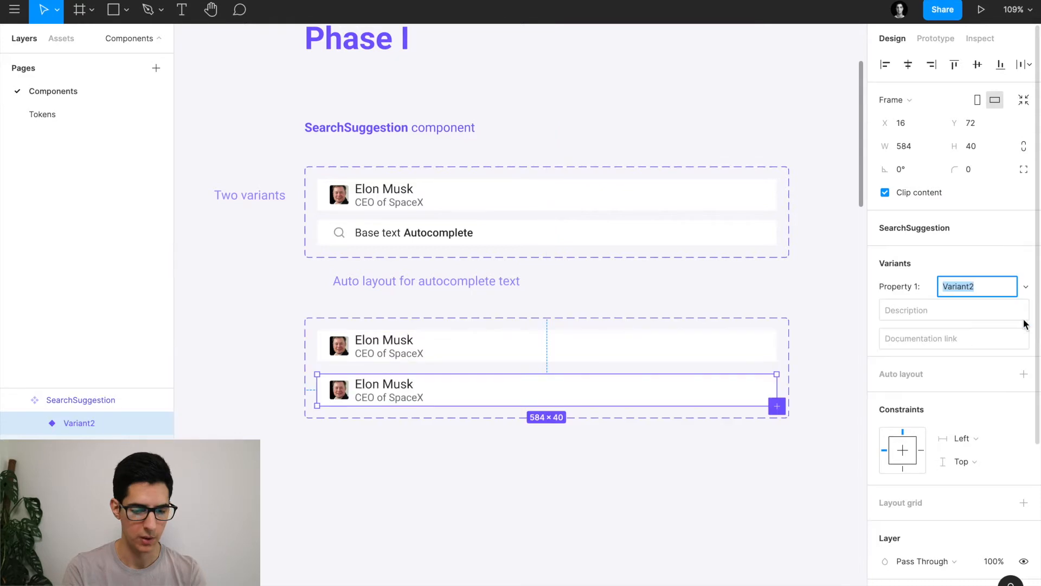
click(500, 325)
double_click(926, 339)
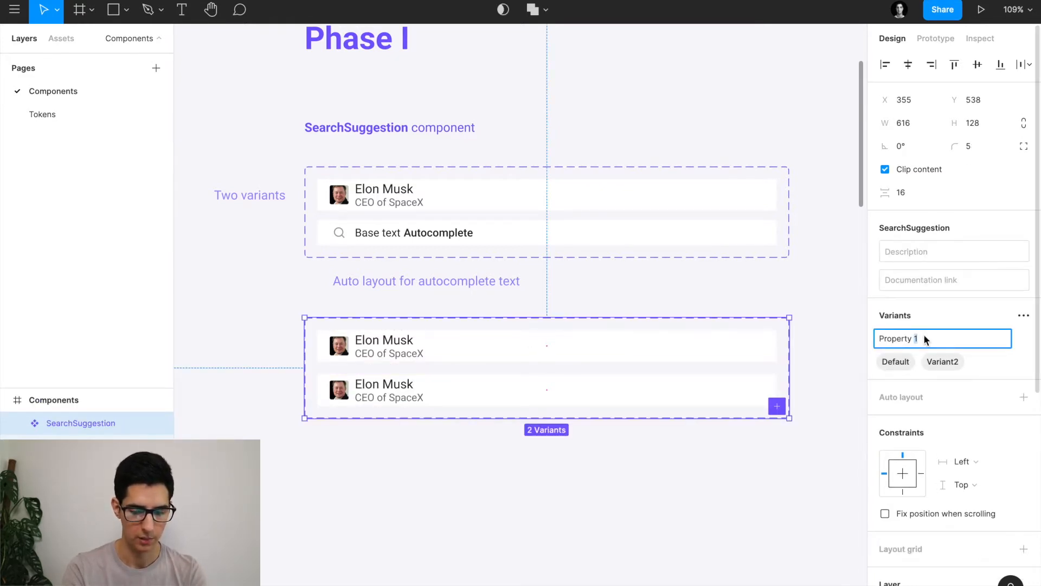
text(Type)
key(Return)
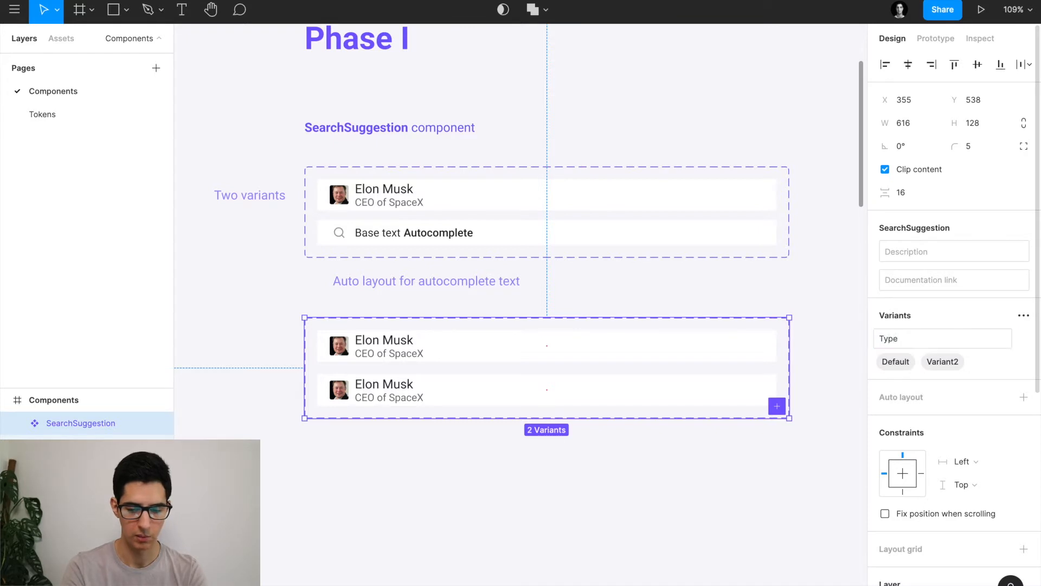
Rename the variants Person and Autocomplete, and clear the Autocomplete variant's avatar and texts.
double_click(897, 362)
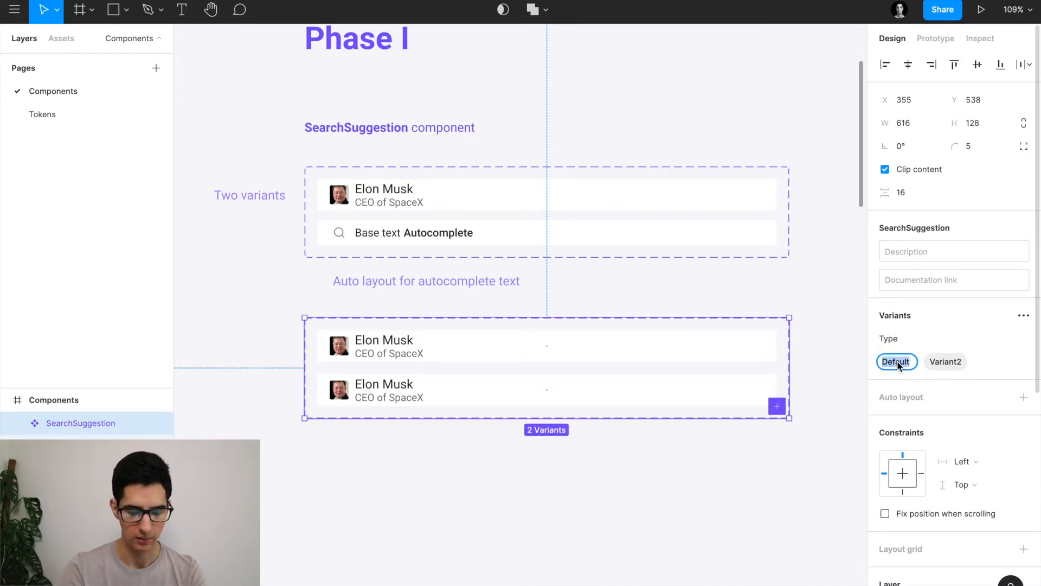
text(Person)
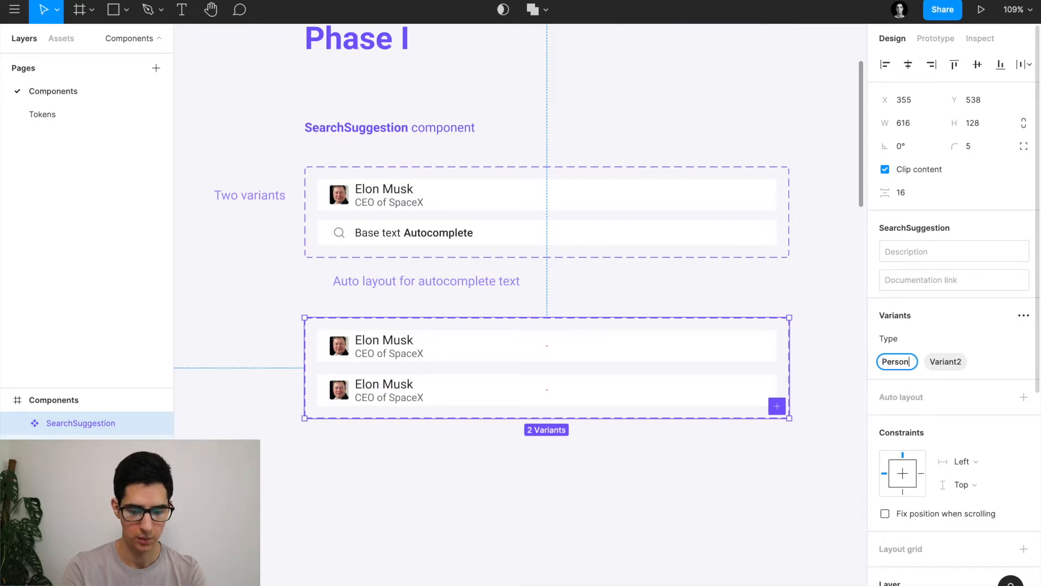
key(Return)
double_click(940, 361)
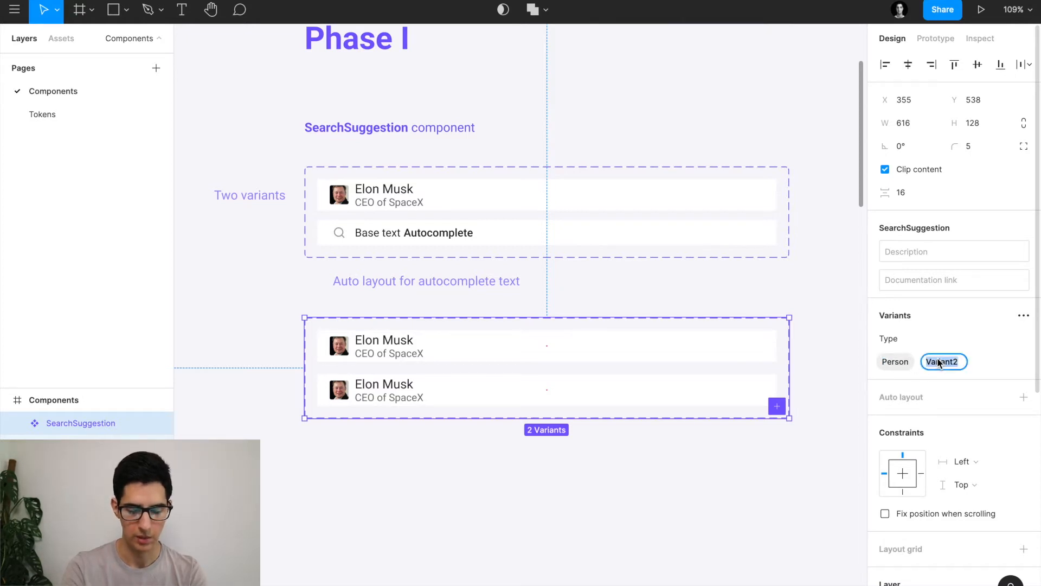
text(Autocomplete)
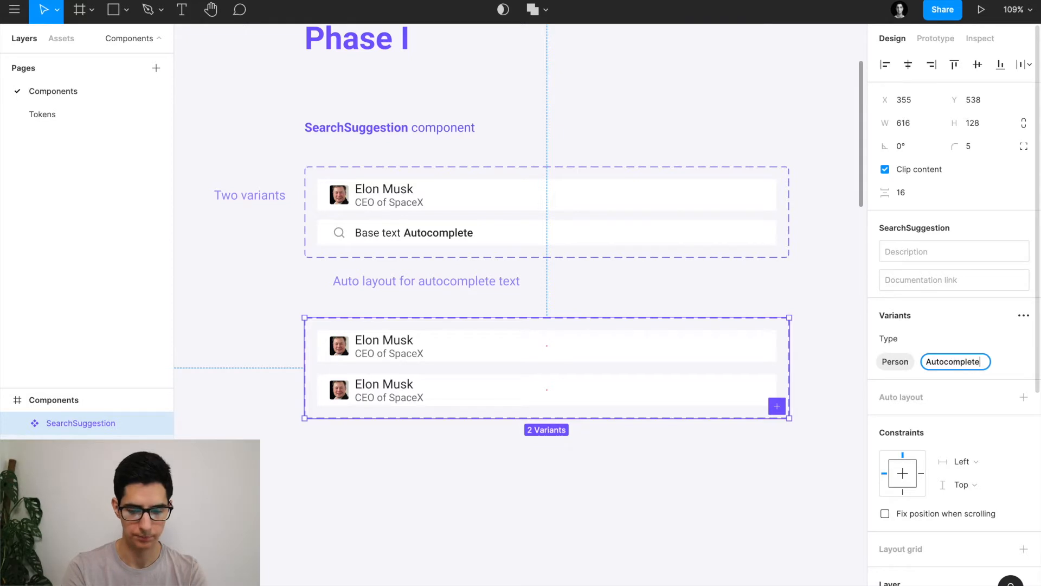
key(Return)
drag(318, 370, 462, 401)
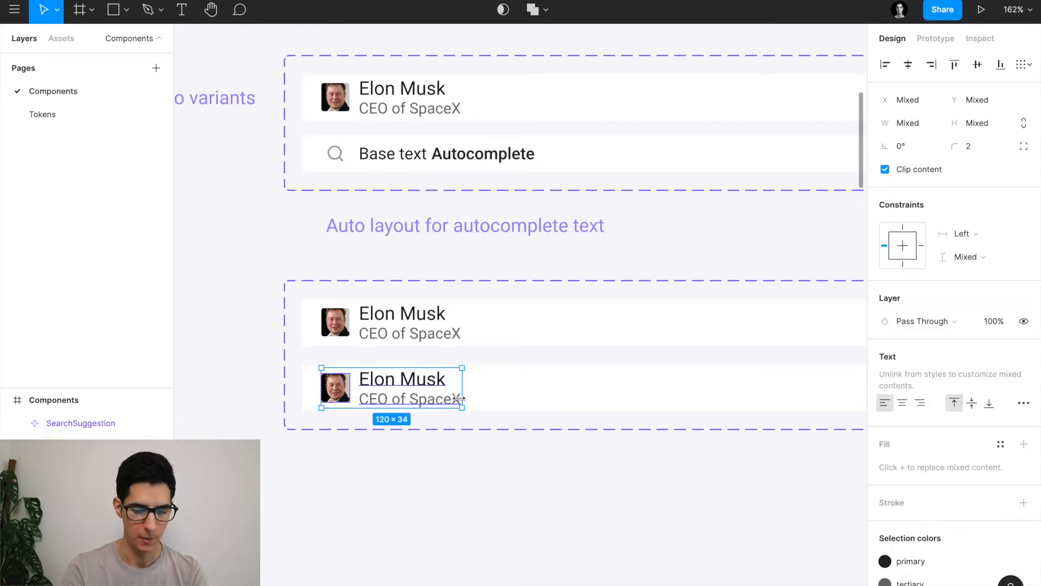
key(Delete)
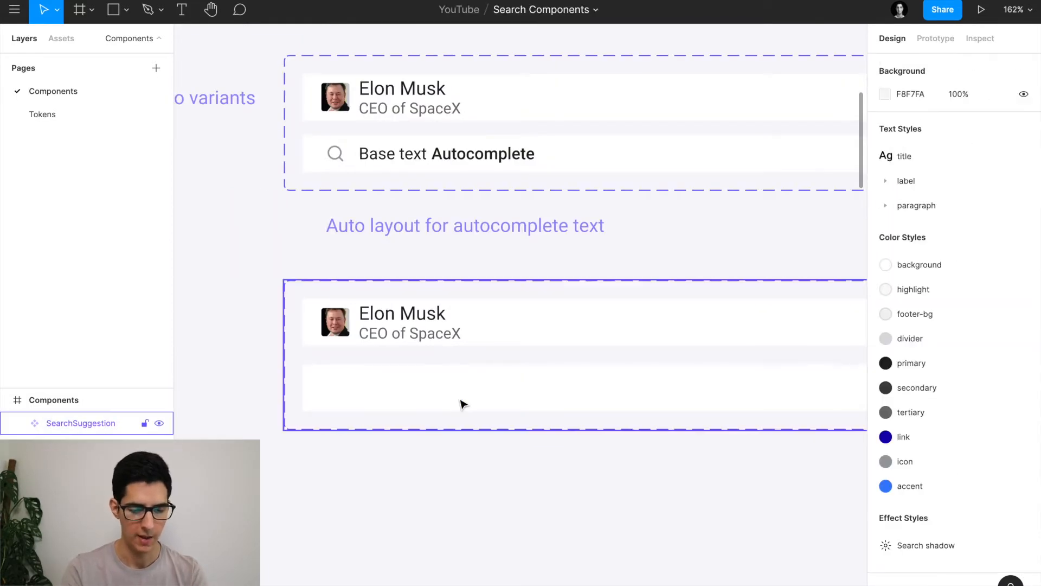
Copy the search icon and set the lower variant's empty row height to 32.
double_click(333, 152)
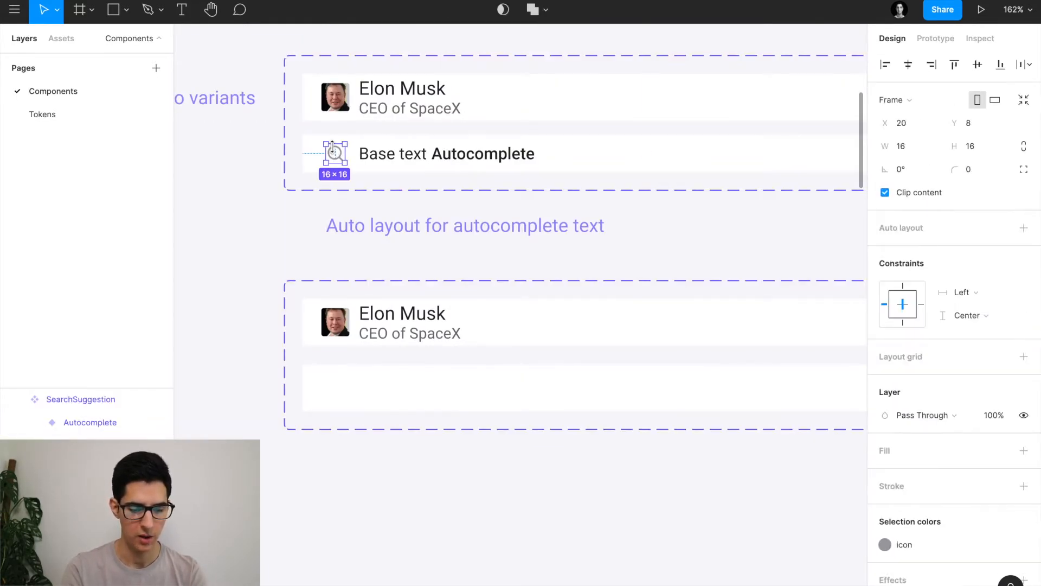
click(370, 392)
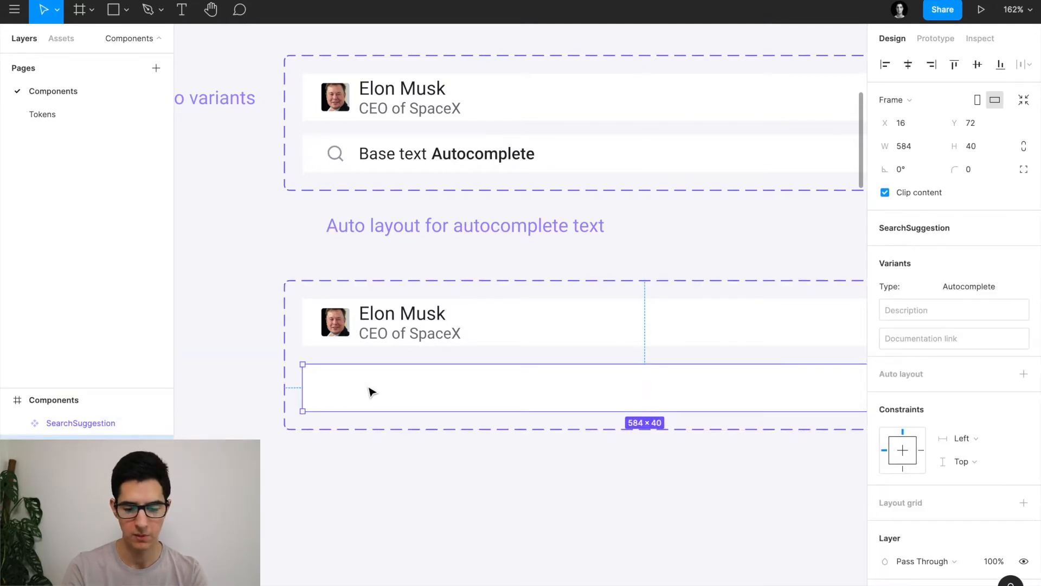
double_click(587, 146)
click(543, 387)
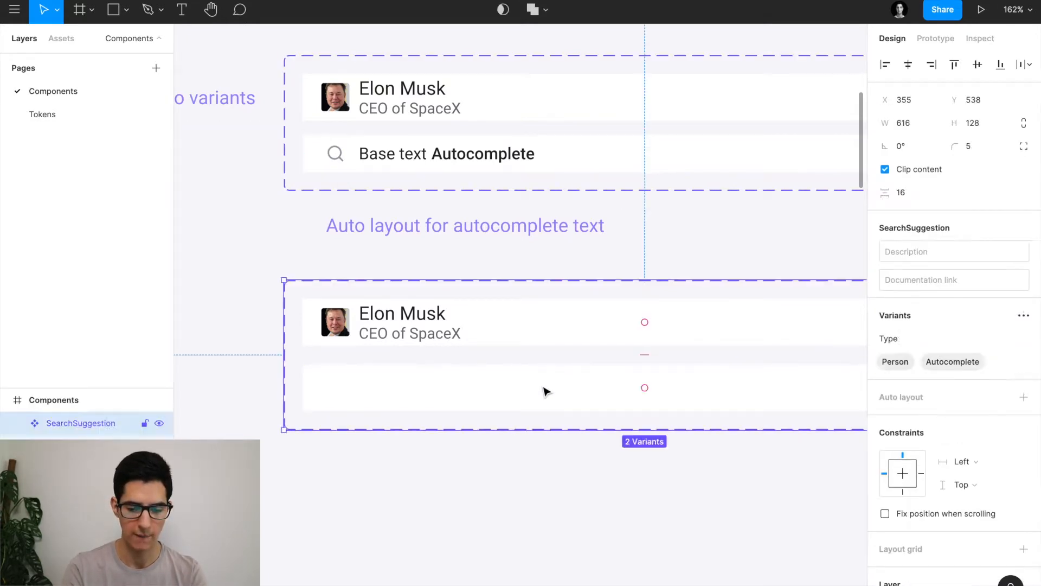
click(543, 386)
scroll(543, 387, right, 3)
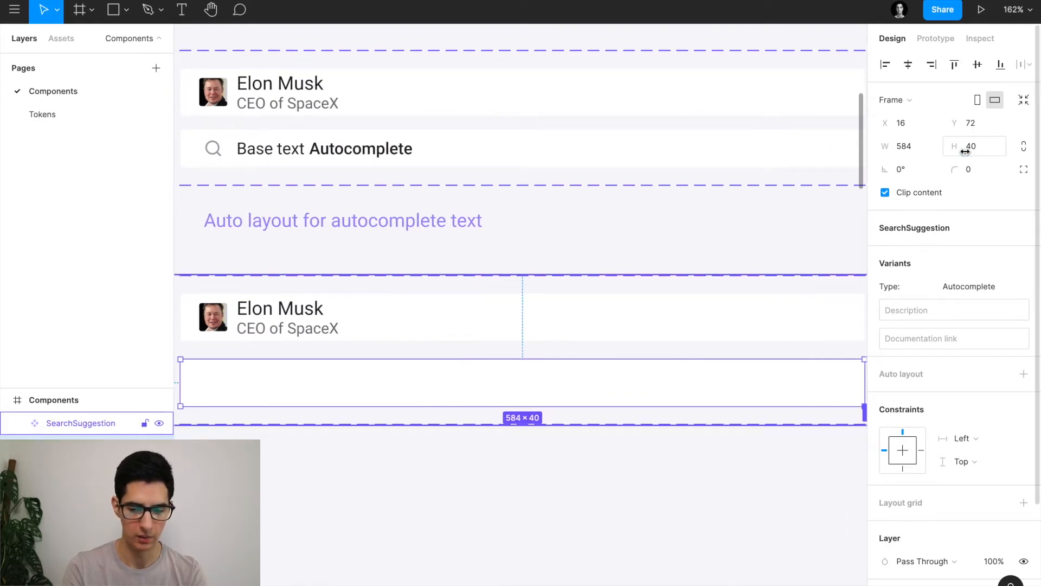
text(32)
key(Return)
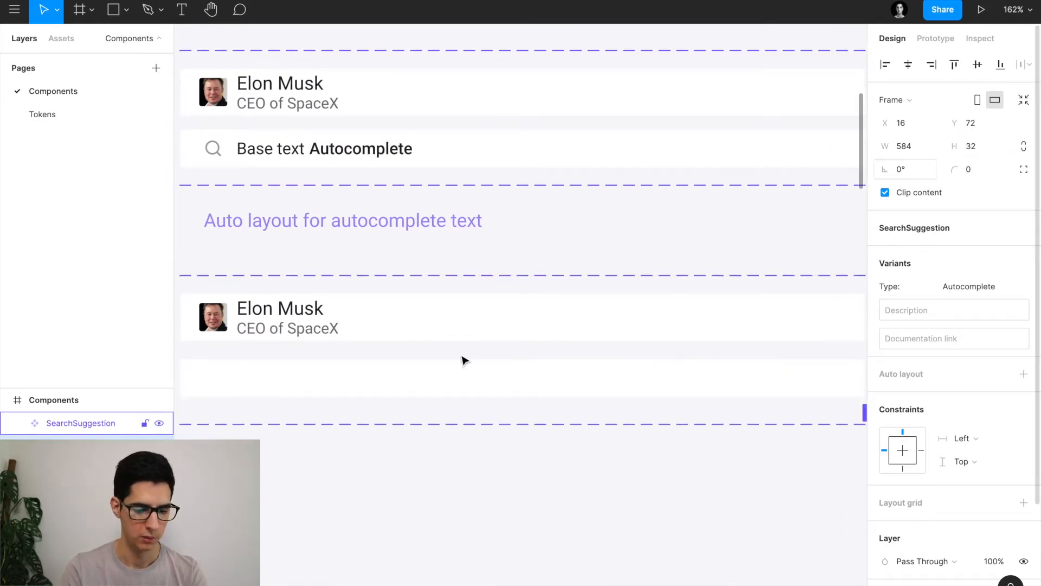
Paste the search icon into the empty row and keep it at X 20.
scroll(416, 384, left, 3)
key(ctrl+v)
scroll(332, 378, down, 3)
scroll(330, 372, up, 1)
scroll(293, 361, up, 5)
scroll(293, 361, left, 3)
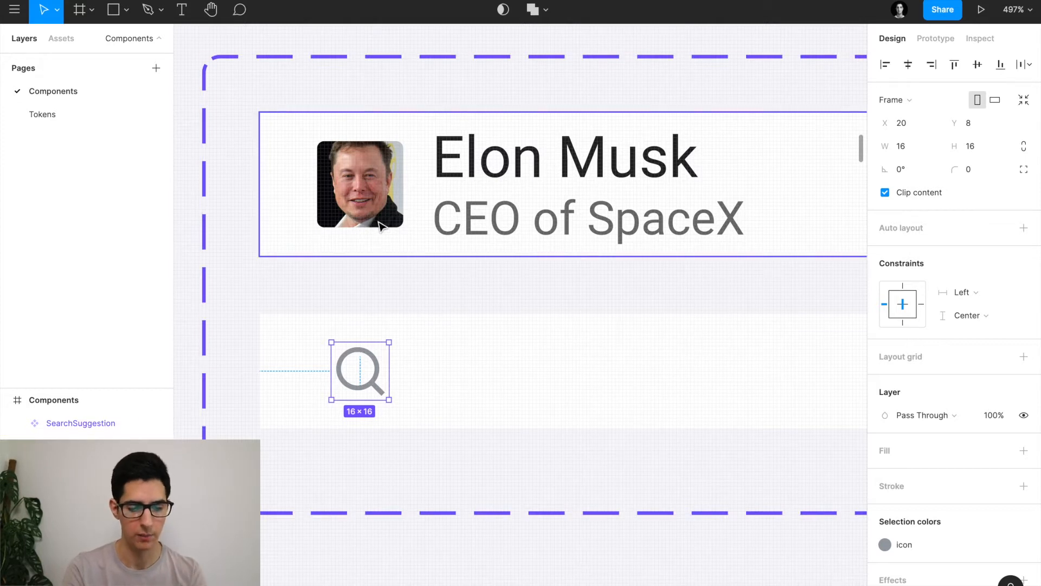
key(alt)
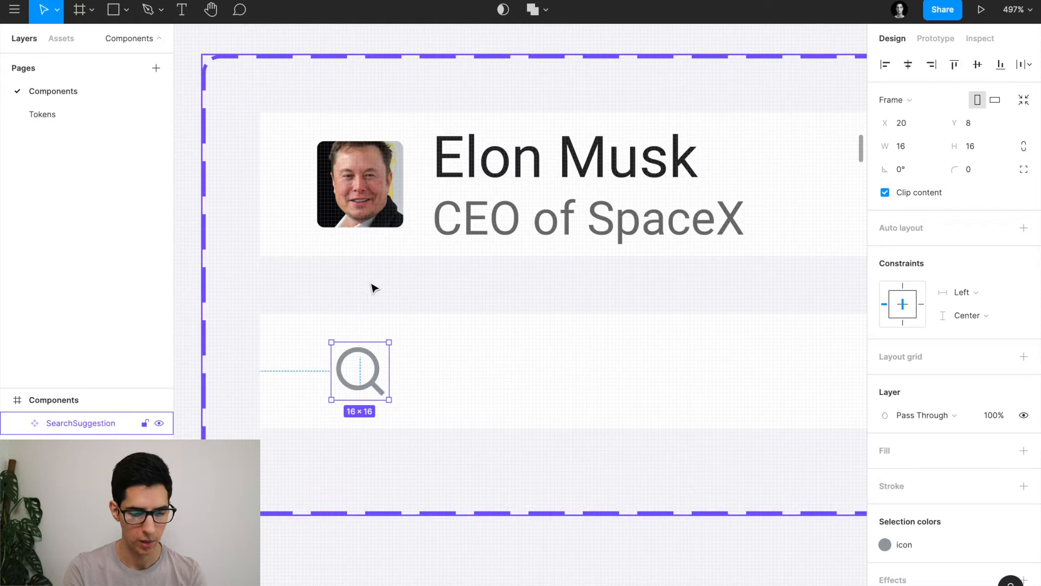
key(alt+Right)
key(alt+Left)
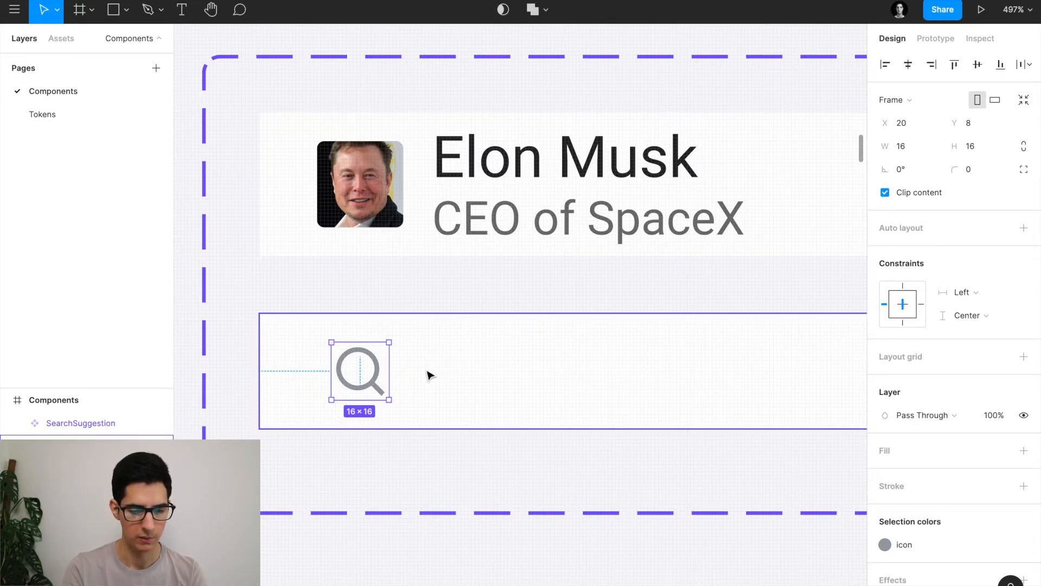
scroll(429, 375, down, 5)
scroll(429, 375, up, 2)
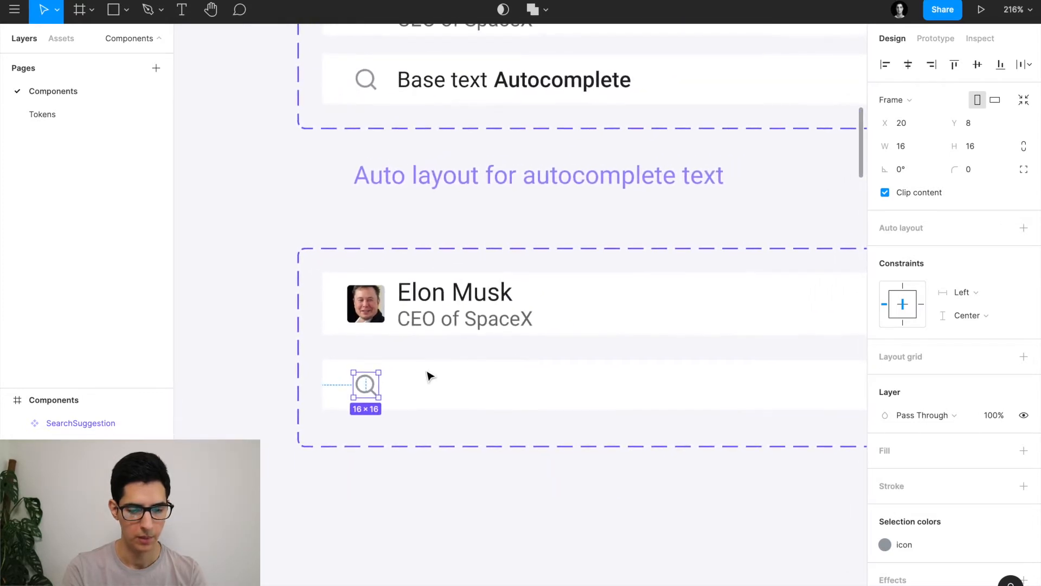
scroll(427, 372, down, 1)
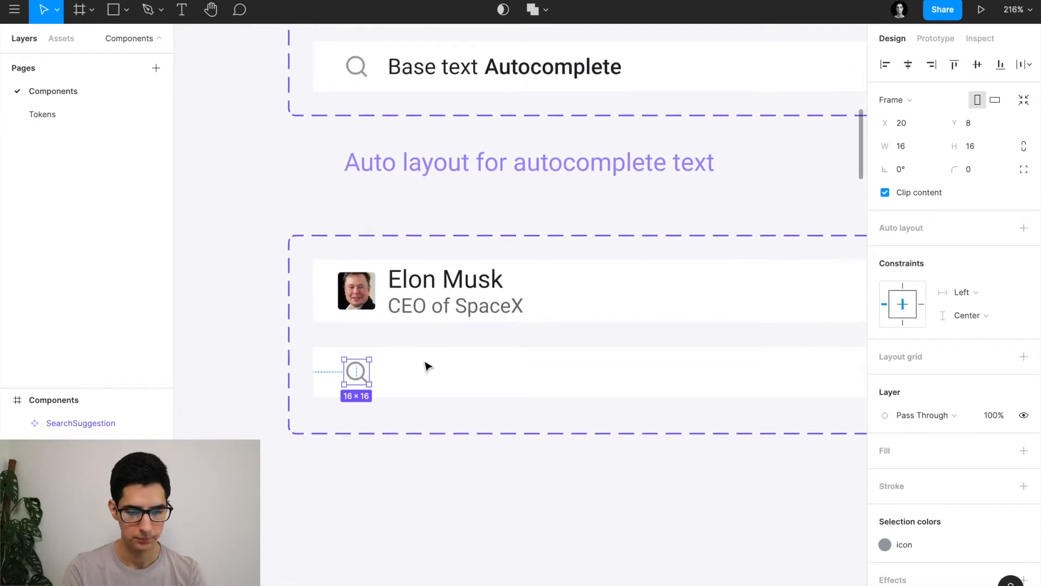
Duplicate the Elon Musk name text into the search row, positioned at X 48.
click(436, 58)
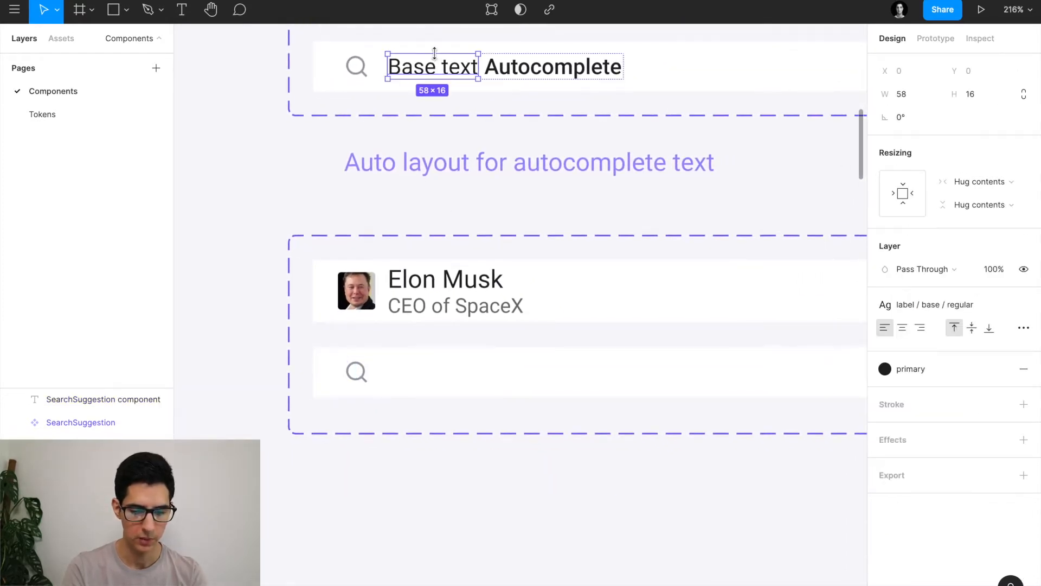
click(423, 279)
drag(430, 283, 431, 376)
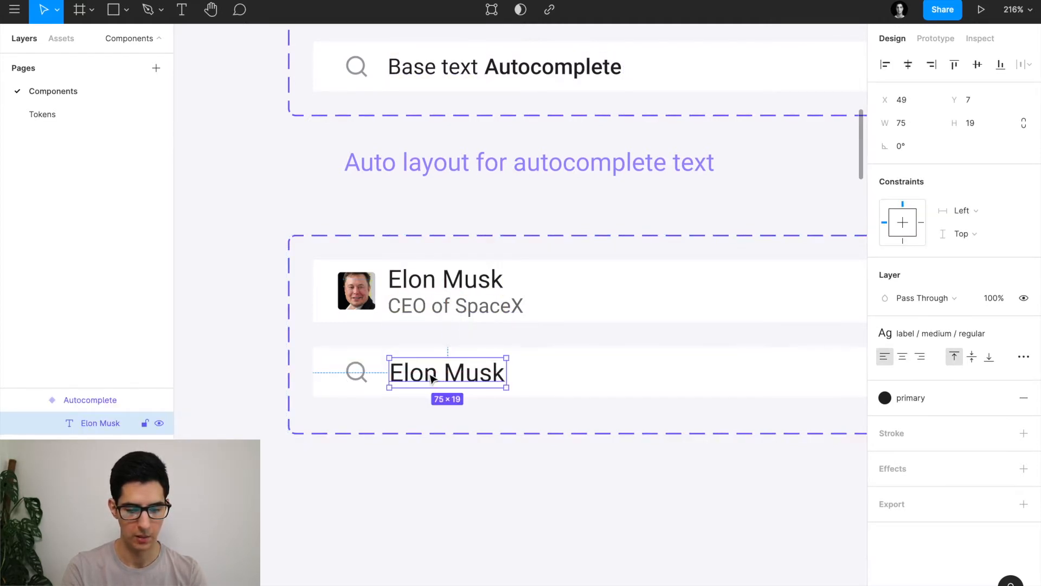
click(432, 281)
key(alt)
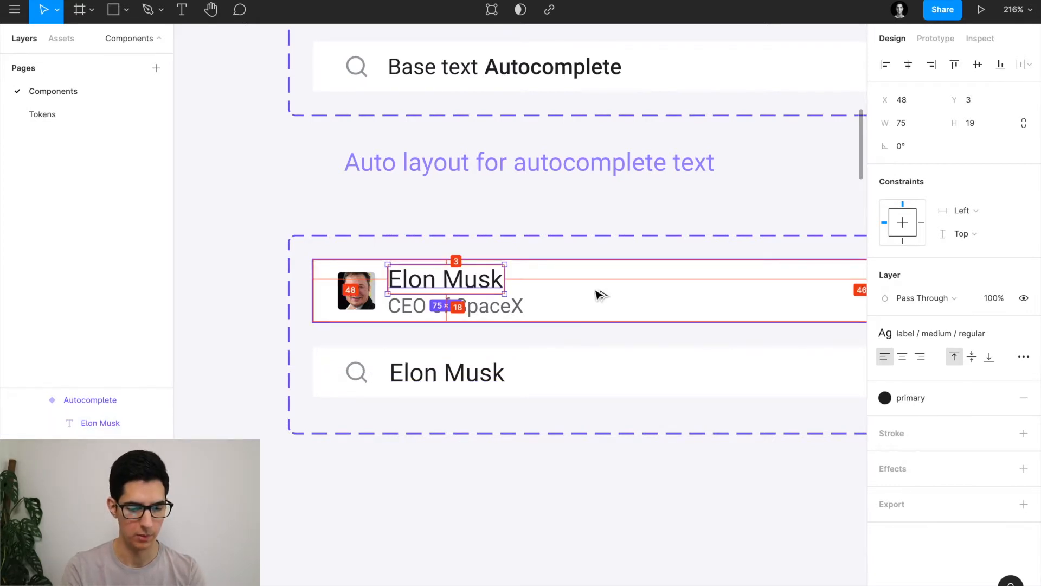
click(457, 384)
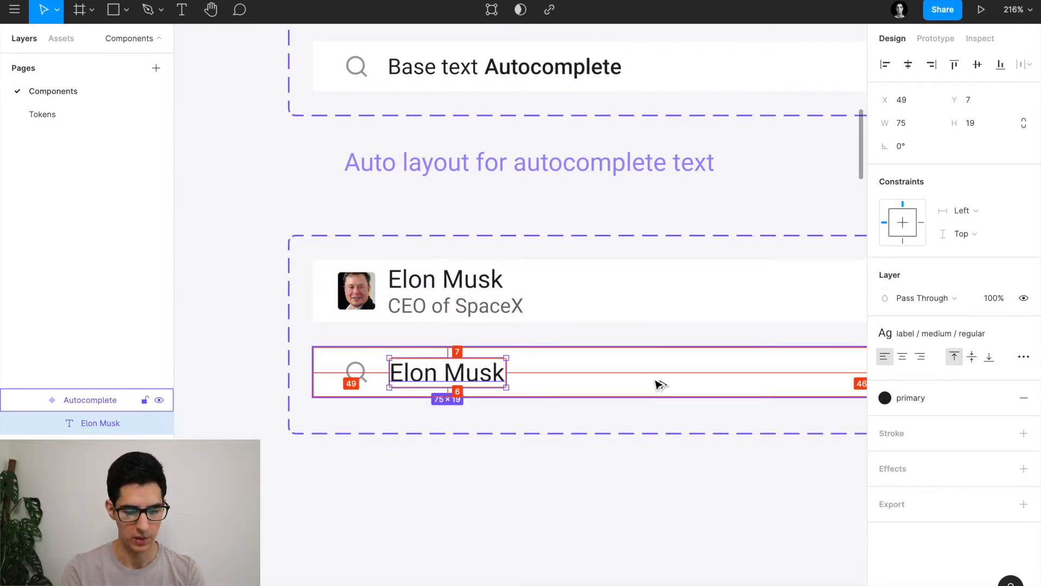
key(Left)
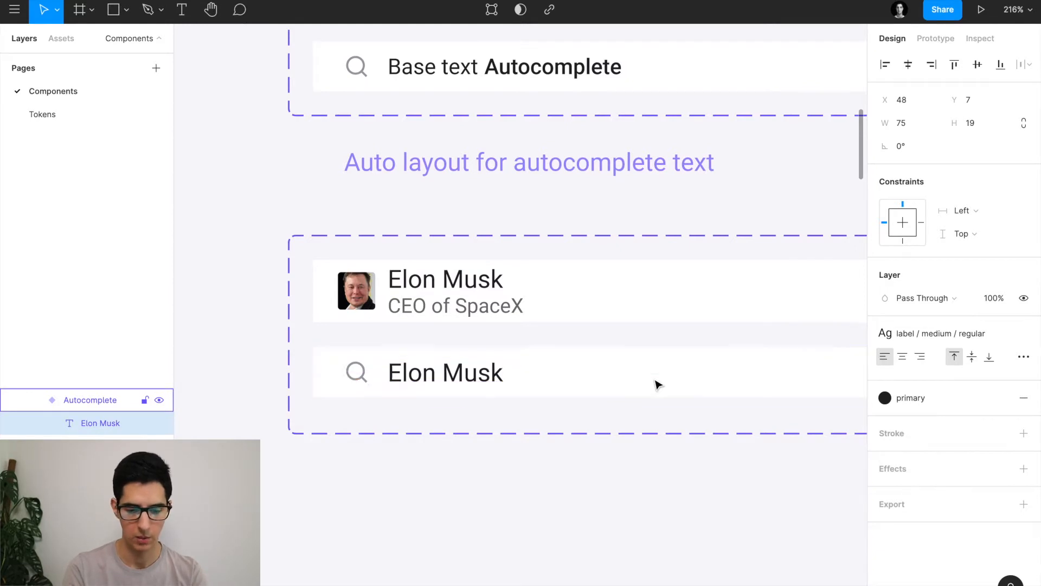
key(alt)
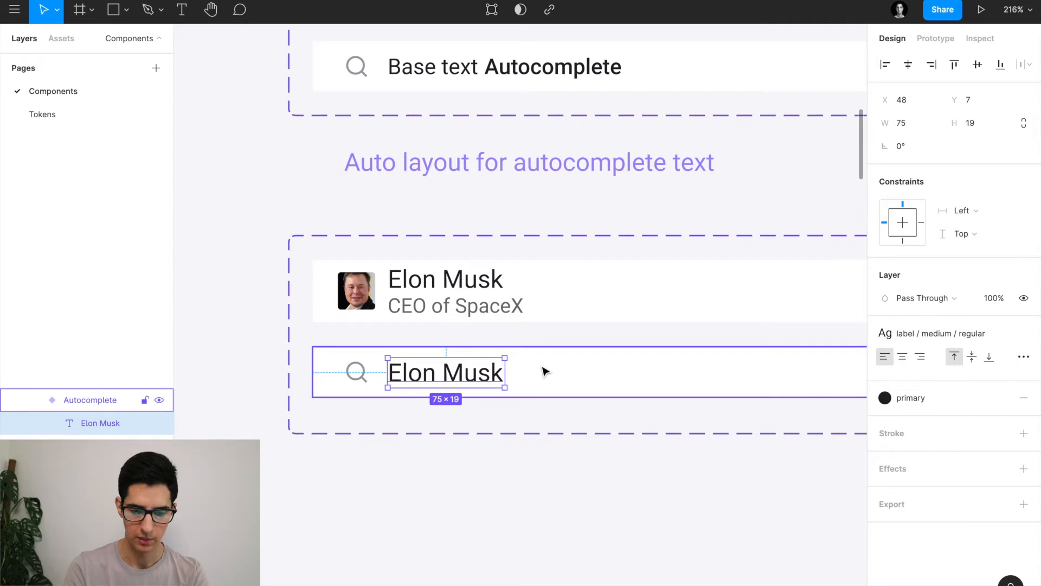
Change the copied text to 'Base text' and duplicate it to its right.
scroll(458, 379, right, 1)
double_click(457, 374)
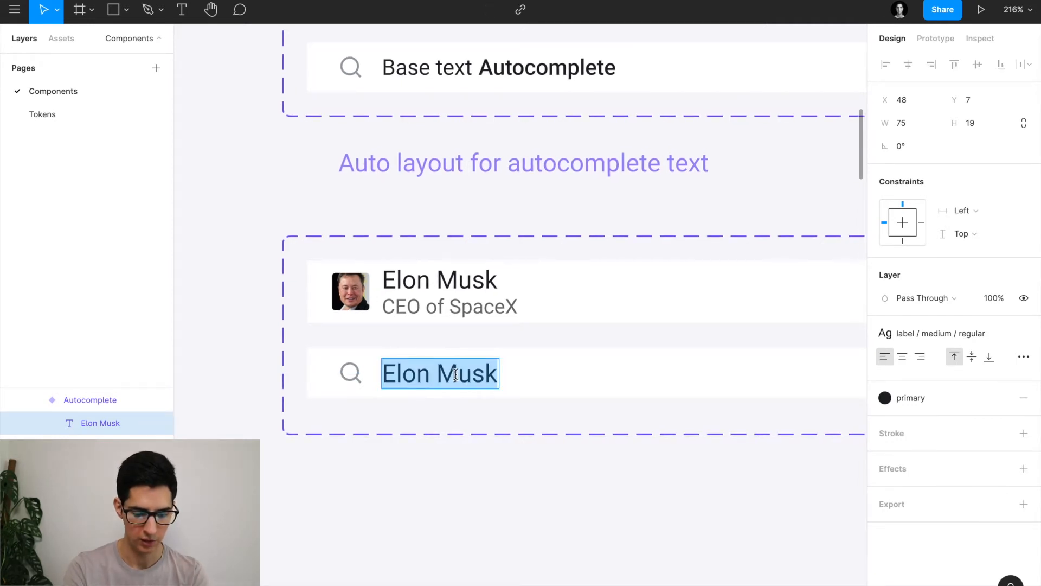
text(Base text)
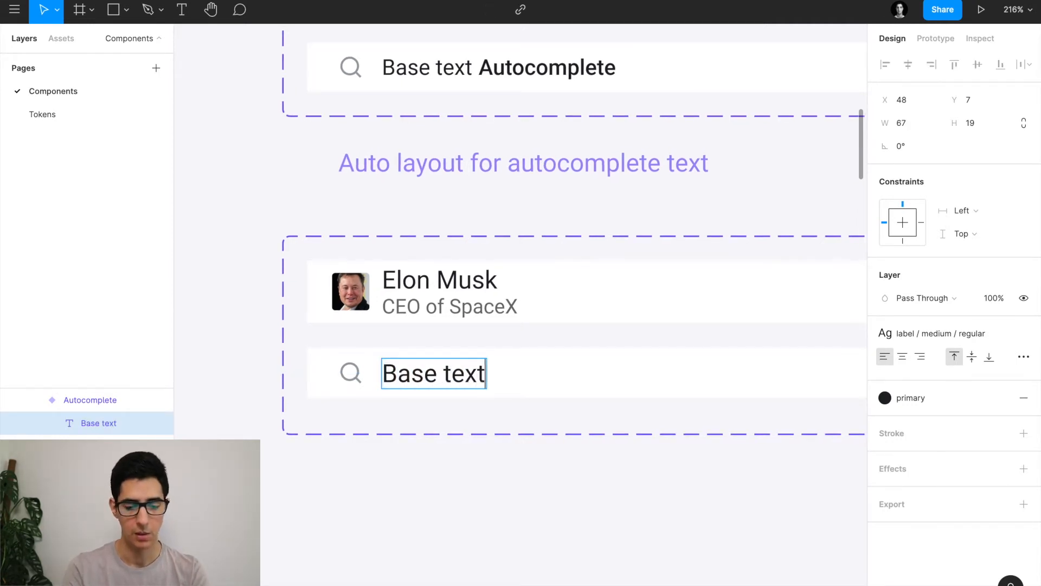
key(Escape)
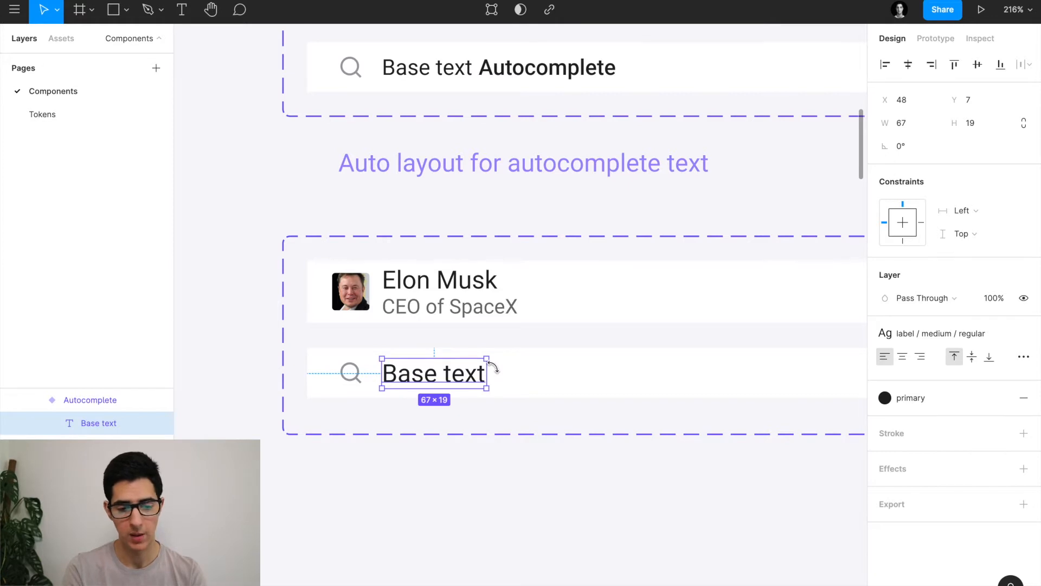
scroll(597, 70, up, 2)
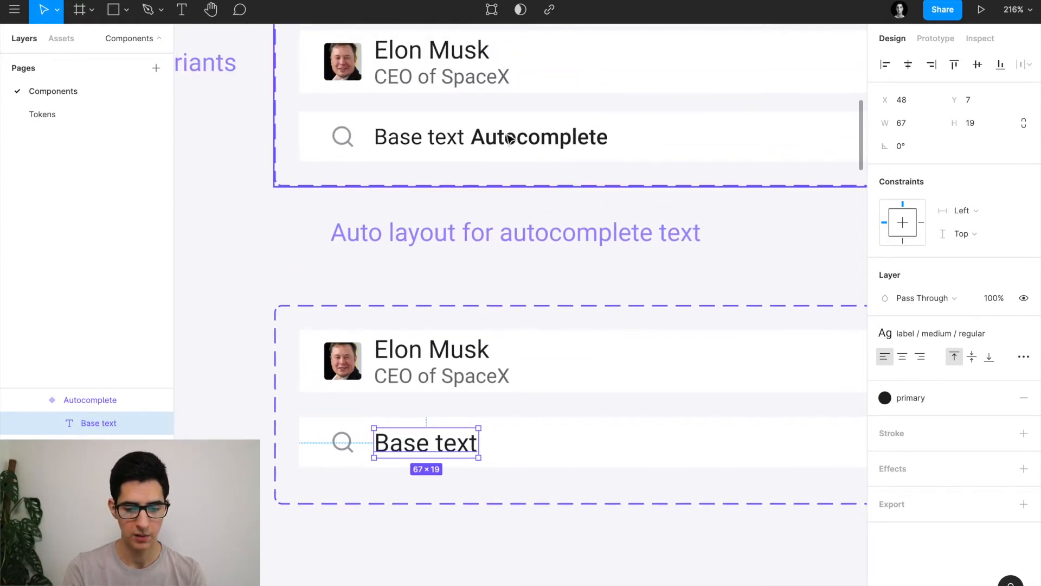
scroll(564, 423, down, 1)
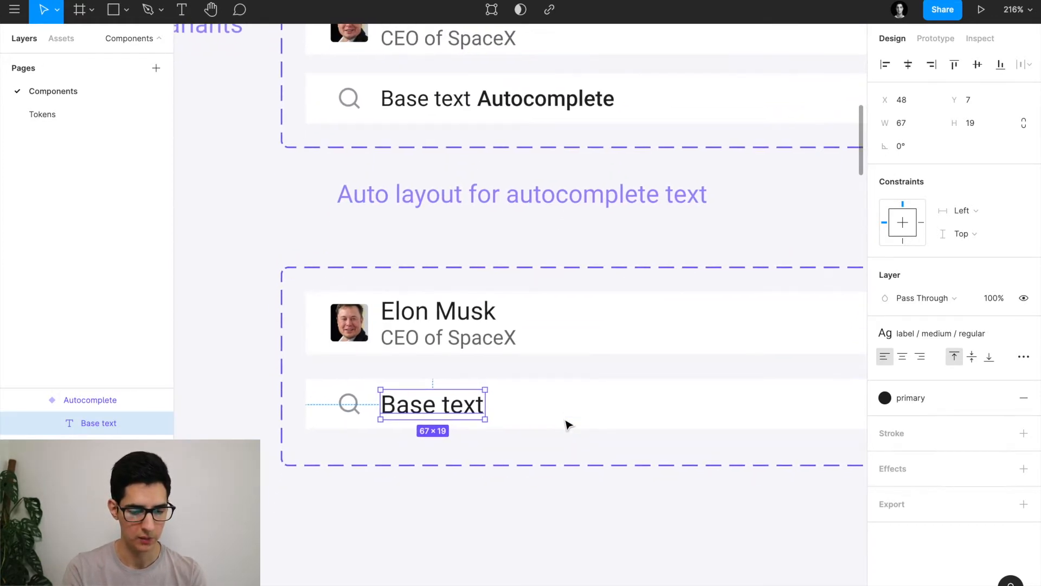
scroll(565, 423, right, 1)
drag(401, 411, 506, 414)
Make the duplicate Medium-weight 'Autocomplete' text and wrap it with Base text in auto layout.
double_click(505, 414)
text(A)
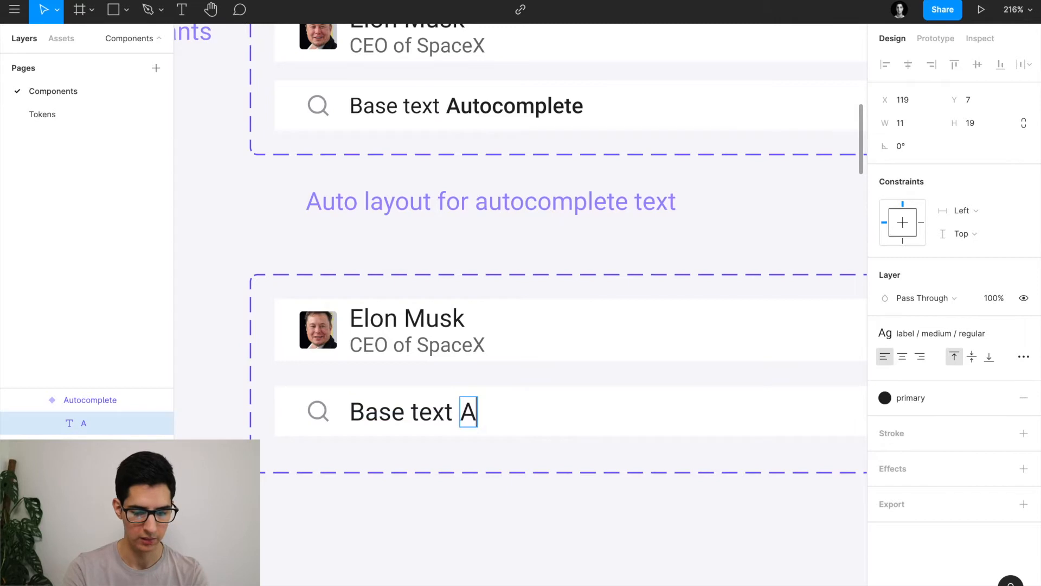
text(utocomplete)
key(Escape)
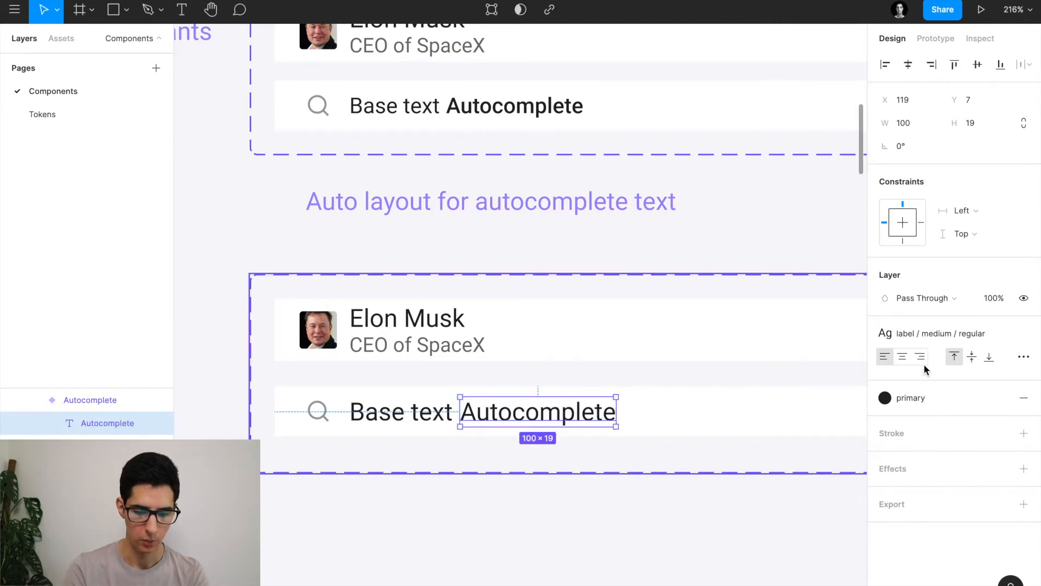
click(1024, 329)
click(919, 372)
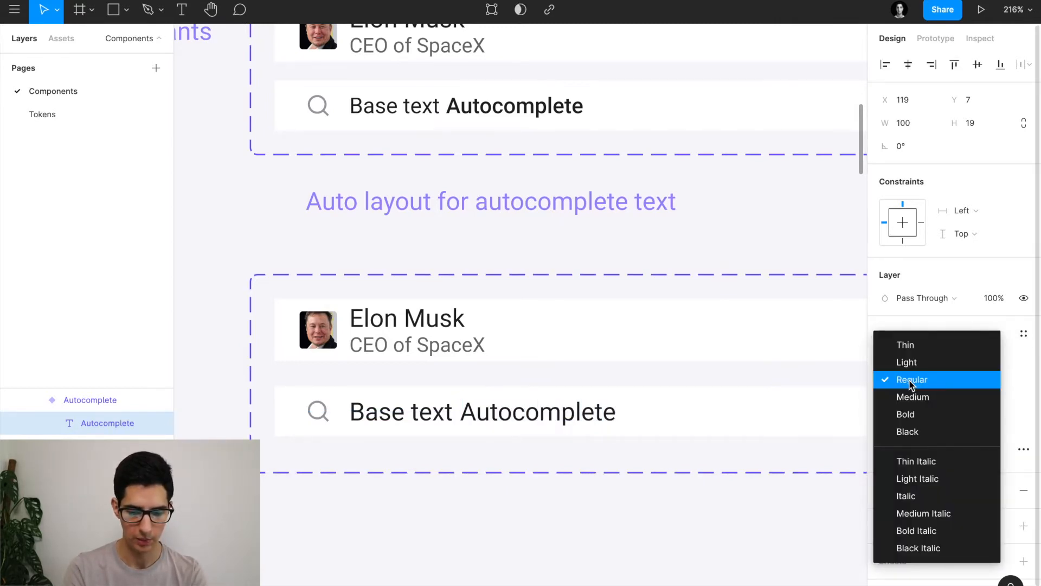
click(911, 397)
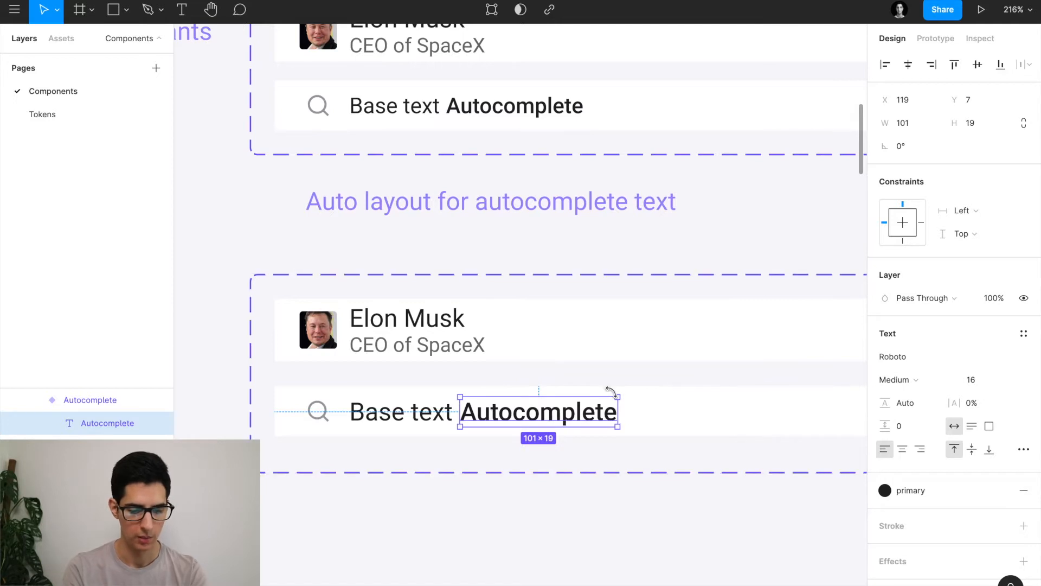
shift+click(436, 417)
key(shift+a)
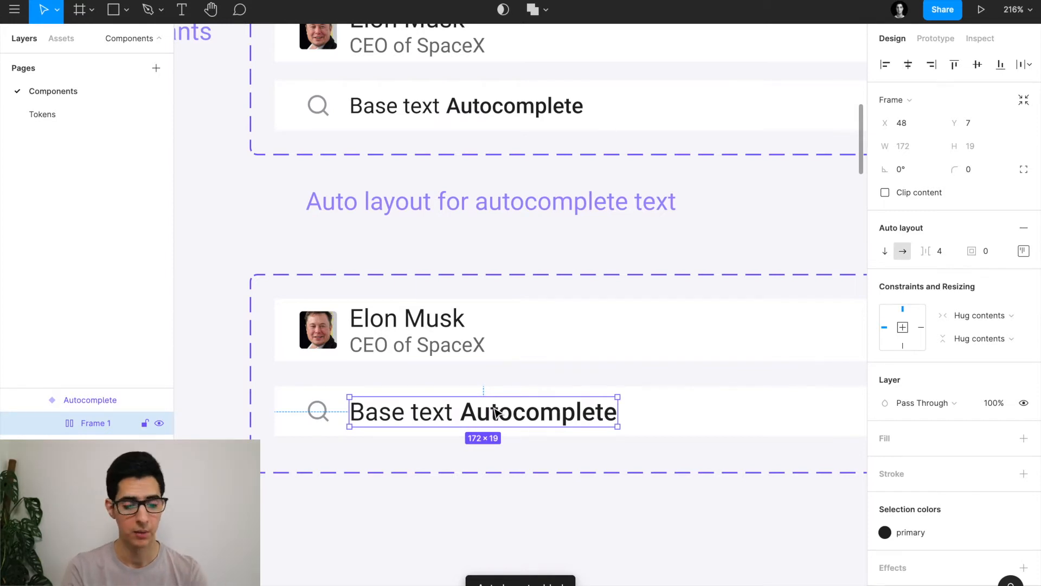
Rename the Frame 1 layer to 'Text'.
double_click(107, 424)
text(Text)
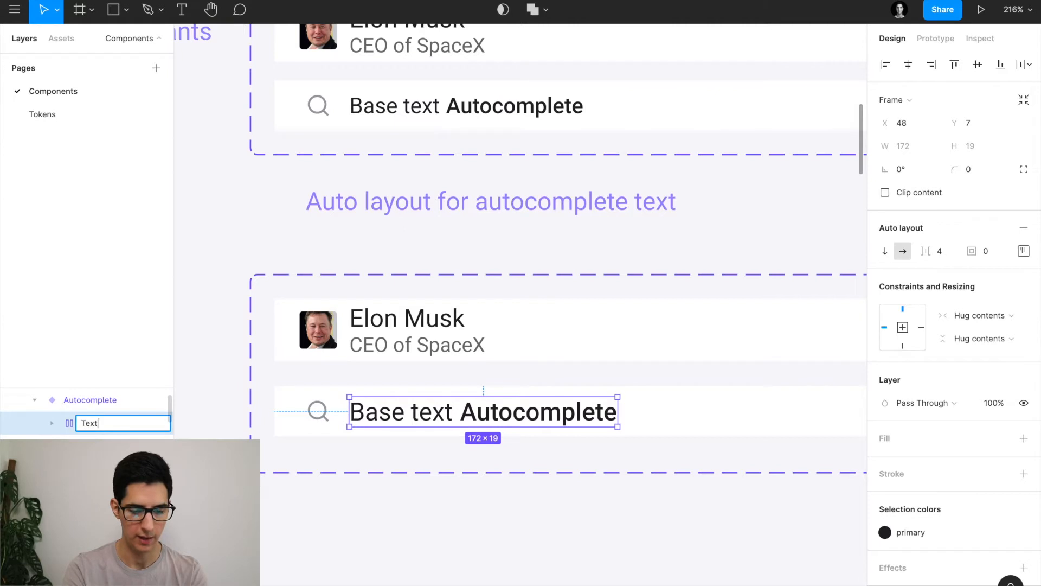
key(Return)
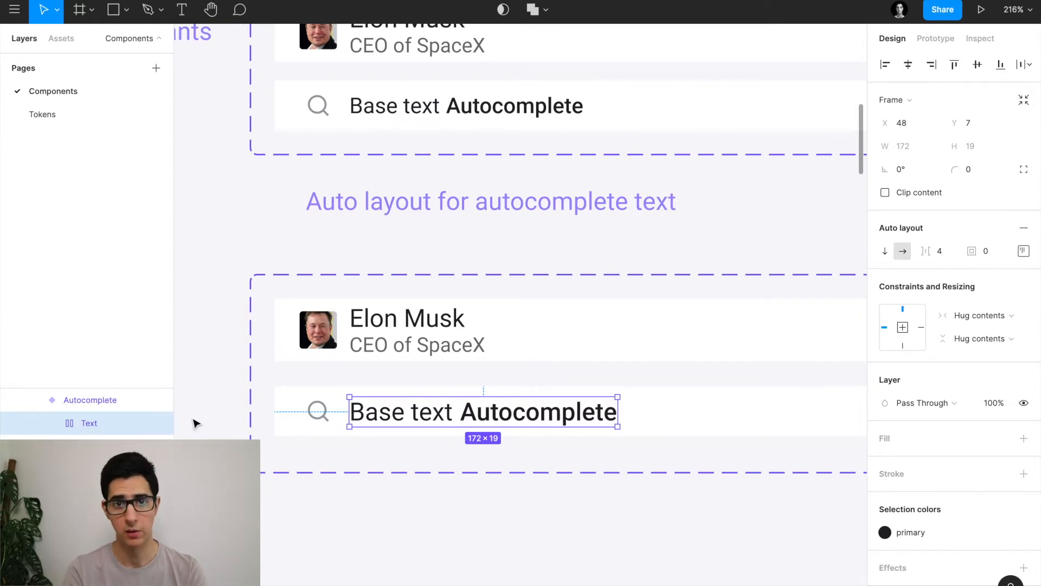
scroll(420, 422, down, 1)
scroll(419, 422, down, 4)
scroll(478, 414, right, 1)
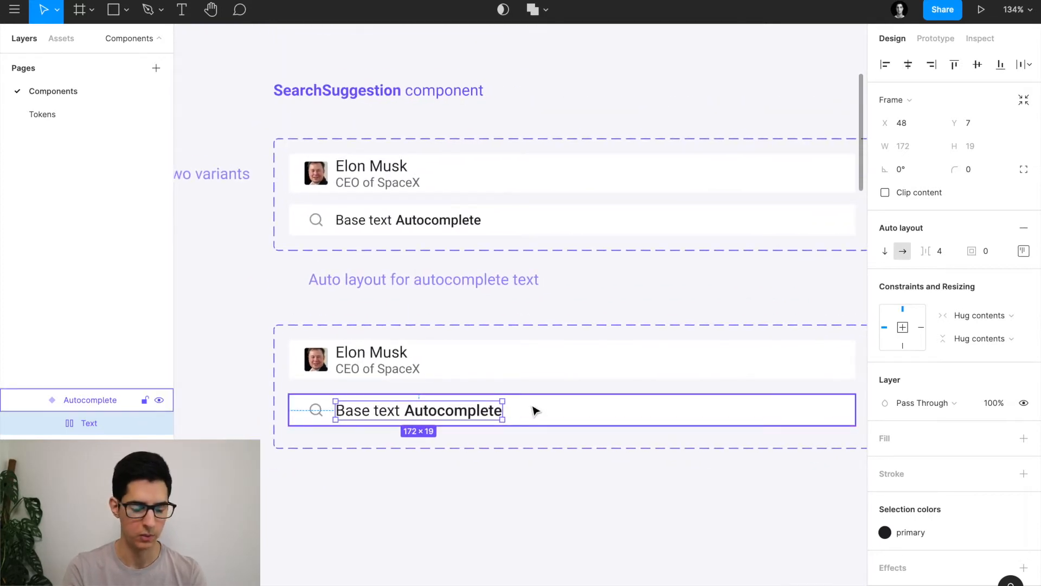
scroll(336, 415, up, 3)
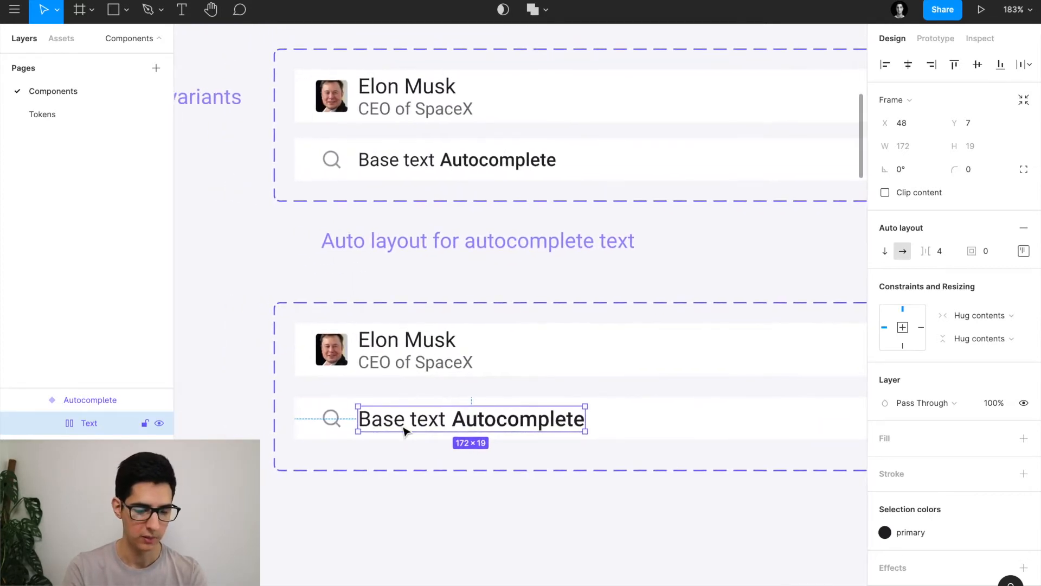
double_click(404, 427)
double_click(401, 424)
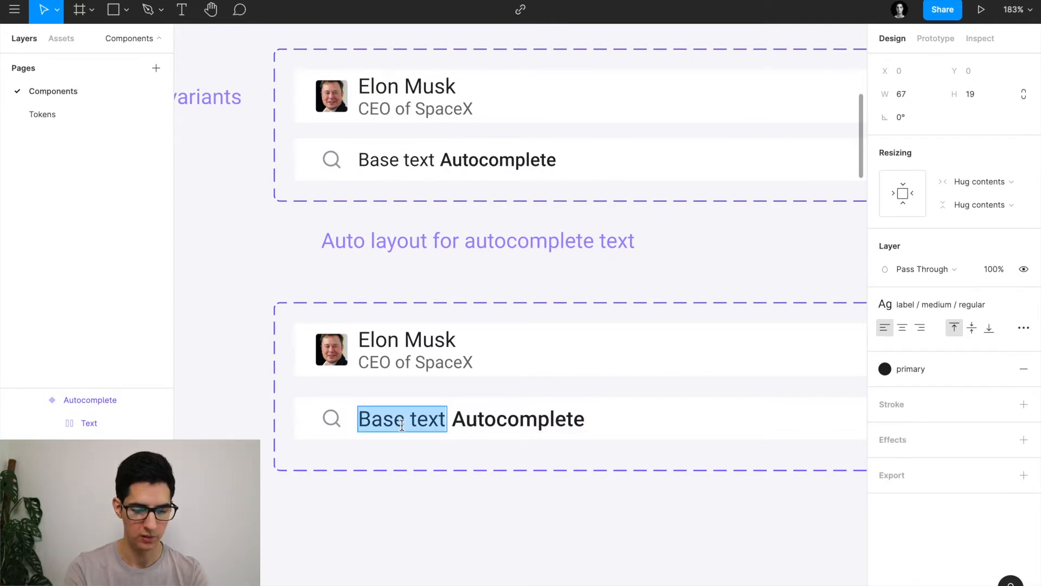
text(Elon)
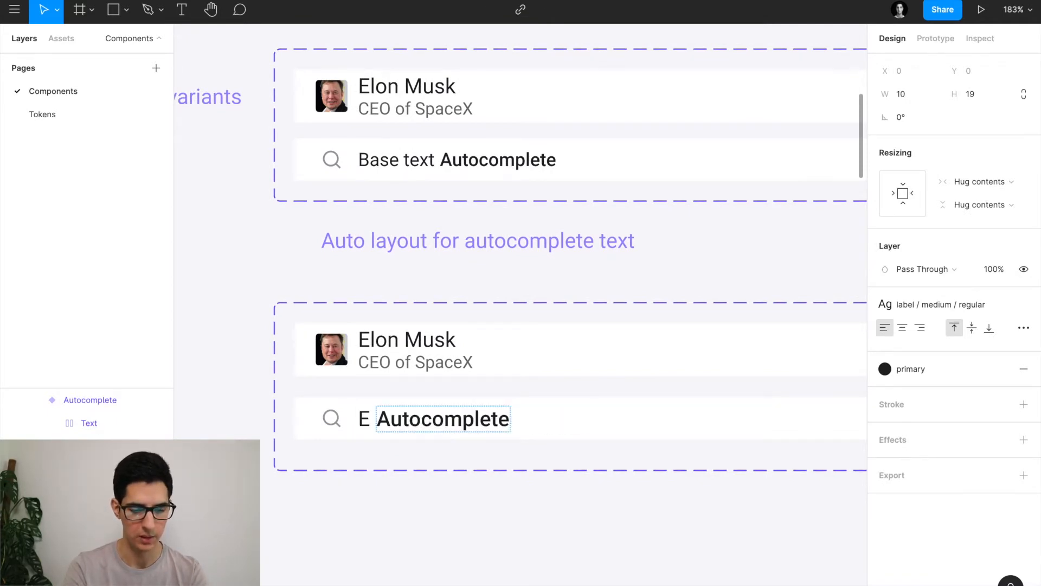
text(sk)
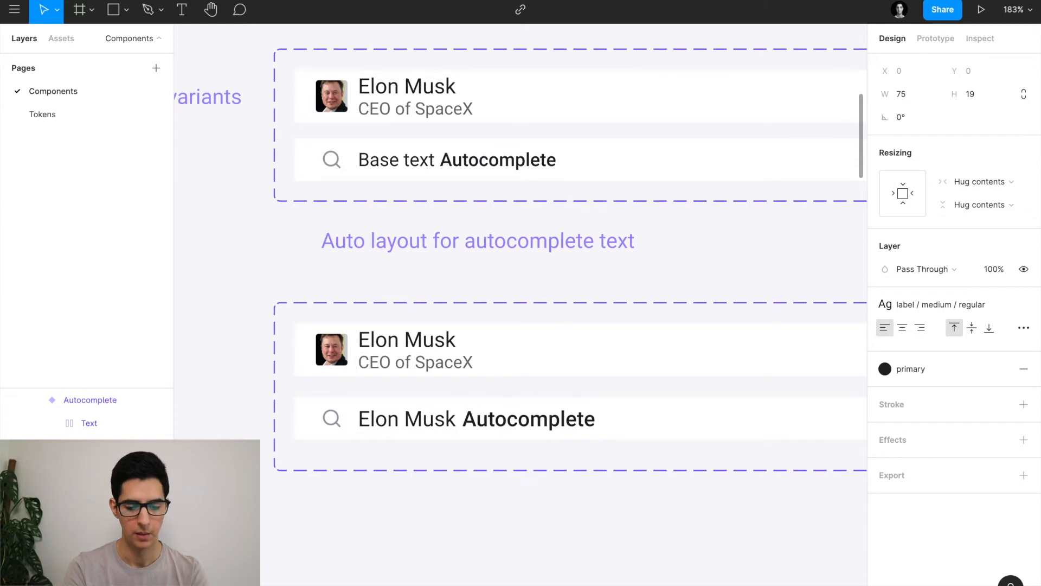
key(Escape)
double_click(467, 421)
text(net wort)
text(h)
key(Escape)
key(Escape)
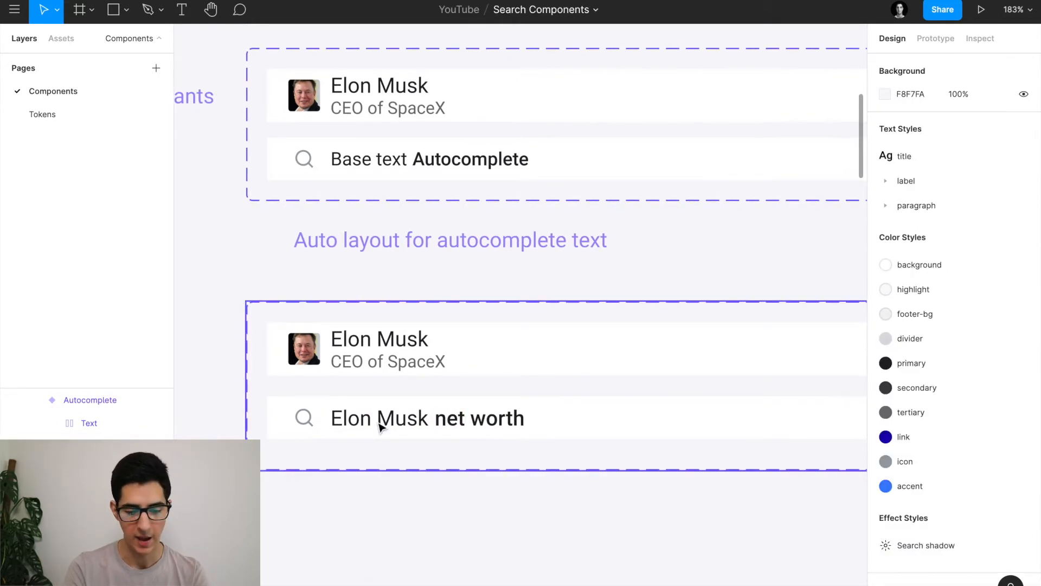
scroll(379, 424, up, 5)
click(424, 419)
double_click(427, 421)
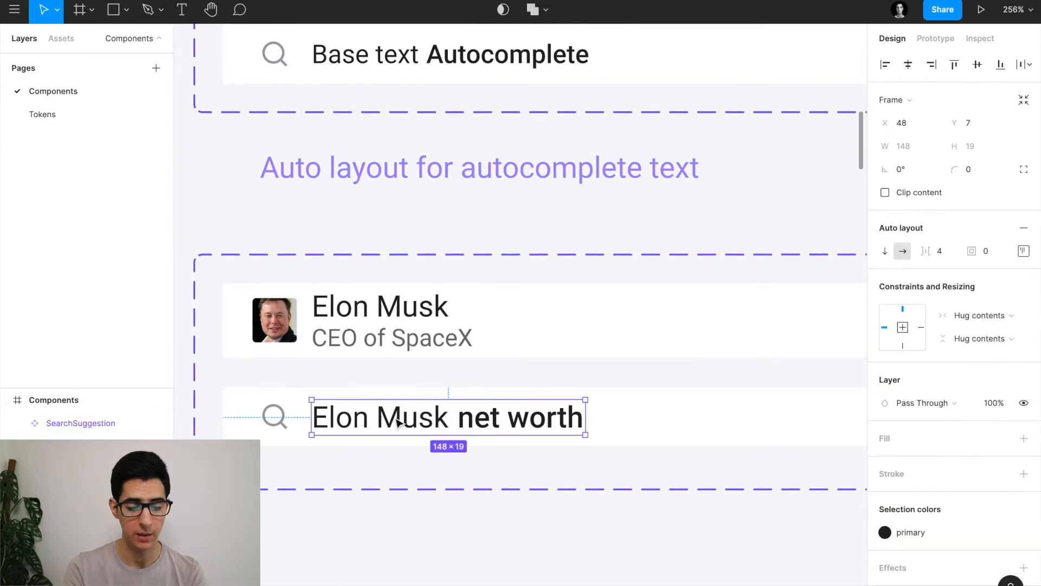
click(396, 419)
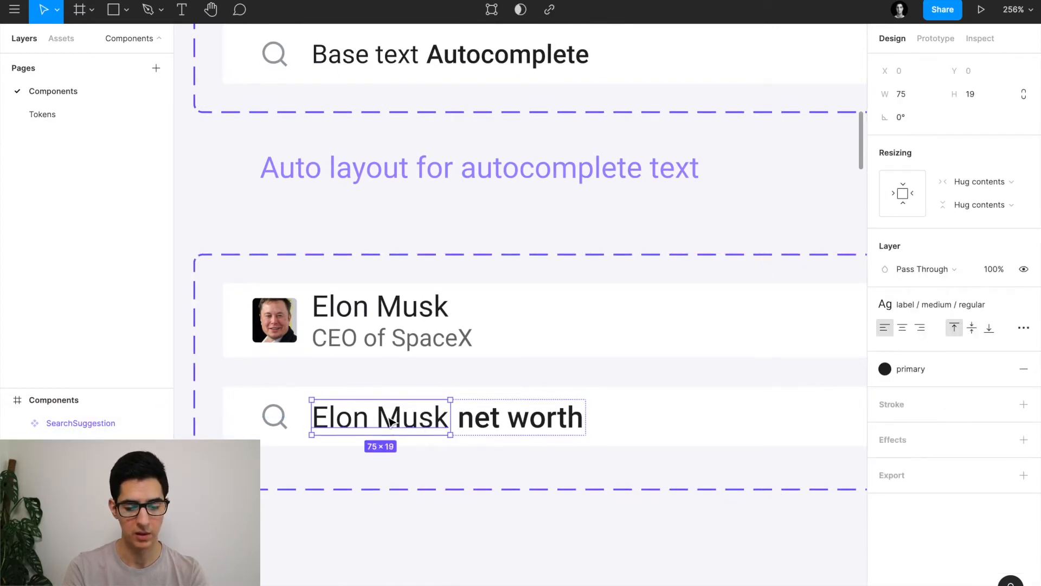
double_click(412, 412)
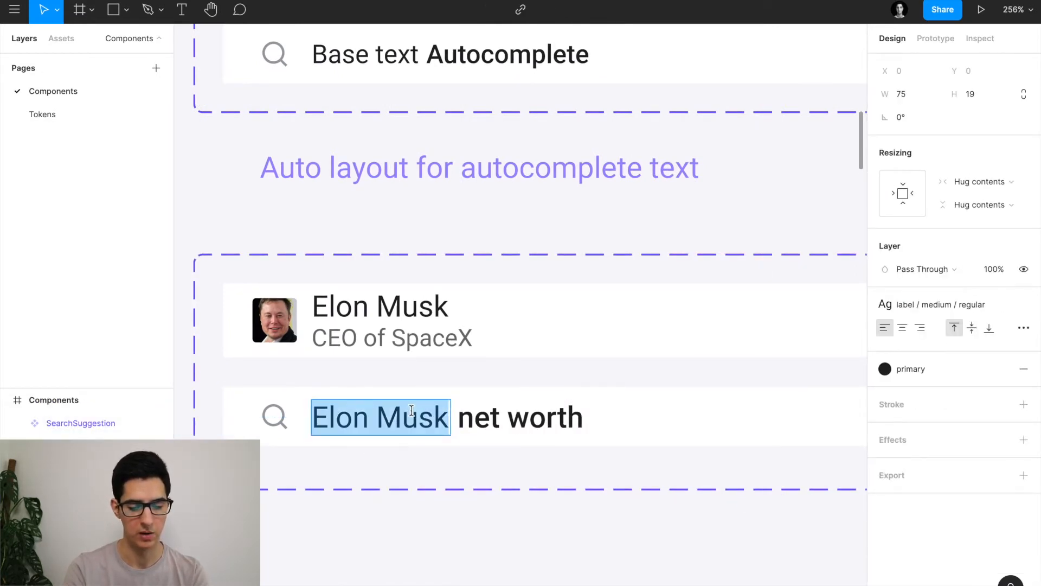
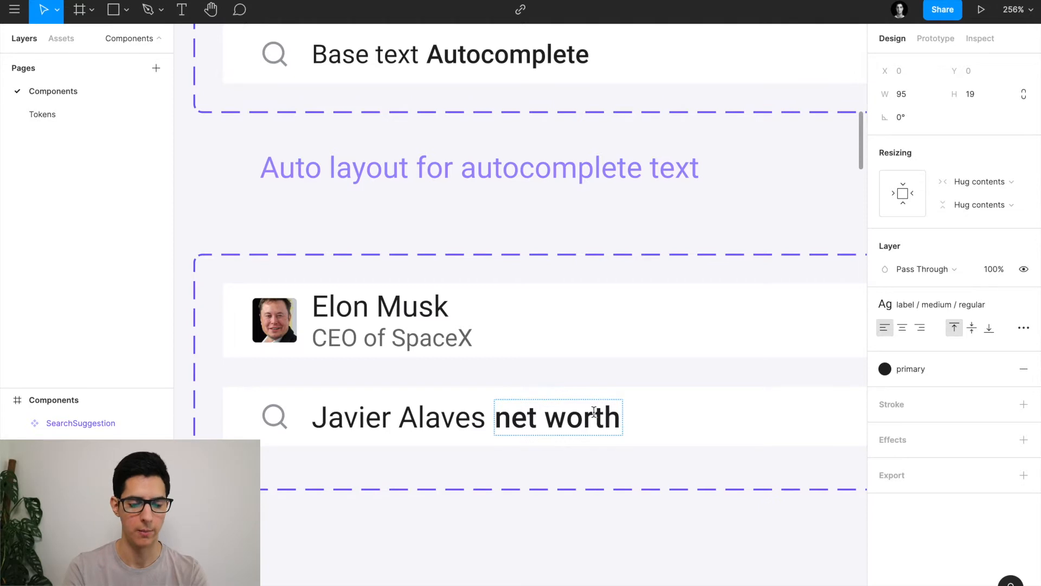
key(Escape)
key(ctrl+z)
key(ctrl+z)
key(ctrl+z)
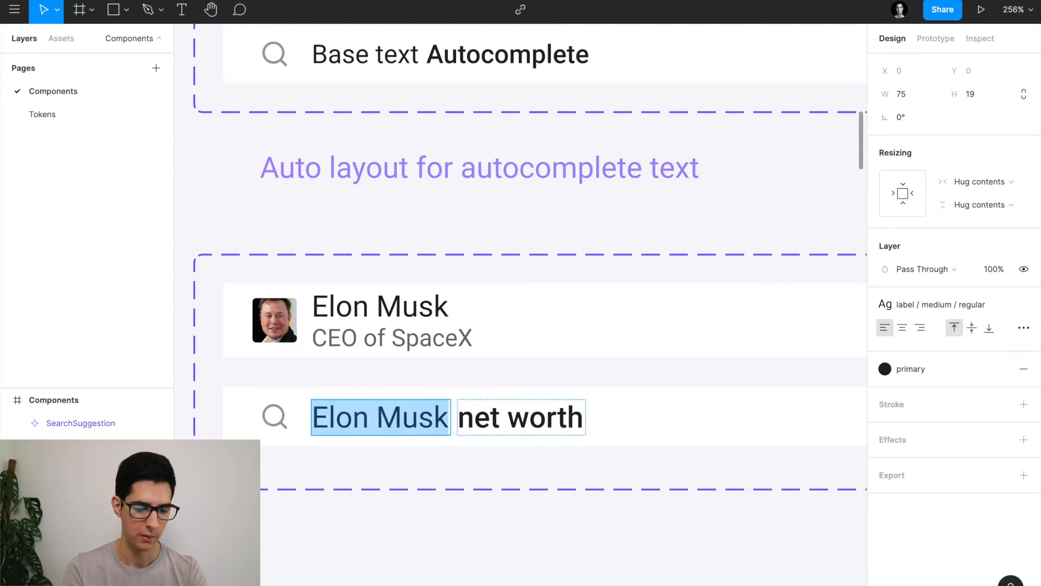
key(Escape)
key(Escape)
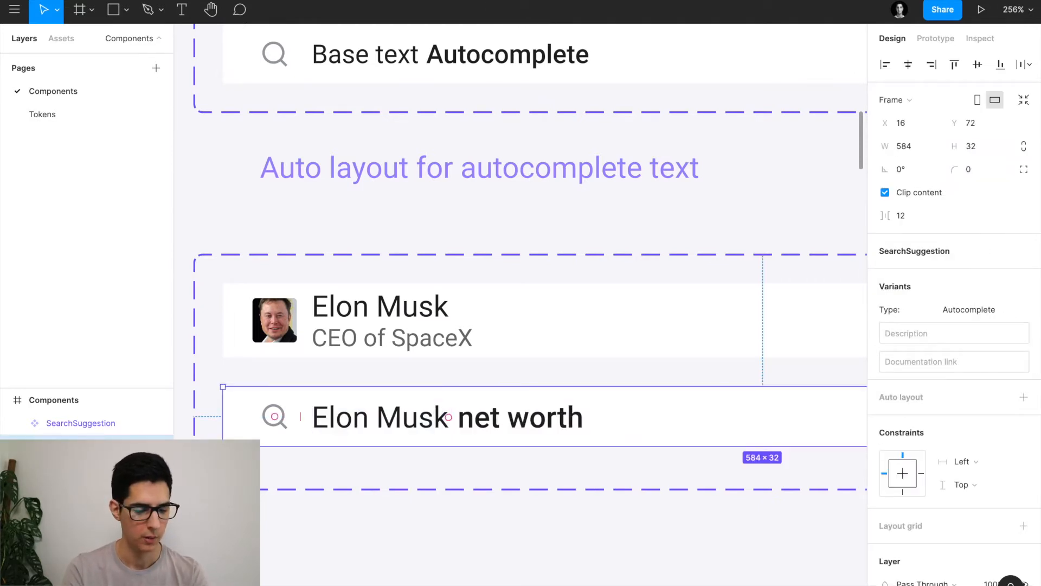
key(ctrl+z)
key(ctrl+z)
key(ctrl+z)
key(ctrl+z)
key(ctrl+z)
key(ctrl+z)
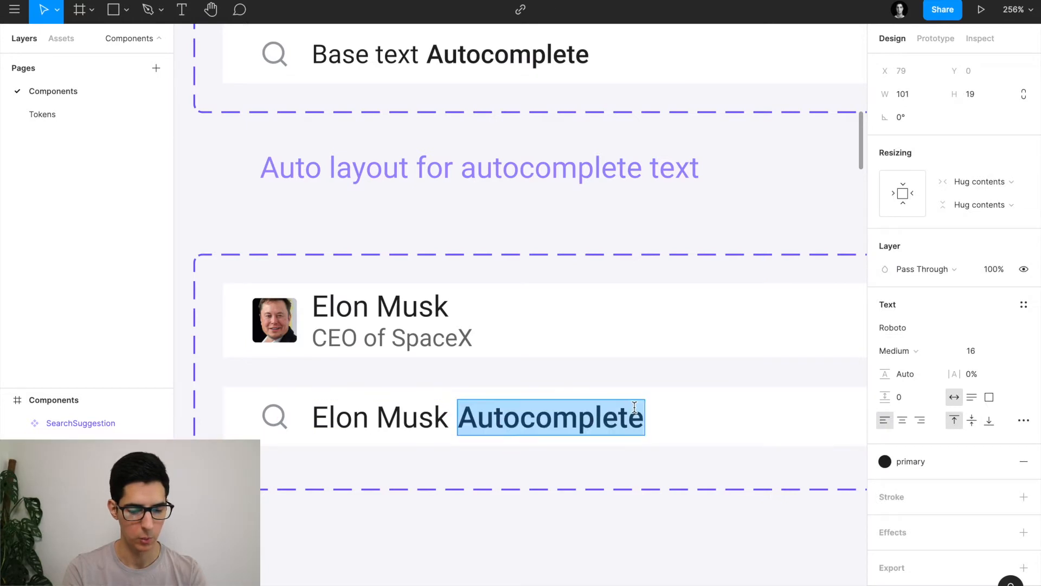
key(ctrl+z)
key(ctrl+z)
key(ctrl+z)
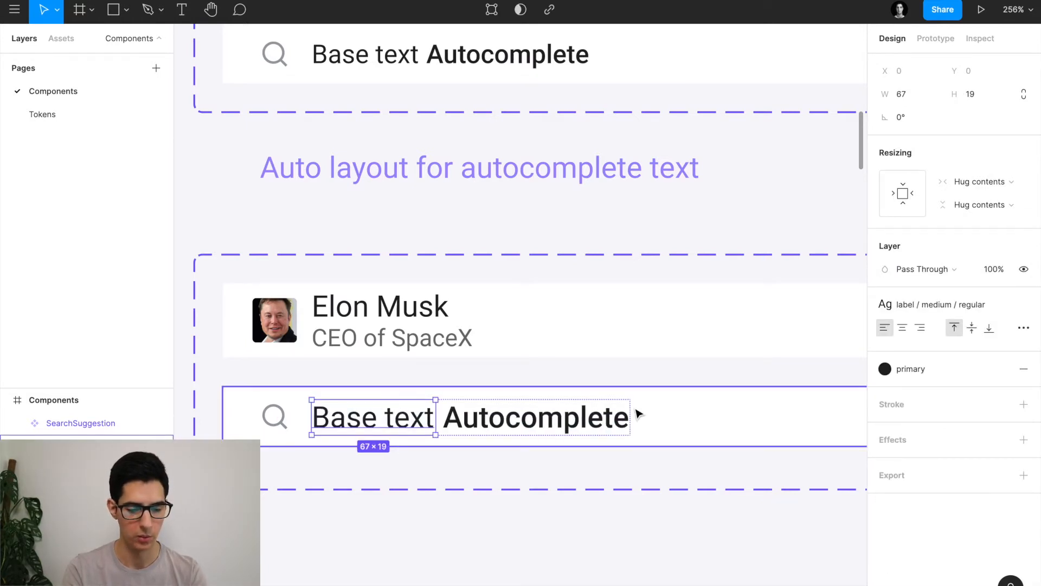
scroll(638, 413, down, 3)
scroll(639, 414, down, 5)
click(606, 407)
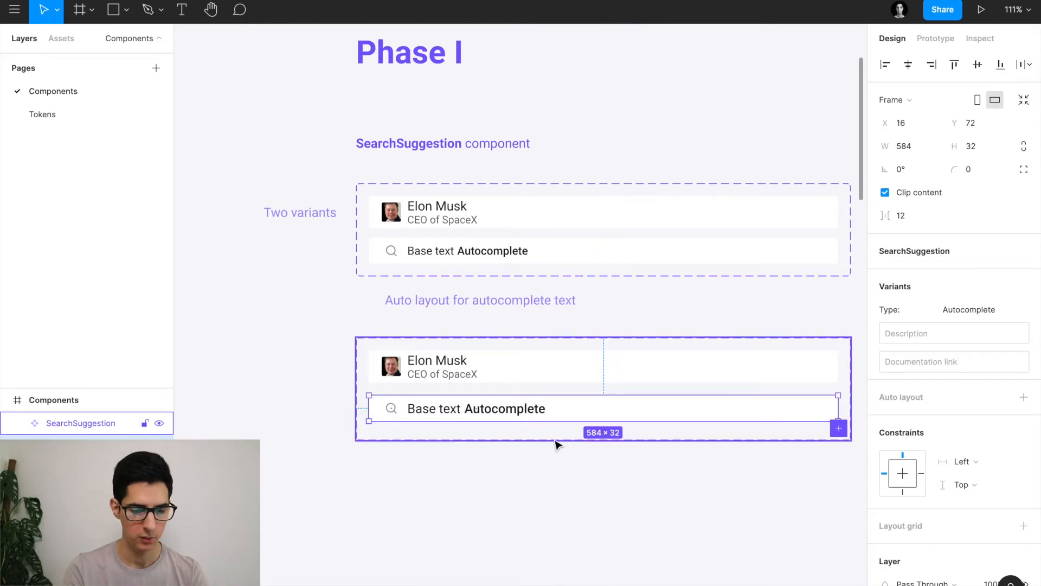
Select the lower duplicate SearchSuggestion set and delete it.
click(448, 443)
scroll(448, 379, down, 5)
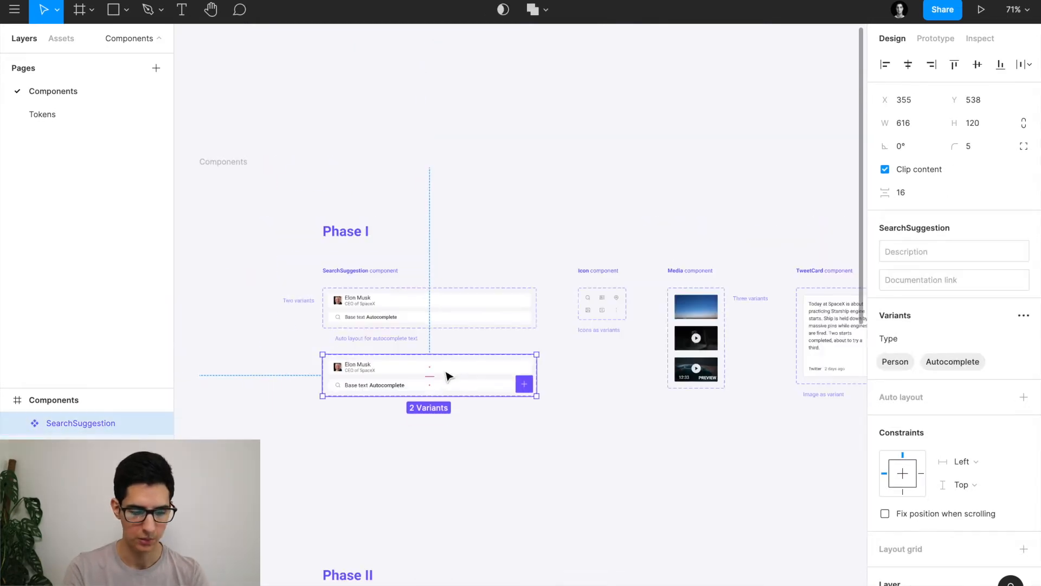
scroll(412, 382, up, 2)
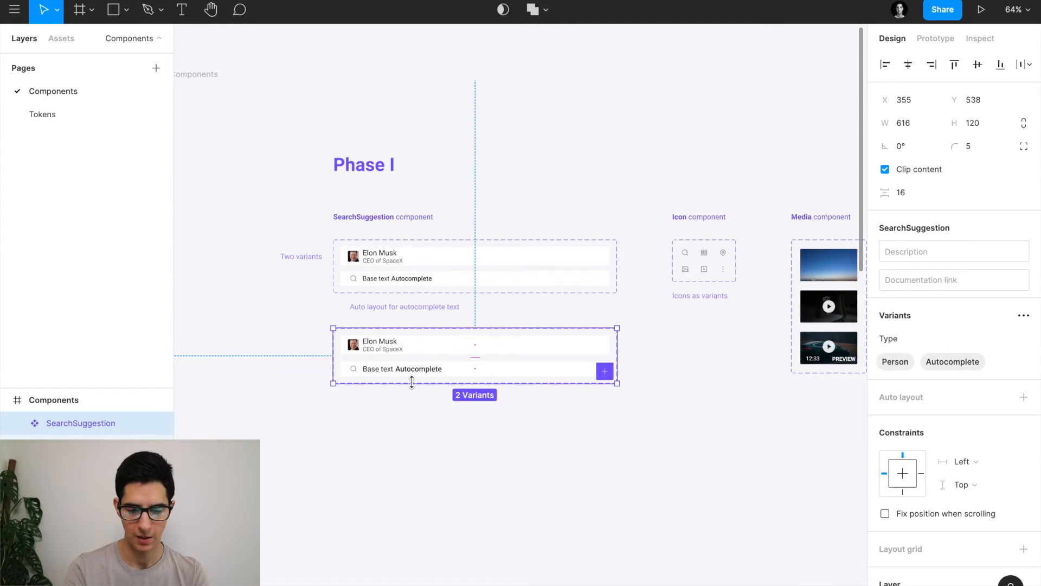
key(Delete)
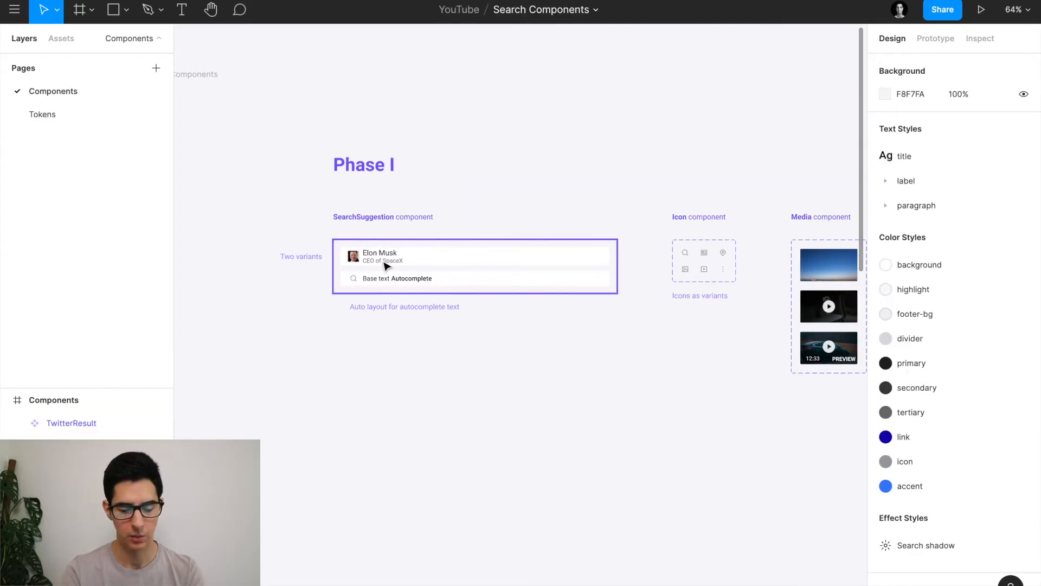
scroll(383, 260, up, 3)
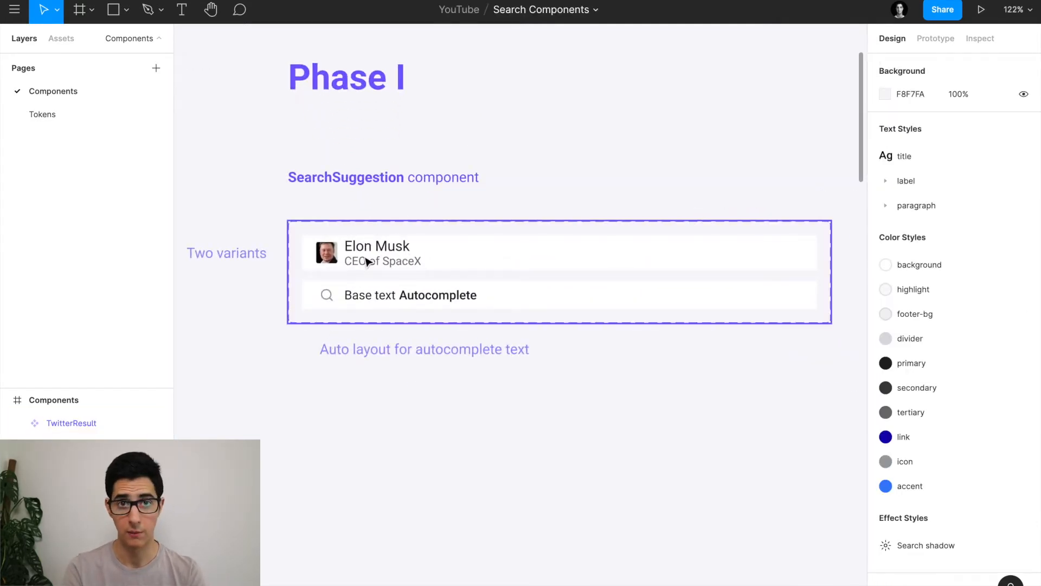
scroll(478, 275, right, 10)
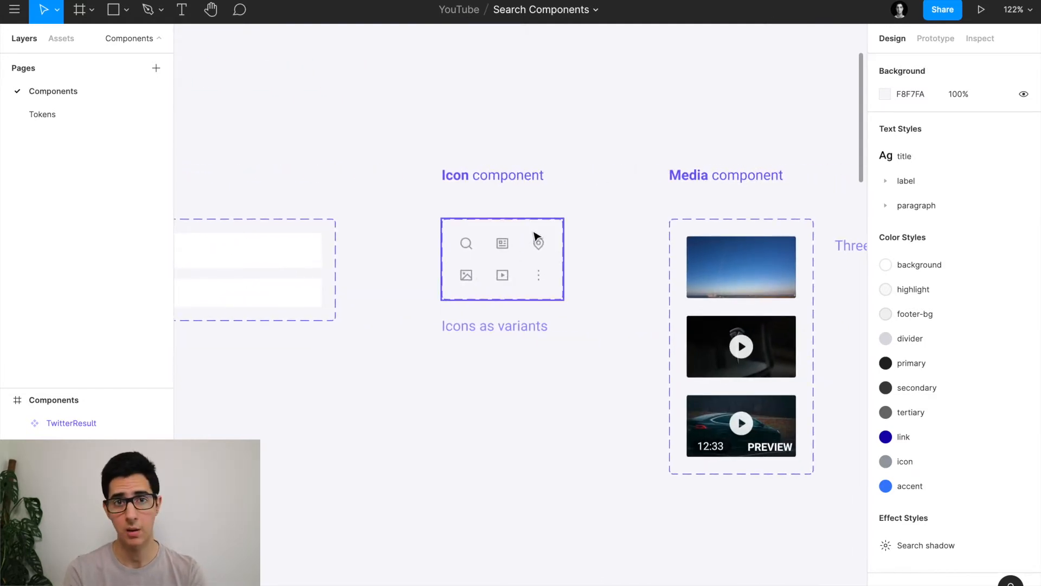
scroll(534, 236, left, 10)
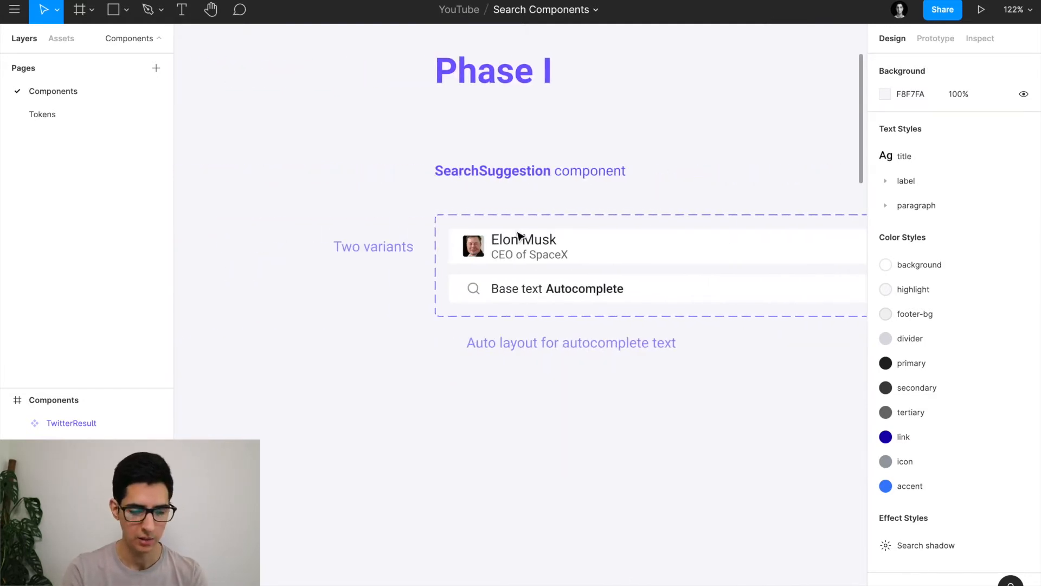
scroll(490, 286, down, 1)
scroll(509, 289, up, 5)
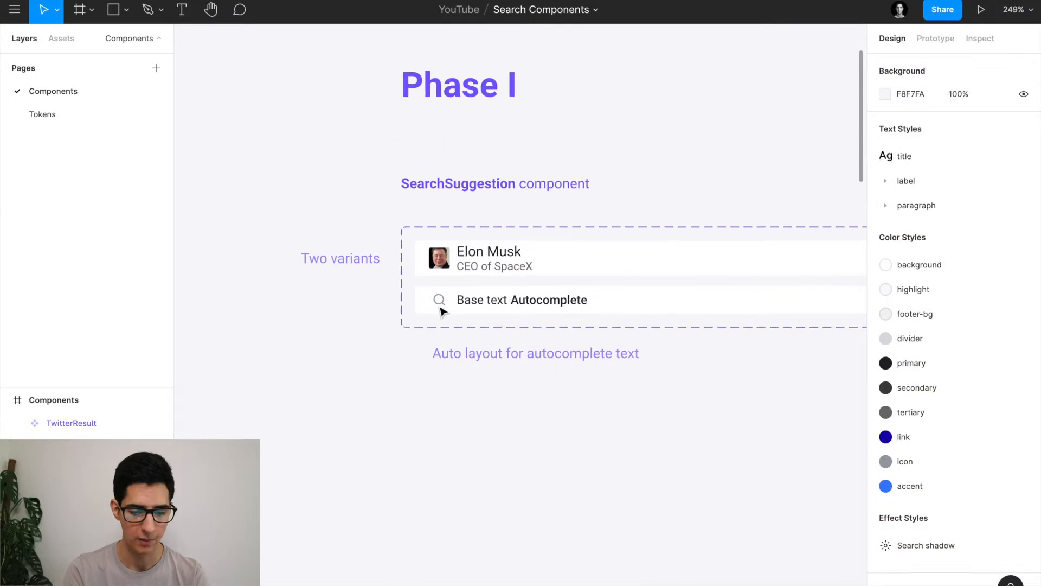
scroll(442, 310, right, 10)
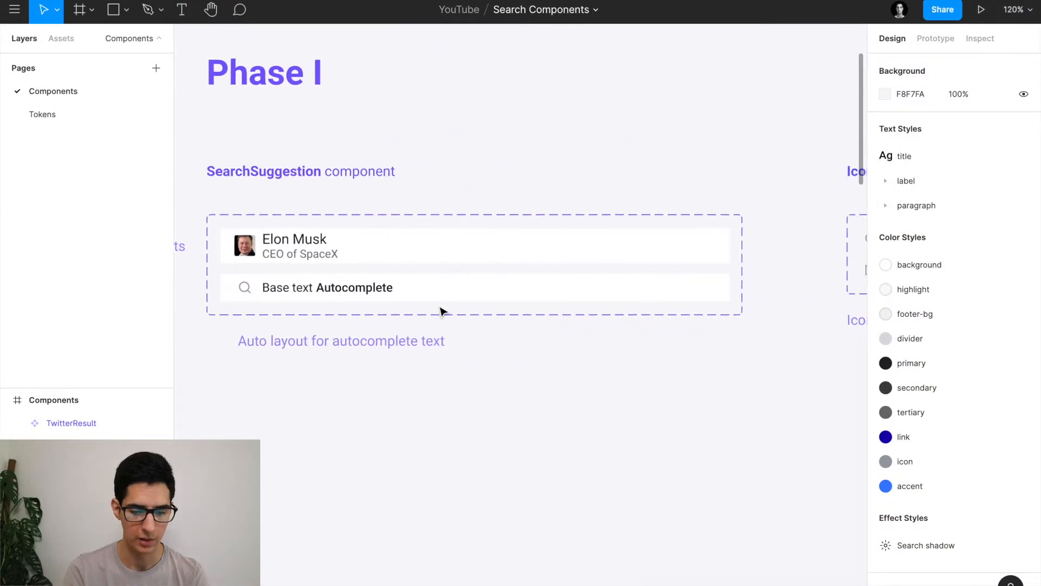
Duplicate the Icon component set below the original, then undo the duplicate.
scroll(442, 310, right, 5)
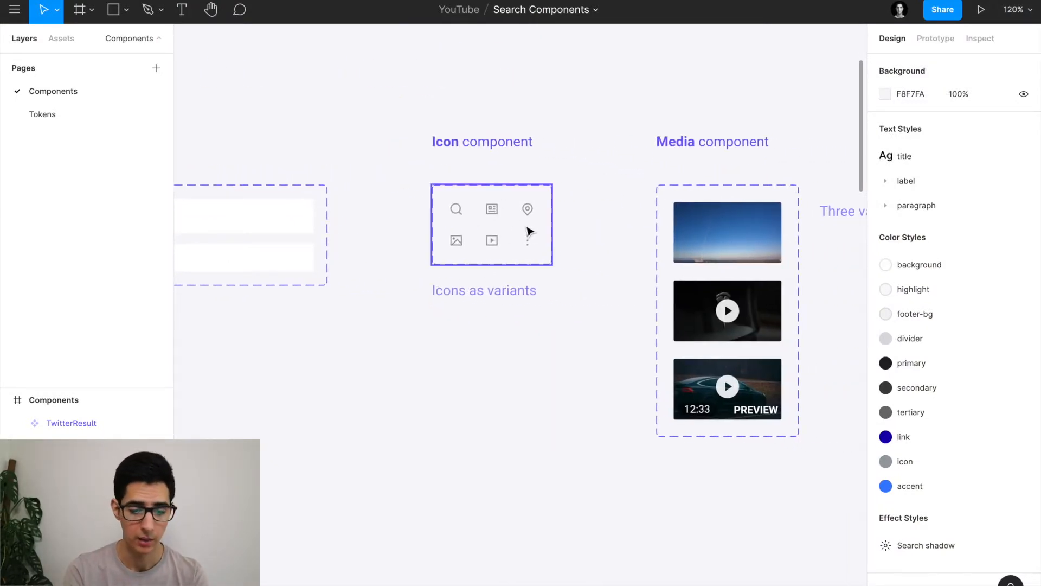
scroll(538, 217, down, 10)
scroll(538, 216, right, 4)
scroll(538, 217, down, 3)
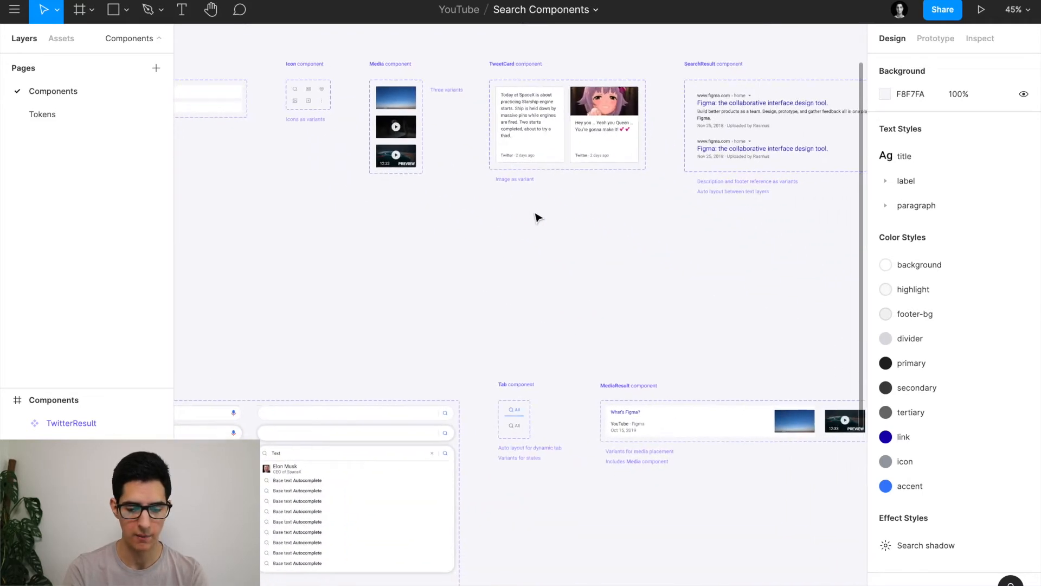
scroll(516, 365, up, 10)
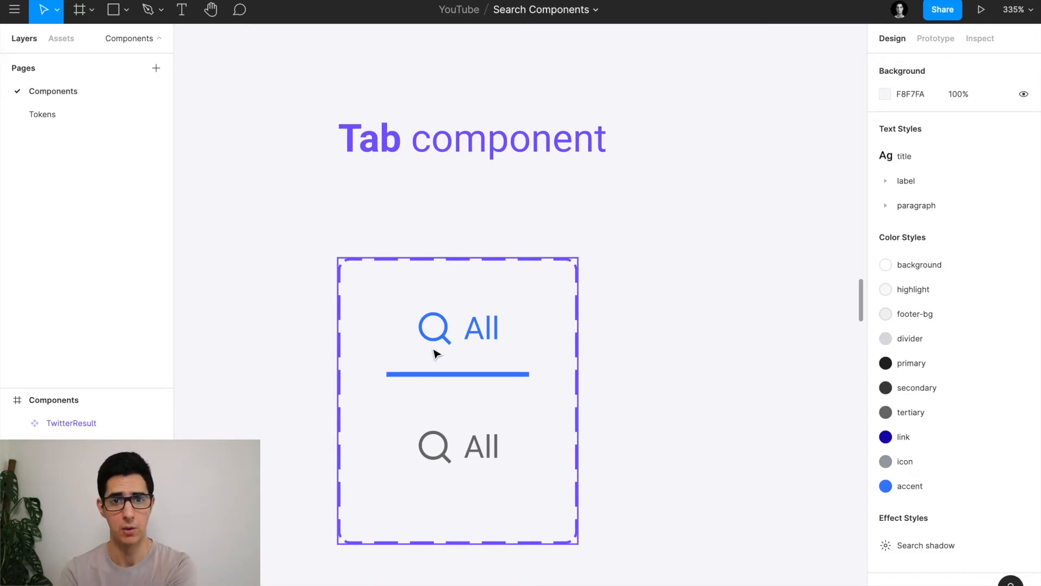
scroll(436, 354, down, 10)
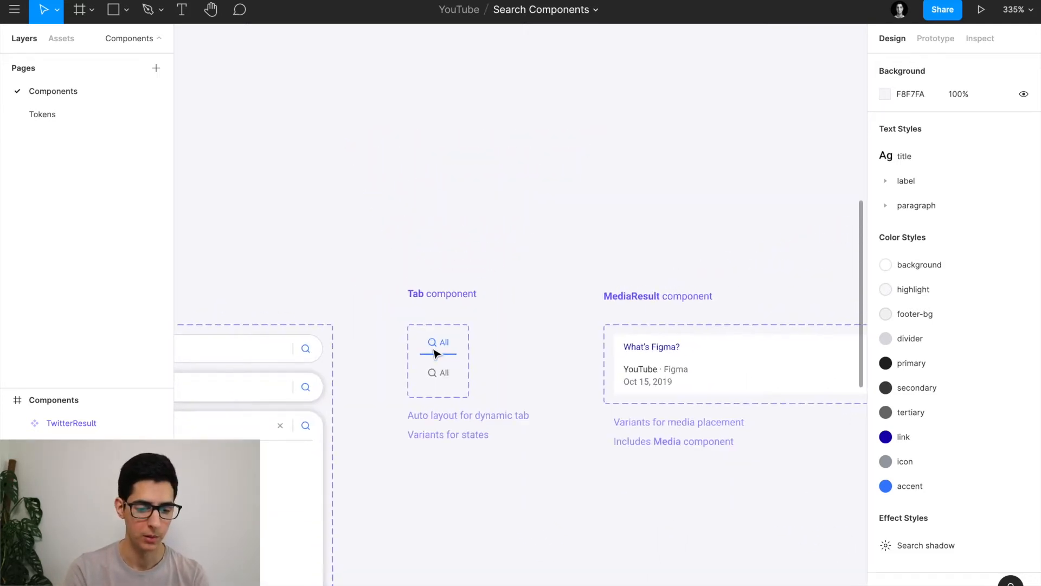
scroll(437, 354, up, 4)
scroll(436, 354, left, 5)
scroll(435, 353, up, 3)
scroll(436, 353, left, 6)
scroll(625, 302, right, 2)
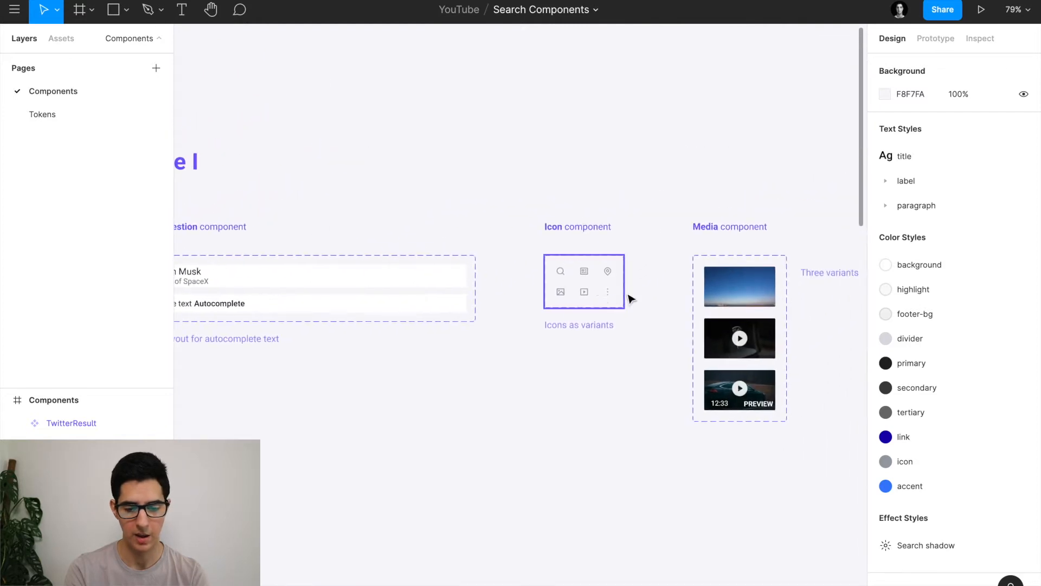
scroll(583, 301, up, 5)
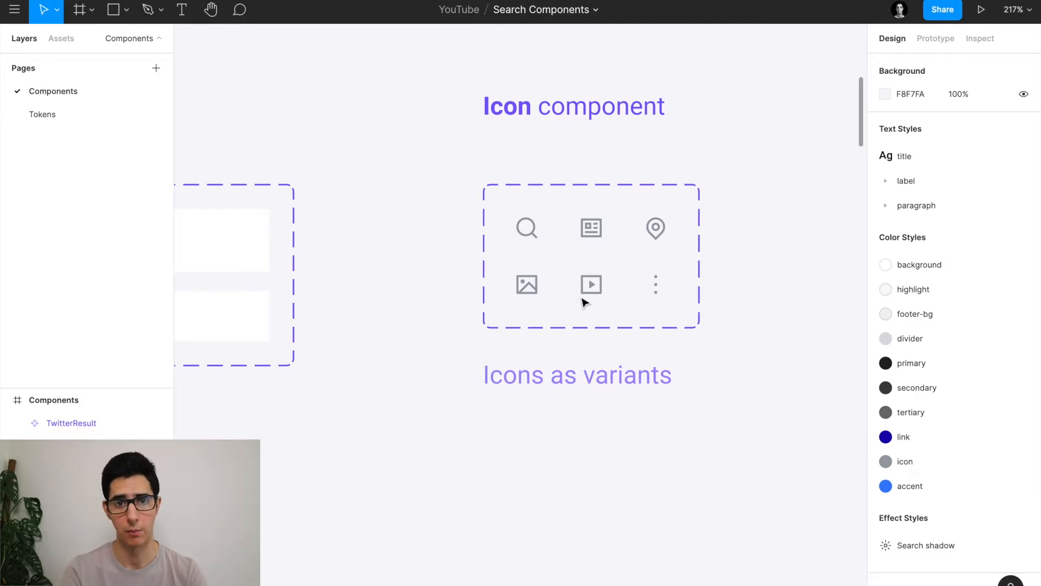
scroll(641, 274, down, 3)
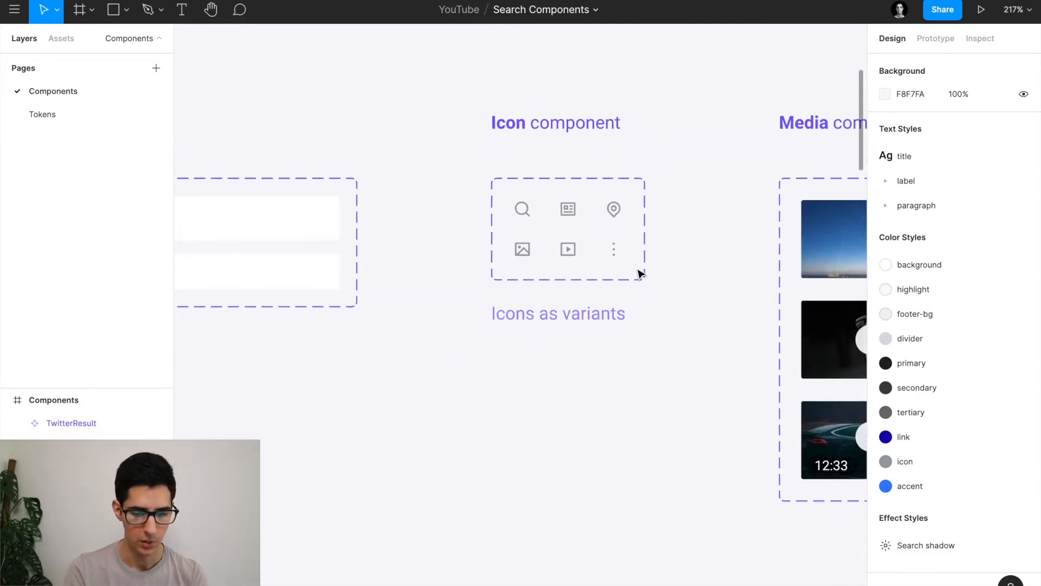
click(564, 230)
drag(564, 231, 557, 411)
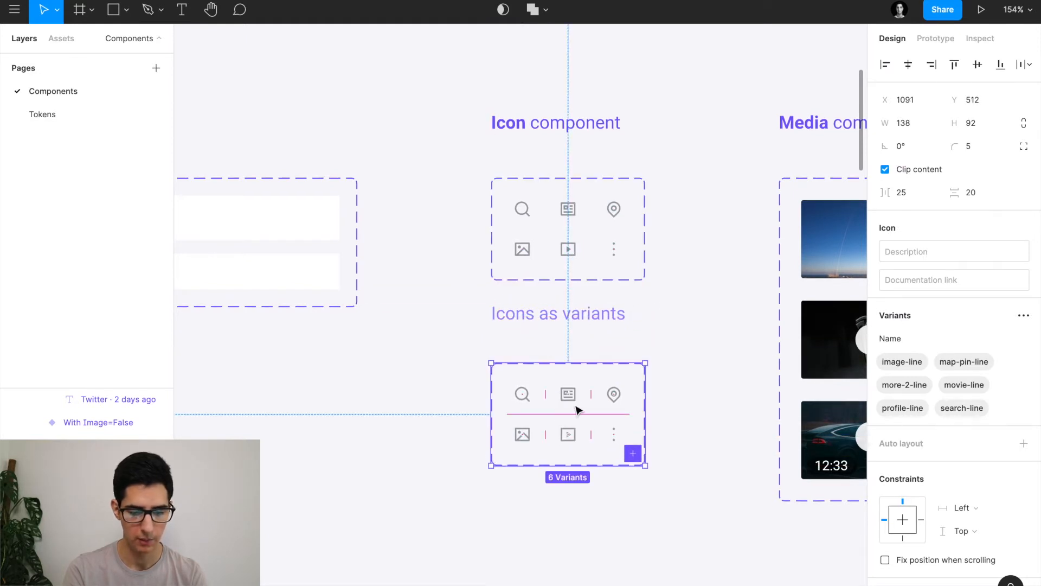
key(ctrl+z)
Copy the SearchSuggestion's 16×16 search icon and paste it onto empty canvas.
click(582, 446)
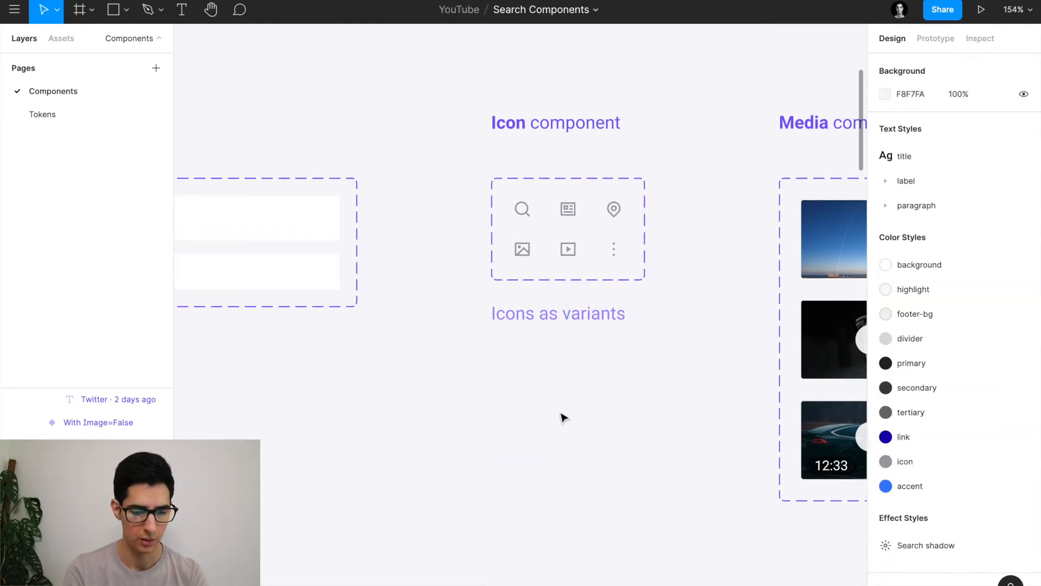
scroll(561, 413, down, 1)
scroll(560, 414, down, 5)
scroll(560, 413, left, 6)
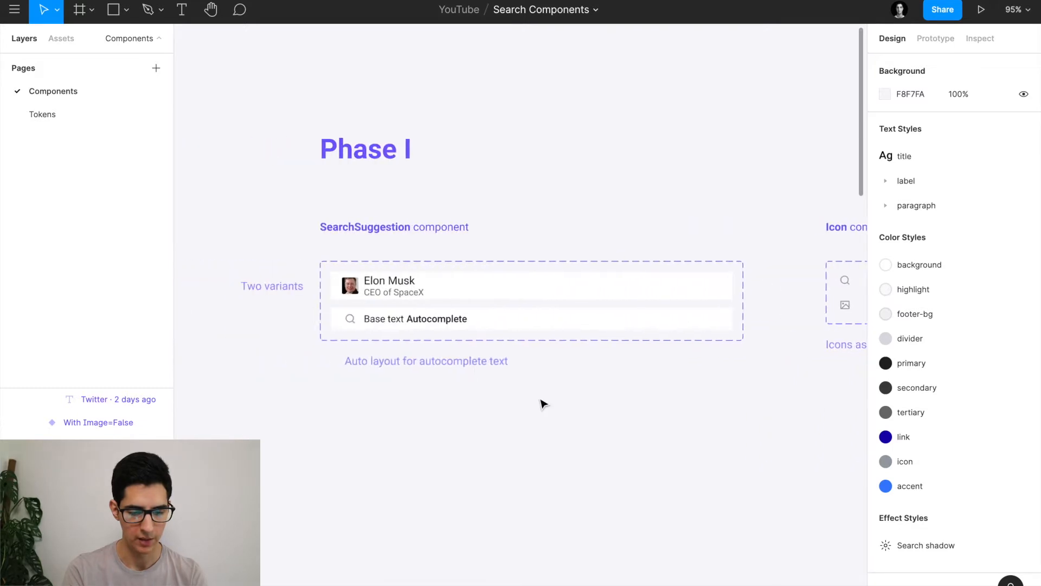
click(353, 324)
double_click(354, 324)
scroll(353, 324, up, 5)
scroll(354, 322, down, 4)
scroll(354, 322, right, 2)
scroll(540, 412, right, 6)
click(537, 413)
scroll(537, 416, up, 5)
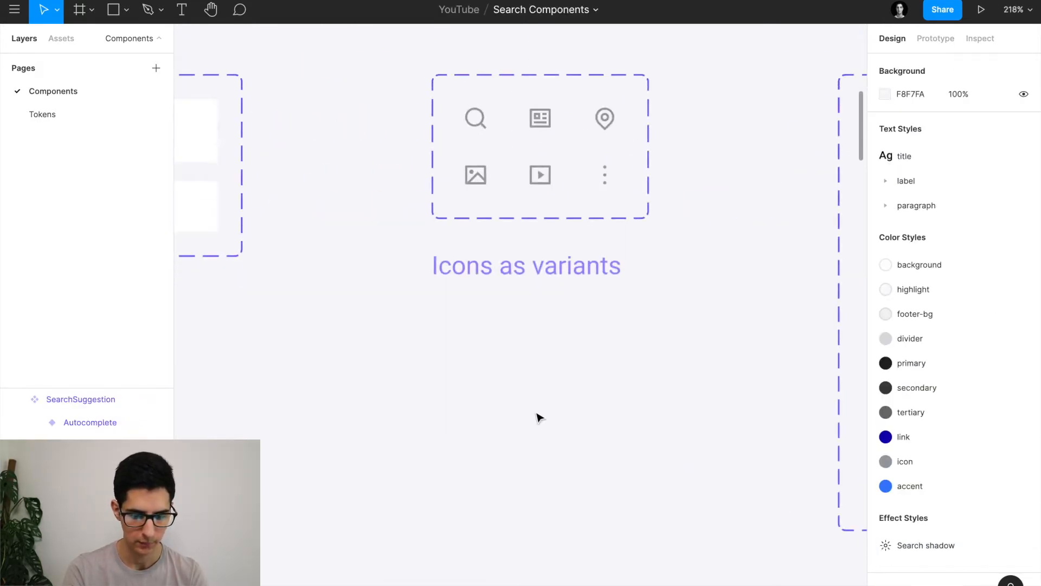
key(ctrl+v)
Place the search icon below Icons as variants and make it a component named Icon.
drag(519, 325, 477, 350)
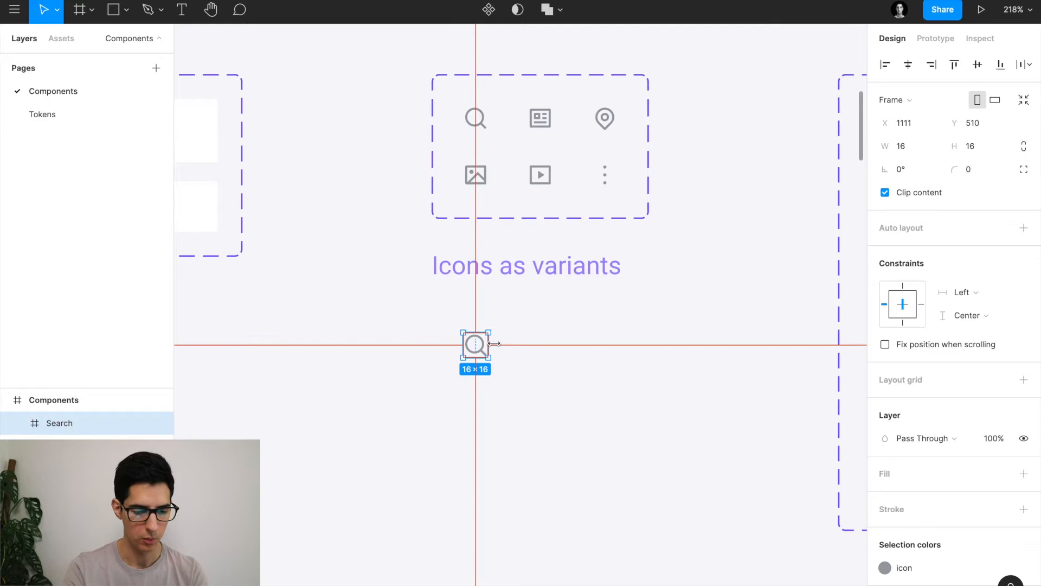
key(ctrl+alt+k)
double_click(60, 424)
text(Icon)
key(Return)
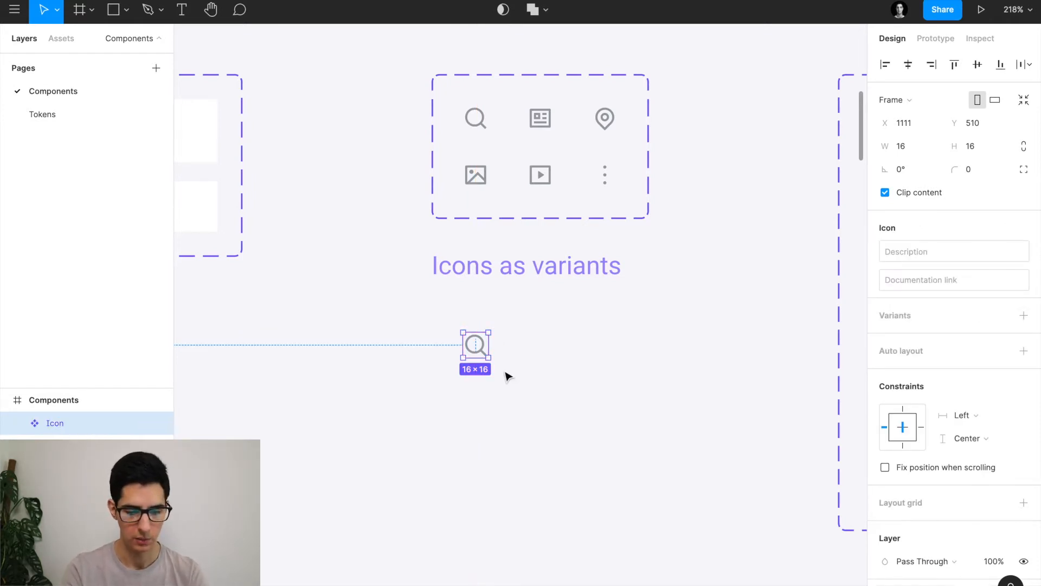
drag(475, 350, 473, 348)
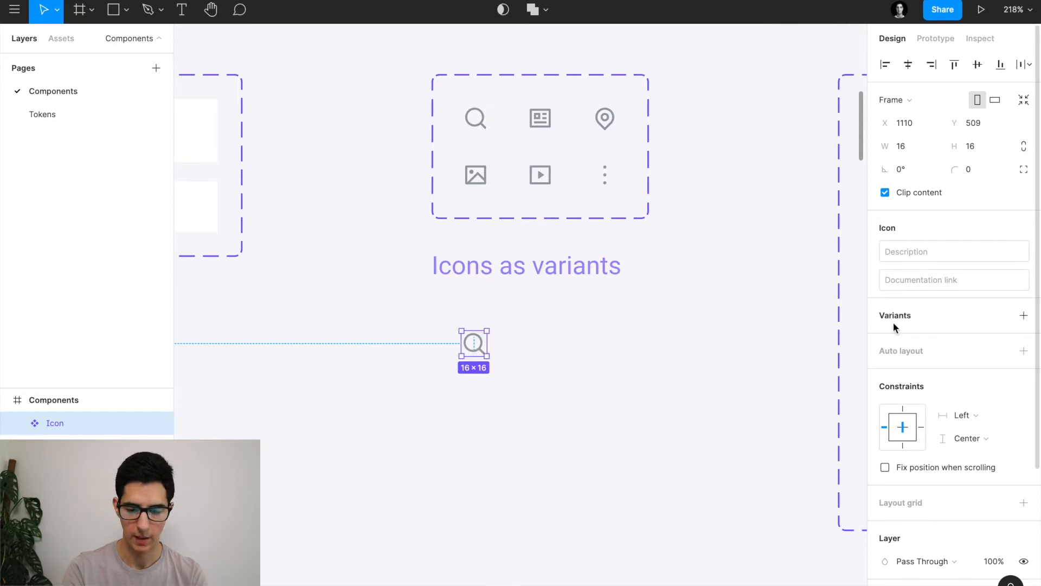
Add a second Icon variant and begin renaming Property 1.
click(1024, 315)
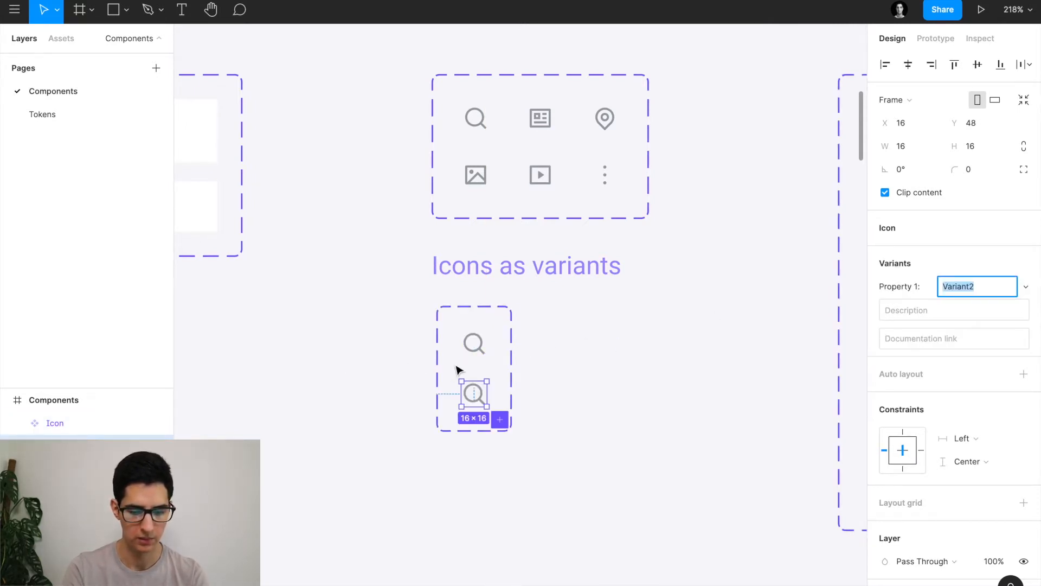
click(512, 342)
double_click(922, 339)
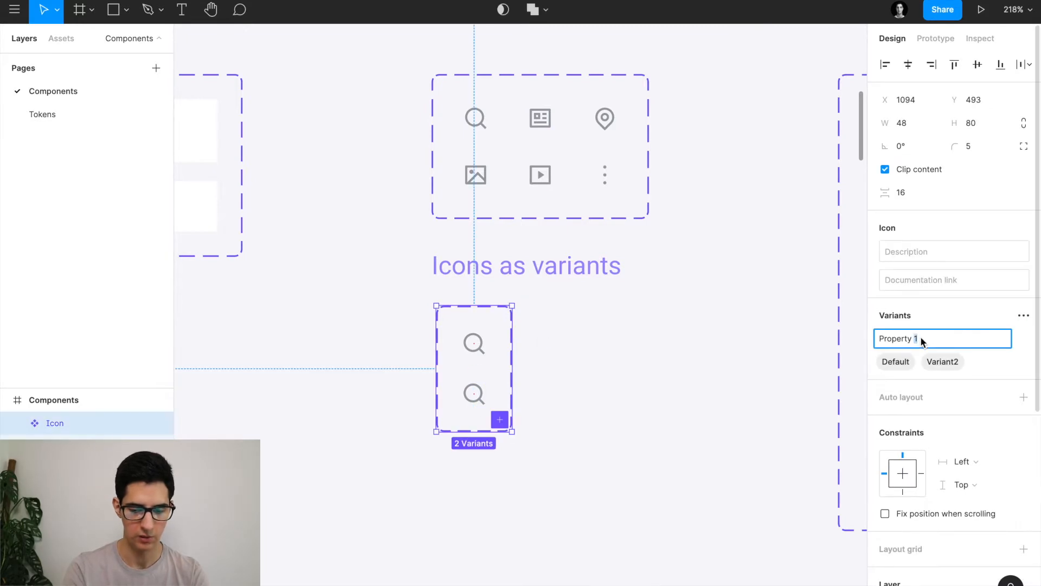
key(ctrl+a)
Name the Icon property 'Name', then switch to the browser and open a new tab.
text(N)
key(Return)
key(super+Tab)
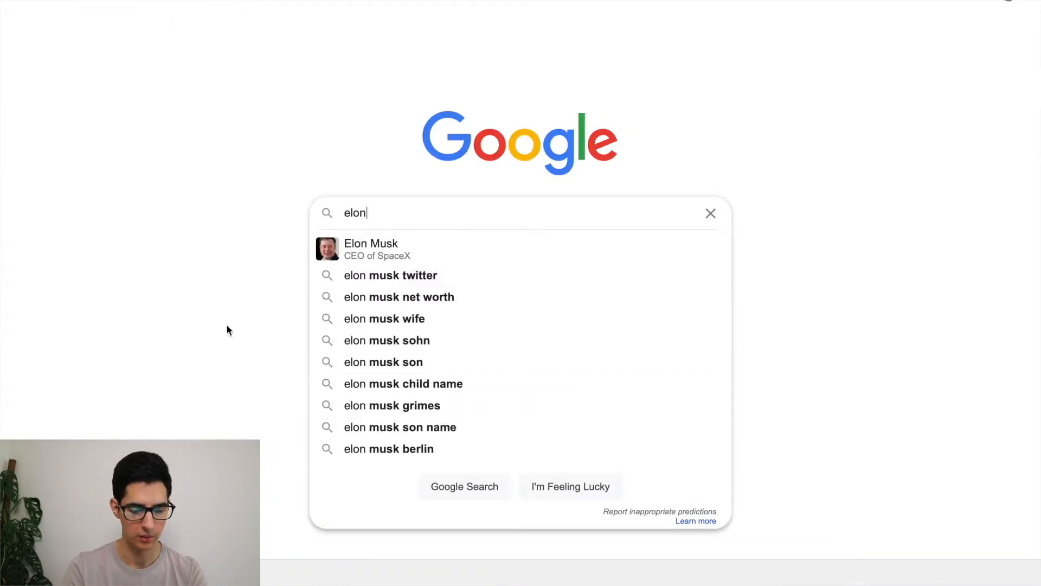
key(Escape)
key(super+t)
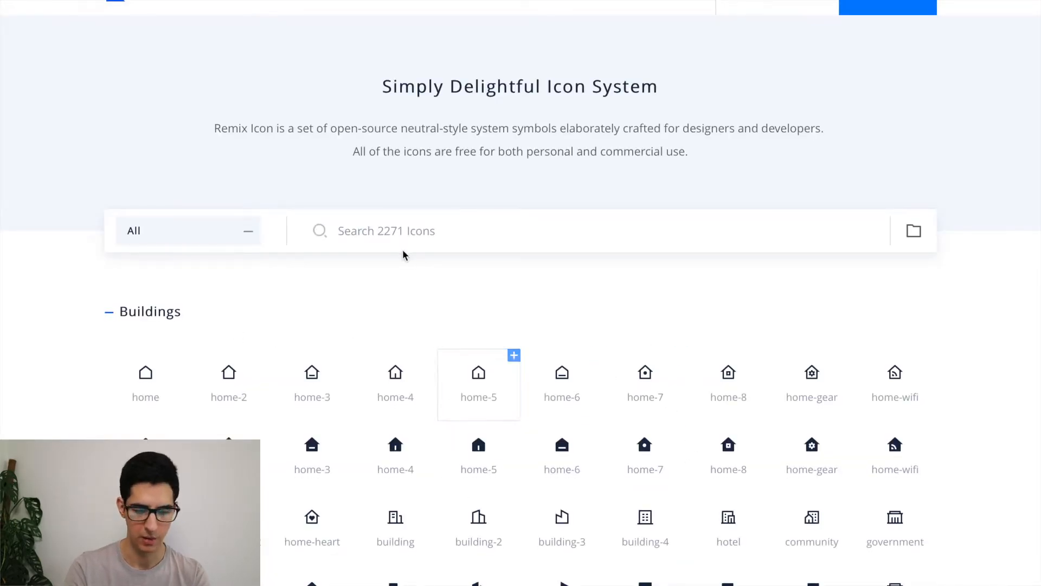
Search Remix Icon for 'search' and copy the search-line icon's name back to Figma.
text(search)
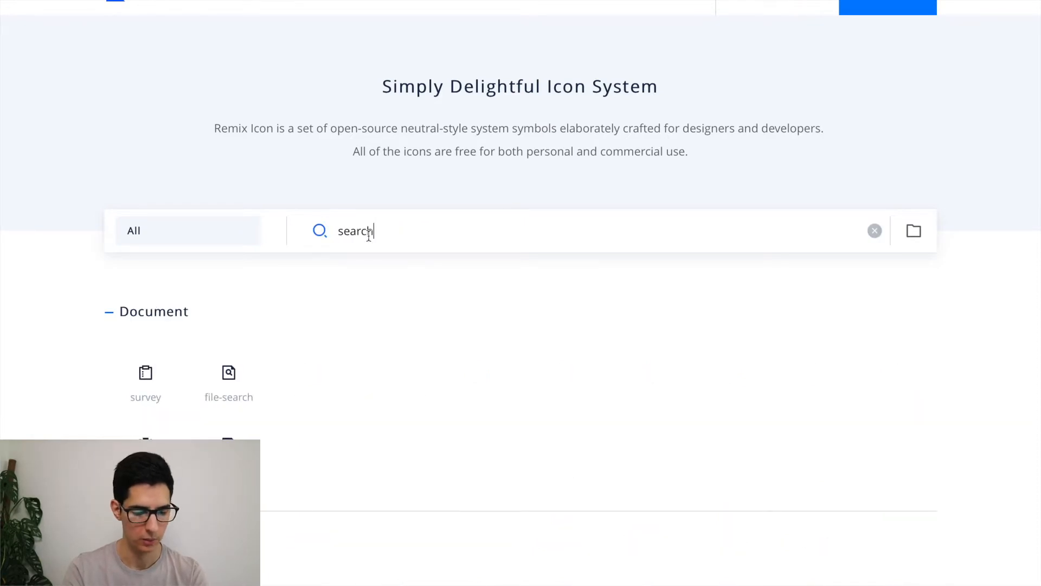
scroll(352, 359, down, 3)
click(156, 448)
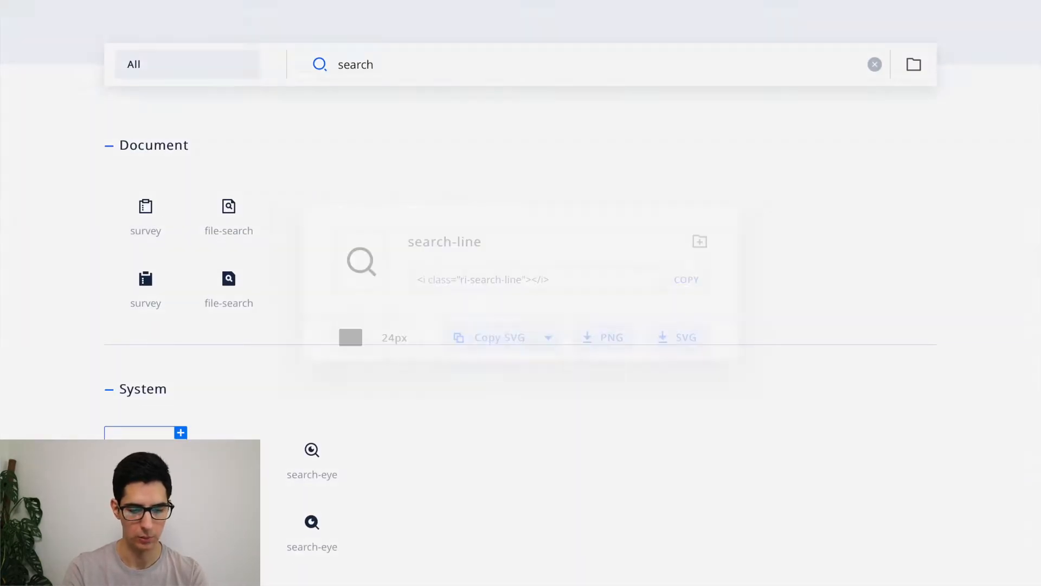
triple_click(442, 251)
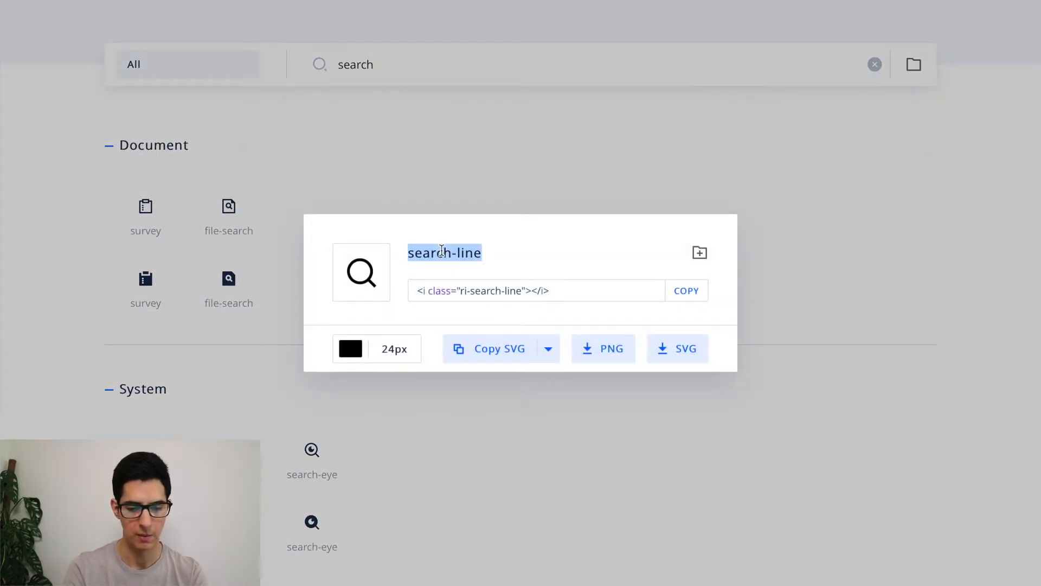
key(super+Tab)
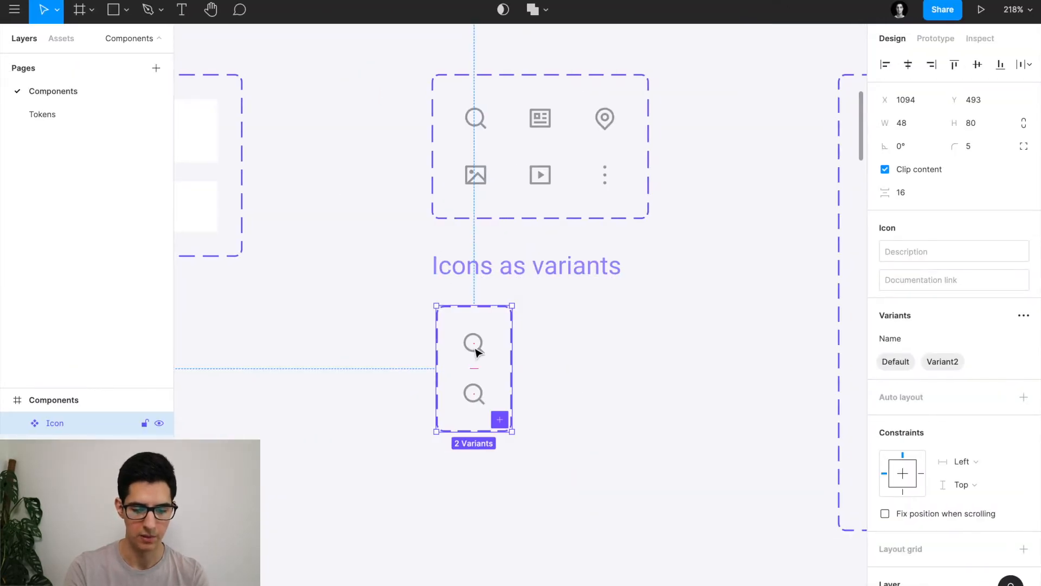
Name the top search variant of the Icon set 'search-line'.
click(476, 350)
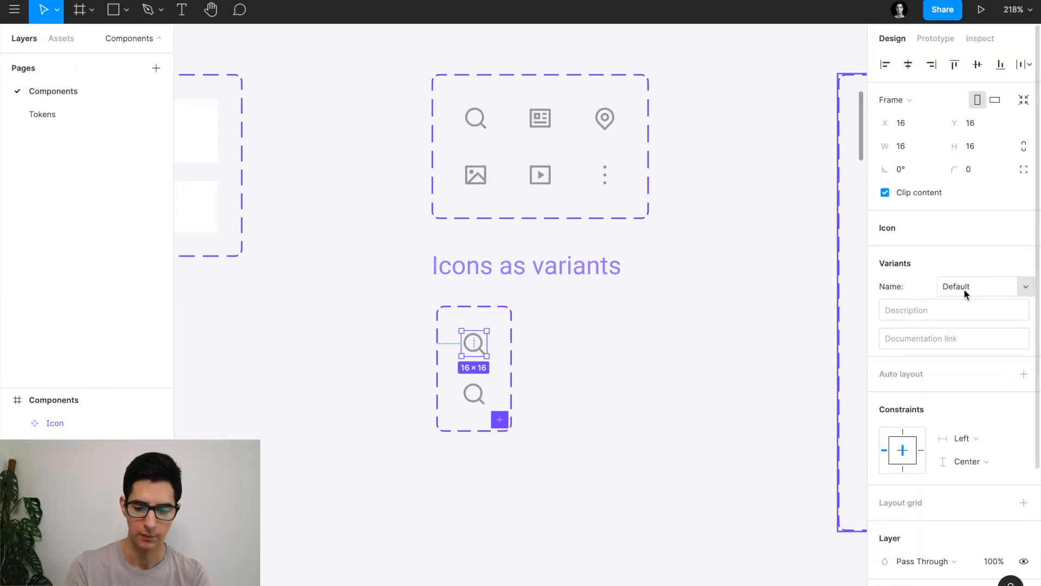
key(Return)
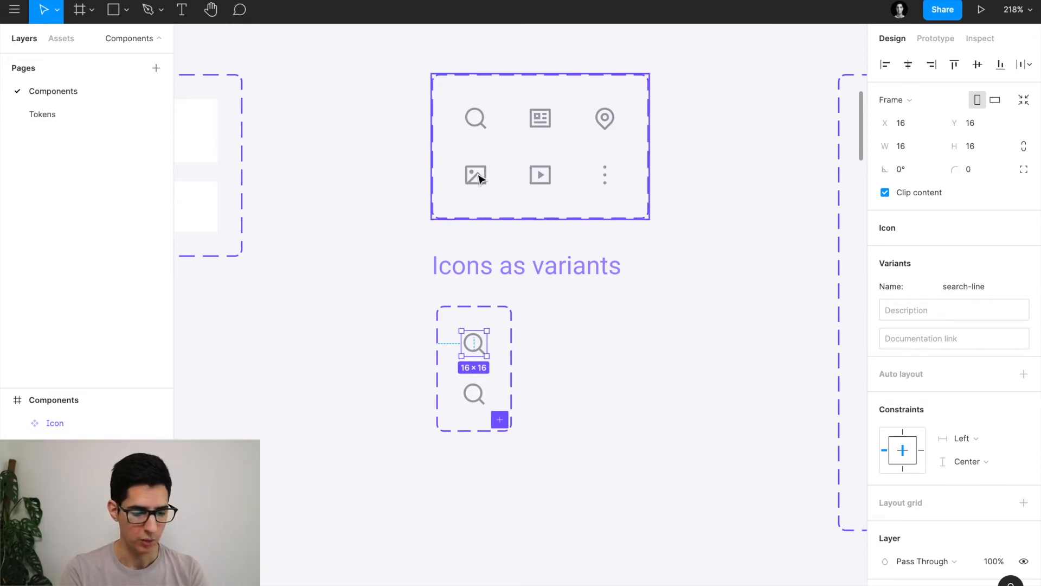
Close the search-line details and search Remix Icon for the image icon.
key(super+Tab)
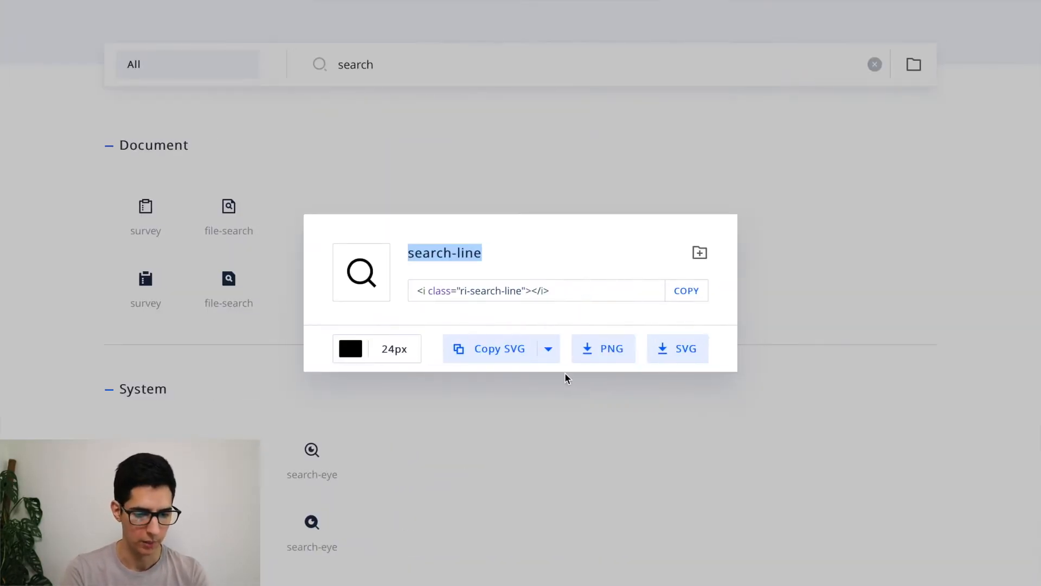
click(457, 124)
double_click(383, 63)
scroll(383, 62, up, 2)
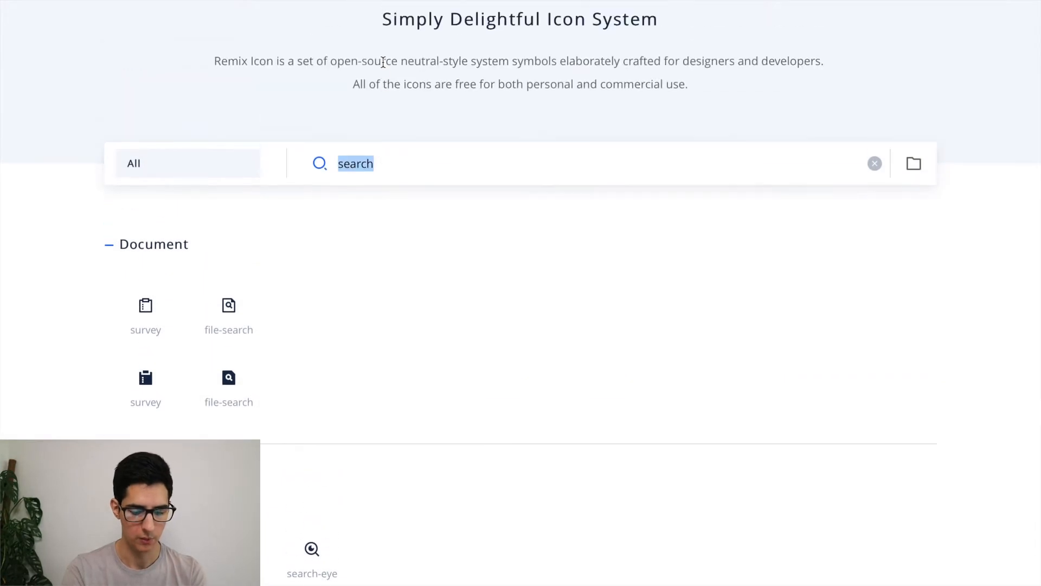
text(image)
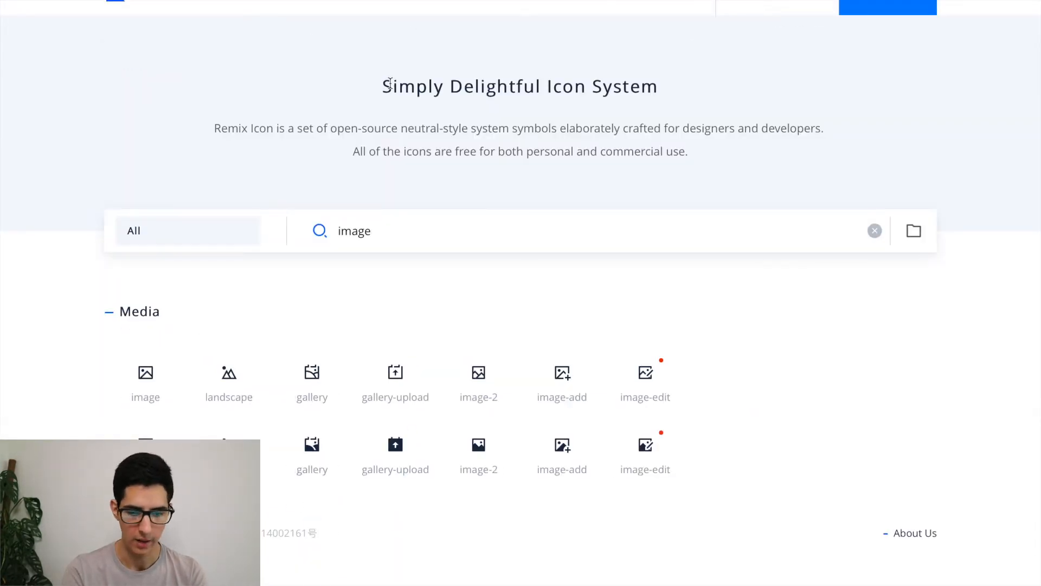
click(146, 374)
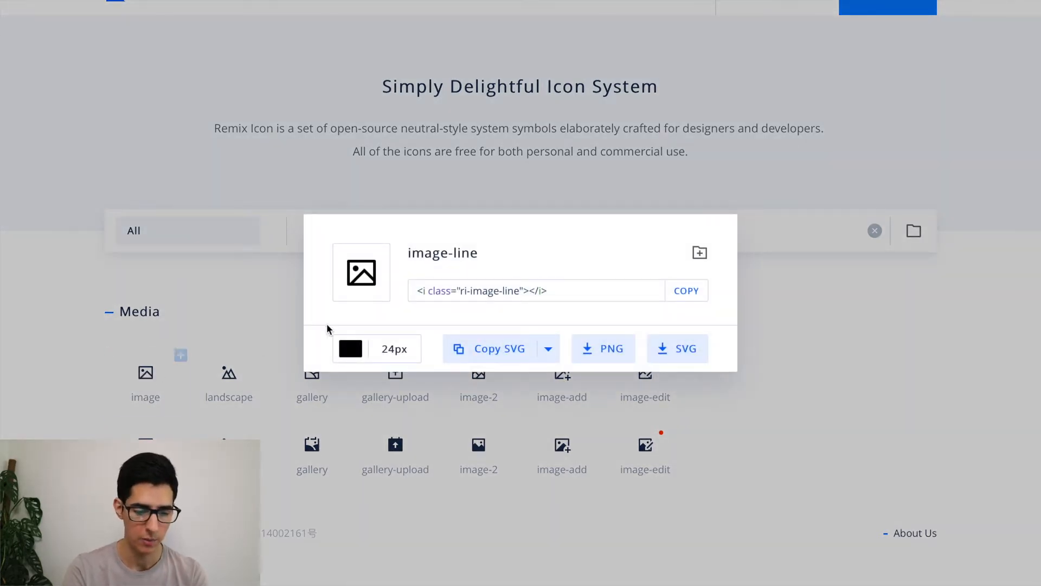
Copy the image-line icon as SVG and return to Figma with nothing selected.
mouse_move(493, 351)
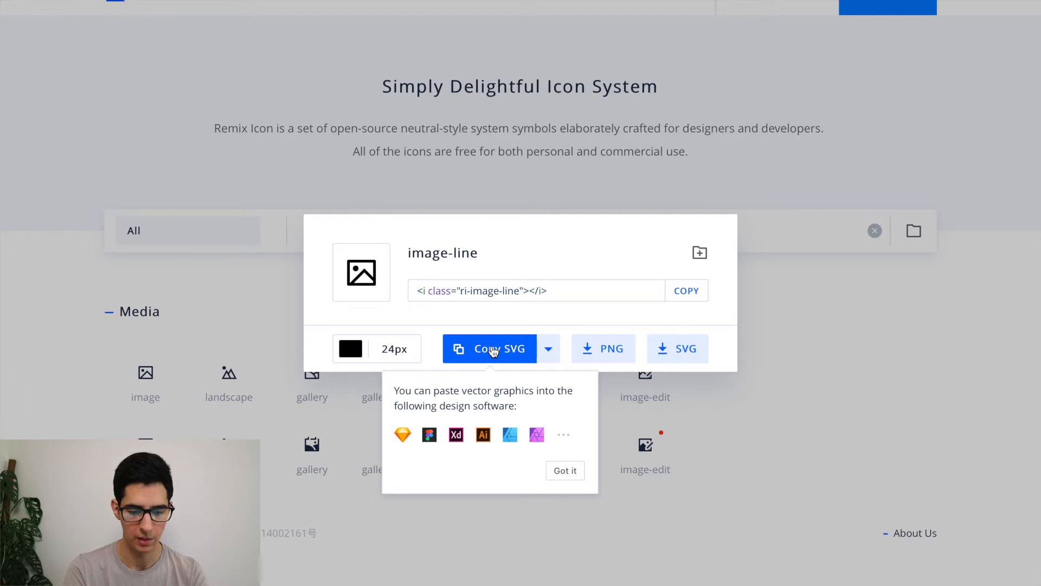
click(493, 351)
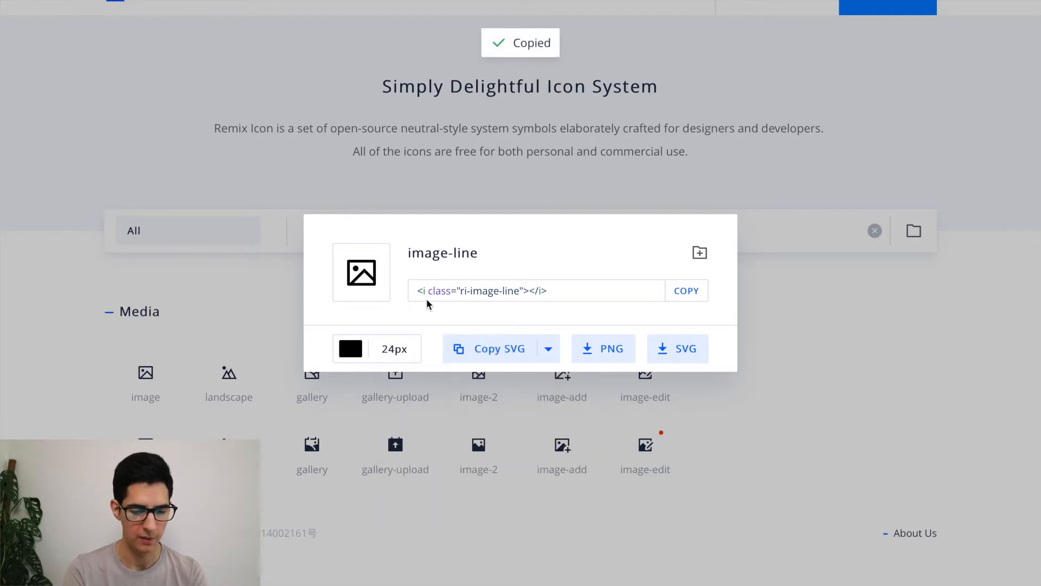
key(Escape)
key(ctrl+Left)
scroll(428, 301, down, 2)
click(613, 327)
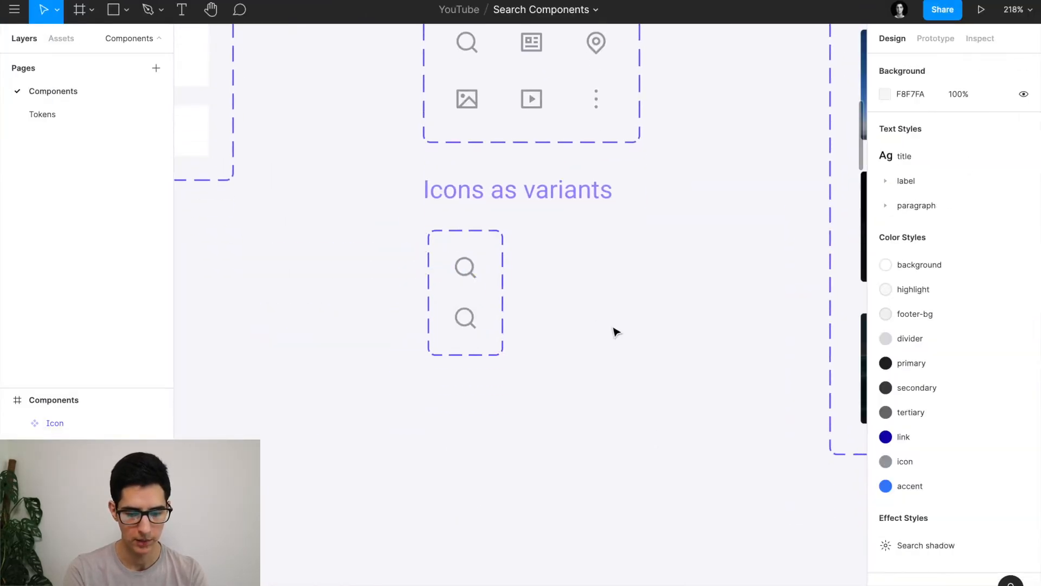
Paste the image-line SVG into the lower variant, shrink it to 16×16, and remove the old search icon.
click(469, 320)
click(465, 317)
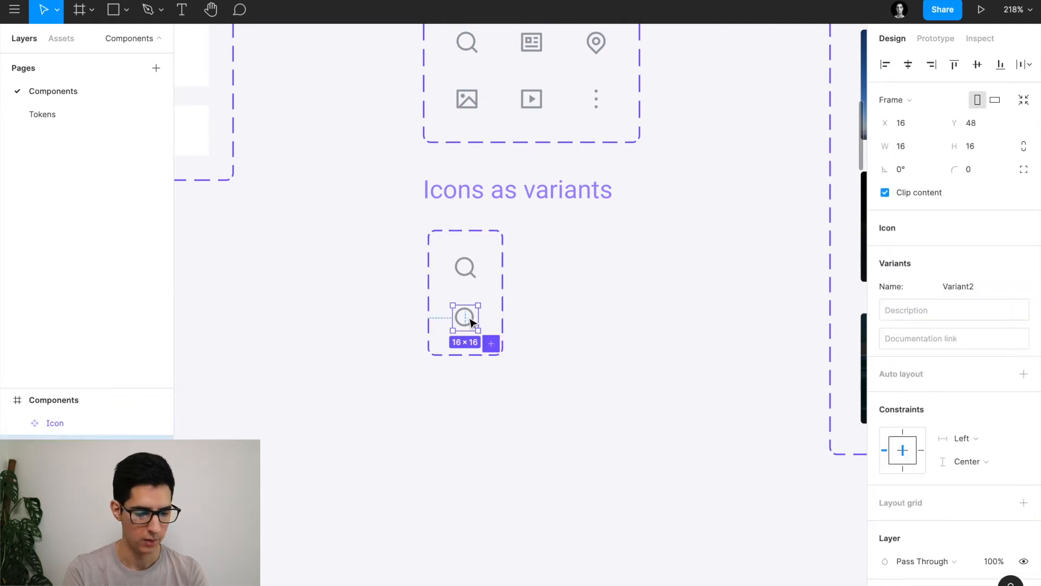
scroll(468, 319, up, 5)
key(ctrl+v)
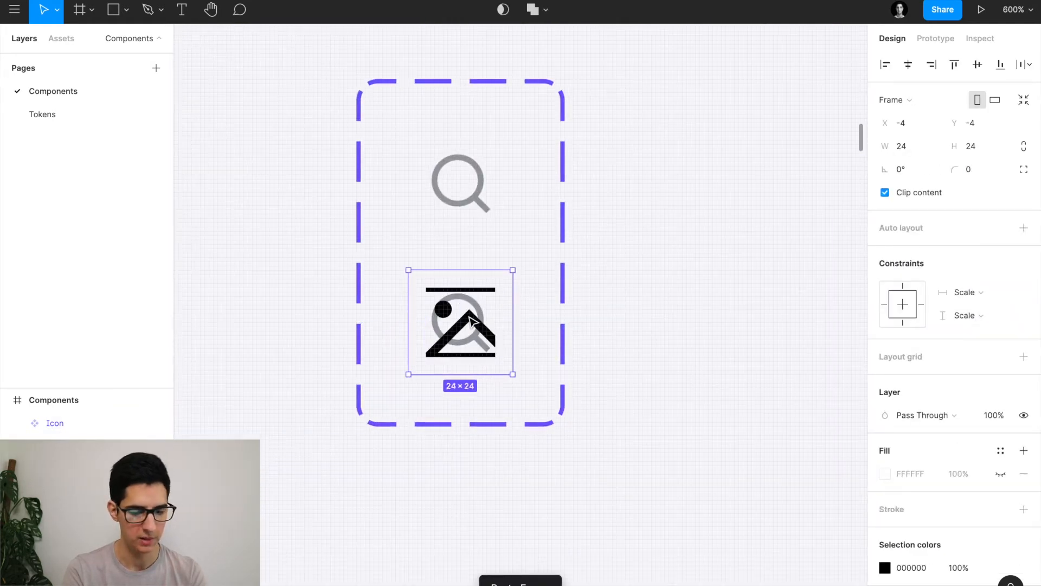
drag(512, 375, 496, 358)
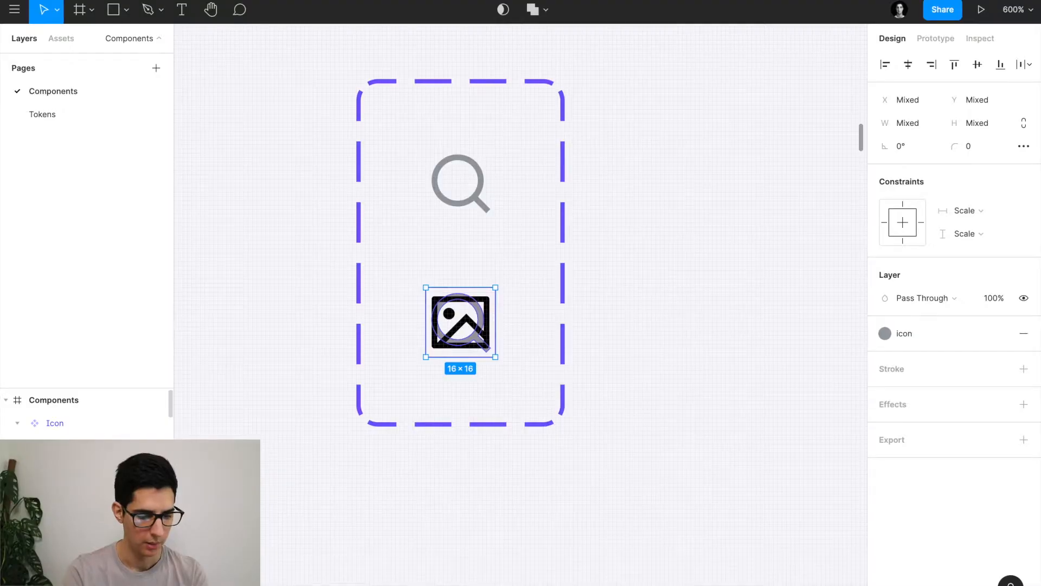
key(Escape)
Apply the grey icon colour style to the image icon's shapes, then undo it.
click(461, 322)
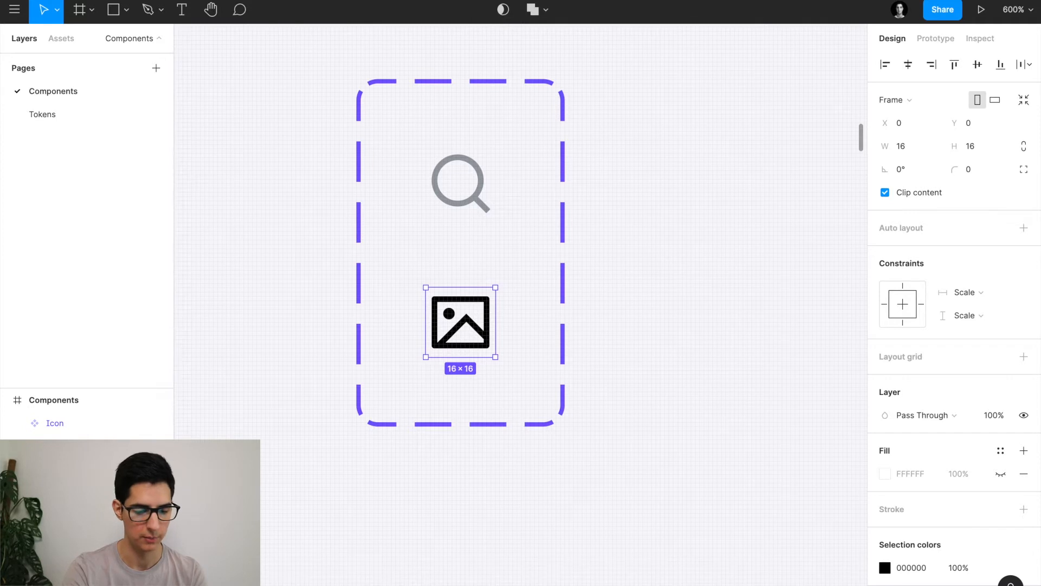
key(Return)
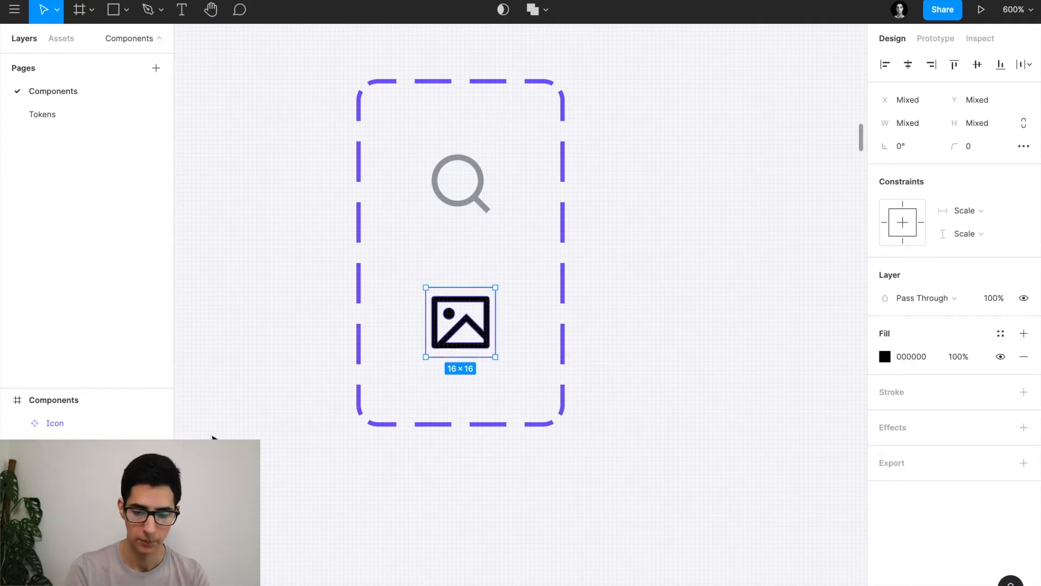
click(1000, 333)
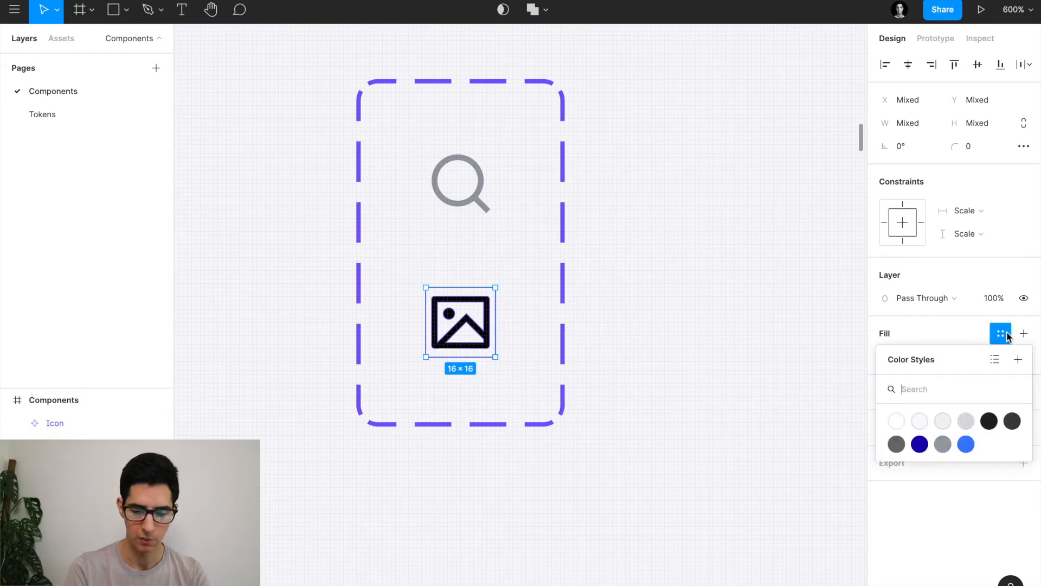
click(942, 444)
key(ctrl+z)
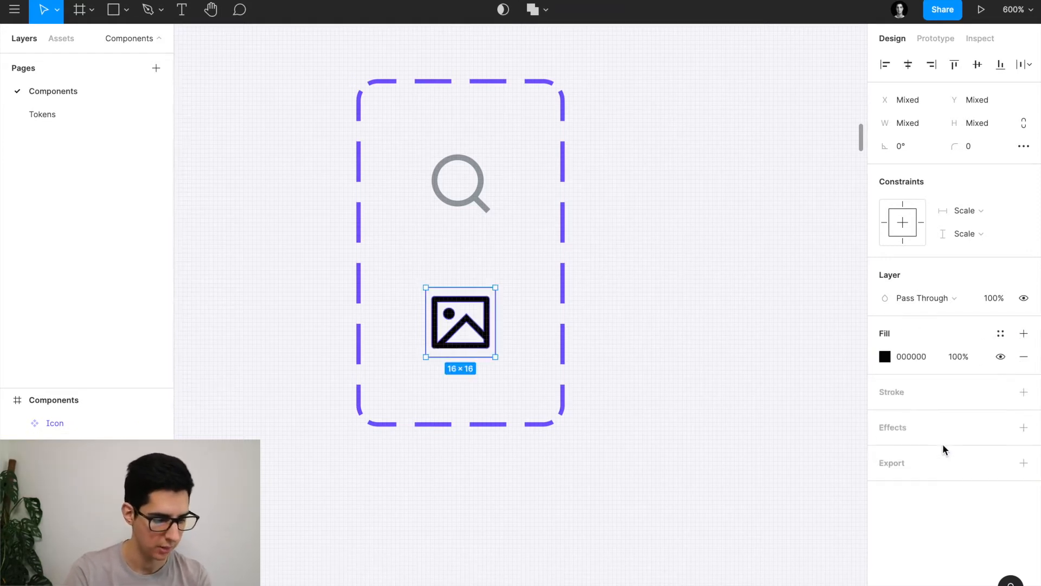
Delete the empty vector layer and fill the image icon with the grey icon colour style.
click(115, 489)
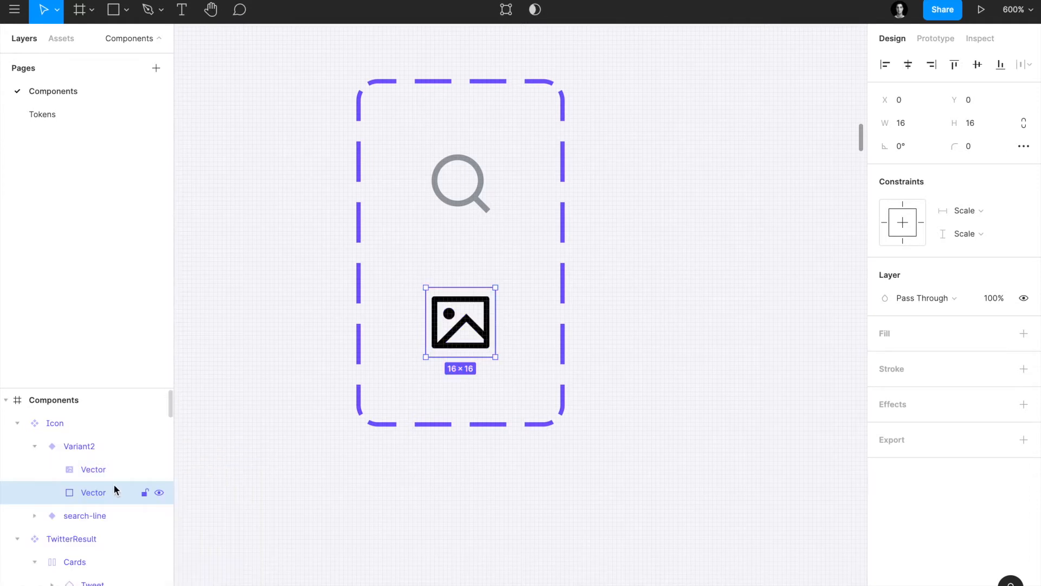
key(Delete)
click(104, 469)
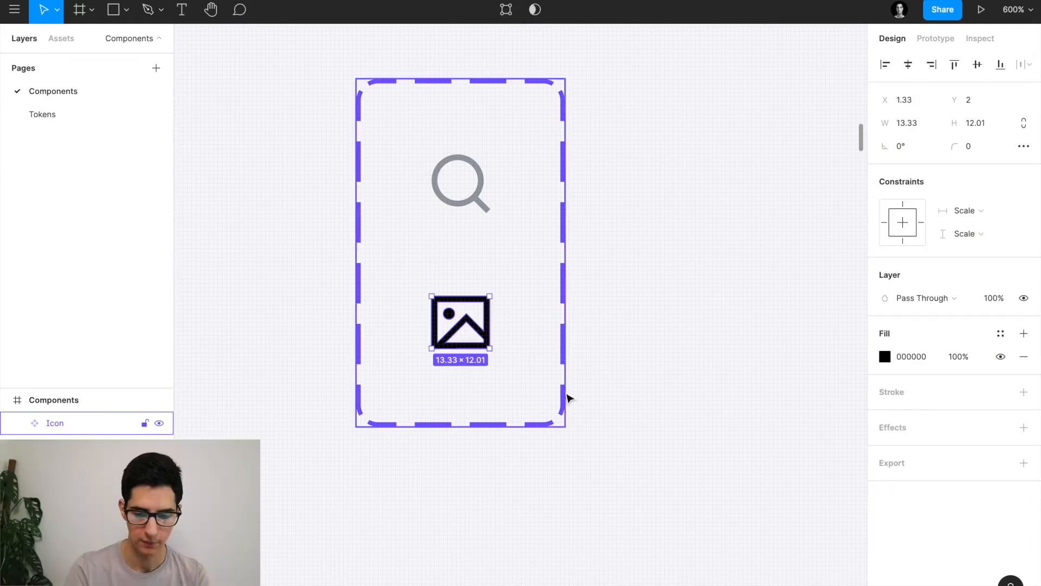
click(1001, 333)
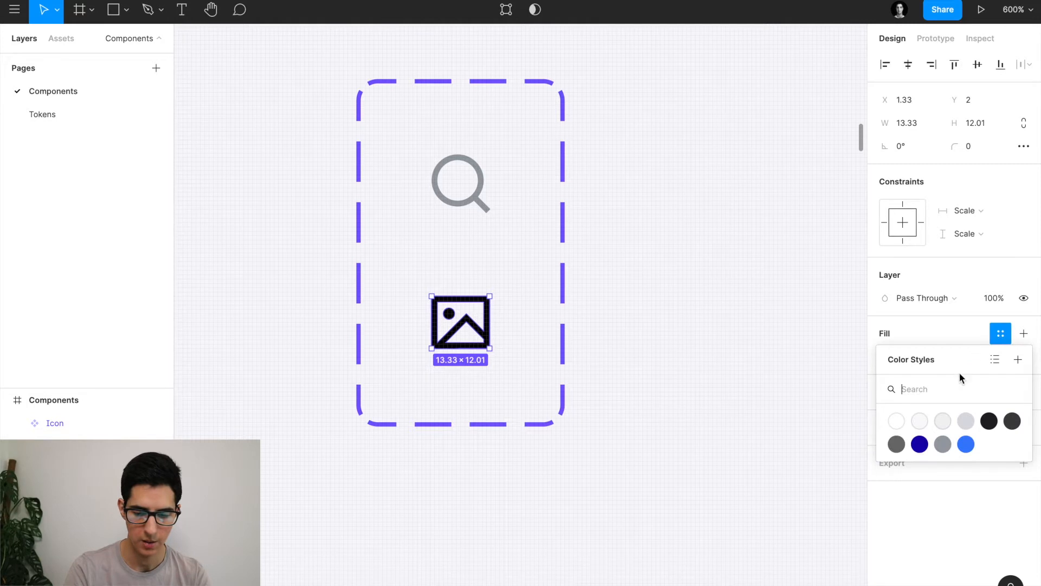
click(942, 444)
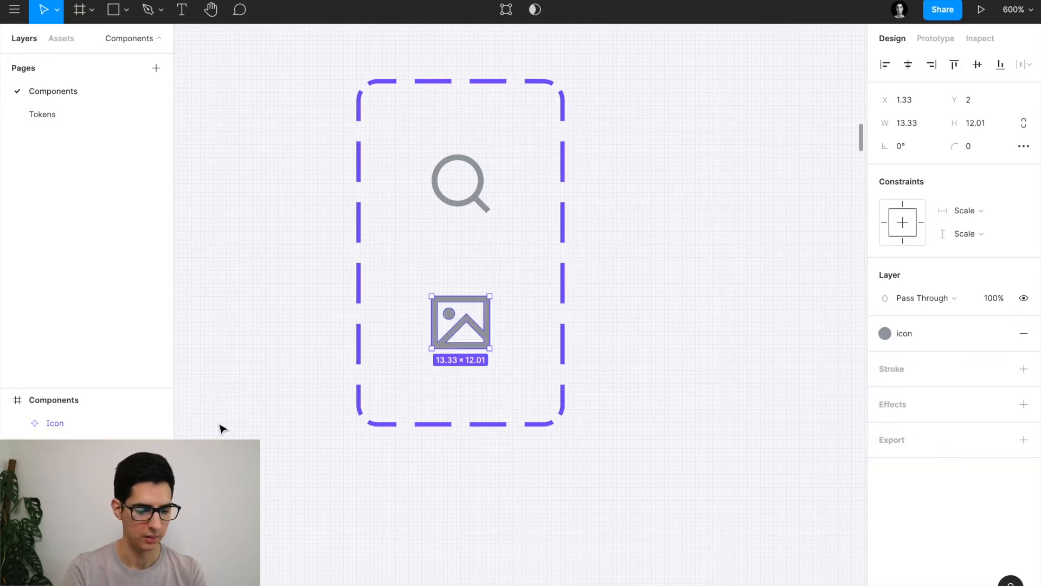
Copy the name image-line from Remix Icon and rename the second variant to it.
key(super+Tab)
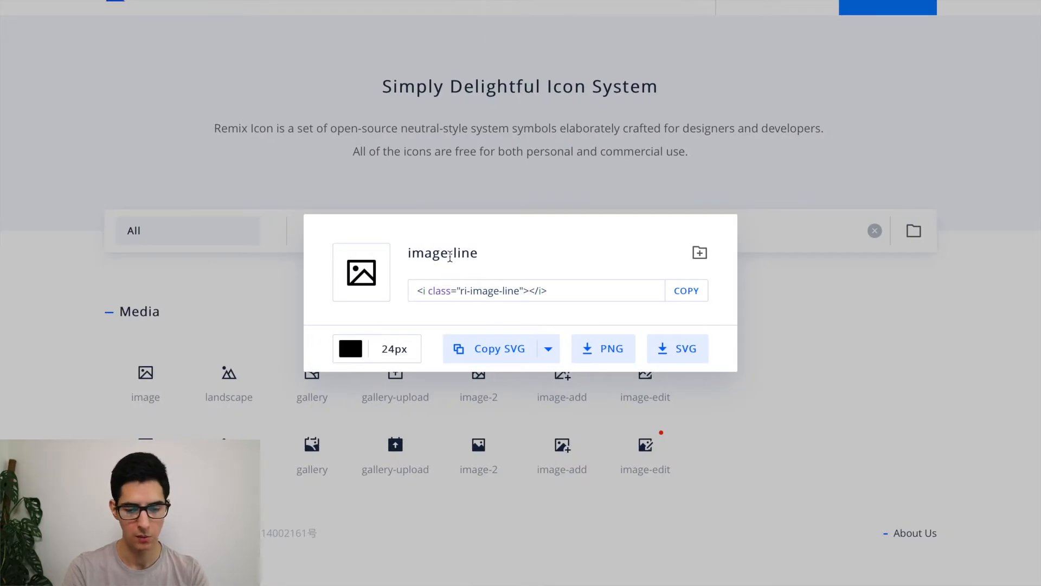
triple_click(450, 256)
key(super+Tab)
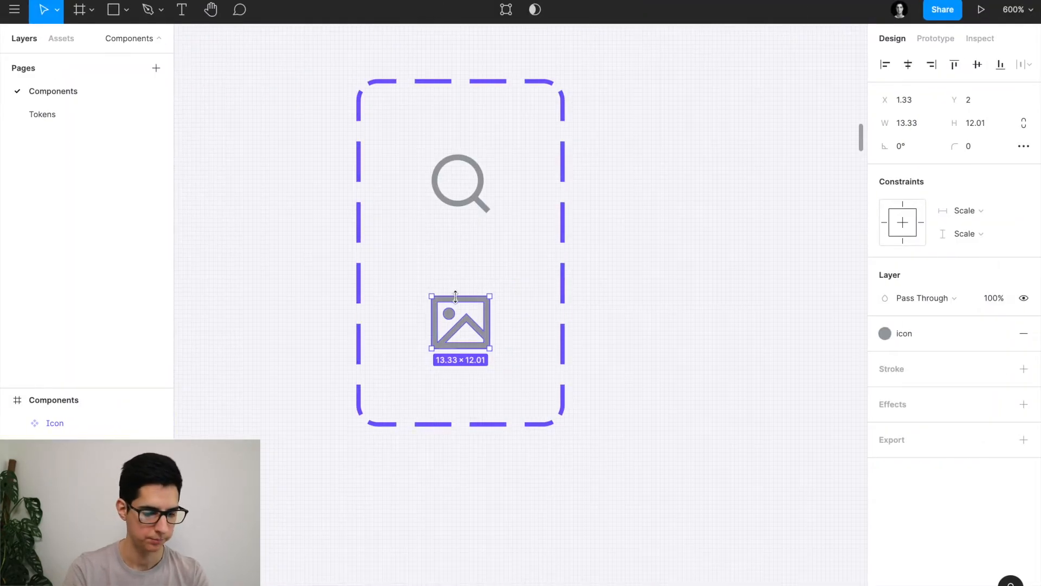
click(152, 446)
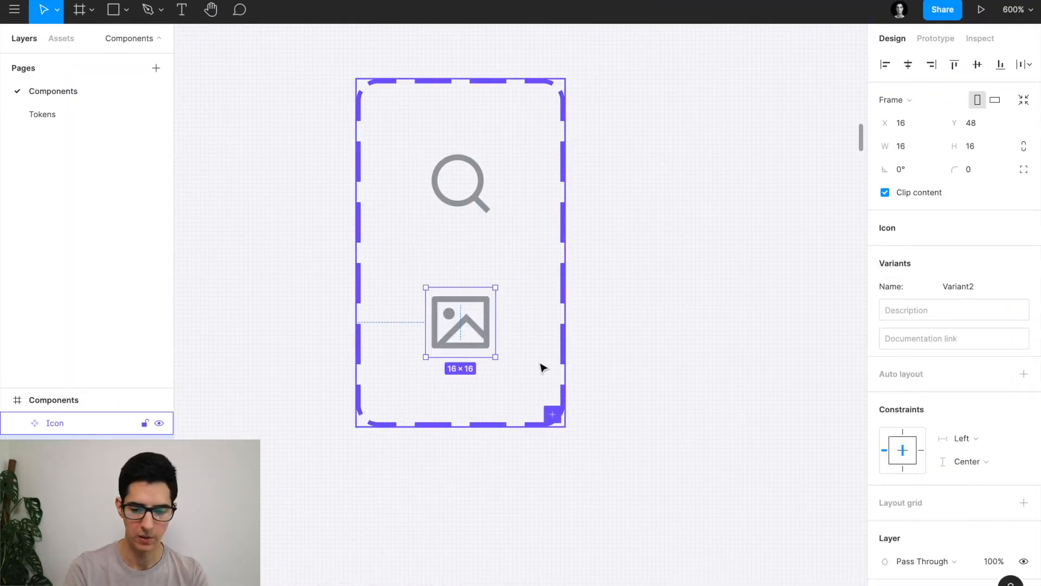
click(965, 288)
key(super+v)
key(Return)
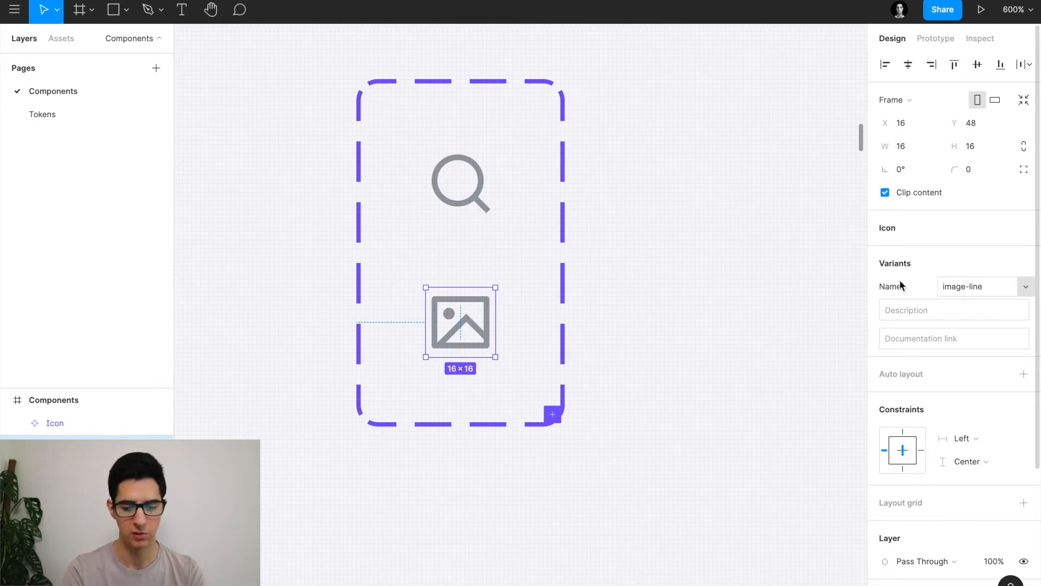
scroll(670, 302, down, 5)
Drag the profile-line variant out of the six-variant icon set as an instance and view its icon list.
key(Escape)
scroll(522, 456, up, 3)
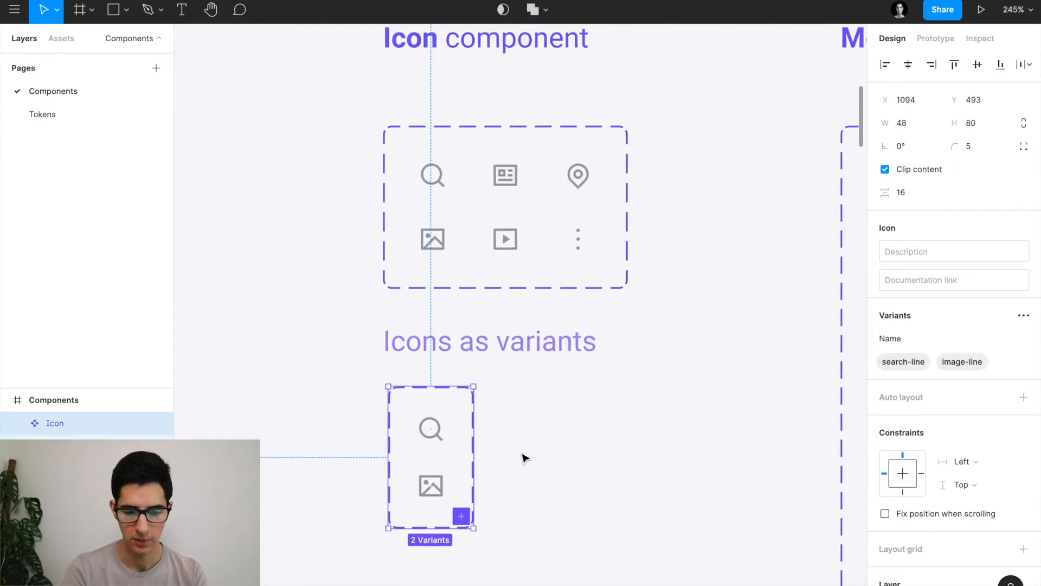
click(486, 163)
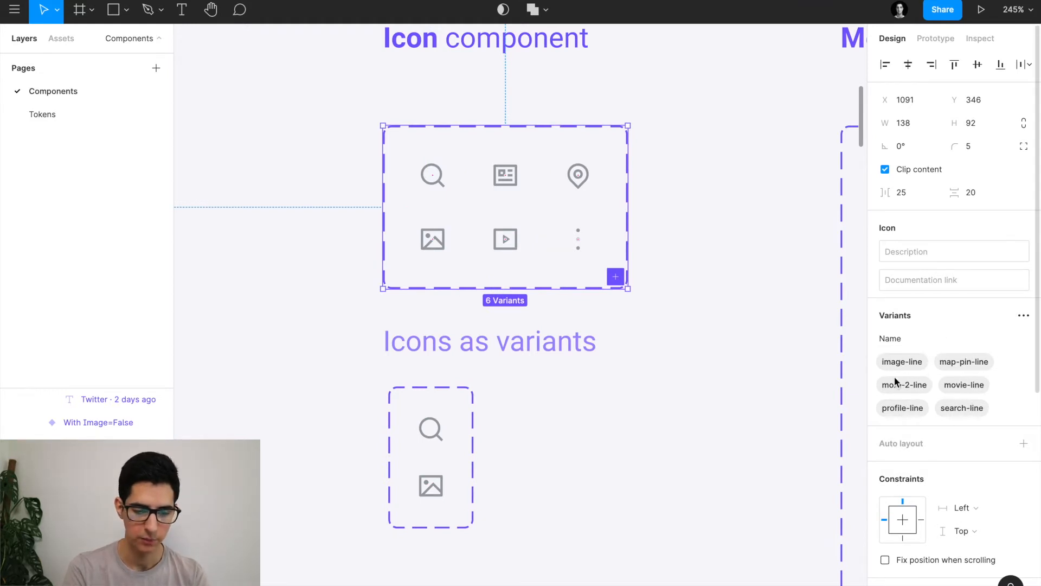
scroll(641, 350, down, 2)
scroll(641, 351, down, 3)
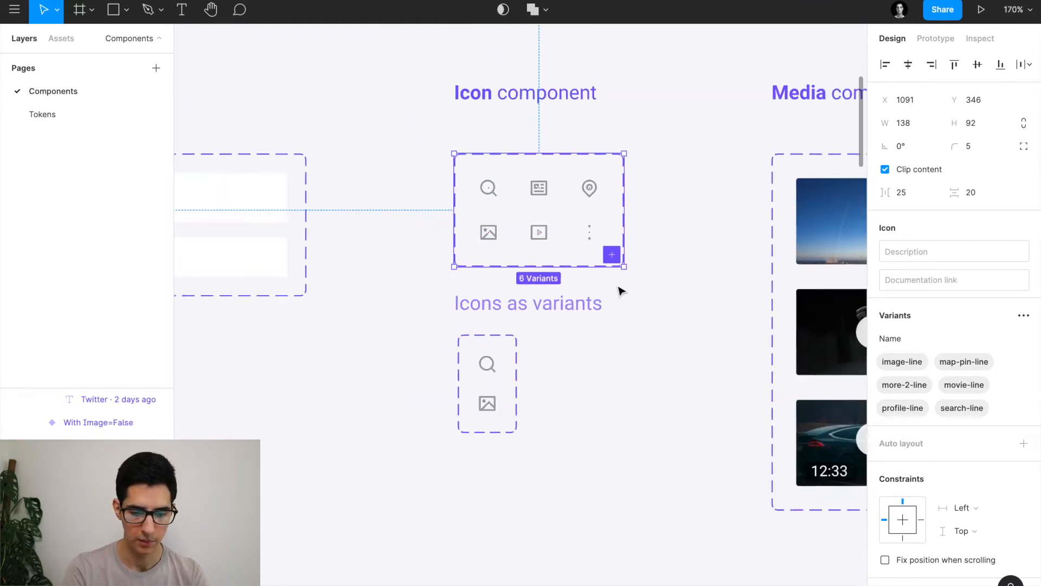
click(542, 188)
drag(542, 189, 600, 505)
scroll(600, 504, down, 3)
scroll(611, 427, up, 5)
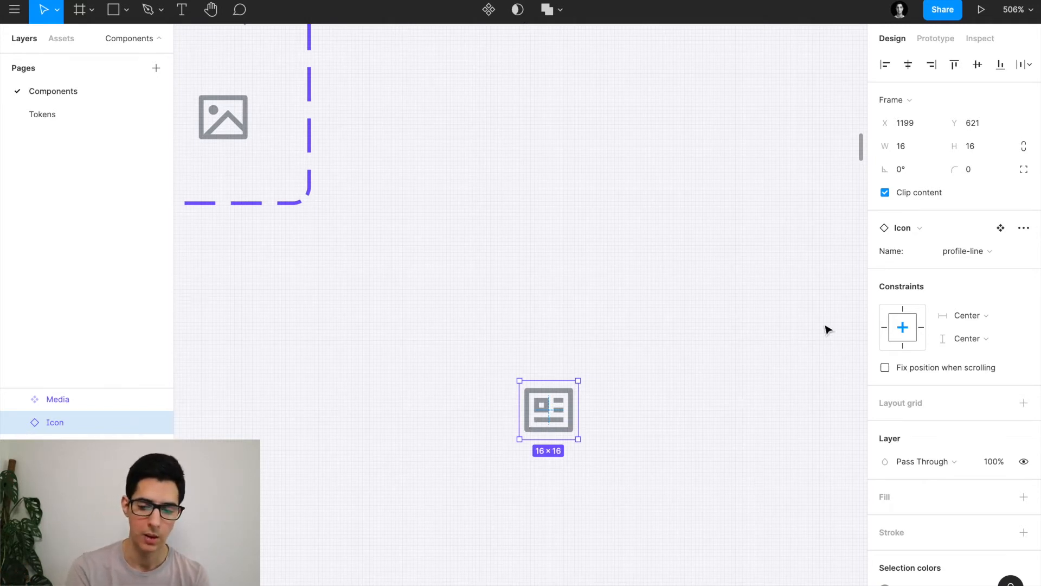
click(980, 251)
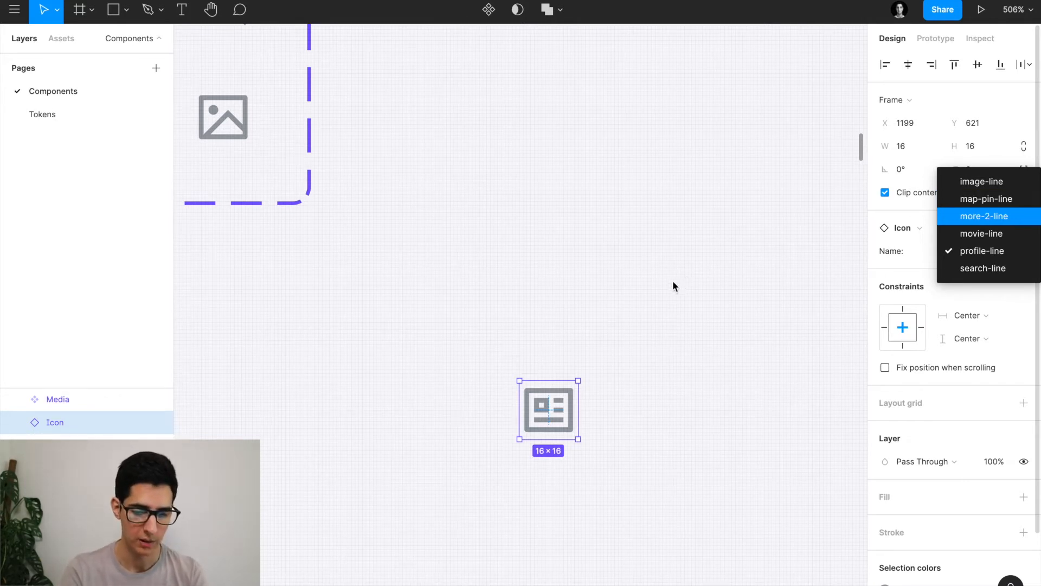
click(634, 294)
scroll(634, 295, down, 3)
scroll(634, 294, up, 5)
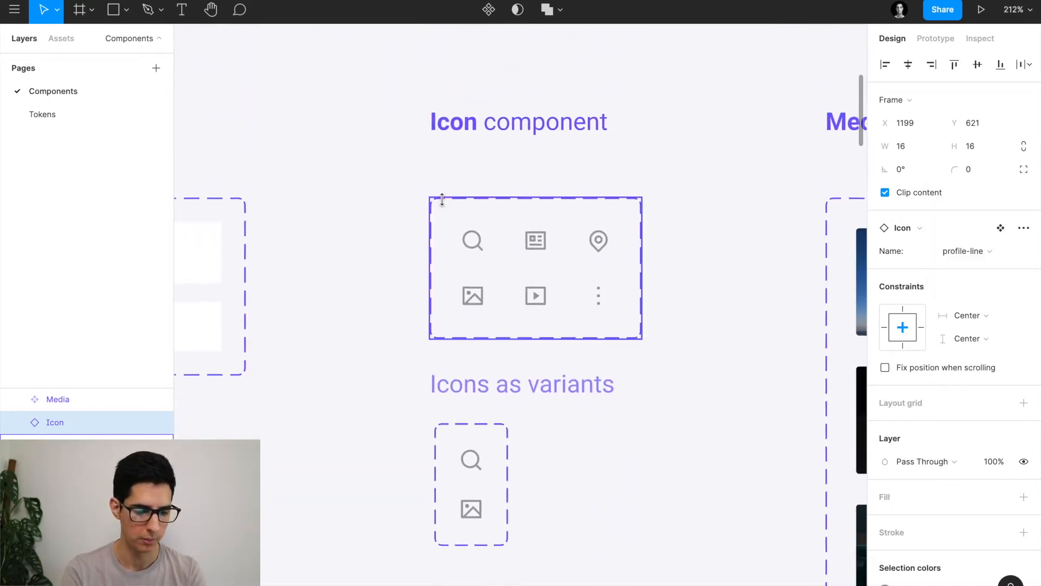
click(442, 199)
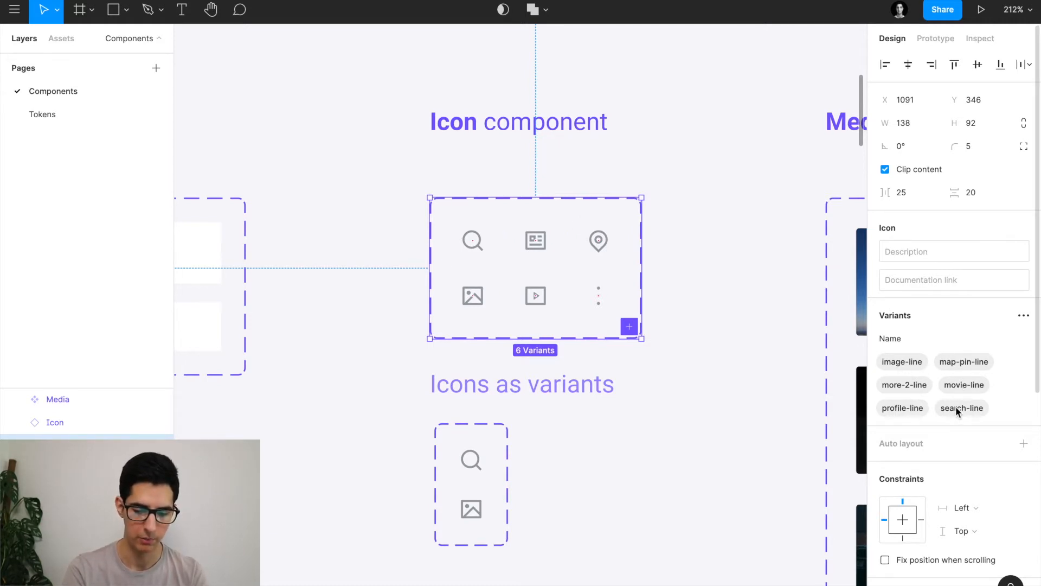
drag(956, 406, 939, 385)
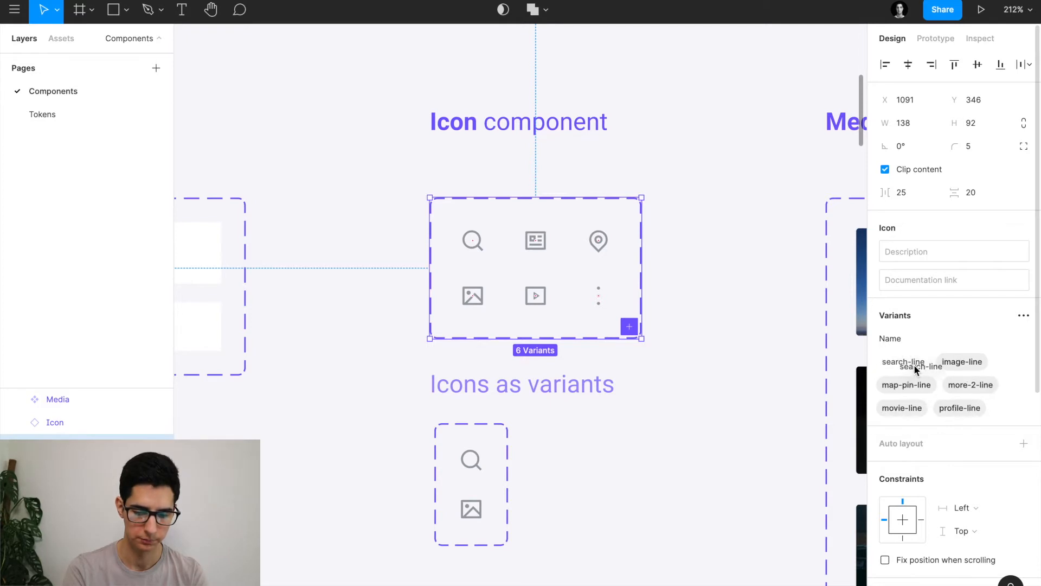
drag(896, 359, 896, 360)
scroll(670, 384, down, 5)
scroll(670, 385, right, 2)
scroll(669, 385, down, 1)
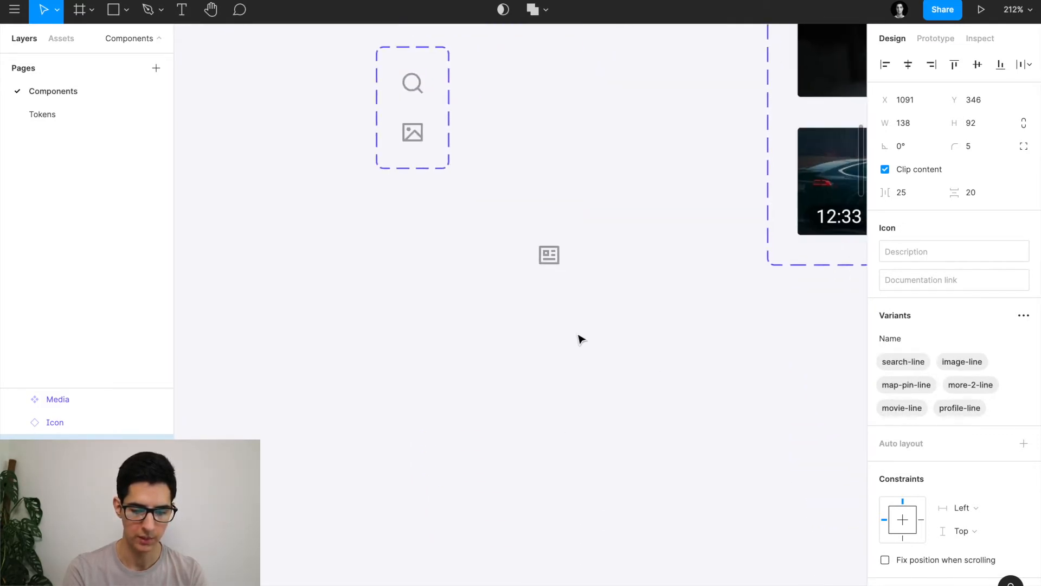
click(551, 260)
click(994, 249)
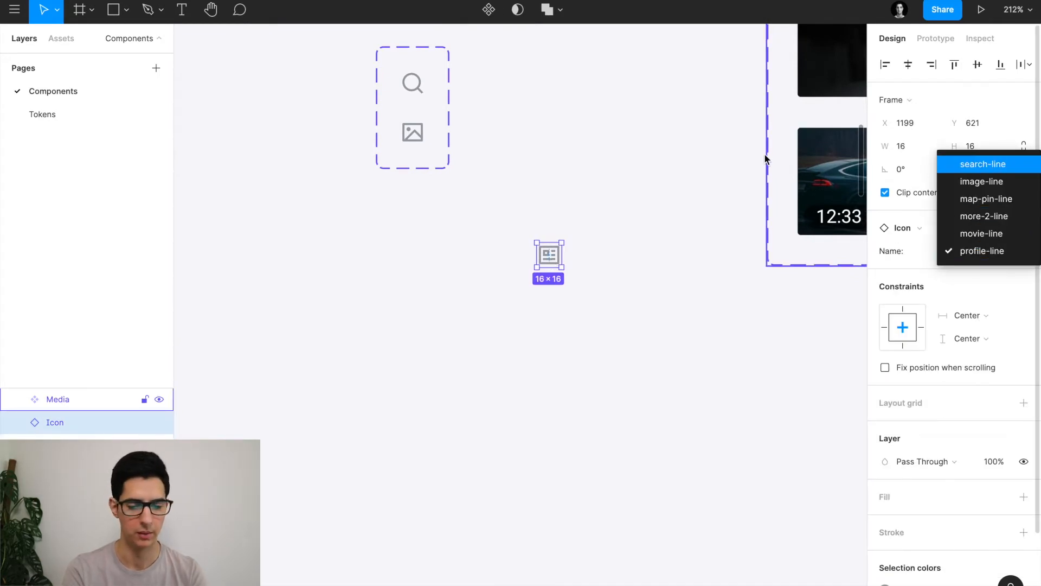
scroll(616, 225, up, 10)
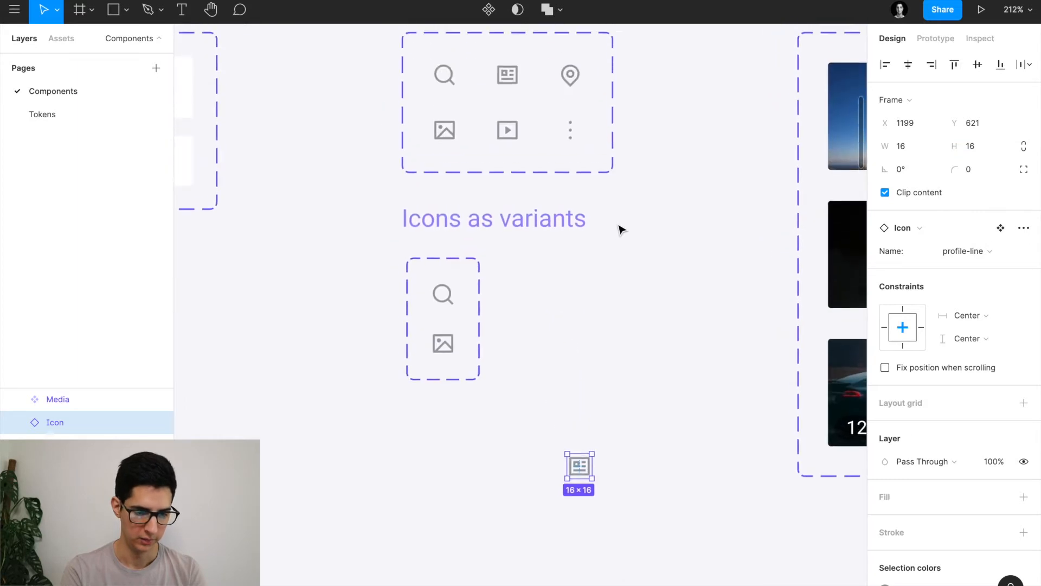
click(471, 155)
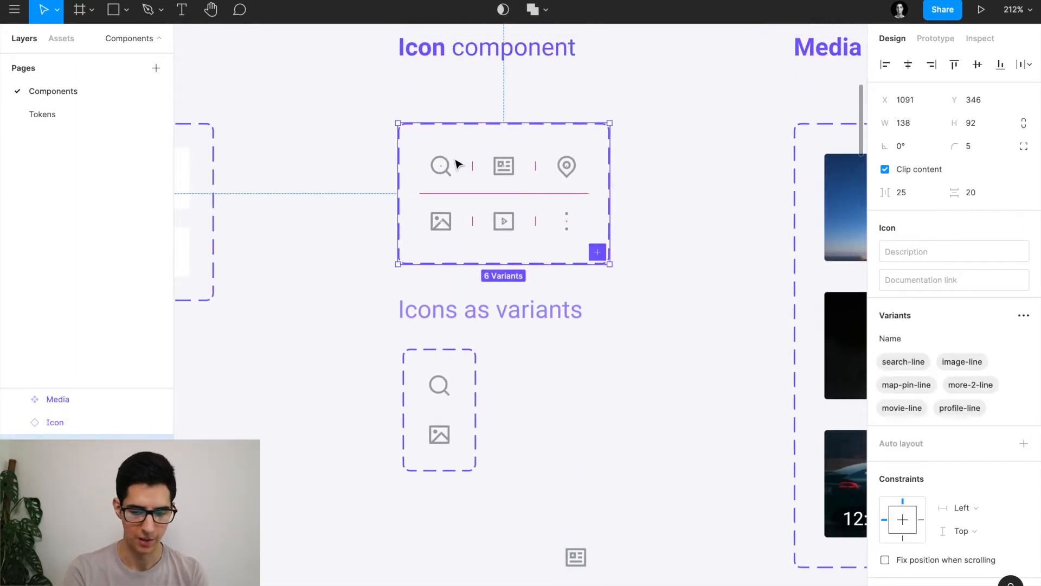
drag(902, 363, 961, 406)
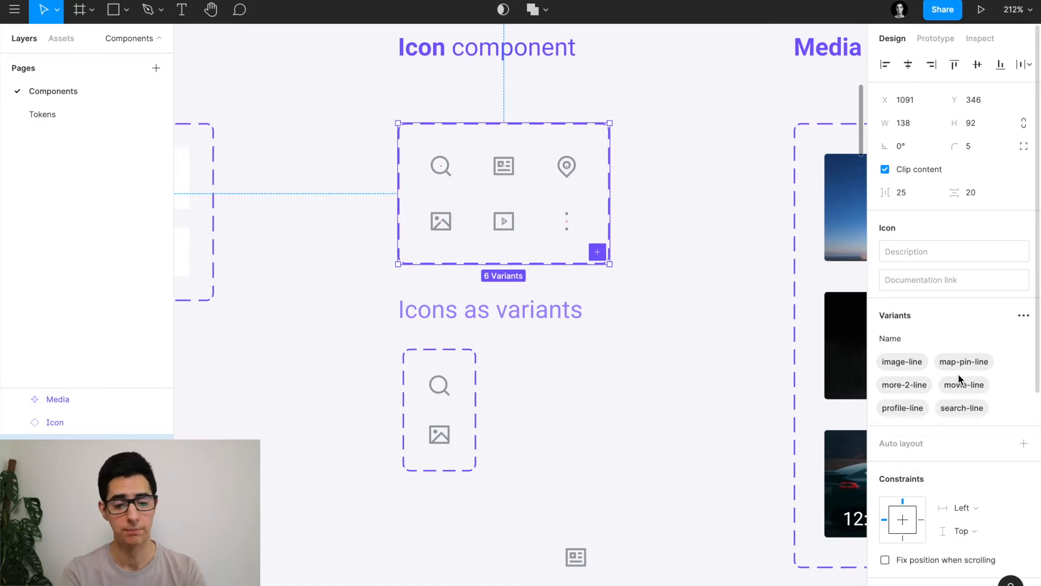
scroll(569, 317, down, 3)
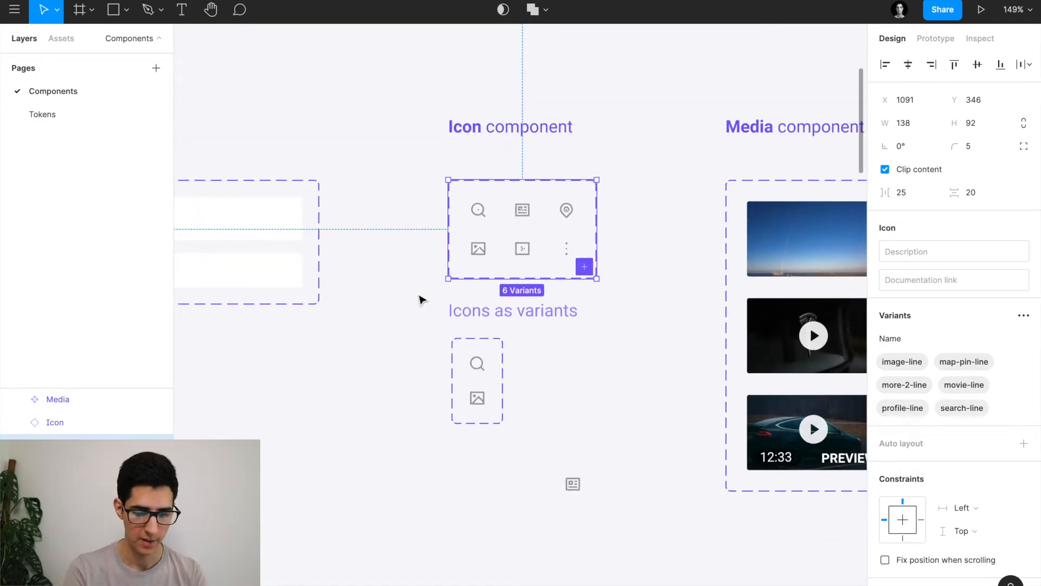
Delete the small two-variant icon set below the Icon component, then go to the browser.
click(432, 343)
click(478, 358)
key(Delete)
key(Delete)
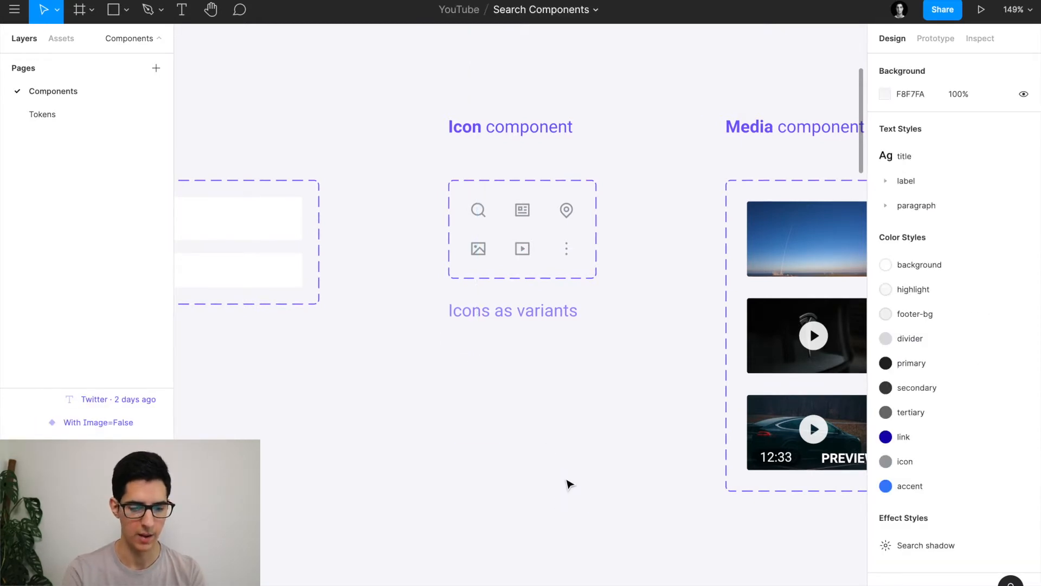
scroll(502, 395, down, 4)
scroll(502, 395, right, 5)
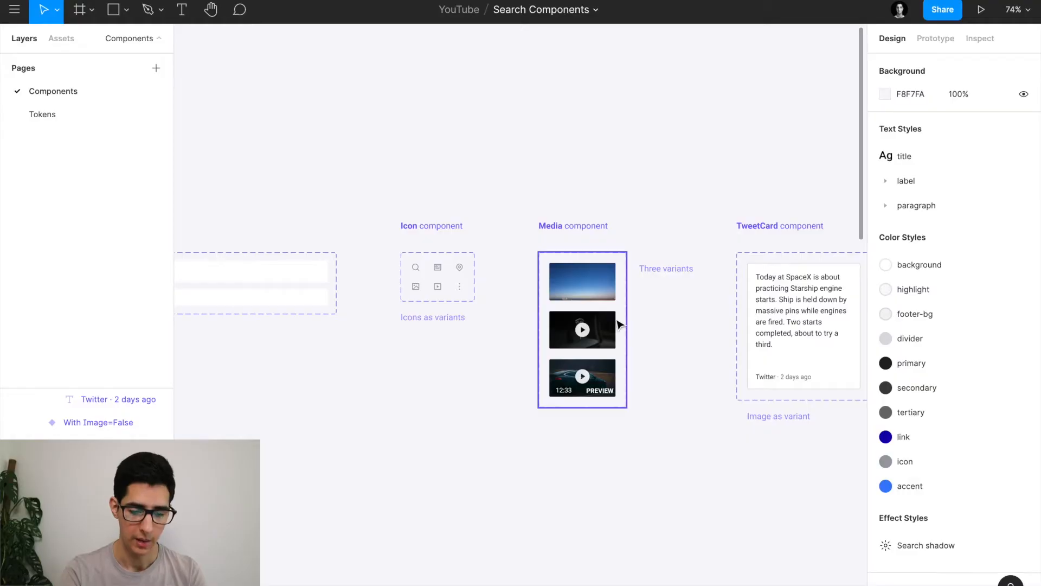
scroll(610, 315, up, 8)
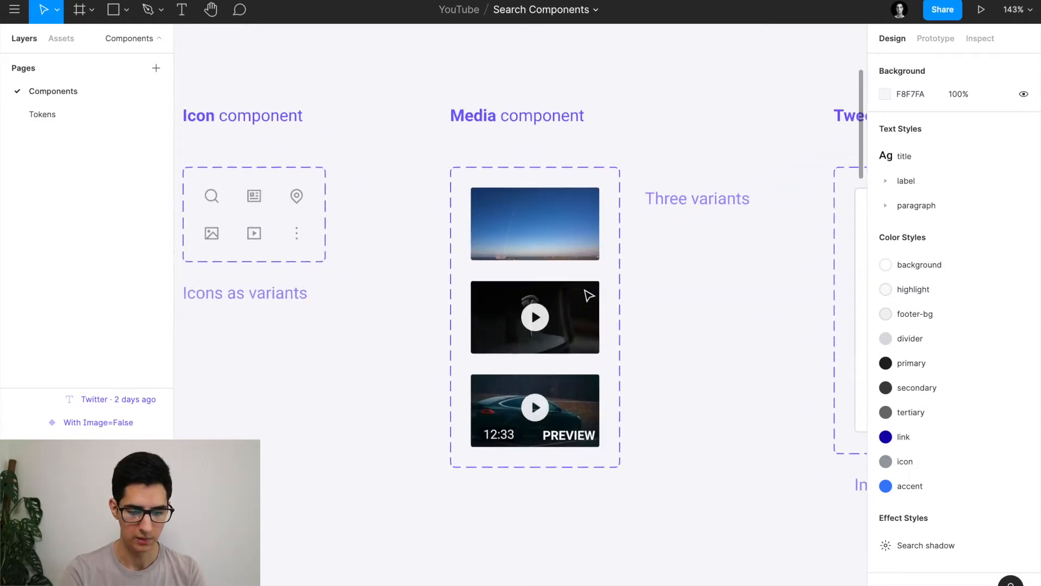
key(super+Tab)
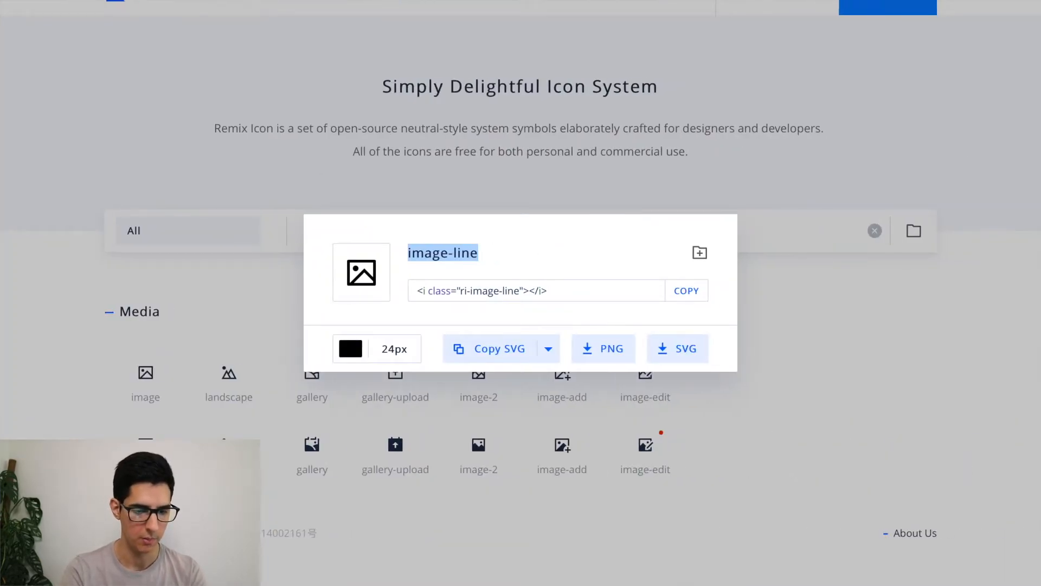
Search Google for 'elon musk'.
click(321, 35)
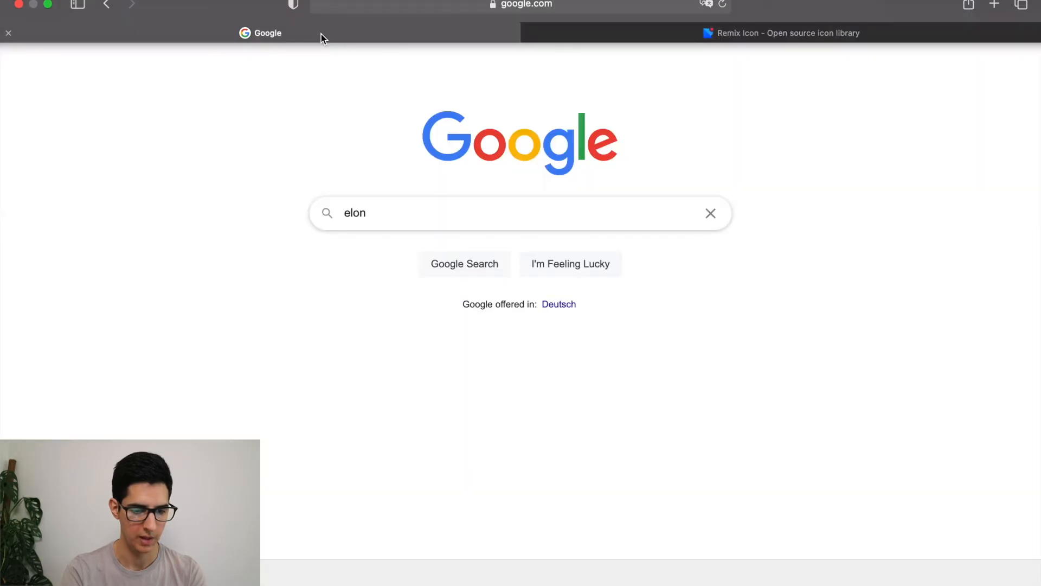
click(385, 213)
text(mu)
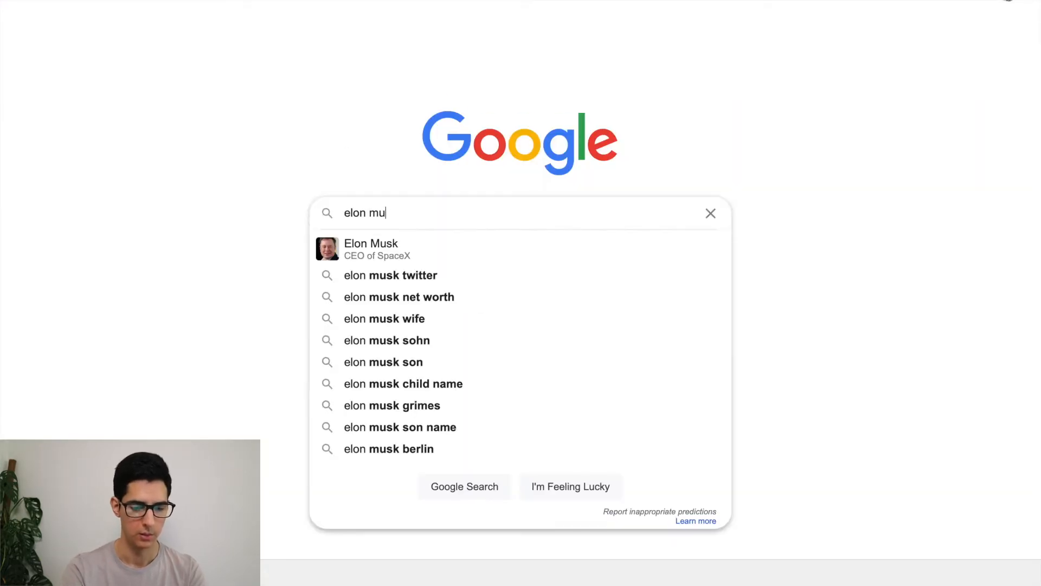
text(sk)
key(Return)
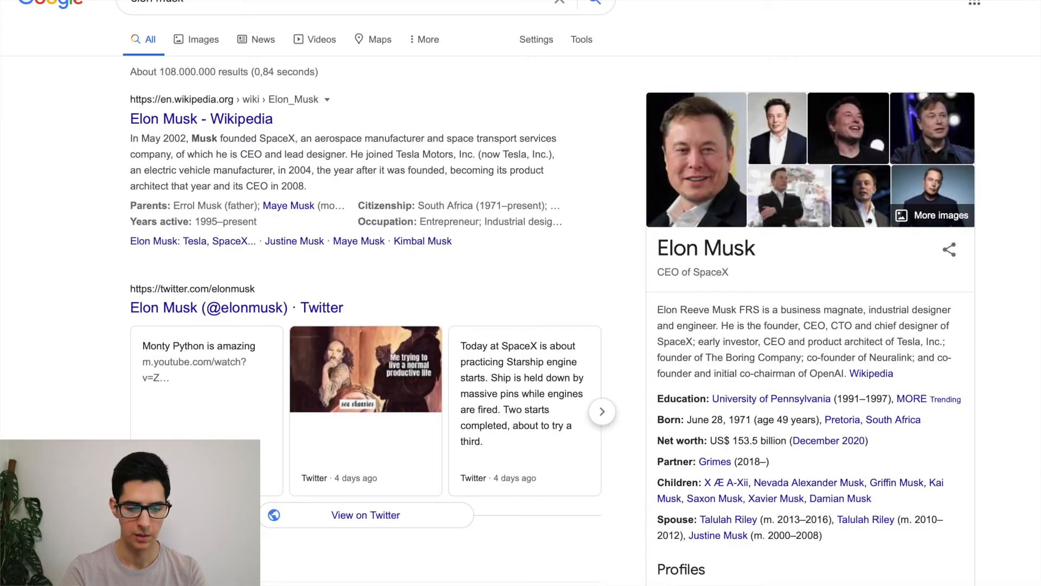
Look over the video results' play-icon thumbnails, then return to Figma.
scroll(388, 175, down, 15)
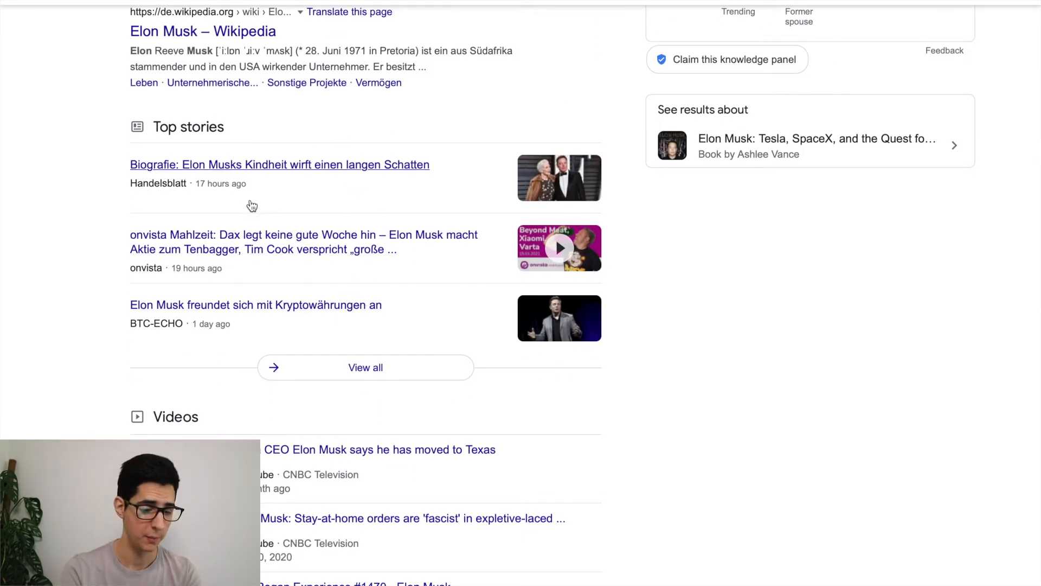
scroll(271, 336, down, 2)
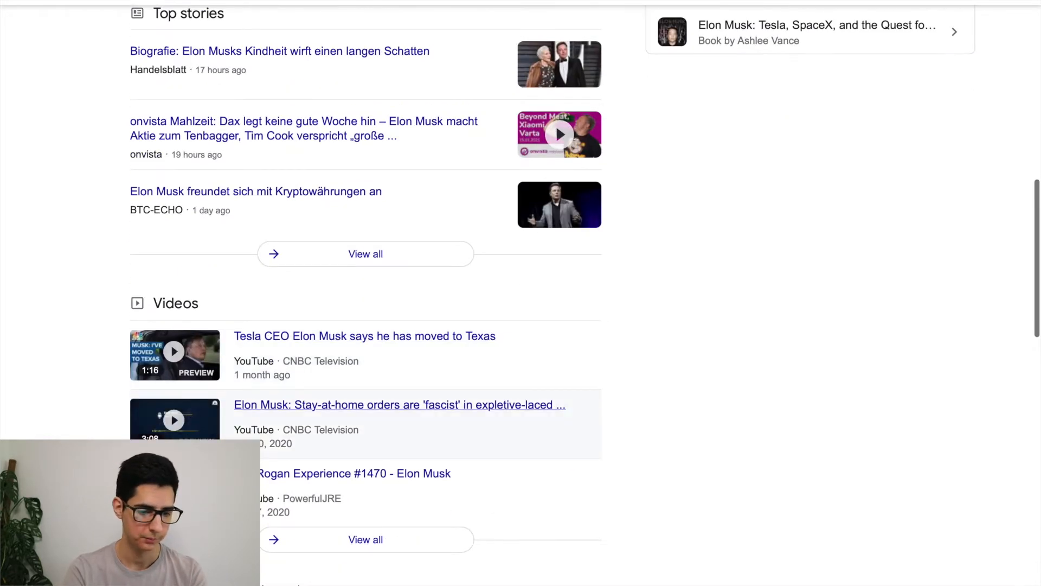
scroll(379, 428, up, 1)
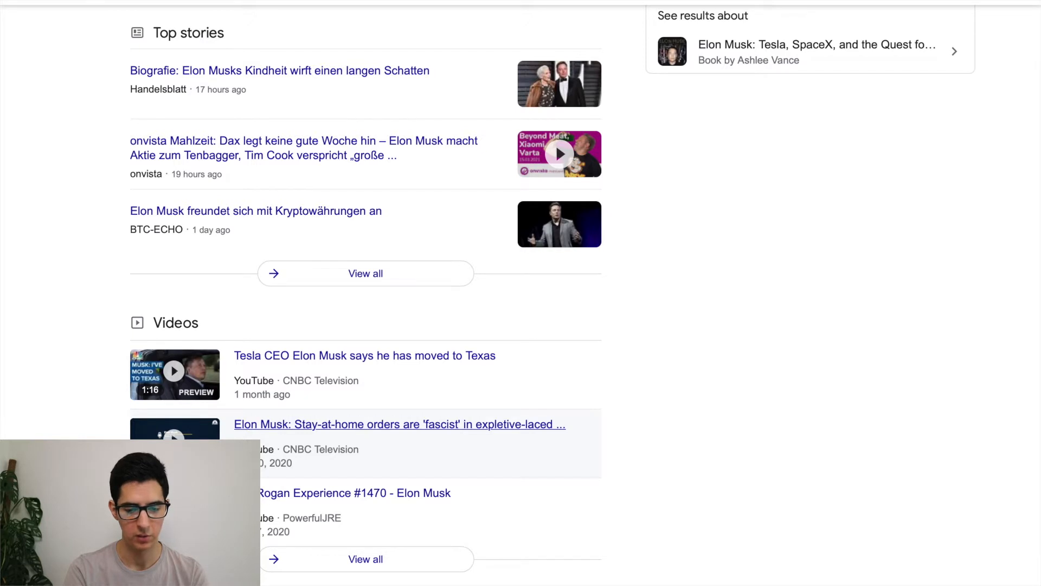
scroll(645, 247, up, 1)
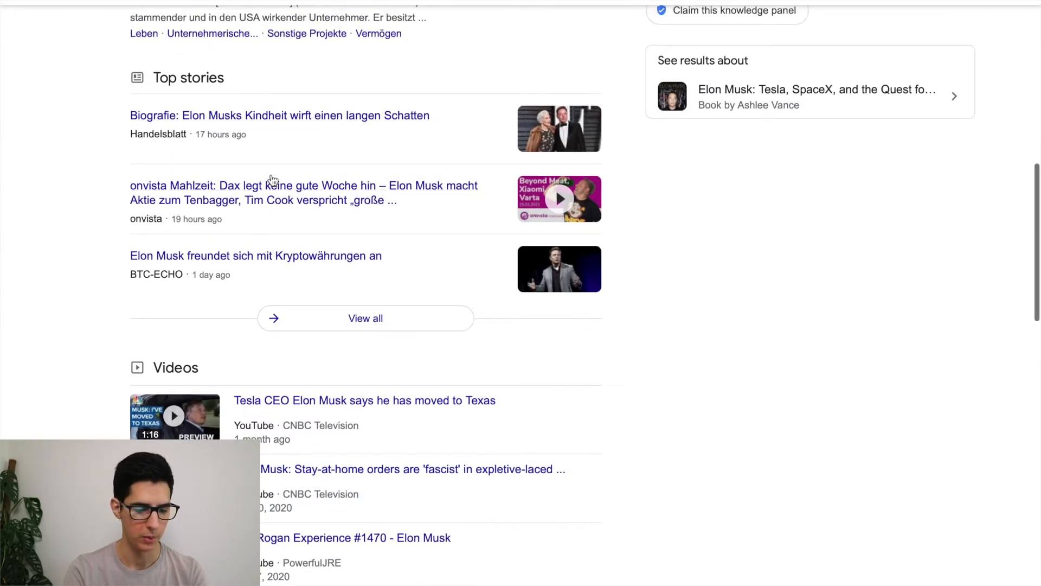
scroll(251, 139, up, 1)
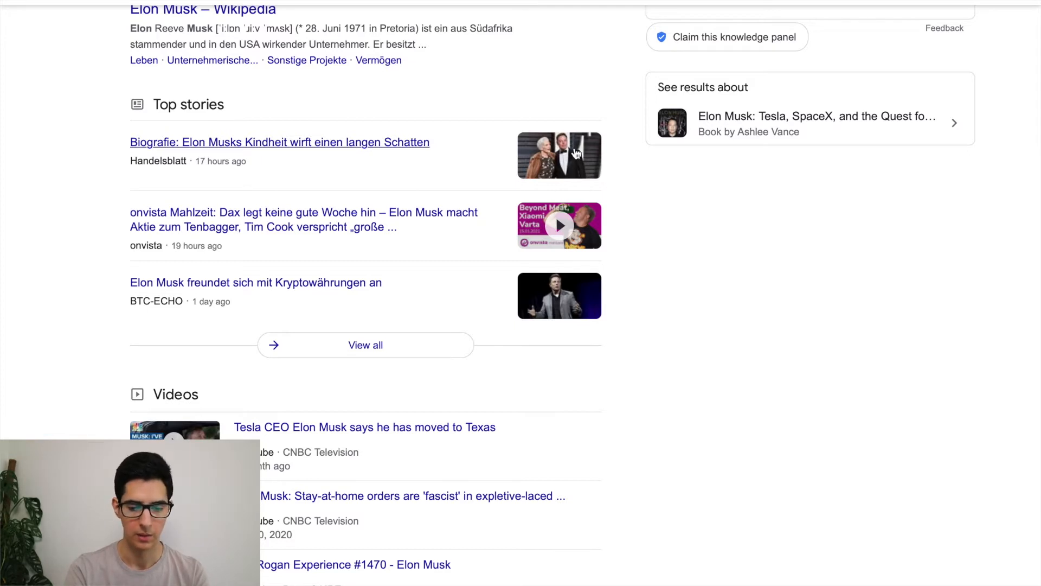
scroll(242, 334, down, 5)
scroll(242, 334, down, 1)
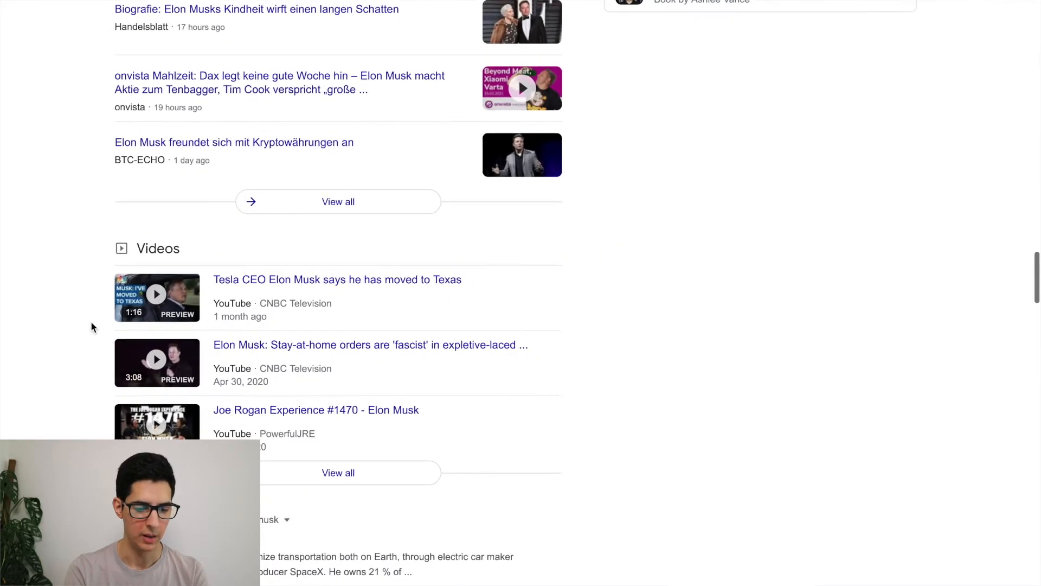
mouse_move(188, 327)
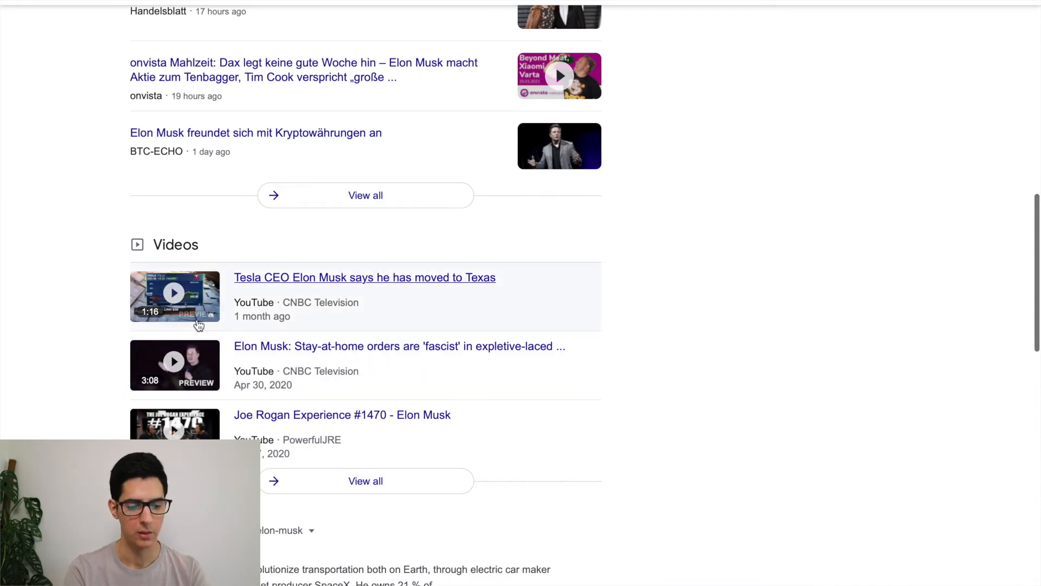
key(super+Tab)
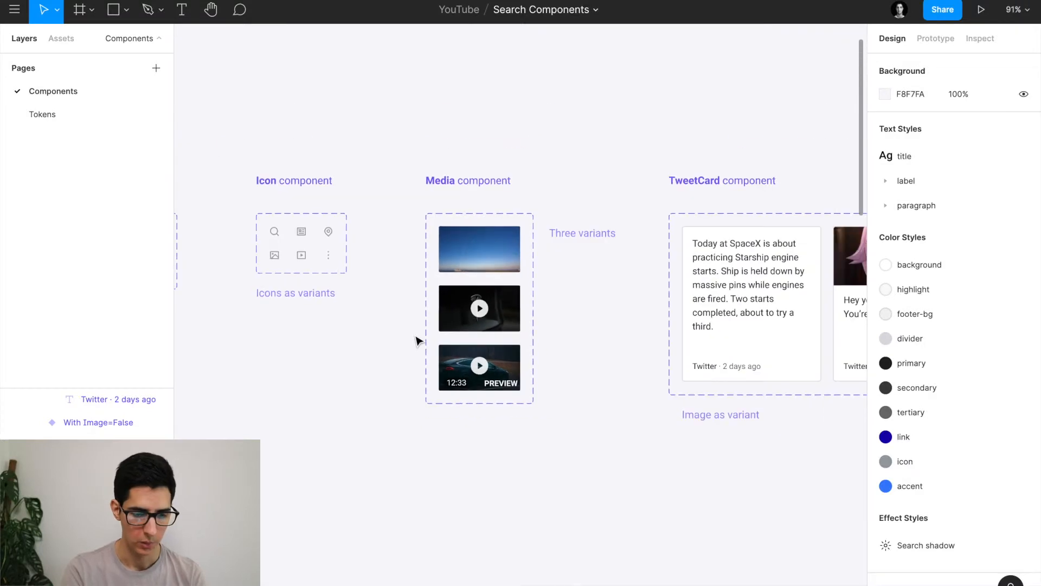
scroll(417, 341, down, 3)
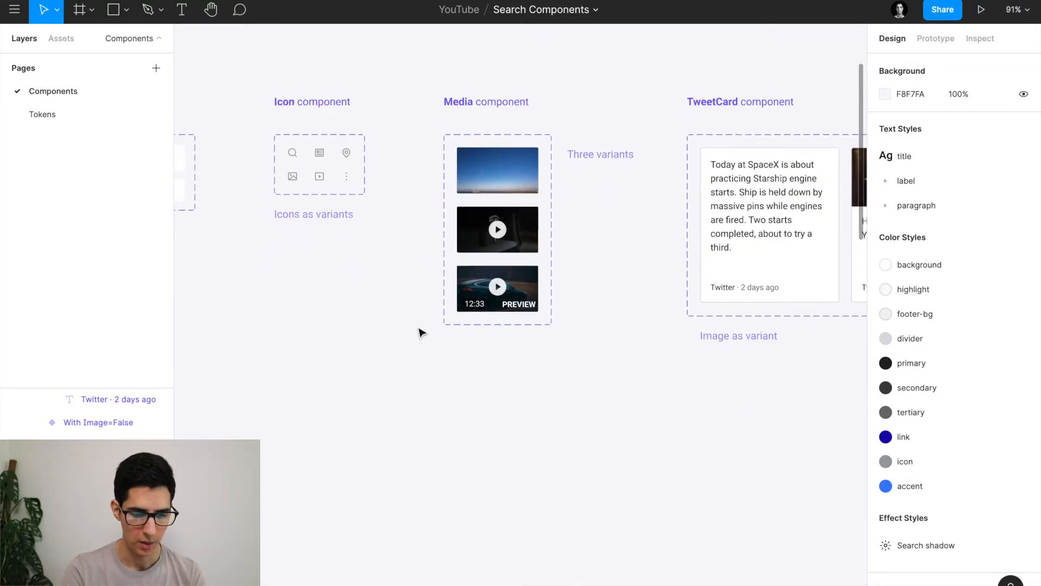
Duplicate the sky image variant below the Media component and detach the copy into a plain frame.
click(488, 189)
drag(494, 183, 489, 414)
scroll(490, 414, down, 3)
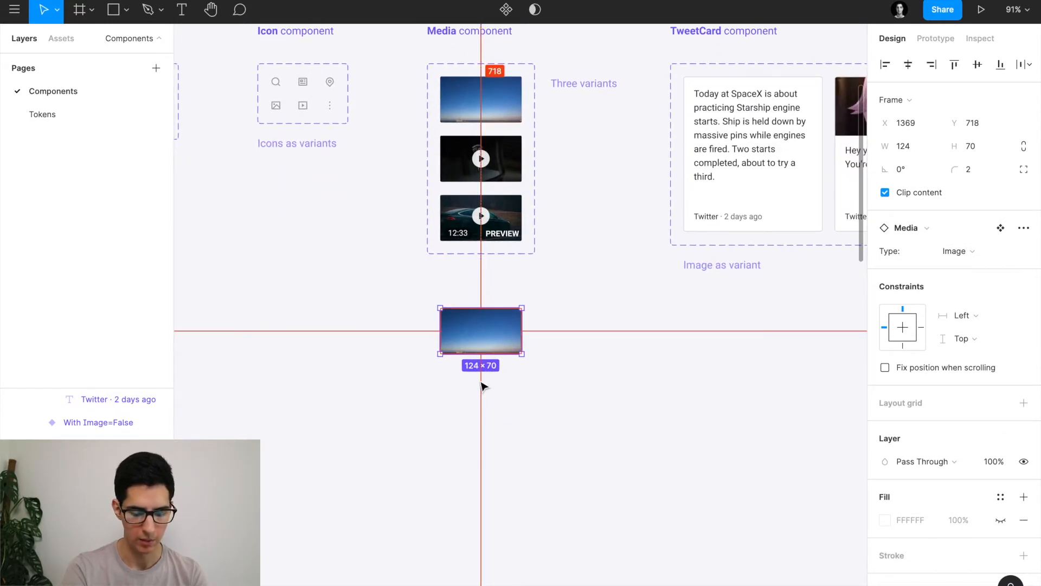
key(ctrl+alt+b)
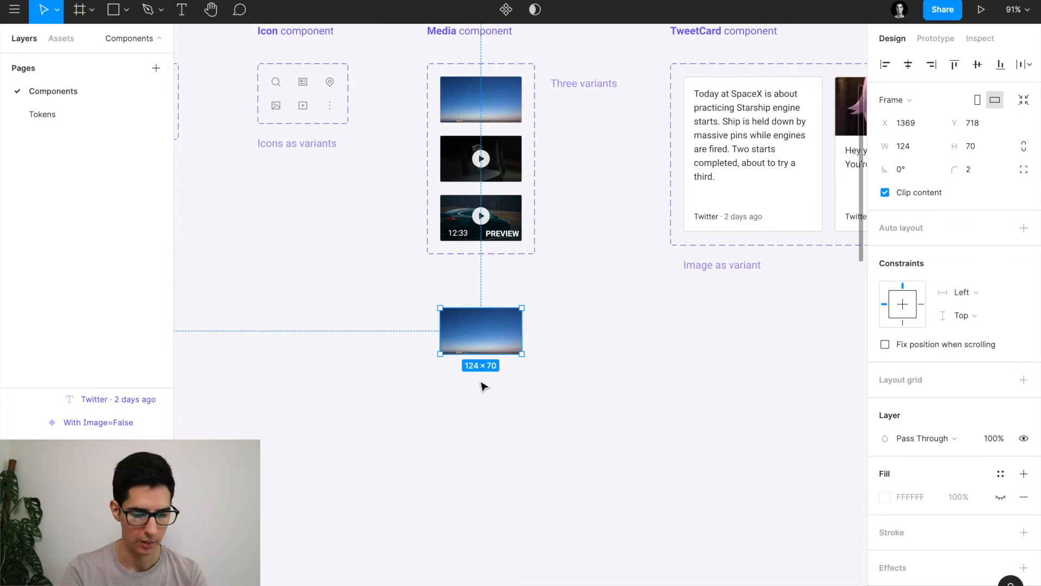
scroll(491, 398, down, 1)
scroll(491, 398, down, 1)
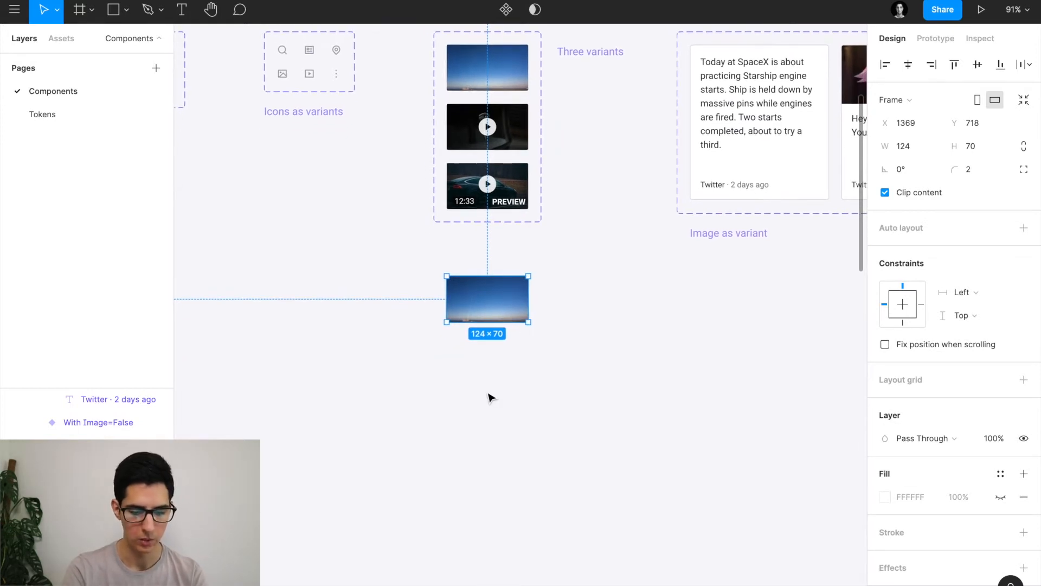
key(Return)
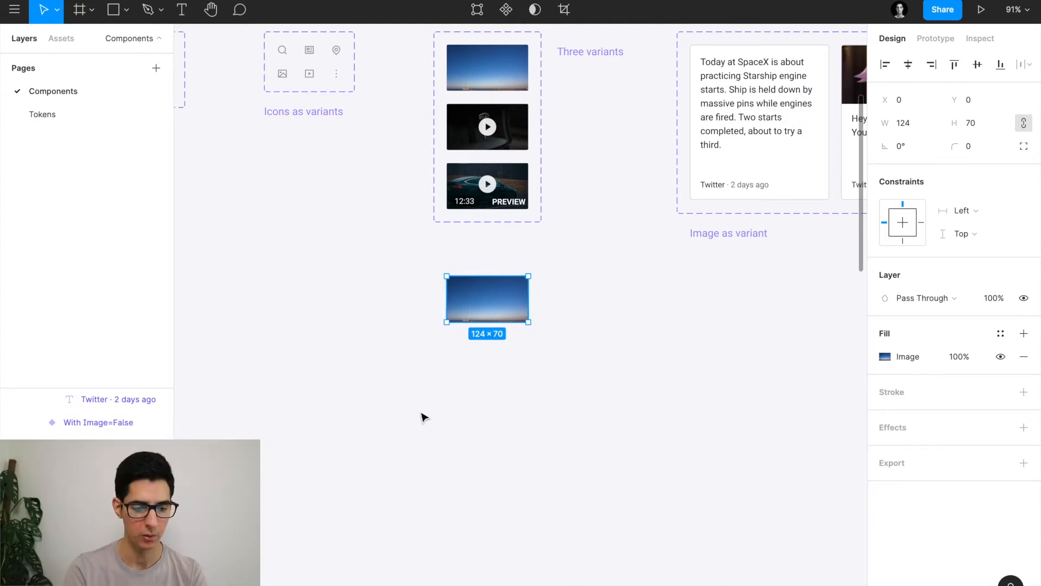
Select the sky image layer inside the copied Media frame.
scroll(422, 417, down, 5)
scroll(440, 339, left, 3)
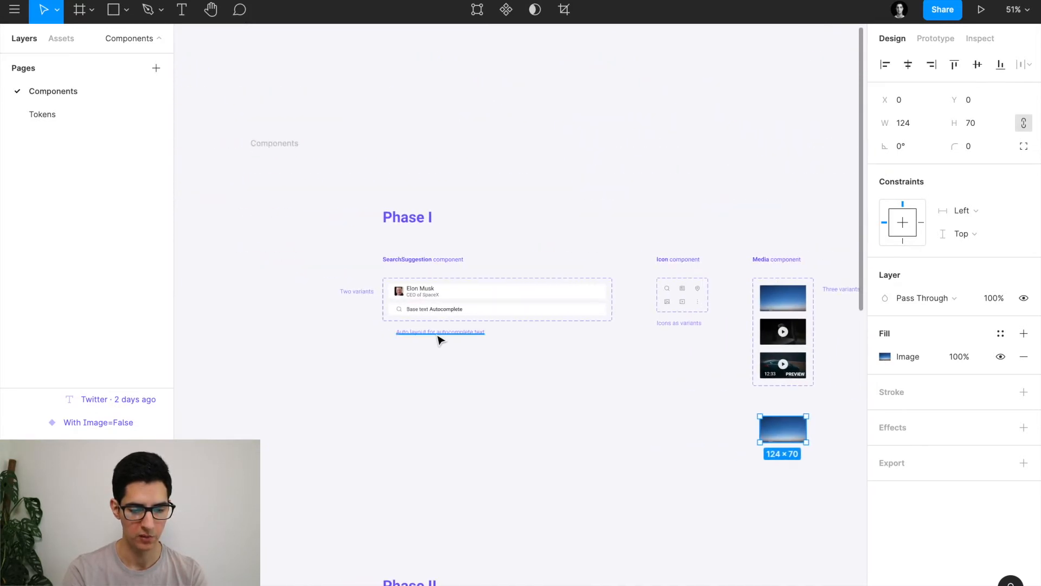
scroll(439, 333, up, 6)
click(314, 188)
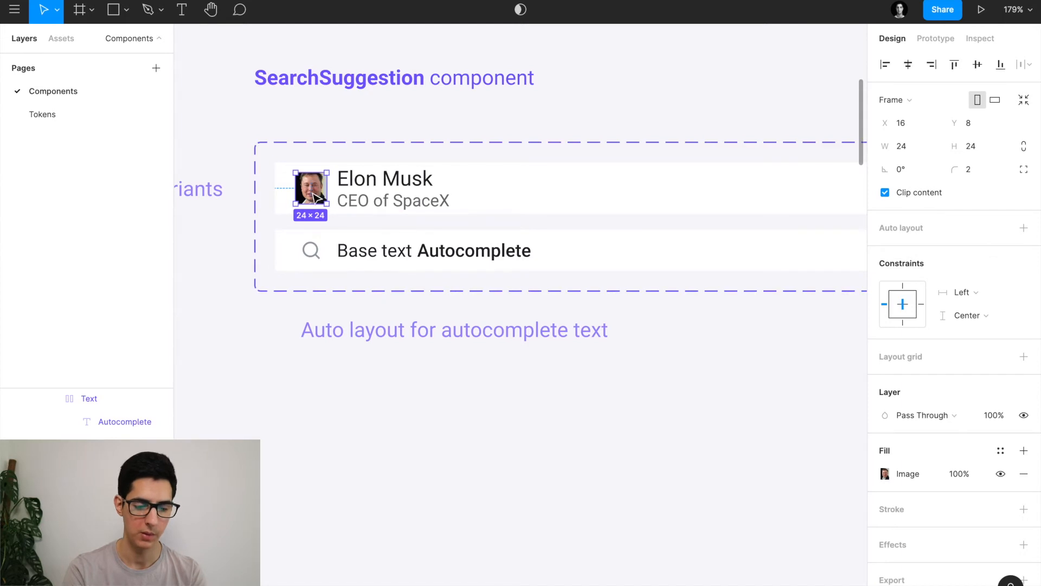
scroll(456, 296, down, 10)
scroll(457, 299, down, 5)
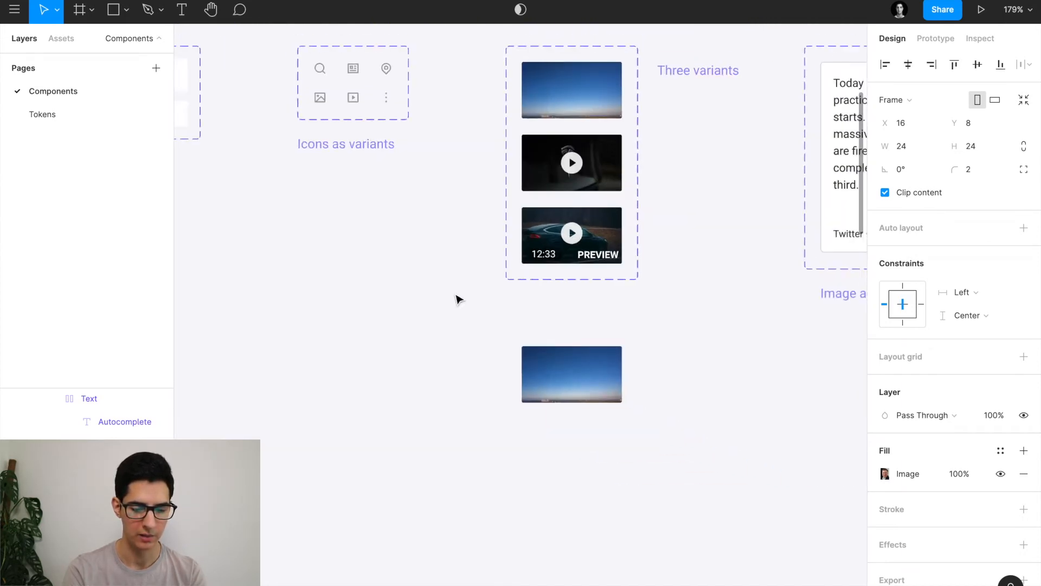
scroll(458, 298, right, 3)
click(419, 360)
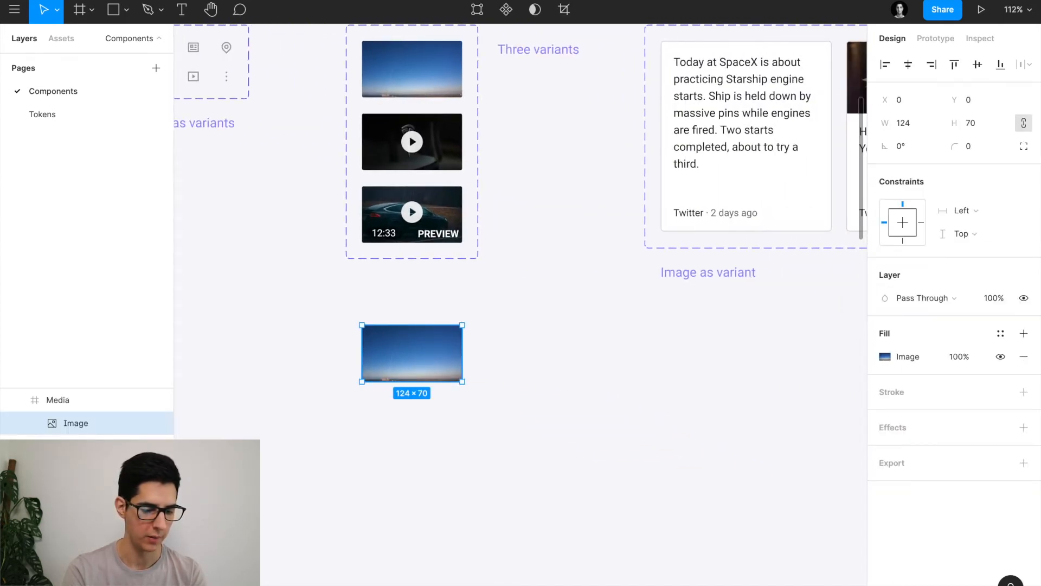
click(79, 402)
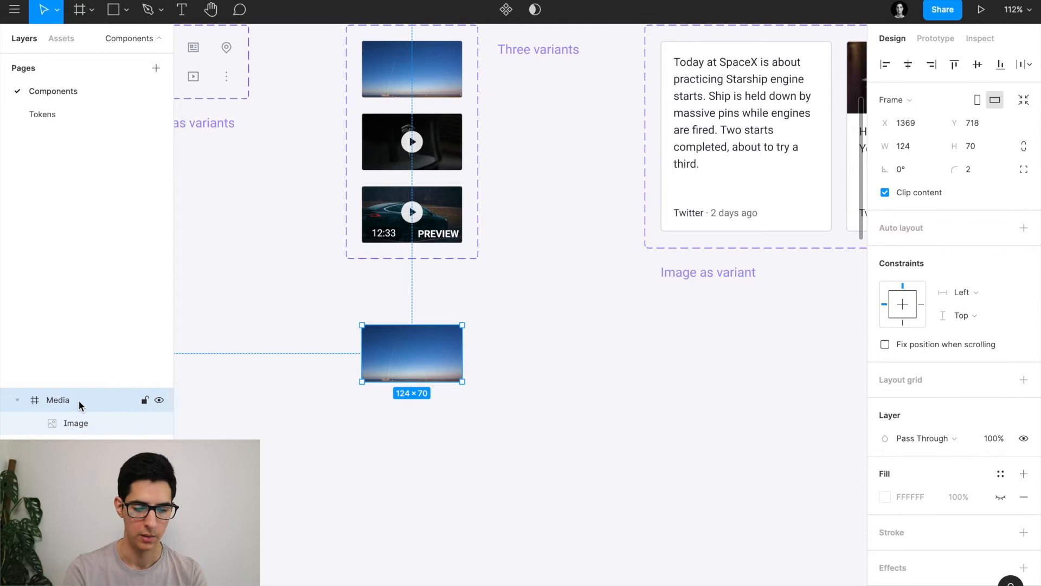
click(86, 430)
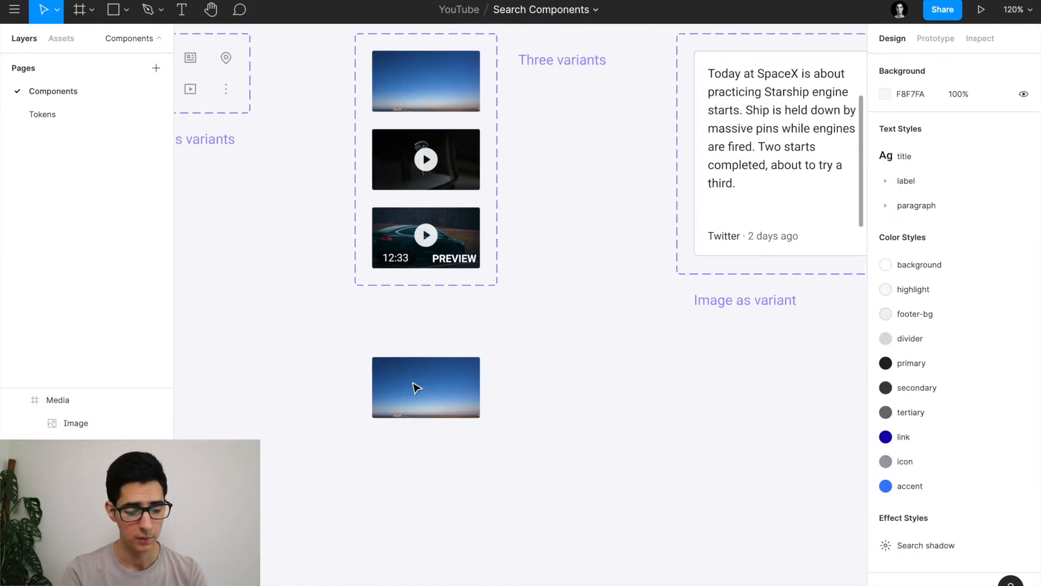
click(415, 387)
ctrl+scroll(417, 387, up, 4)
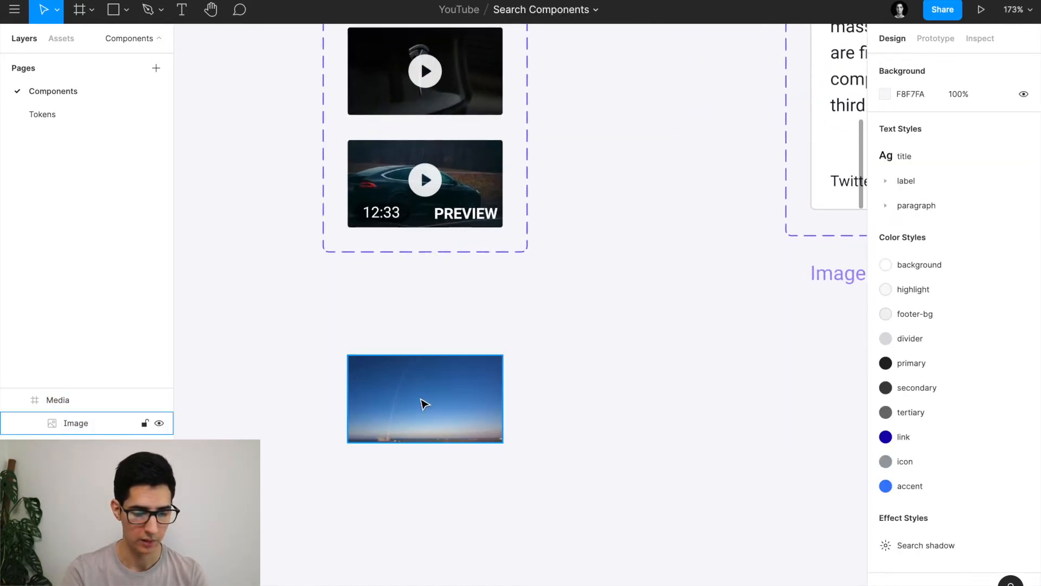
click(425, 405)
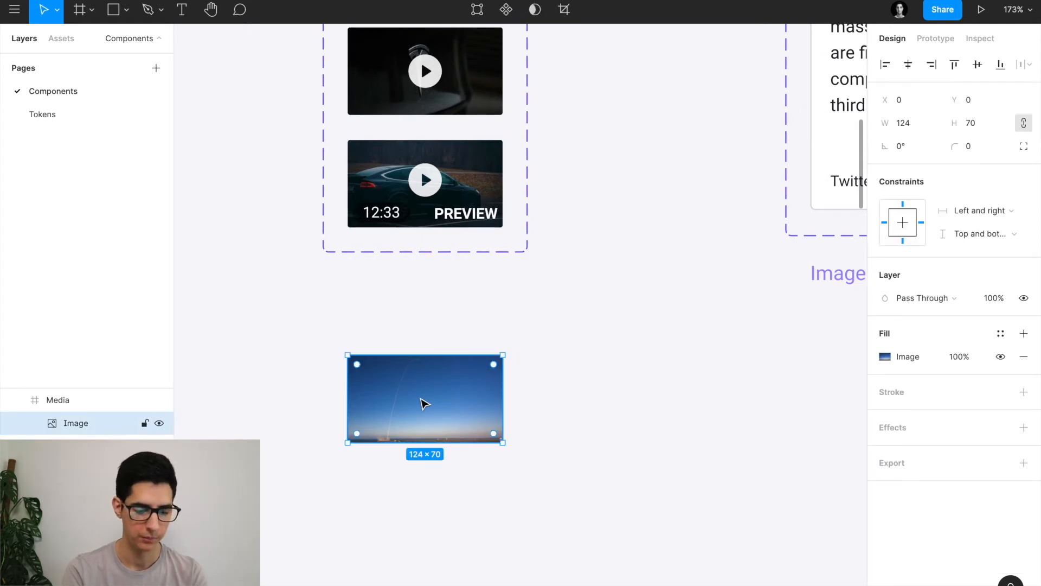
right_click(422, 402)
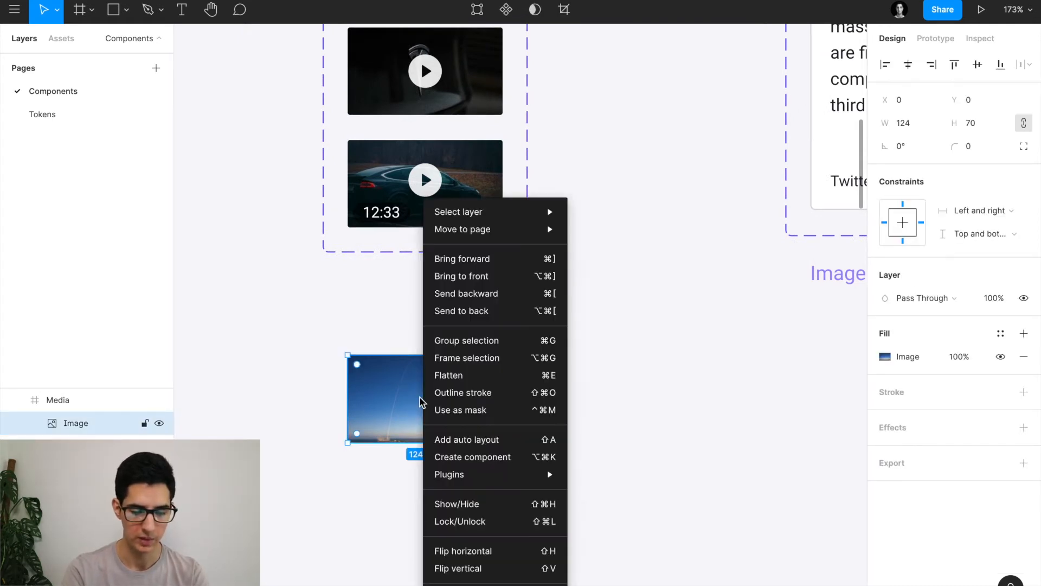
mouse_move(466, 475)
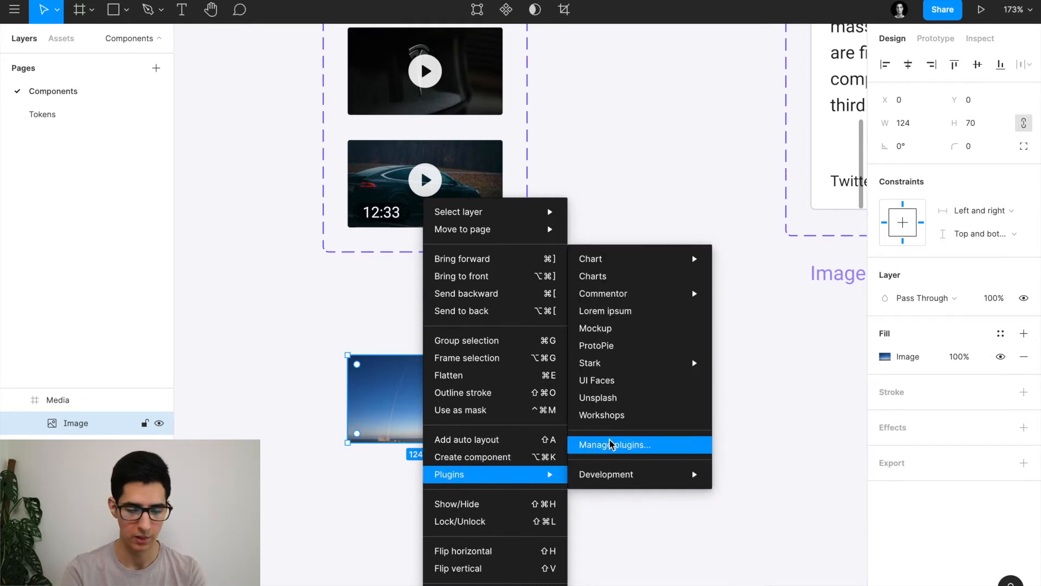
click(614, 402)
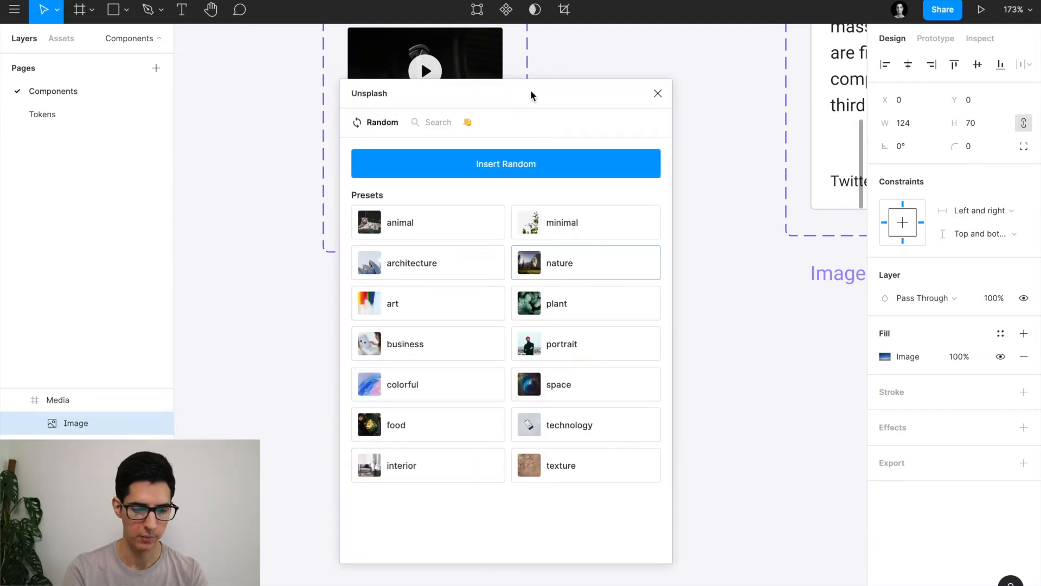
drag(506, 92, 696, 87)
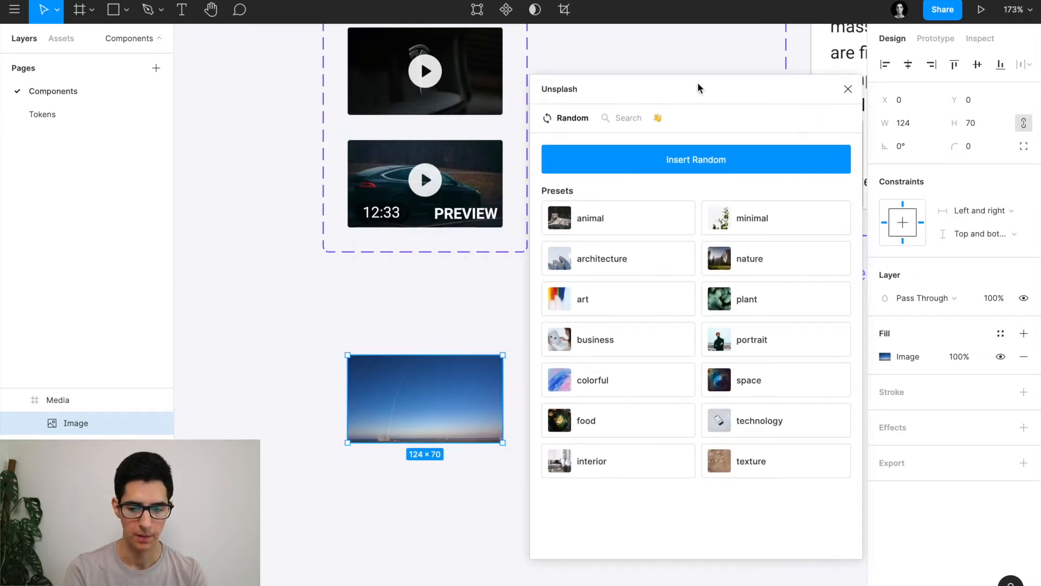
click(634, 124)
click(611, 166)
text(tesla)
key(Return)
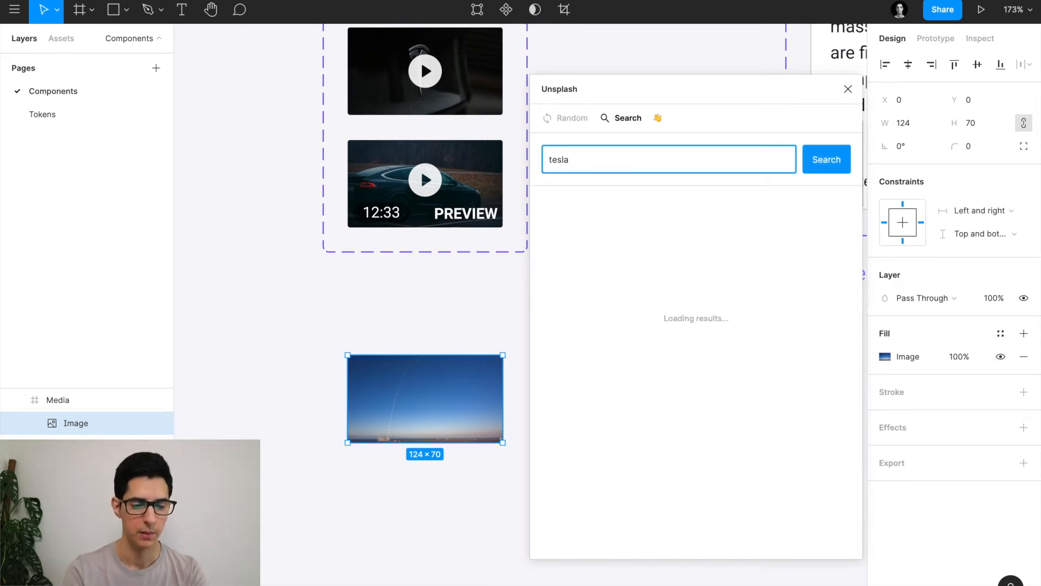
scroll(372, 241, up, 3)
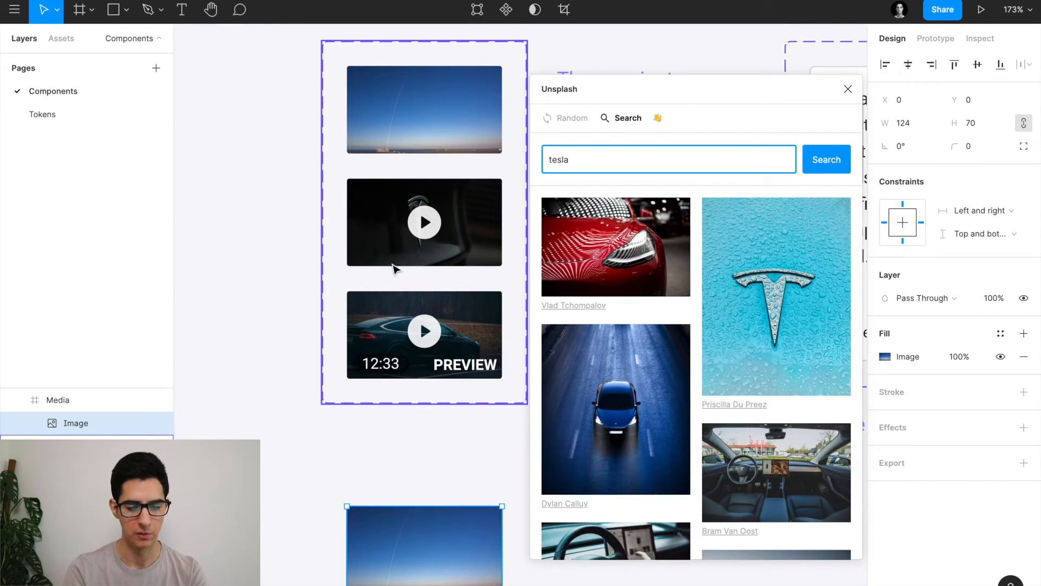
click(848, 89)
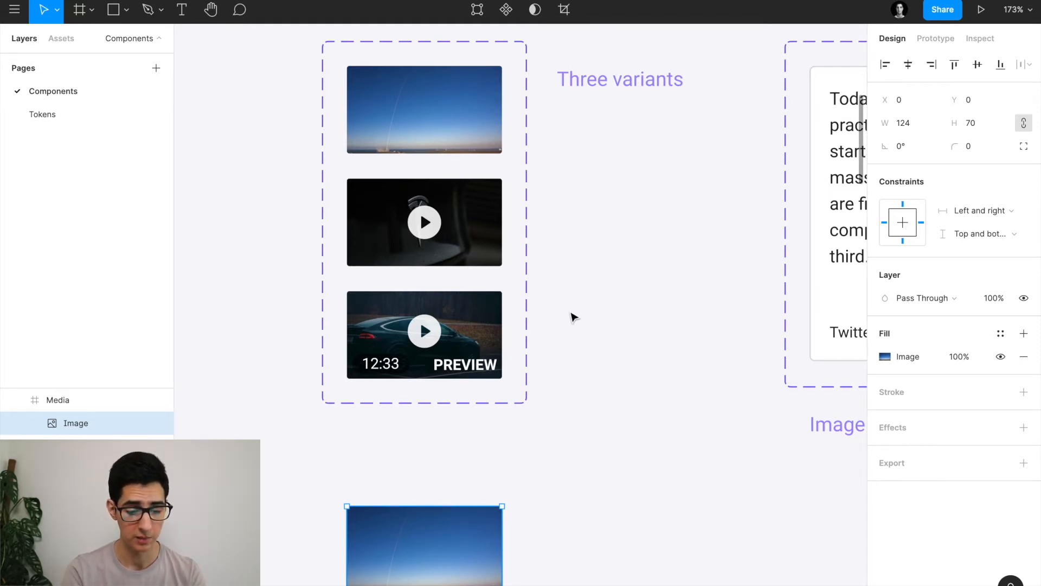
scroll(573, 314, down, 5)
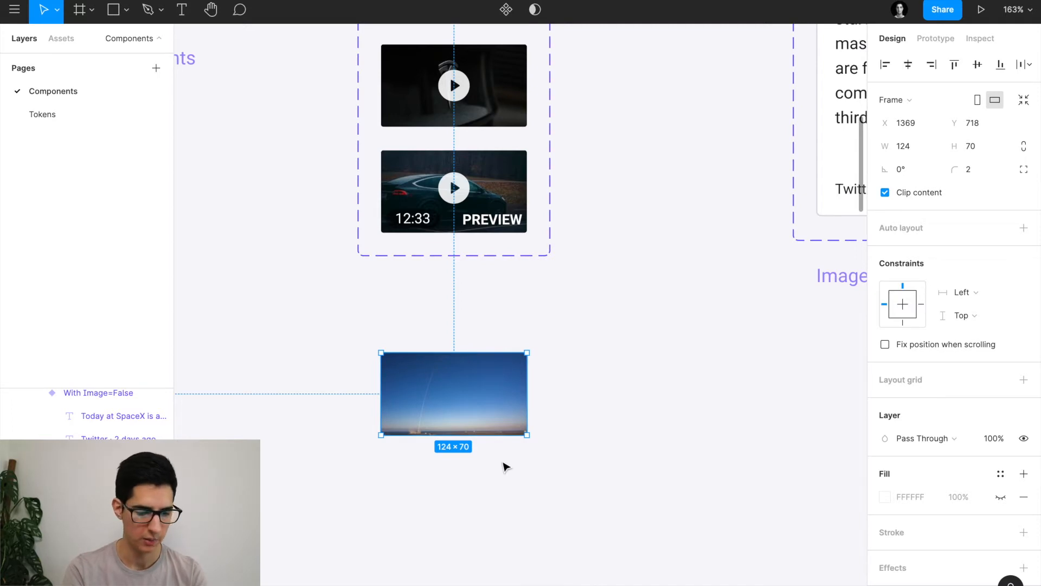
click(505, 467)
click(458, 400)
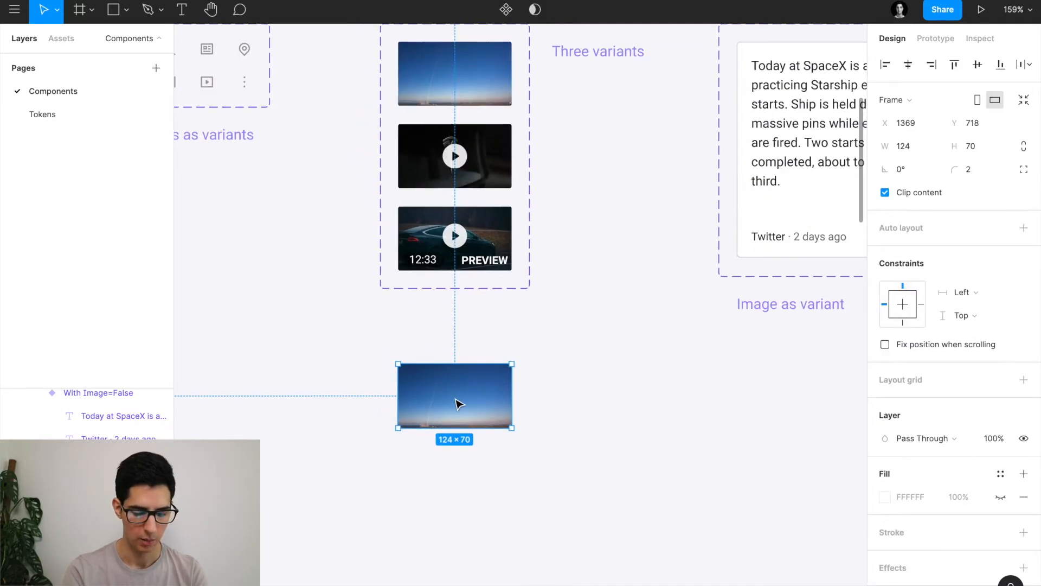
key(ctrl+alt+k)
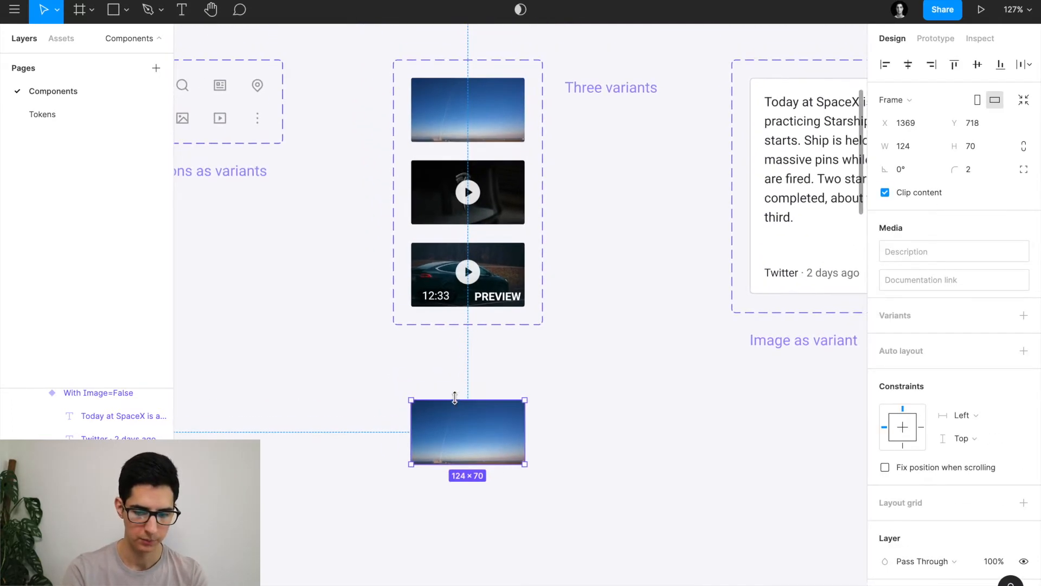
click(1023, 315)
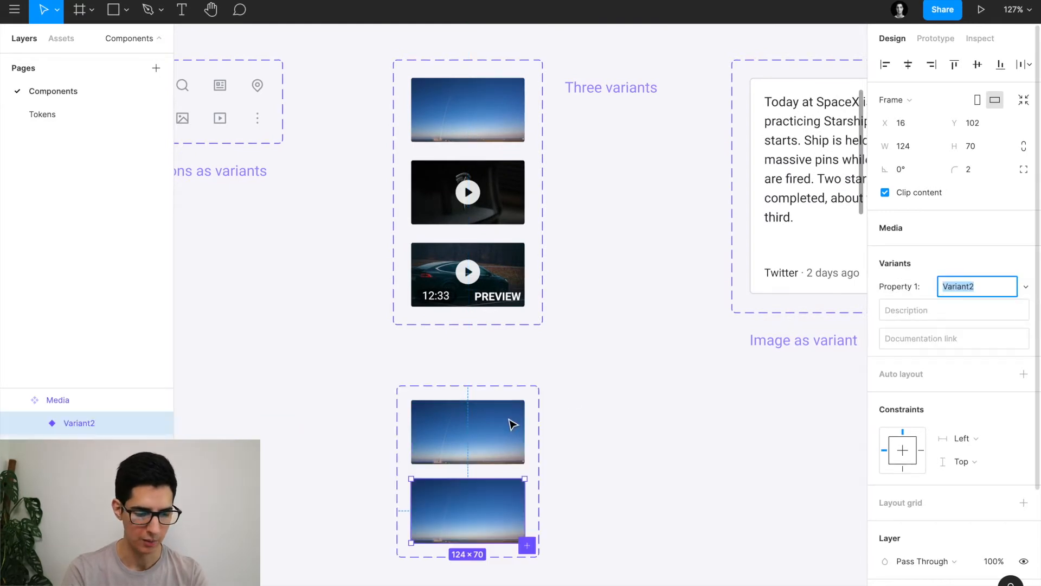
scroll(511, 423, down, 3)
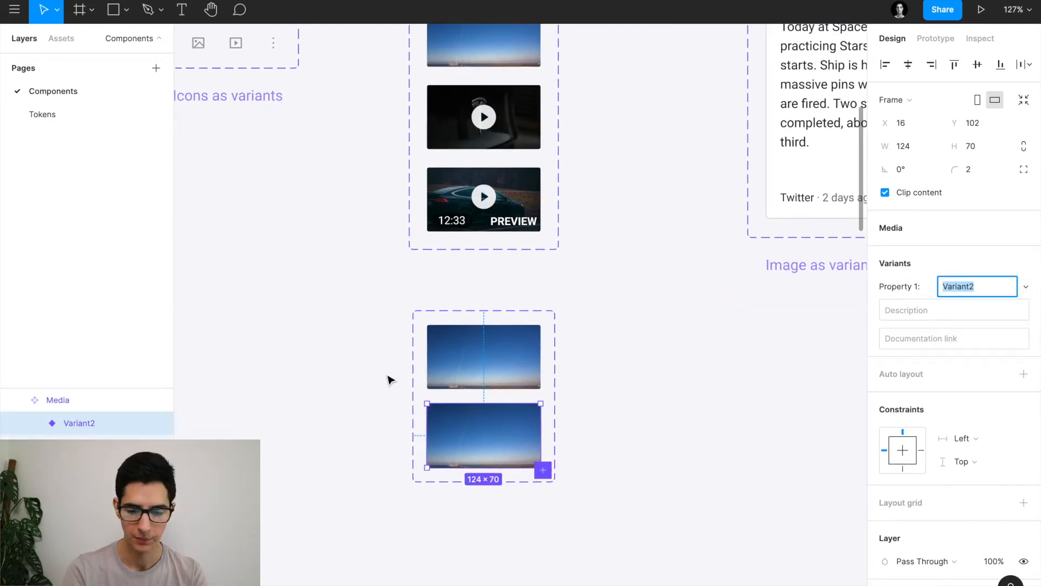
click(492, 312)
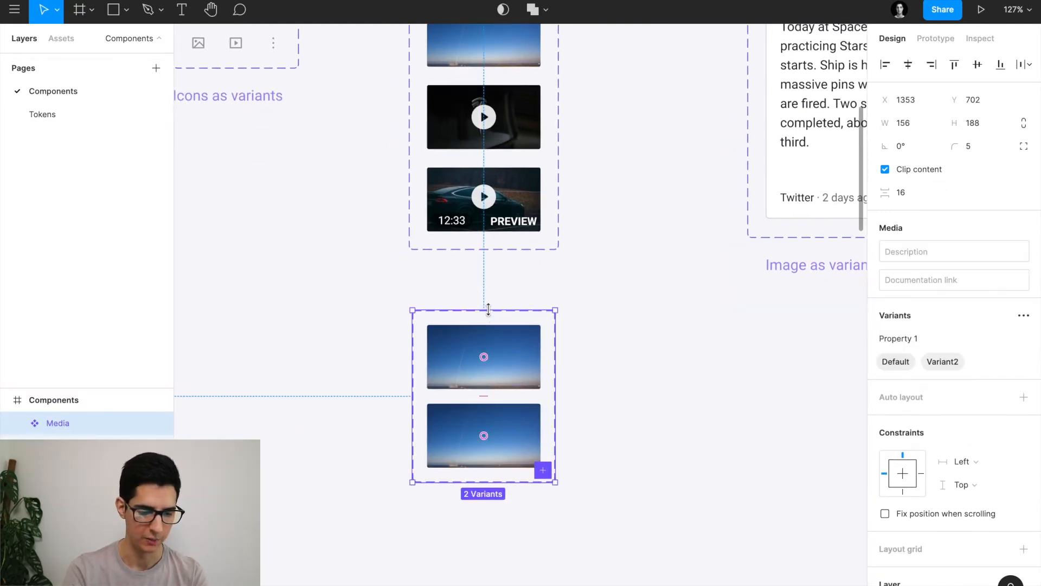
click(515, 367)
click(524, 313)
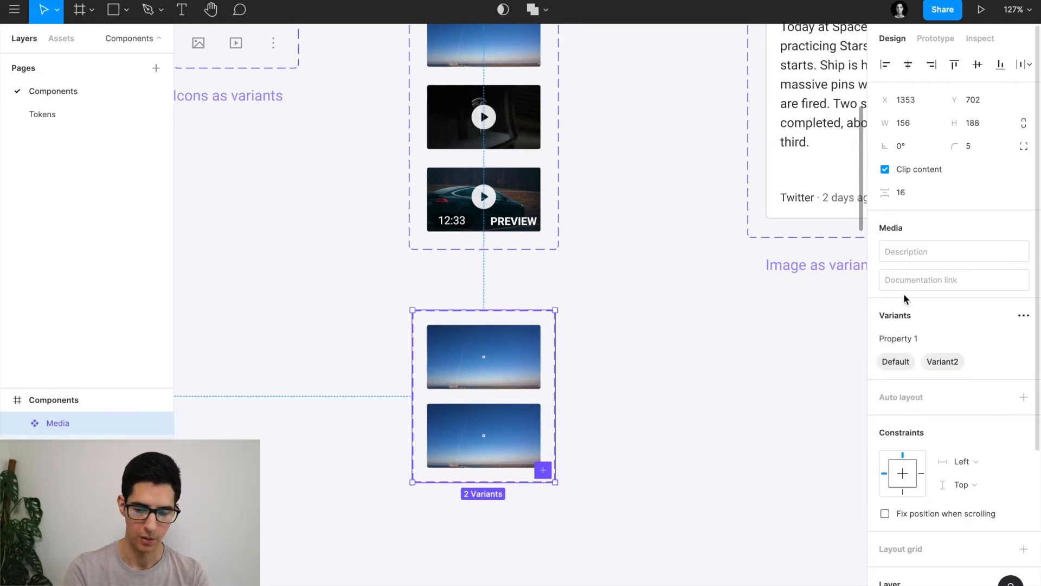
click(911, 339)
key(ctrl+a)
text(Type)
key(Return)
scroll(682, 308, up, 5)
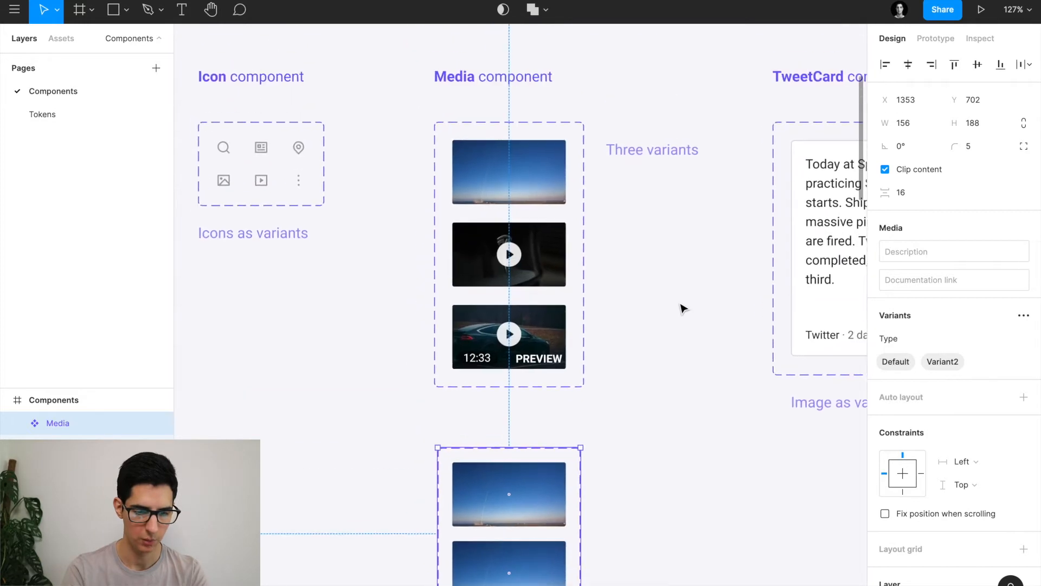
click(493, 122)
scroll(548, 332, down, 4)
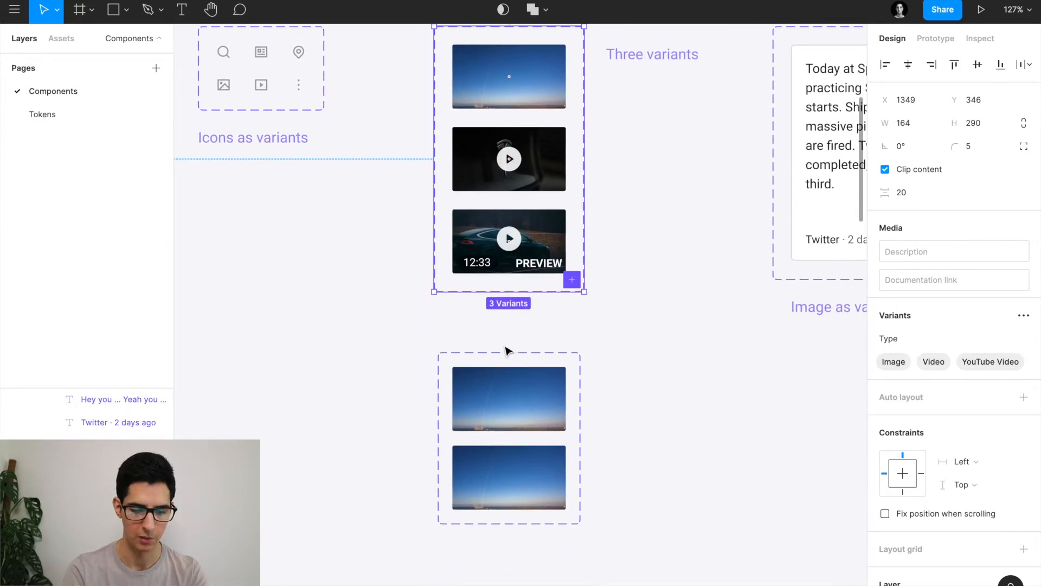
click(504, 353)
click(500, 359)
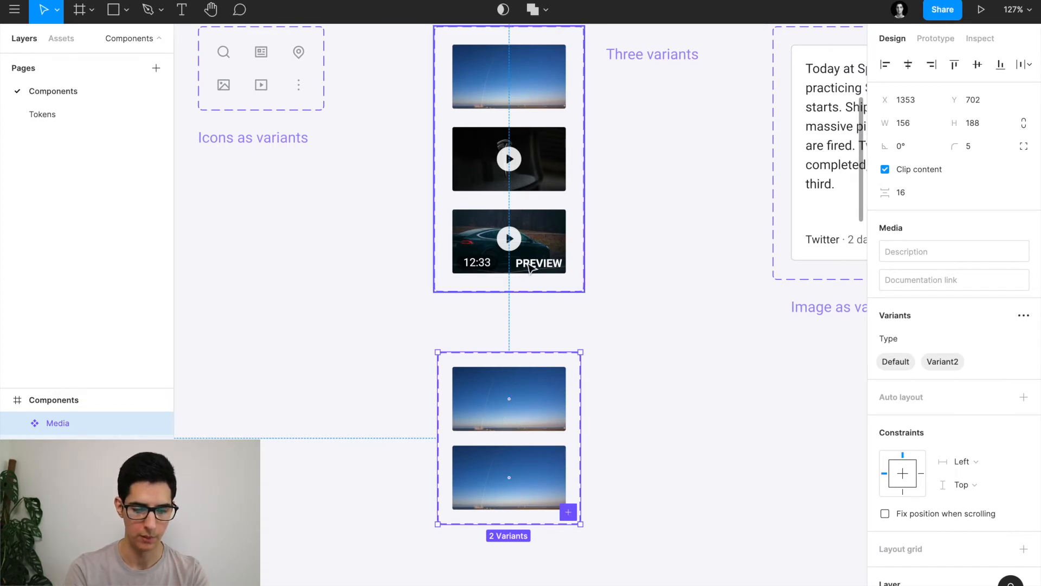
scroll(534, 223, up, 5)
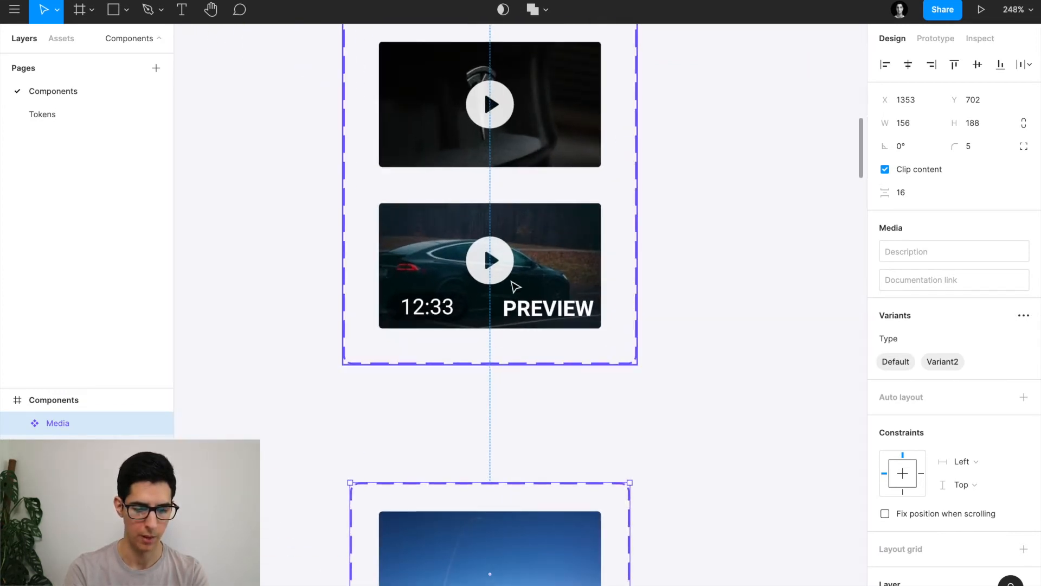
scroll(516, 287, down, 3)
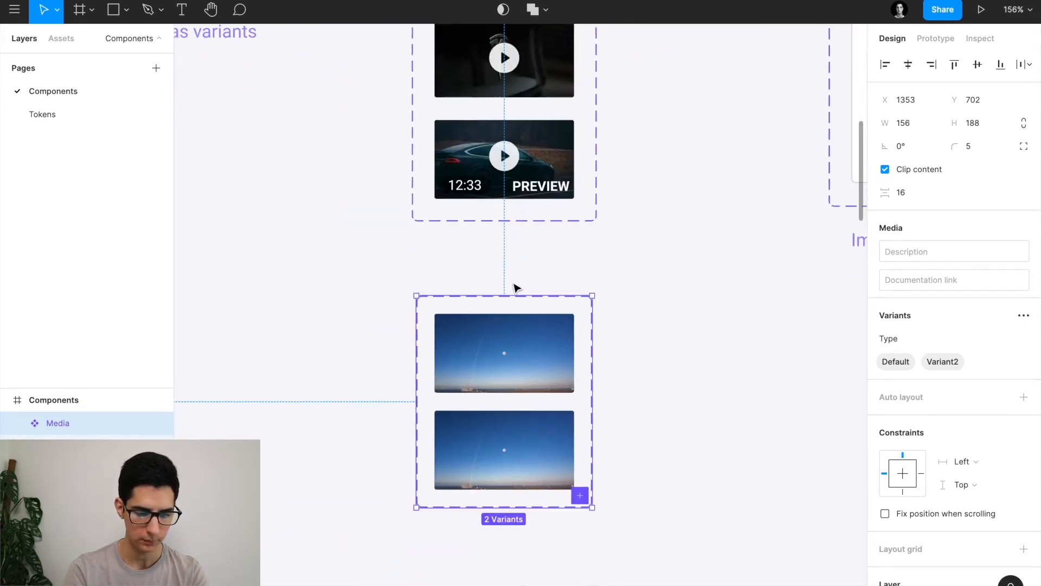
click(472, 346)
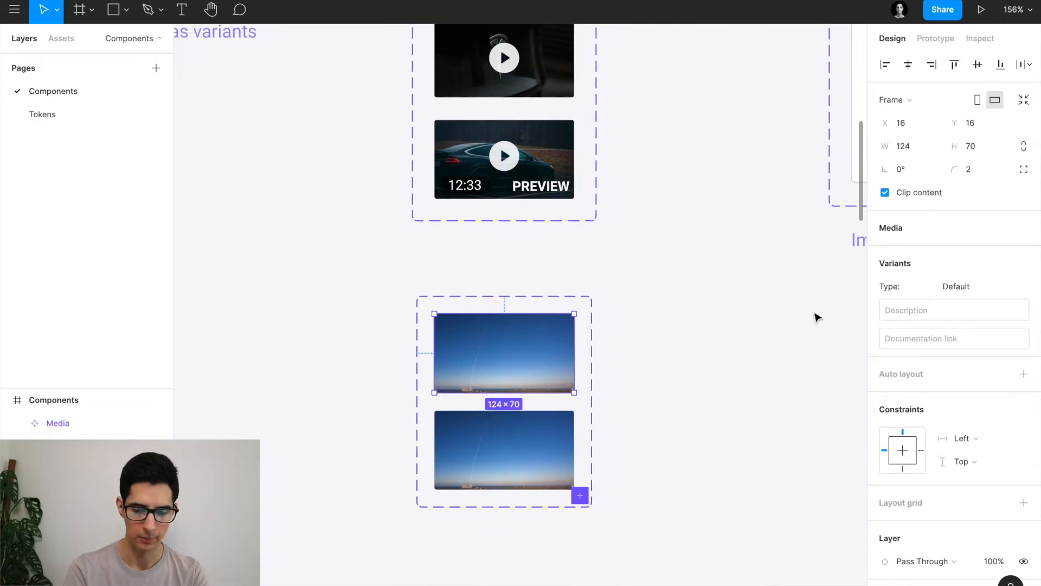
Set the first Media variant's Type to 'Image'.
click(975, 285)
text(I)
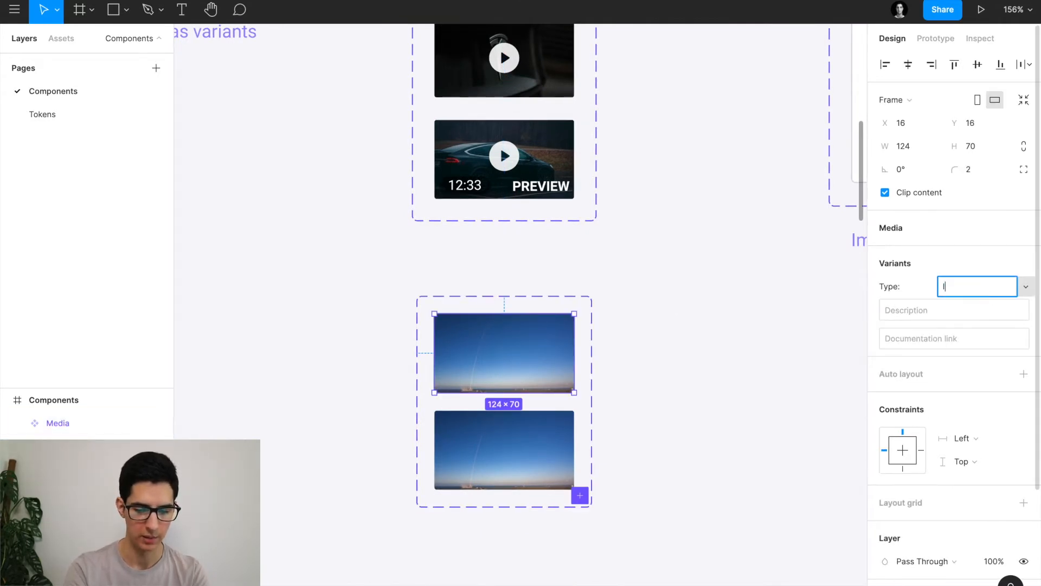
text(mage)
key(Return)
Name the second variant's Type 'YouTube Video', fixing a typo, then go to the browser.
click(548, 457)
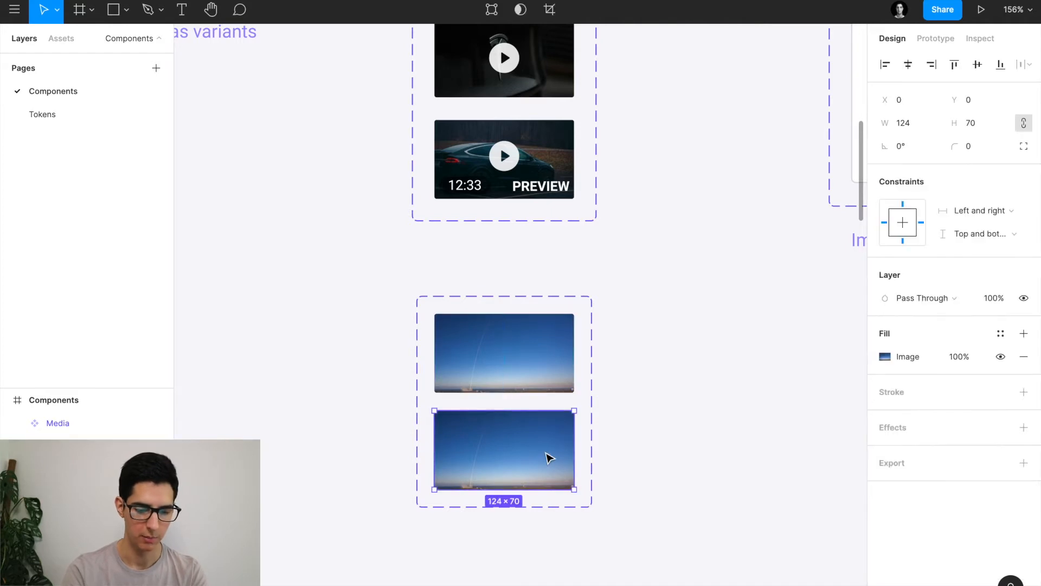
click(98, 446)
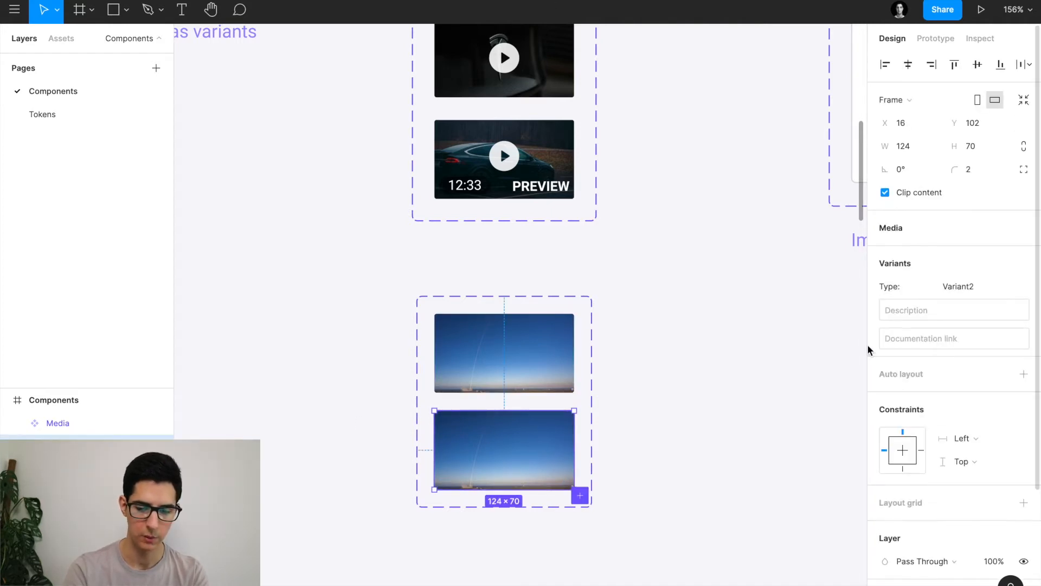
click(967, 288)
text(YouTube Videp)
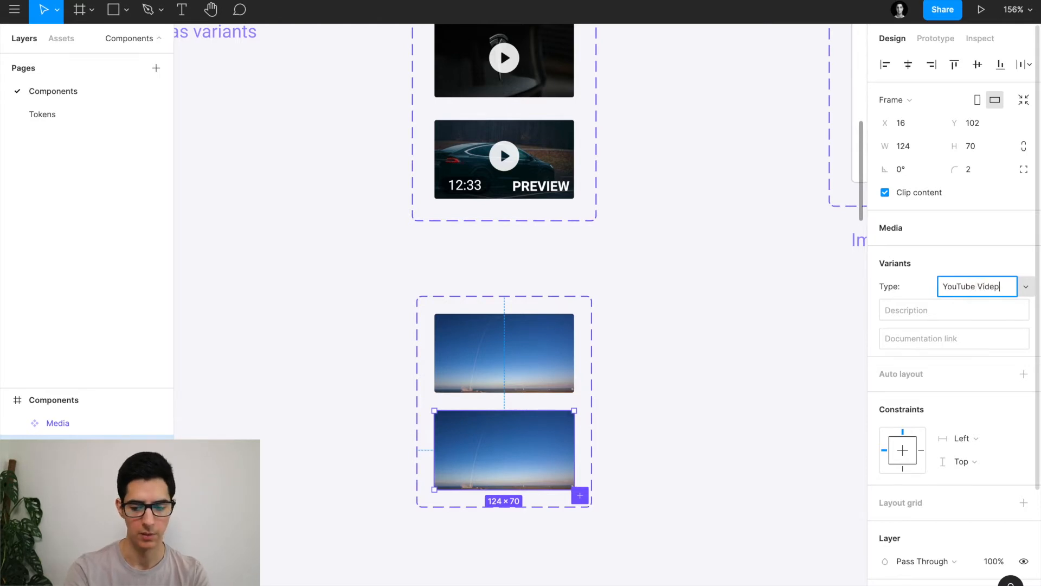
key(Return)
click(1011, 287)
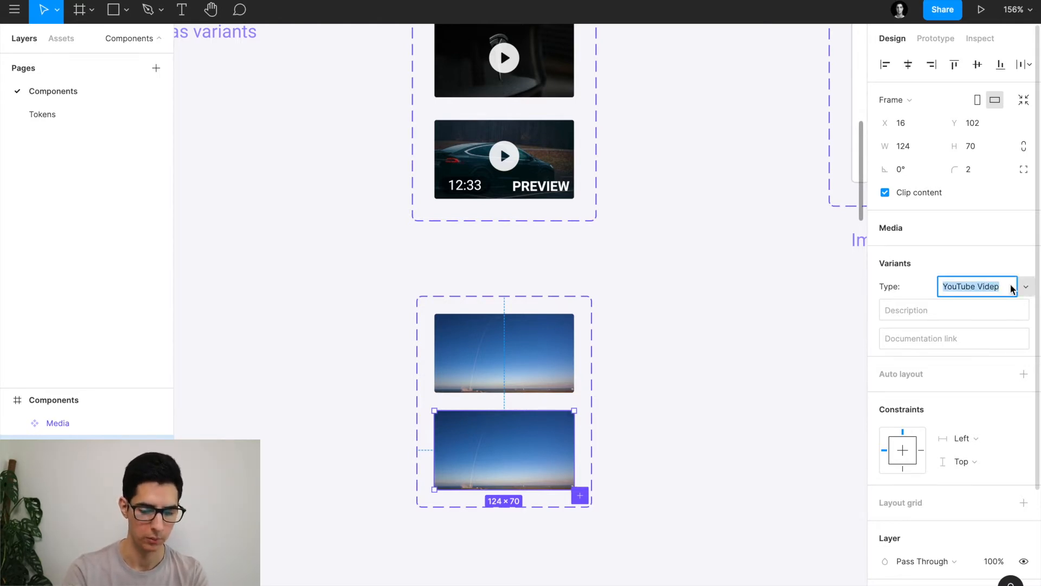
click(1012, 288)
key(Return)
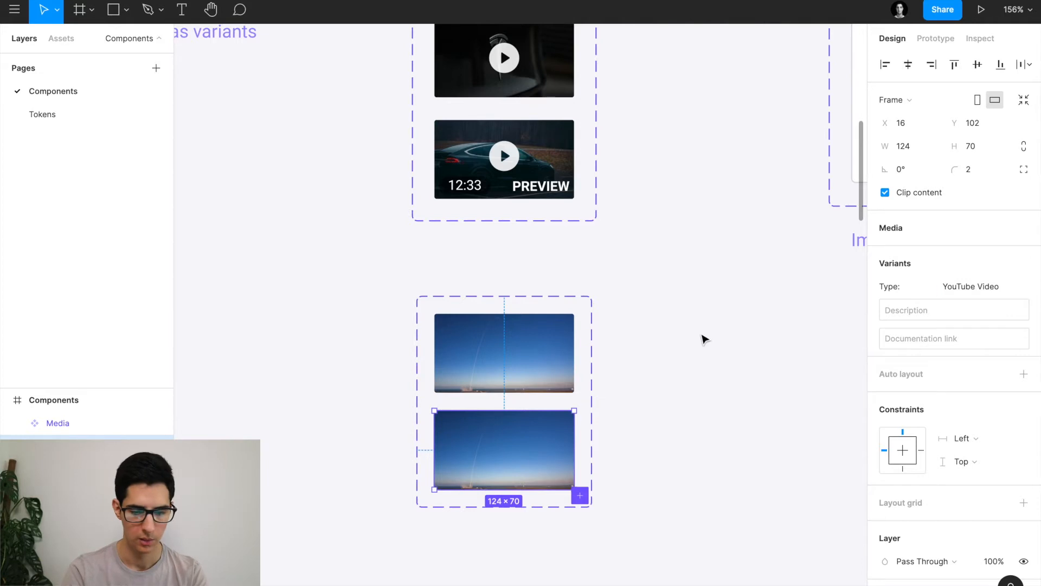
scroll(615, 363, down, 2)
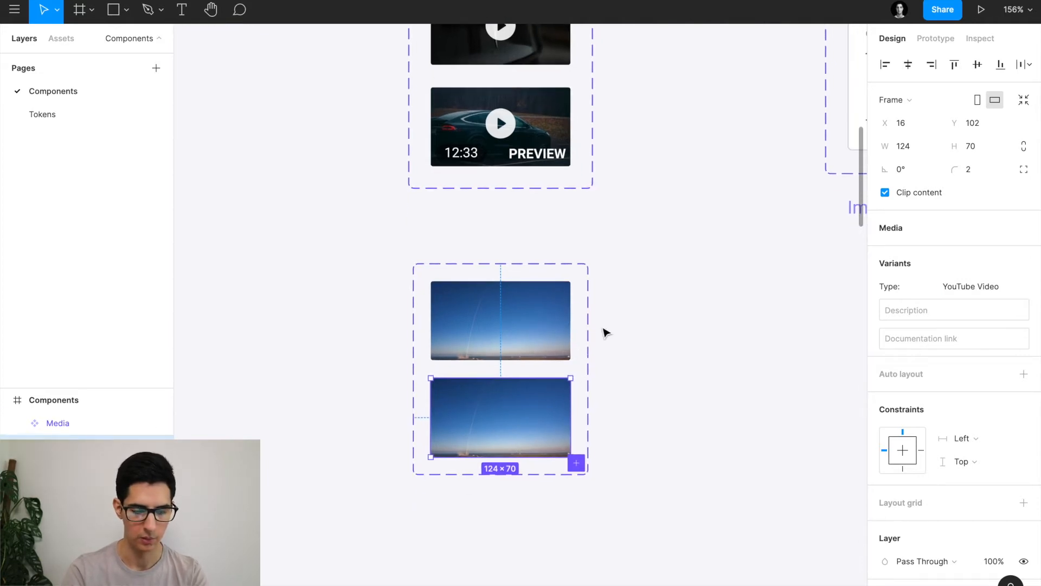
scroll(611, 396, up, 2)
scroll(611, 395, down, 3)
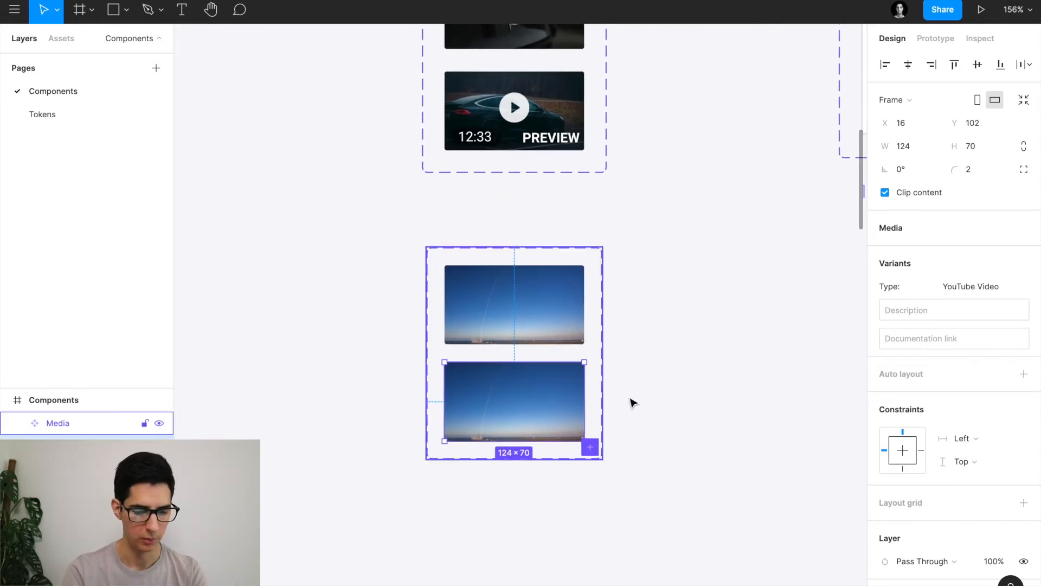
key(super+Tab)
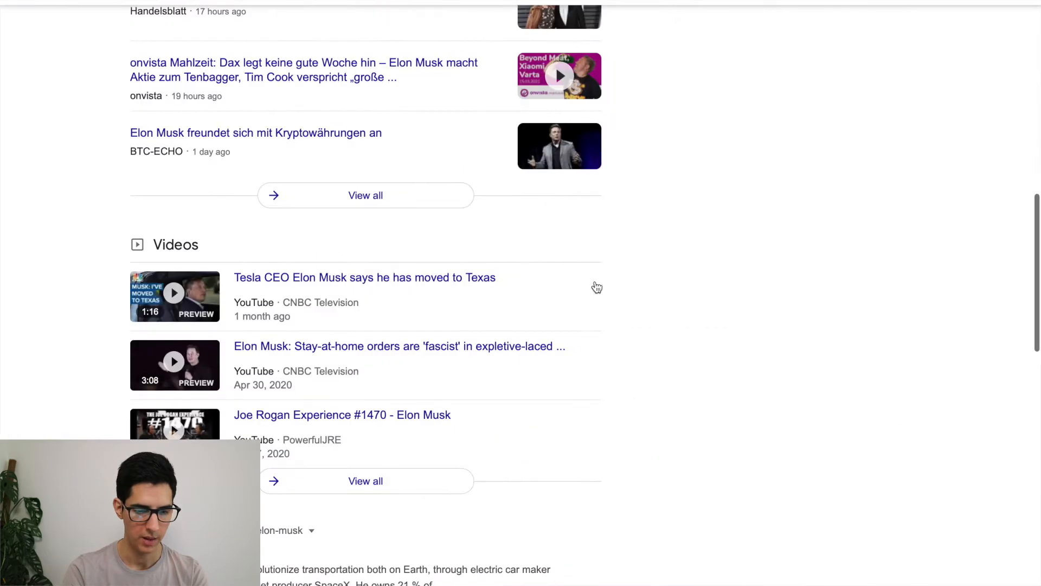
Search Remix Icon for 'play' and copy the play-circle-fill icon as SVG.
click(633, 32)
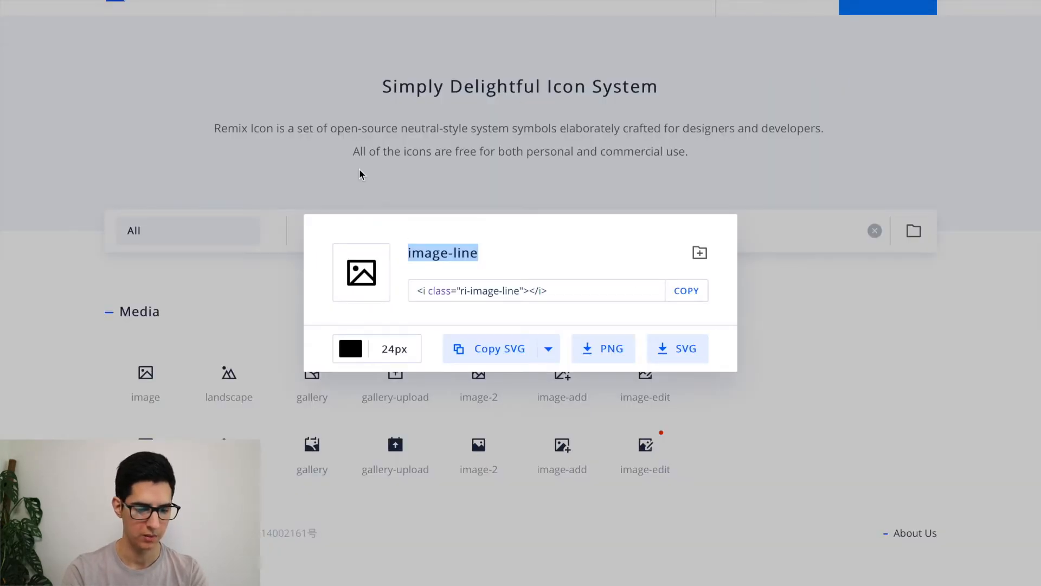
click(360, 173)
double_click(372, 227)
text(play)
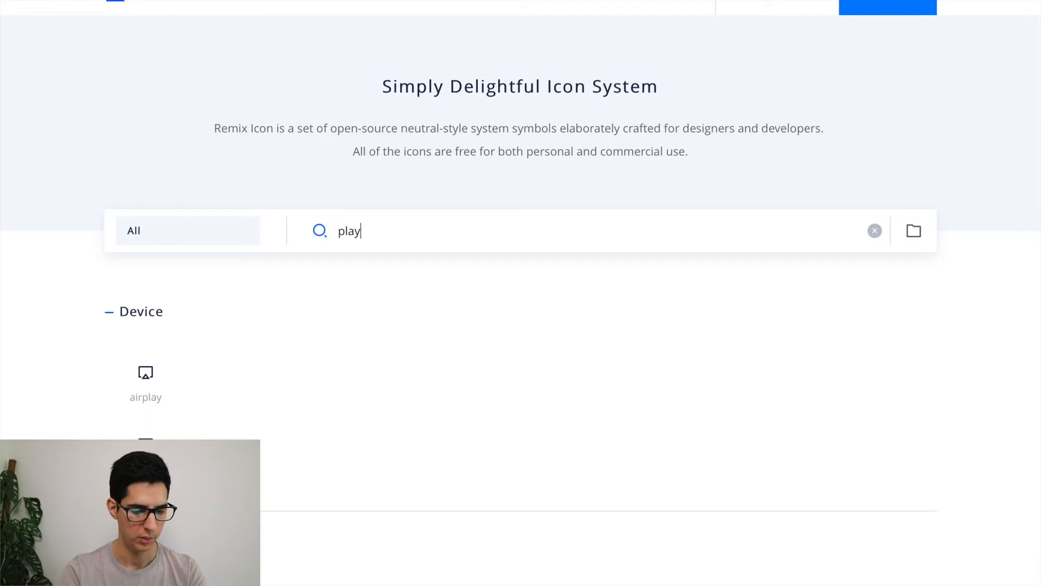
scroll(354, 375, down, 7)
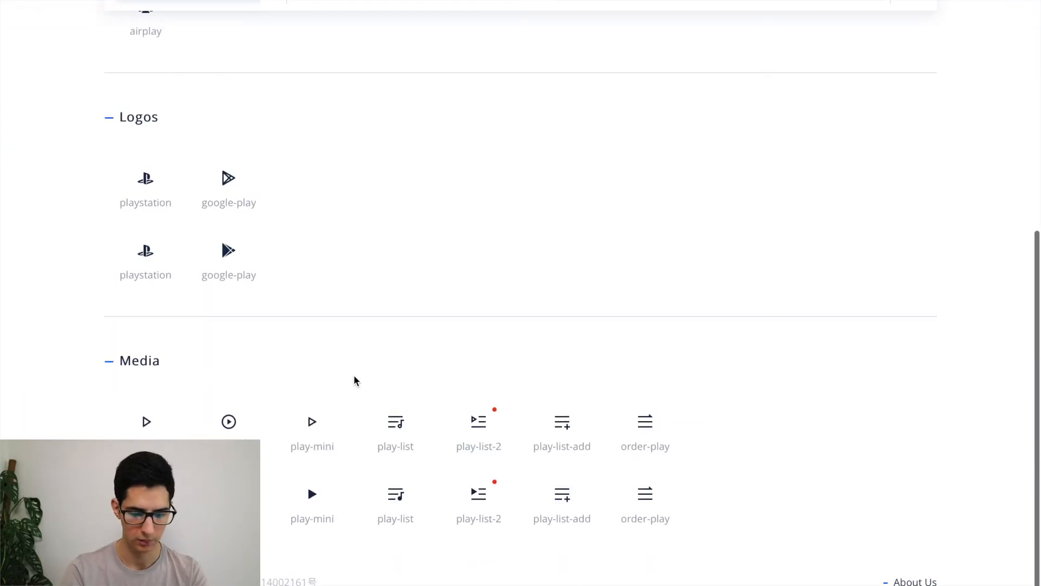
click(228, 489)
click(492, 353)
key(super+Tab)
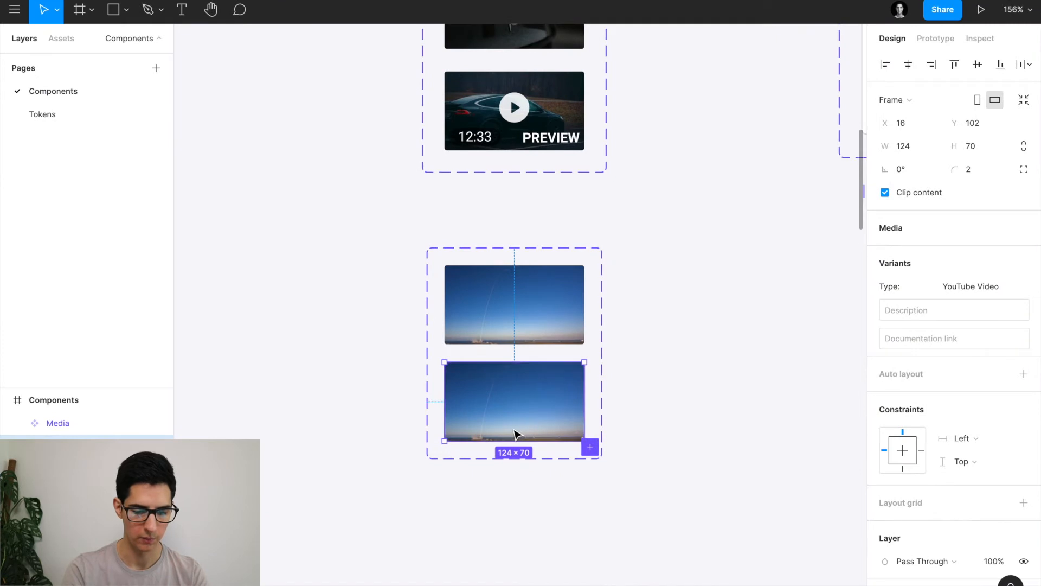
Paste the play icon onto the YouTube Video image and resize it to 32×32.
scroll(524, 401, up, 5)
click(517, 399)
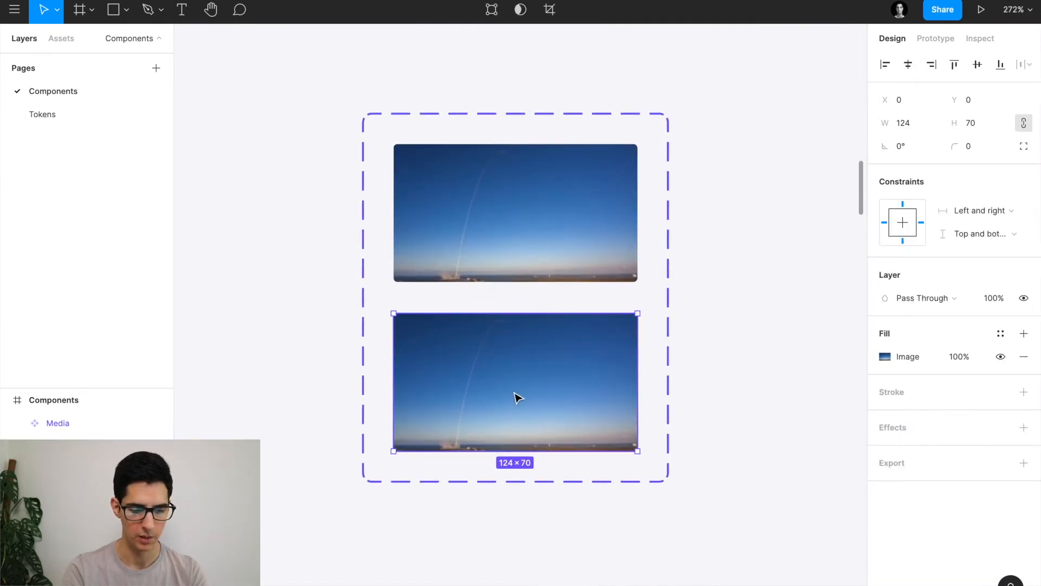
key(super+v)
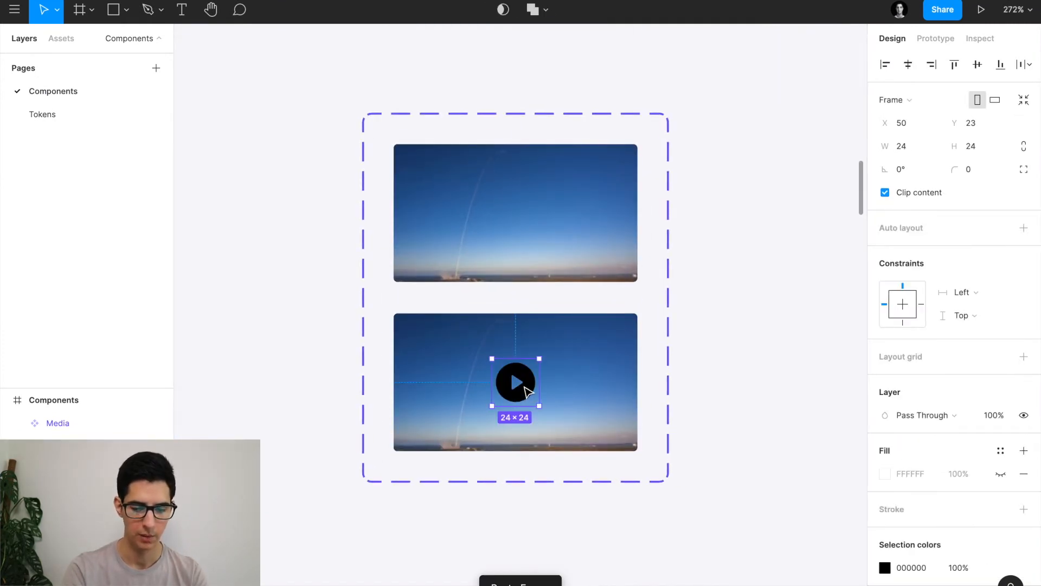
drag(541, 409, 545, 413)
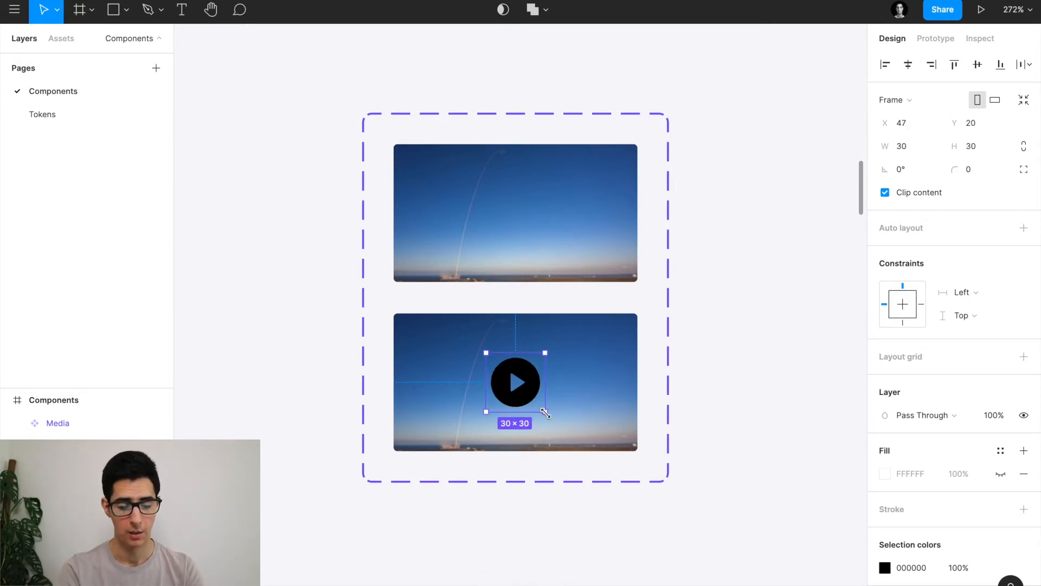
drag(547, 413, 547, 414)
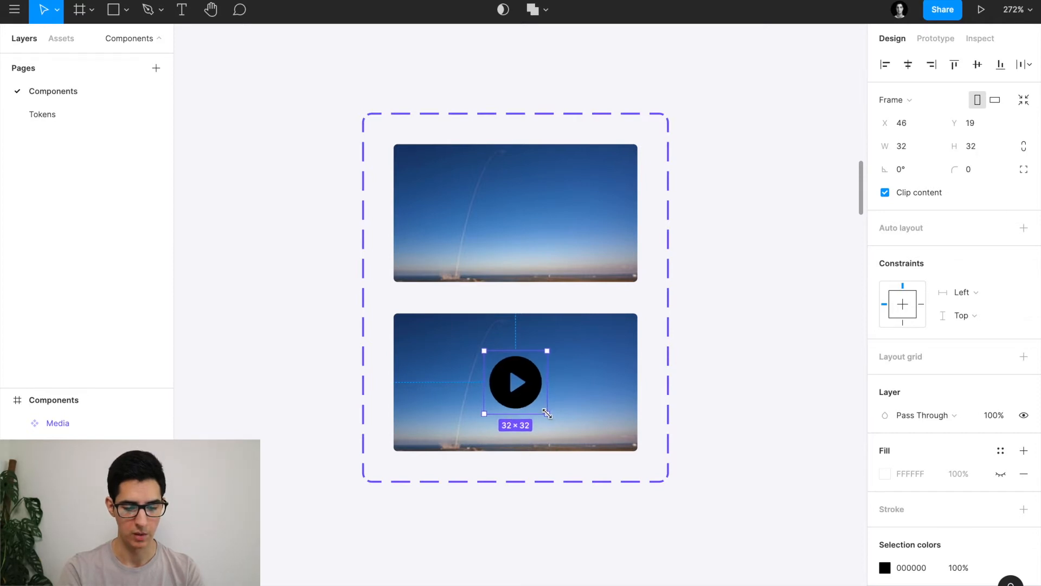
drag(548, 414, 546, 413)
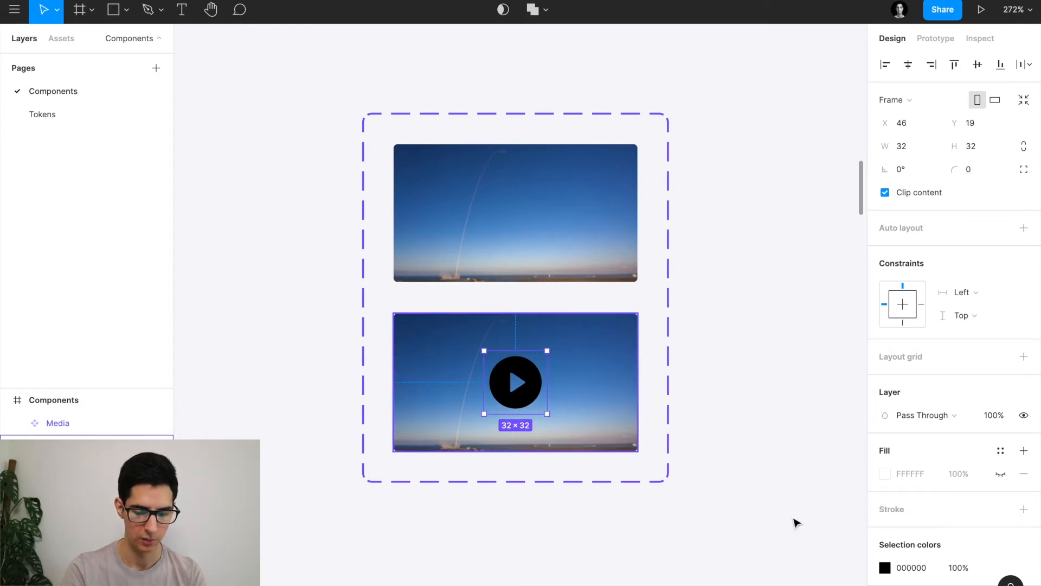
Colour the play icon FFFFFF at 80% opacity.
click(911, 568)
text(fff)
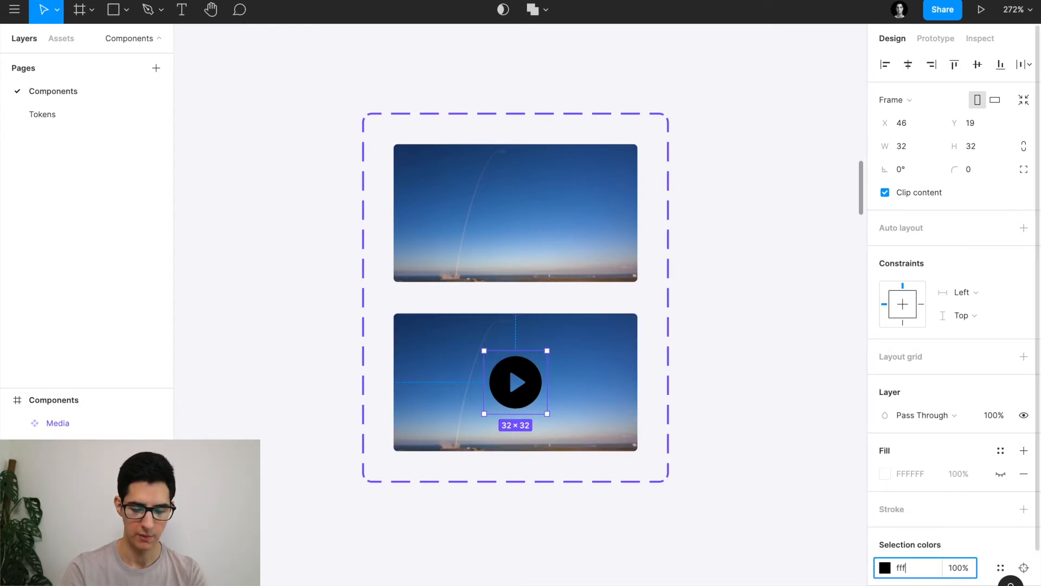
key(Return)
scroll(895, 504, down, 1)
click(952, 521)
text(8)
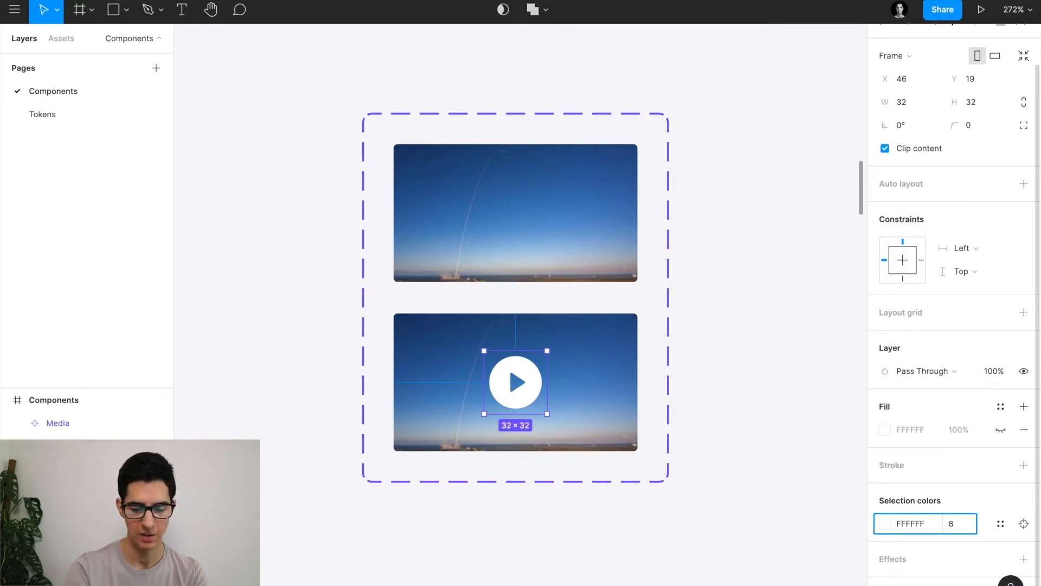
text(0)
key(Return)
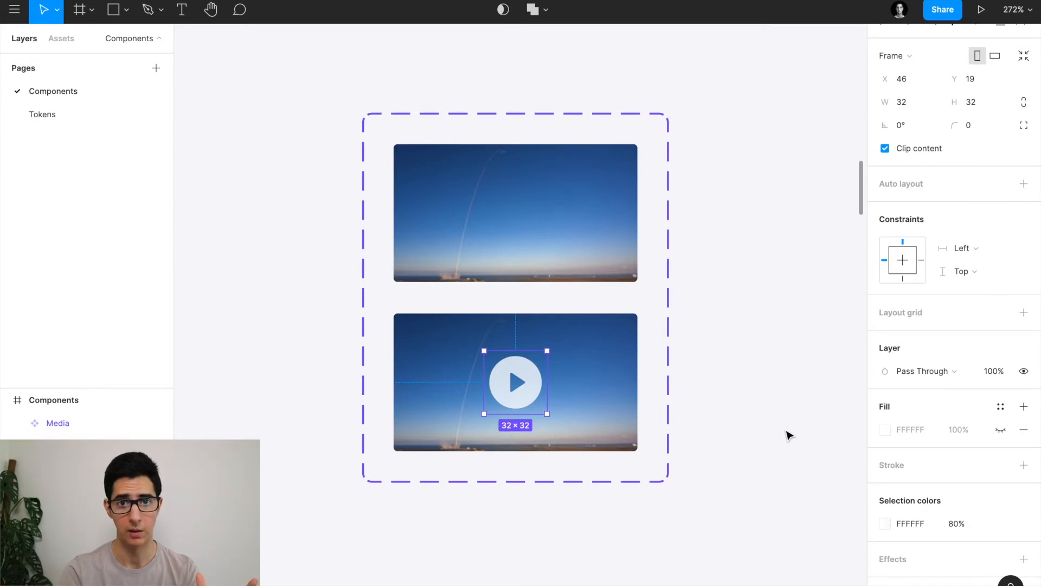
scroll(686, 383, down, 5)
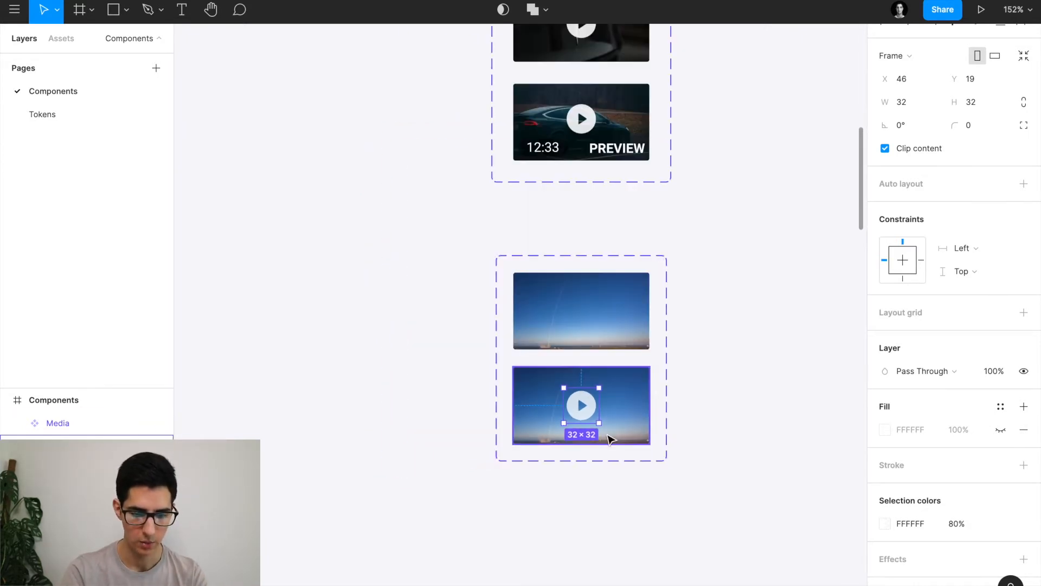
scroll(613, 433, right, 2)
scroll(646, 413, right, 2)
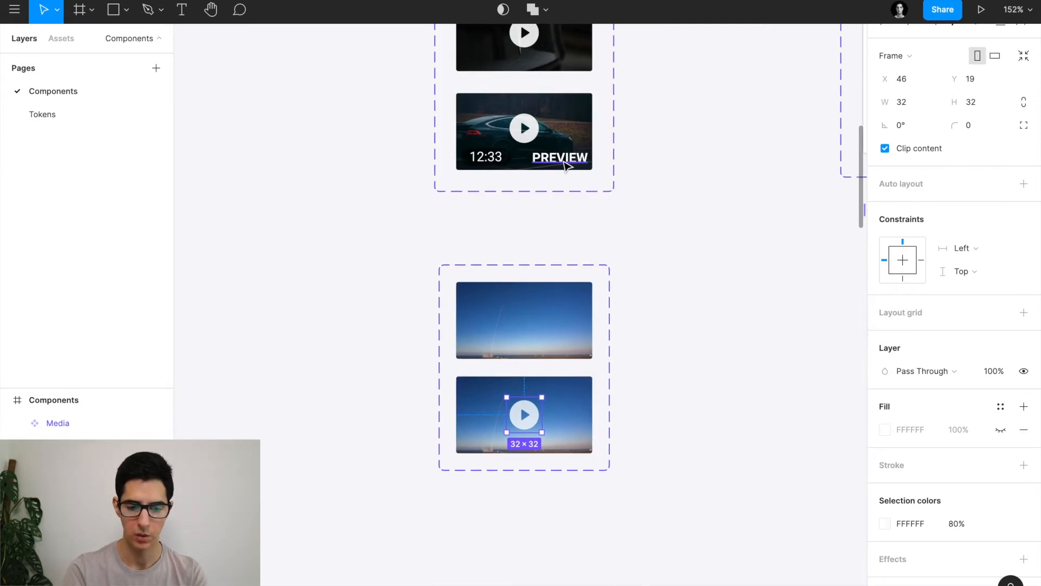
scroll(629, 419, down, 1)
scroll(629, 420, up, 4)
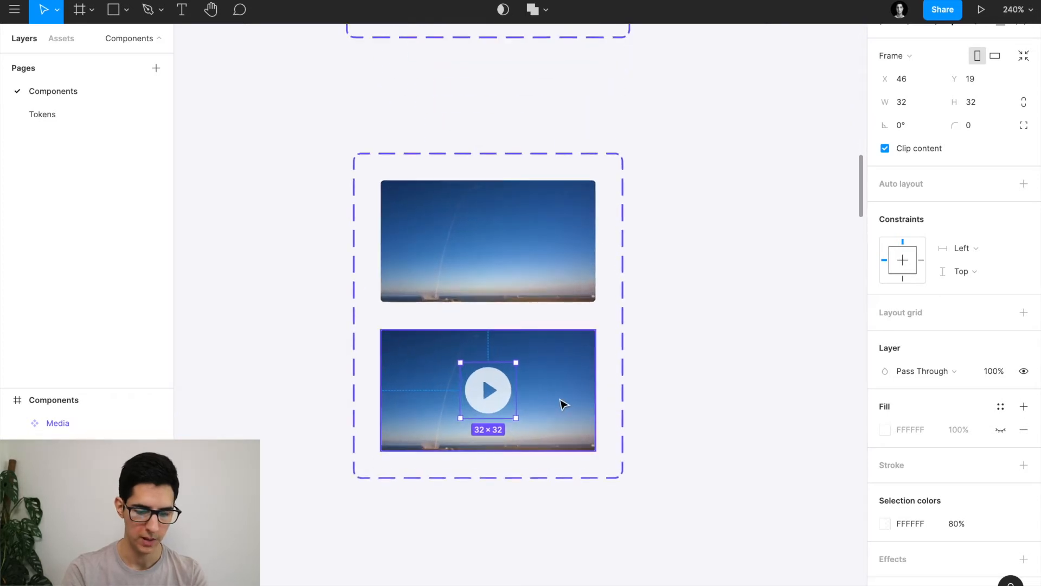
click(563, 404)
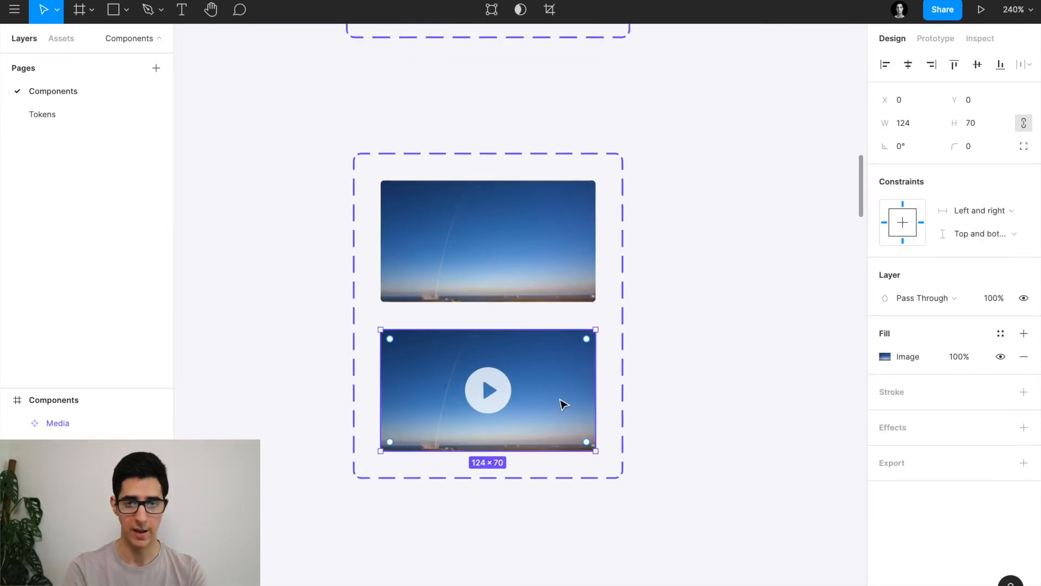
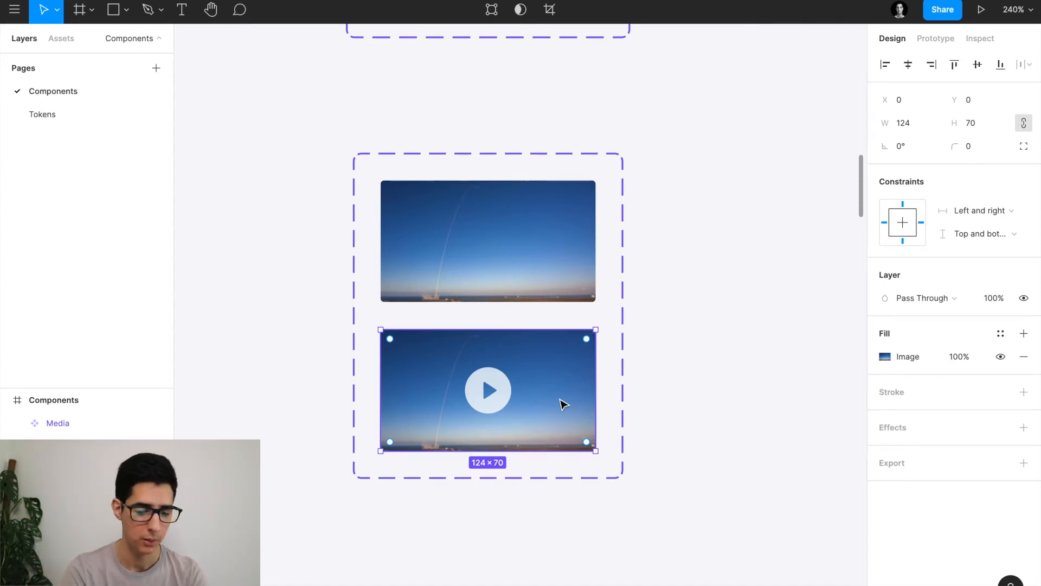
Add a linear gradient fill over the lower video image with both stops black.
click(1024, 333)
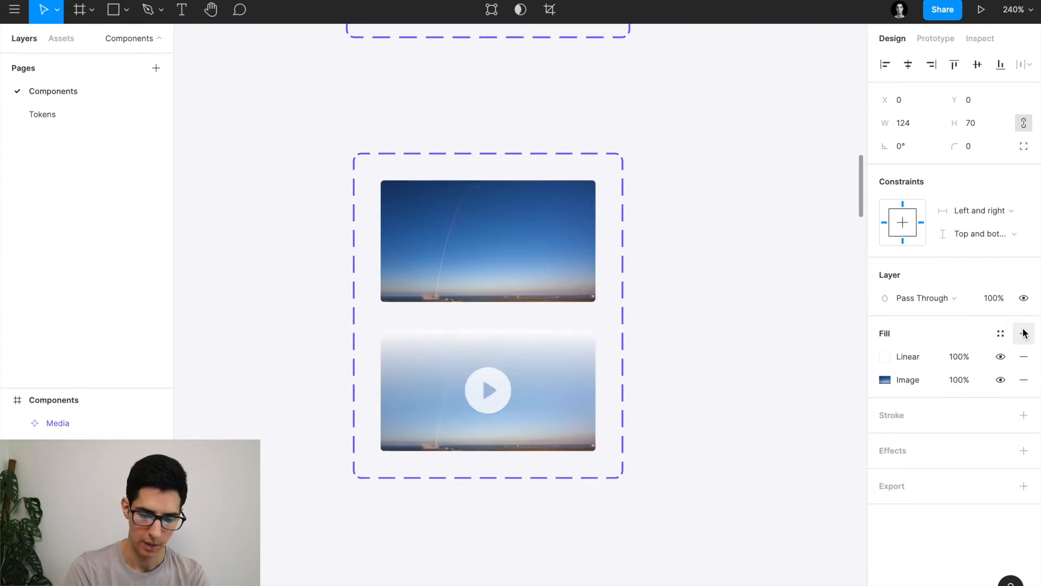
click(883, 355)
click(717, 190)
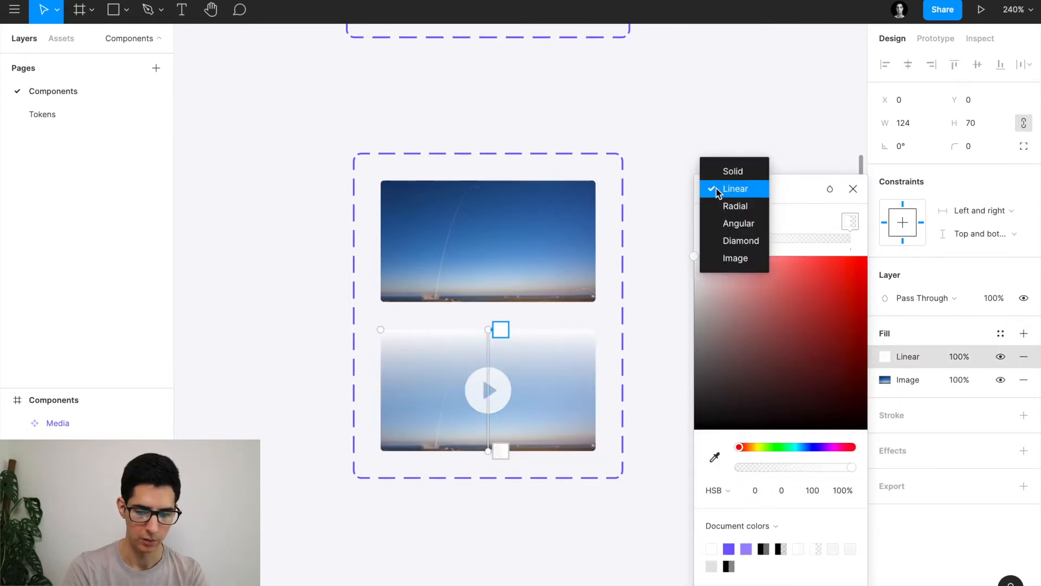
click(717, 189)
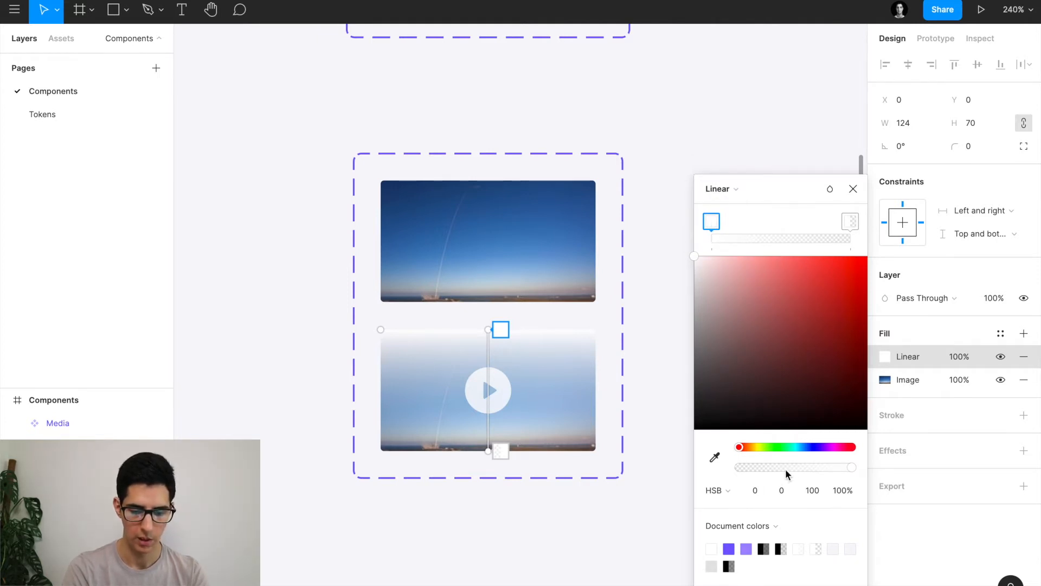
drag(803, 467, 728, 460)
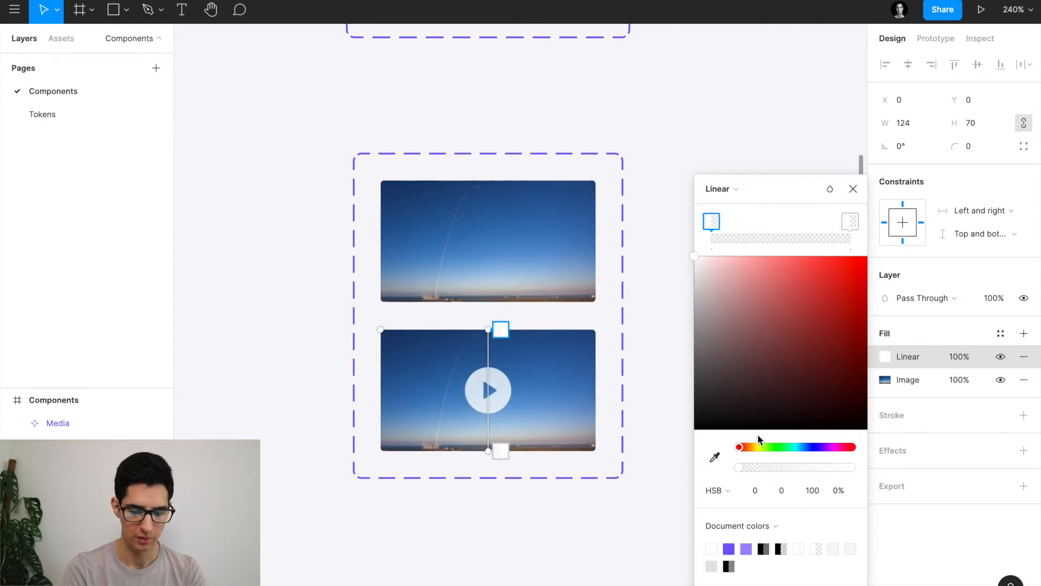
click(723, 309)
drag(699, 361, 615, 511)
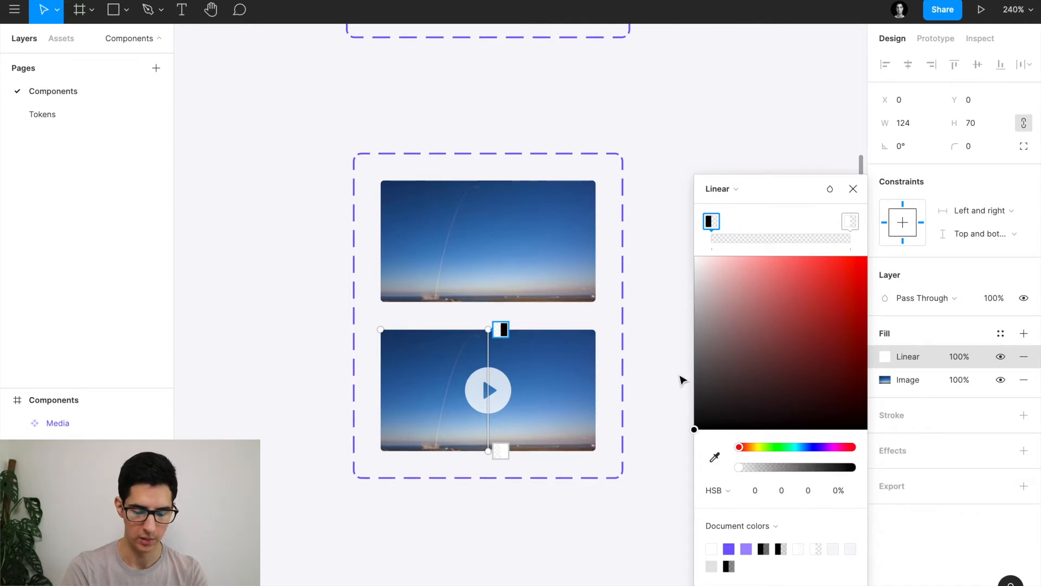
click(850, 220)
drag(765, 471, 900, 461)
click(733, 340)
drag(733, 343, 617, 526)
Set the bottom gradient stop to 50% opacity and the top stop to 10%.
click(844, 490)
text(50)
key(Return)
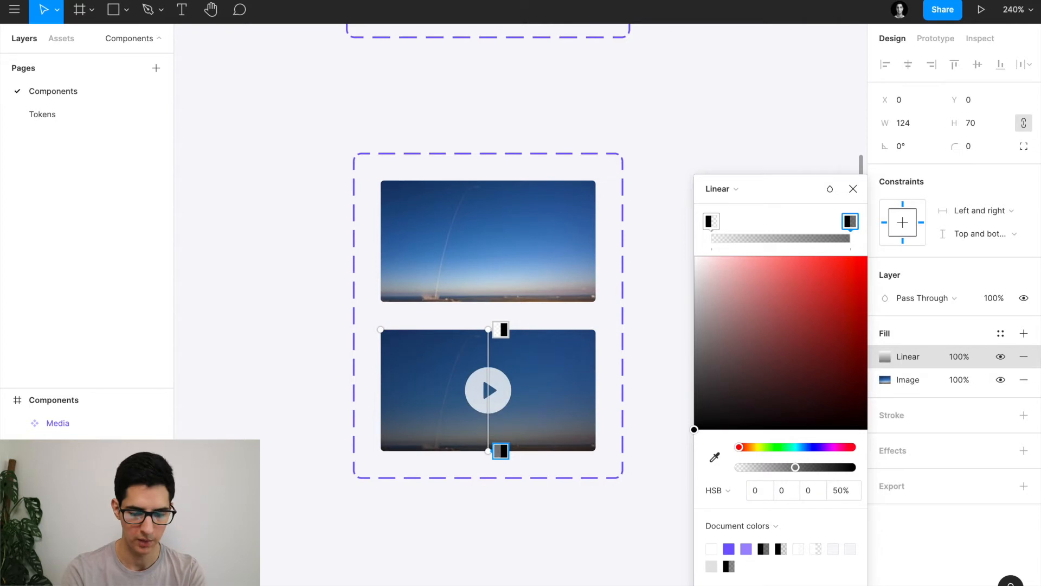
click(711, 222)
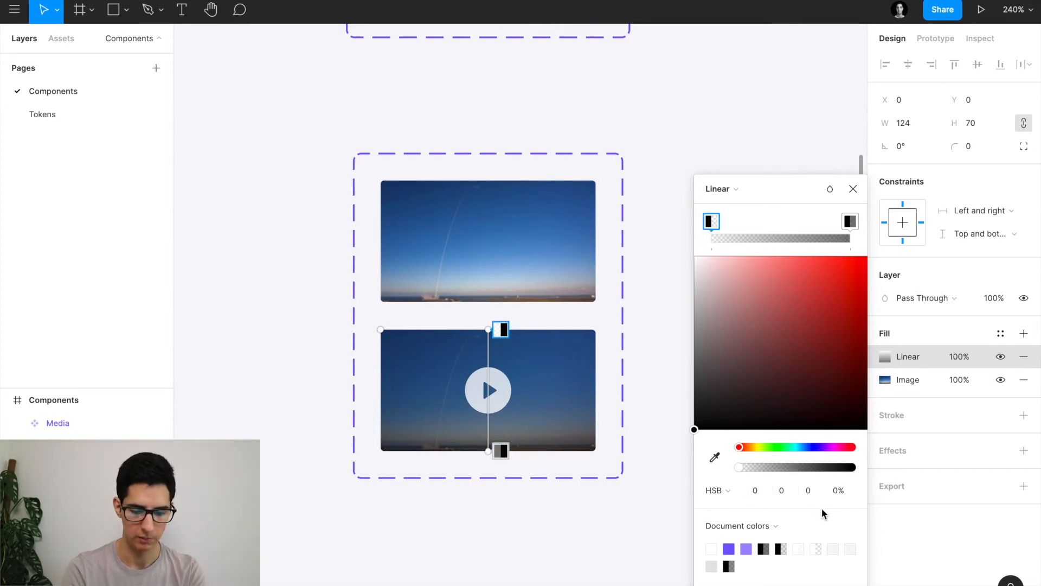
click(841, 491)
text(10)
key(Return)
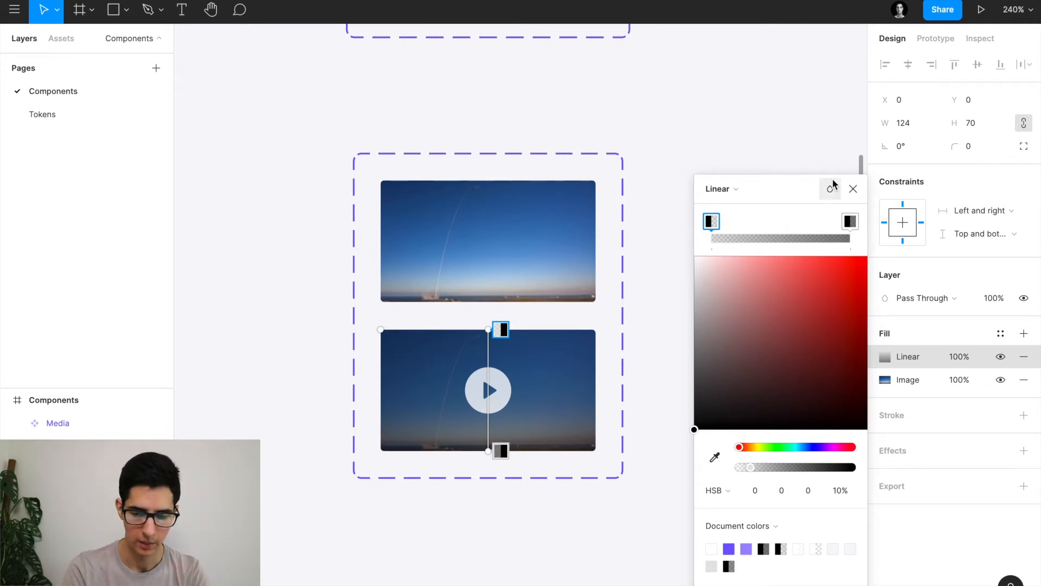
click(852, 188)
scroll(705, 398, down, 5)
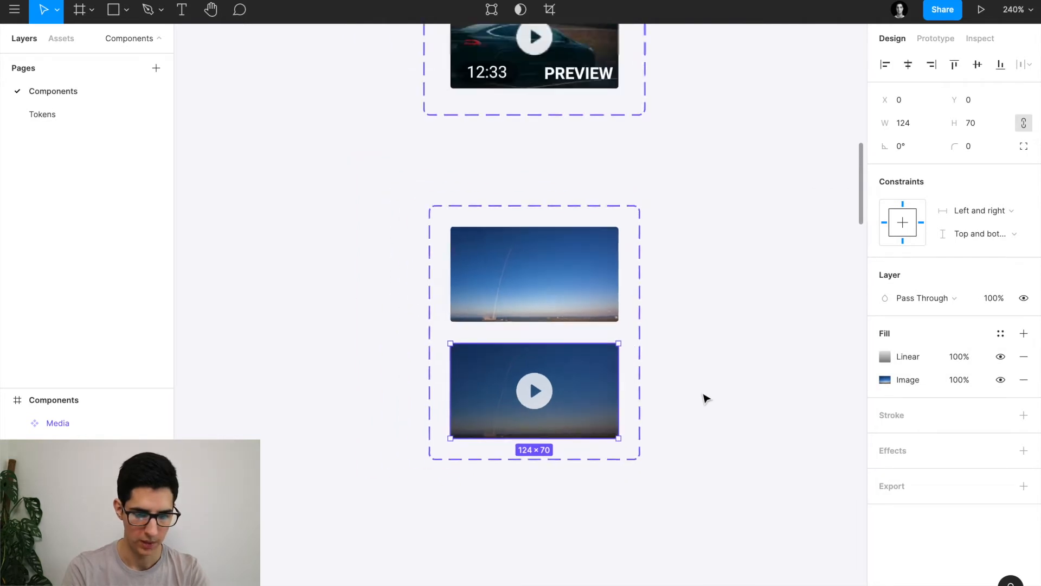
Check the reference 12:33 label, then add a 12:33 text layer on the lower video.
scroll(567, 205, up, 5)
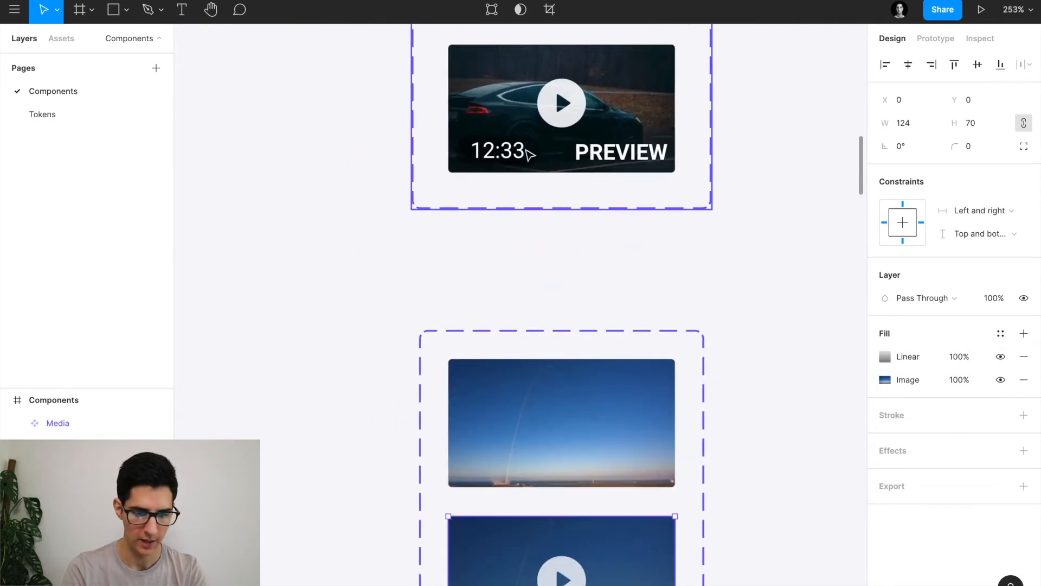
click(506, 151)
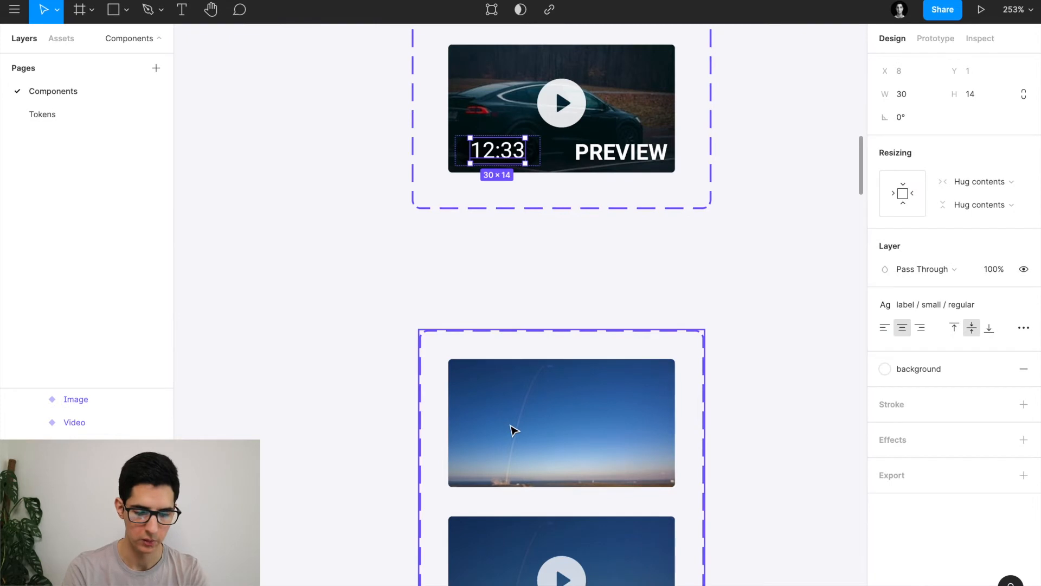
scroll(511, 428, down, 3)
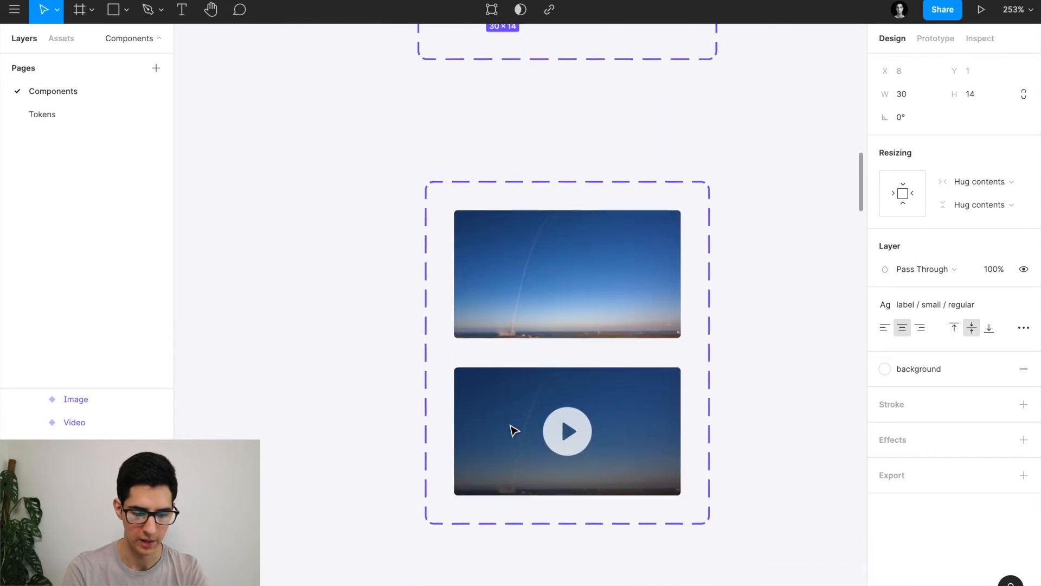
click(505, 480)
scroll(502, 479, up, 5)
key(t)
click(482, 465)
text(12:33)
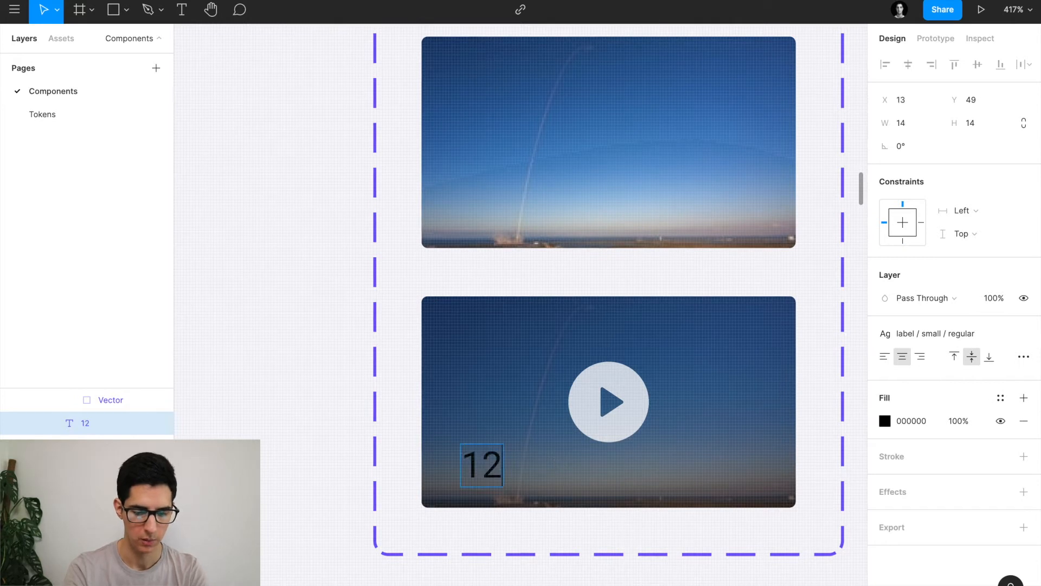
key(Escape)
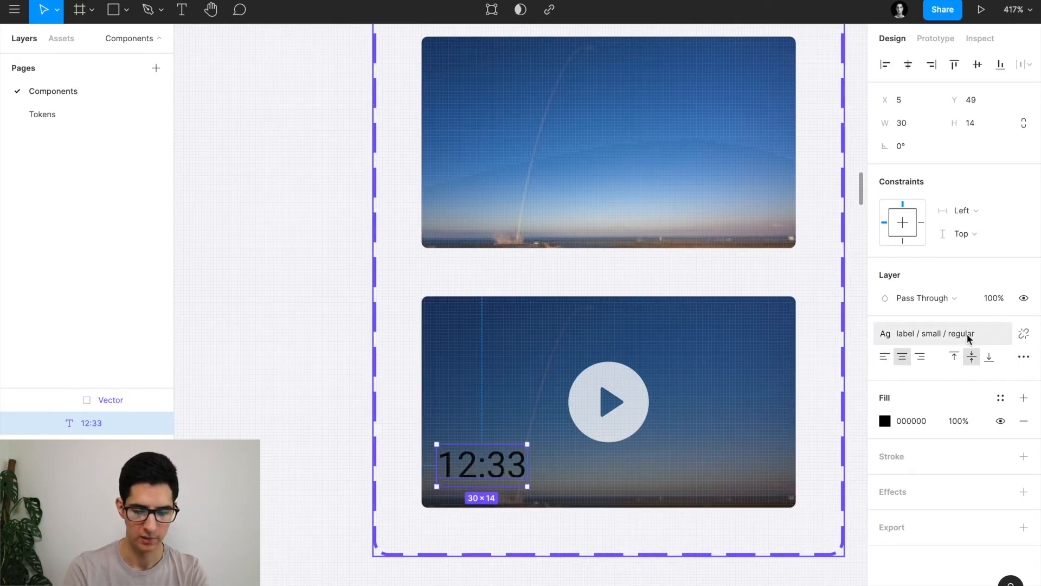
Give the 12:33 text the label/small/regular style and the white 'background' colour style.
click(955, 334)
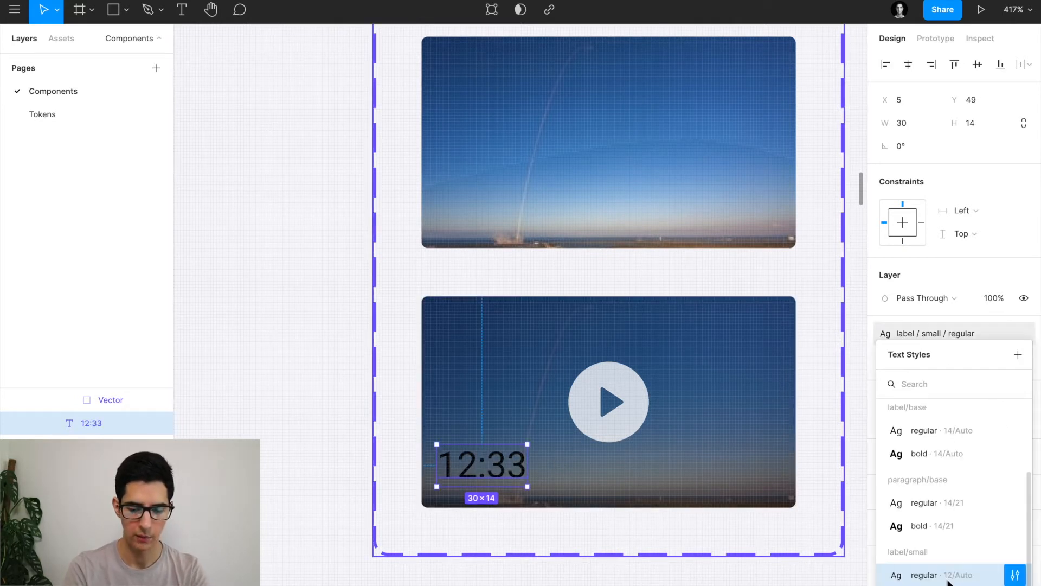
click(907, 332)
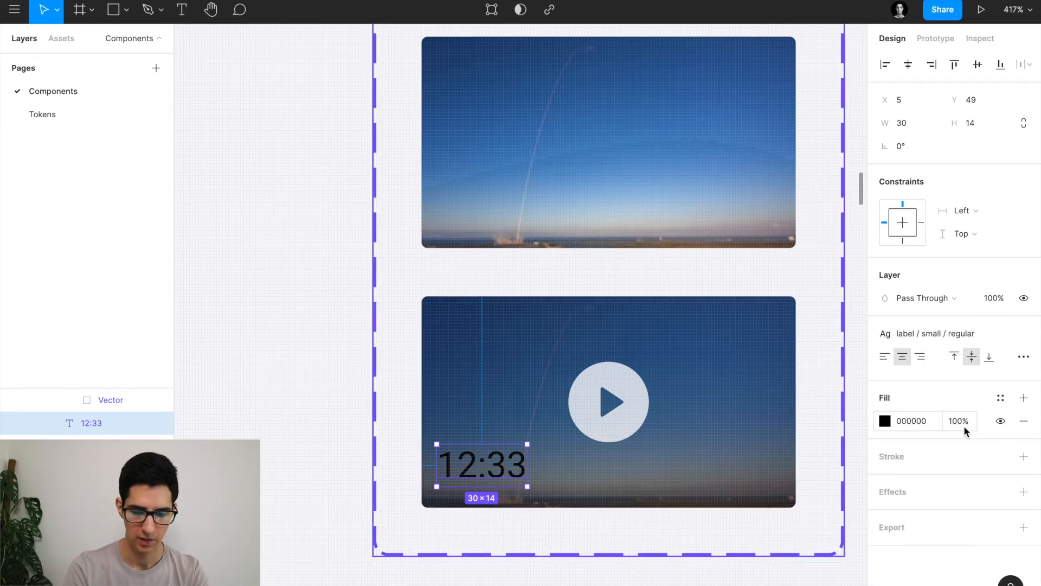
scroll(495, 408, down, 2)
double_click(499, 405)
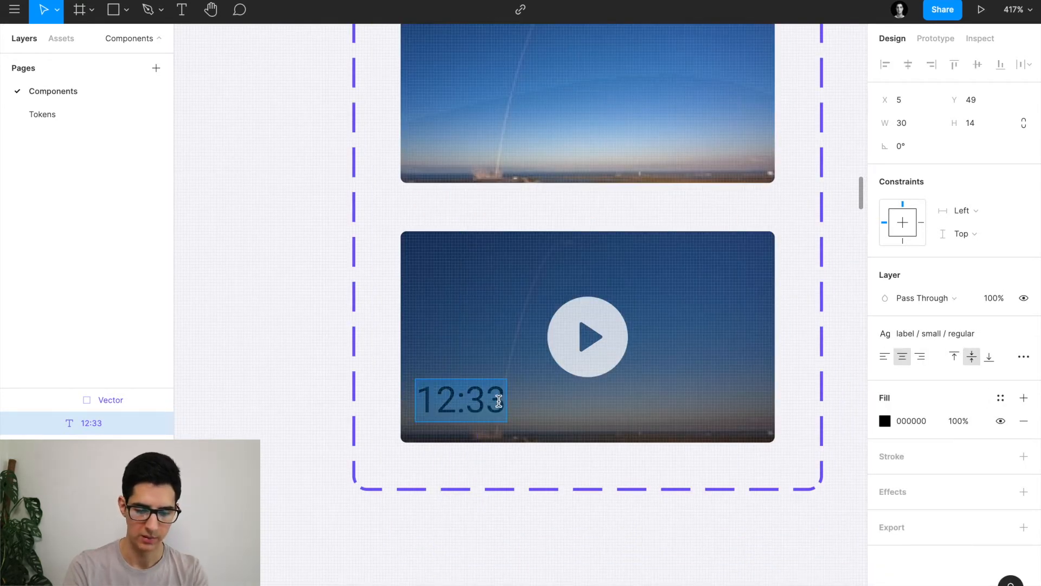
click(1000, 398)
click(899, 488)
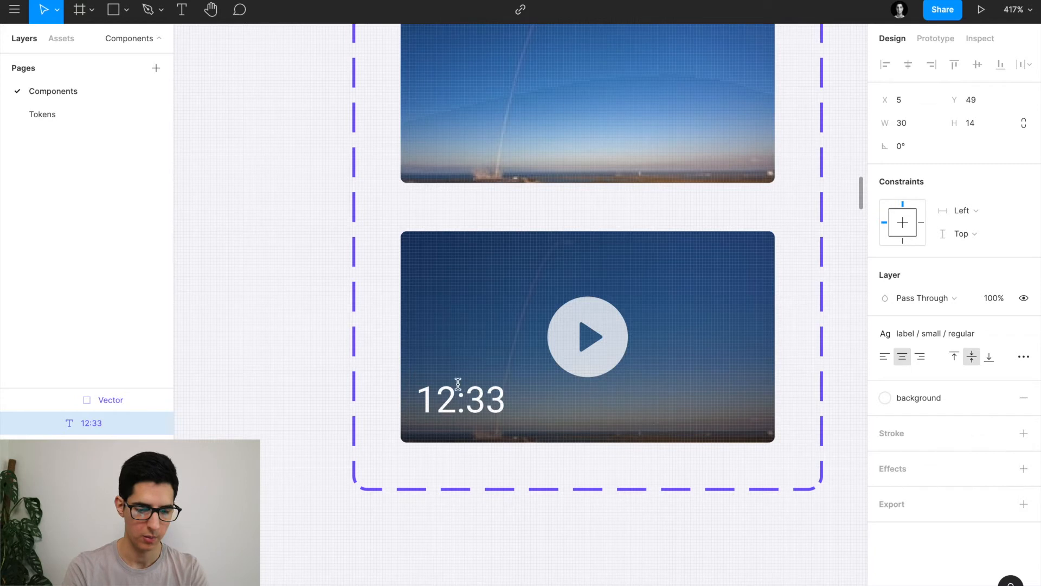
key(Escape)
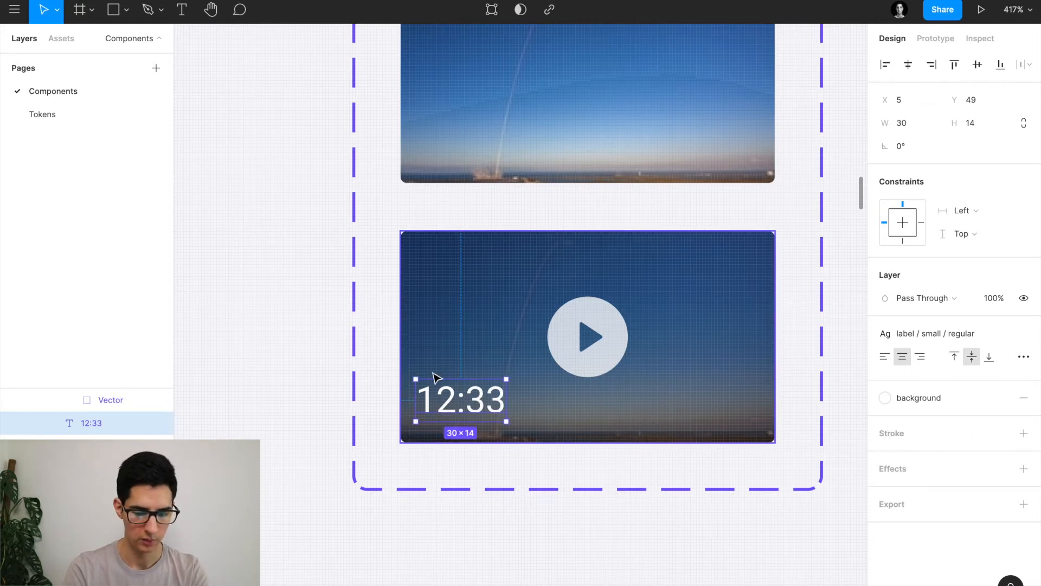
Inspect the padding and alignment of the reference label's parent frame.
scroll(436, 377, up, 2)
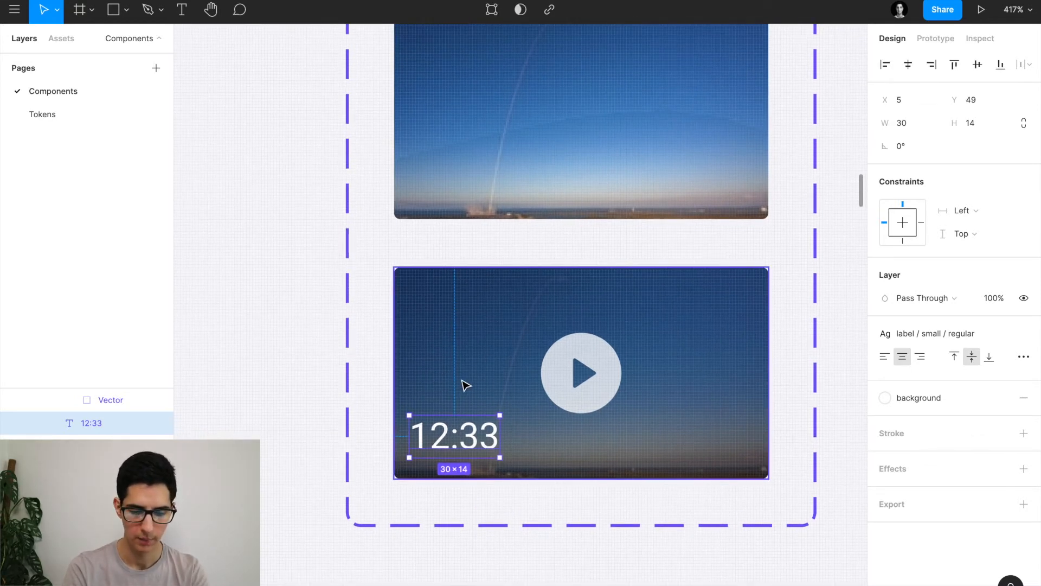
scroll(462, 383, up, 15)
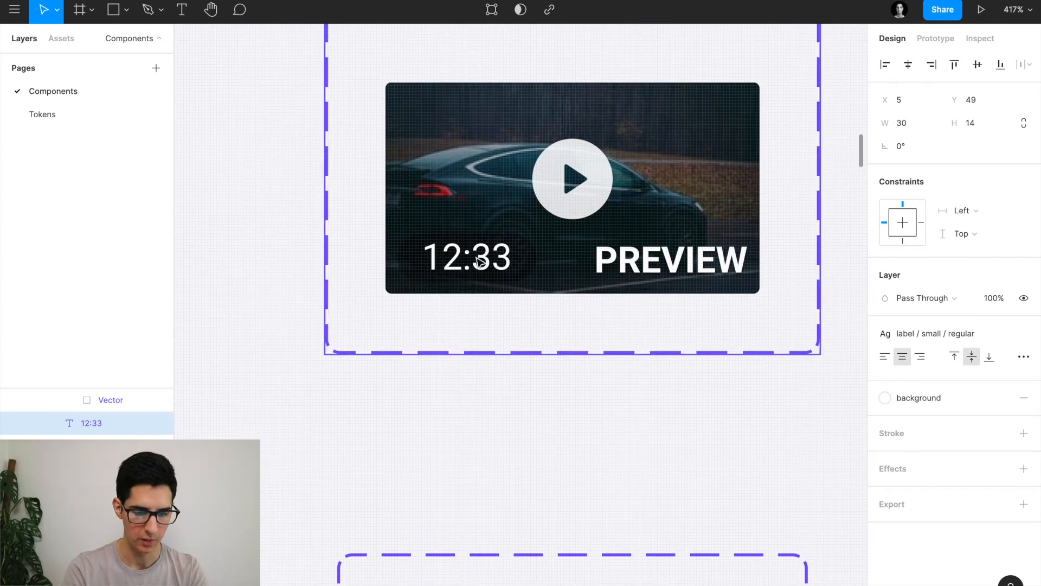
key(Escape)
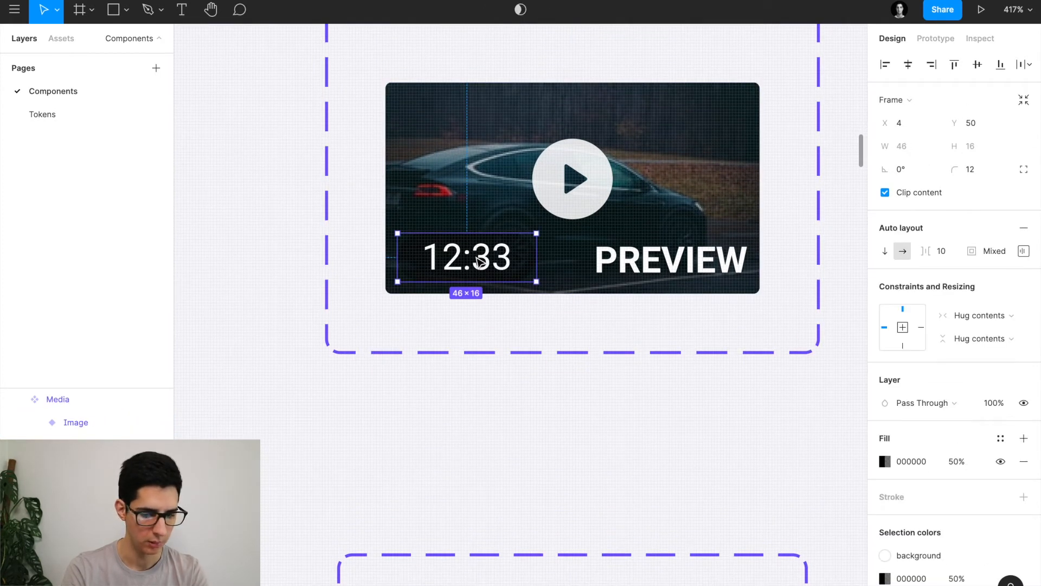
click(1023, 252)
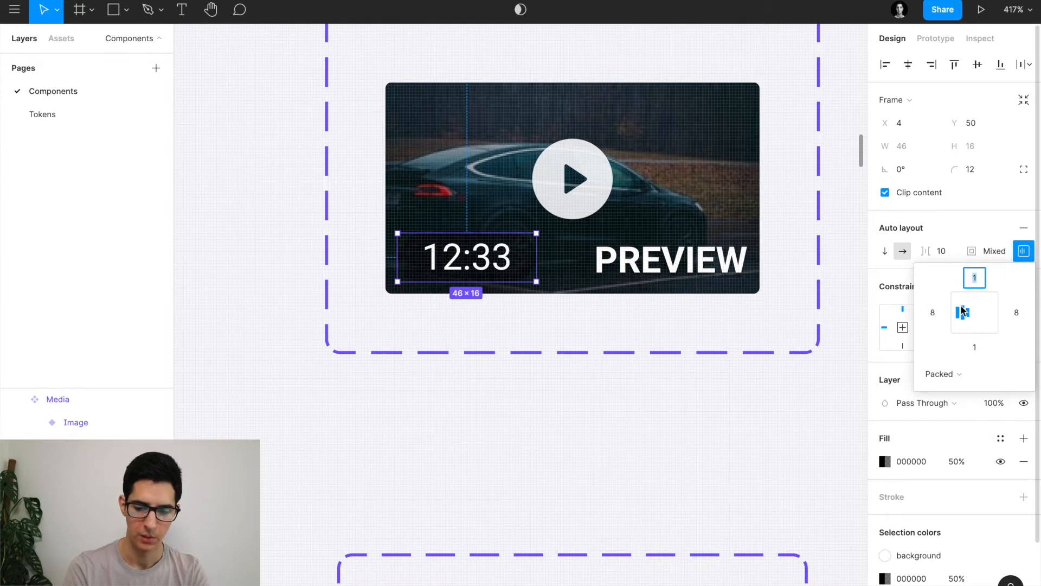
scroll(676, 339, up, 10)
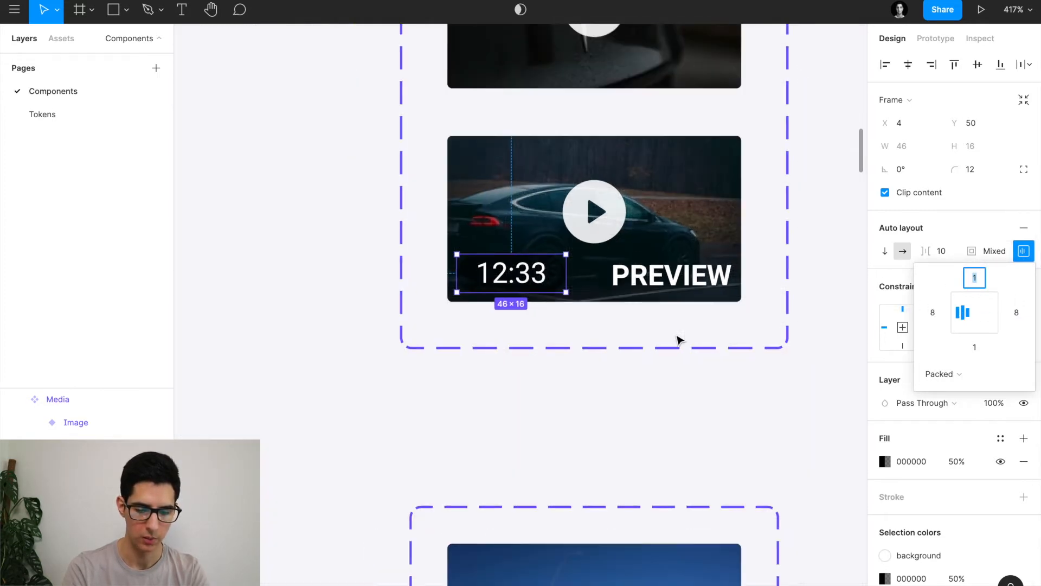
Wrap the 12:33 text in a centred auto-layout frame with 1 px top and bottom padding.
scroll(677, 342, down, 1)
click(492, 444)
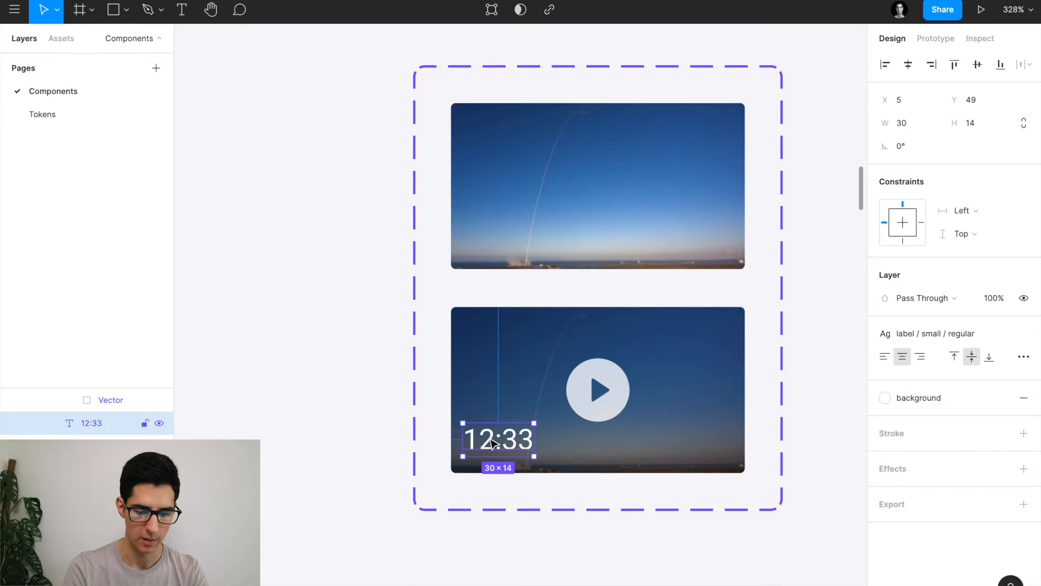
key(shift+a)
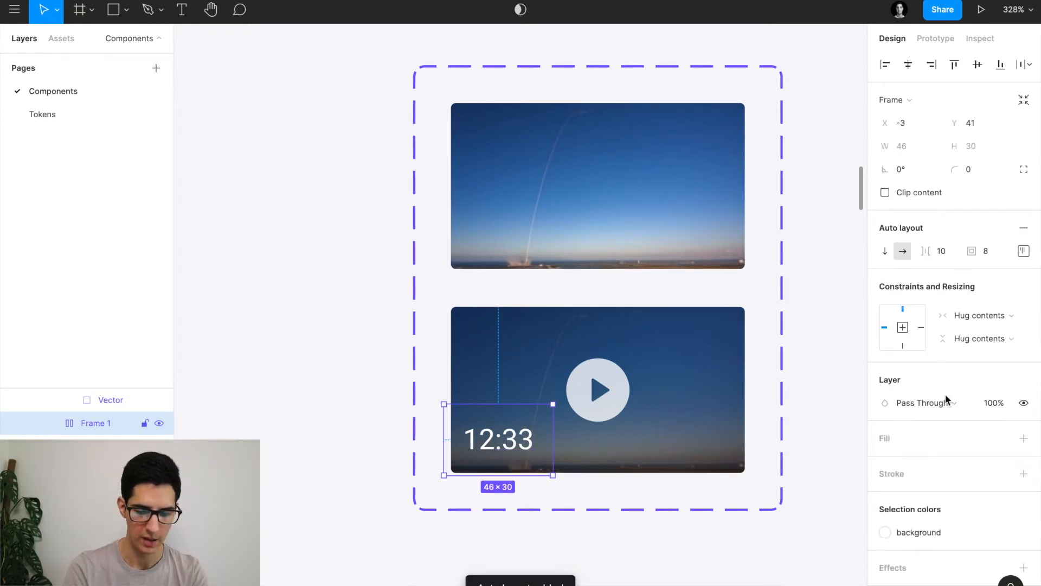
click(1023, 251)
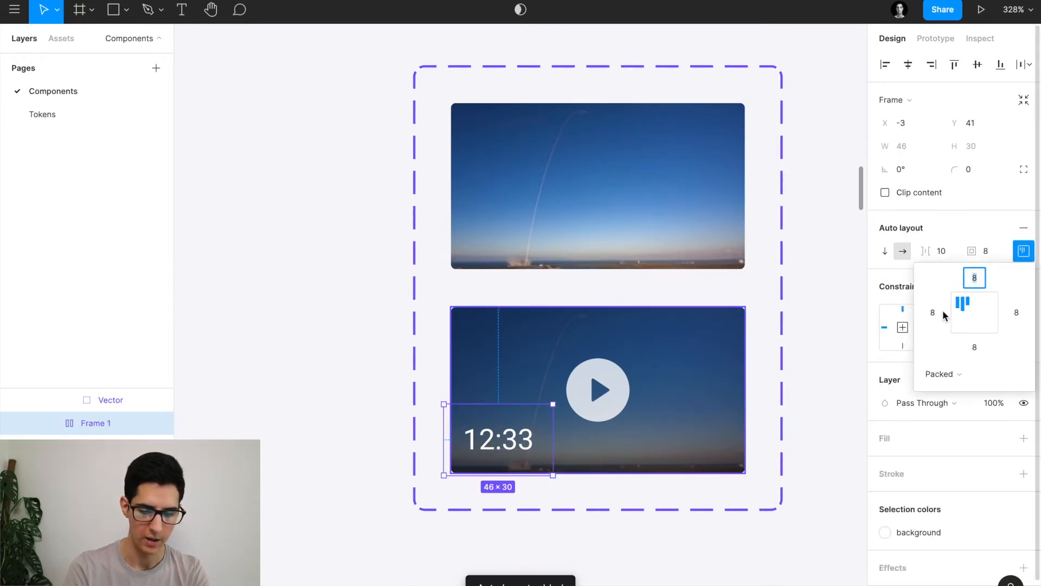
click(974, 315)
click(978, 284)
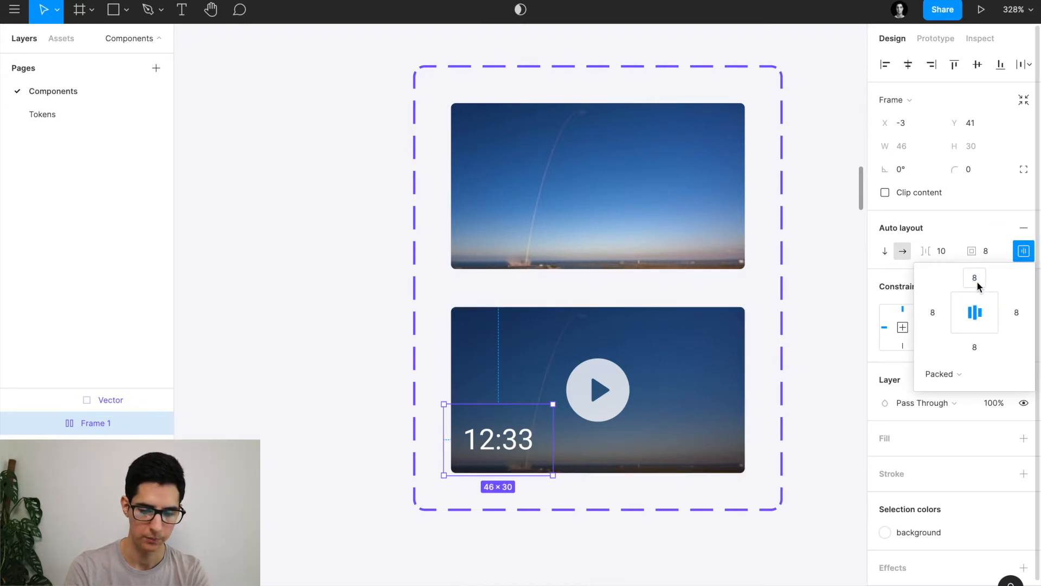
text(1)
click(981, 349)
text(1)
key(Return)
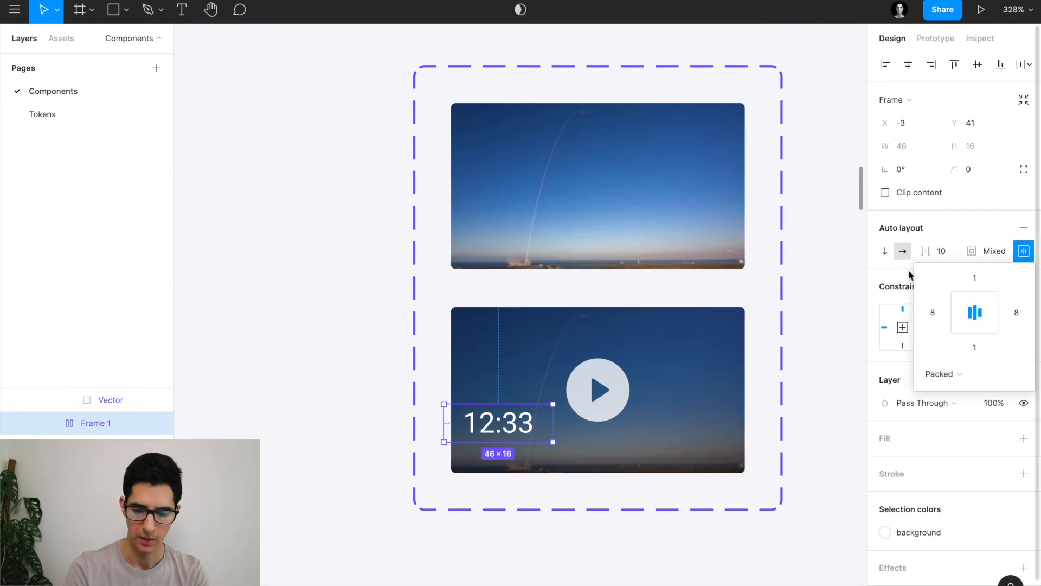
click(897, 277)
Give the timestamp frame a 000 black fill at 20% opacity and corner radius 24.
click(1024, 438)
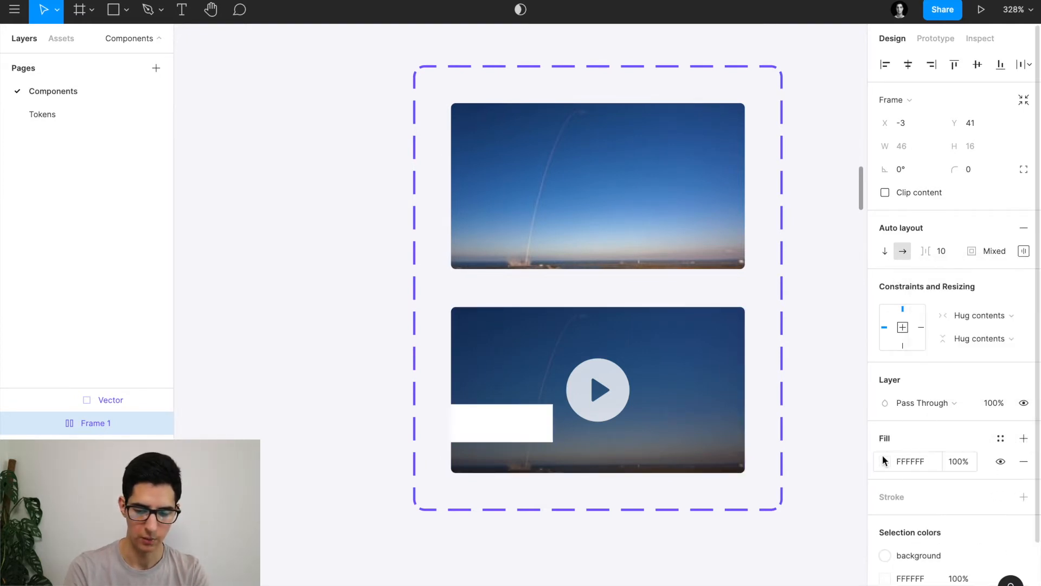
click(922, 462)
text(00)
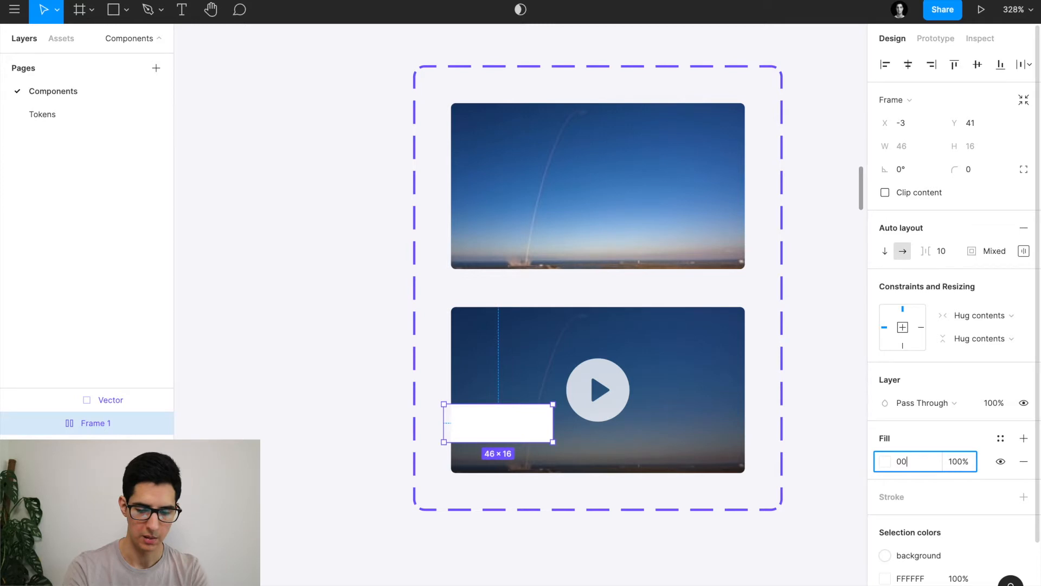
text(0)
key(Return)
click(950, 461)
text(20)
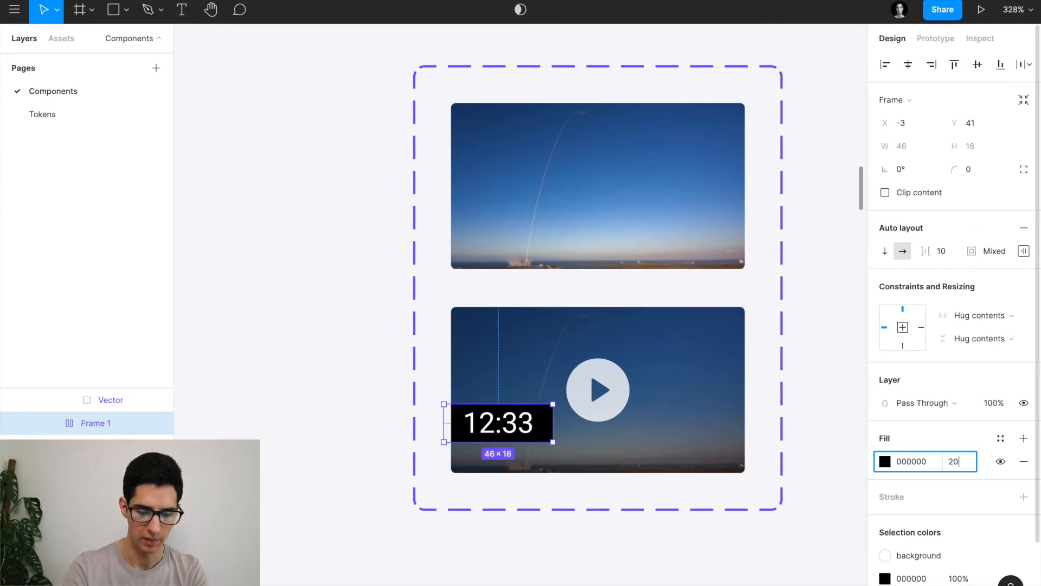
key(Return)
click(972, 169)
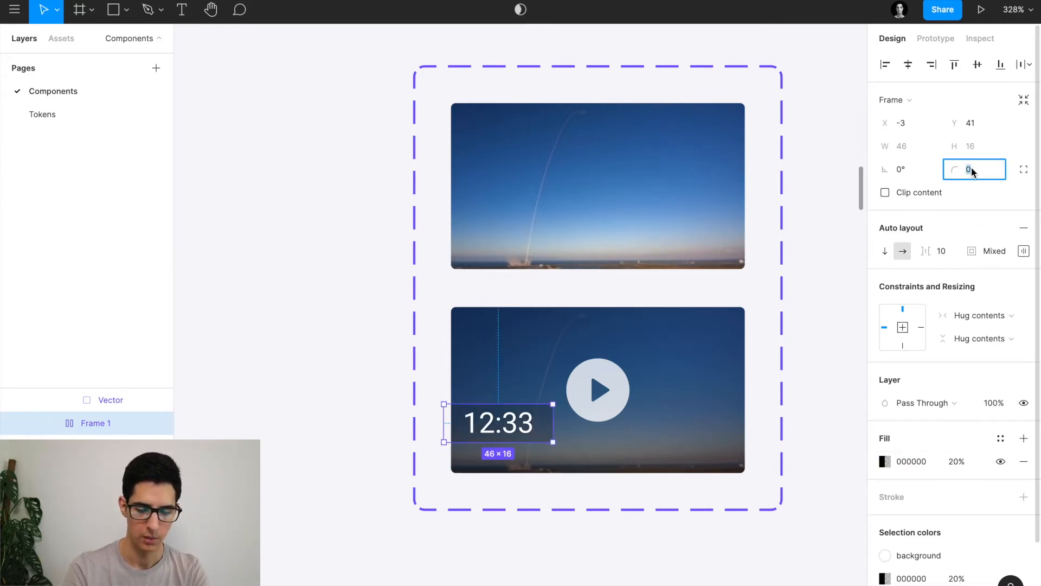
text(24)
key(Return)
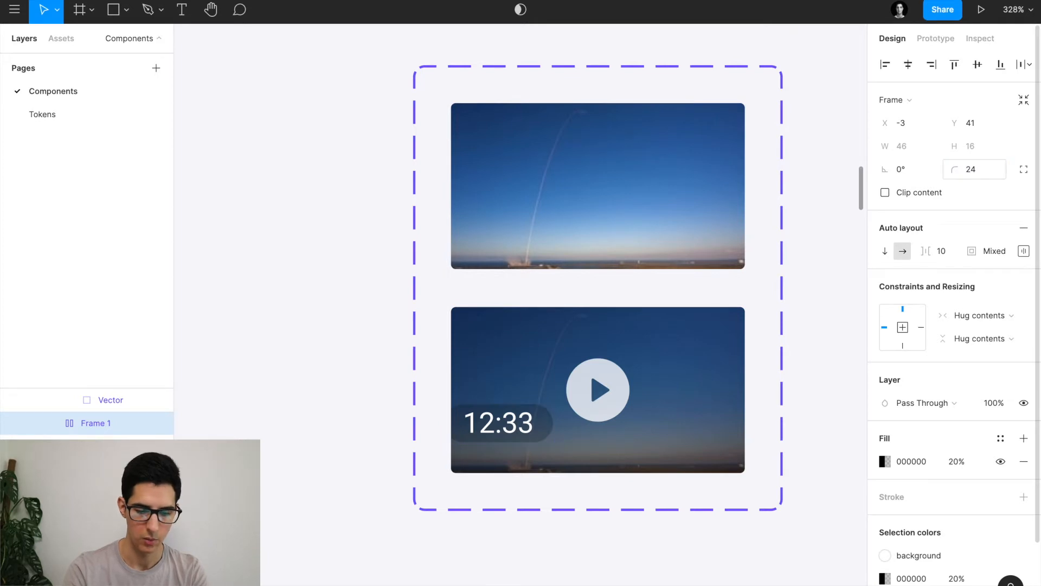
Move the 12:33 pill to the thumbnail's bottom-left and raise its fill opacity to 50%.
drag(496, 426, 509, 448)
key(Right)
key(Up)
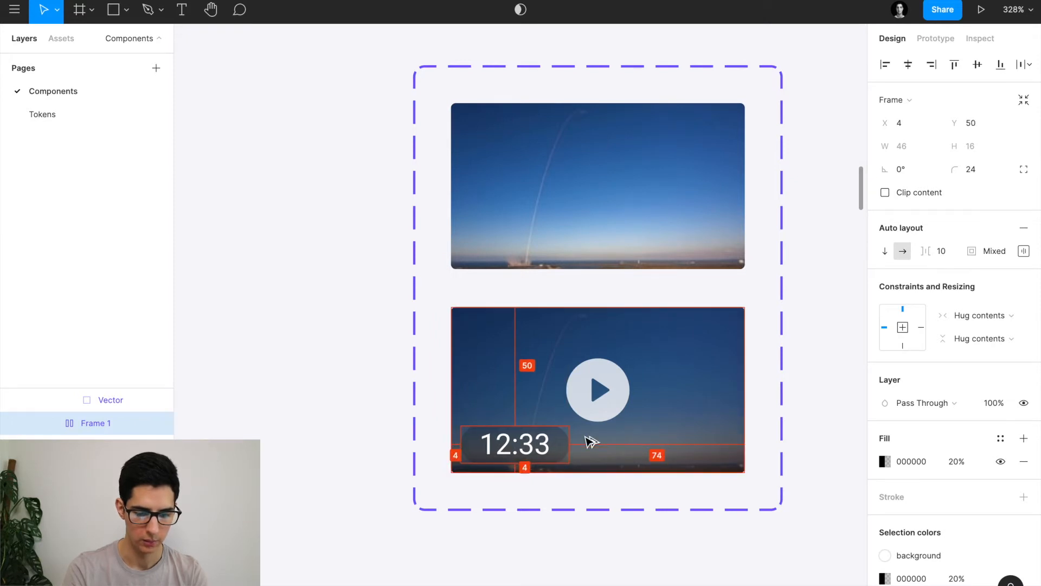
scroll(587, 440, down, 5)
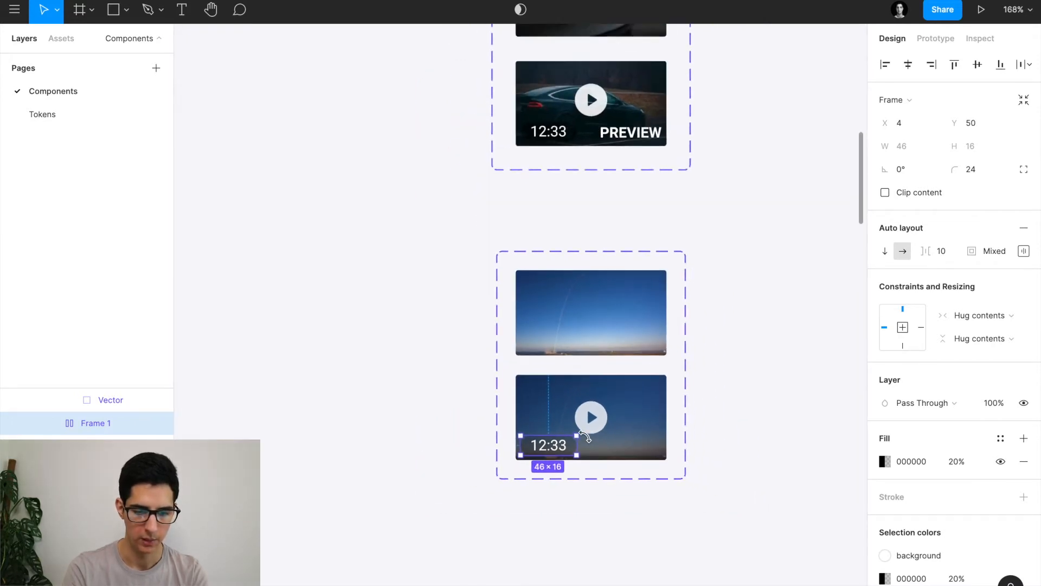
click(574, 129)
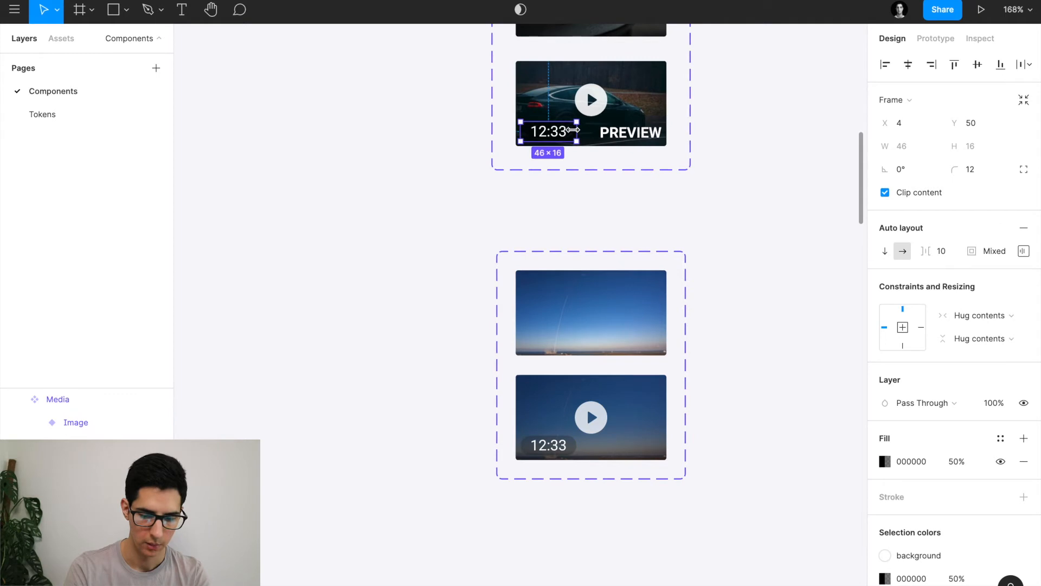
click(577, 451)
scroll(577, 451, up, 3)
click(955, 461)
text(5)
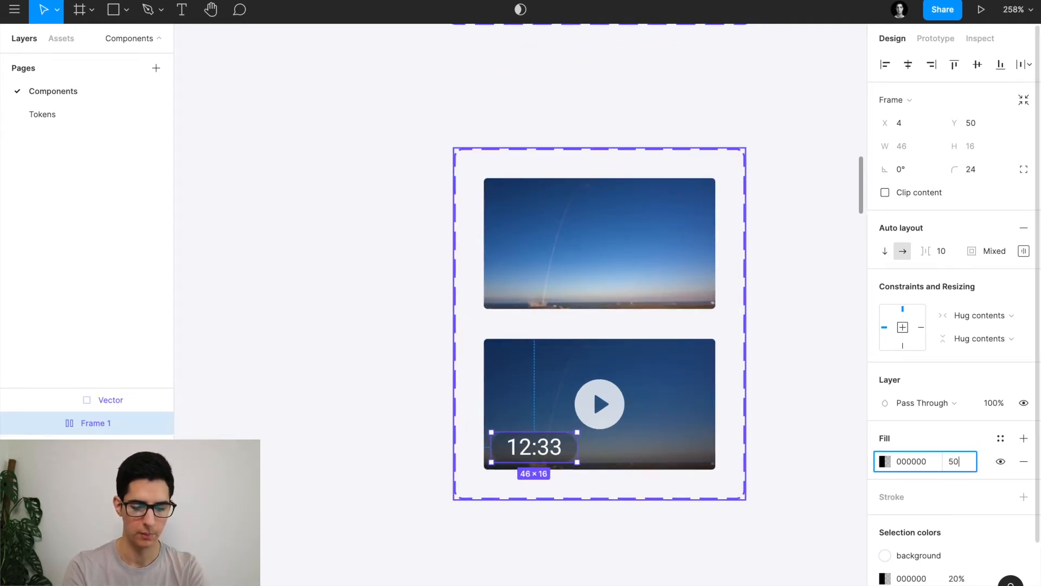
text(0)
key(Return)
click(469, 427)
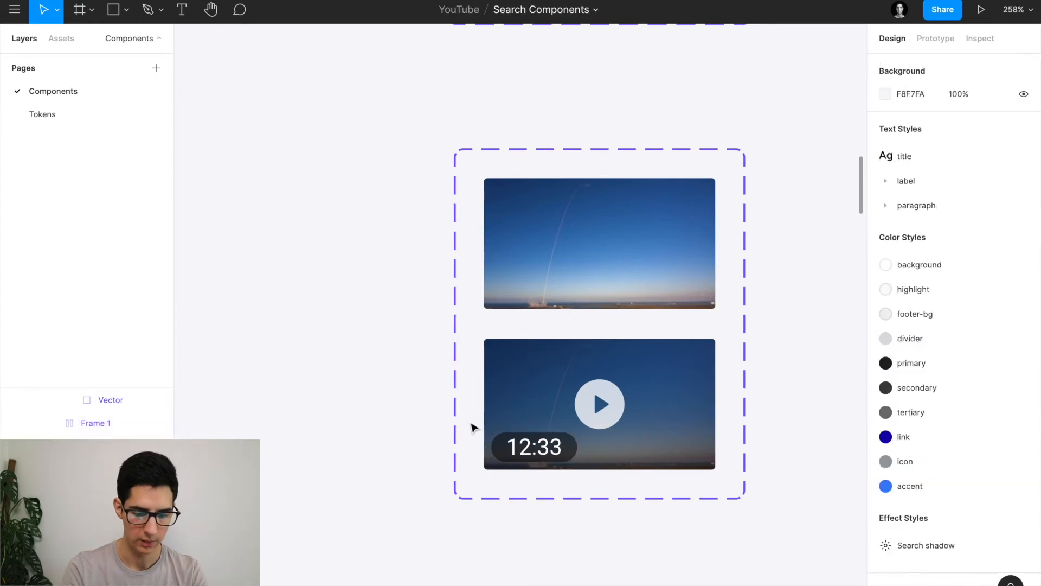
Add a PREVIEW text layer on the lower video thumbnail.
click(637, 446)
key(t)
click(634, 442)
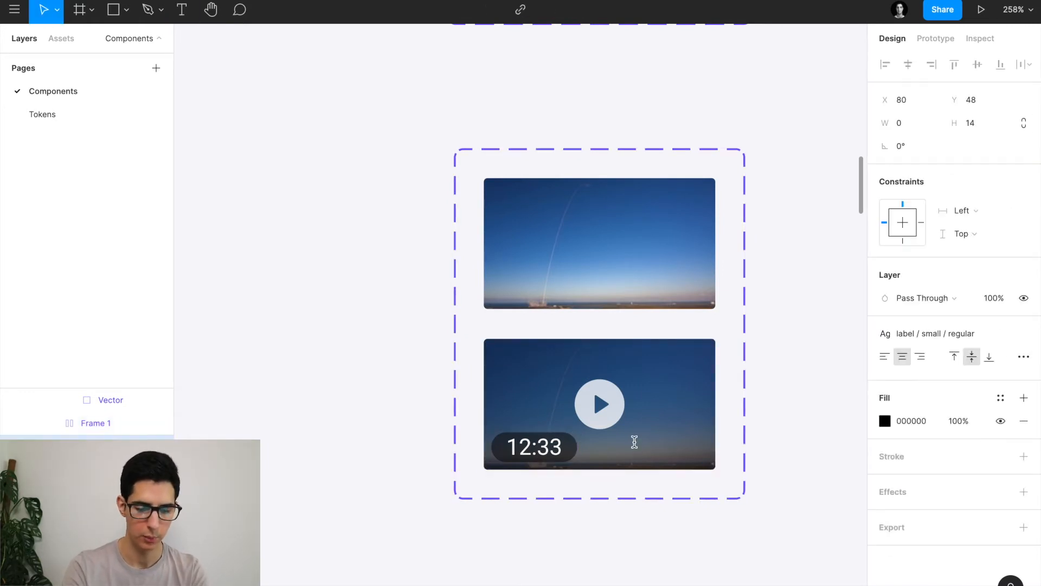
text(Preve)
key(BackSpace)
text(ie)
key(ctrl+a)
text(PREVIEW)
key(Escape)
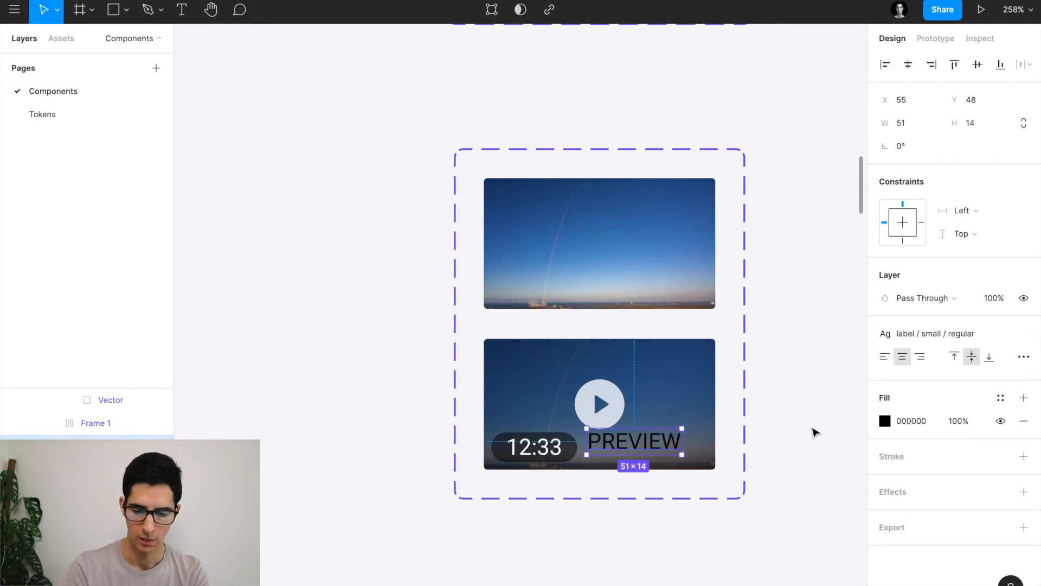
Colour PREVIEW with the white 'background' style and place it at the thumbnail's bottom-right.
click(1001, 398)
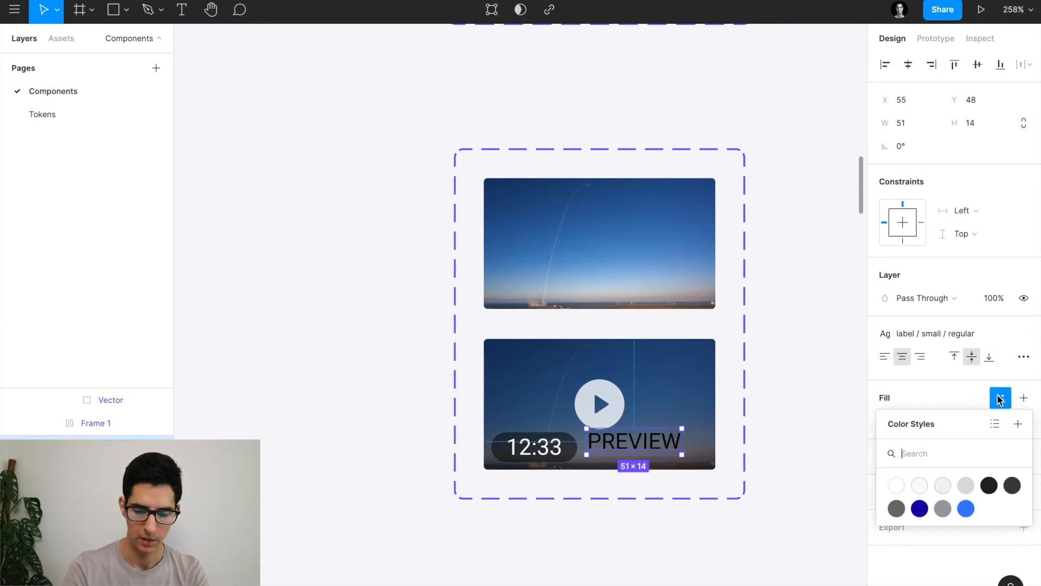
click(902, 486)
key(Escape)
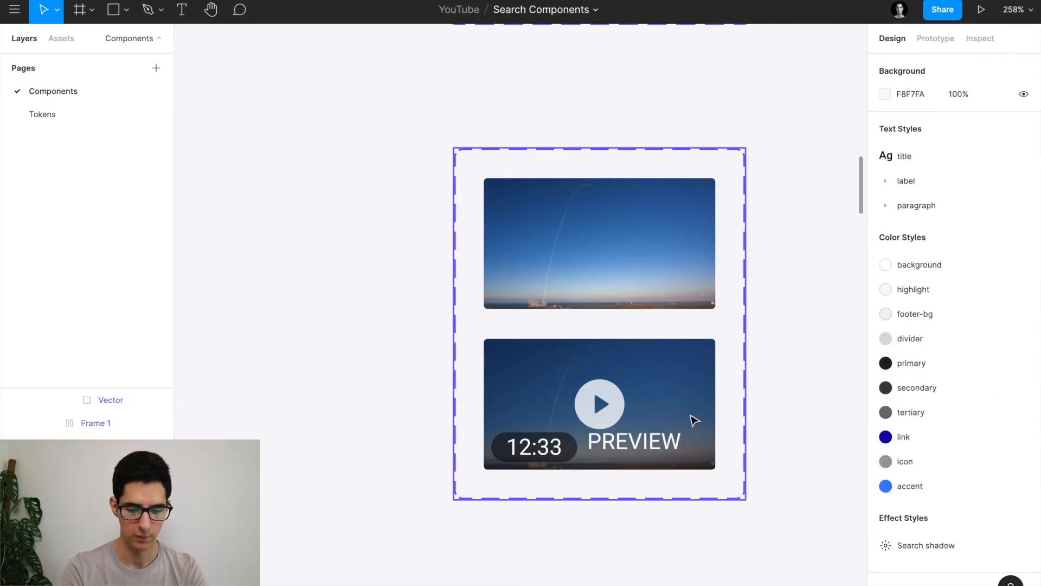
super+click(662, 440)
drag(665, 442, 672, 449)
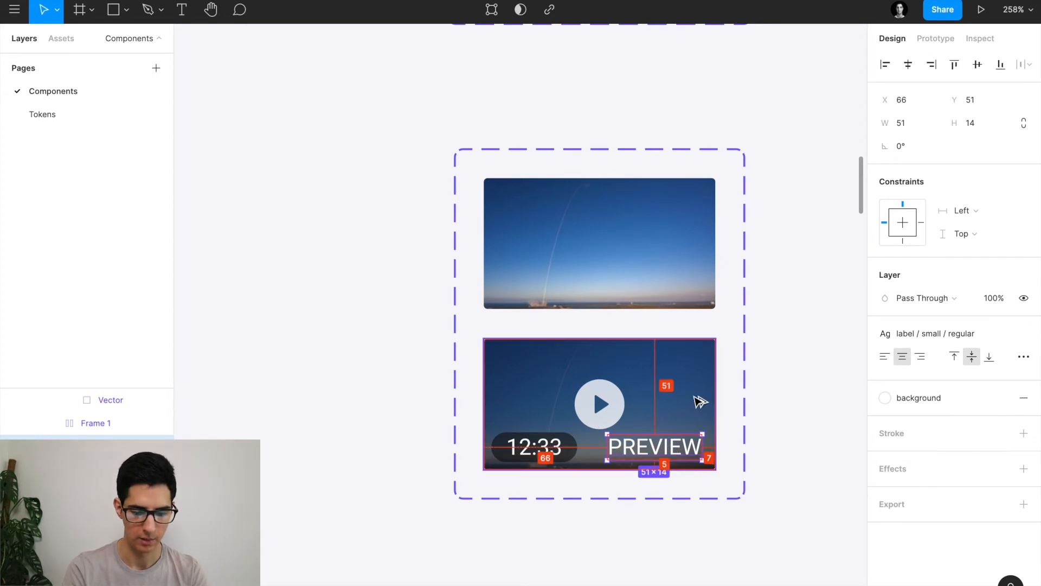
key(Right)
key(Right)
key(Right)
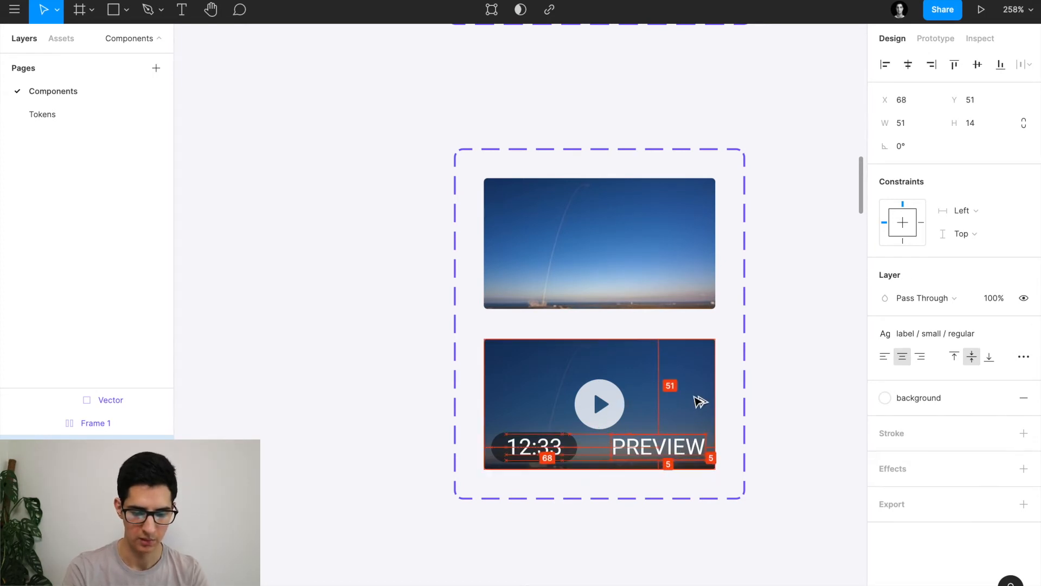
key(Down)
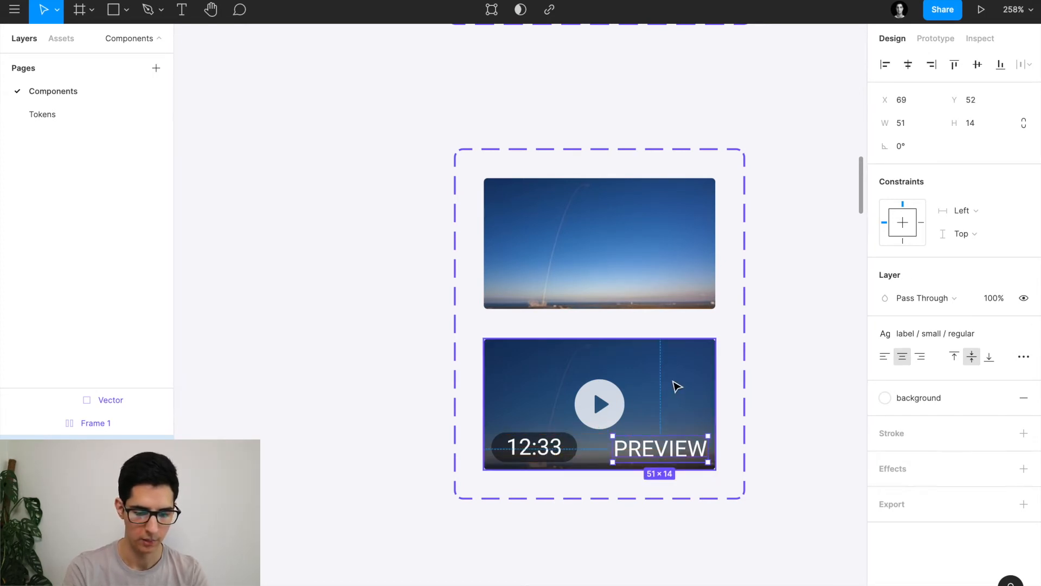
Constrain the 12:33 pill to Bottom, PREVIEW to Right/Bottom, and the play button to Center.
scroll(675, 384, down, 5)
click(674, 421)
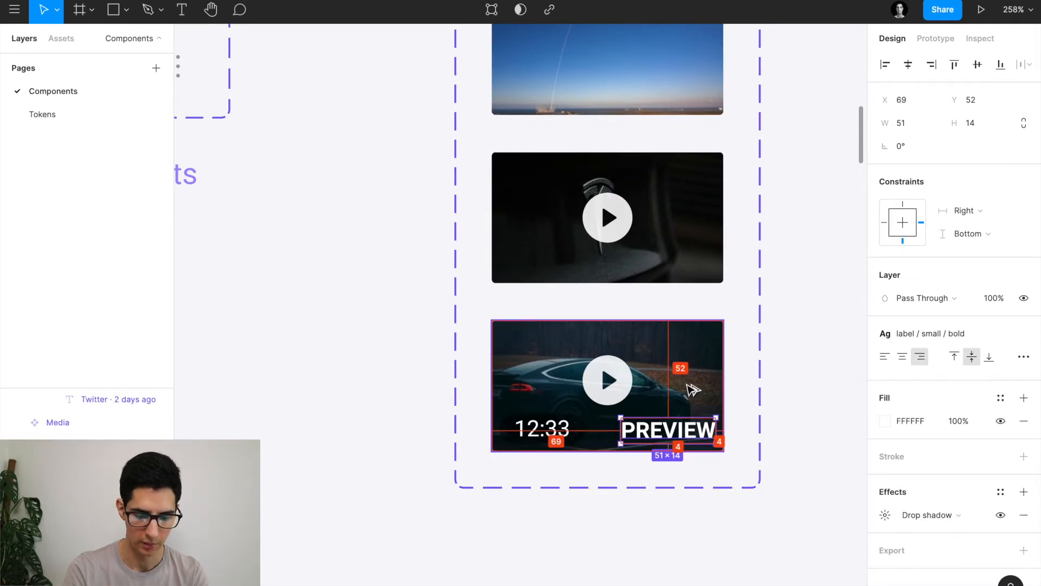
scroll(688, 391, down, 10)
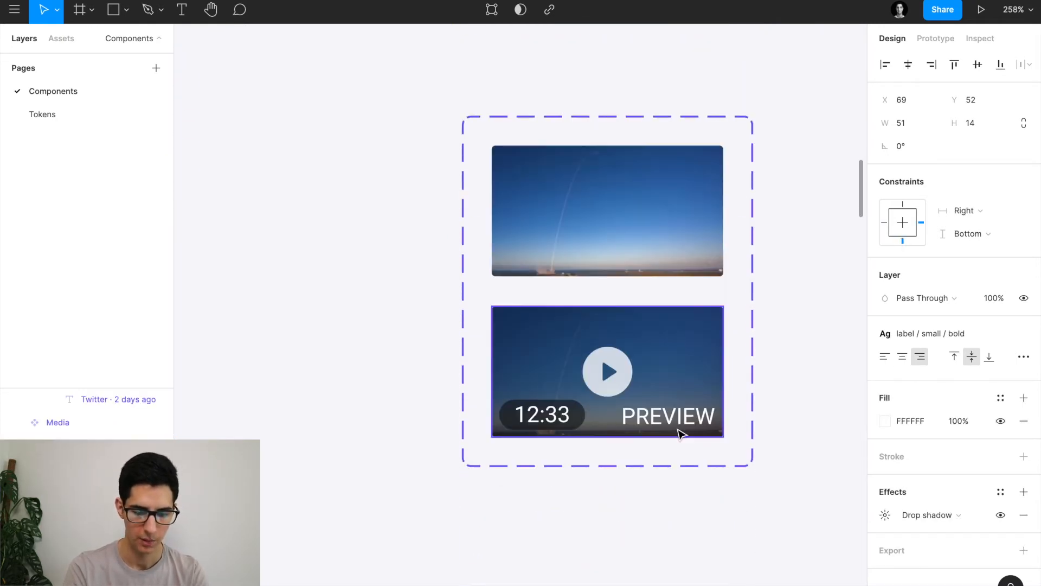
click(677, 427)
click(576, 425)
click(903, 346)
click(682, 417)
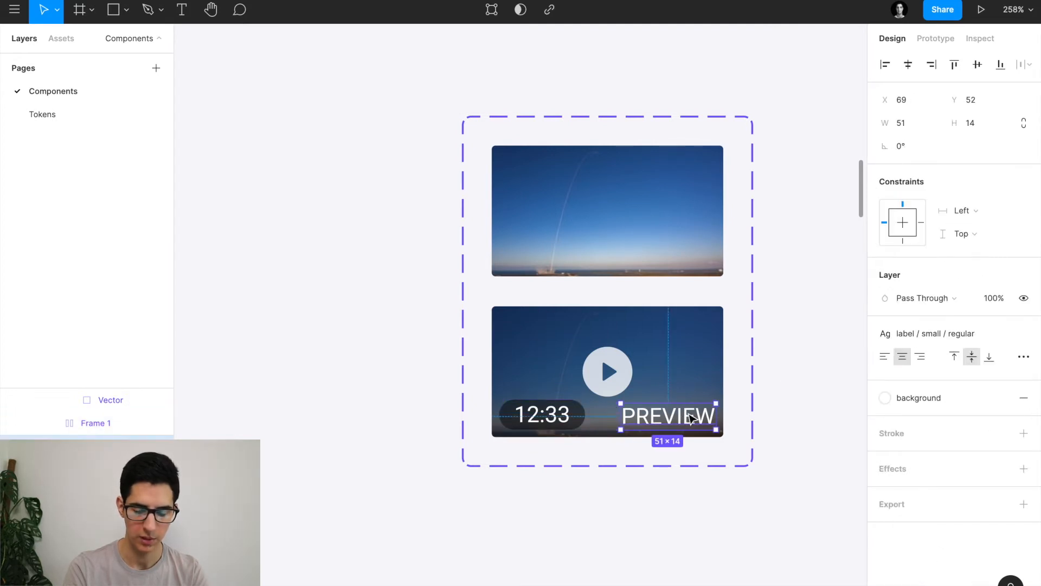
click(903, 240)
click(921, 223)
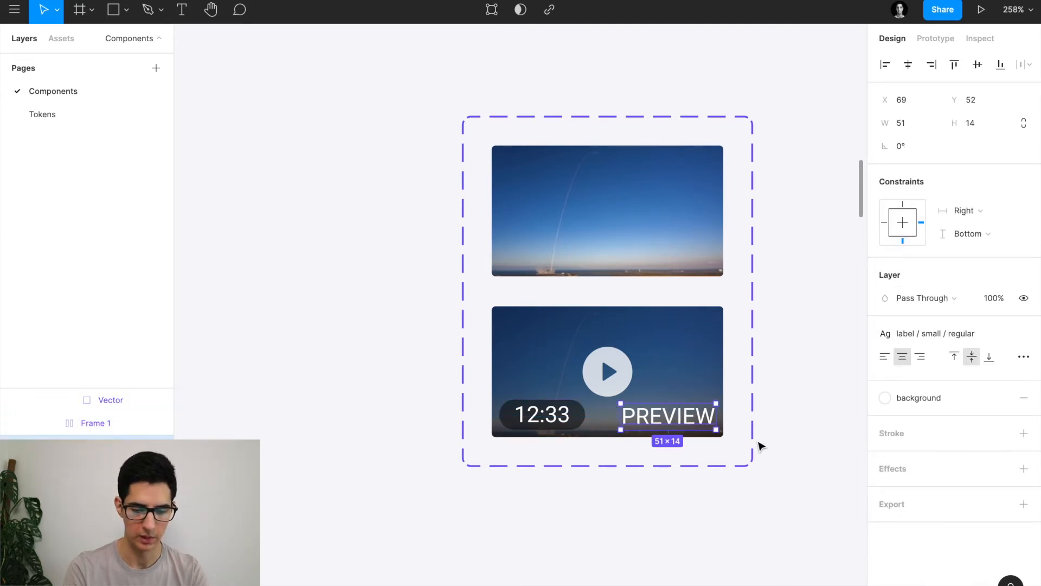
scroll(760, 444, right, 1)
click(596, 371)
click(905, 304)
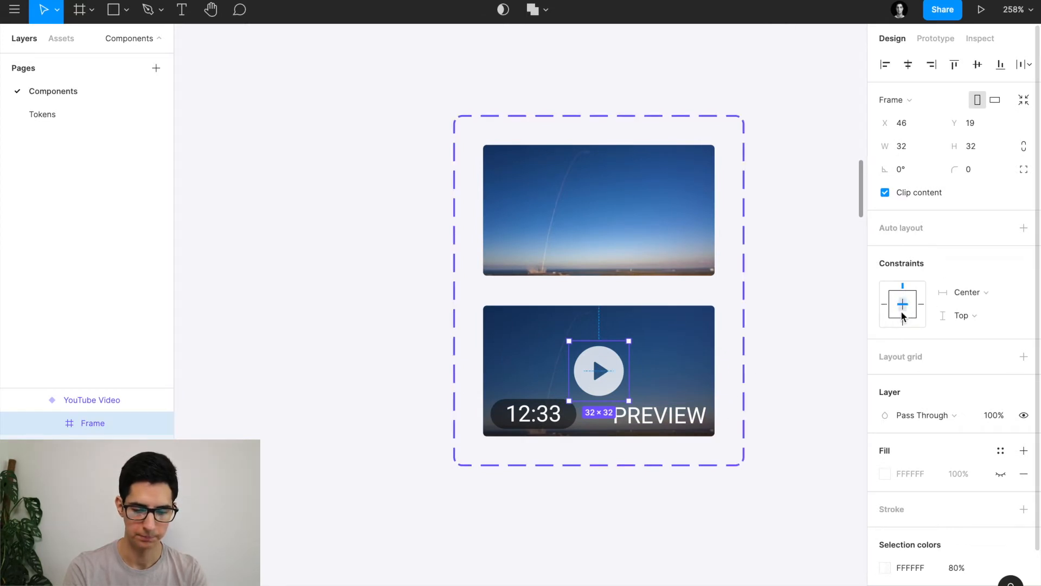
Apply the label/small/bold text style to PREVIEW and check its edge distances.
key(Tab)
click(917, 332)
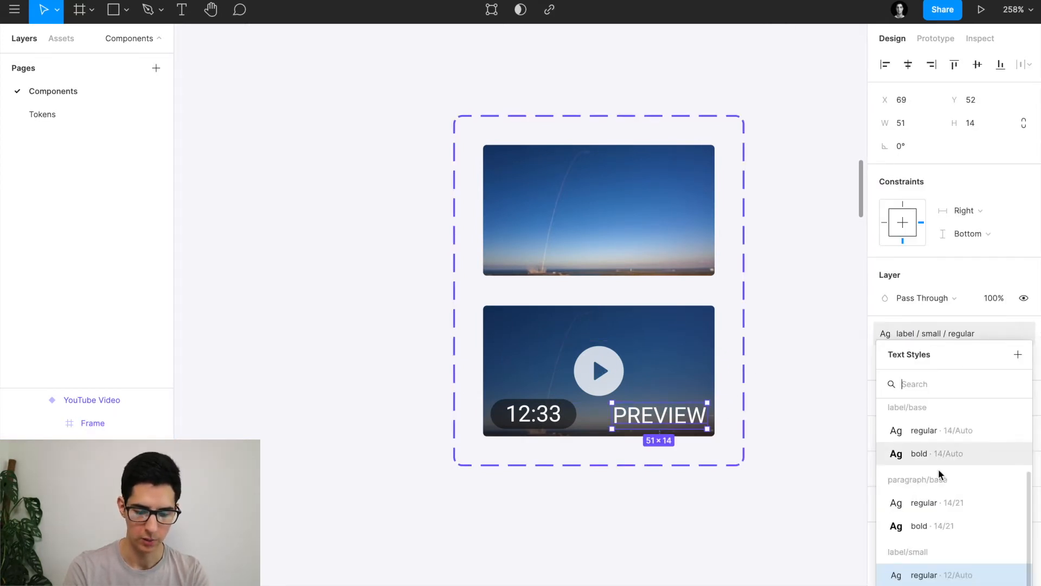
click(938, 585)
key(alt)
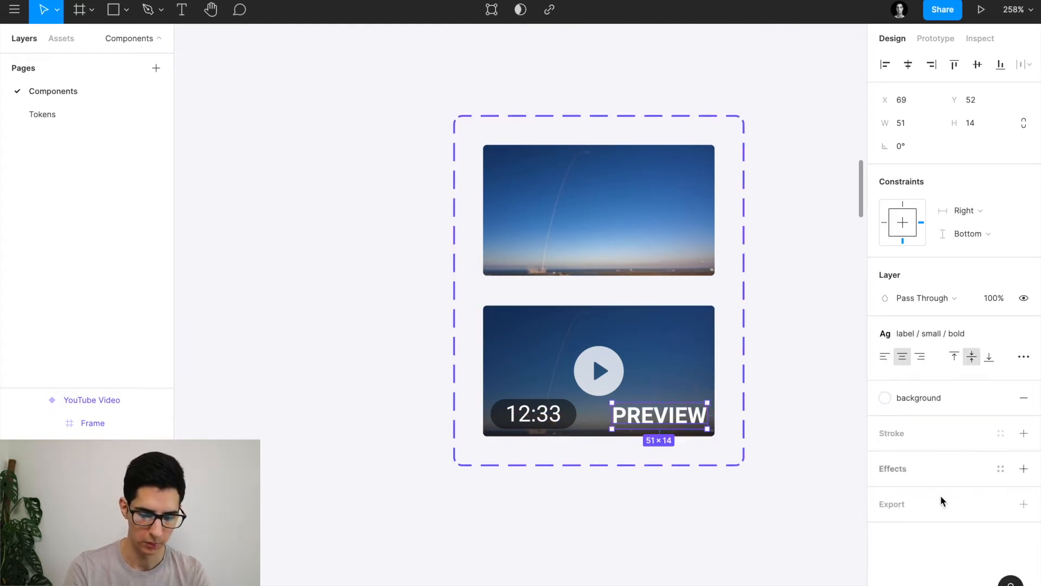
Inspect the reference PREVIEW label's drop shadow settings, then reselect the new PREVIEW label.
scroll(778, 383, up, 8)
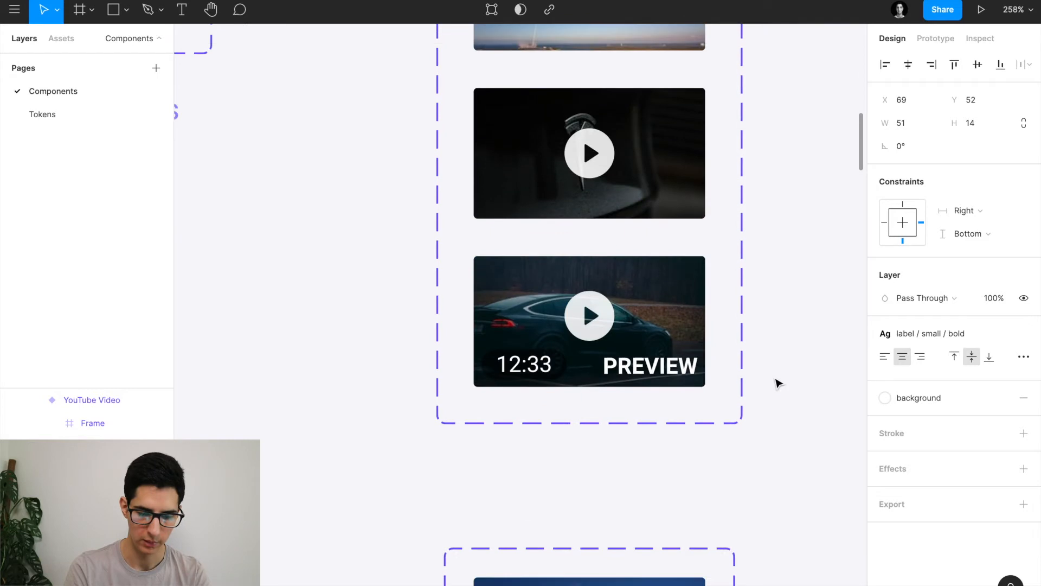
click(643, 378)
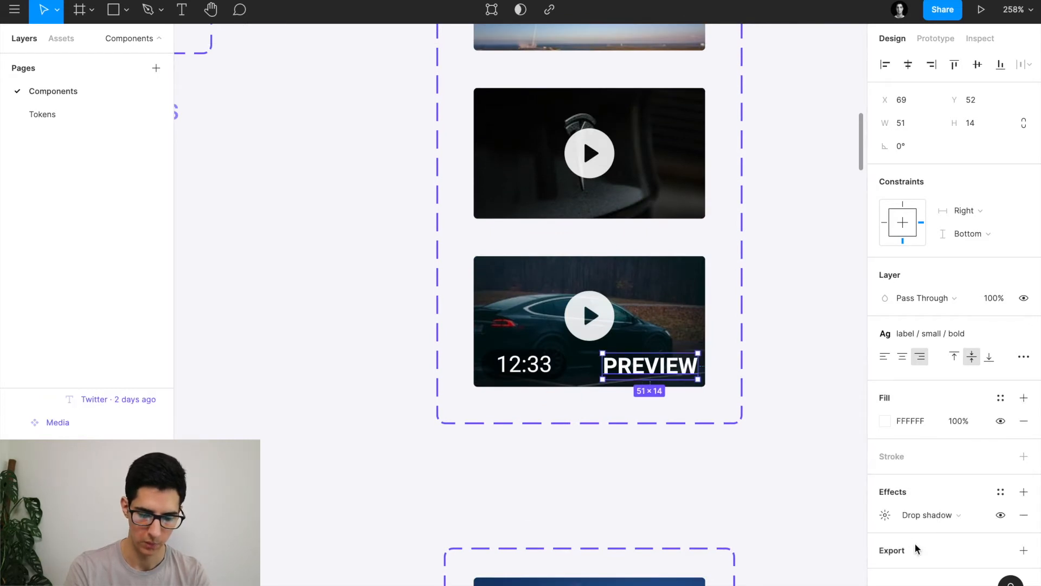
click(885, 516)
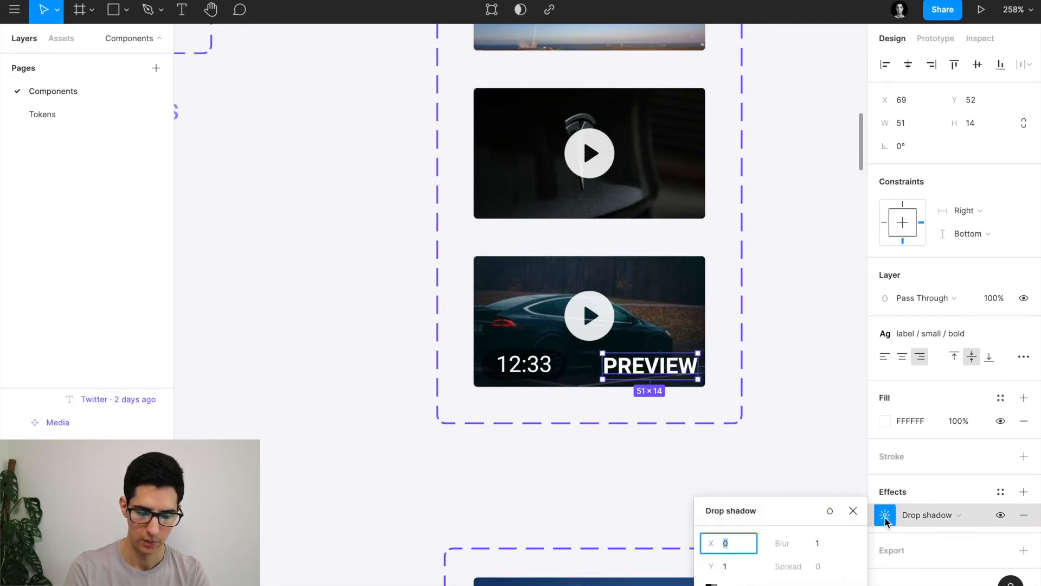
click(853, 511)
scroll(786, 518, down, 7)
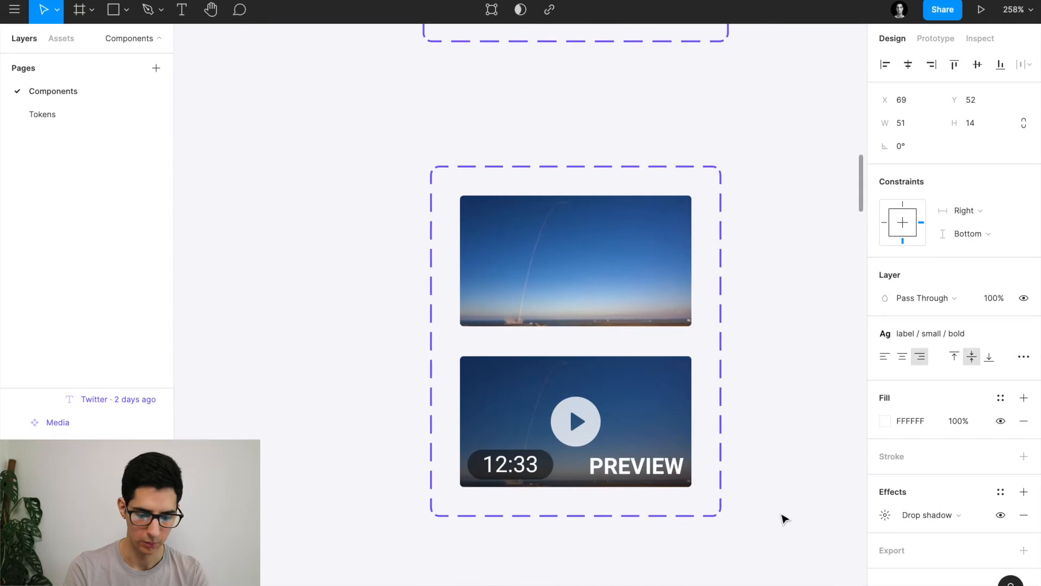
click(636, 466)
scroll(678, 472, down, 1)
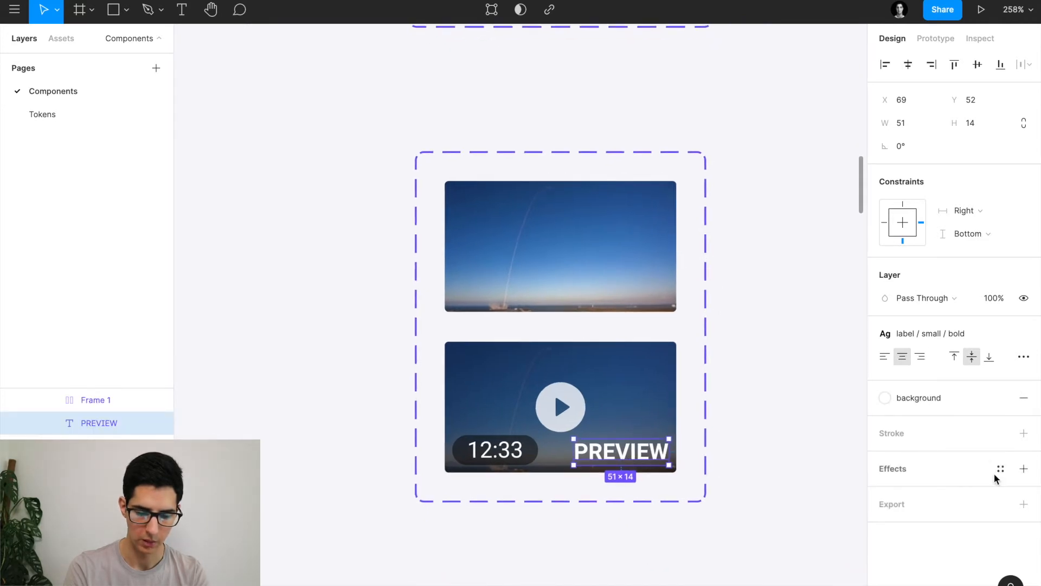
Add a drop shadow to PREVIEW with blur 1, vertical offset 1 and 40% opacity.
click(1024, 470)
click(878, 493)
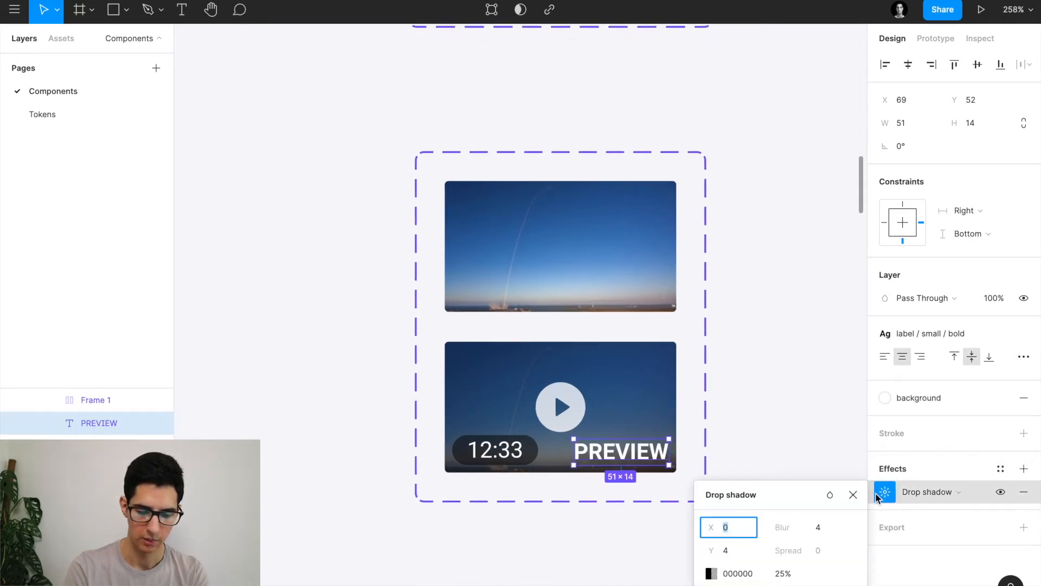
click(826, 529)
text(1)
key(Return)
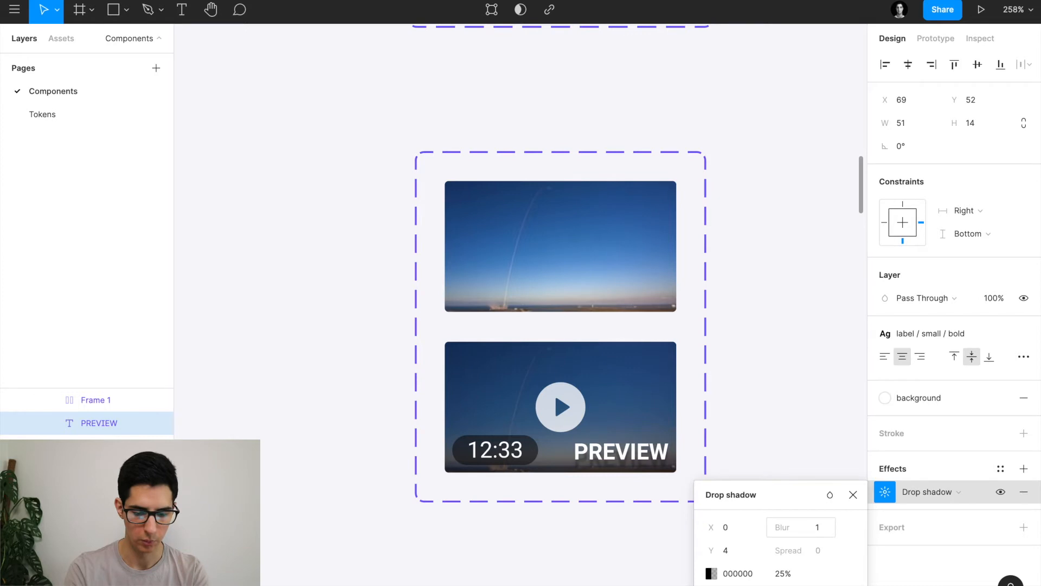
click(736, 556)
text(1)
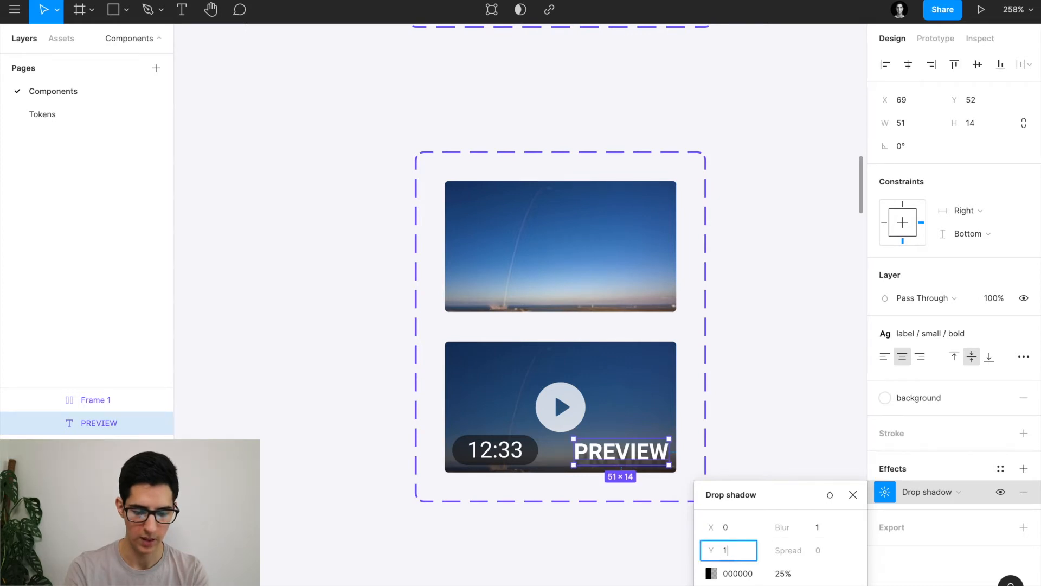
key(Return)
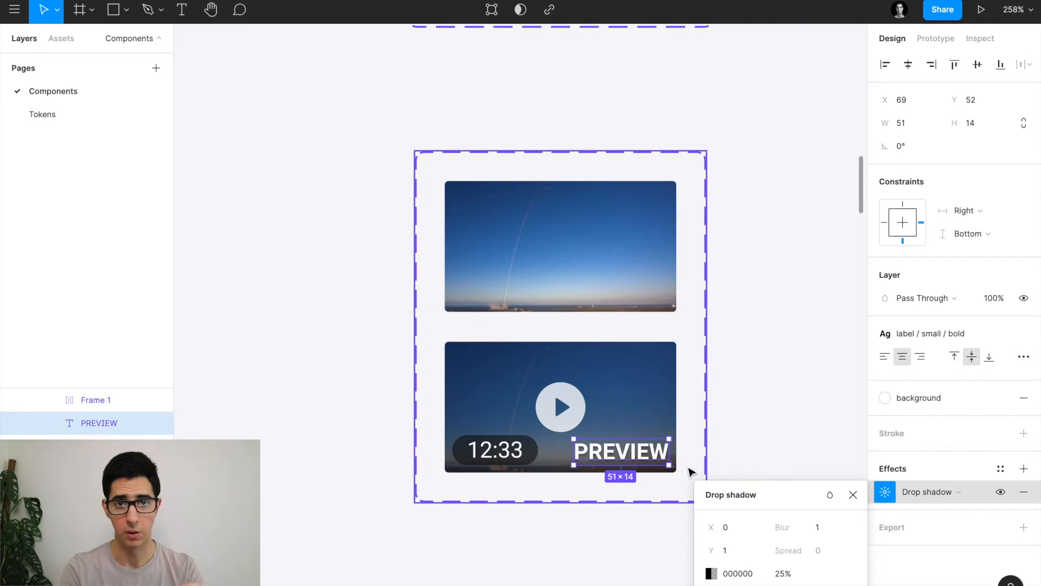
click(783, 574)
text(4)
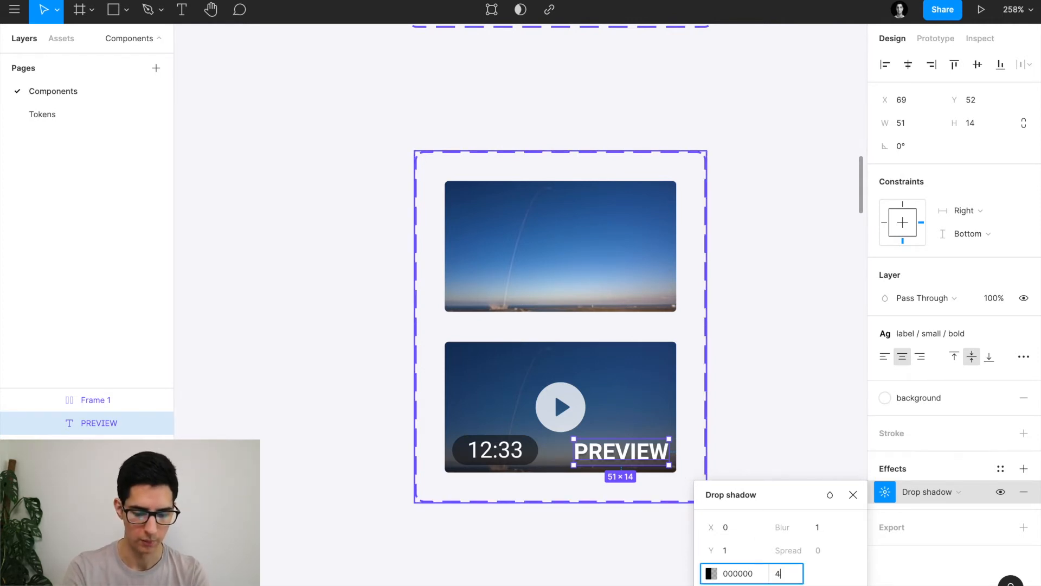
text(0)
key(Return)
click(853, 494)
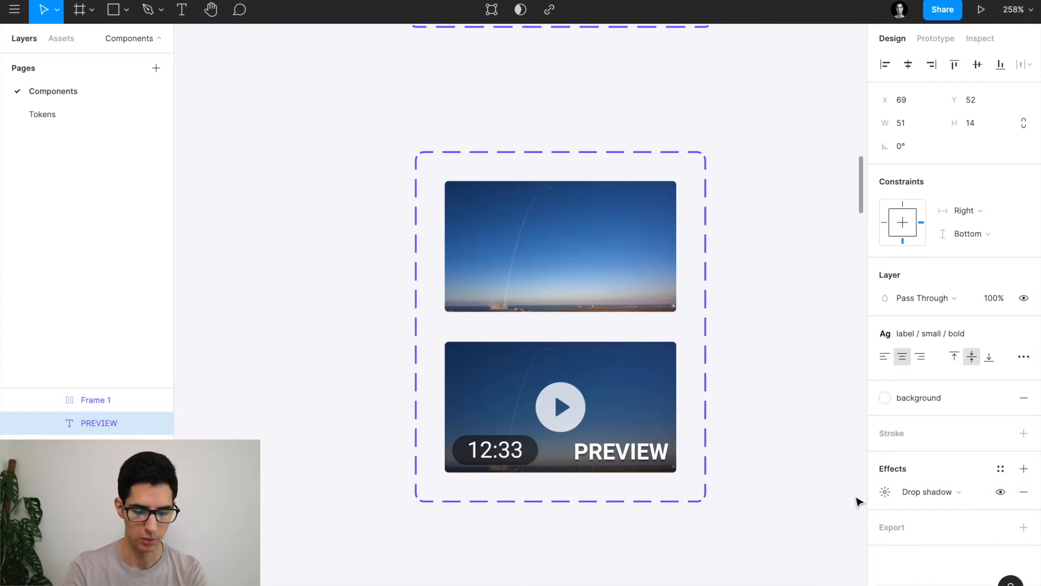
scroll(639, 471, up, 10)
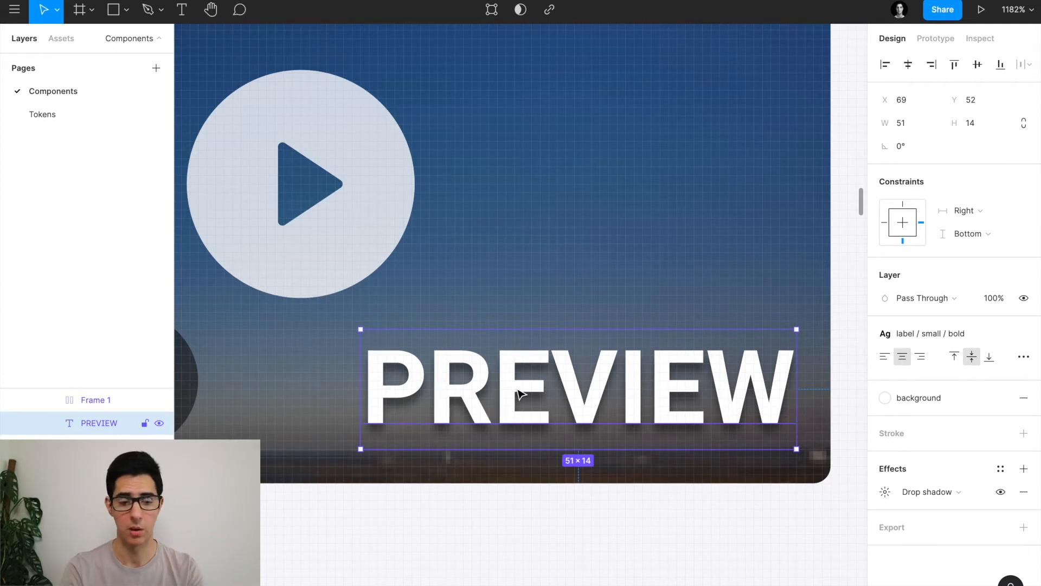
Rename the 12:33 badge's Frame 1 layer to Counter, then deselect.
scroll(519, 393, down, 12)
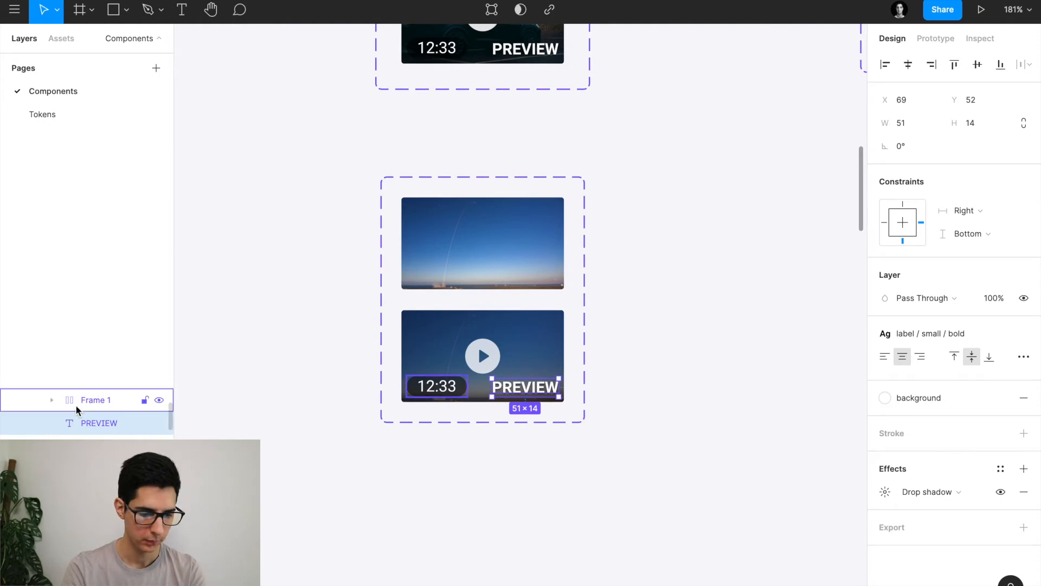
double_click(112, 402)
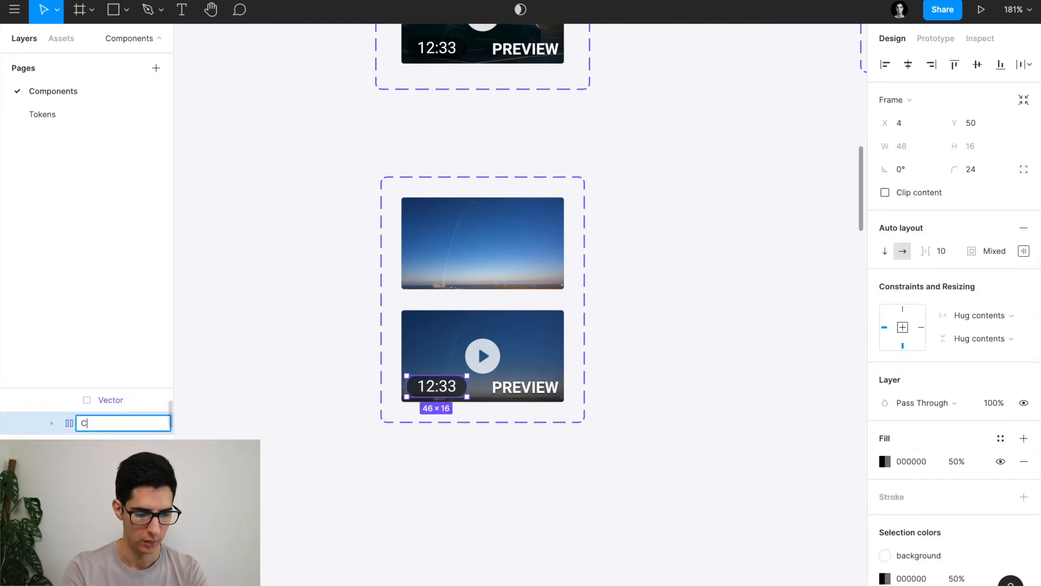
key(Return)
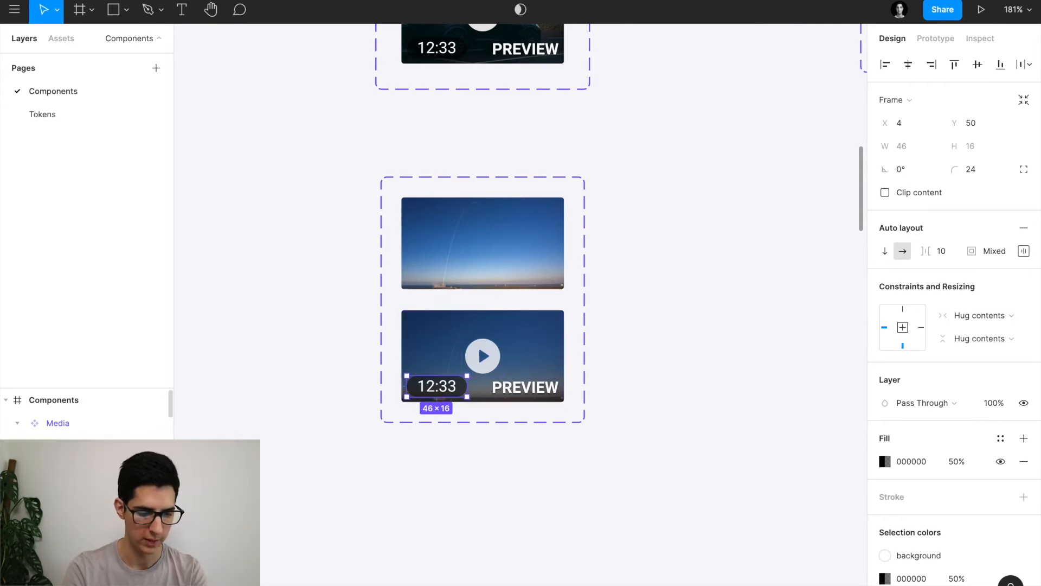
click(443, 477)
scroll(443, 477, down, 5)
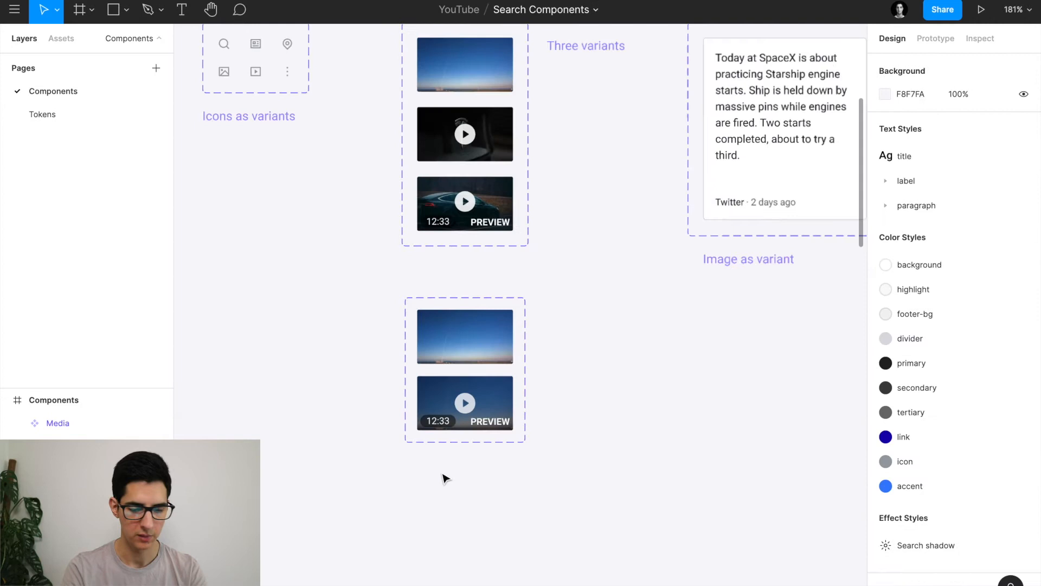
Delete the two-variant Media component set.
scroll(444, 477, left, 2)
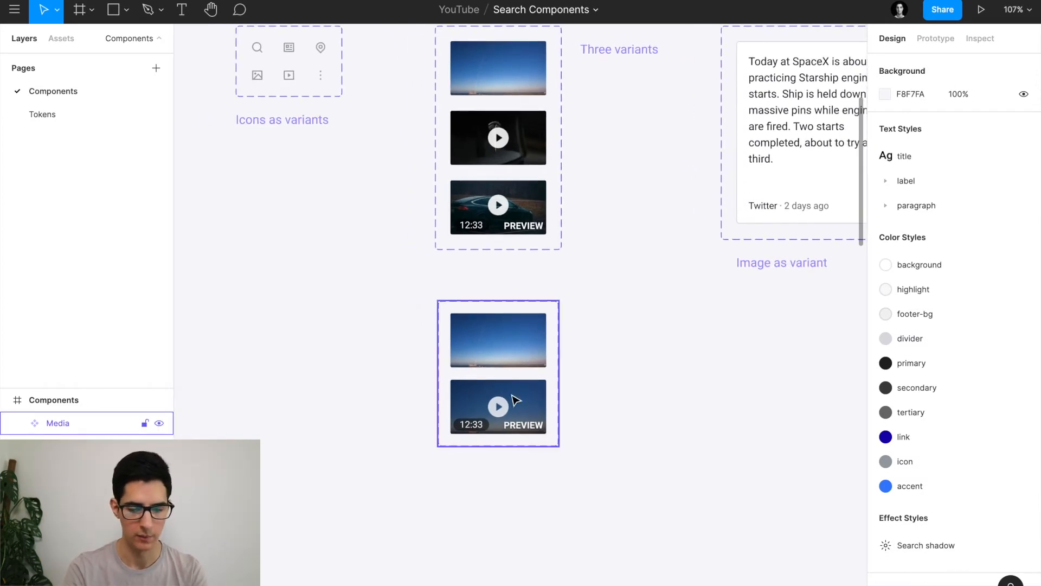
click(511, 327)
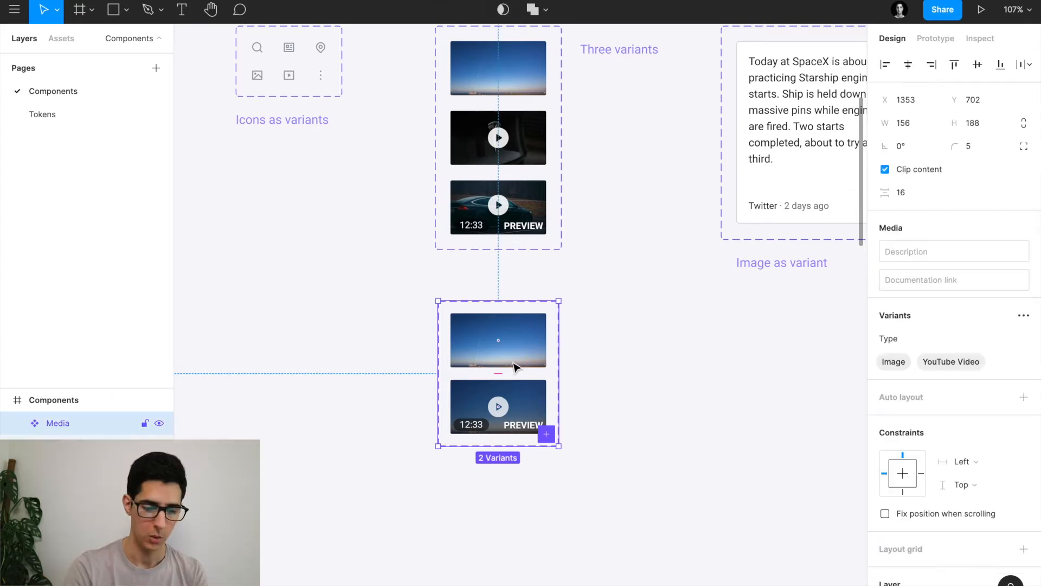
key(Delete)
Navigate to the TweetCard component set and select its text-only tweet card variant.
scroll(513, 365, down, 3)
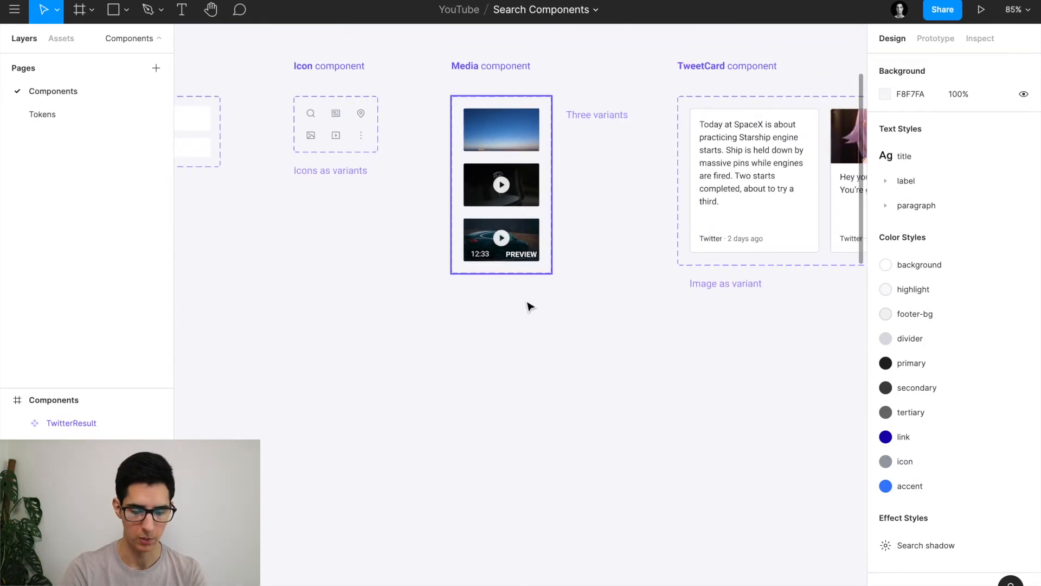
scroll(530, 304, down, 5)
scroll(530, 306, right, 10)
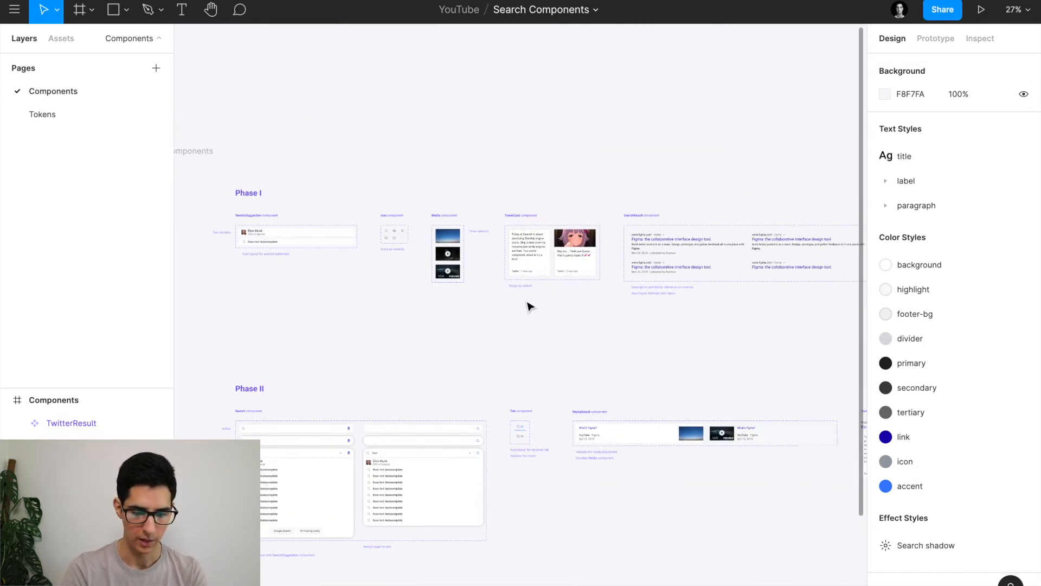
scroll(530, 306, right, 2)
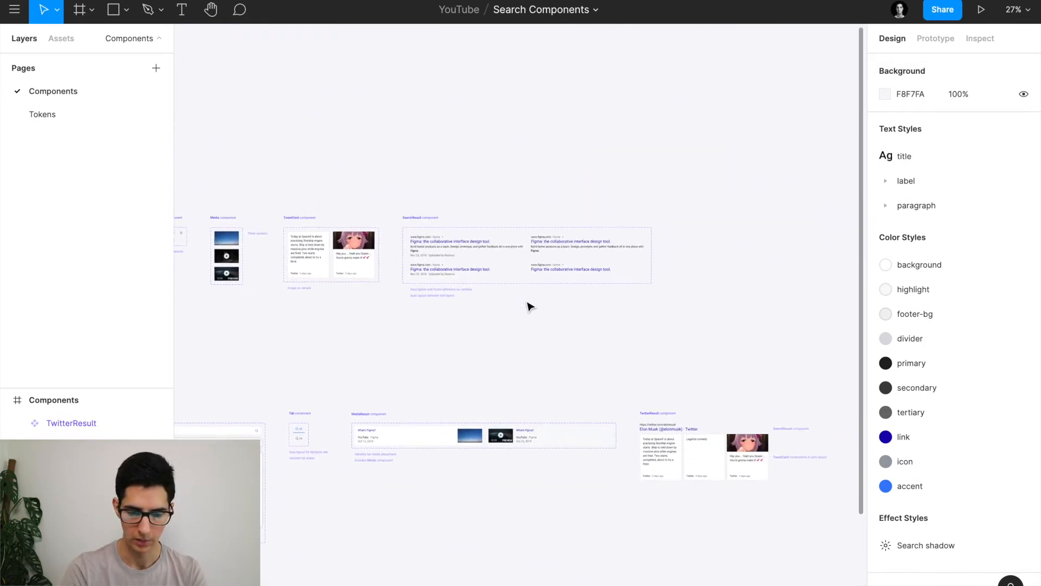
scroll(530, 304, left, 5)
scroll(430, 280, up, 5)
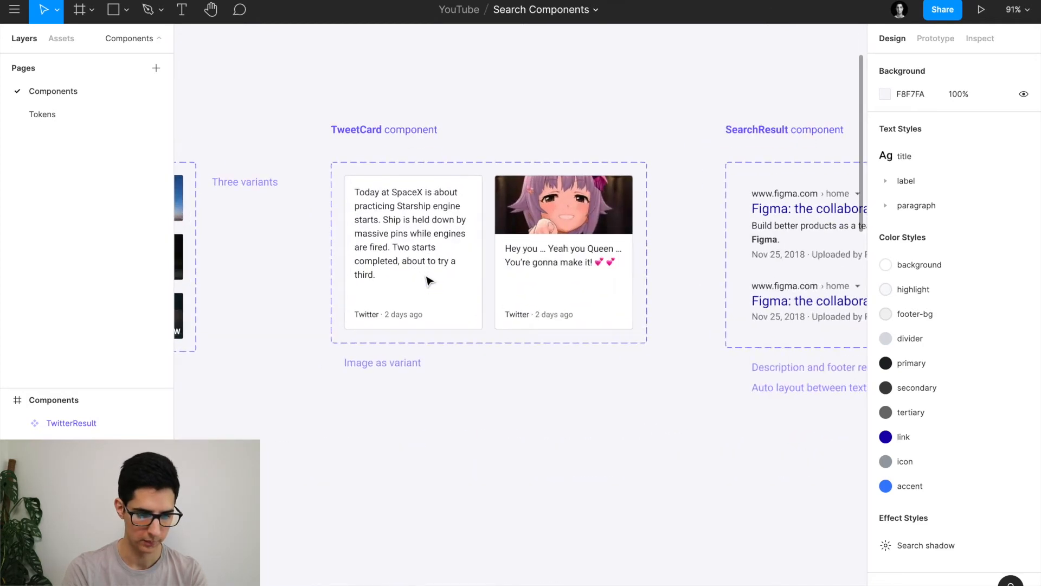
click(409, 253)
scroll(408, 253, down, 2)
scroll(407, 252, down, 2)
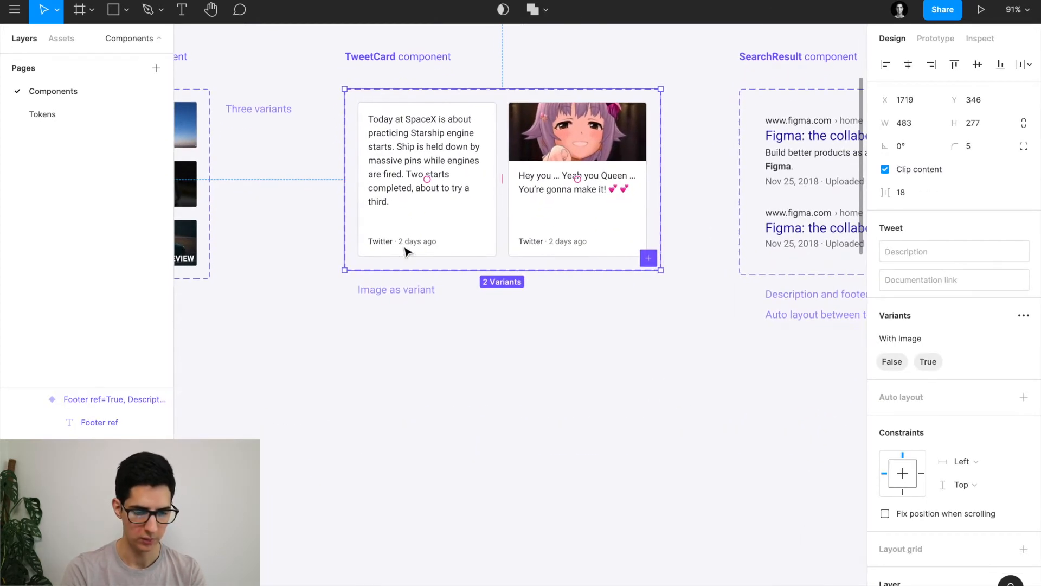
click(453, 243)
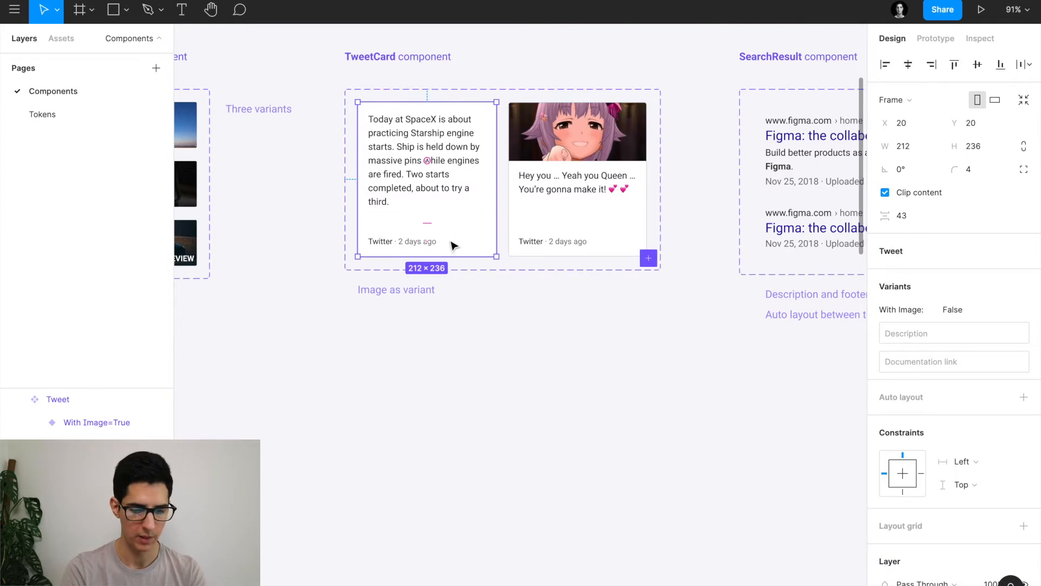
scroll(439, 390, down, 3)
scroll(439, 391, left, 1)
Draw a new frame below the TweetCard component and size it 212 × 236.
key(f)
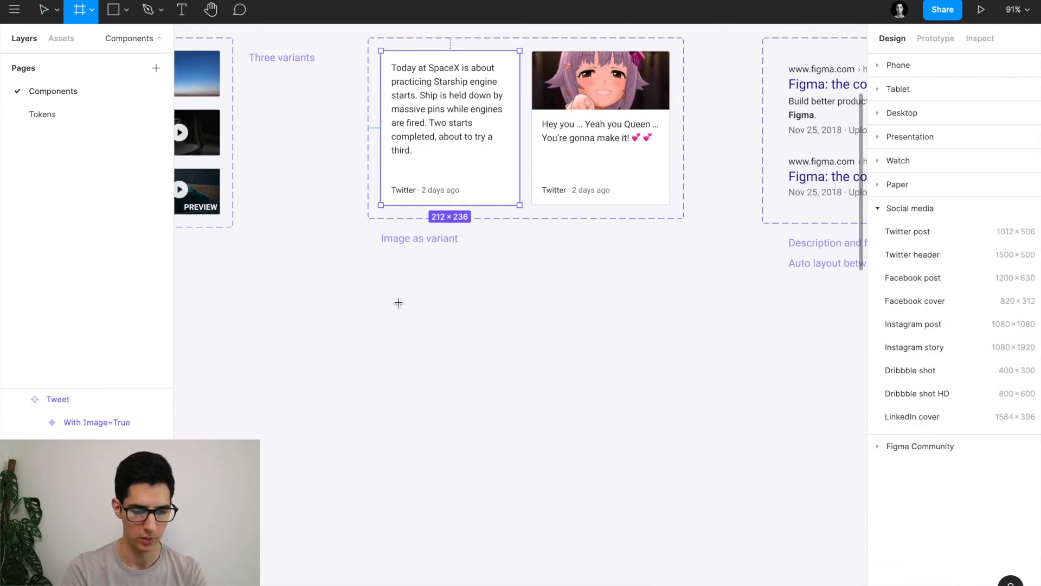
drag(391, 297, 514, 498)
click(911, 151)
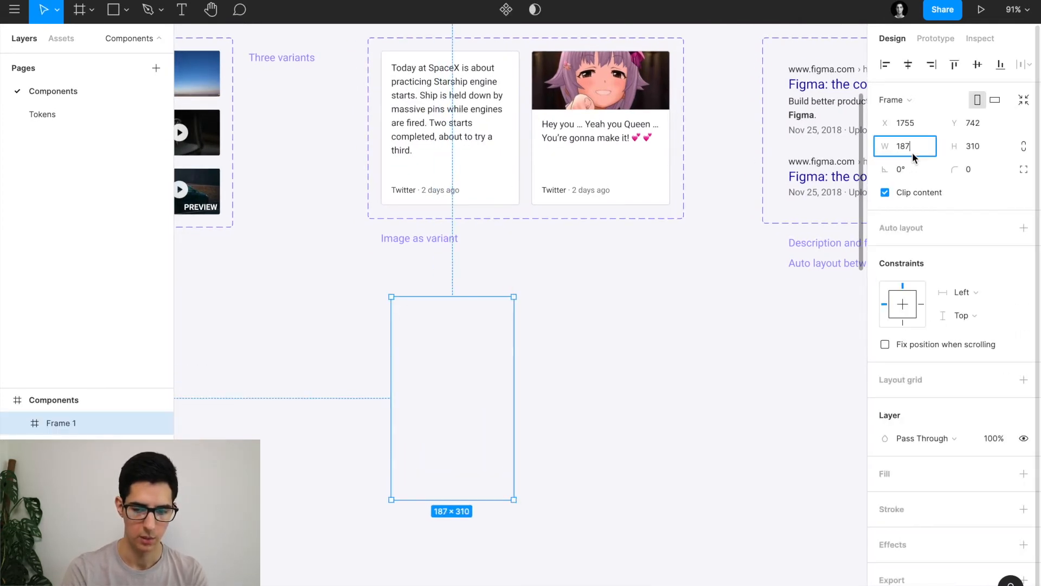
text(212)
key(Tab)
text(2)
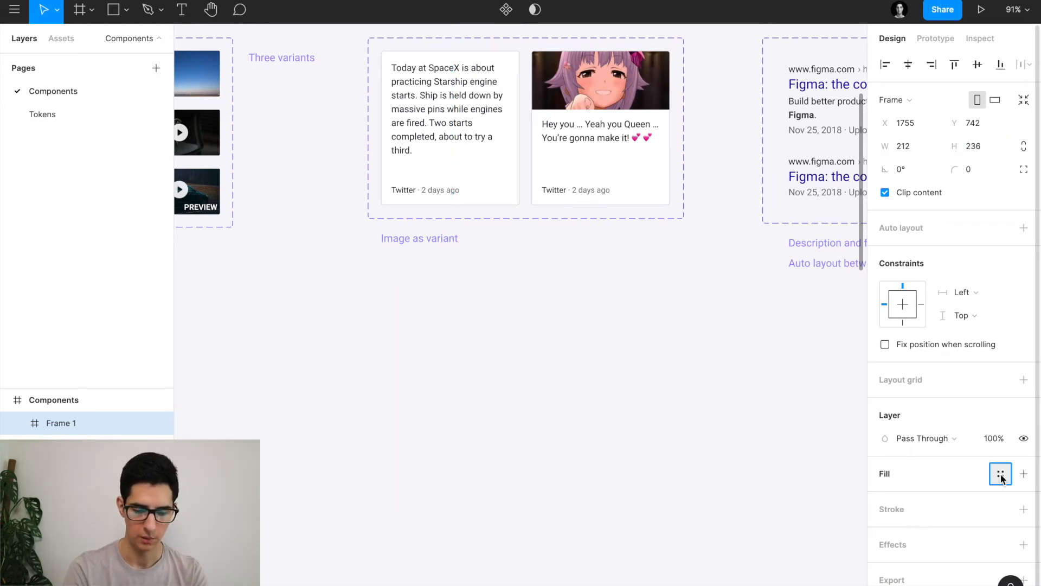
Give the frame the background fill, divider stroke and 4 px corners, aligned under the tweet.
click(1001, 473)
click(897, 560)
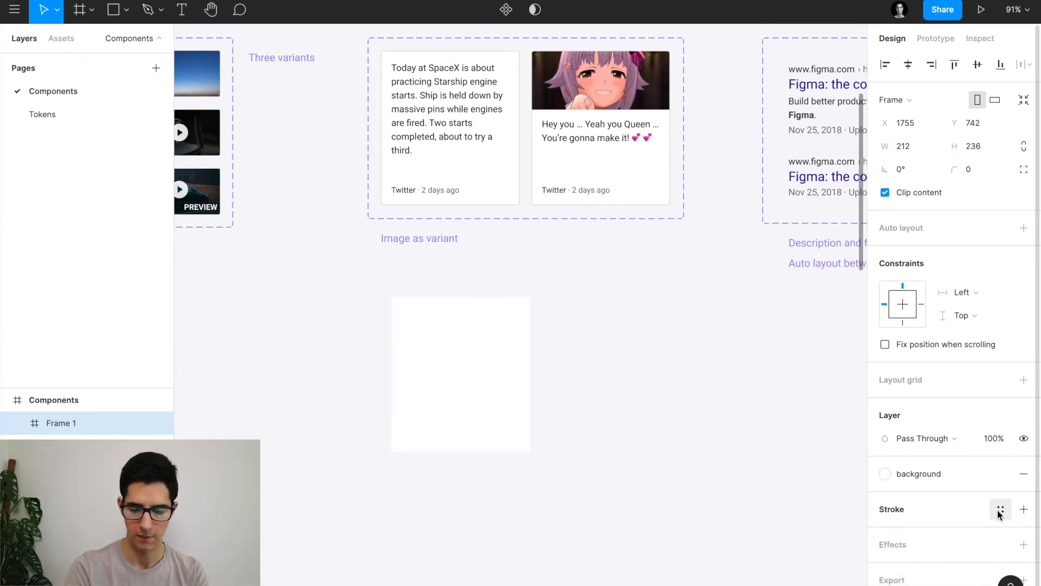
click(1001, 505)
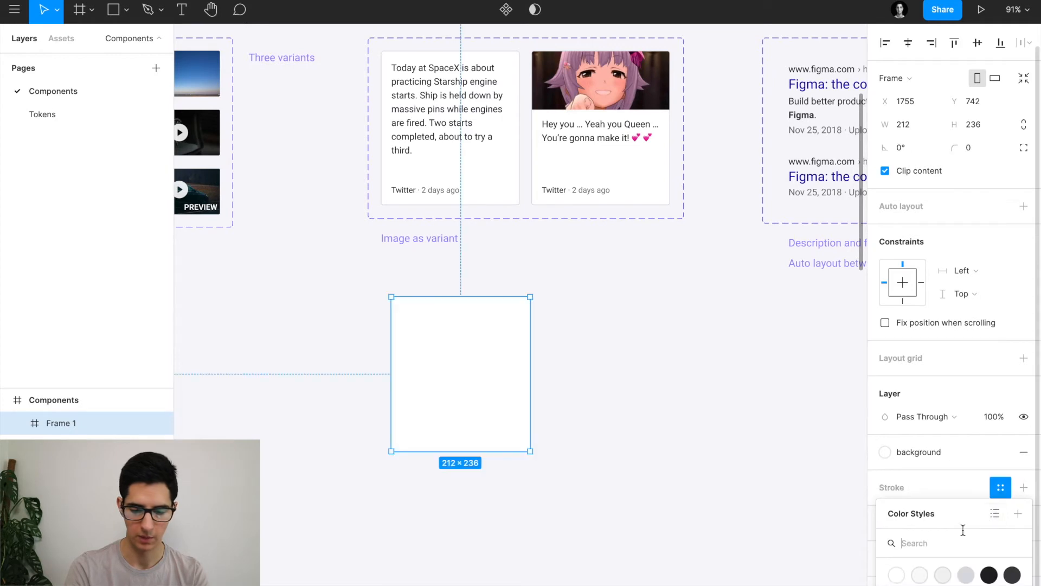
click(966, 576)
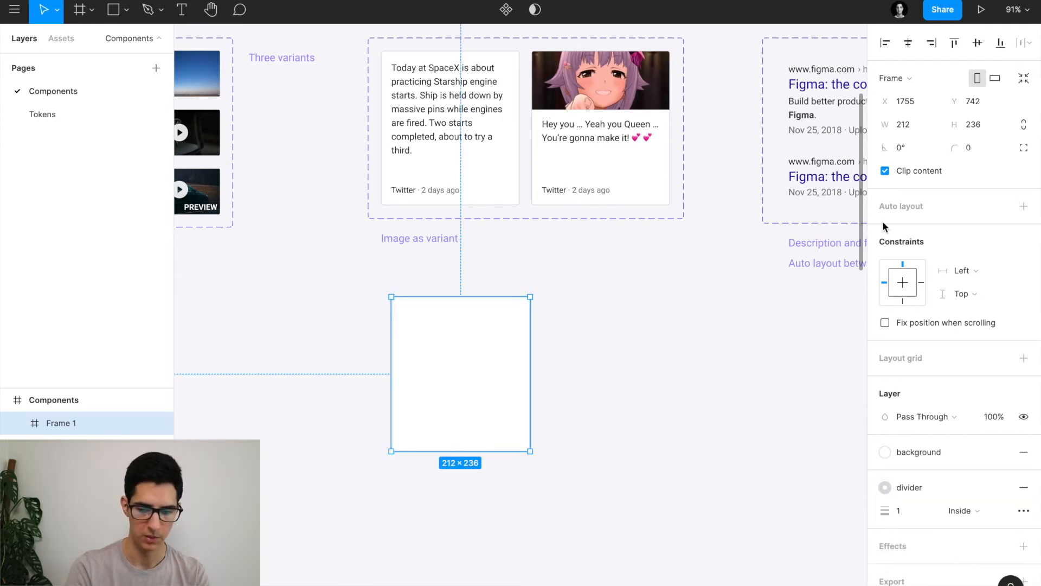
click(974, 147)
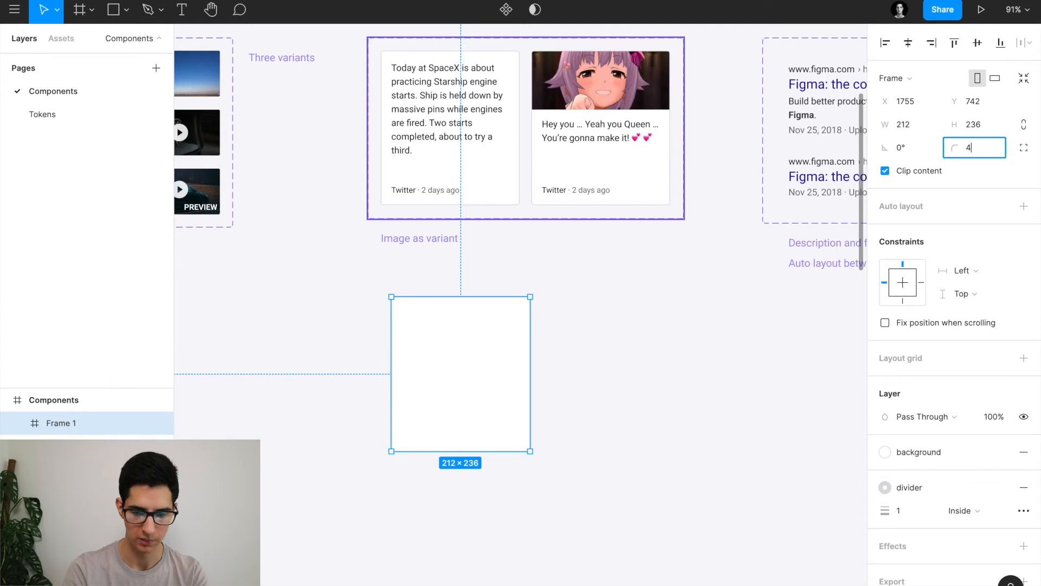
text(4)
key(Return)
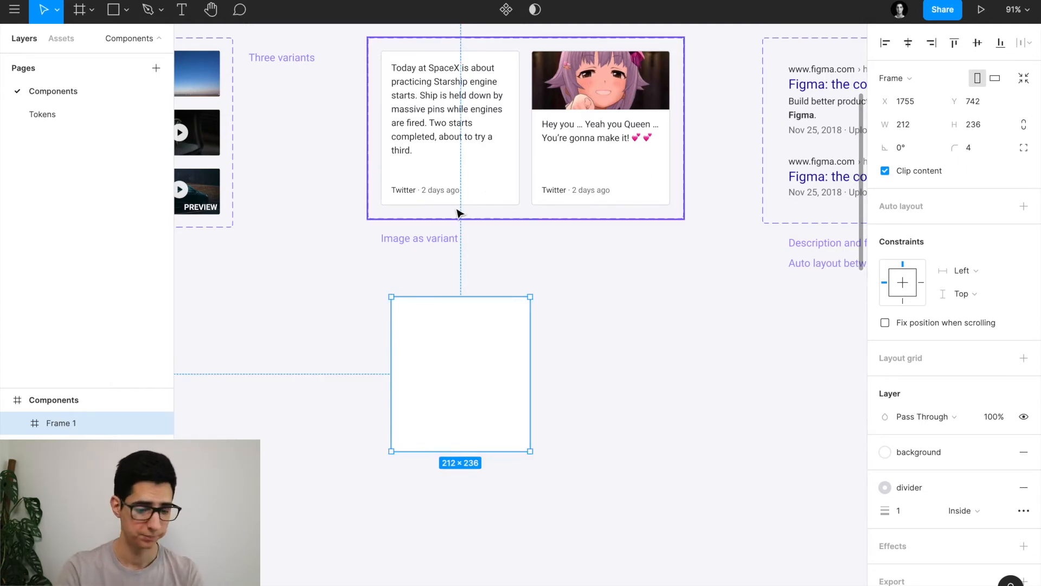
drag(472, 369, 460, 355)
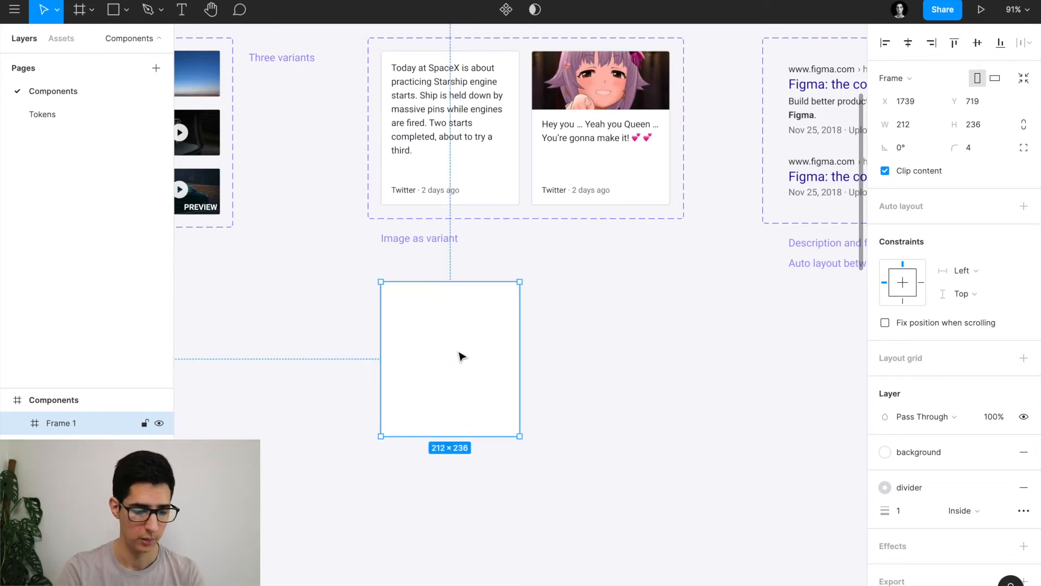
Rename the new frame to Card.
double_click(73, 425)
text(Card)
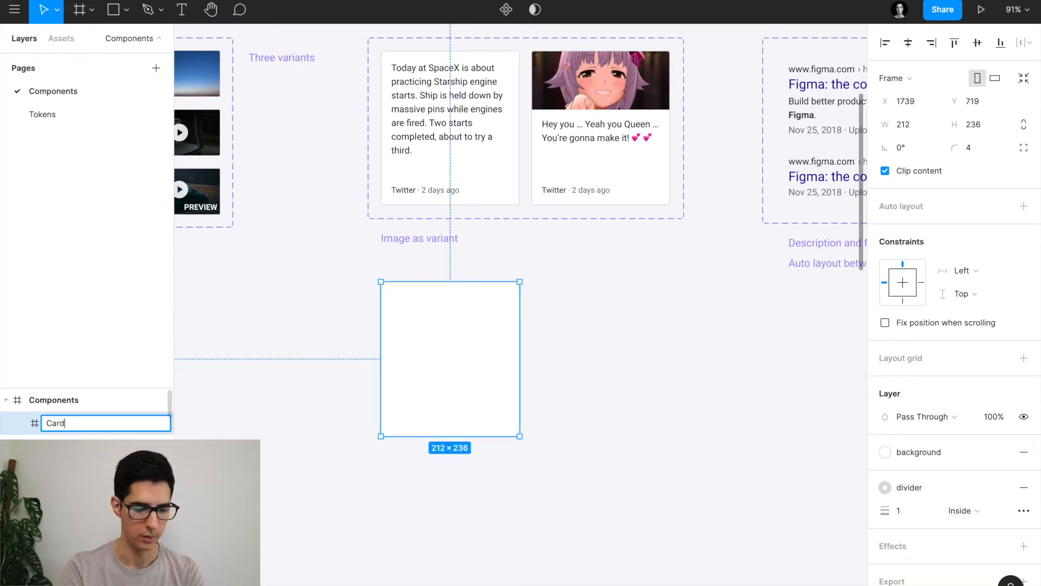
key(Return)
Paste the tweet paragraph from the text-only TweetCard variant into the Card frame.
scroll(367, 292, up, 2)
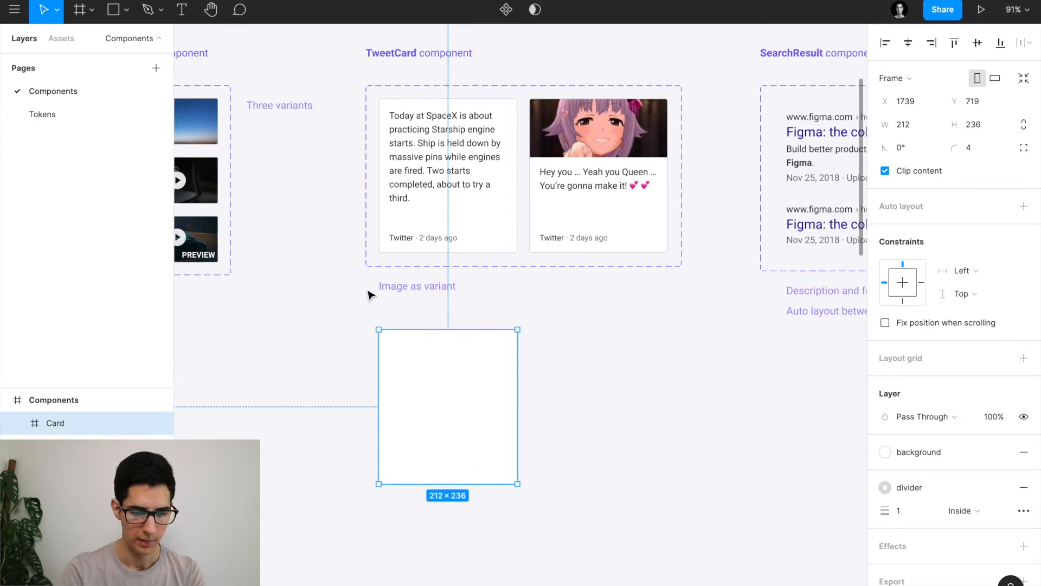
click(462, 161)
click(464, 225)
scroll(465, 226, up, 3)
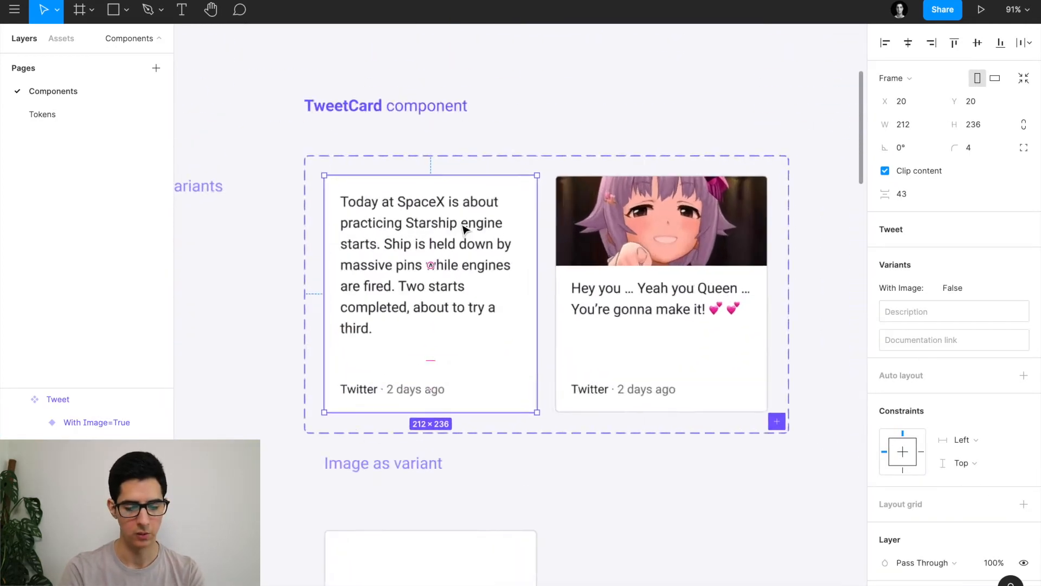
scroll(465, 226, up, 2)
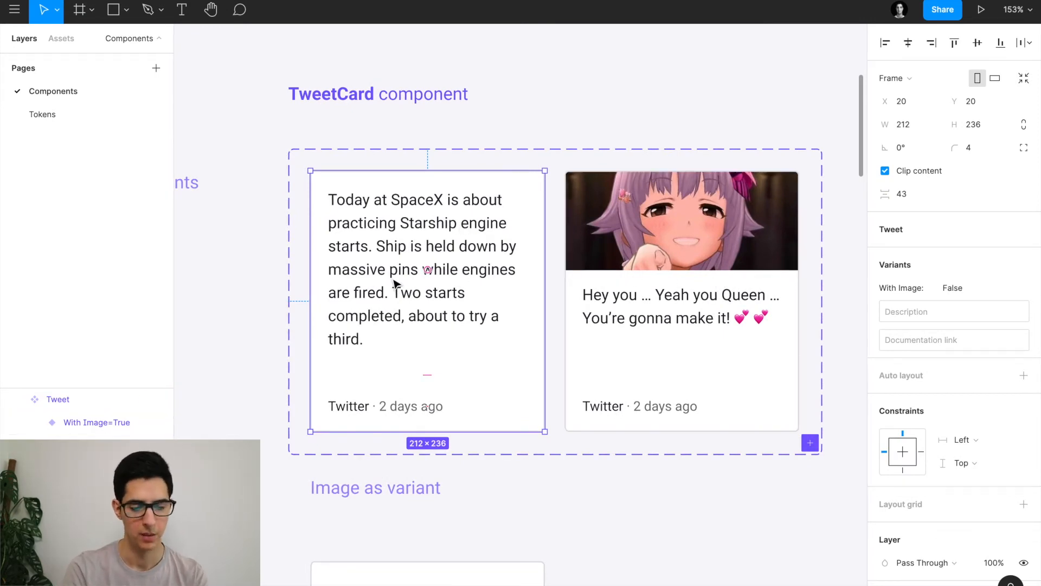
scroll(395, 283, down, 3)
click(411, 197)
scroll(408, 191, down, 3)
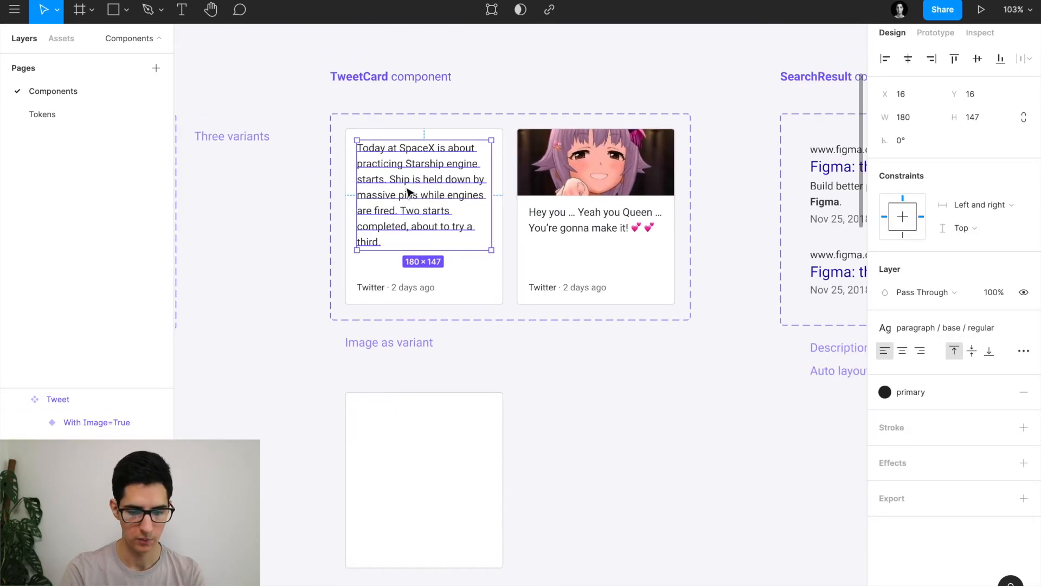
scroll(407, 191, down, 3)
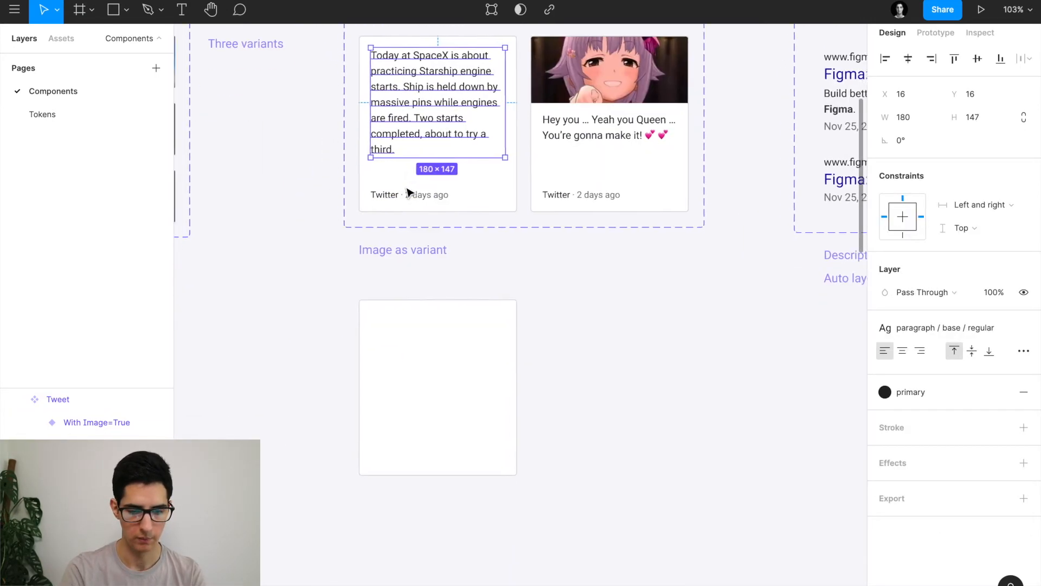
click(425, 359)
key(ctrl+v)
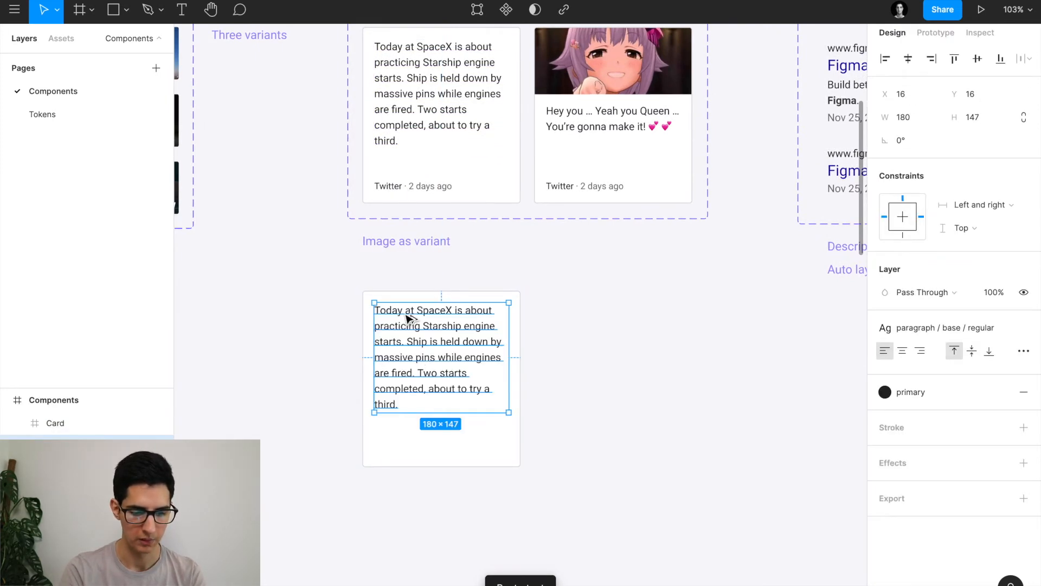
scroll(408, 318, up, 5)
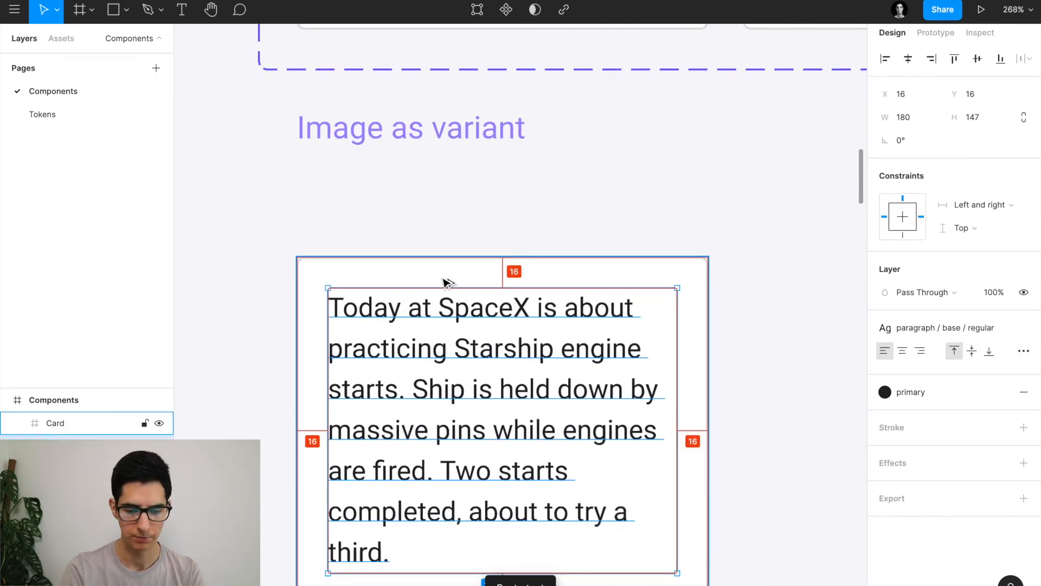
double_click(494, 389)
key(Escape)
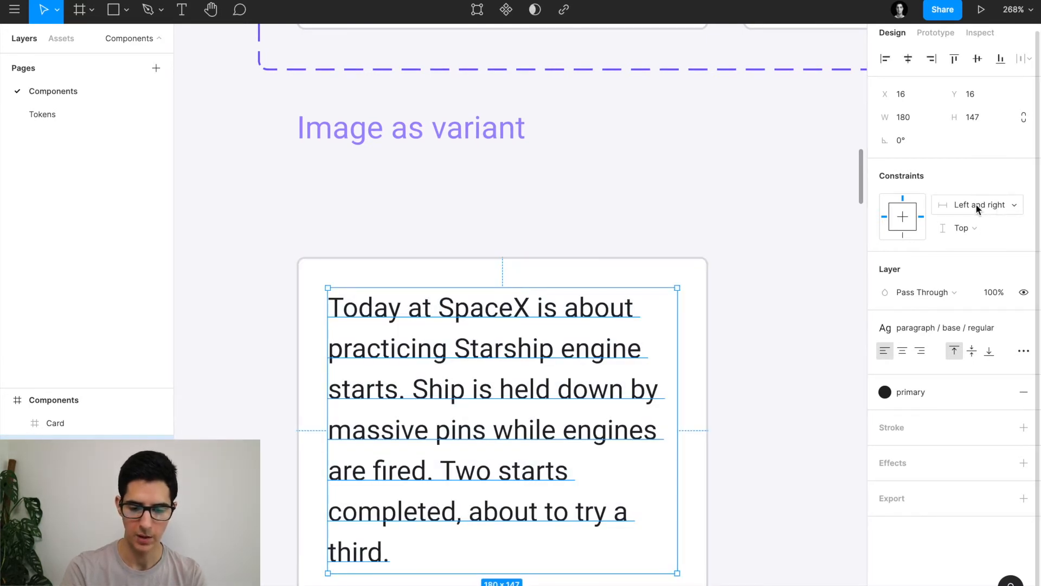
Widen the Card to check the paragraph stretches, then undo back to 212 wide.
scroll(741, 263, down, 3)
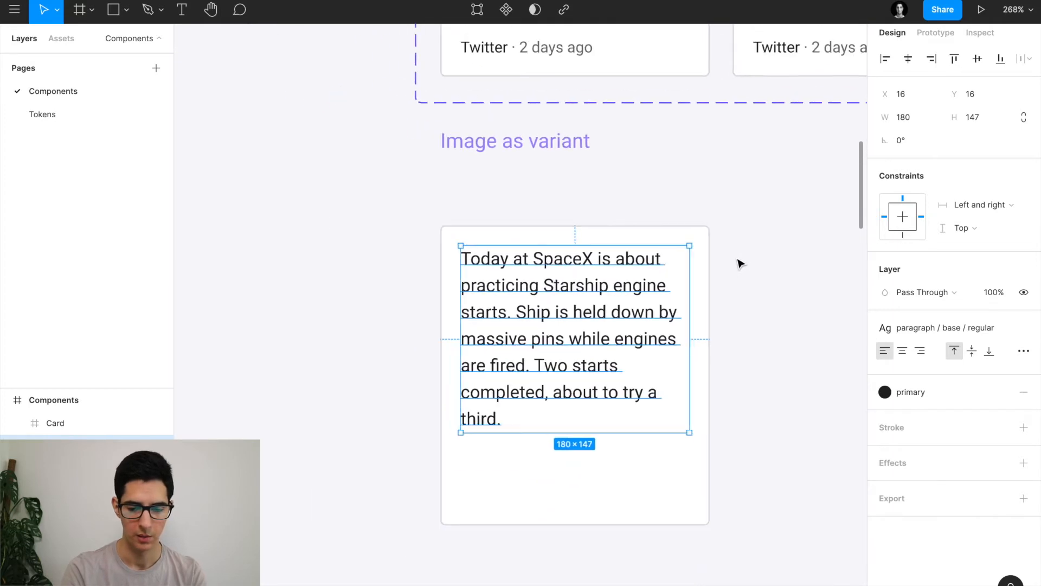
scroll(740, 263, right, 1)
click(676, 236)
scroll(676, 235, down, 5)
scroll(675, 236, right, 3)
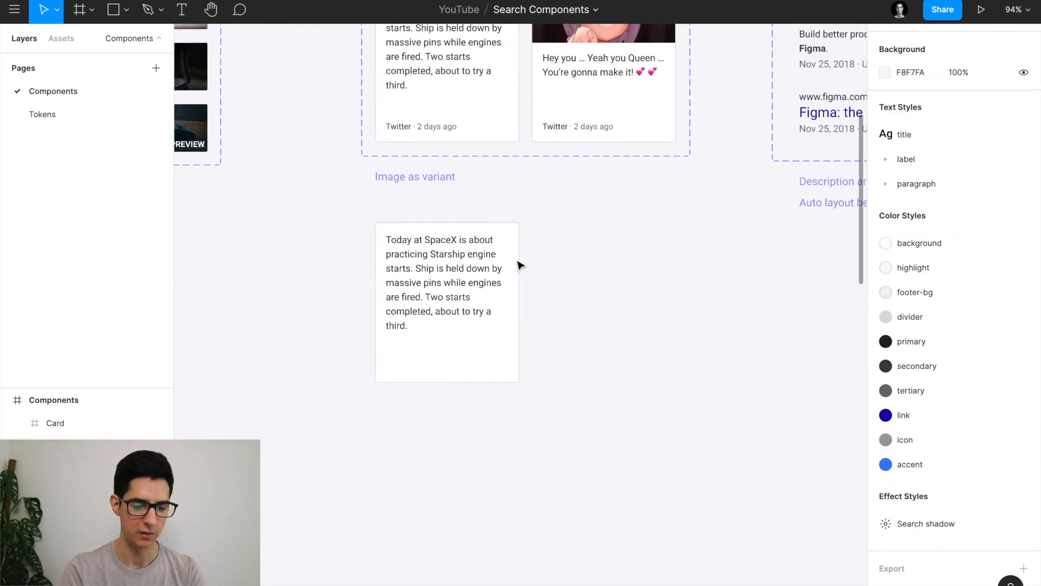
click(514, 280)
drag(515, 284, 629, 284)
key(ctrl+z)
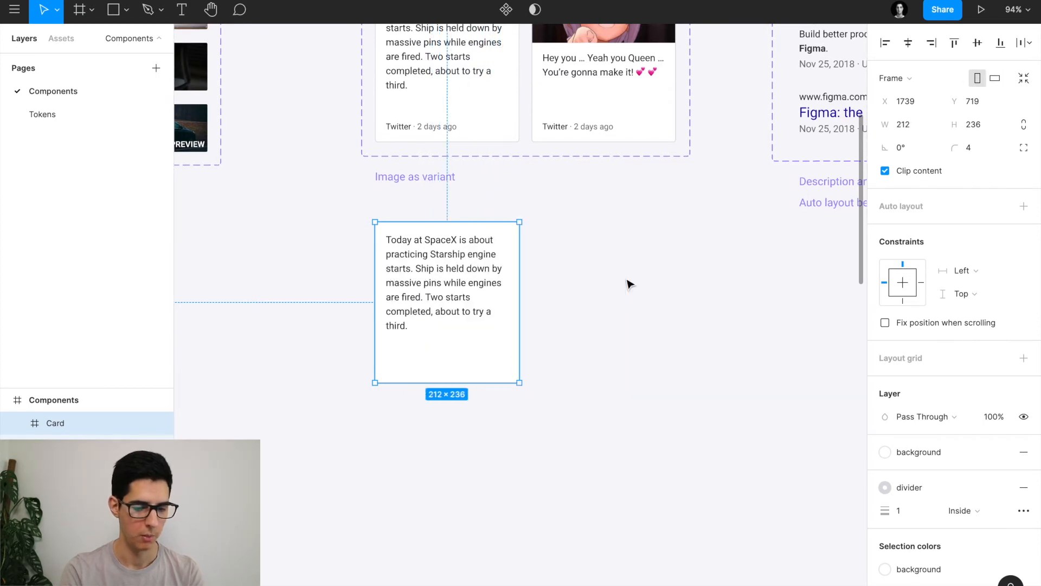
scroll(423, 293, up, 1)
scroll(424, 294, left, 1)
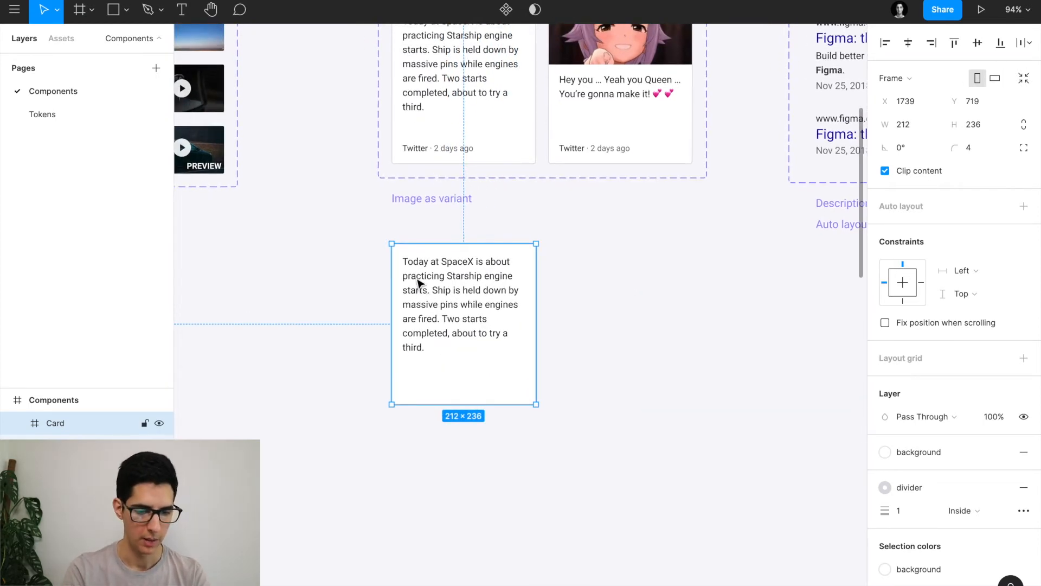
scroll(422, 286, down, 2)
scroll(434, 232, up, 6)
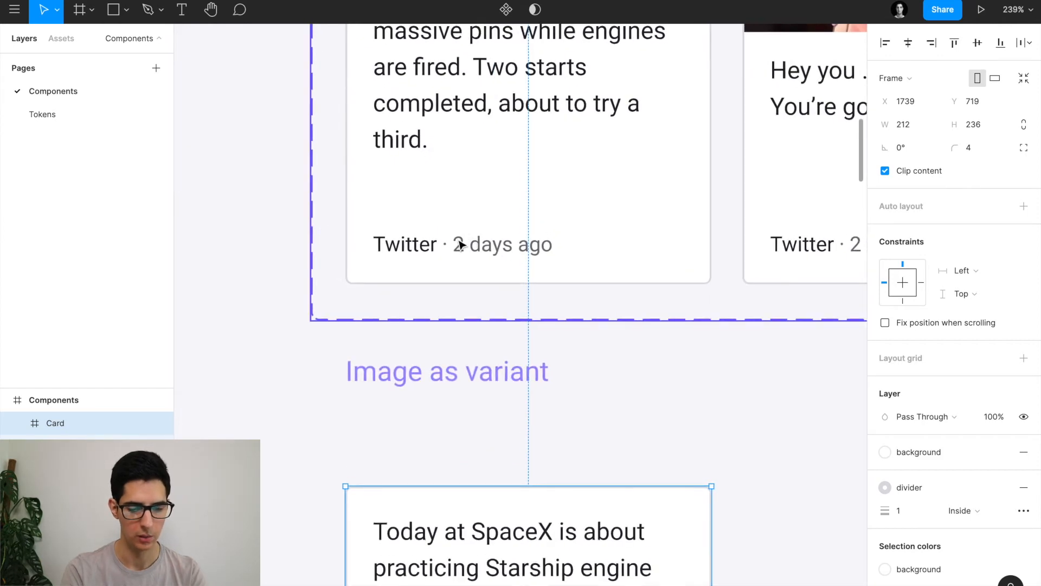
Apply the label / small / regular text style to the Card's 'Twitter · 2 days ago' footer.
double_click(458, 239)
scroll(458, 238, down, 5)
scroll(461, 242, down, 4)
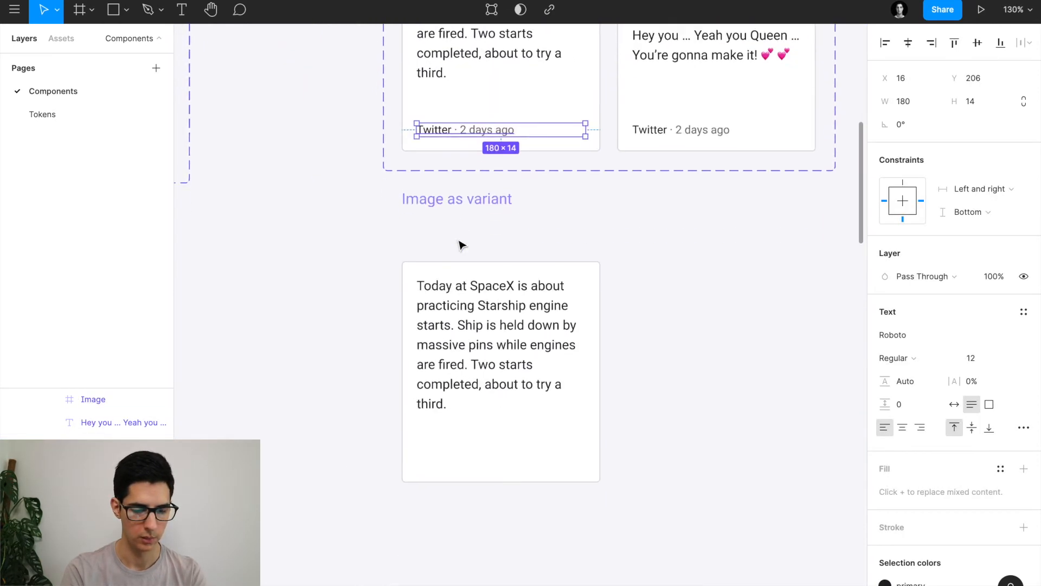
click(465, 391)
click(439, 383)
scroll(462, 387, up, 4)
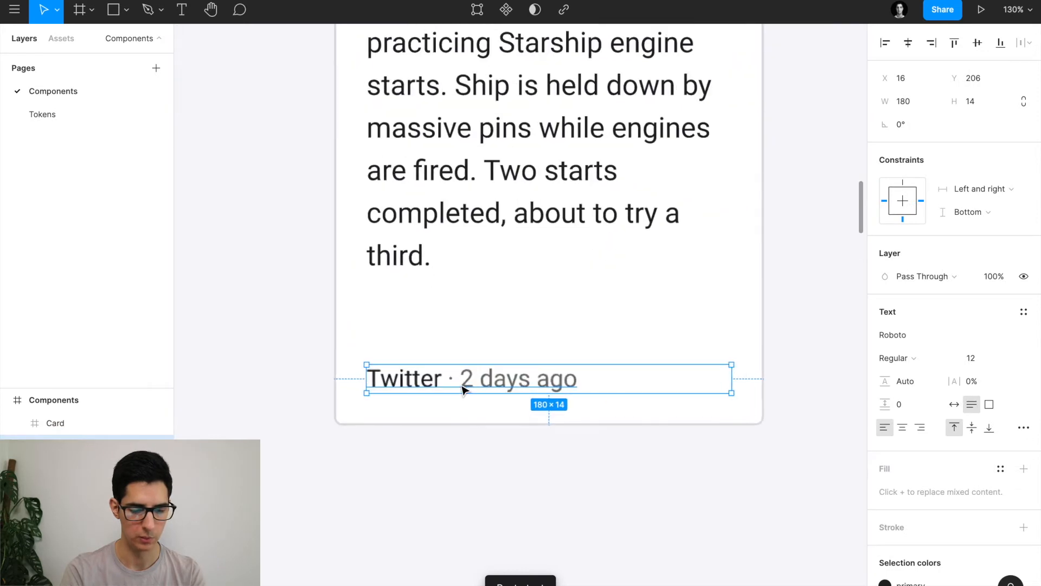
double_click(430, 381)
double_click(412, 381)
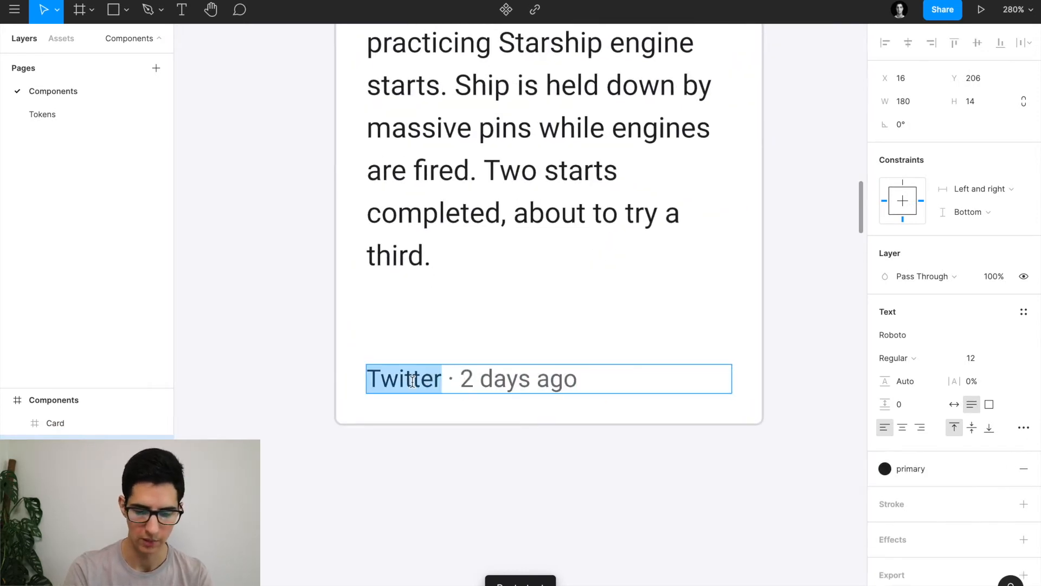
key(Escape)
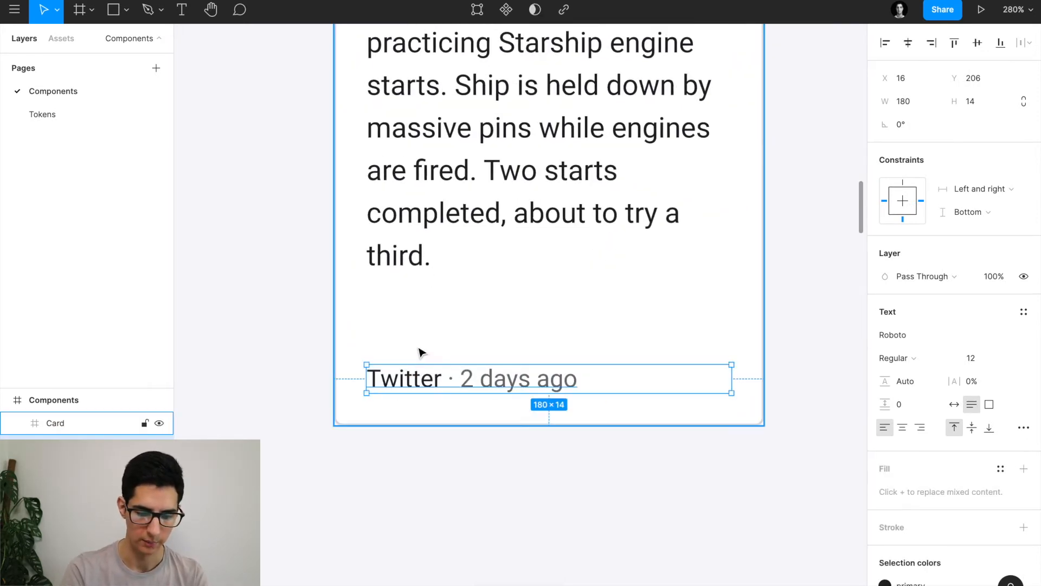
click(1024, 312)
scroll(986, 434, down, 1)
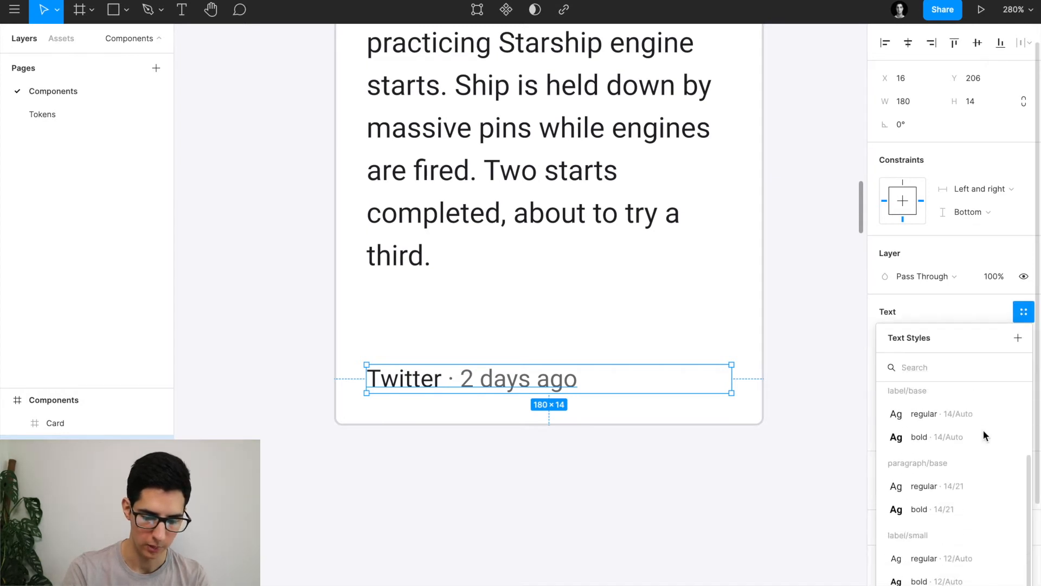
click(928, 558)
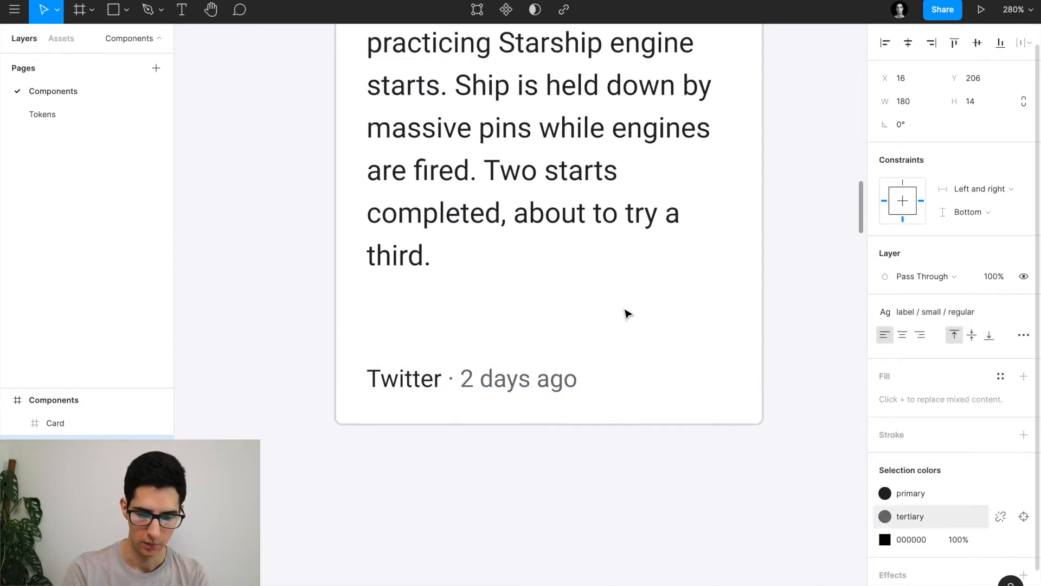
Check the colours of the 'Twitter' and '2 days ago' parts, then reselect the Card.
double_click(400, 382)
double_click(417, 376)
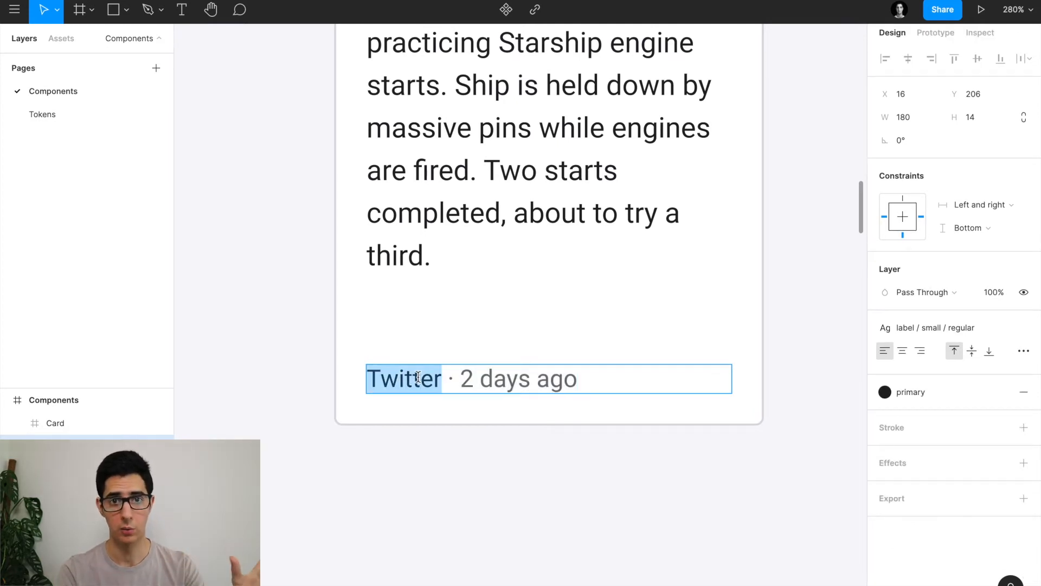
click(528, 380)
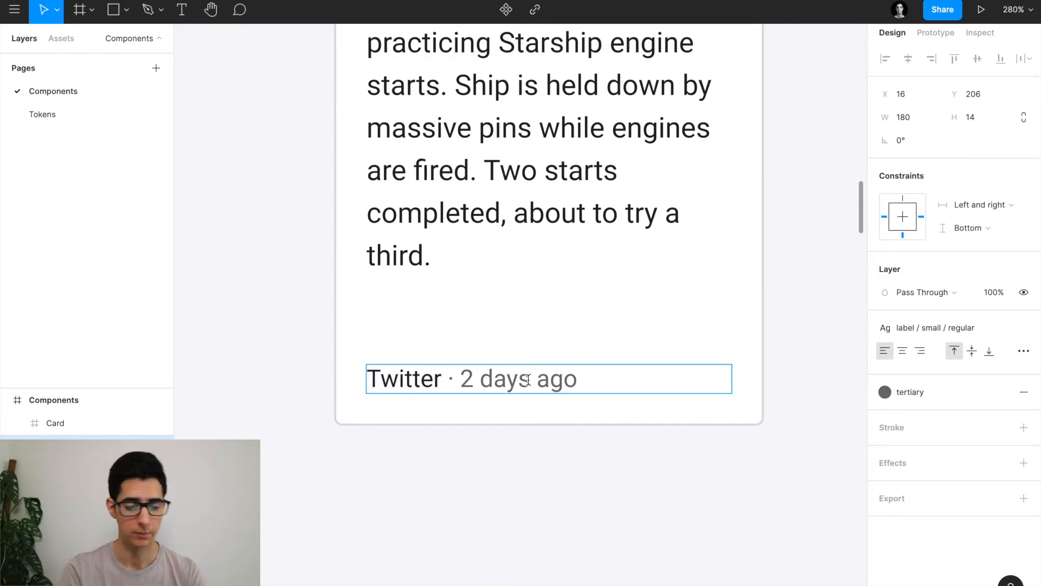
key(Escape)
key(Escape)
scroll(495, 407, down, 5)
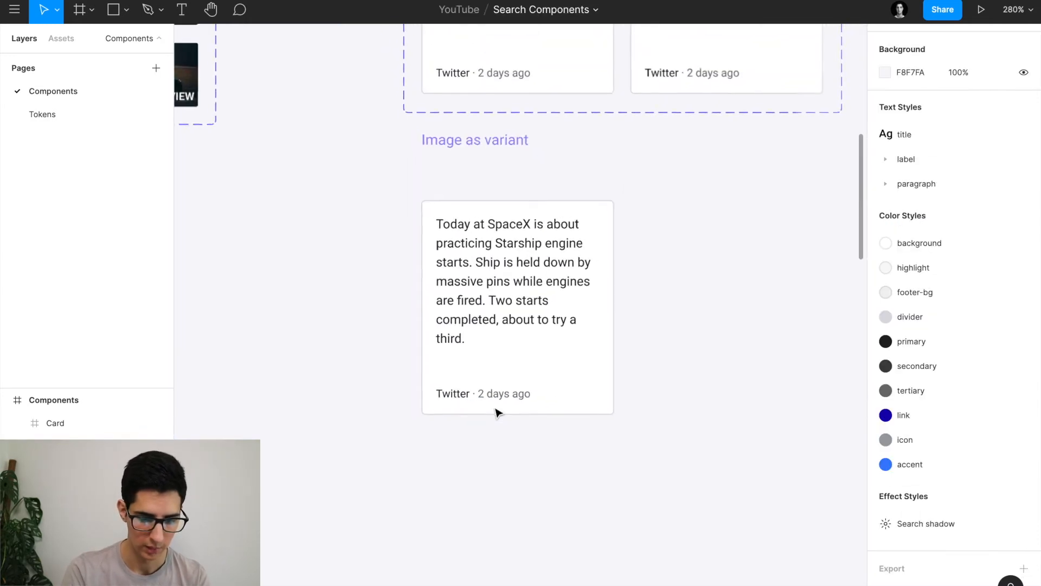
click(501, 337)
Stretch the Card taller to confirm the footer stays pinned to the bottom, then undo.
scroll(501, 341, down, 3)
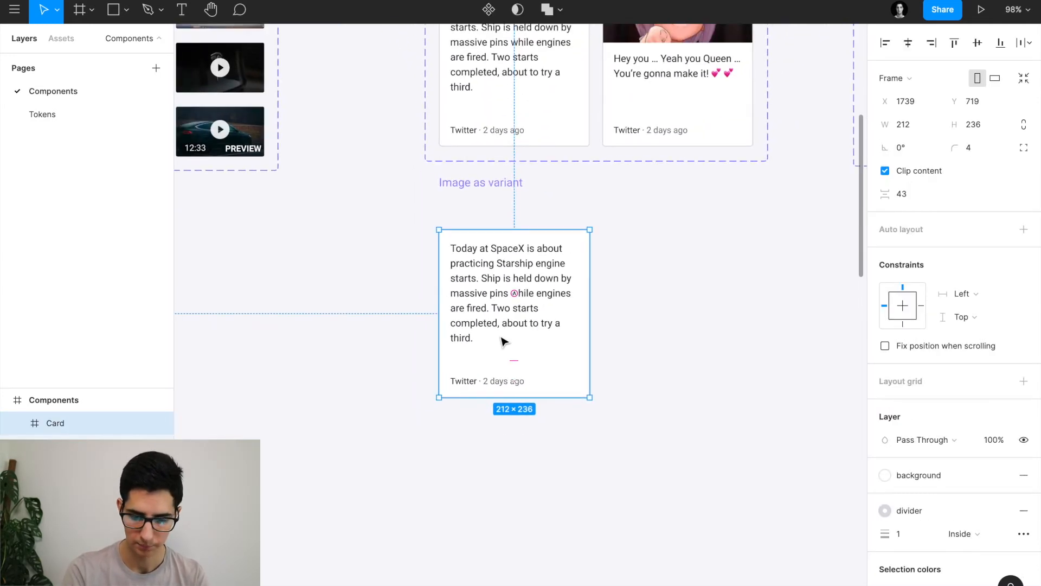
scroll(503, 342, right, 1)
scroll(564, 368, right, 1)
click(429, 374)
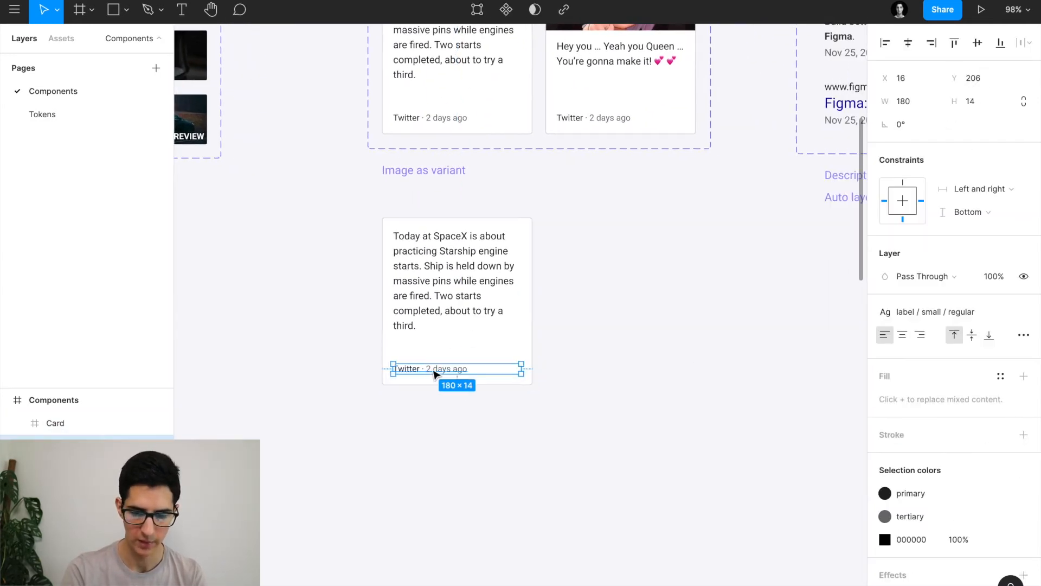
scroll(434, 374, up, 3)
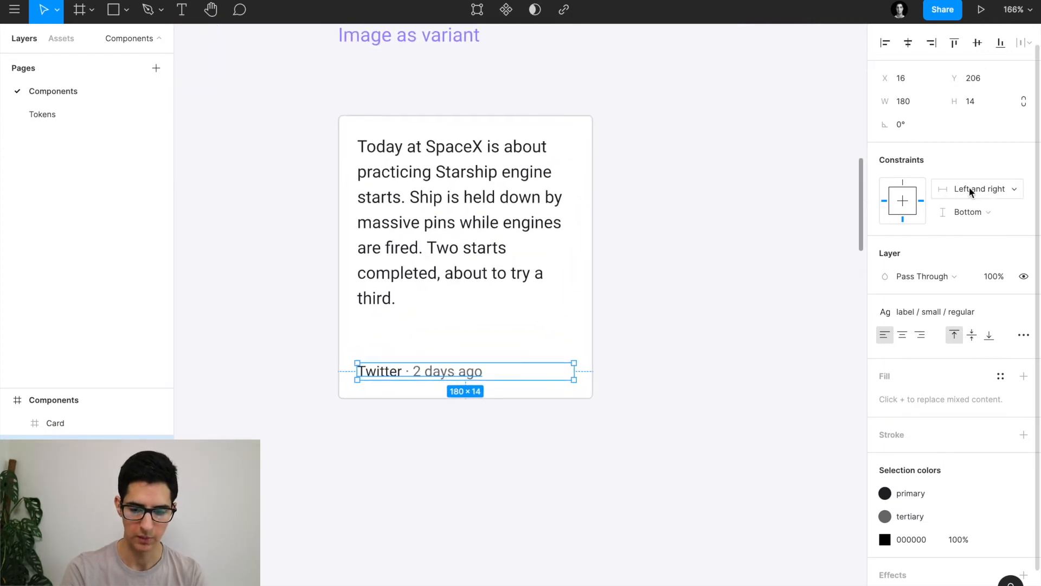
click(714, 376)
scroll(713, 377, down, 3)
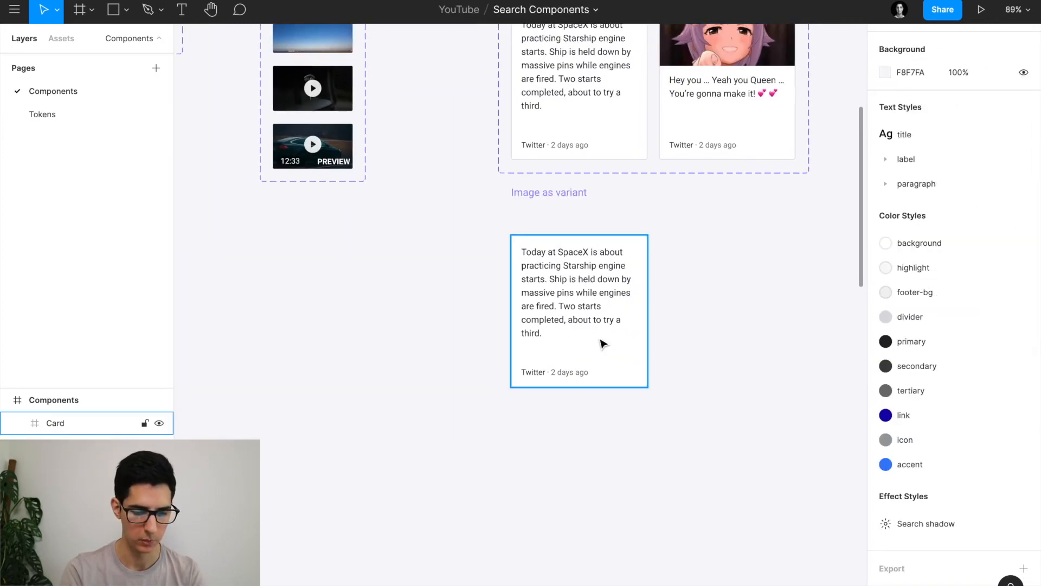
click(582, 390)
drag(582, 391, 593, 487)
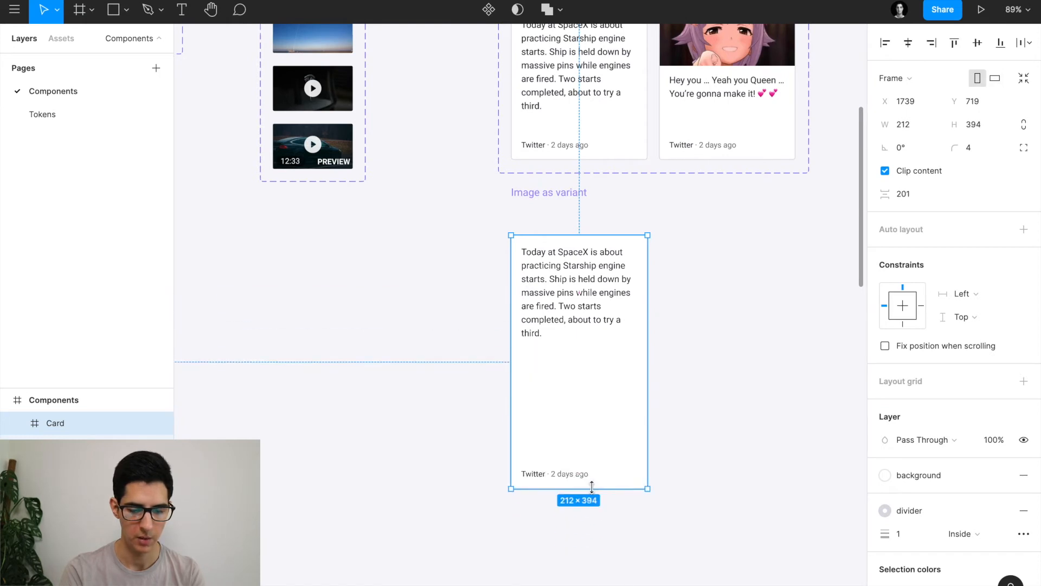
key(ctrl+z)
Turn the Card frame into a component with Ctrl+Alt+K.
scroll(602, 465, right, 2)
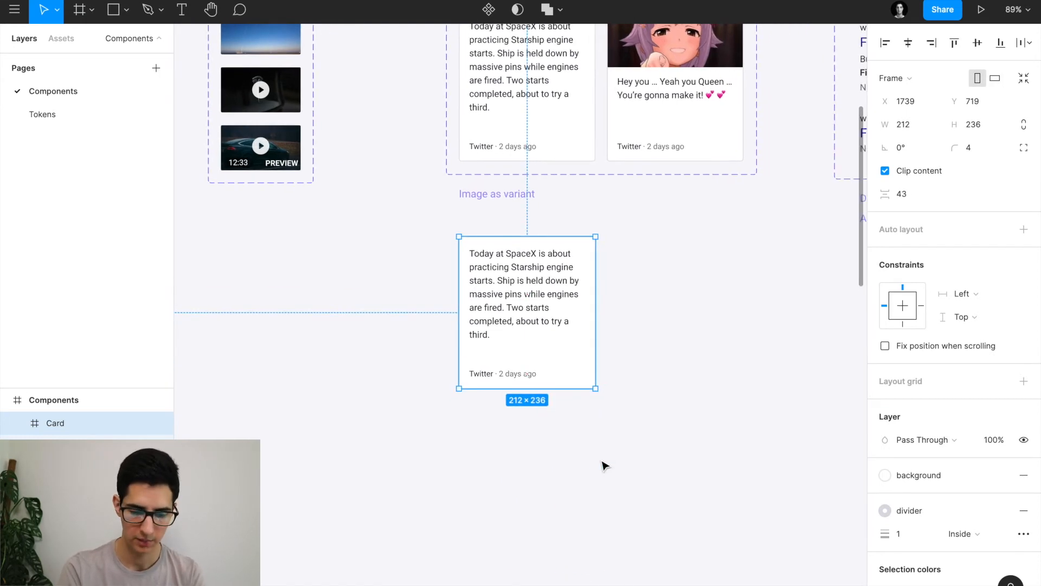
scroll(602, 465, right, 2)
scroll(602, 464, up, 2)
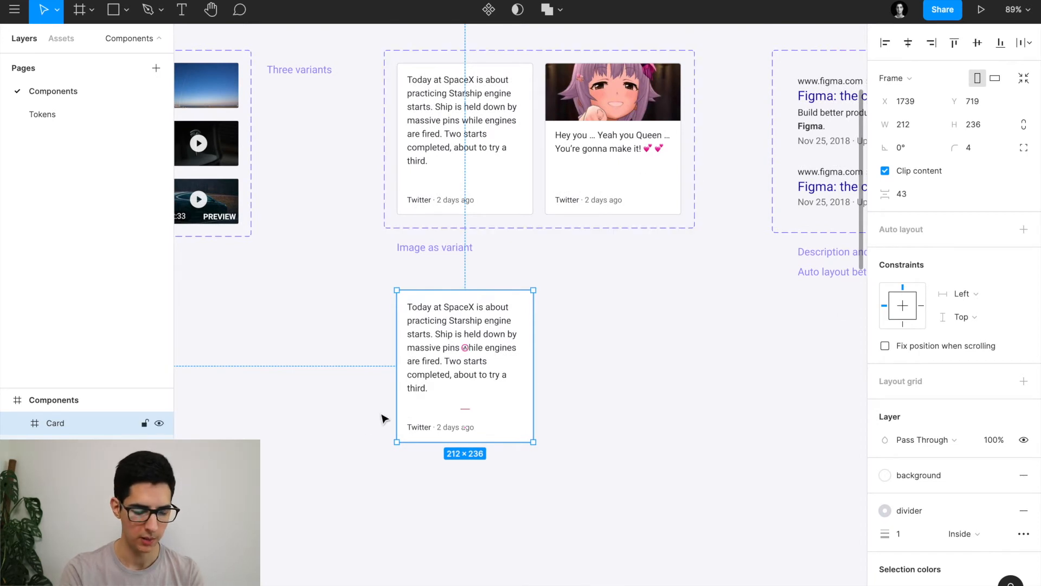
key(ctrl+alt+k)
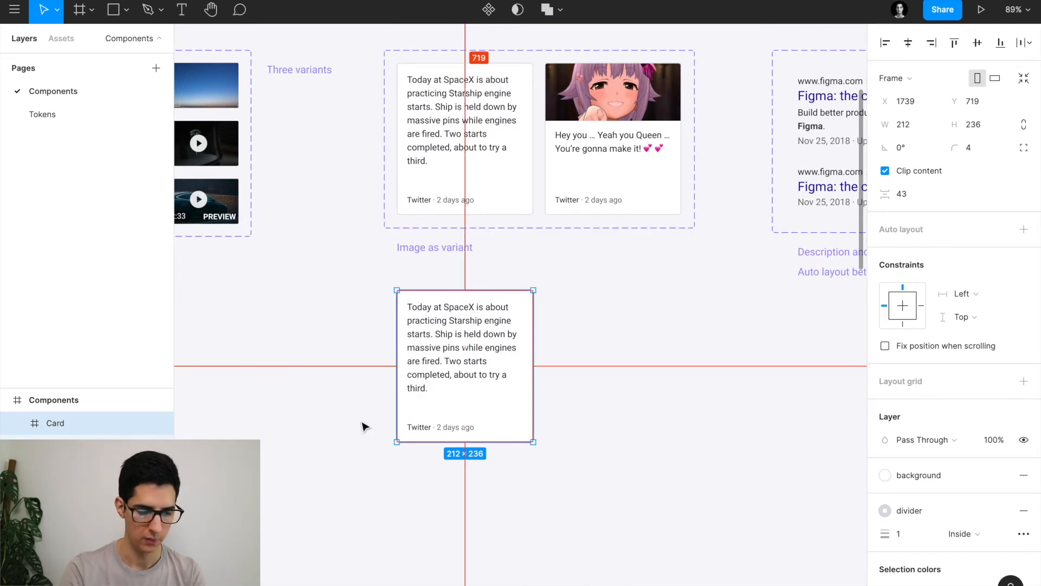
Rename the Card component to TweetCard.
double_click(75, 422)
text(Tw)
scroll(270, 415, up, 3)
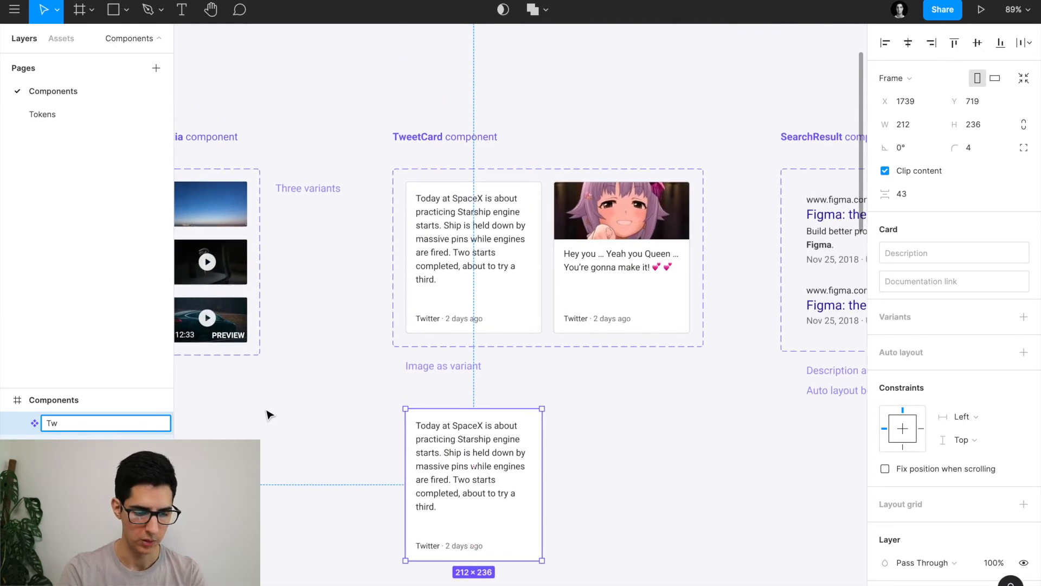
text(et)
text(tCar)
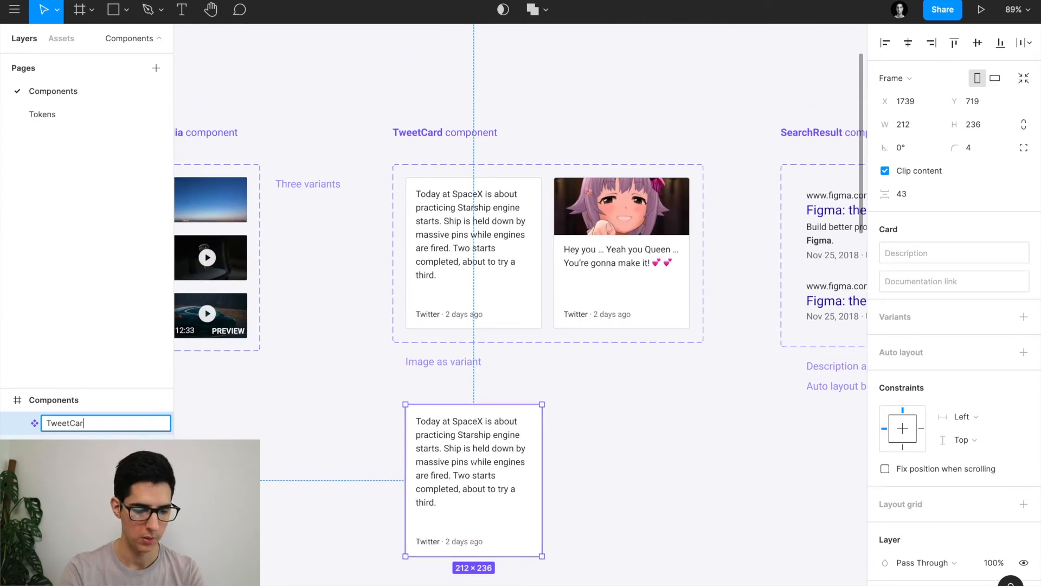
text(d)
key(Return)
Add a second TweetCard variant and place it beside the first card in a widened set.
scroll(477, 350, down, 2)
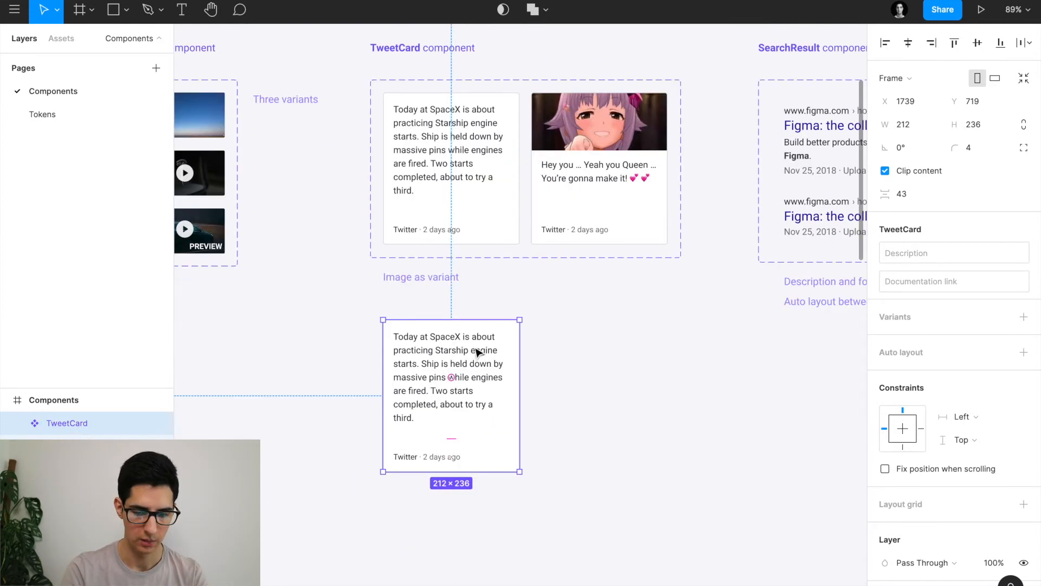
click(1023, 318)
scroll(622, 367, down, 2)
click(541, 348)
drag(555, 344, 691, 342)
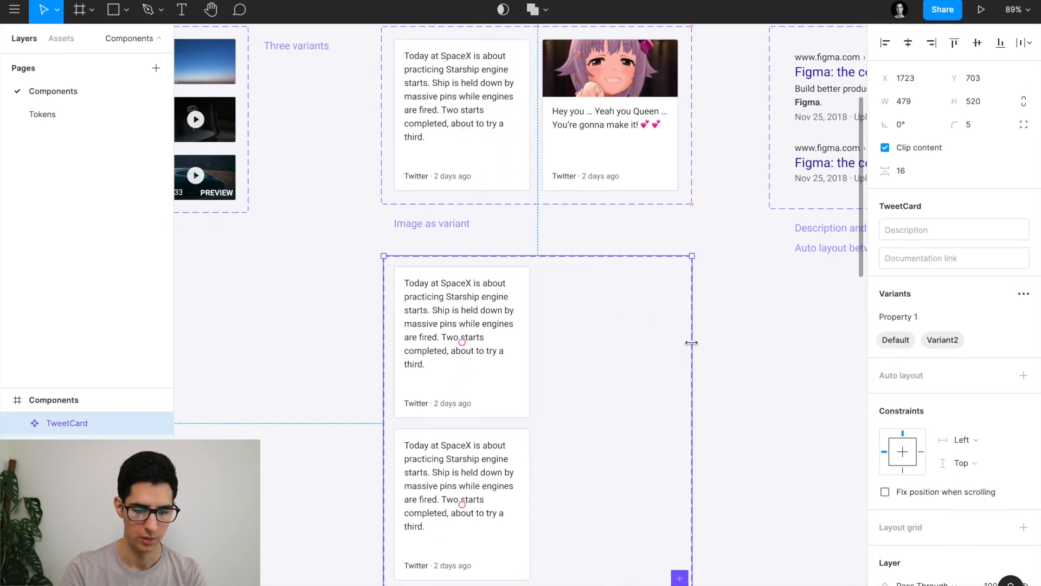
click(465, 491)
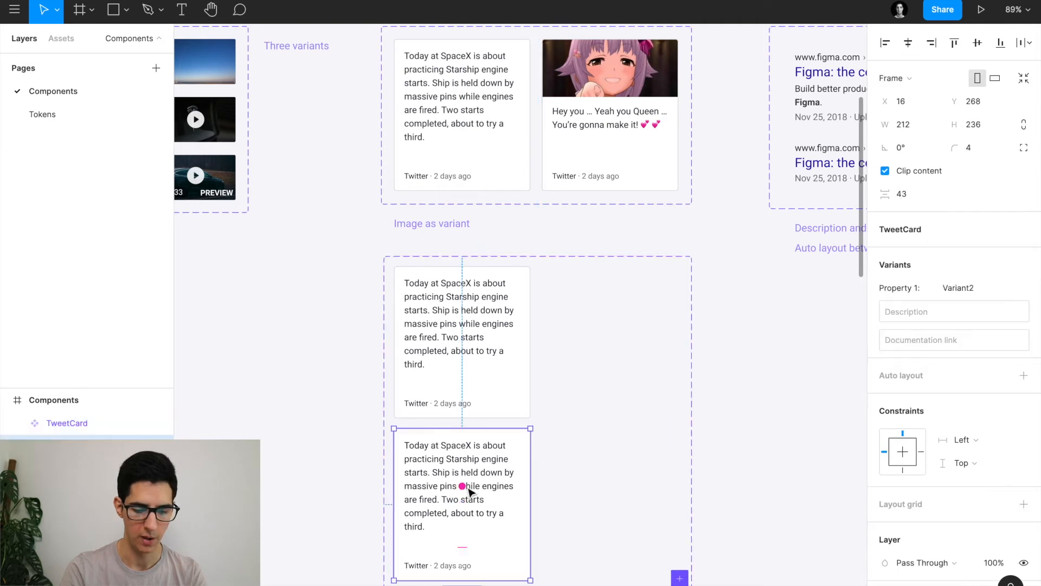
drag(465, 491, 608, 308)
double_click(610, 309)
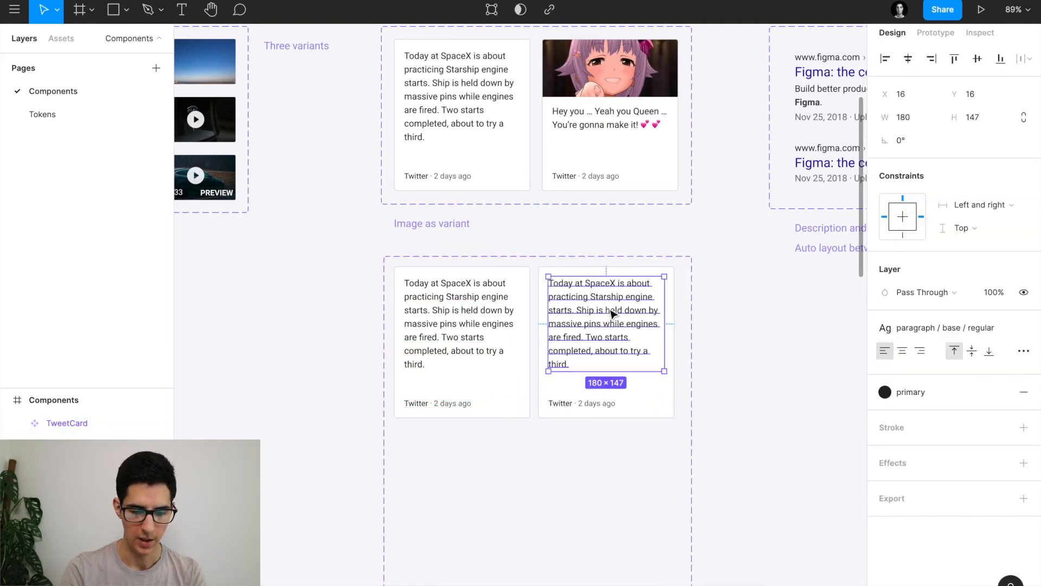
click(595, 274)
Set the second variant's property value to True and the first variant's to False.
click(964, 292)
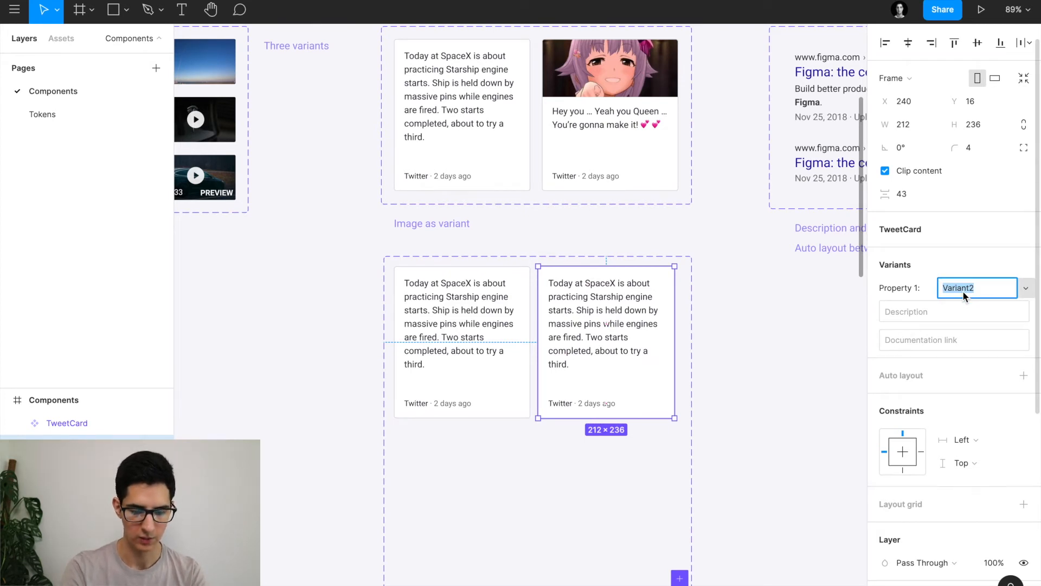
text(Tru)
key(Return)
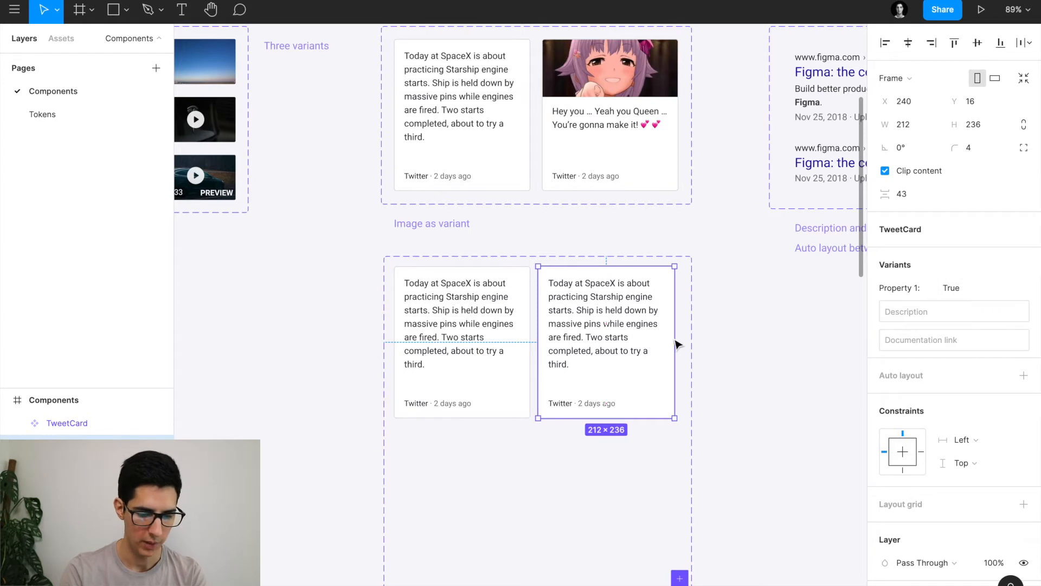
click(462, 347)
text(False)
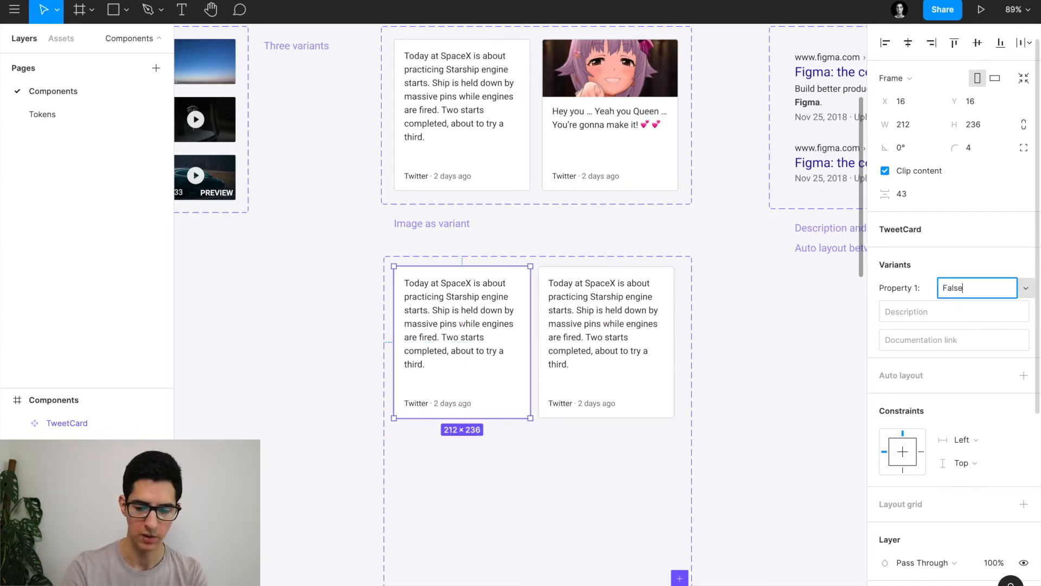
key(Return)
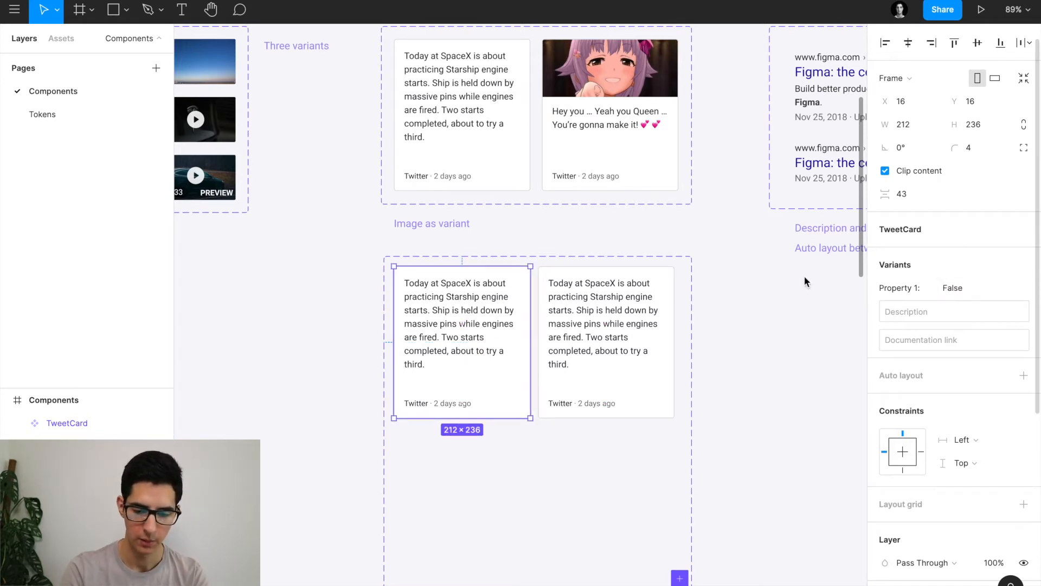
Rename the Property 1 variant property of the component set to With Image.
click(487, 263)
double_click(916, 318)
key(ctrl+a)
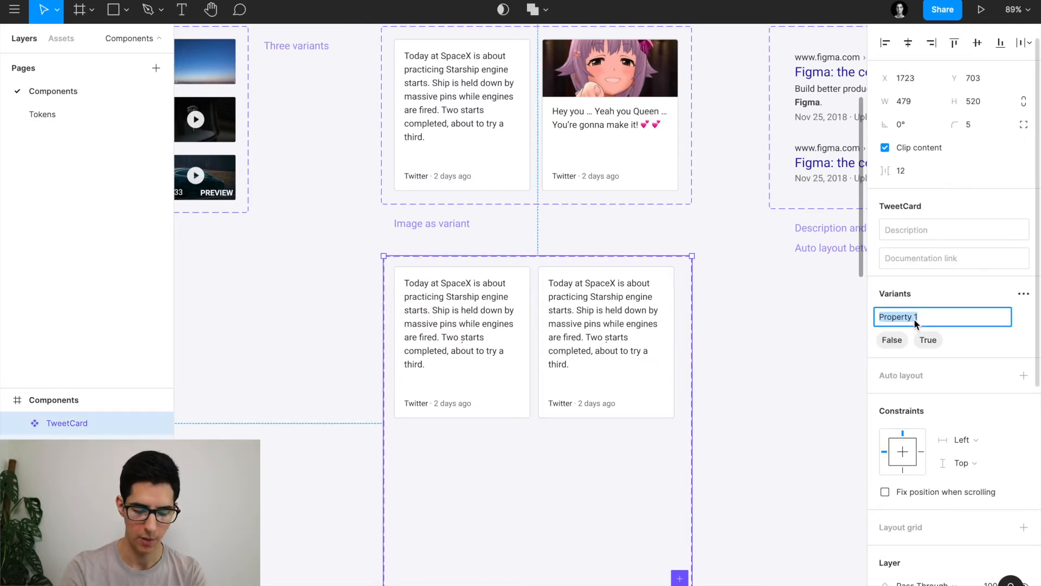
text(With Image)
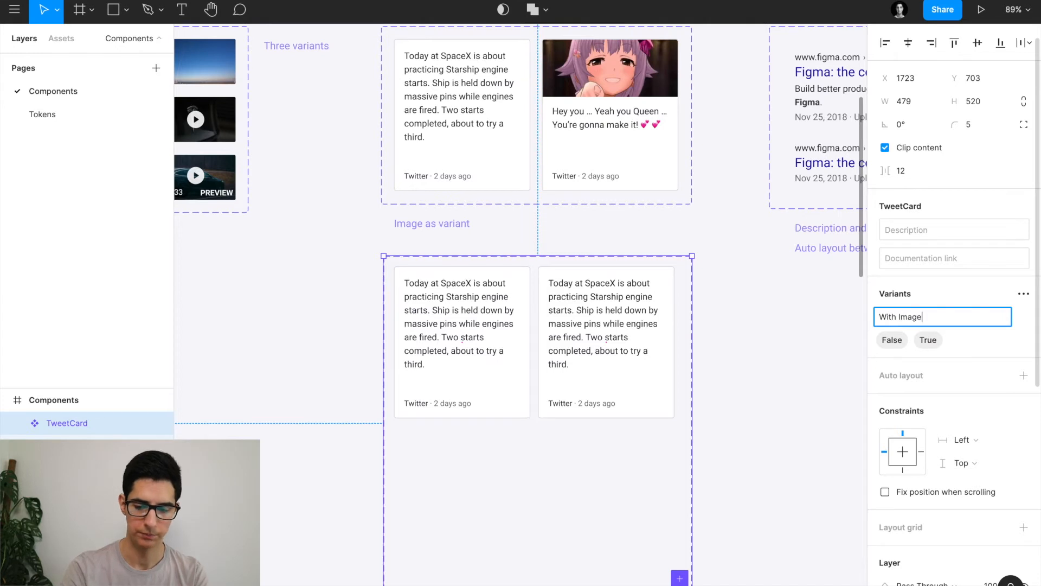
key(Return)
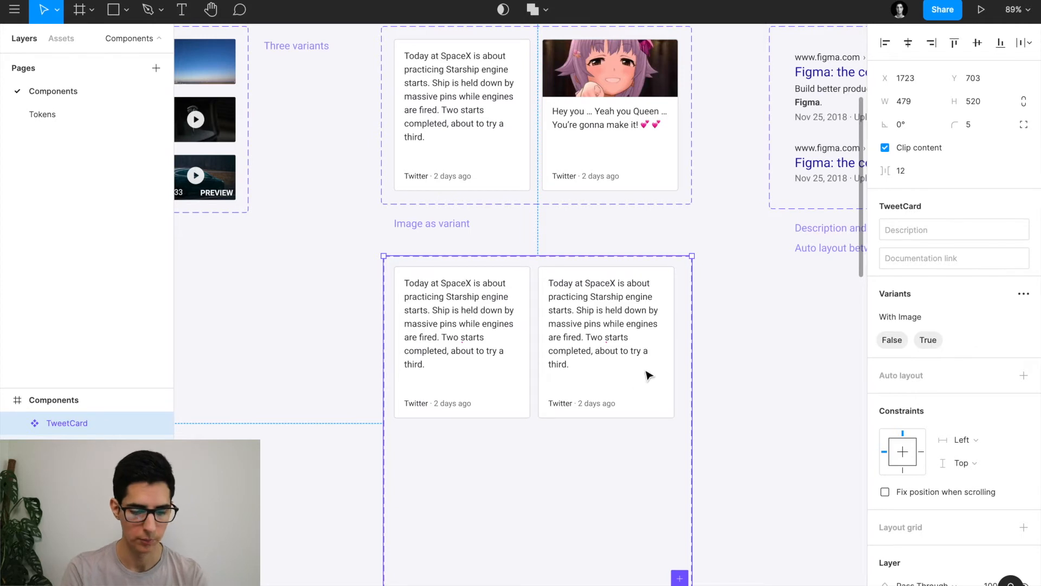
Replace the True variant's tweet text with the example's short tweet and nudge it down.
click(586, 324)
scroll(585, 324, up, 5)
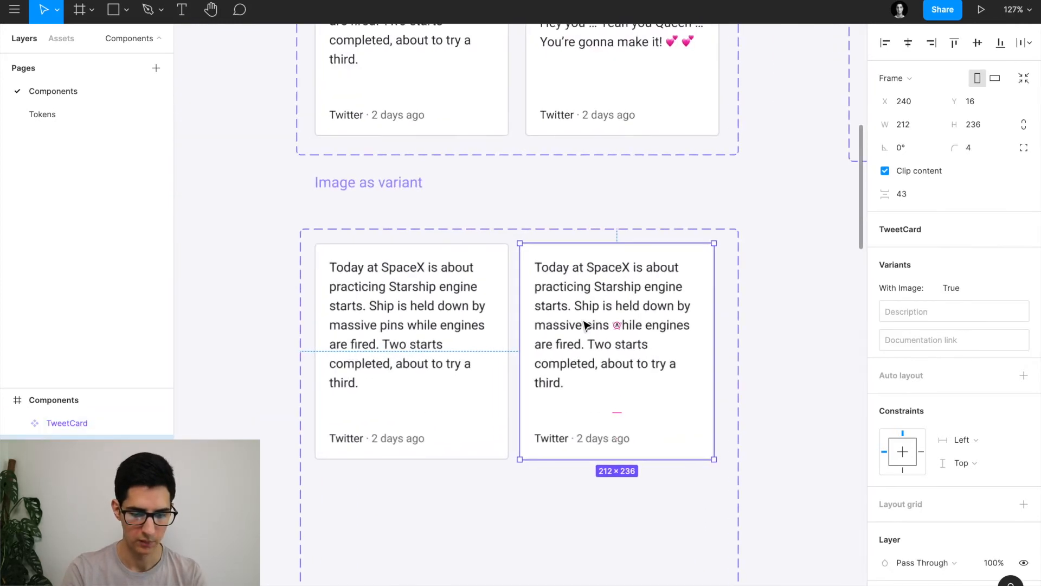
click(561, 331)
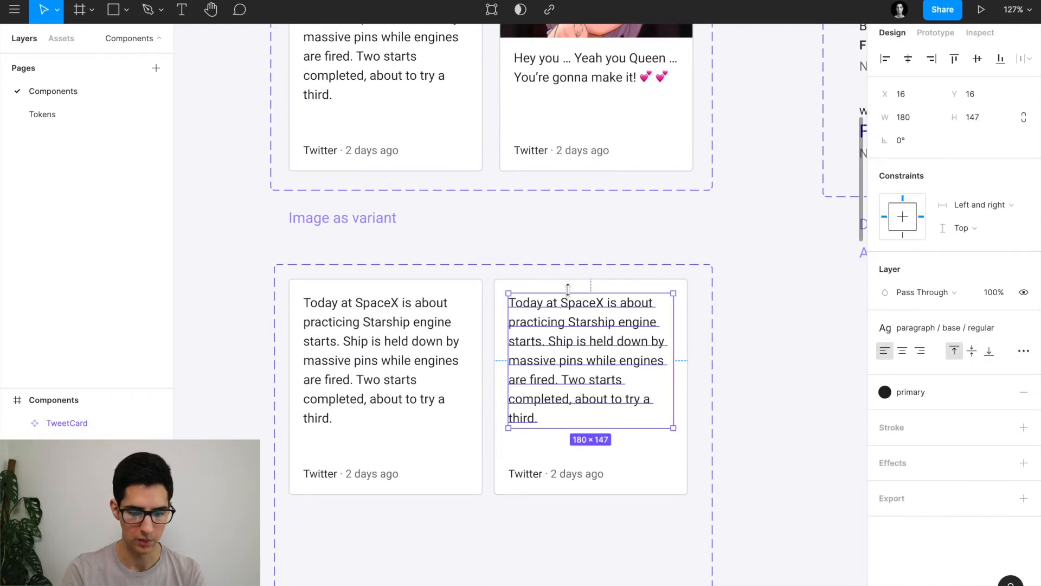
click(562, 69)
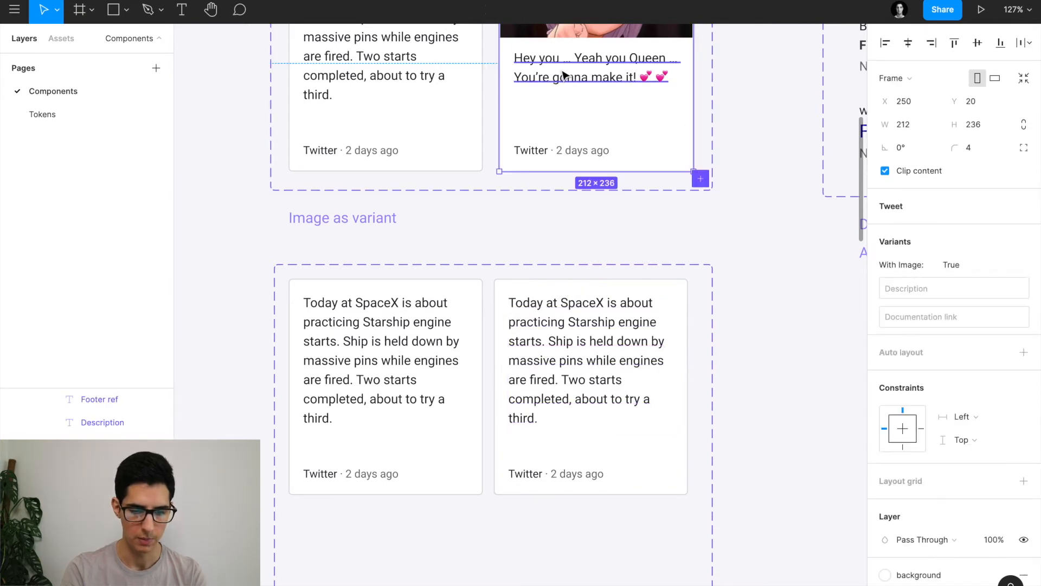
double_click(561, 69)
click(562, 331)
double_click(563, 331)
text(Hey you … Yeah you Queen … You’re gonna make it! 💕 💕)
key(Escape)
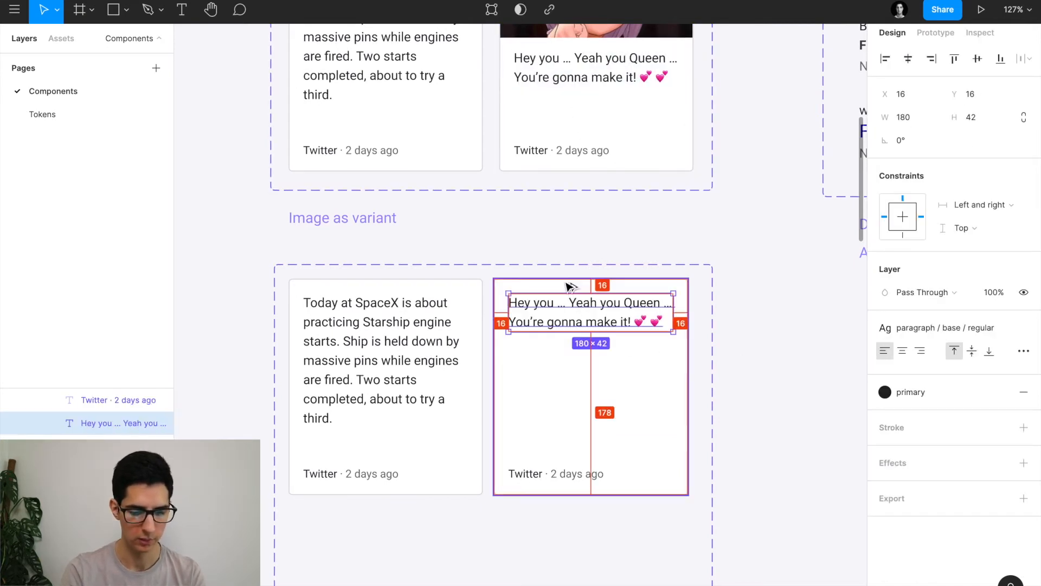
key(shift+Down)
key(shift+Down)
key(shift+Down)
key(shift+Down)
key(shift+Down)
key(shift+Down)
key(shift+Down)
key(shift+Down)
key(shift+Down)
key(shift+Down)
key(shift+Down)
key(shift+Down)
key(shift+Down)
key(shift+Down)
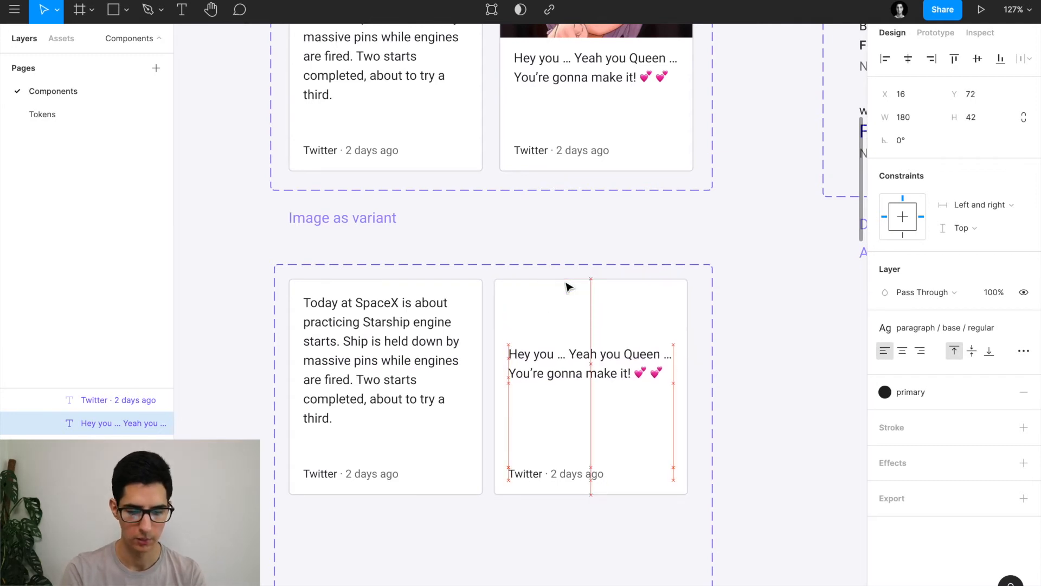
Paste the example's picture at the top of the True card and align the text beneath it.
scroll(567, 286, up, 1)
scroll(567, 287, up, 5)
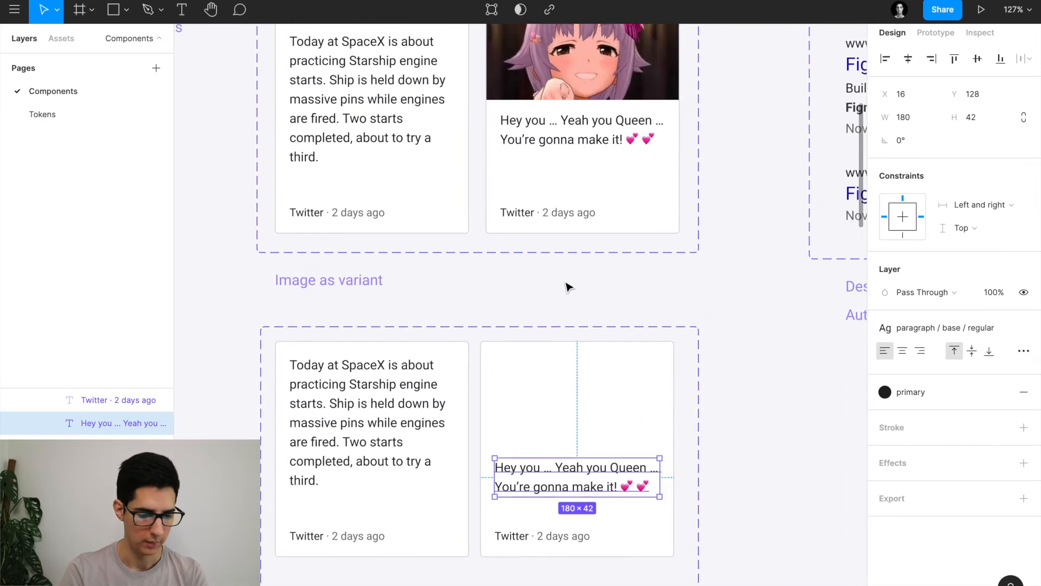
click(564, 151)
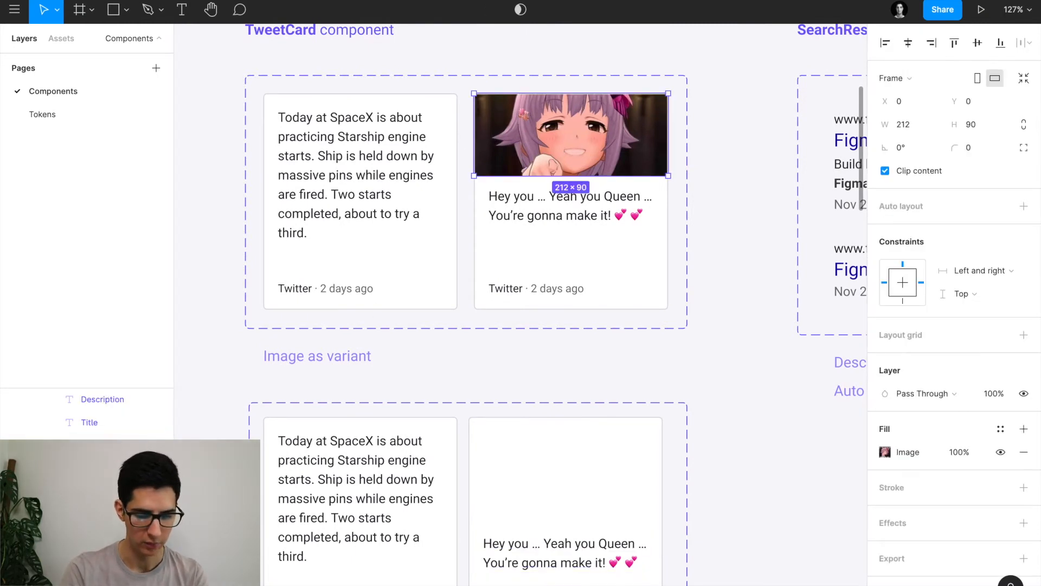
scroll(615, 500, down, 2)
click(607, 448)
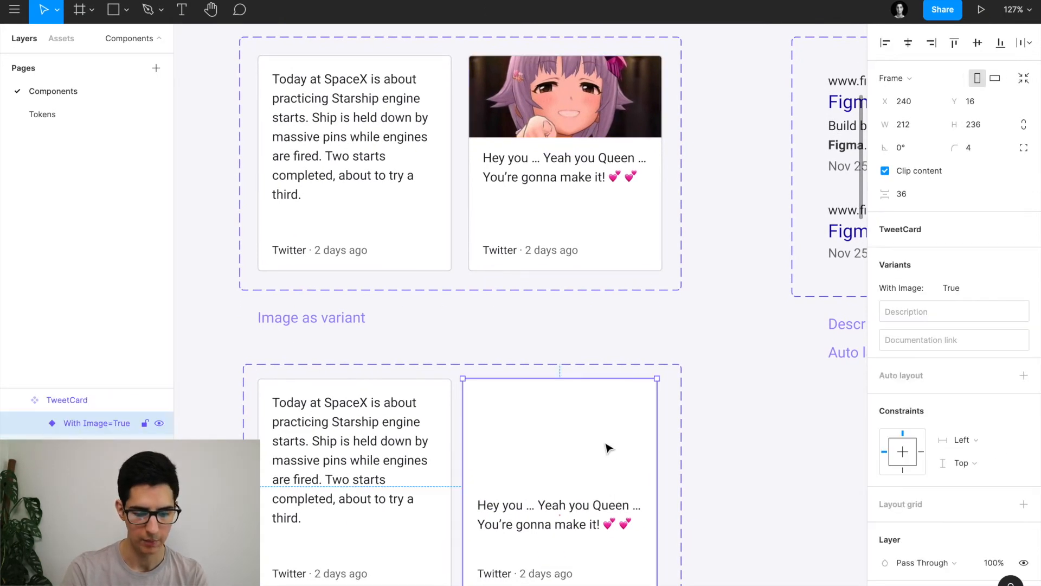
key(ctrl+v)
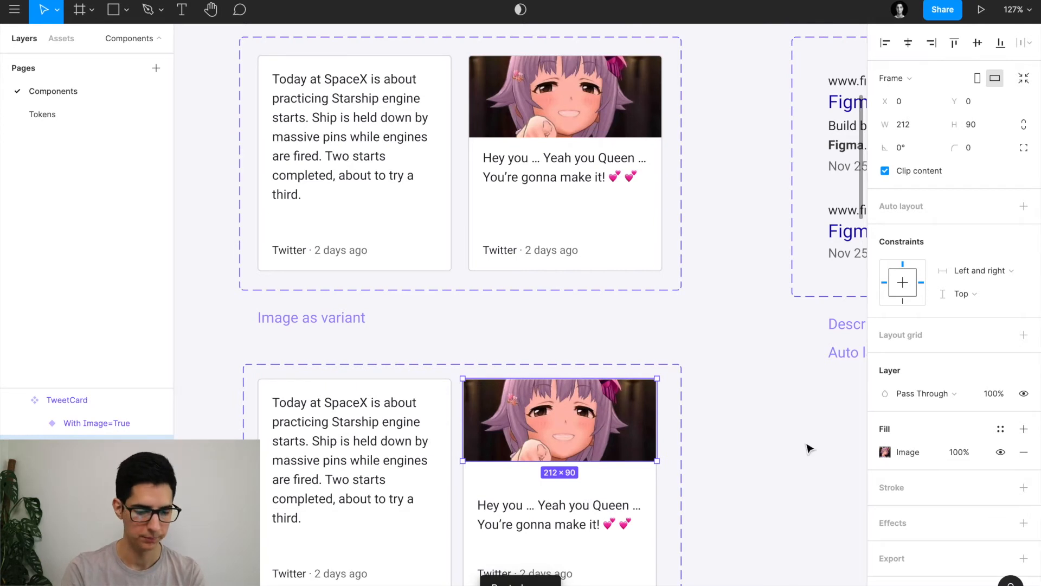
scroll(808, 448, down, 3)
click(515, 437)
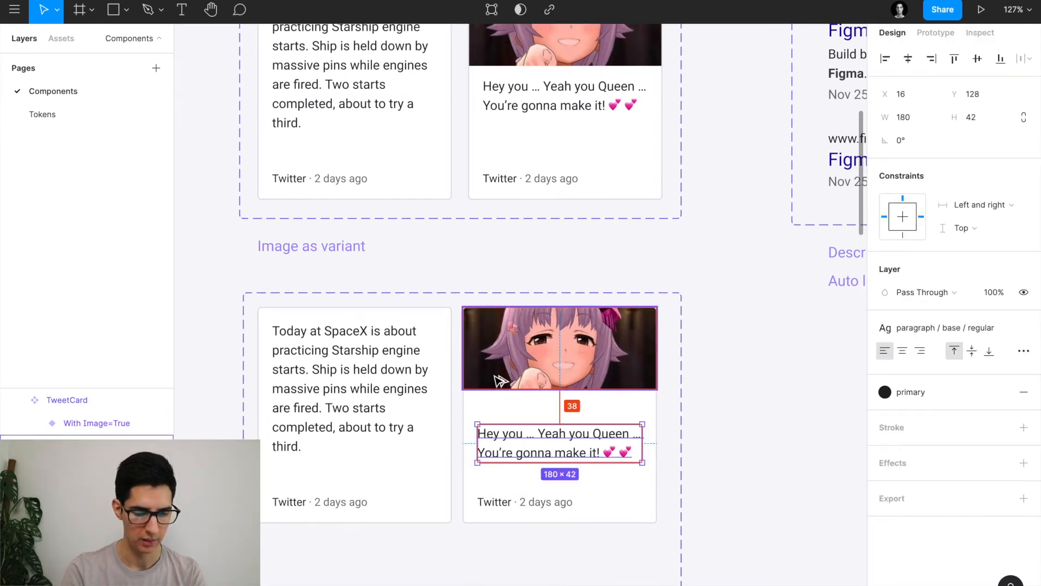
key(Up)
key(Up)
key(Up)
key(Up)
key(Up)
key(Up)
key(Up)
key(Up)
key(Up)
key(Up)
key(Up)
key(Up)
key(Up)
key(Up)
key(Up)
key(Up)
key(Up)
key(Up)
key(Up)
key(Up)
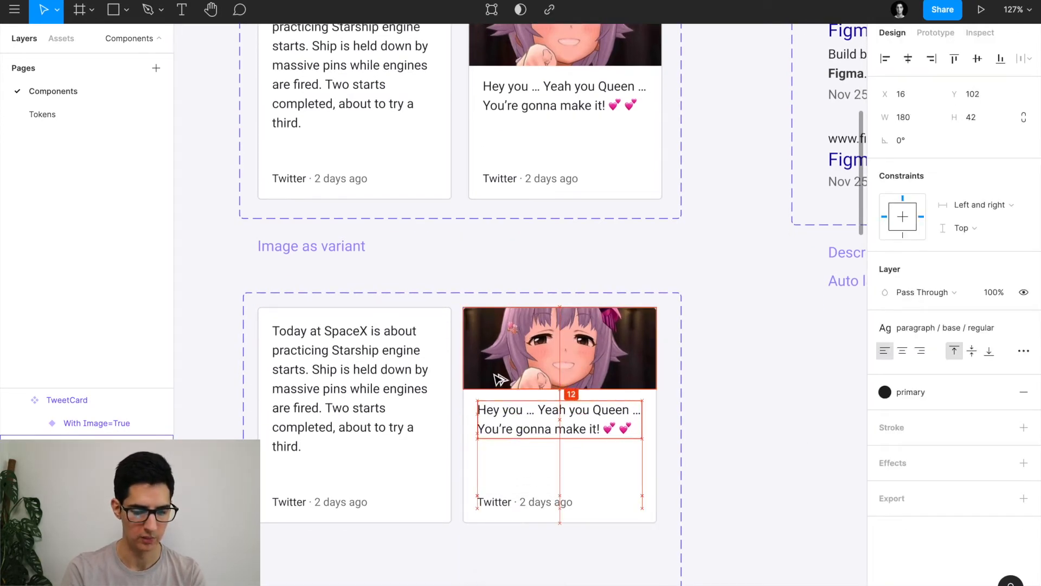
key(Down)
key(alt)
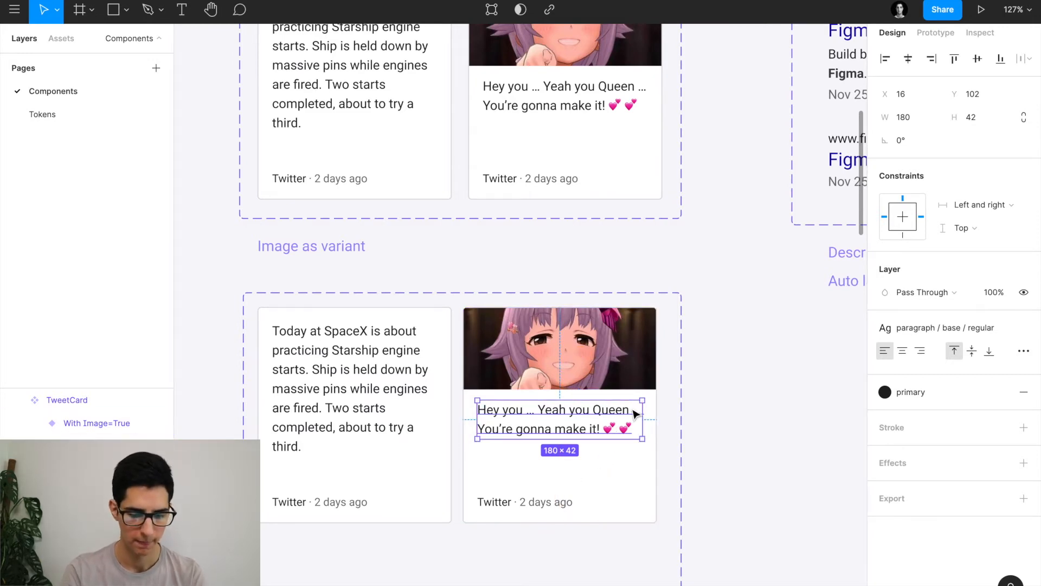
Drag the TweetCard set's bottom edge up so it fits both cards at 479×271.
click(595, 483)
scroll(595, 483, down, 4)
scroll(595, 483, down, 2)
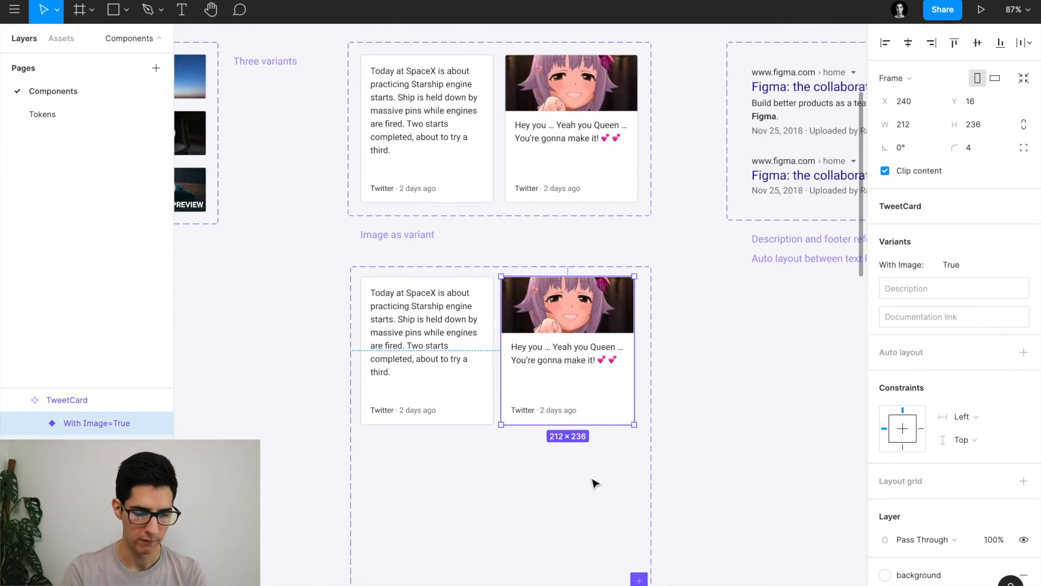
click(423, 450)
drag(447, 568, 424, 413)
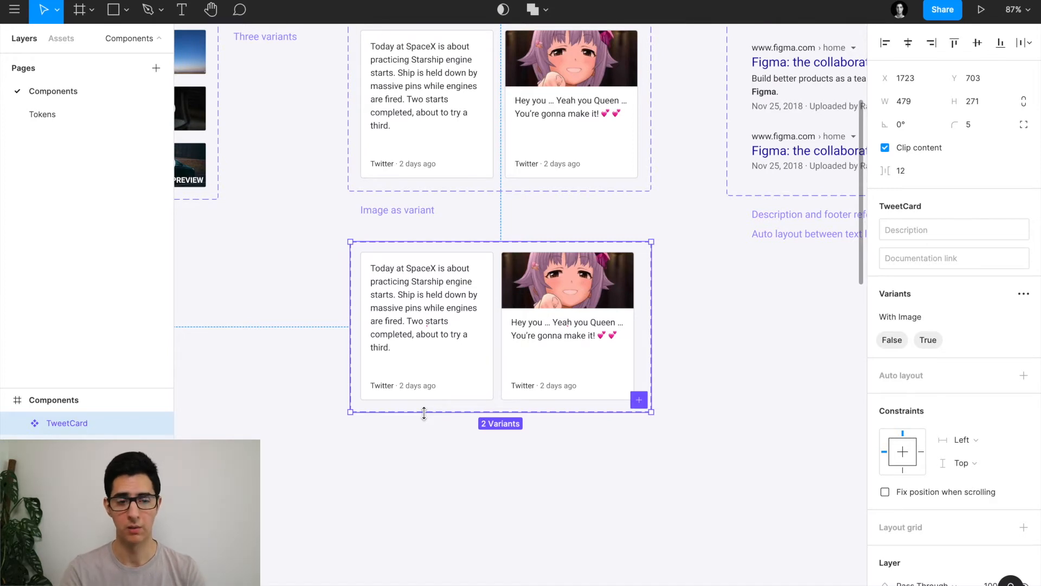
Alt-drag the text-only variant below the set to create a TweetCard instance.
click(424, 363)
drag(410, 308, 768, 448)
scroll(768, 450, down, 1)
scroll(768, 450, right, 2)
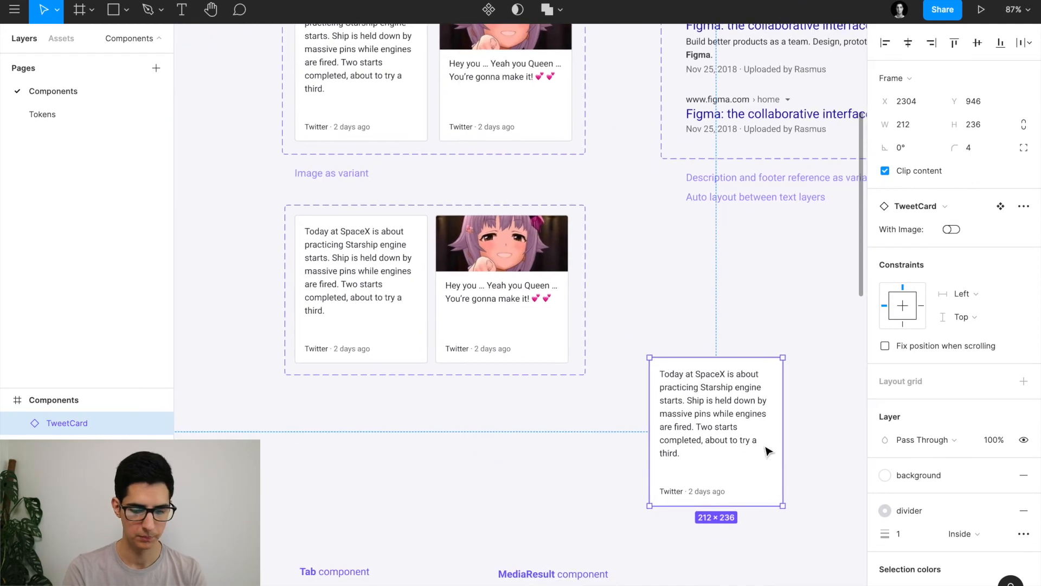
scroll(767, 451, down, 1)
scroll(768, 451, right, 2)
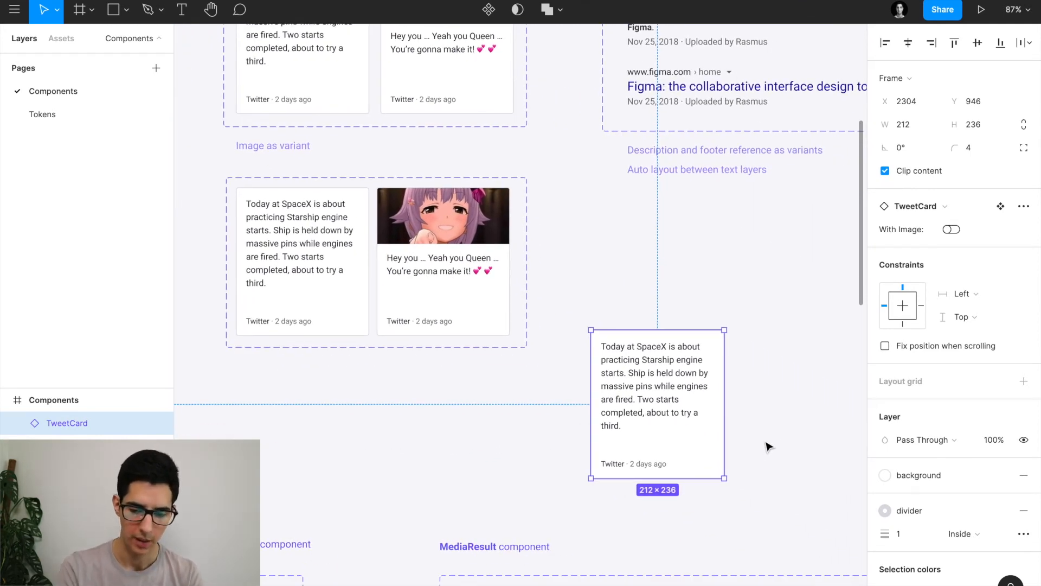
Flip the instance's With Image toggle repeatedly to check both card versions.
click(950, 230)
click(951, 230)
click(950, 230)
click(951, 230)
click(950, 230)
click(950, 230)
click(950, 230)
click(950, 230)
click(950, 230)
click(950, 230)
click(950, 230)
click(950, 230)
click(950, 230)
click(950, 230)
Select the first SearchResult variant and step into its Title text layer.
scroll(361, 272, right, 3)
scroll(361, 271, up, 1)
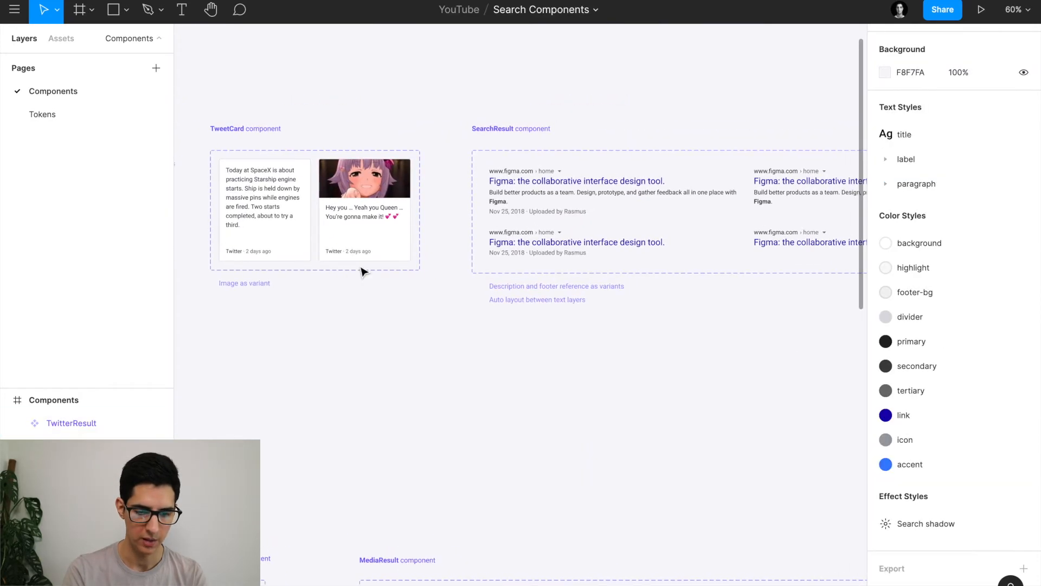
scroll(575, 205, right, 2)
scroll(482, 209, up, 5)
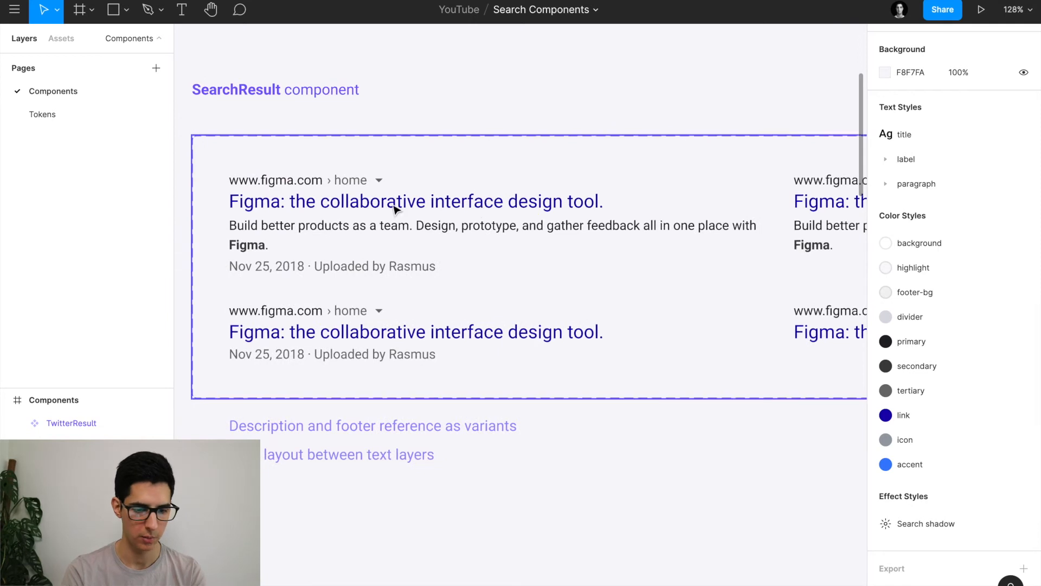
scroll(339, 204, down, 5)
click(337, 207)
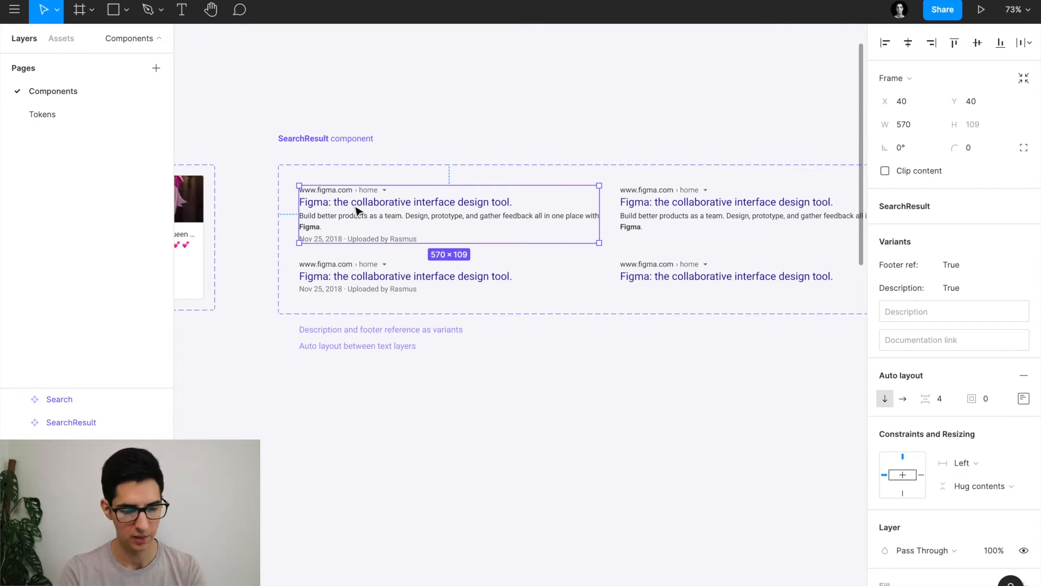
scroll(307, 186, up, 4)
scroll(307, 186, up, 4)
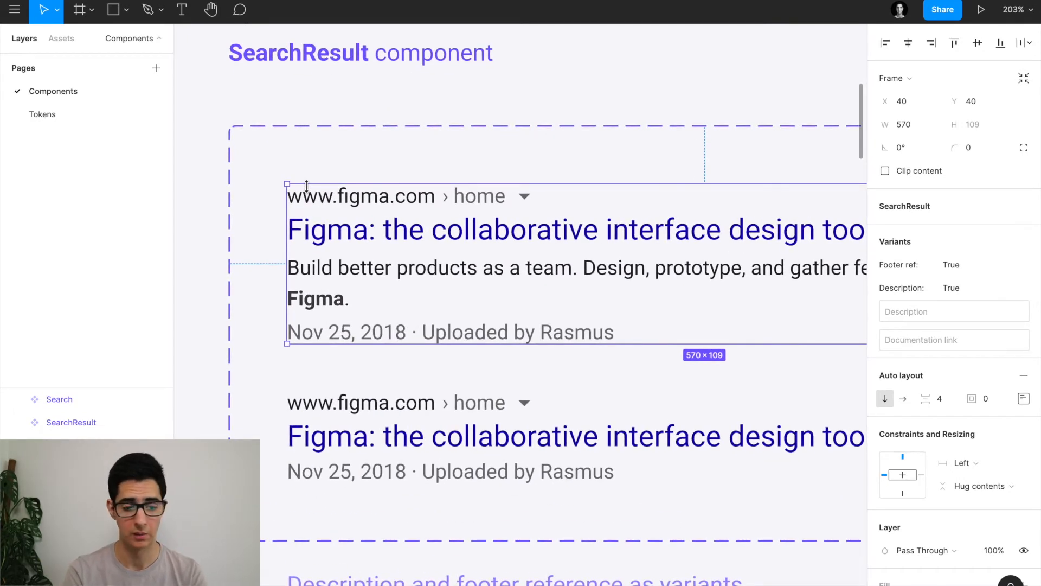
scroll(364, 205, right, 1)
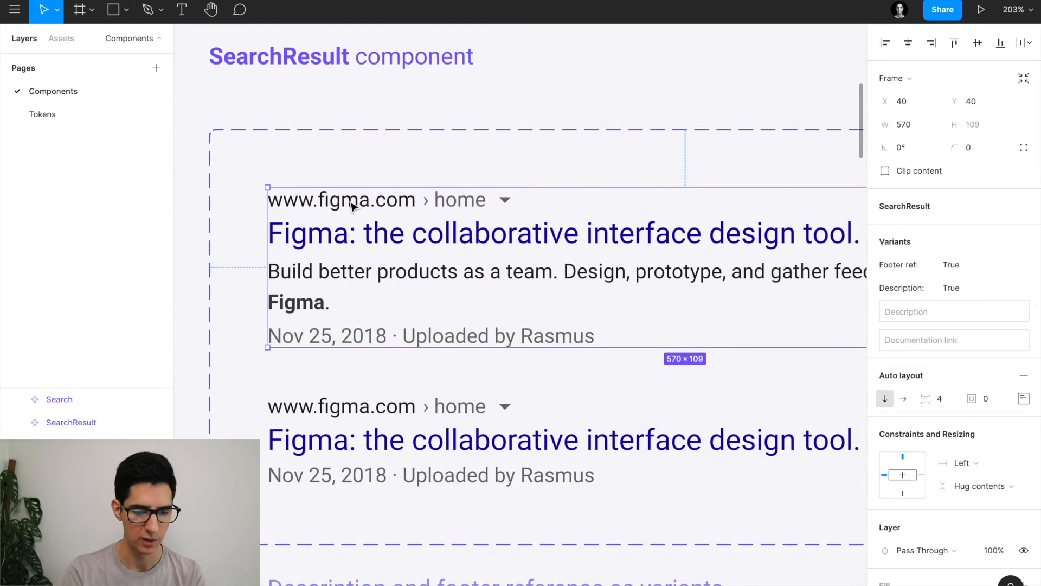
double_click(348, 205)
click(482, 245)
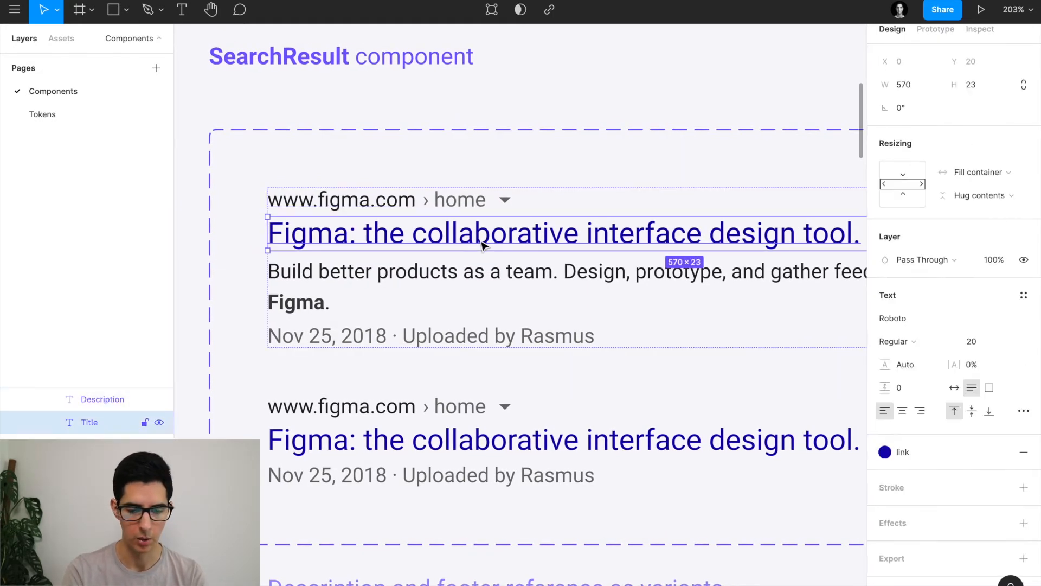
scroll(481, 245, right, 2)
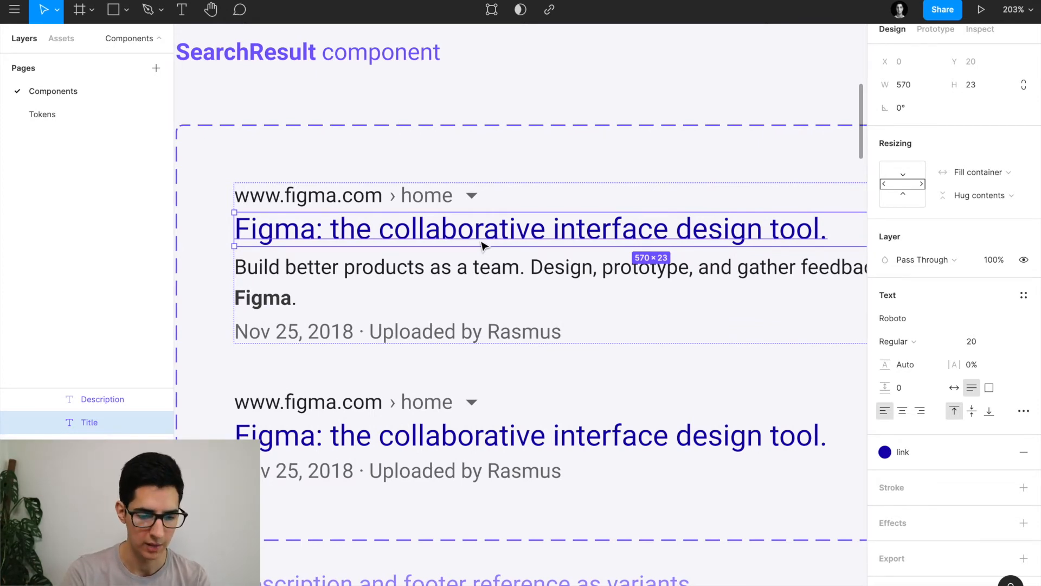
scroll(481, 245, down, 5)
scroll(554, 231, right, 2)
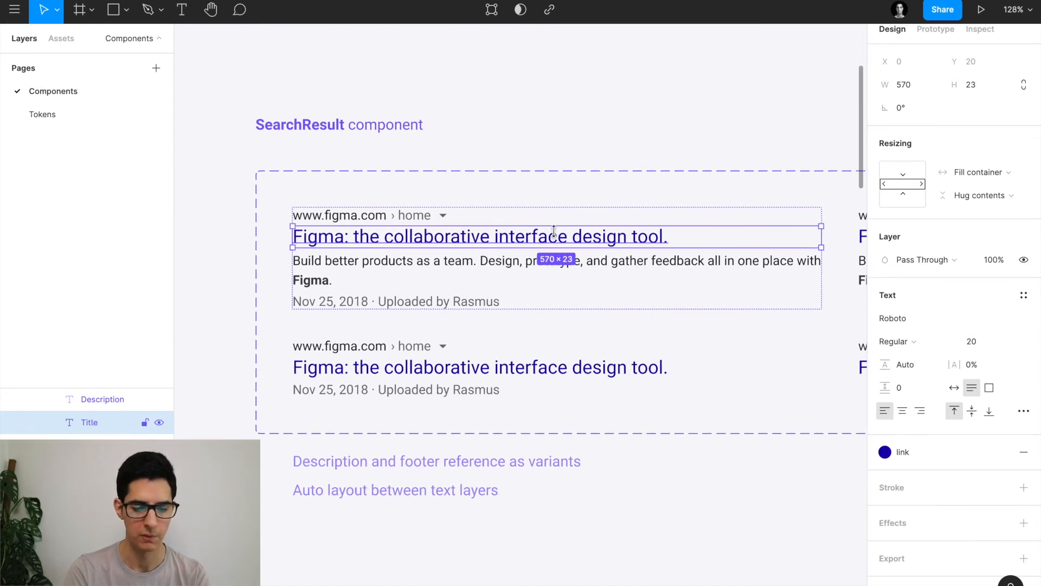
scroll(344, 237, up, 3)
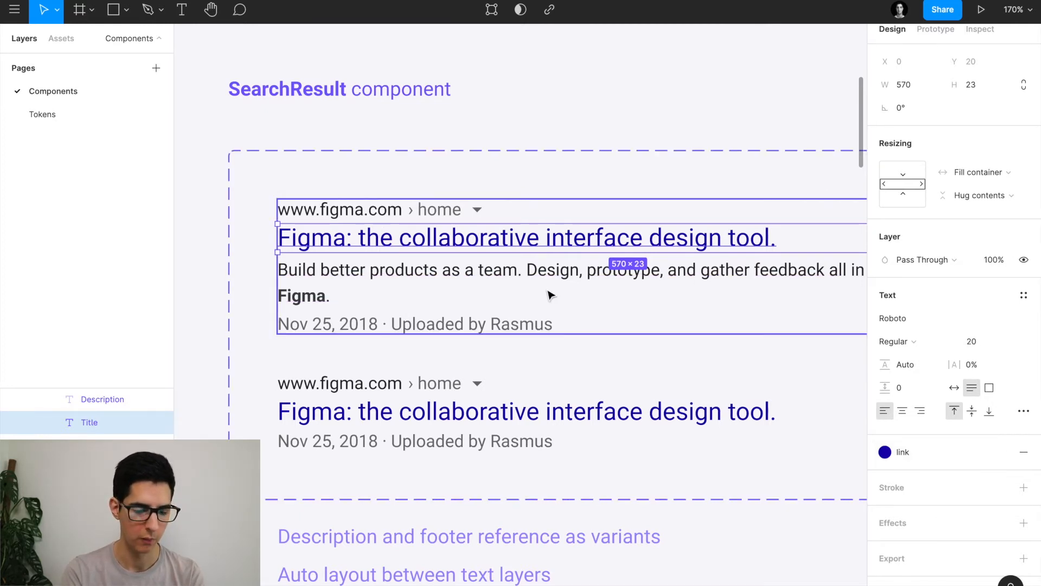
scroll(464, 266, right, 2)
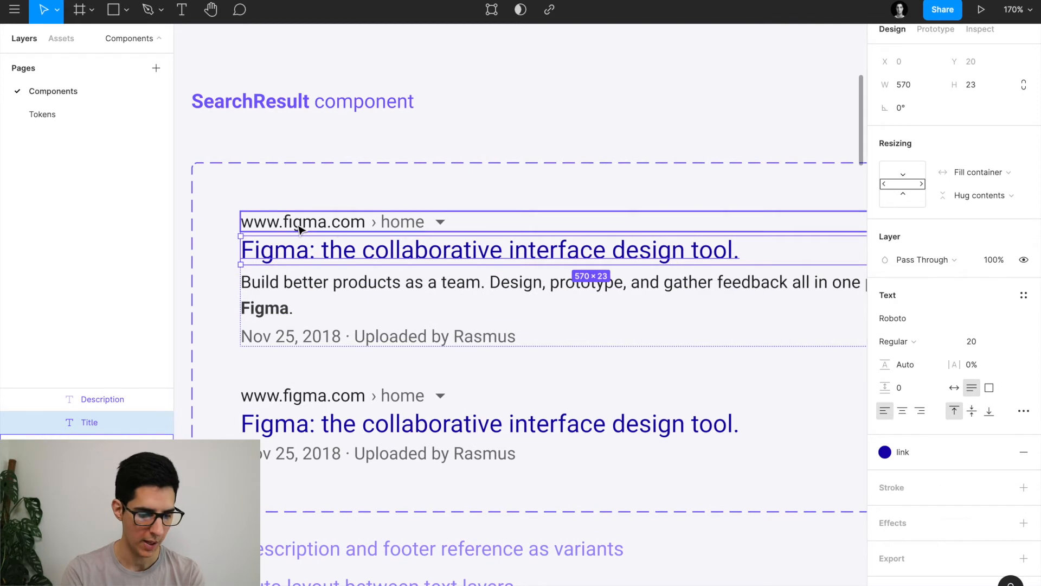
click(298, 229)
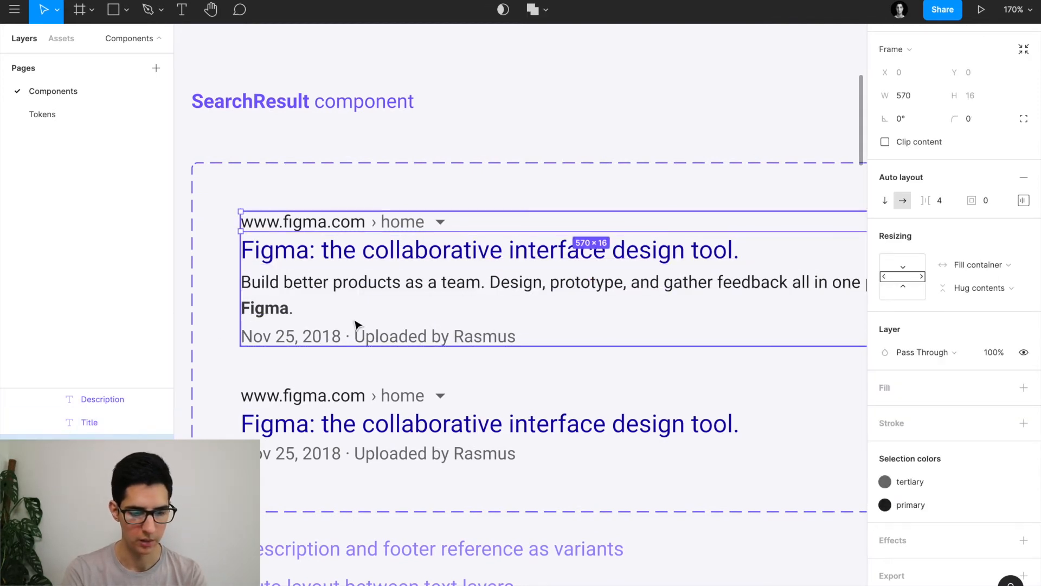
double_click(336, 225)
scroll(336, 225, up, 5)
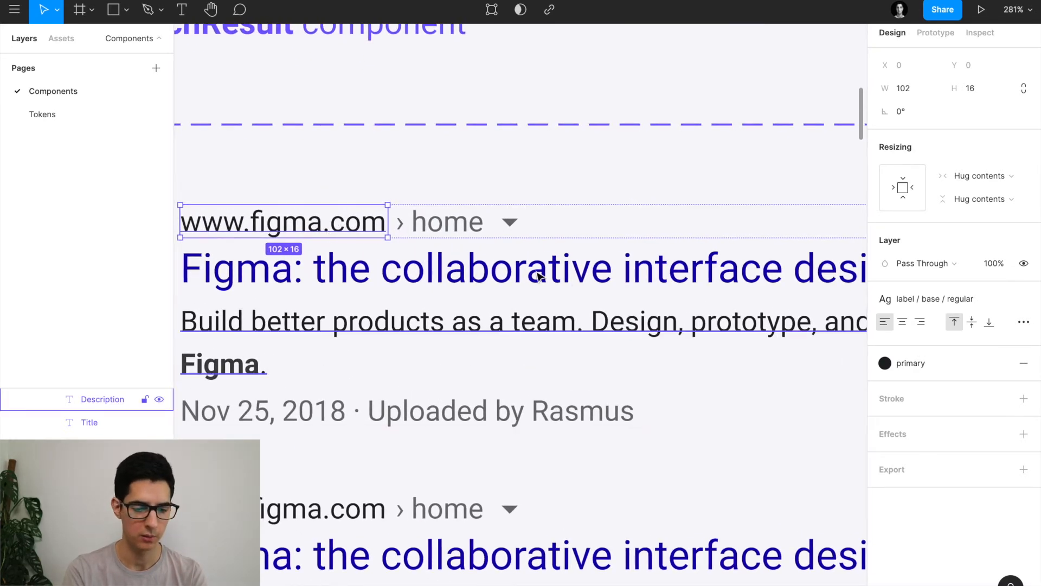
click(402, 218)
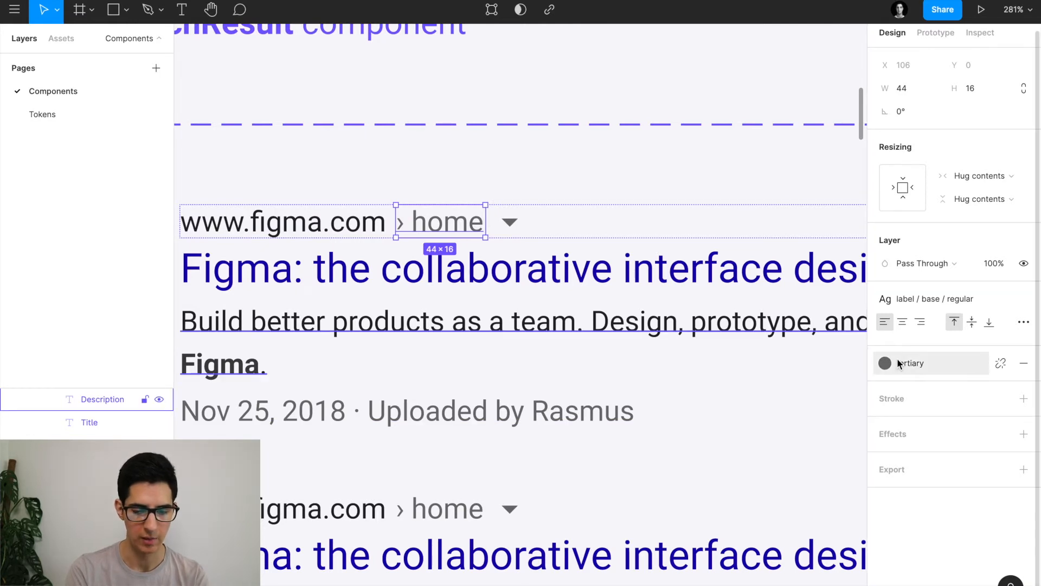
click(508, 220)
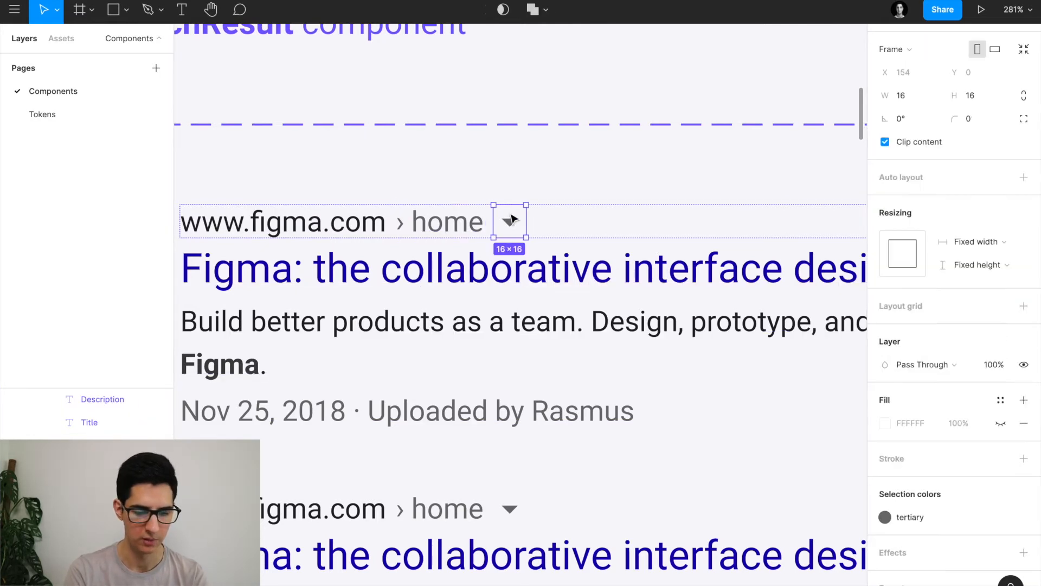
Inspect the description and footer date lines, then reselect the first SearchResult variant.
scroll(512, 219, down, 8)
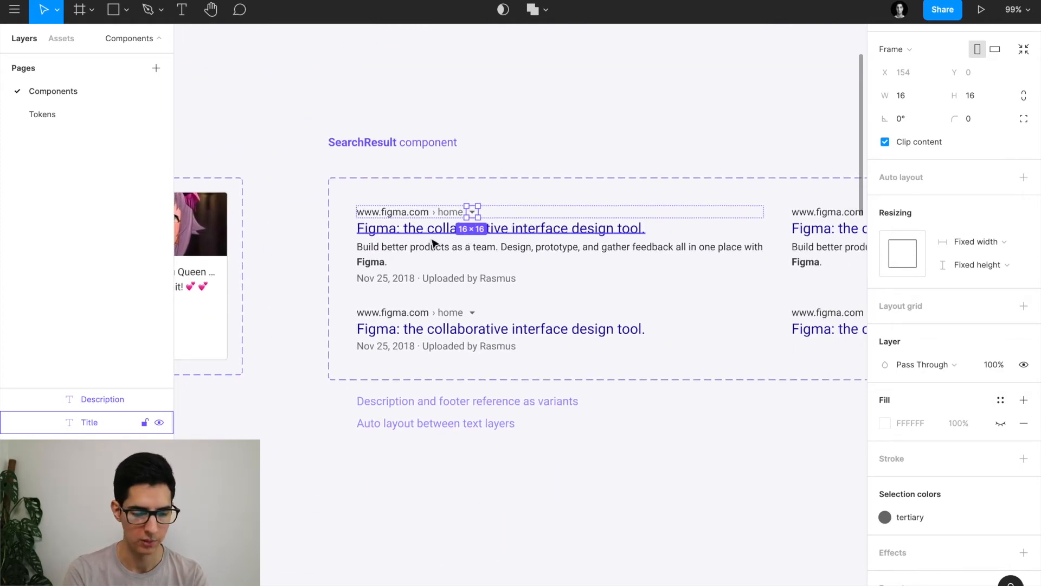
click(368, 258)
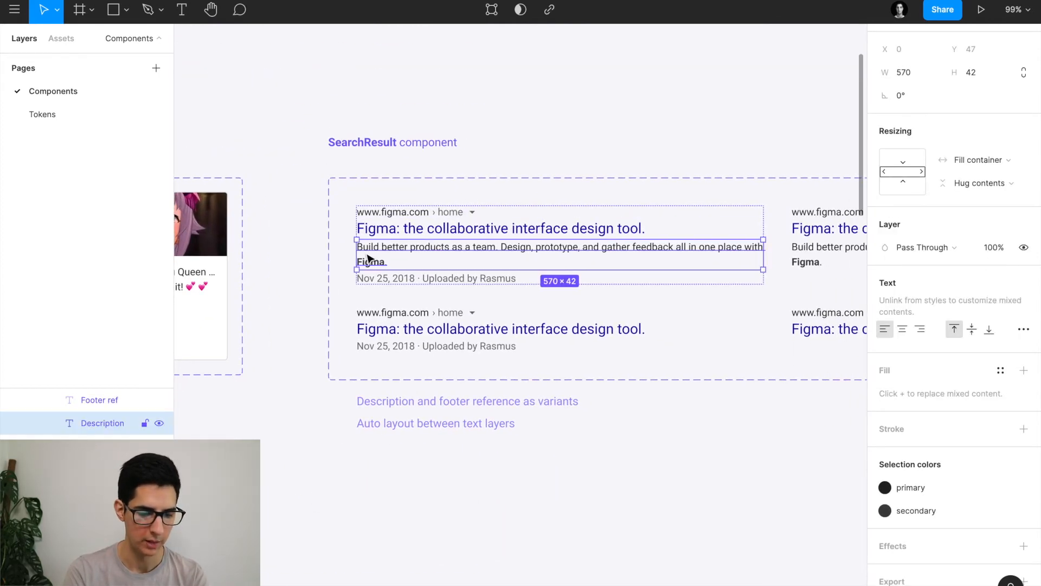
scroll(368, 258, right, 2)
scroll(368, 258, up, 1)
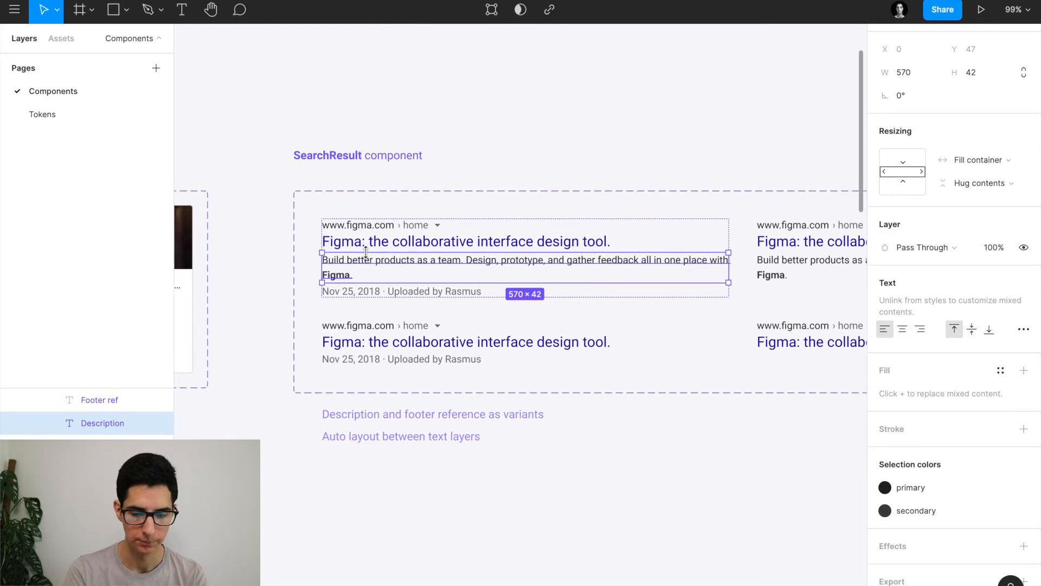
click(383, 294)
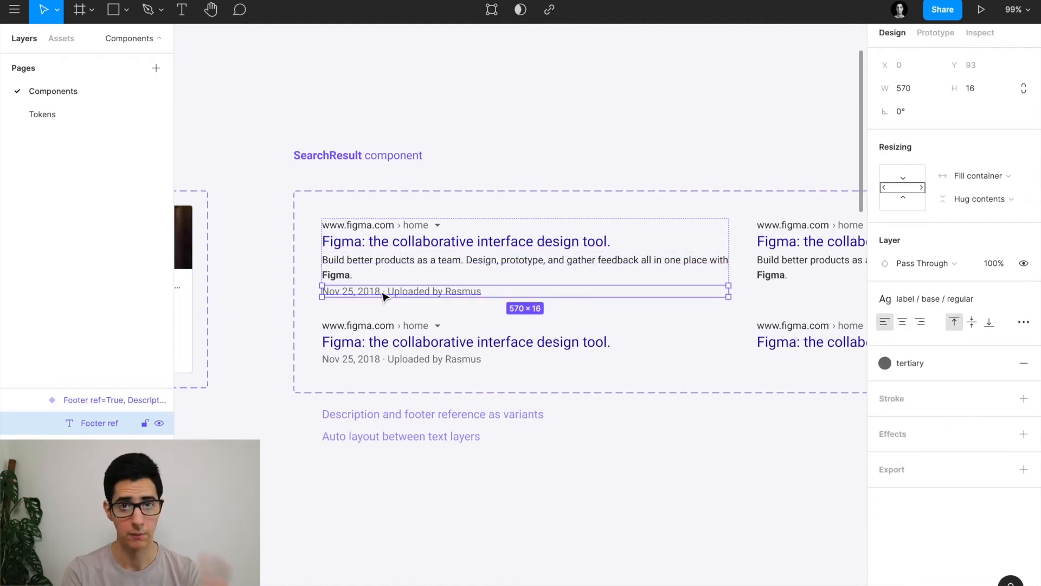
click(273, 278)
scroll(273, 278, down, 2)
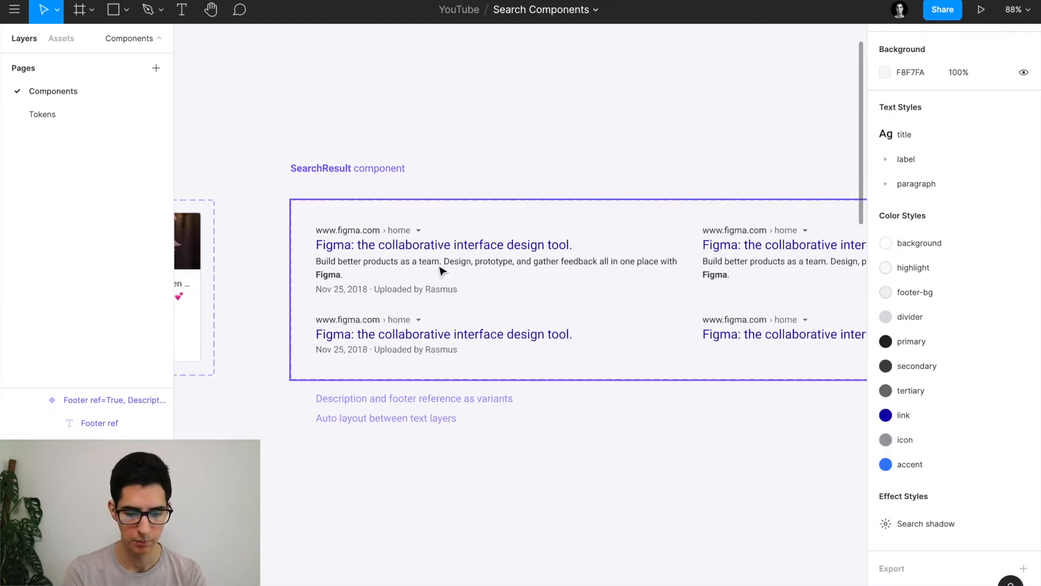
scroll(442, 271, right, 3)
scroll(442, 272, up, 1)
scroll(441, 269, down, 2)
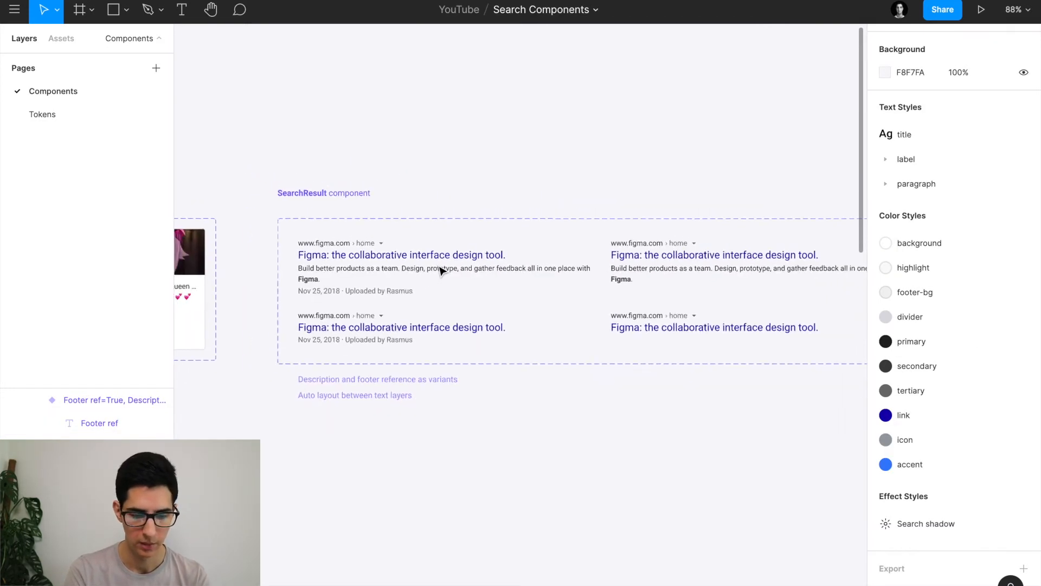
click(376, 269)
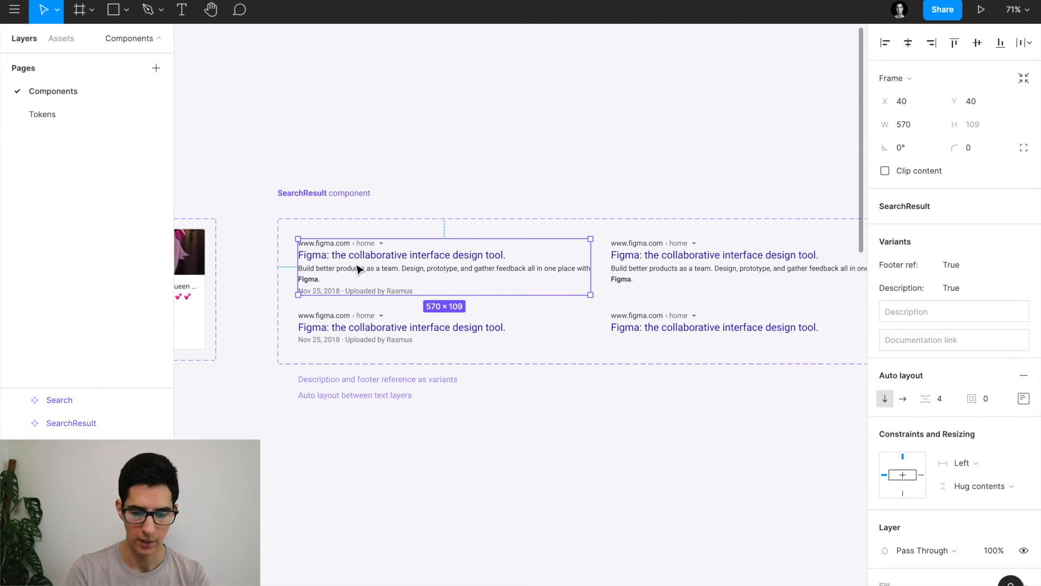
Alt-drag the first SearchResult variant below the set as an instance, then select the four-variant set.
drag(377, 264, 377, 461)
scroll(337, 407, down, 1)
scroll(320, 390, up, 5)
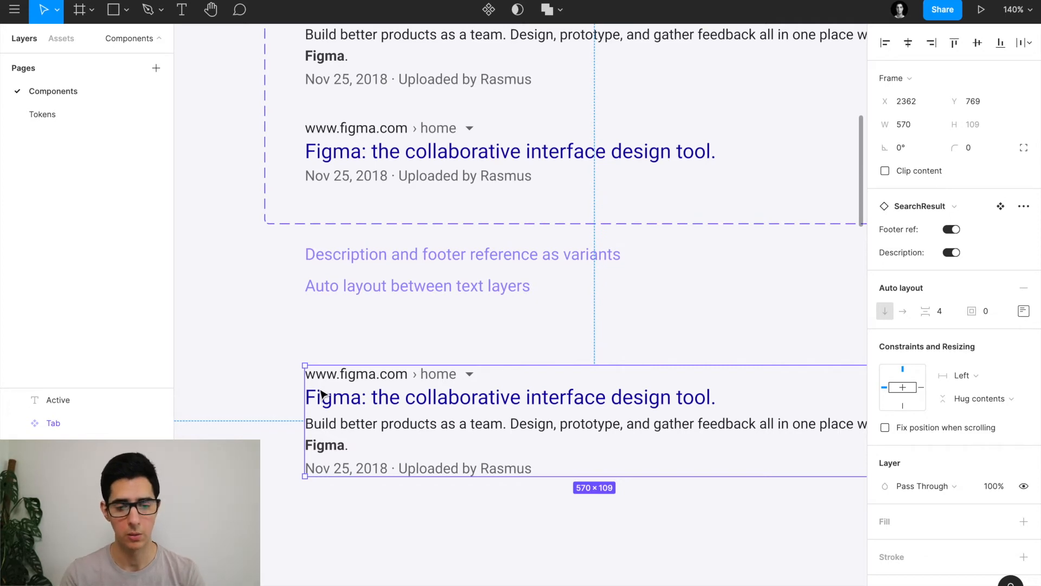
scroll(341, 369, down, 5)
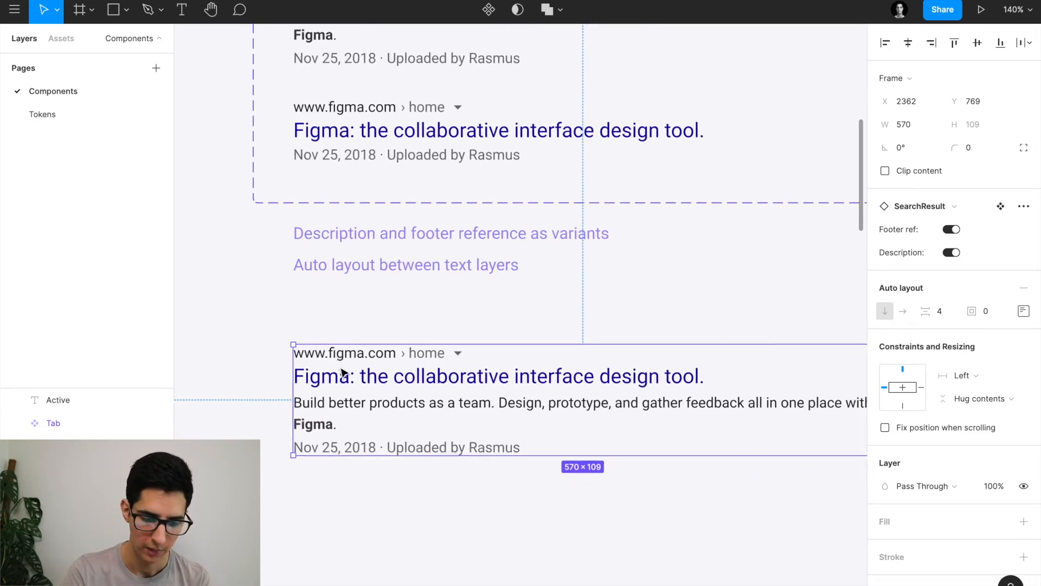
scroll(341, 373, up, 3)
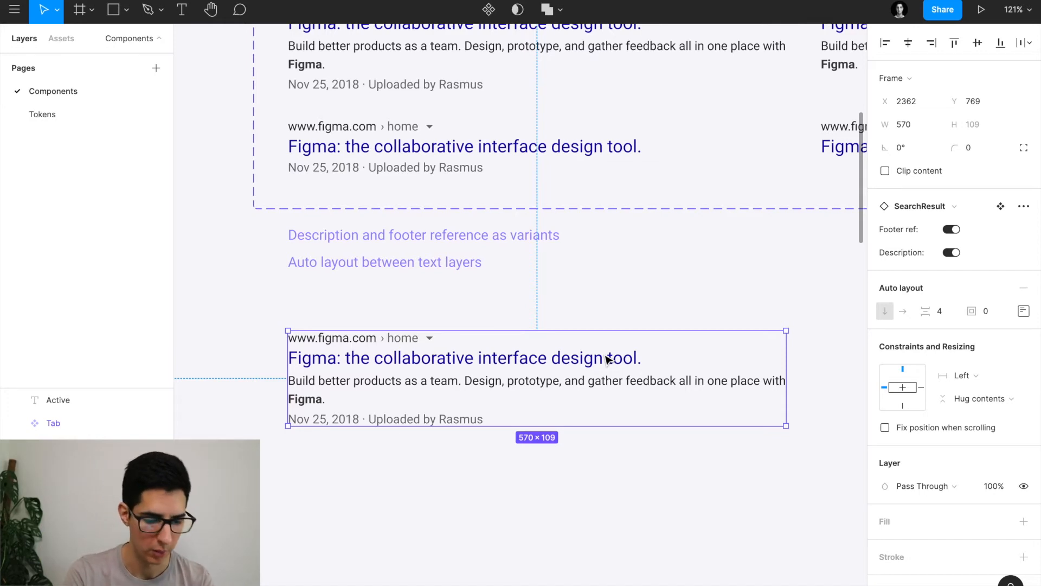
scroll(607, 359, down, 5)
click(576, 162)
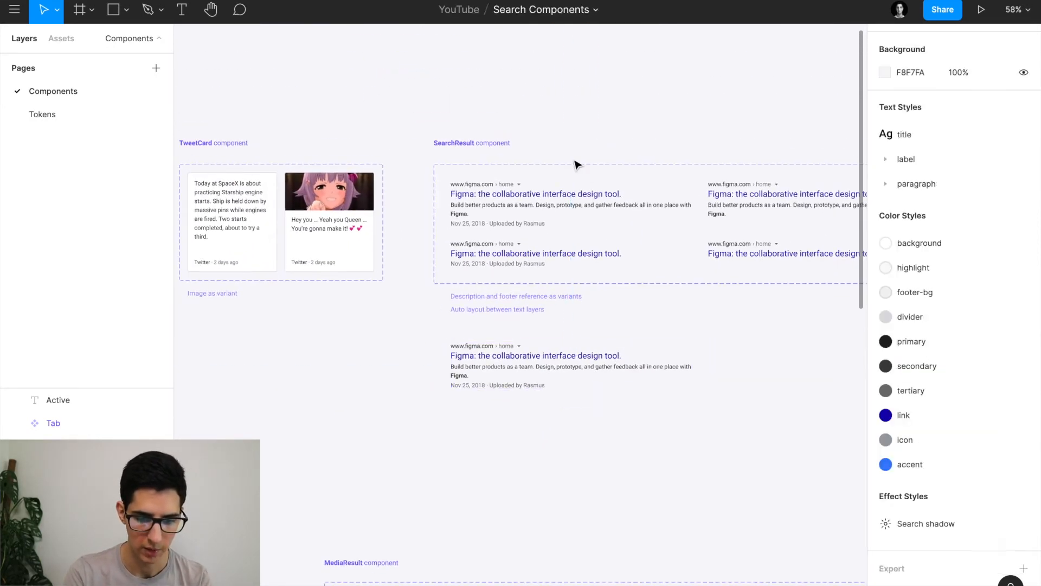
click(572, 163)
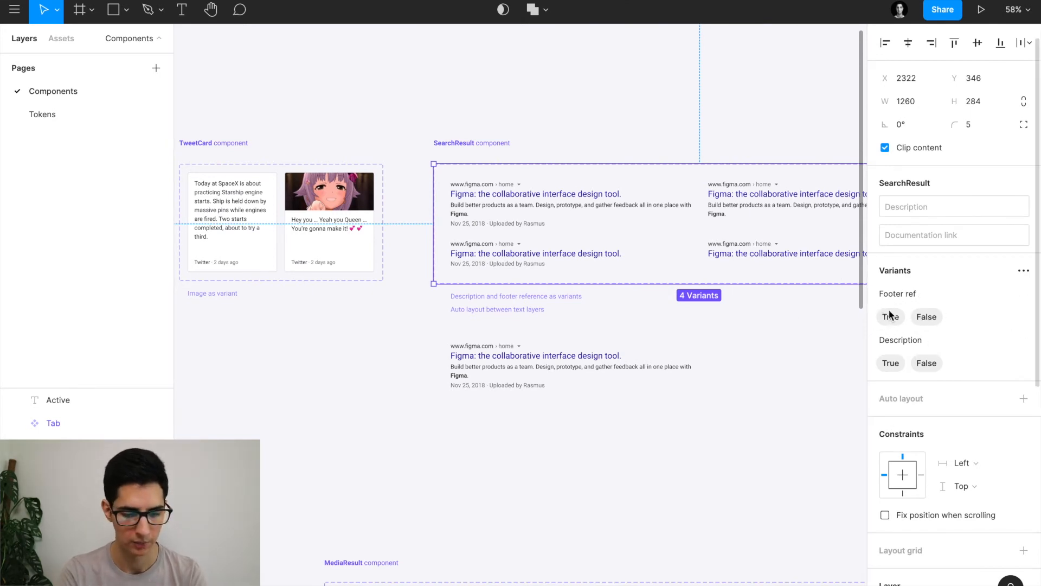
scroll(635, 316, down, 1)
scroll(634, 316, right, 1)
click(614, 331)
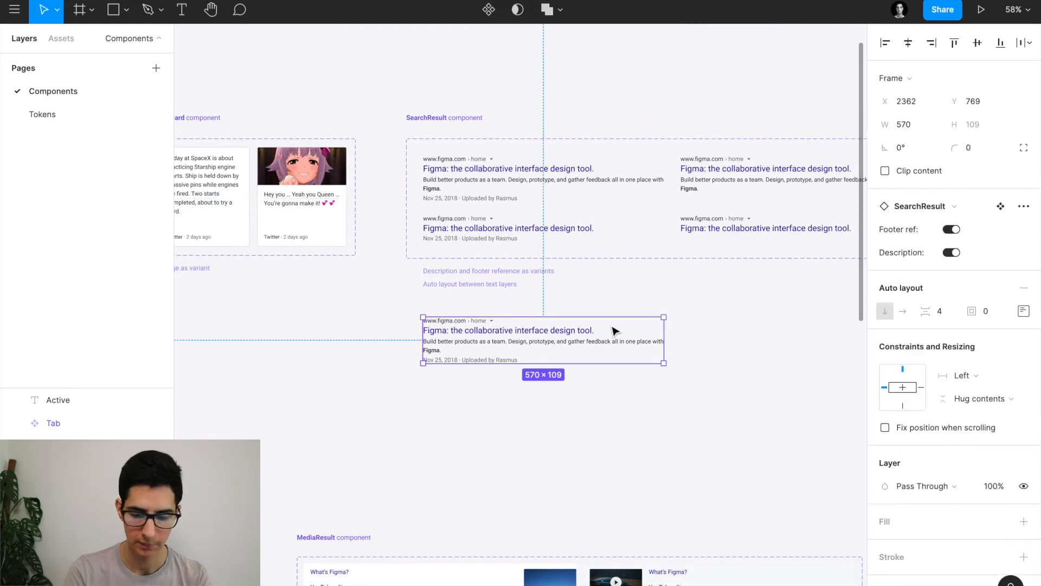
scroll(527, 317, up, 1)
scroll(528, 317, up, 5)
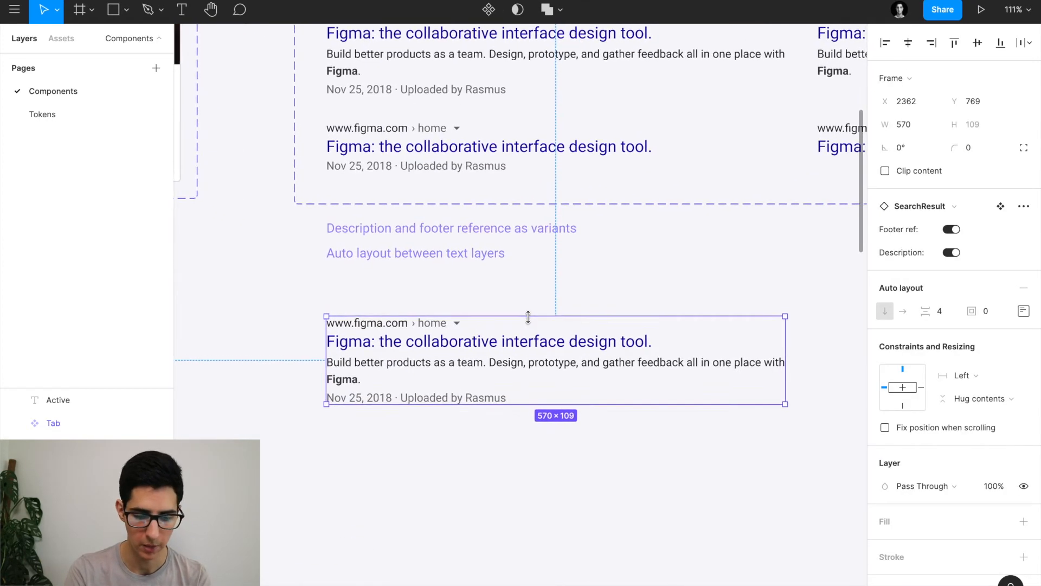
click(950, 254)
click(948, 252)
click(948, 252)
click(948, 252)
click(949, 254)
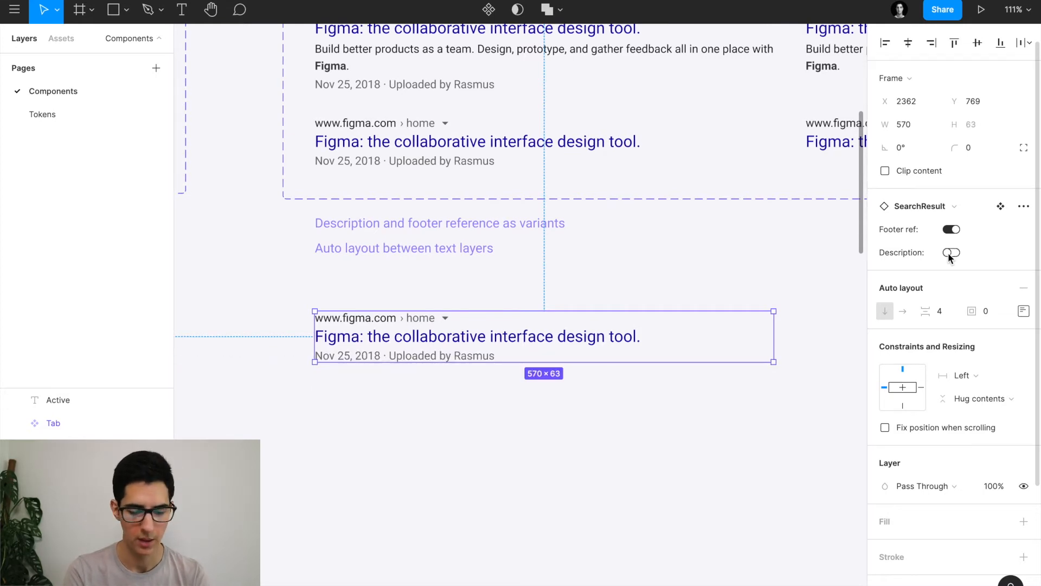
click(949, 252)
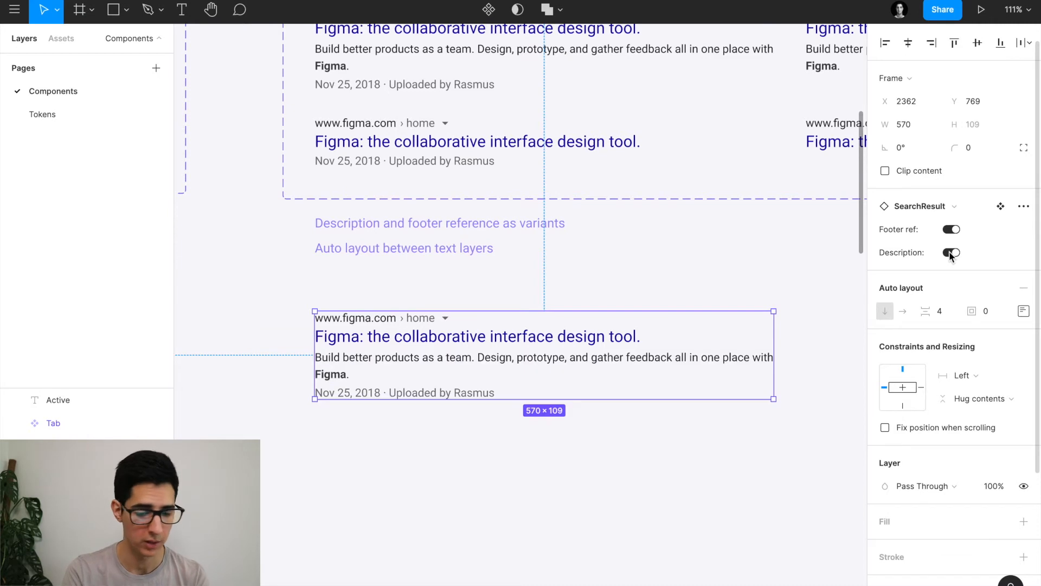
click(950, 254)
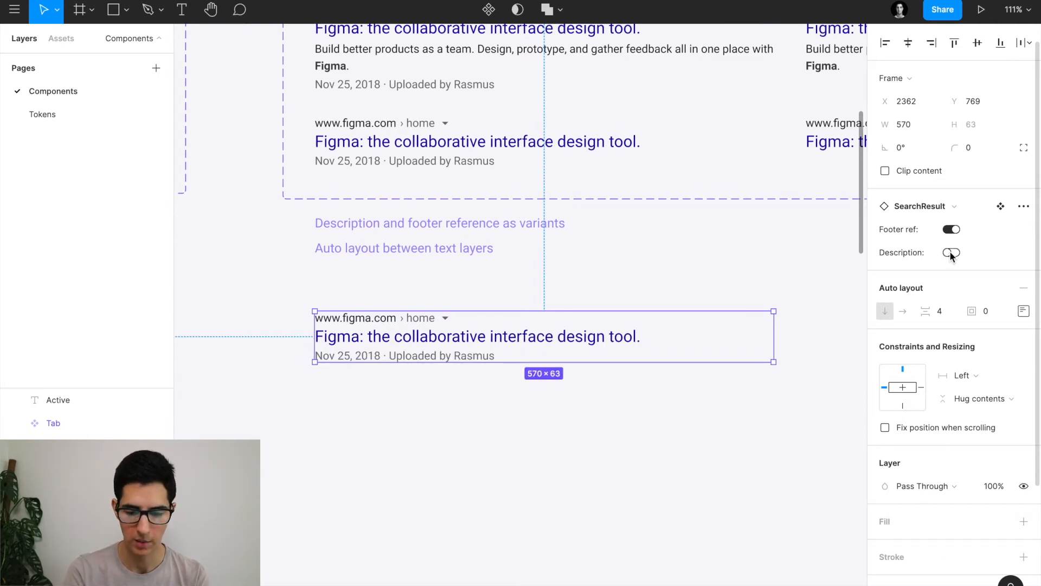
click(953, 230)
click(953, 230)
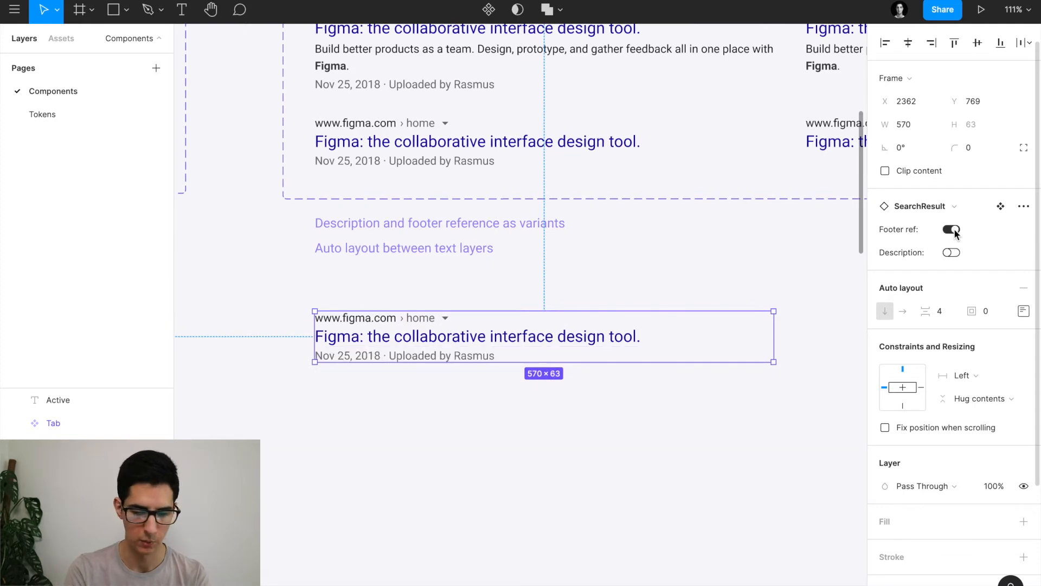
click(952, 252)
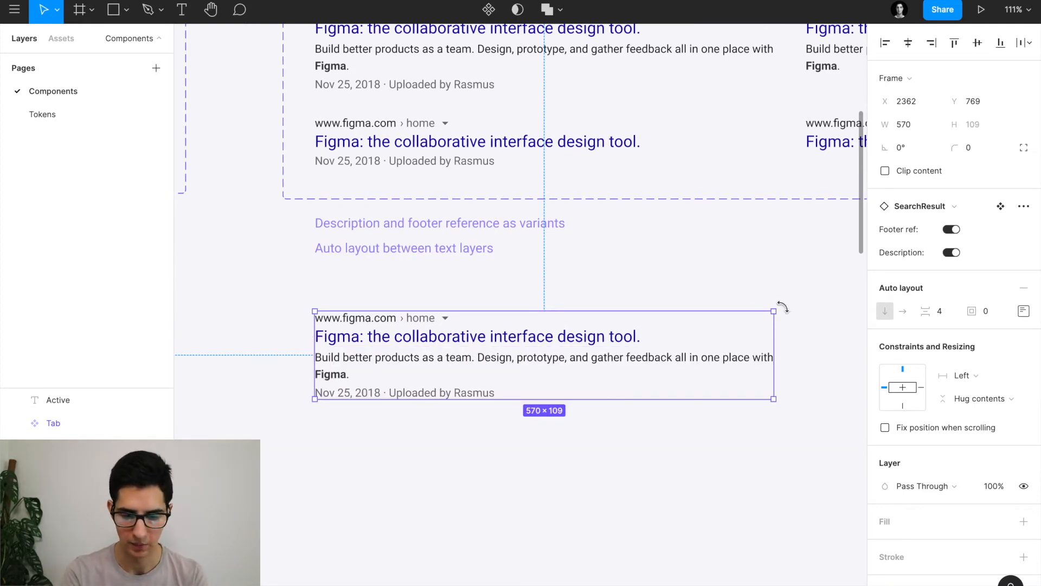
click(953, 252)
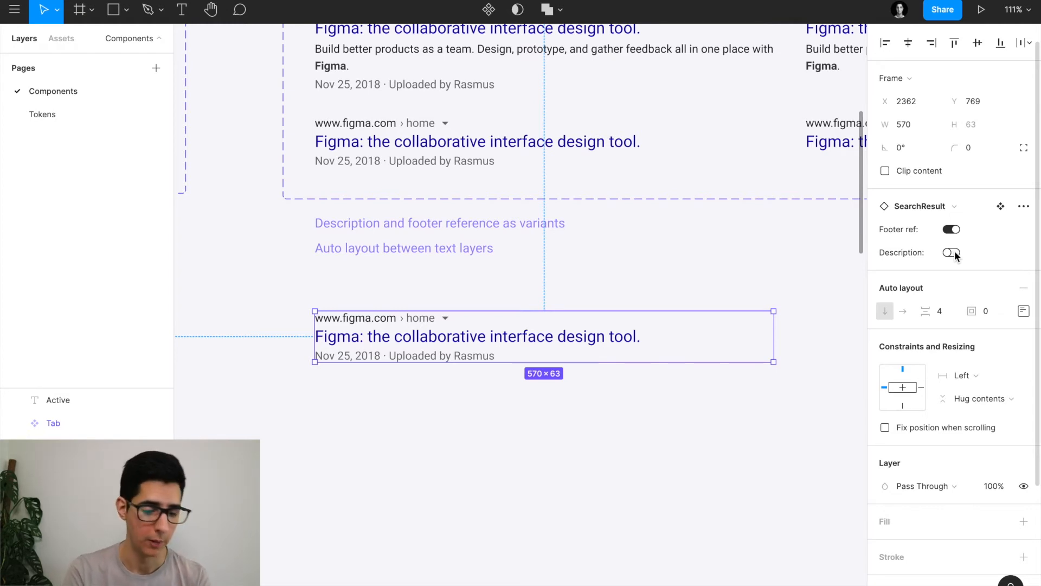
click(953, 252)
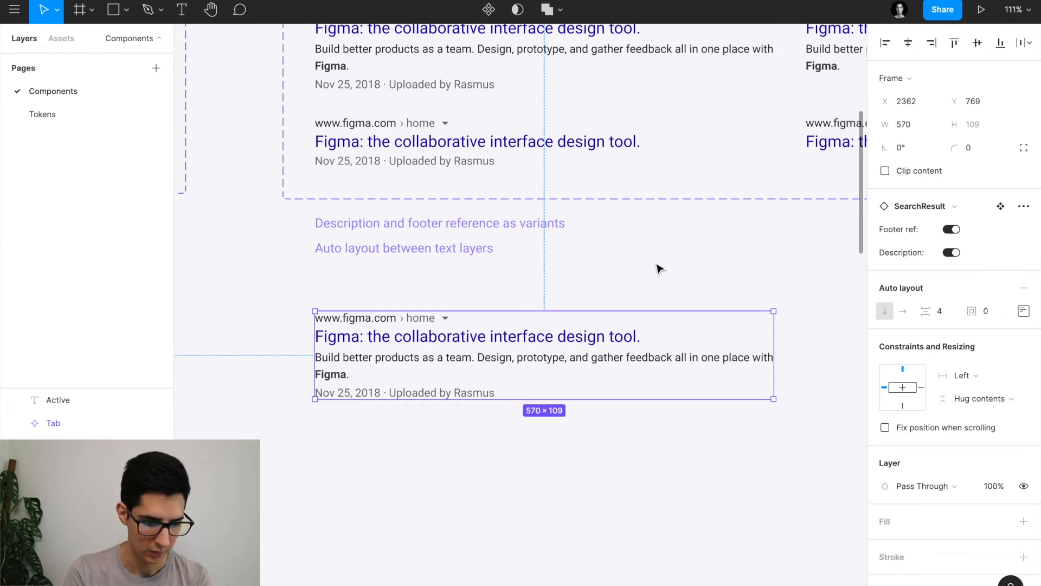
double_click(358, 324)
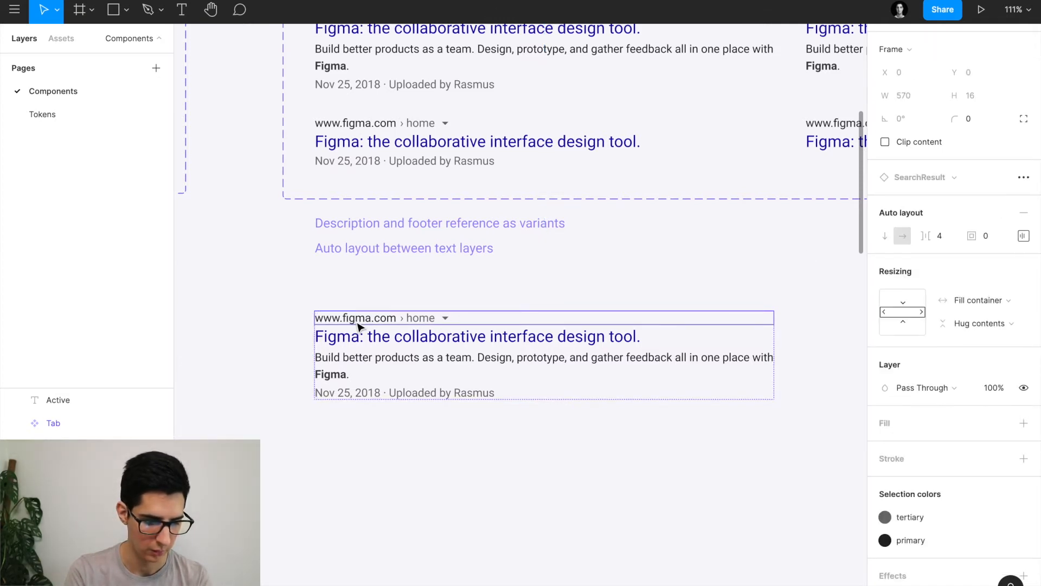
key(Escape)
scroll(355, 325, up, 3)
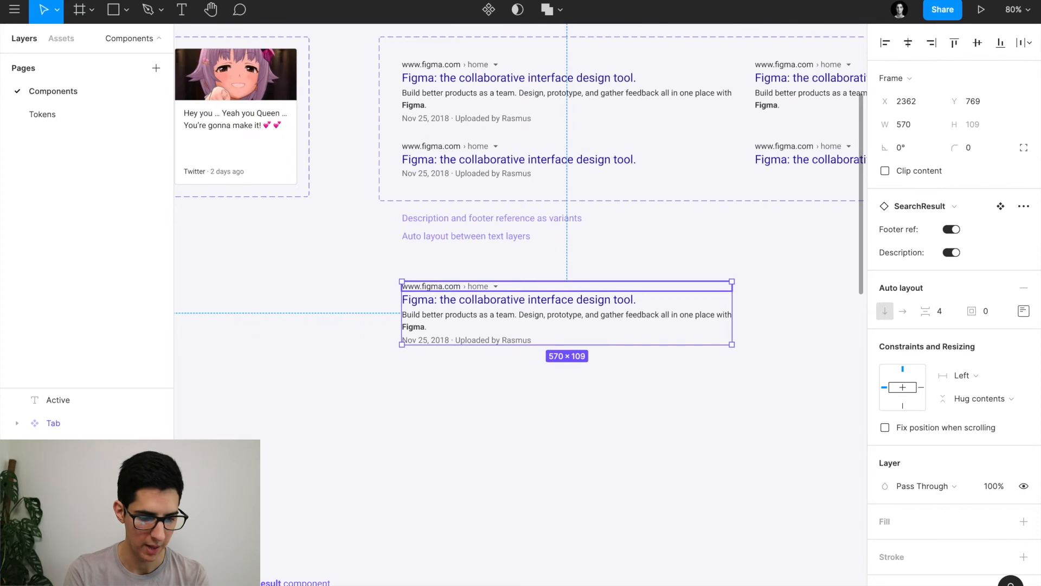
double_click(431, 286)
key(ctrl+plus)
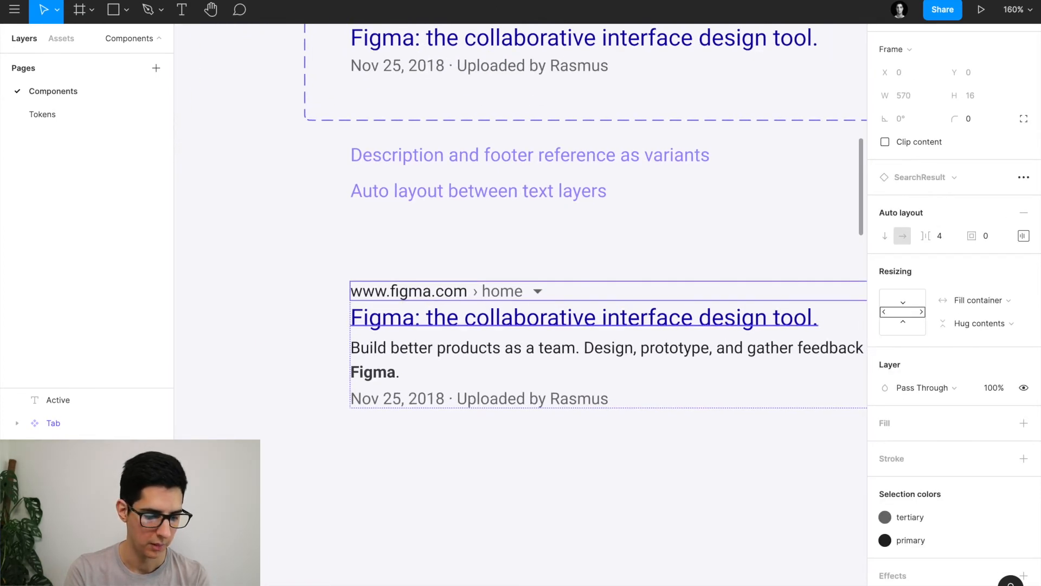
click(488, 318)
scroll(489, 319, down, 2)
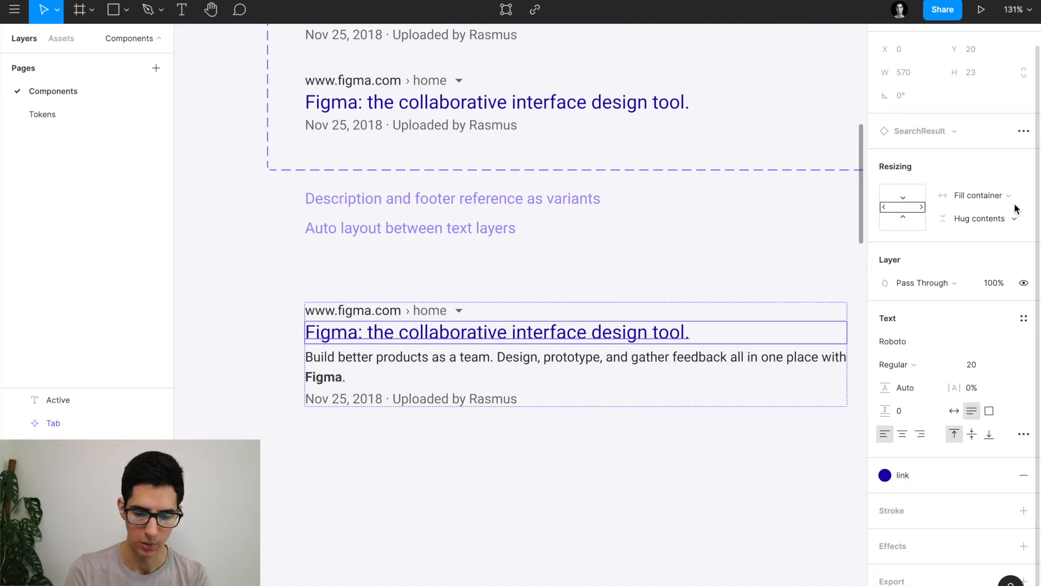
click(365, 360)
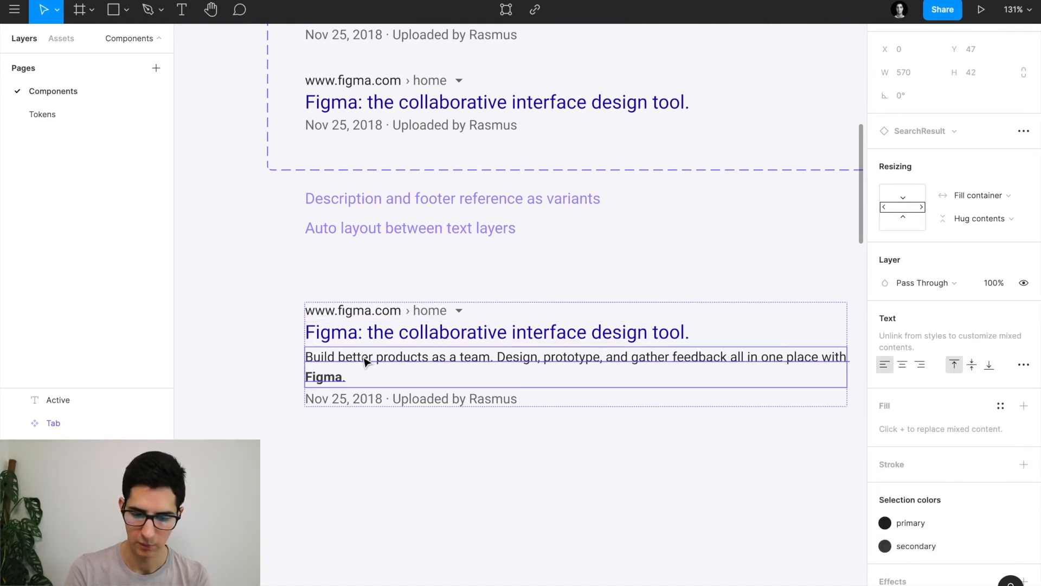
click(389, 401)
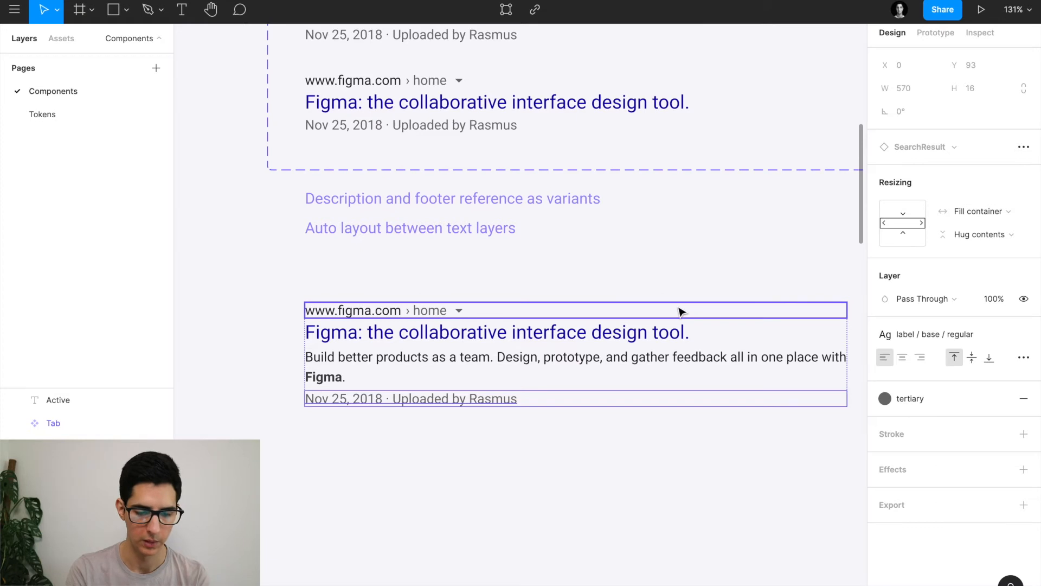
scroll(678, 308, down, 5)
click(594, 452)
click(597, 325)
scroll(685, 321, right, 2)
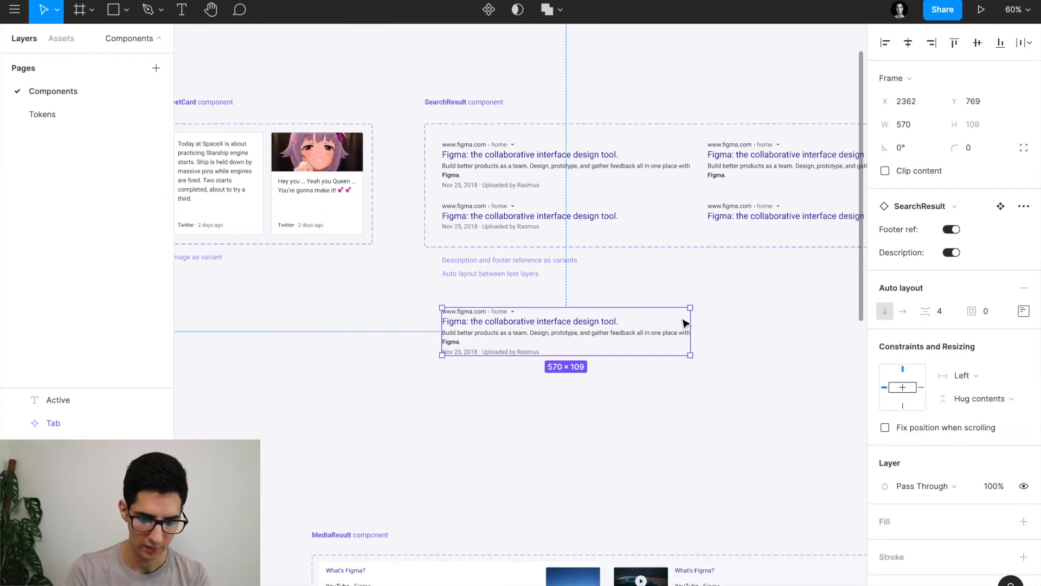
Widen the SearchResult instance to test text rewrapping, then restore its 570 width.
mouse_move(687, 319)
mouse_down()
mouse_move(770, 321)
mouse_move(600, 328)
mouse_move(693, 339)
mouse_move(792, 333)
mouse_move(665, 332)
mouse_move(693, 332)
mouse_up()
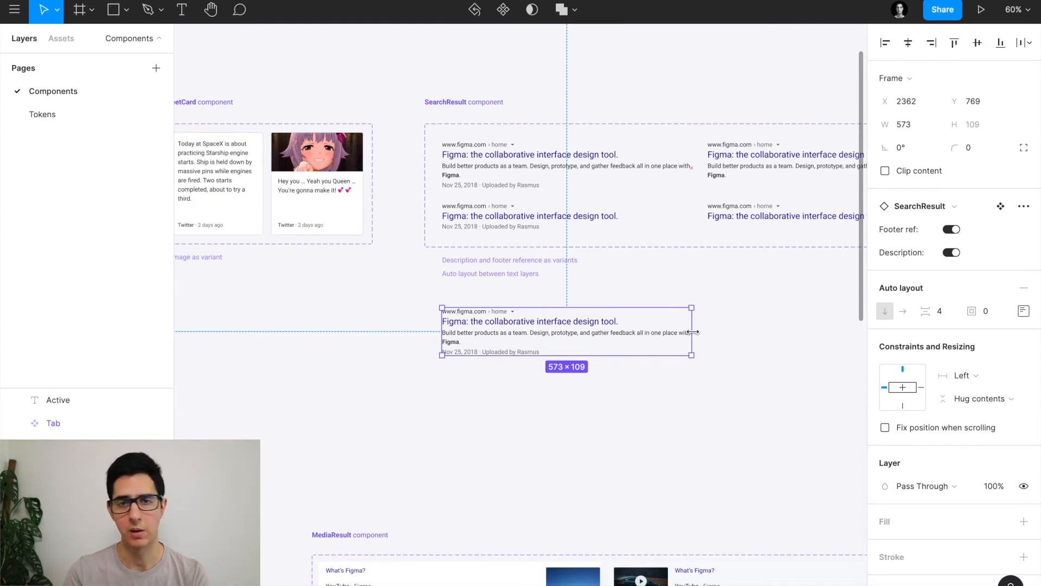
drag(693, 331, 721, 331)
key(shift+2)
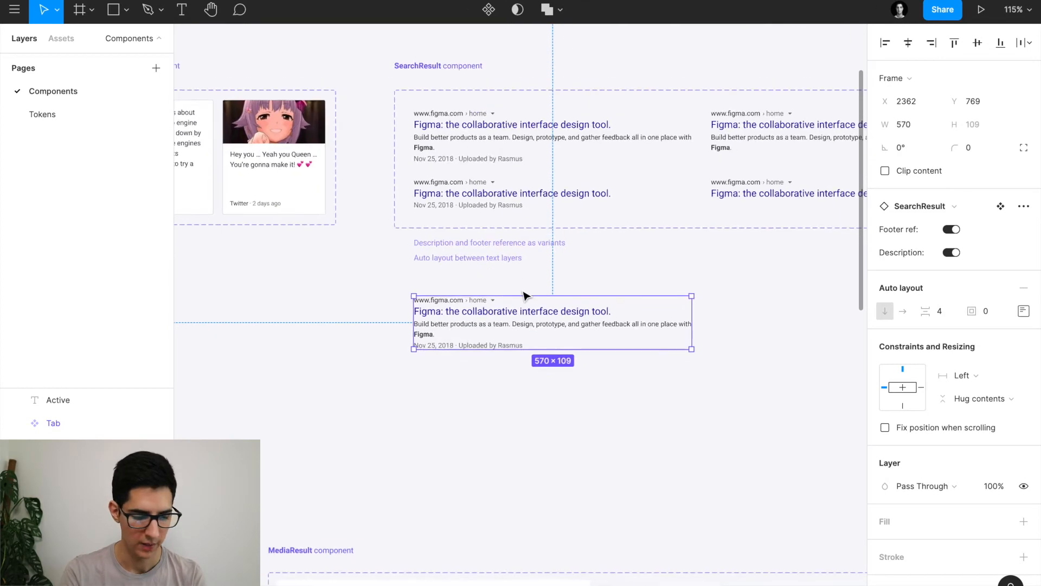
Delete the extra search-result frame and select the top-left SearchResult variant.
scroll(475, 325, up, 3)
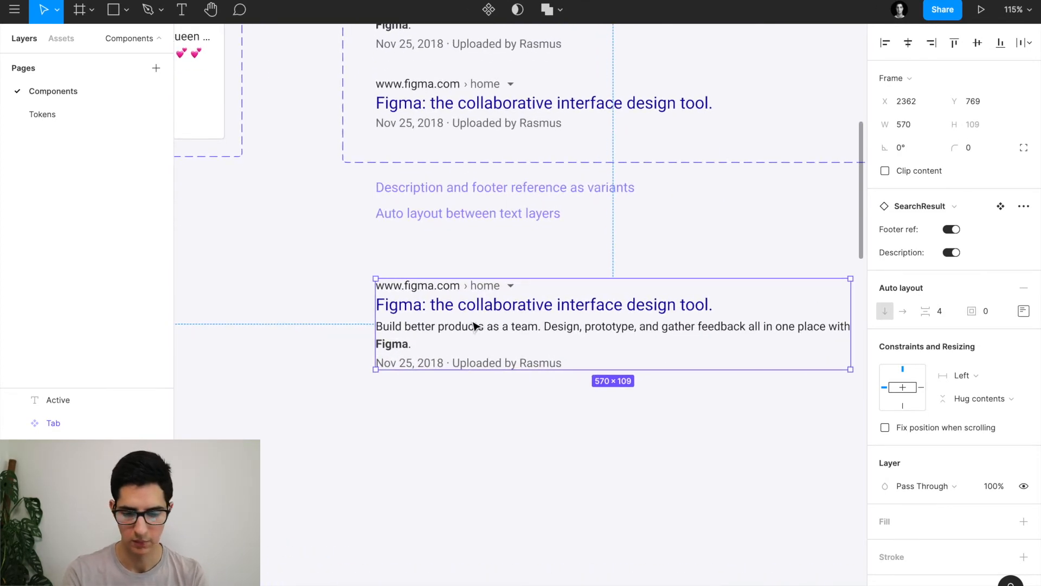
key(Delete)
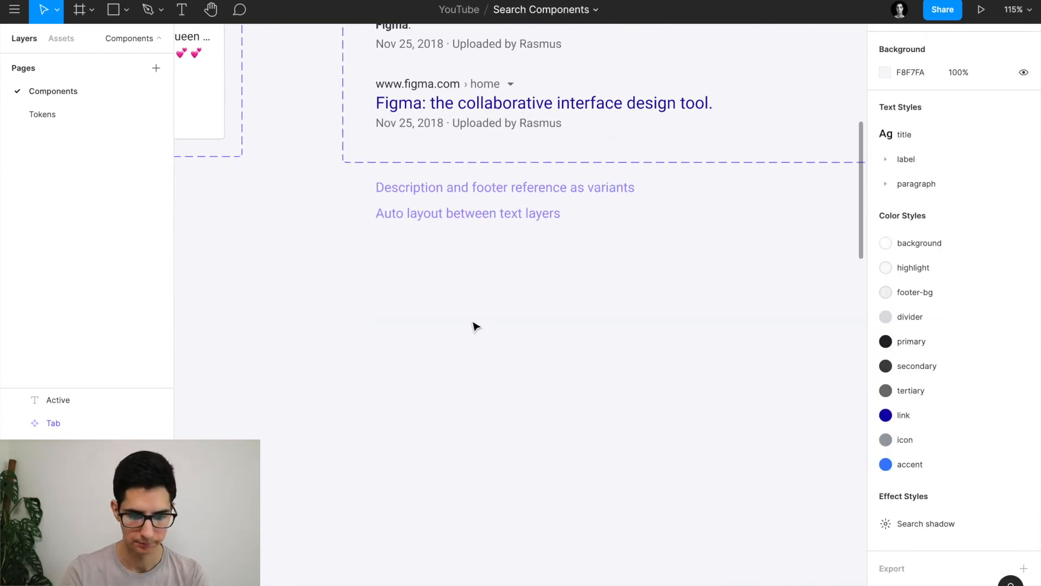
scroll(474, 324, down, 5)
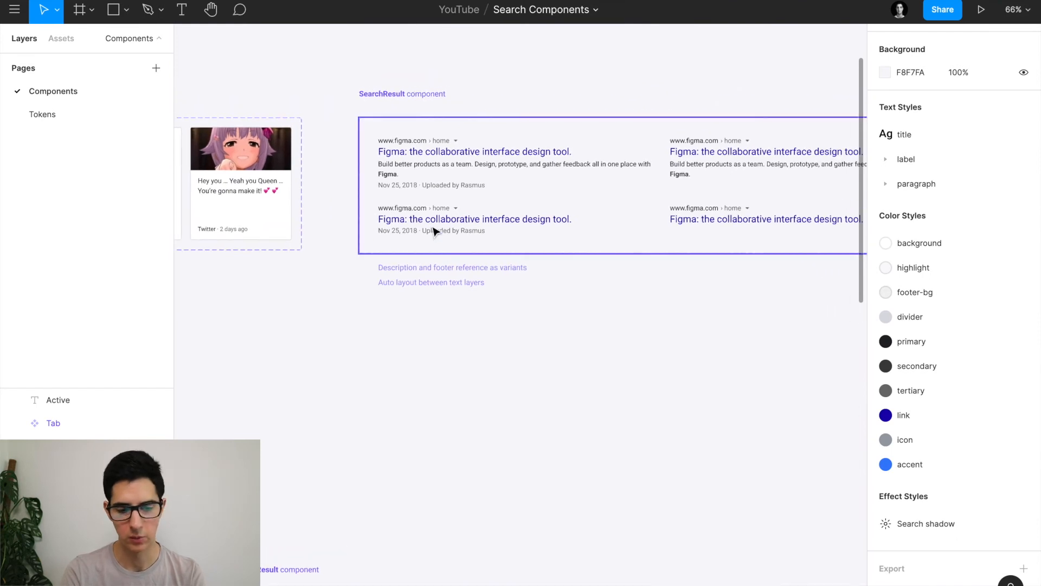
click(441, 179)
scroll(426, 163, up, 3)
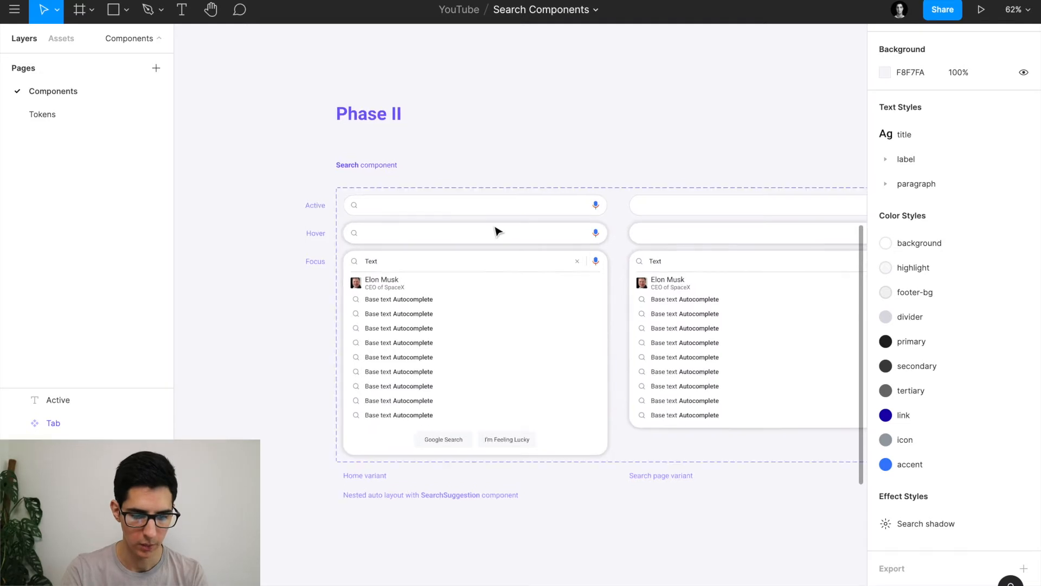
Scroll to the Search component and inspect its Active and Hover search bar variants.
scroll(495, 230, up, 5)
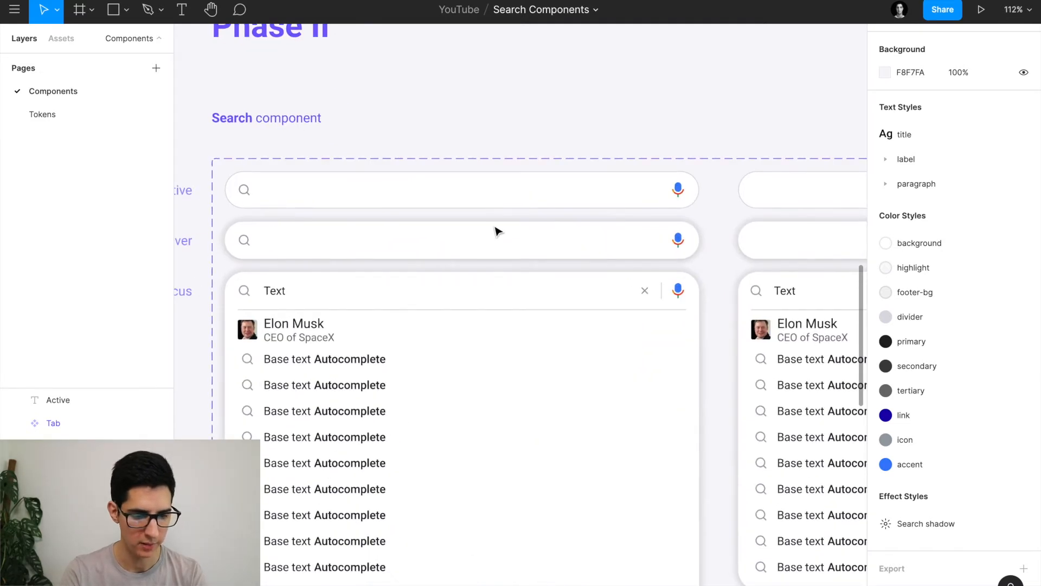
scroll(495, 230, left, 2)
scroll(495, 230, up, 1)
click(363, 210)
click(318, 267)
scroll(318, 268, right, 5)
scroll(319, 268, down, 1)
scroll(318, 269, left, 6)
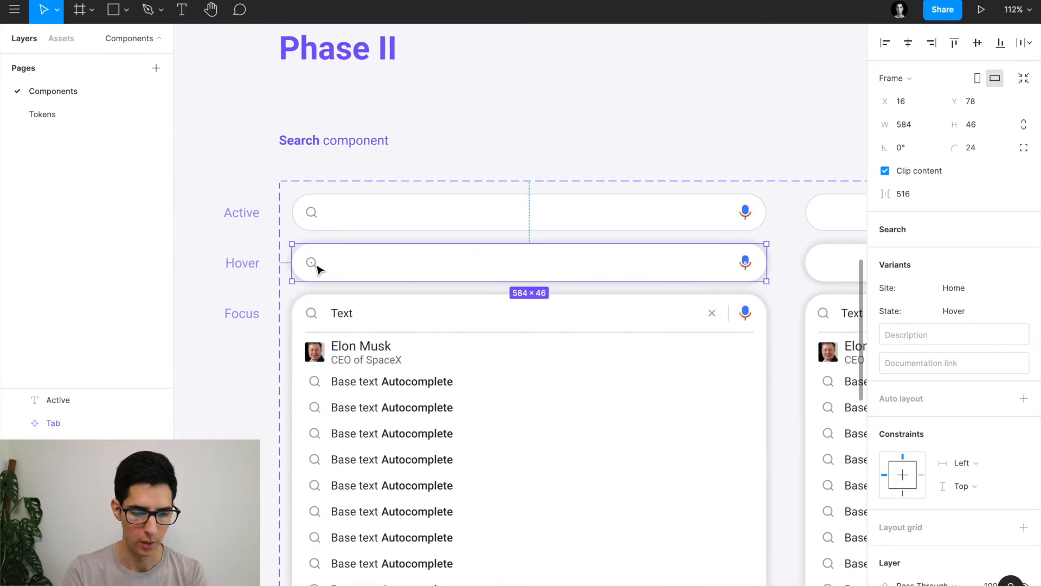
scroll(319, 268, down, 12)
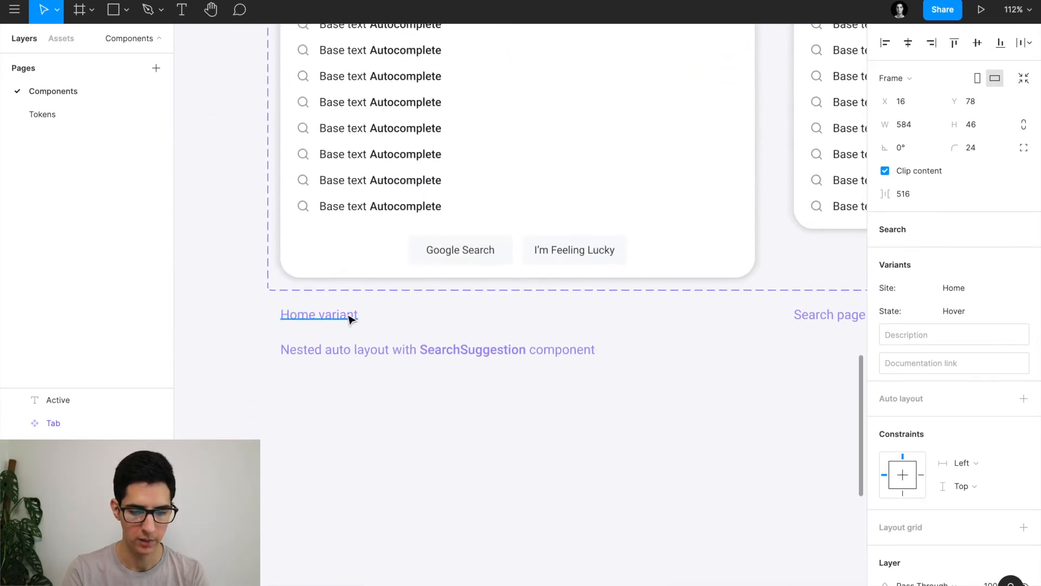
scroll(350, 320, up, 5)
scroll(350, 320, right, 10)
scroll(349, 320, down, 1)
scroll(350, 320, down, 1)
scroll(350, 320, right, 1)
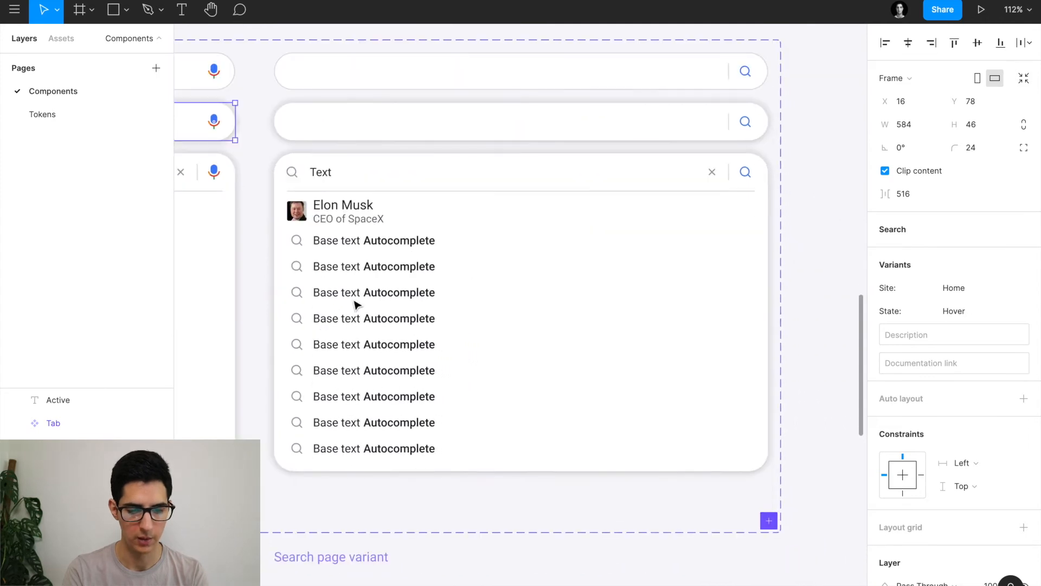
scroll(399, 71, down, 3)
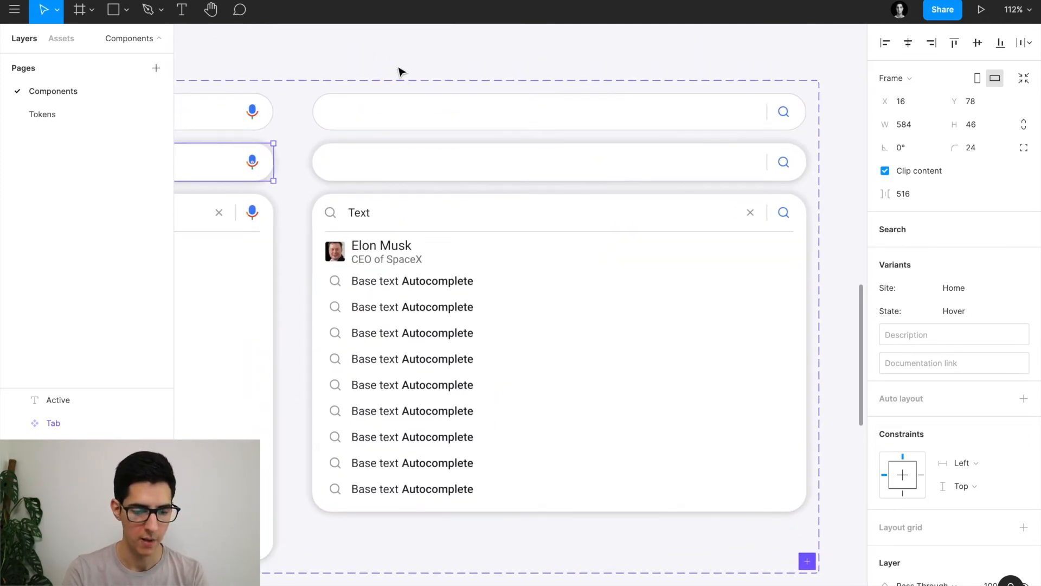
scroll(398, 70, down, 3)
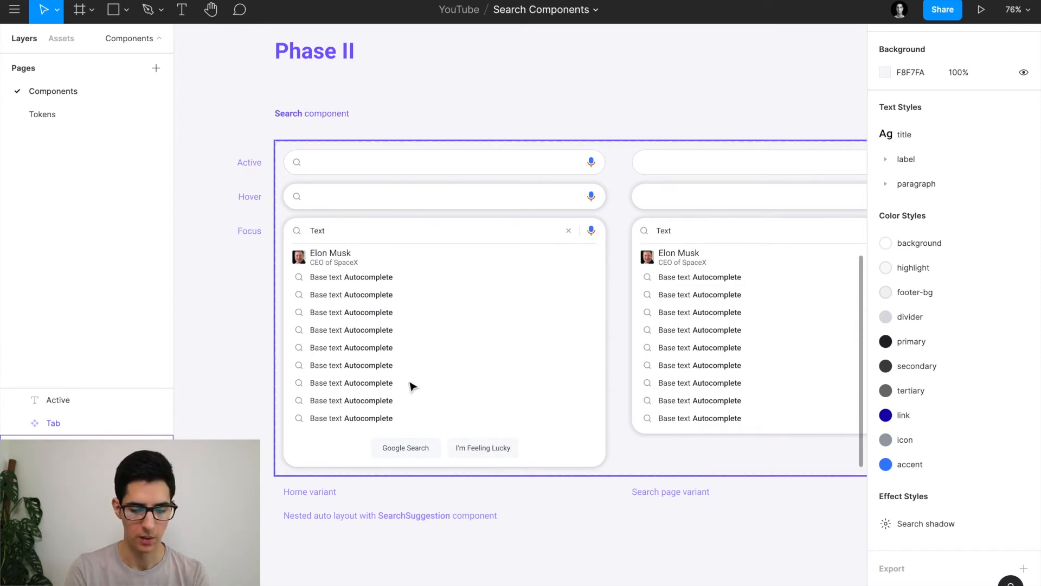
scroll(398, 312, left, 2)
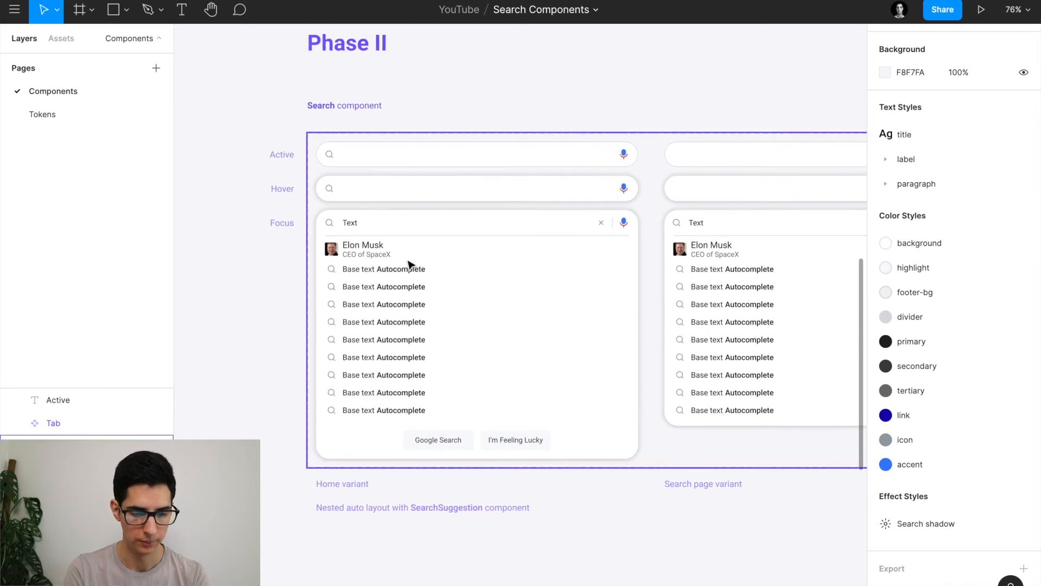
scroll(430, 181, down, 3)
scroll(442, 204, up, 5)
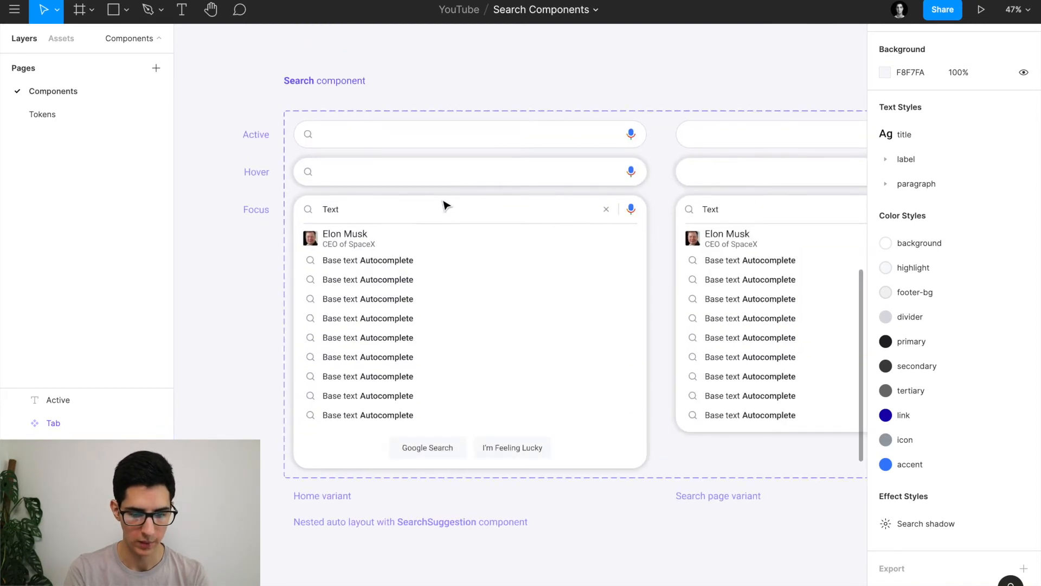
Reselect the Hover search bar variant for copying, then clear the selection below the variants.
click(444, 171)
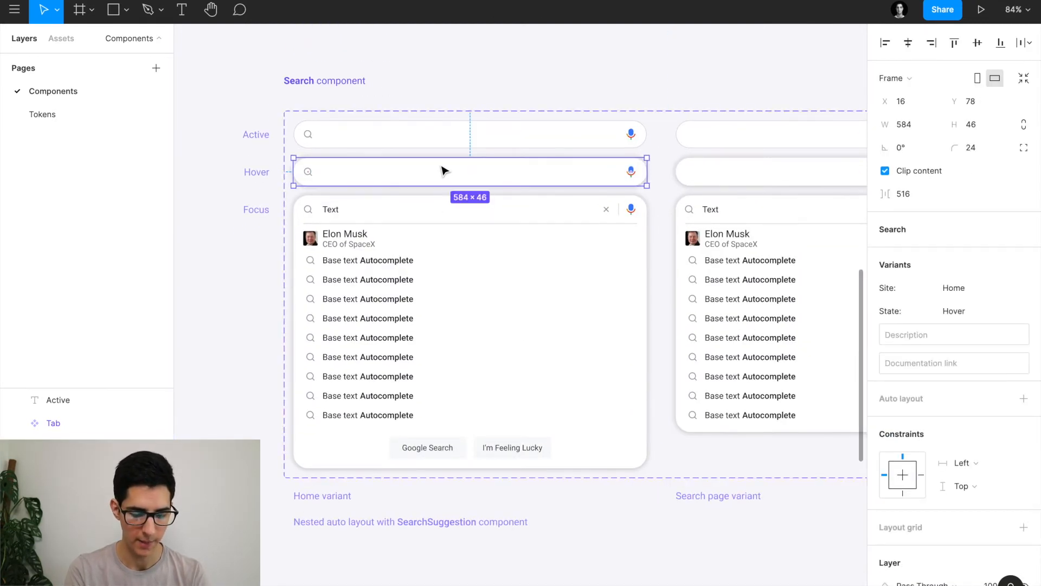
scroll(443, 171, down, 3)
scroll(443, 171, down, 3)
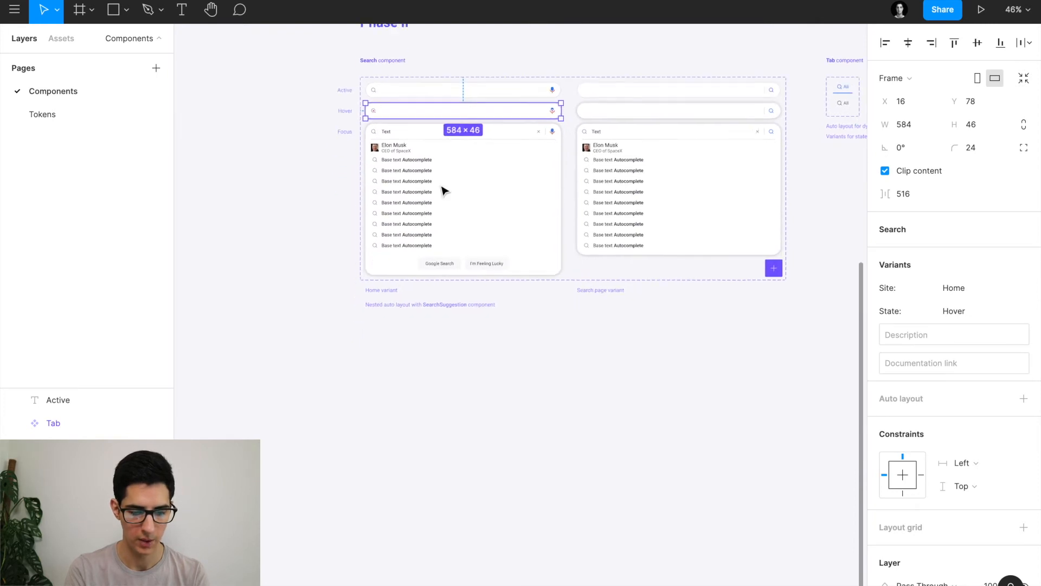
click(440, 391)
scroll(513, 221, up, 1)
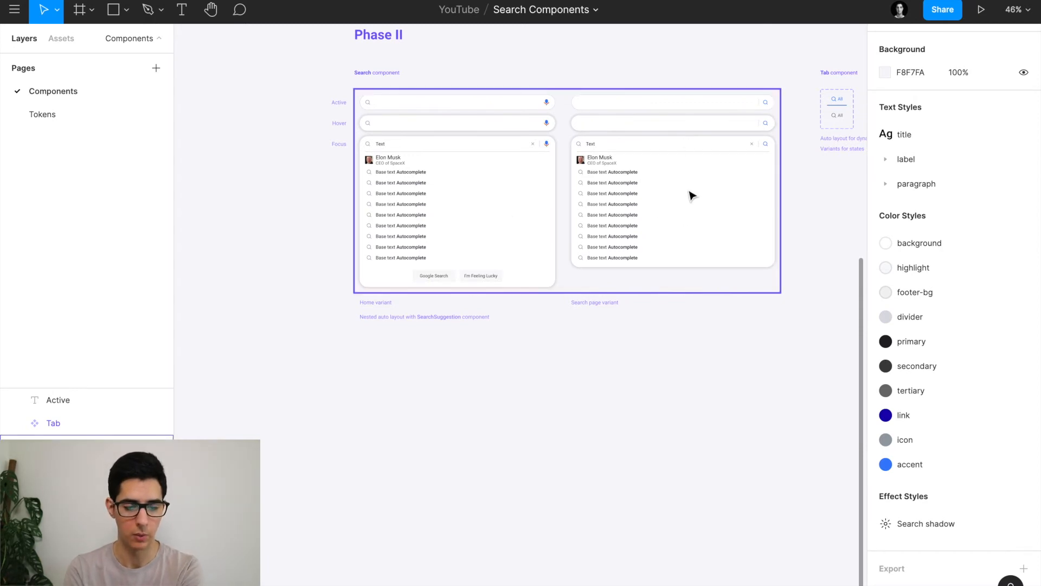
click(417, 124)
scroll(418, 123, up, 3)
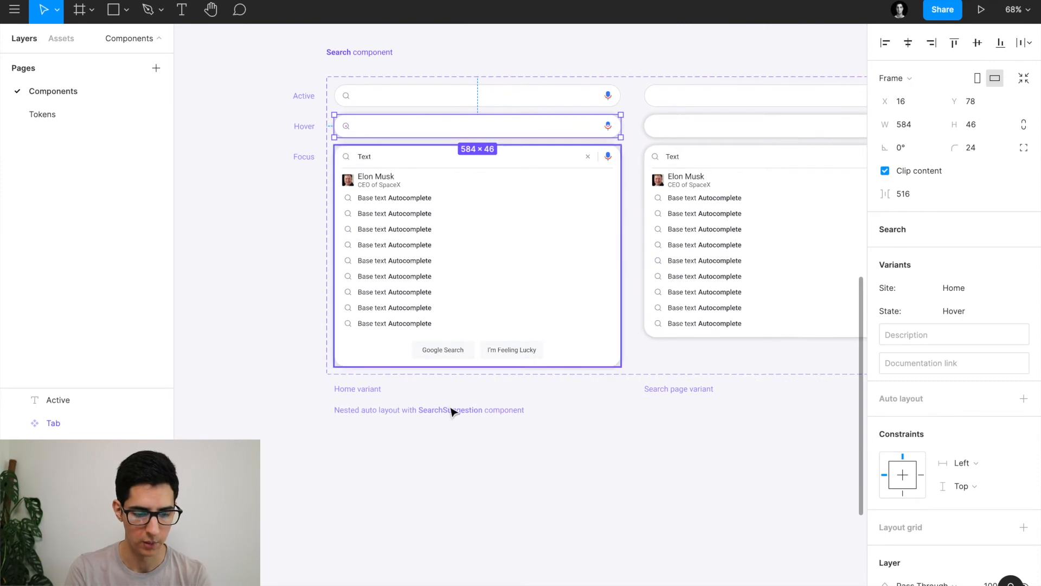
scroll(451, 412, down, 3)
click(437, 457)
scroll(412, 454, down, 1)
scroll(412, 455, up, 5)
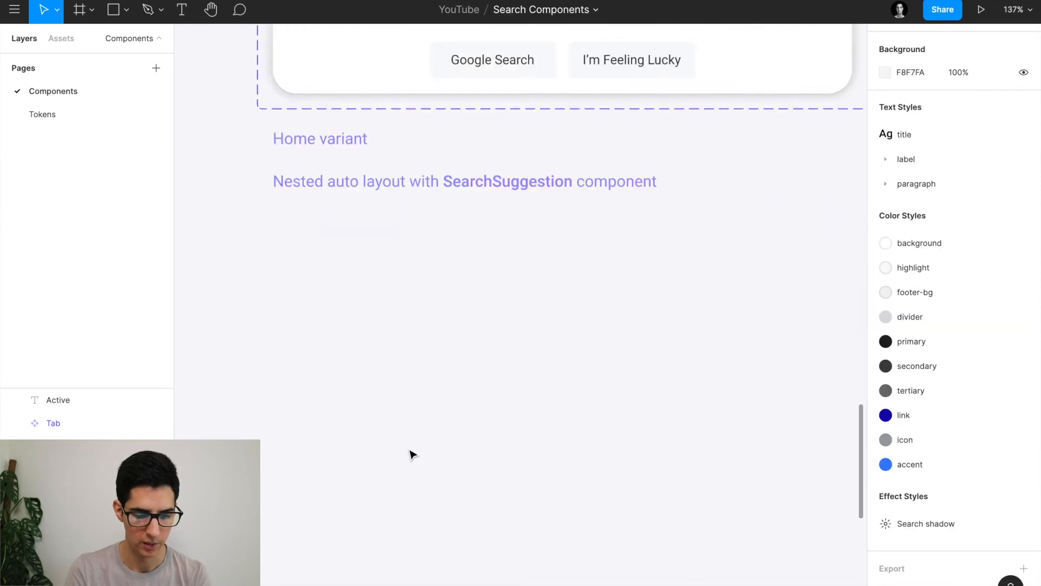
Paste the Hover search bar and detach it into a plain frame with Ctrl+Alt+B.
key(ctrl+v)
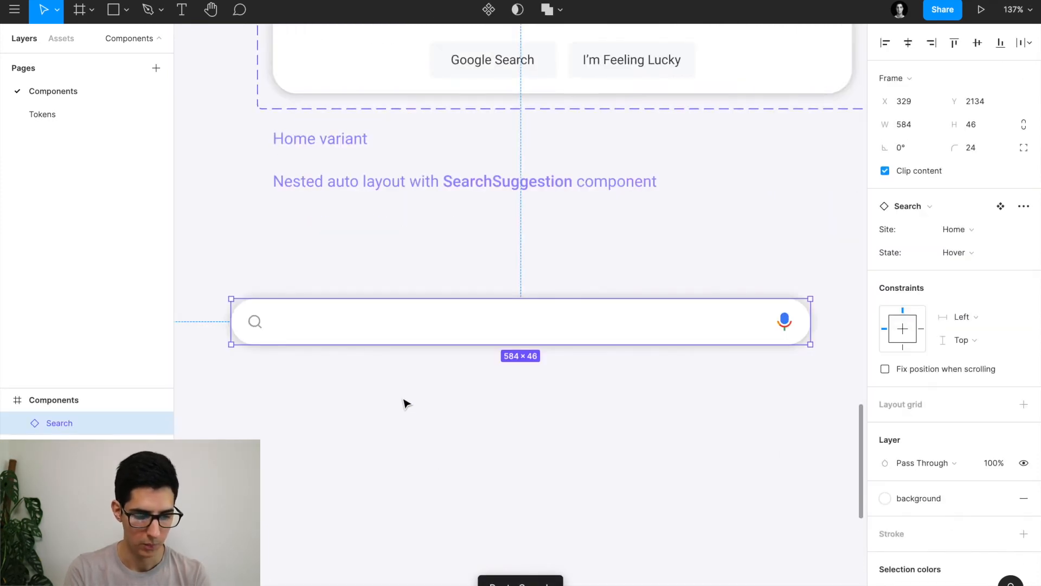
scroll(368, 395, down, 2)
scroll(369, 395, up, 1)
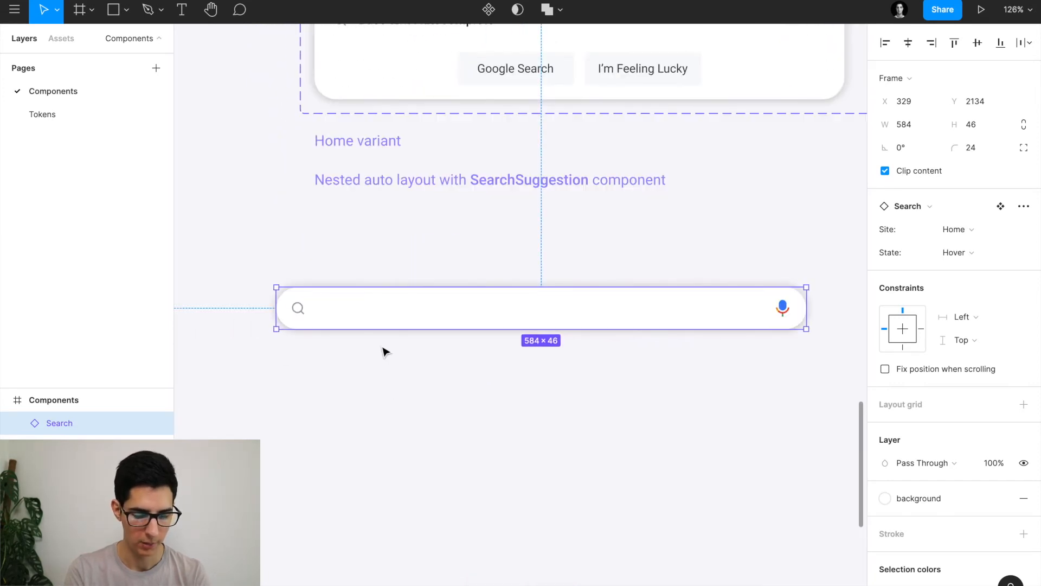
key(alt)
key(ctrl+alt+b)
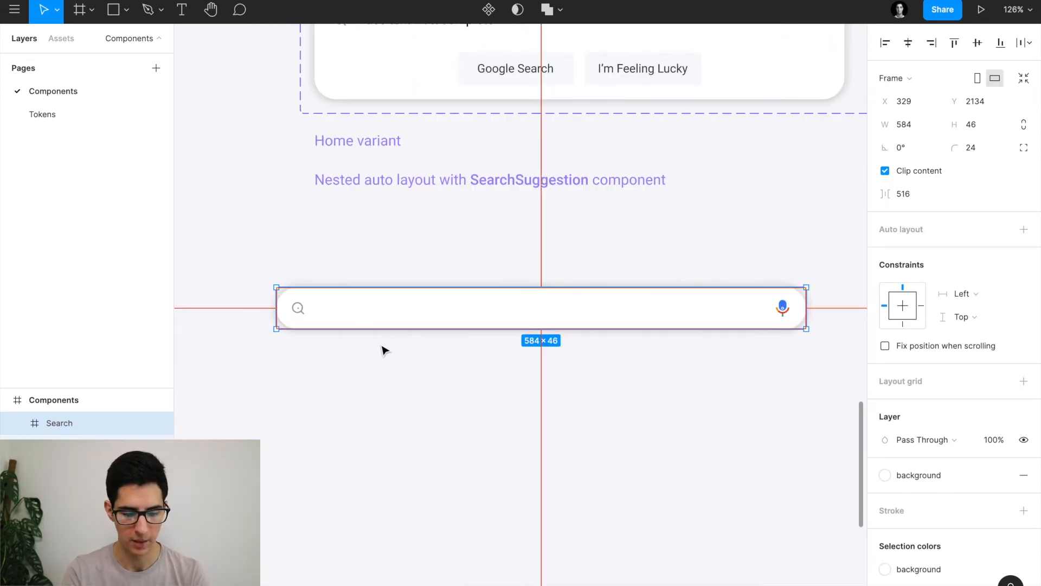
scroll(383, 350, down, 3)
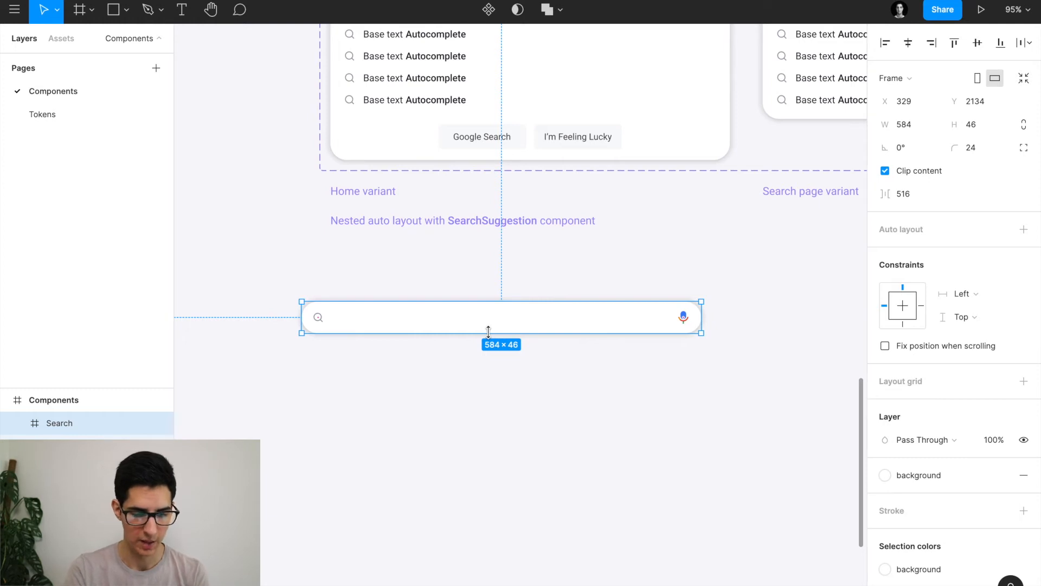
Stretch the Search frame down to 584×356, undoing two trial heights first.
drag(488, 332, 483, 566)
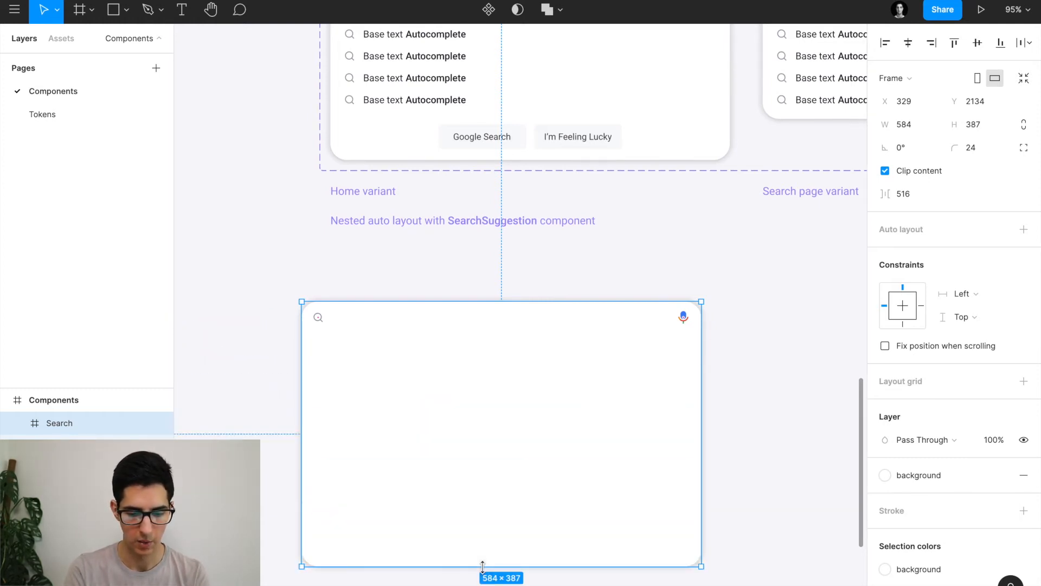
key(super)
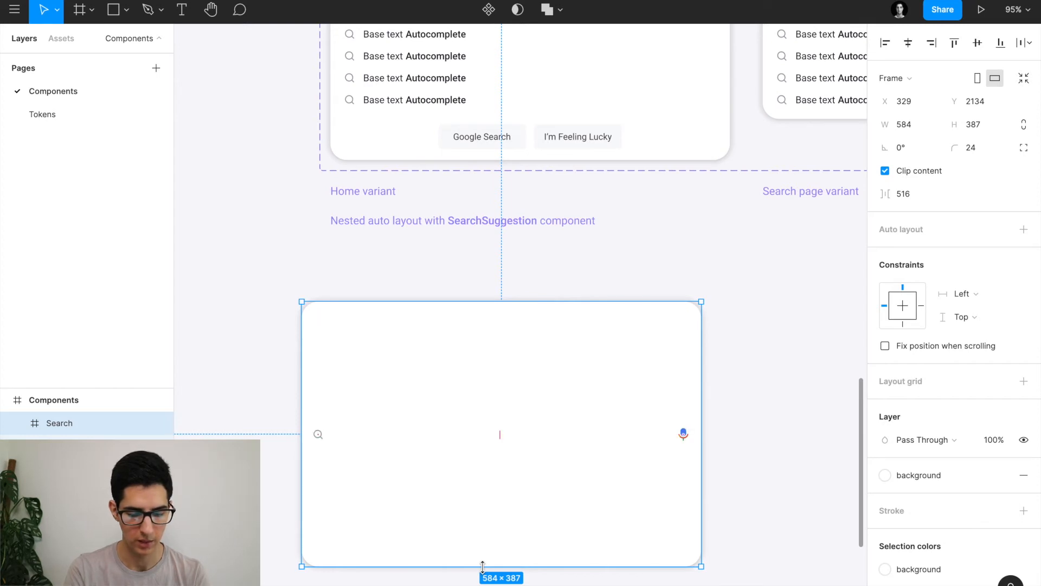
key(super+z)
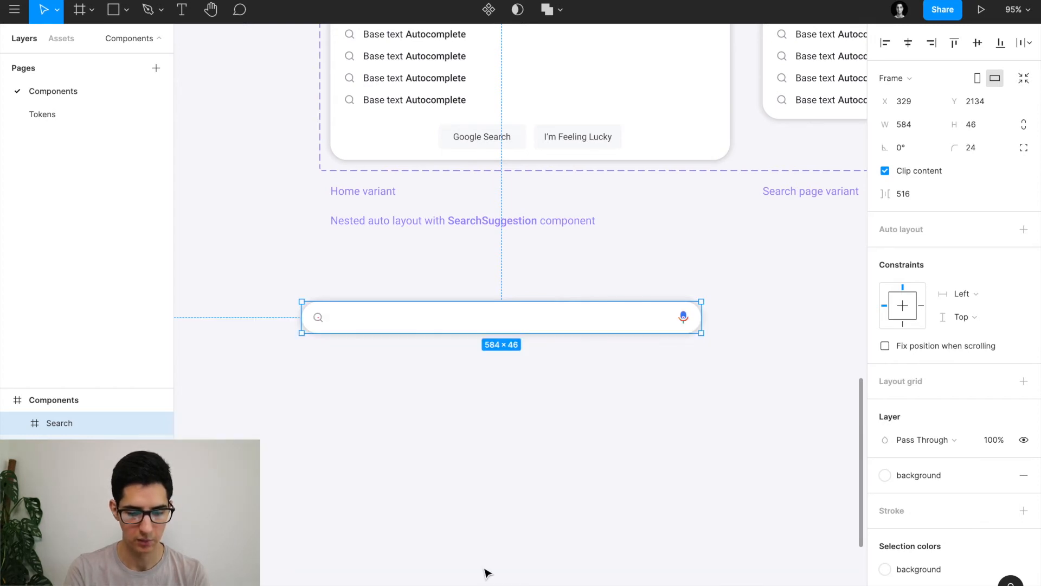
drag(480, 331, 508, 434)
key(super+z)
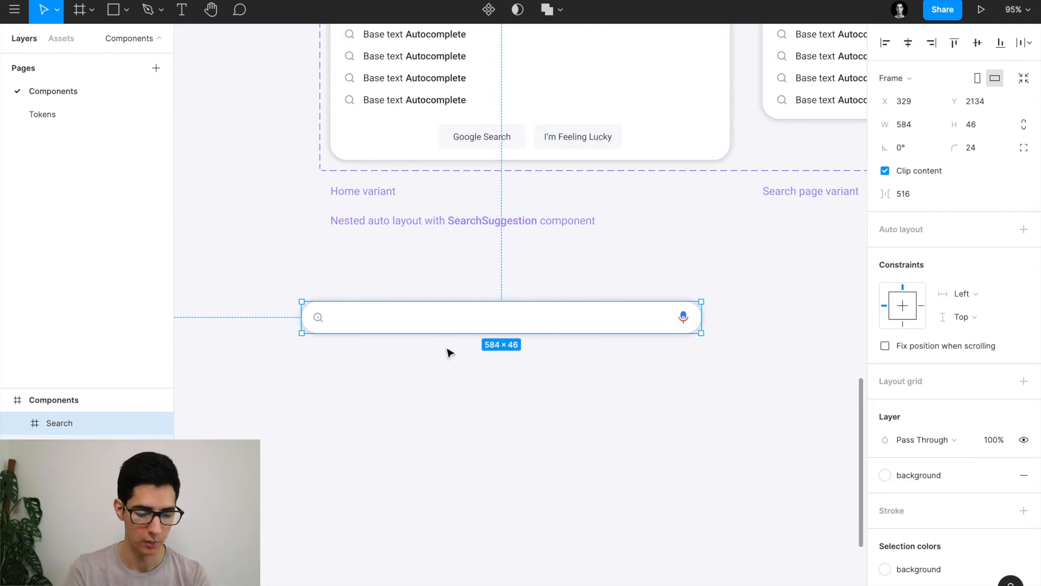
drag(438, 357, 429, 547)
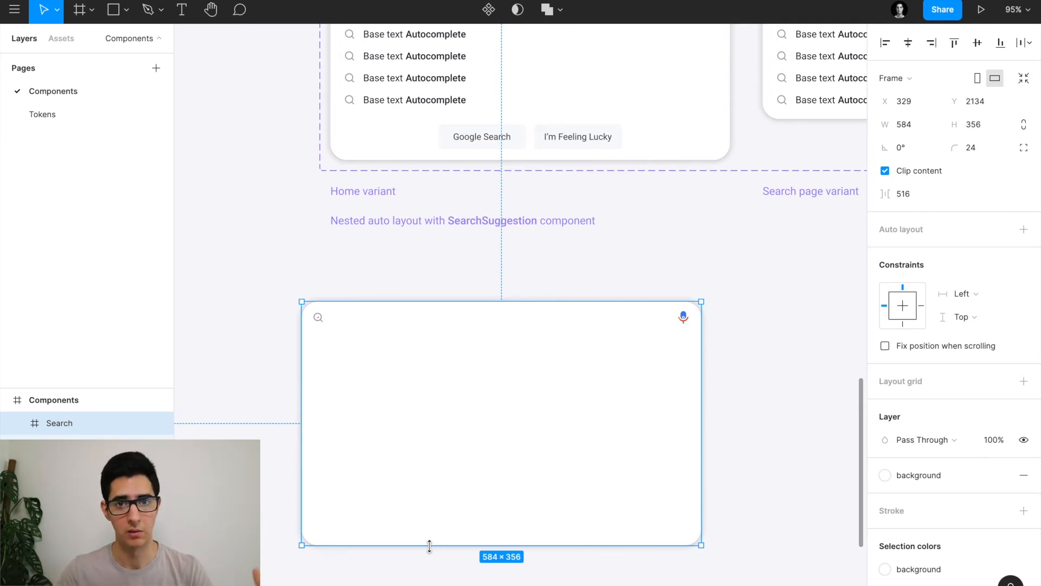
click(266, 339)
scroll(265, 339, up, 5)
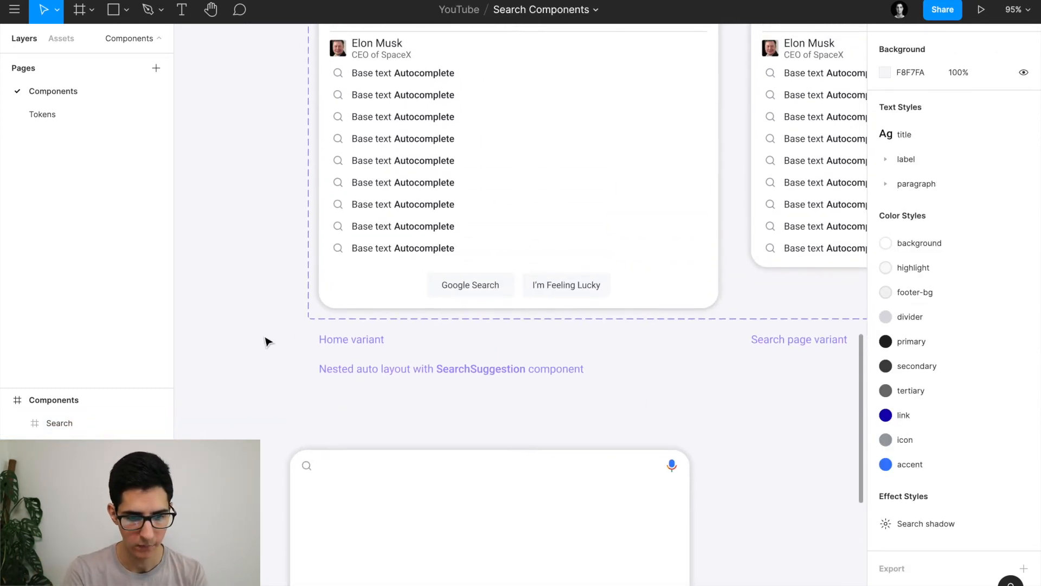
scroll(267, 340, up, 6)
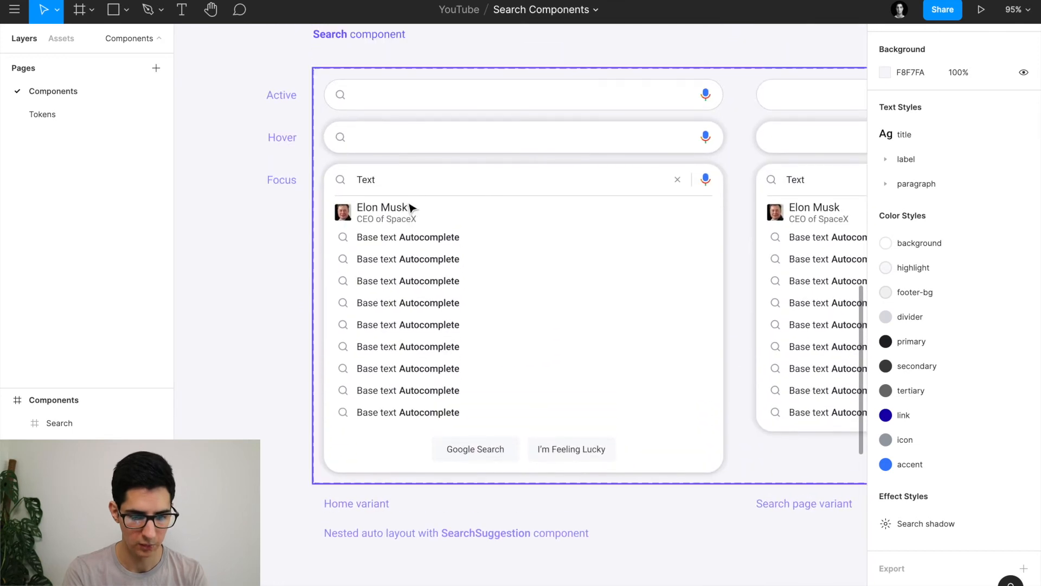
click(404, 198)
click(402, 198)
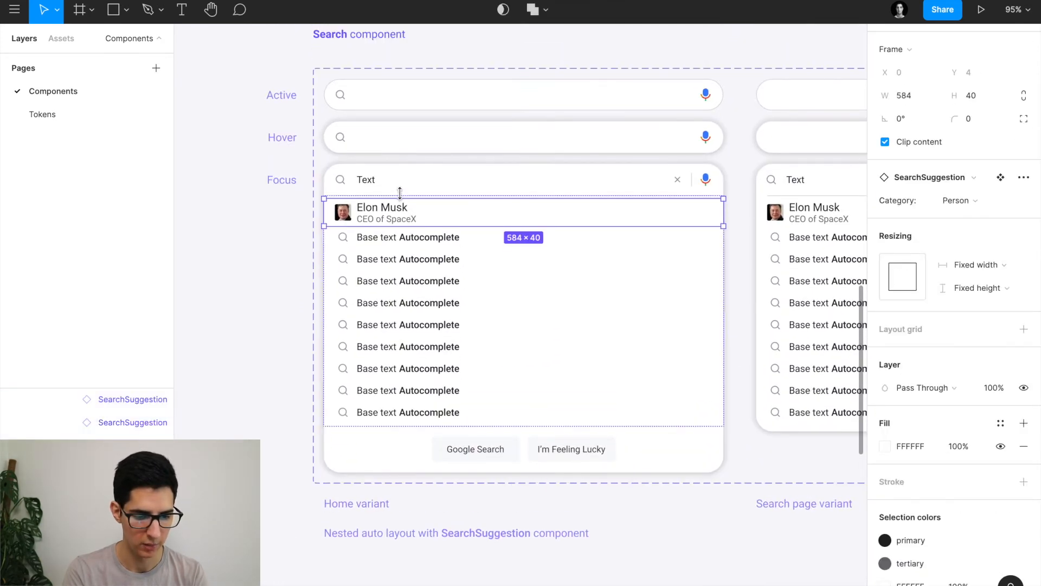
scroll(228, 231, up, 3)
click(290, 225)
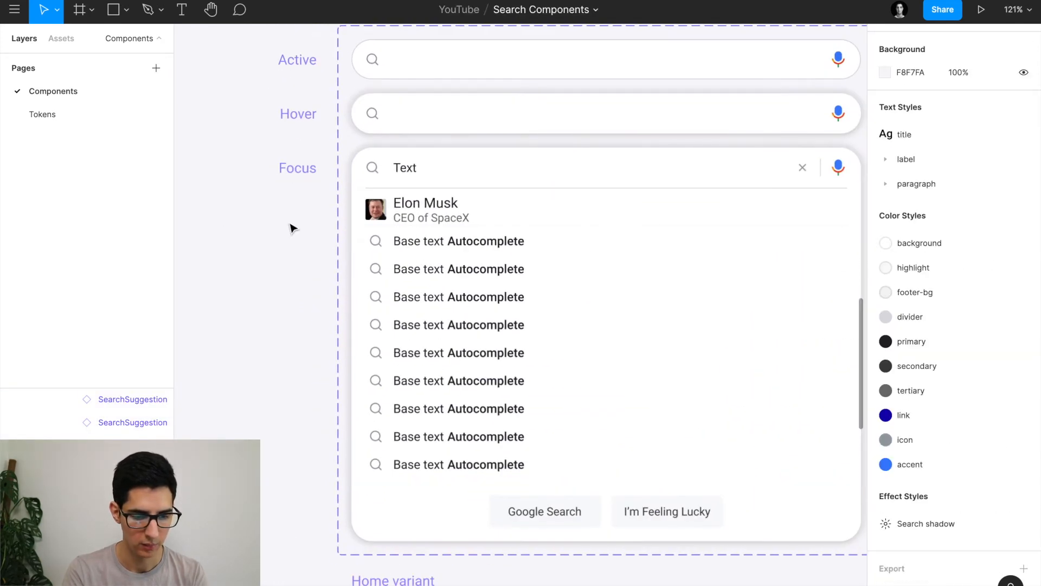
double_click(421, 187)
scroll(421, 191, down, 10)
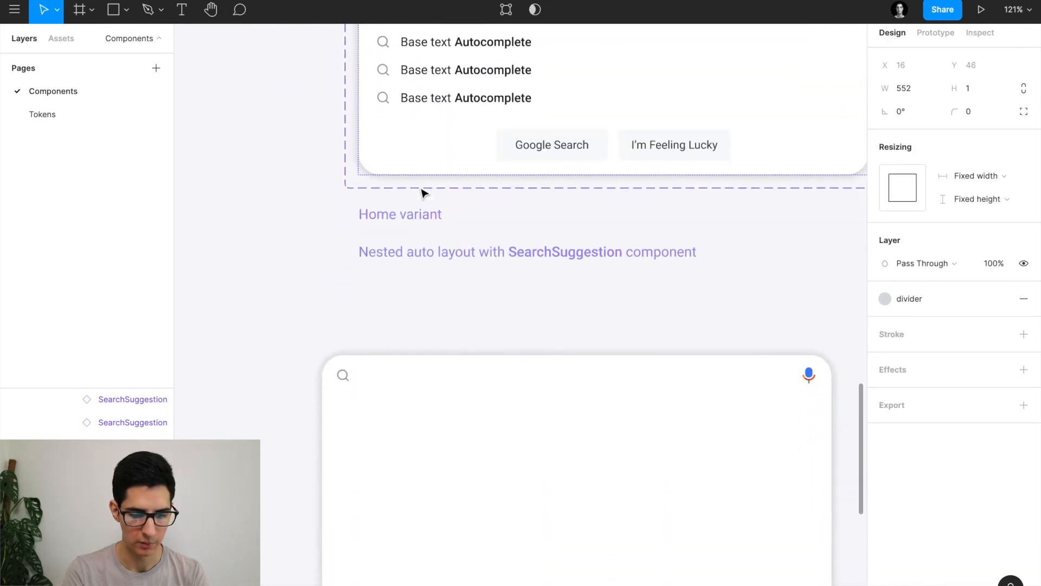
click(432, 320)
key(ctrl+v)
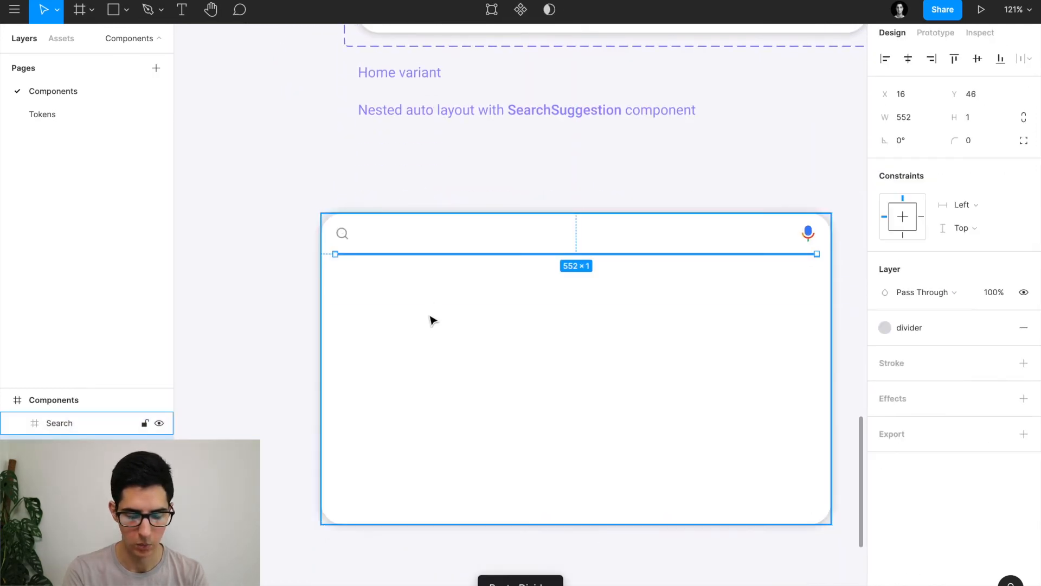
key(r)
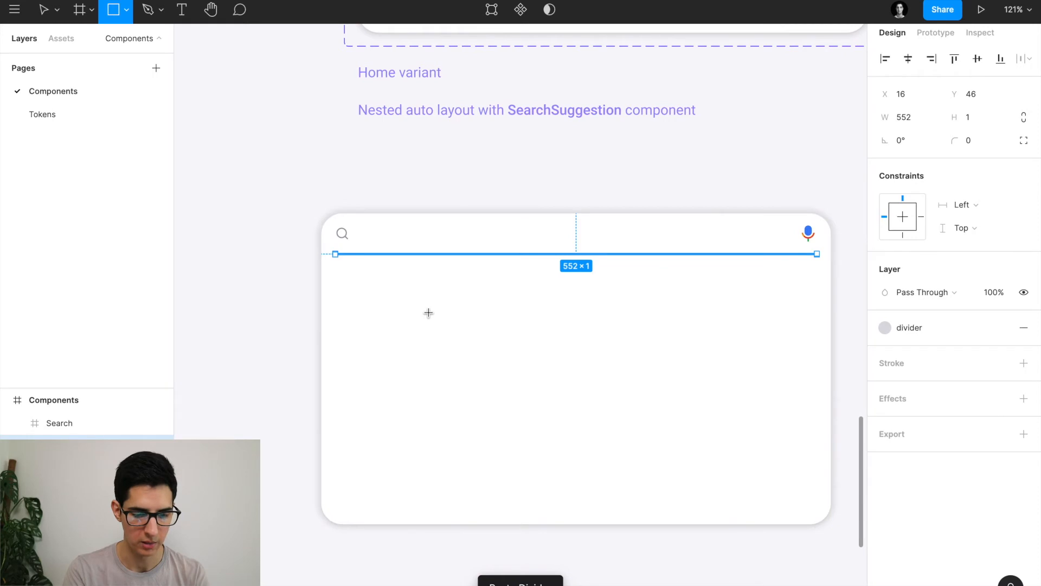
drag(391, 296, 823, 303)
key(Delete)
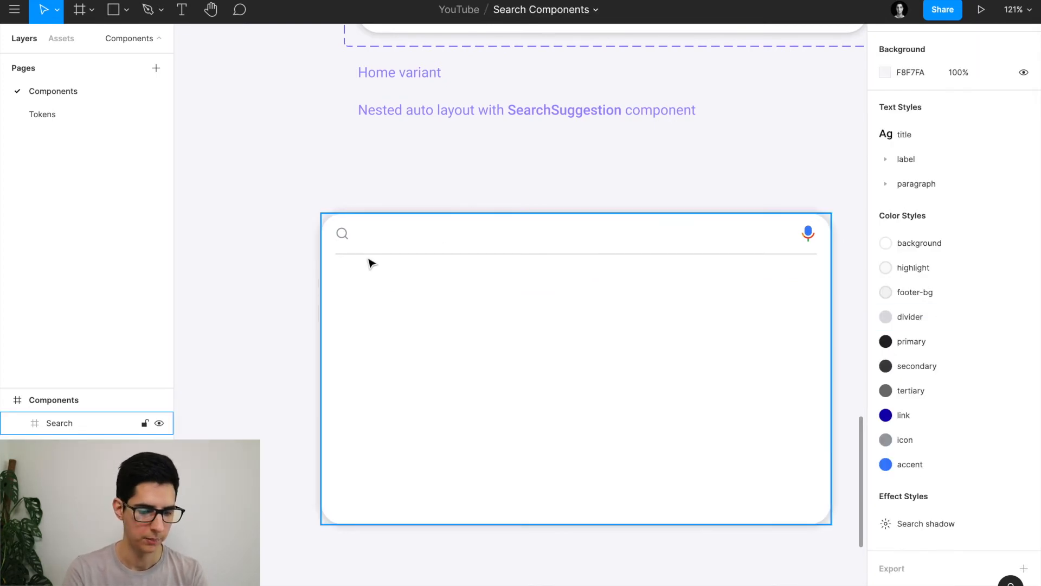
scroll(369, 261, up, 8)
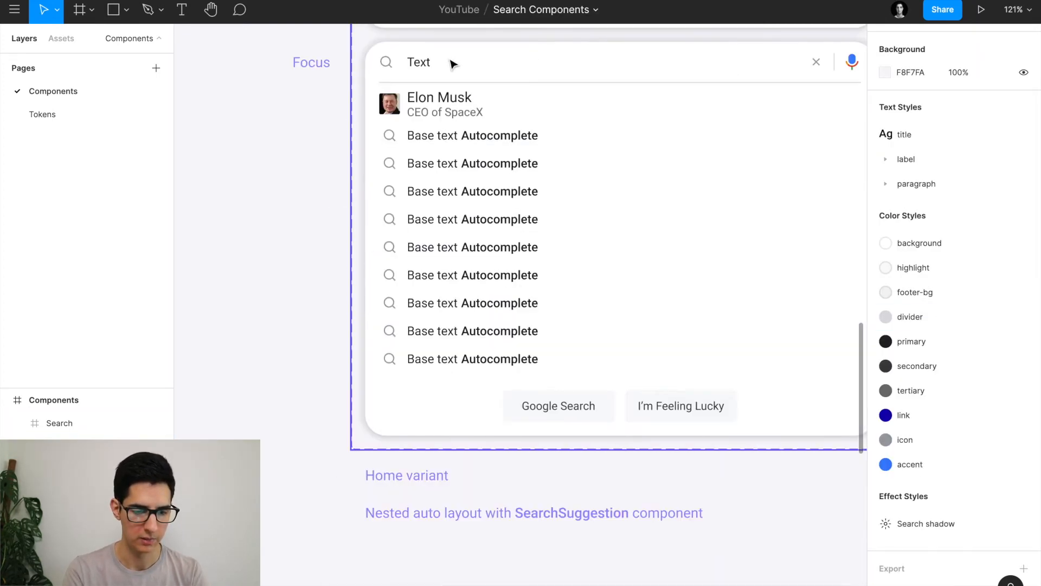
super+click(442, 83)
scroll(398, 61, up, 10)
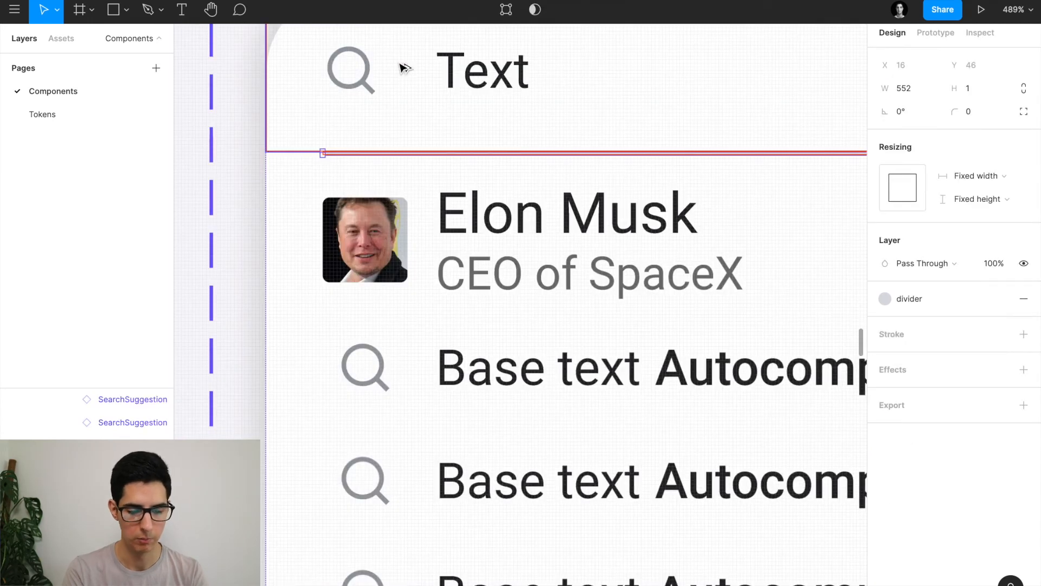
scroll(302, 163, down, 5)
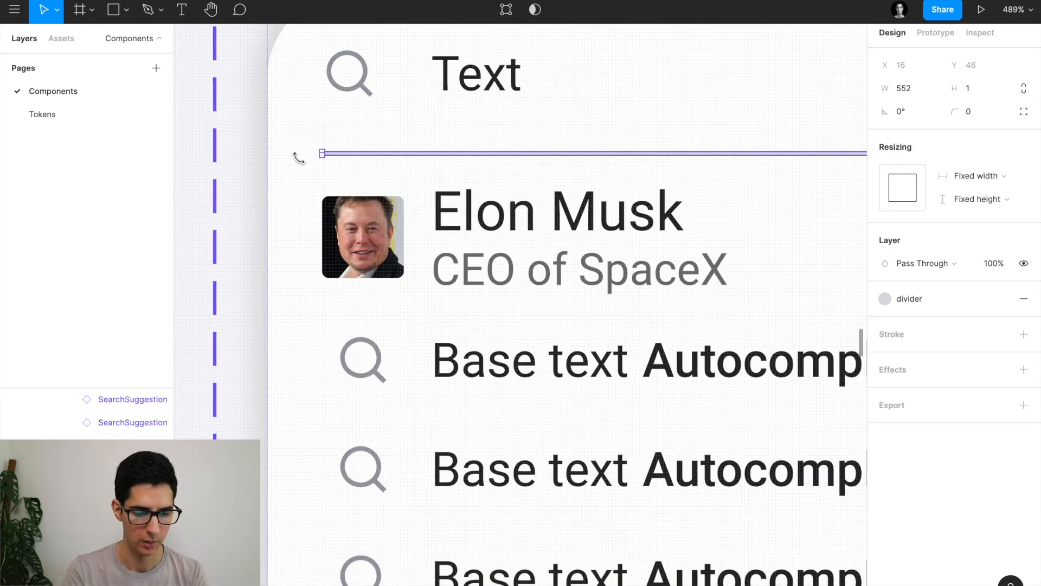
scroll(302, 163, down, 15)
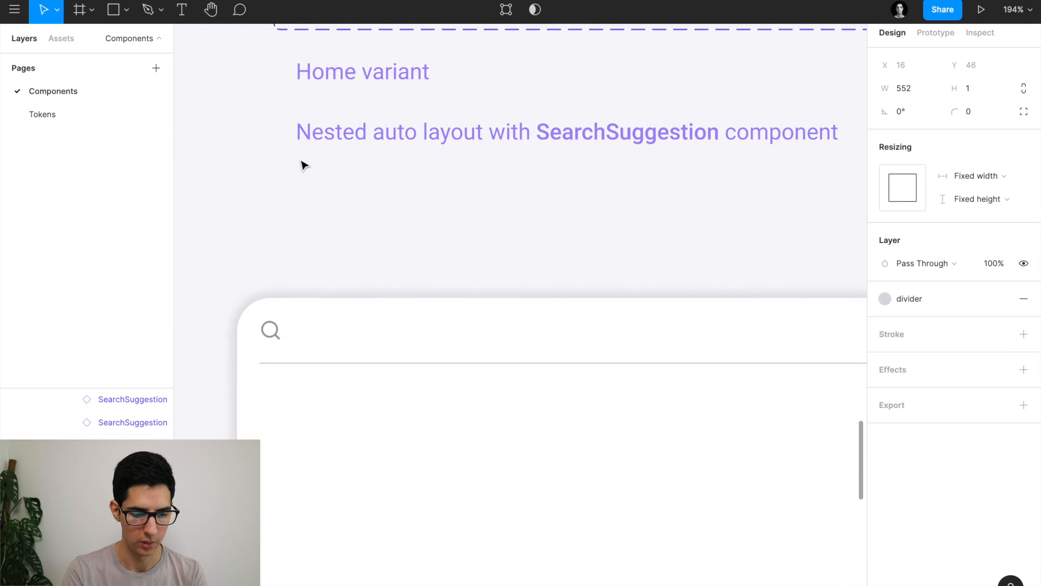
double_click(274, 257)
Wrap the search and mic icons in a new frame constrained left and right.
scroll(278, 258, down, 3)
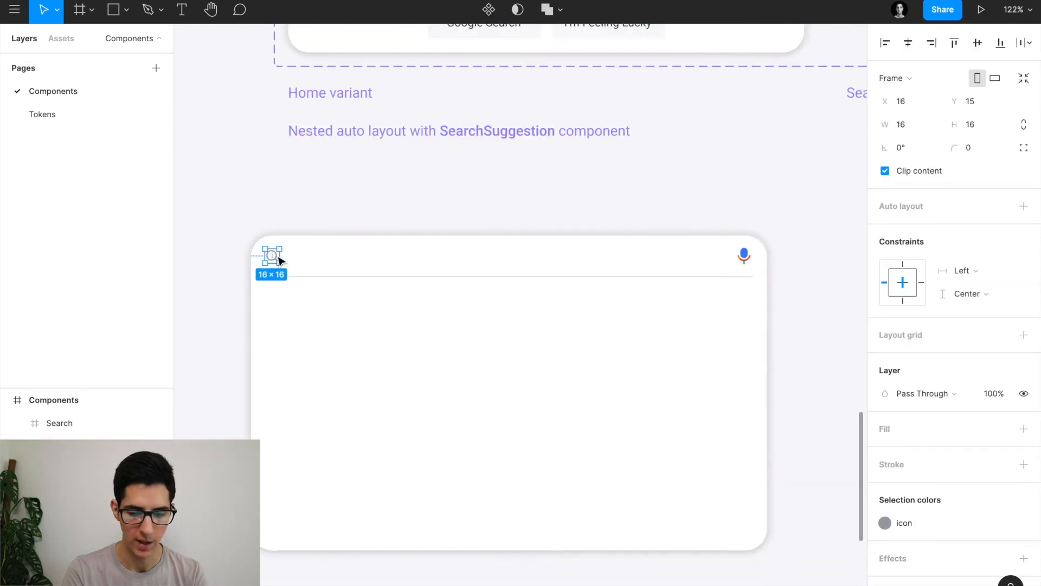
scroll(279, 258, right, 1)
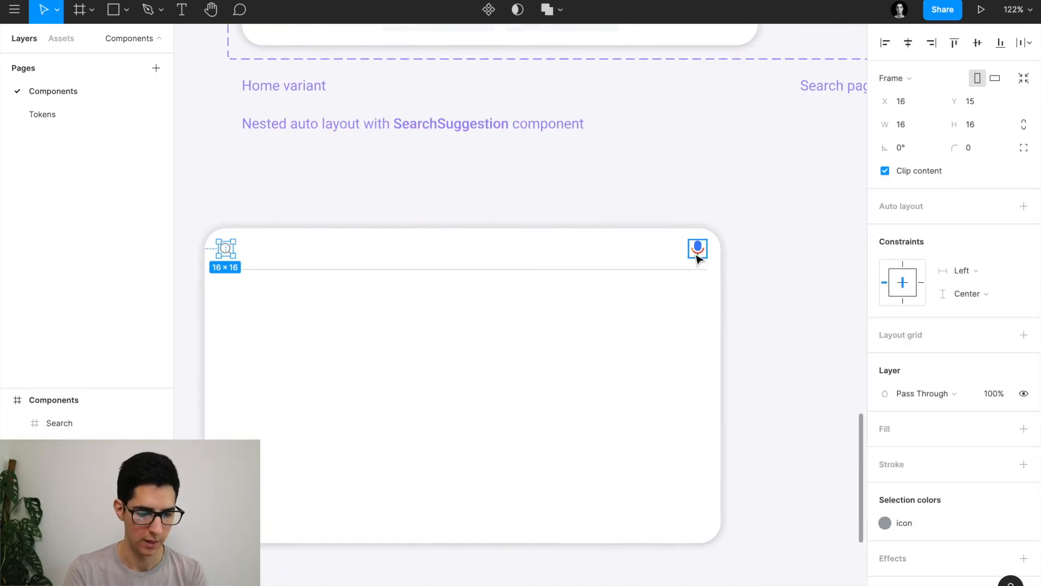
shift+click(698, 255)
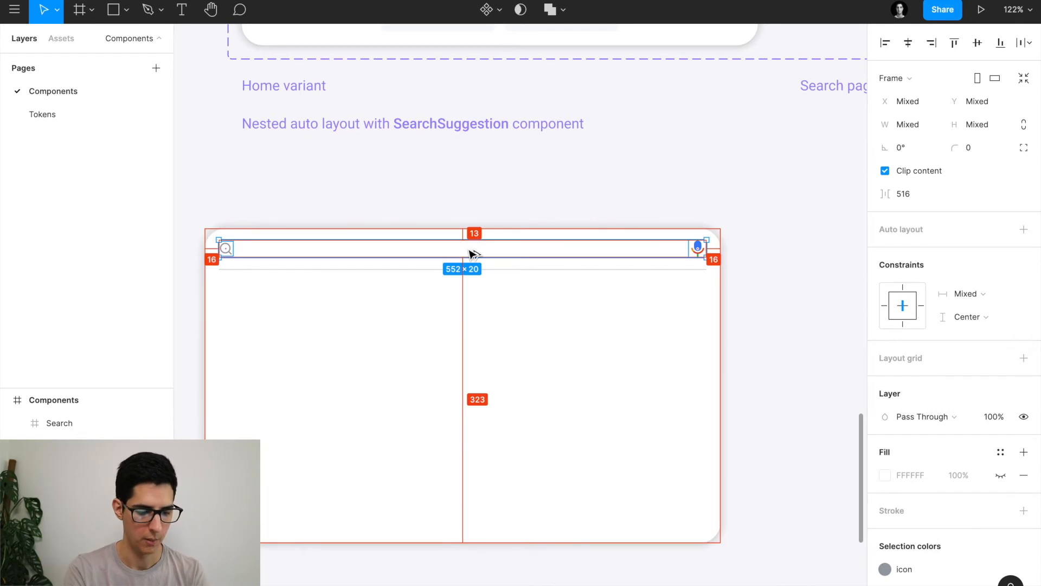
key(ctrl+alt+g)
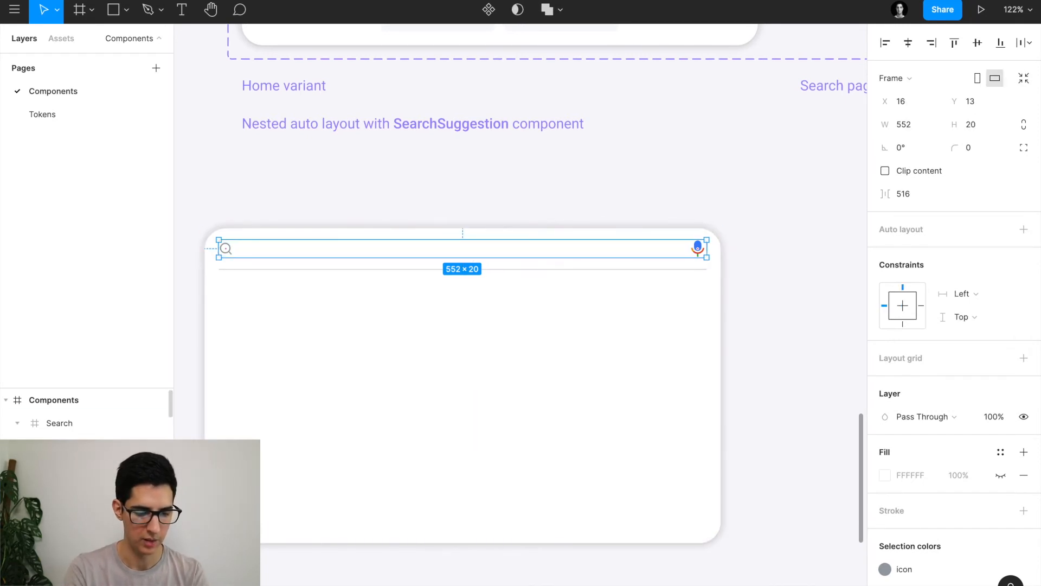
scroll(367, 353, left, 2)
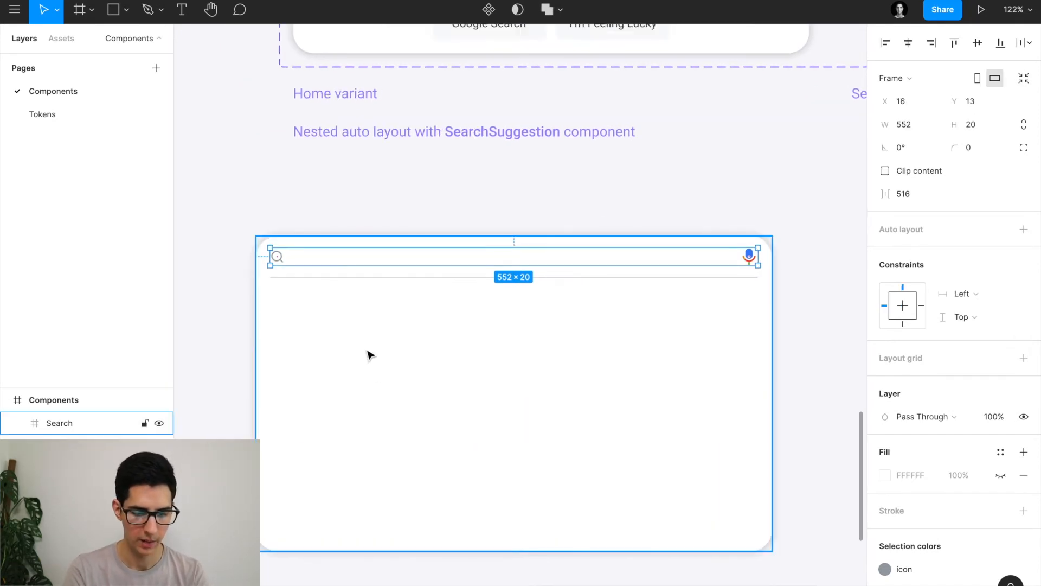
click(968, 294)
click(985, 331)
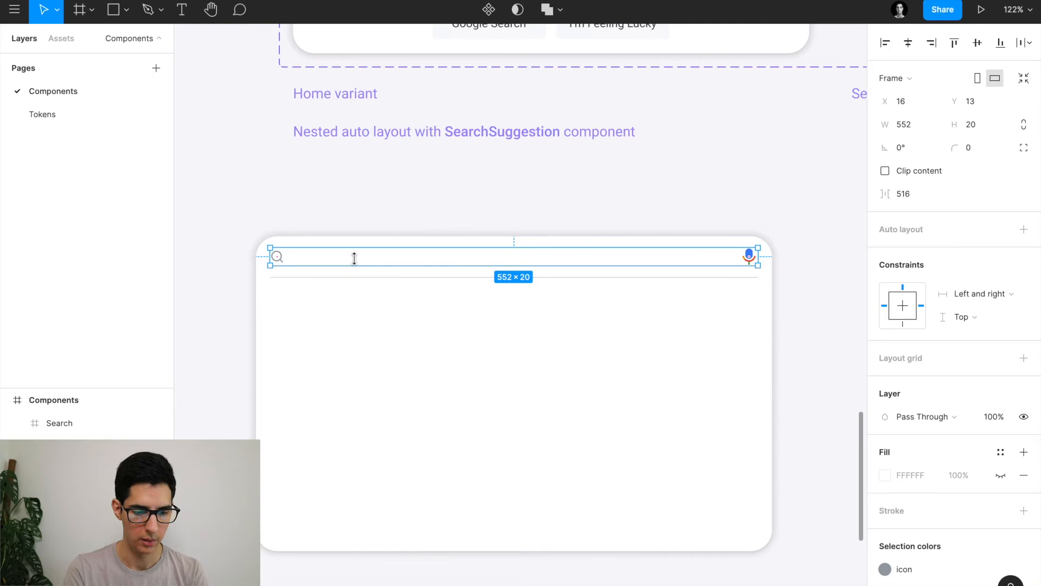
Extend the icon frame up to the card's top and make it taller, checking the Focus variant's 584×46 size.
scroll(321, 249, up, 5)
drag(307, 240, 302, 224)
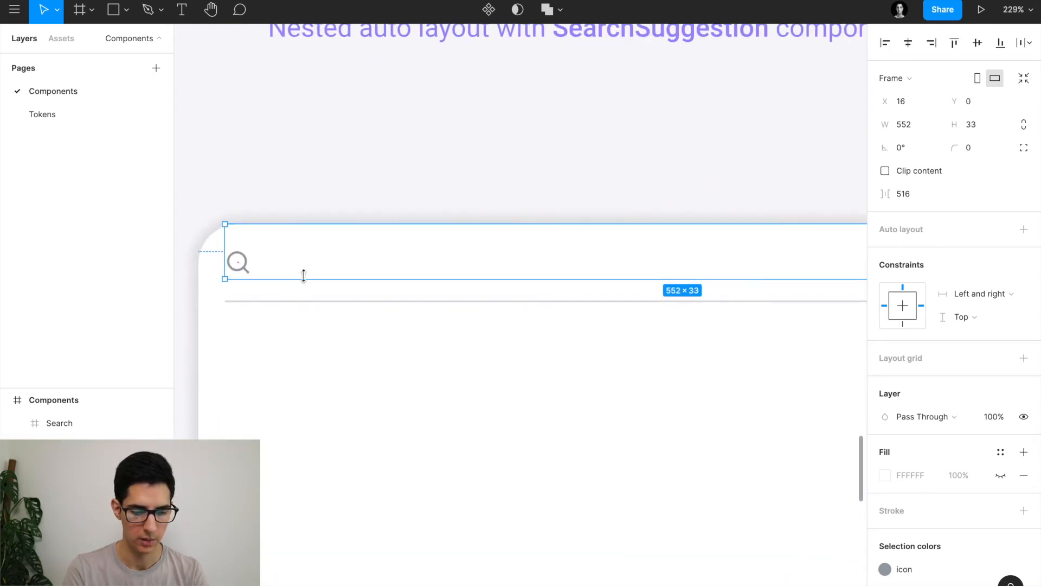
drag(295, 276, 295, 294)
scroll(295, 293, down, 3)
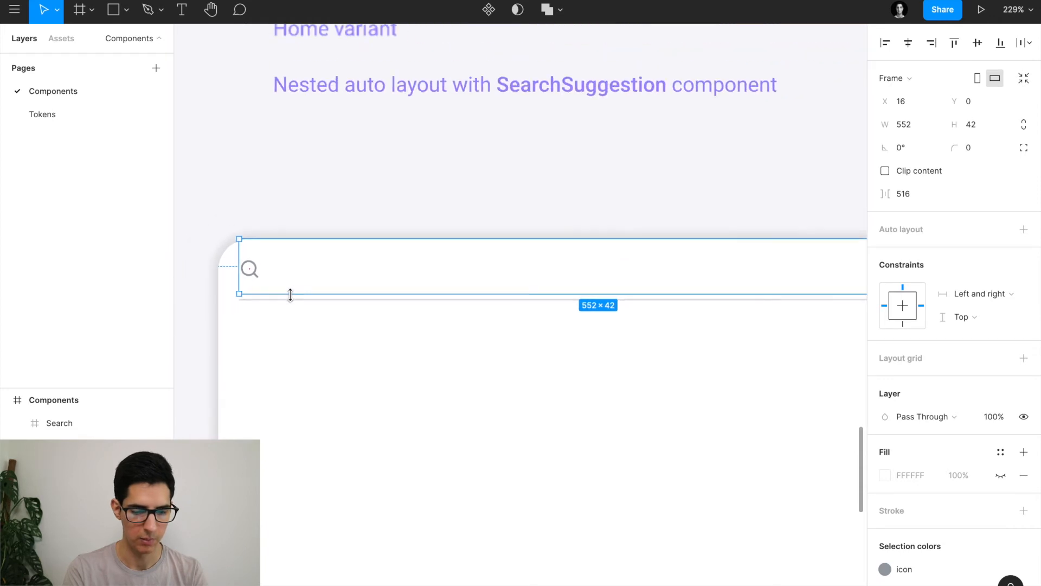
scroll(293, 301, up, 10)
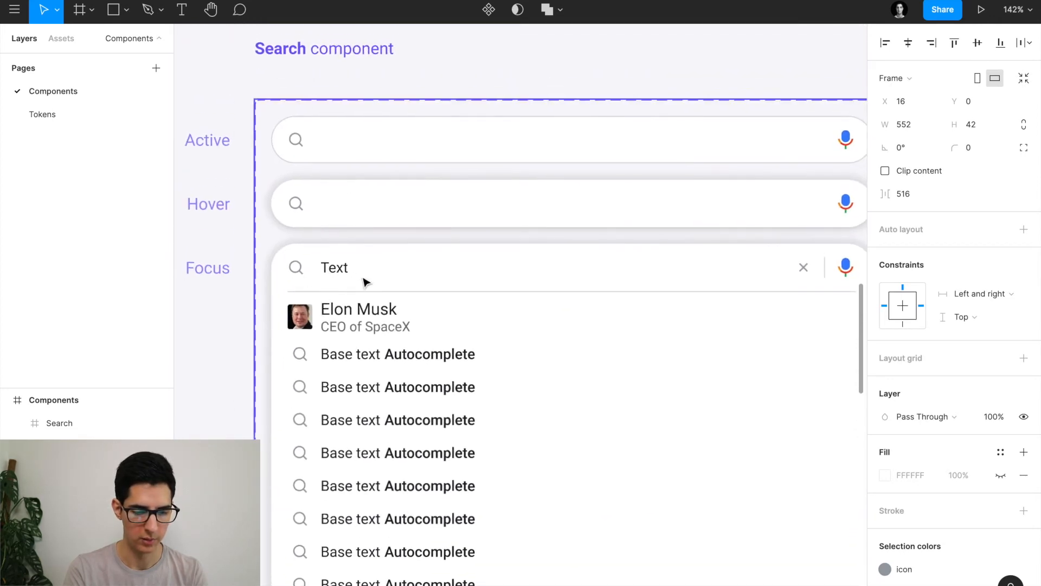
click(361, 274)
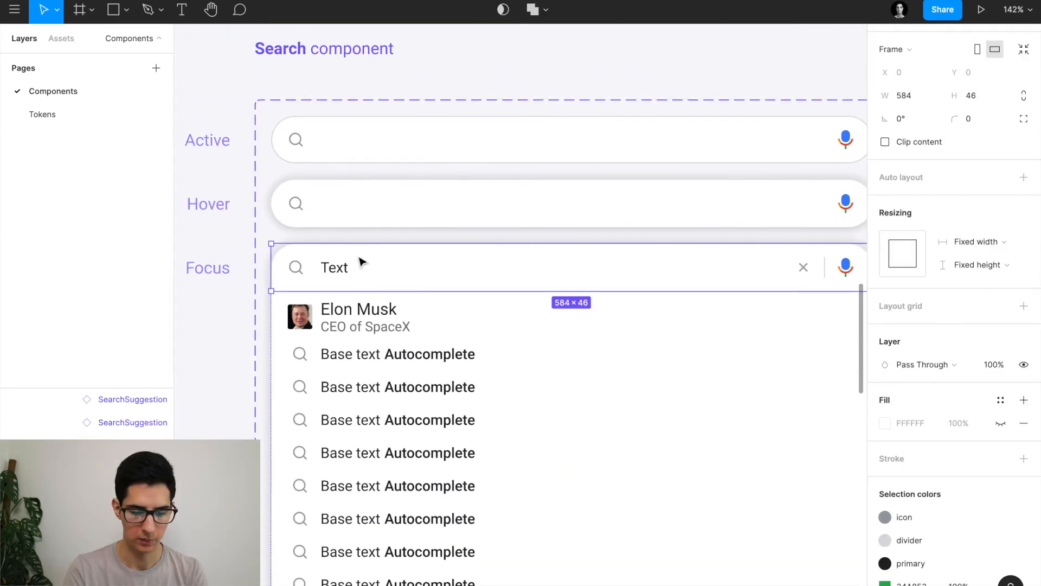
scroll(361, 263, down, 10)
Resize the search-bar frame to 584×46, flush with the card's left edge.
click(262, 320)
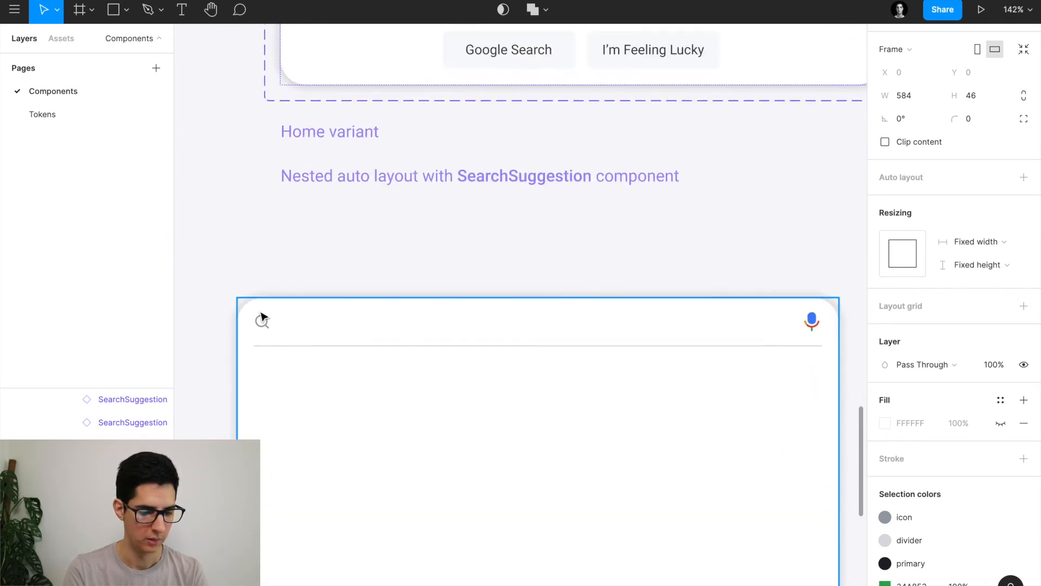
click(258, 310)
scroll(295, 328, up, 5)
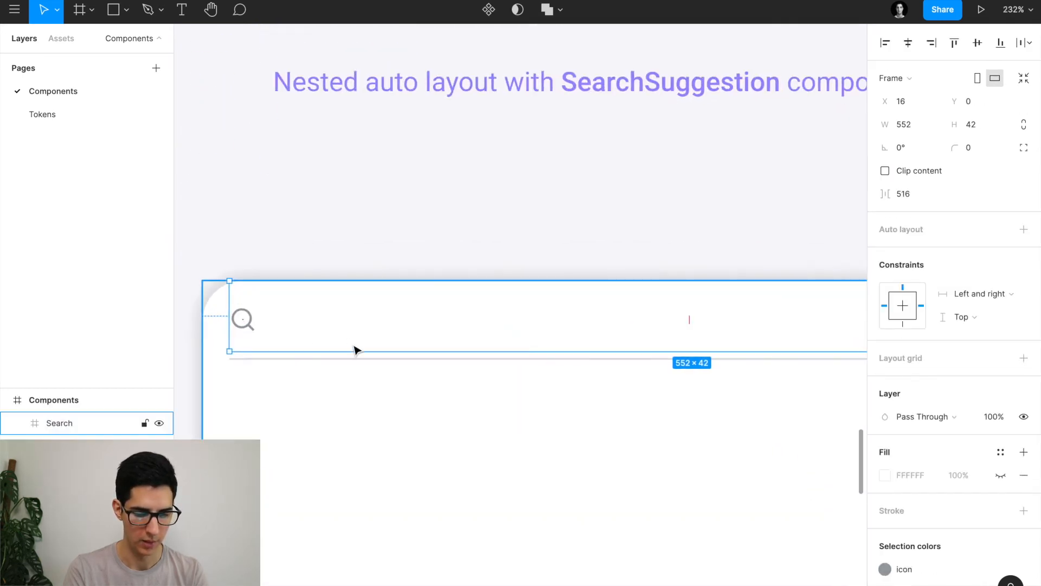
drag(349, 353, 348, 358)
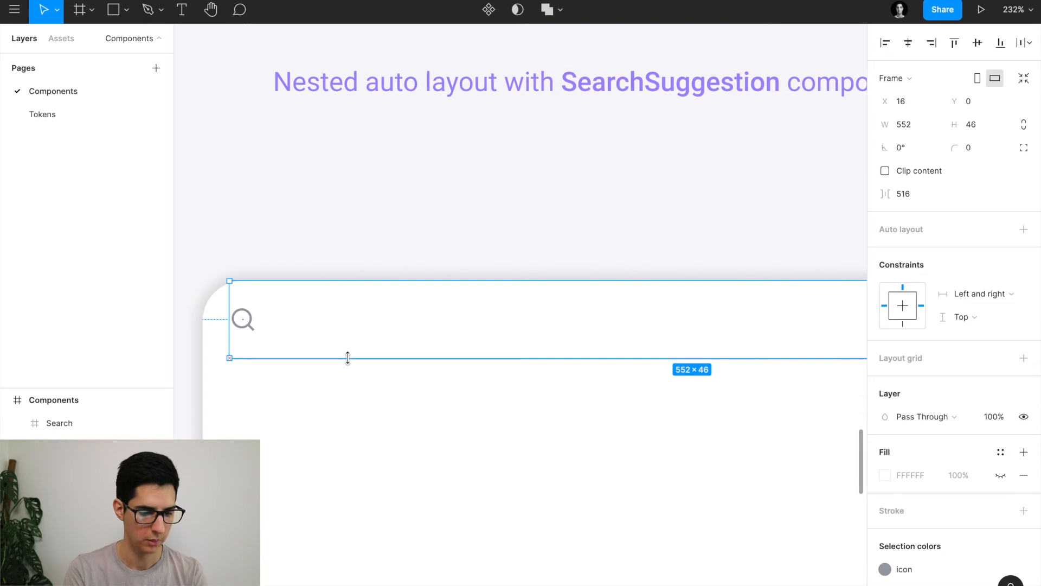
drag(228, 313, 208, 314)
scroll(205, 312, down, 5)
scroll(212, 314, right, 1)
scroll(216, 319, right, 1)
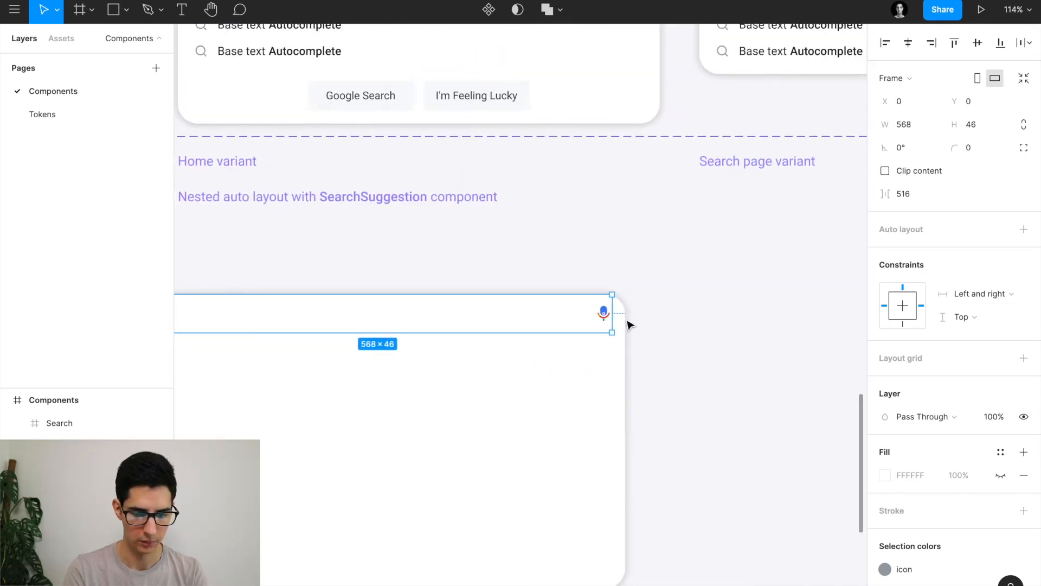
drag(615, 313, 625, 314)
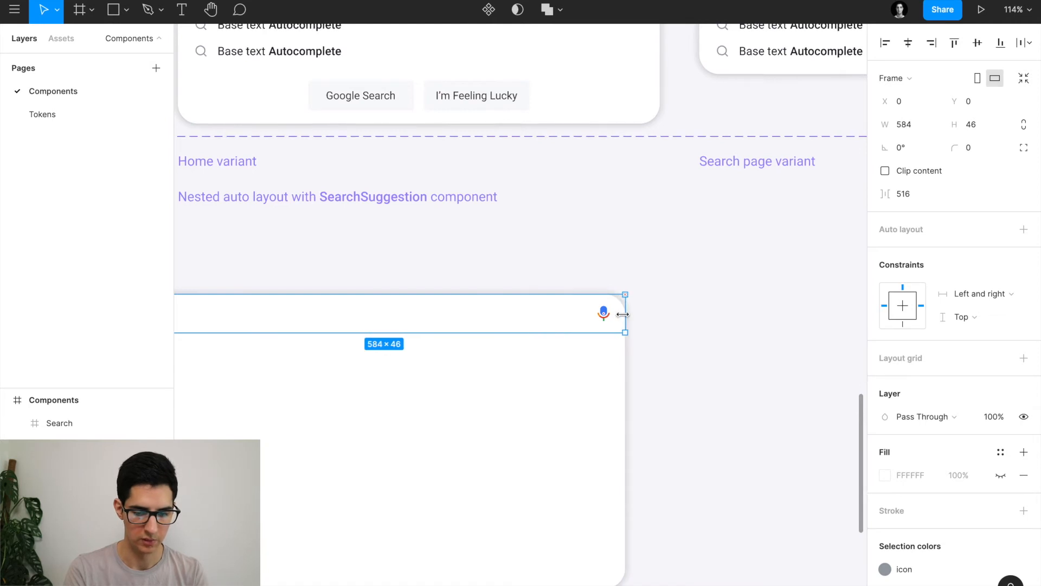
scroll(608, 289, left, 2)
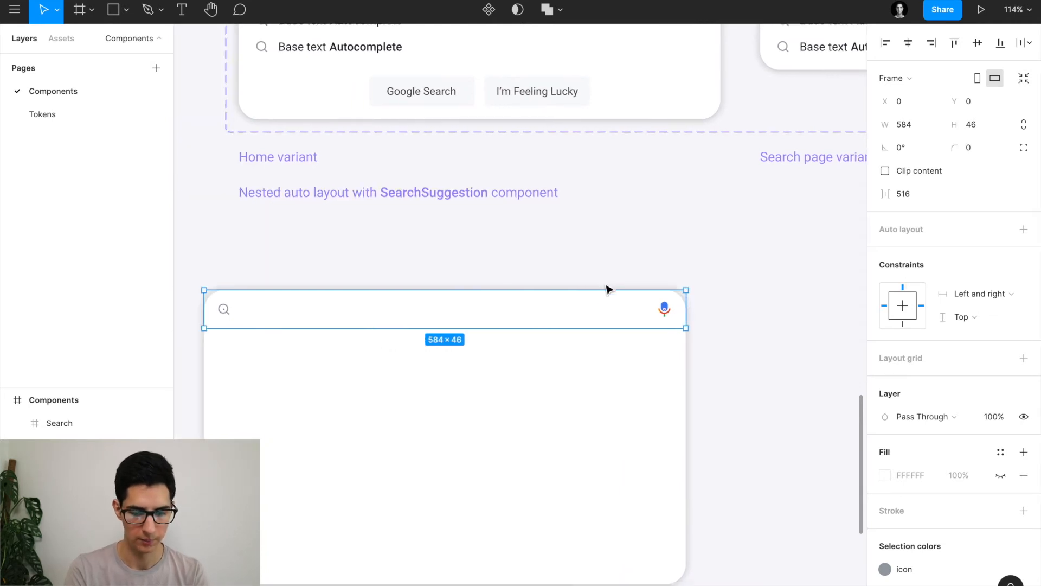
Check both icons' placement, then select the divider and measure its distances to the card edges.
click(669, 310)
click(226, 310)
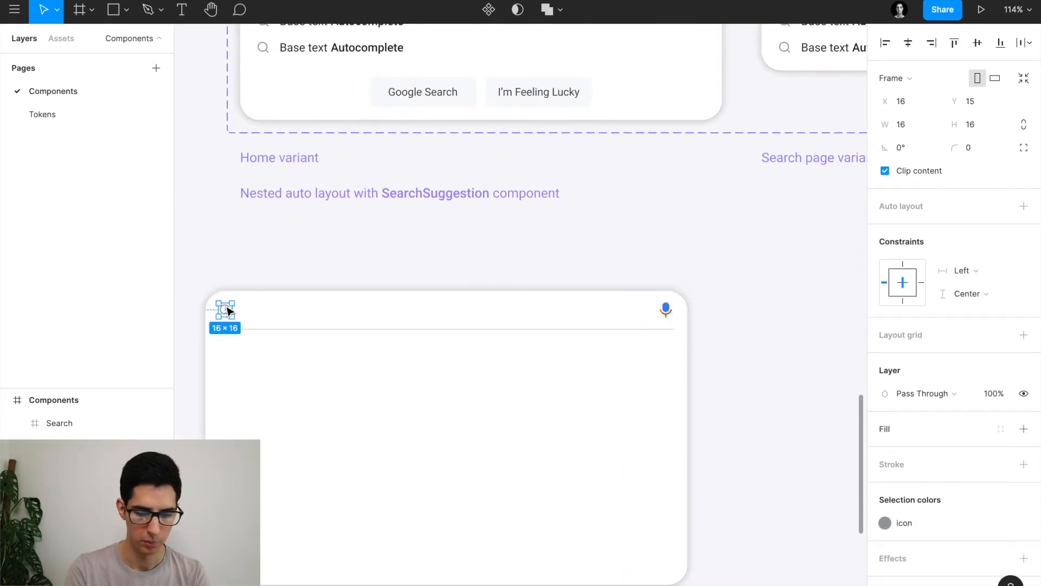
scroll(296, 269, down, 1)
scroll(296, 268, left, 1)
click(302, 305)
key(alt)
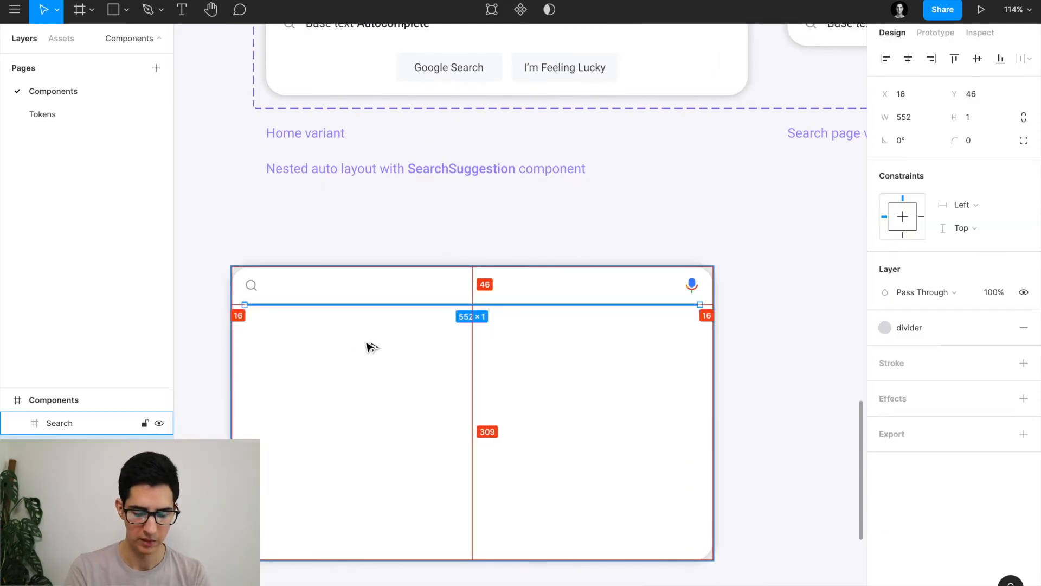
click(970, 206)
Make the divider stretch left and right, then review the Focus search variant for reference.
click(976, 238)
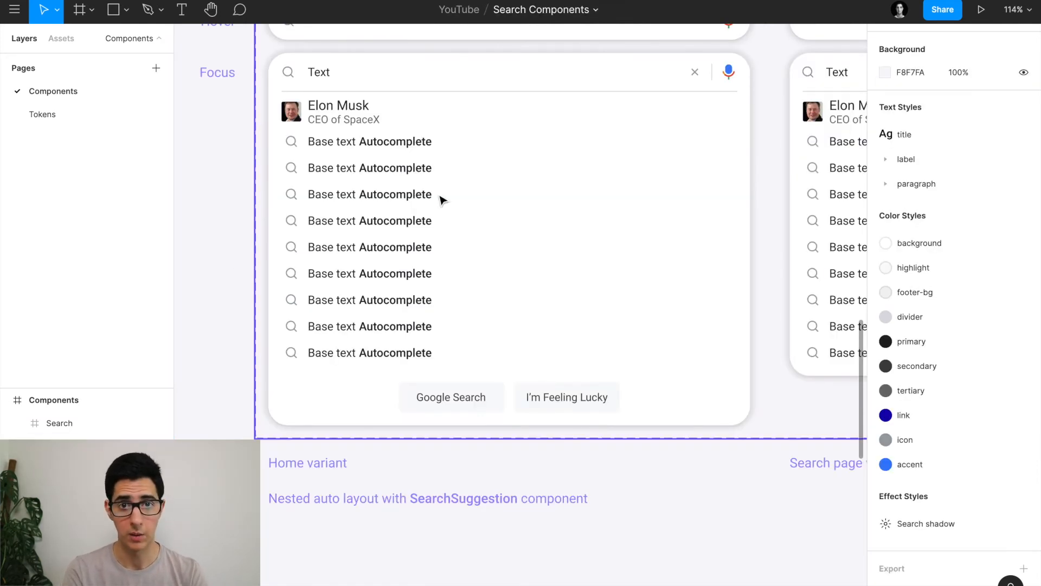
scroll(441, 200, down, 5)
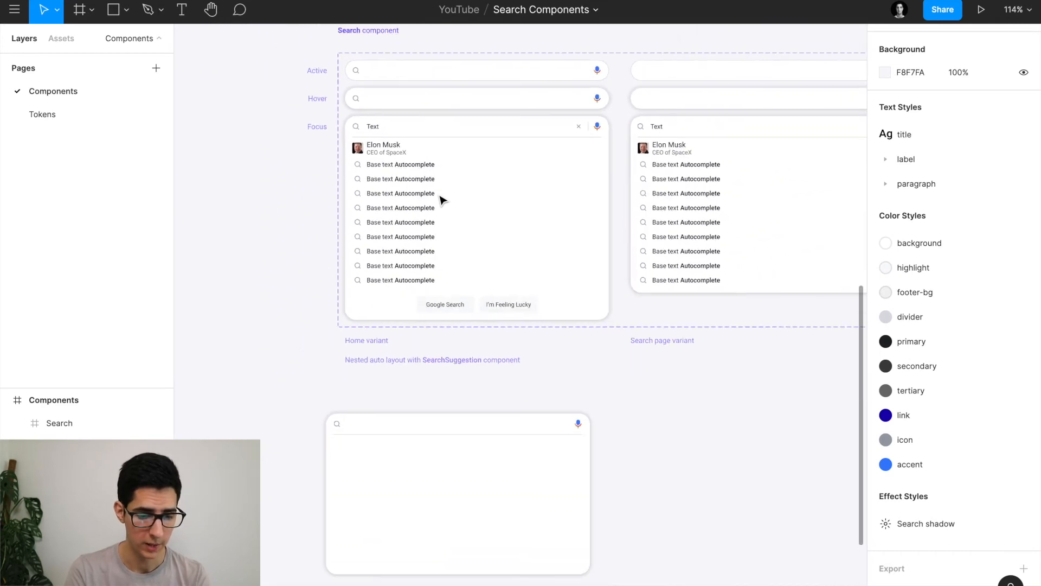
click(410, 181)
scroll(411, 182, up, 5)
scroll(411, 183, down, 5)
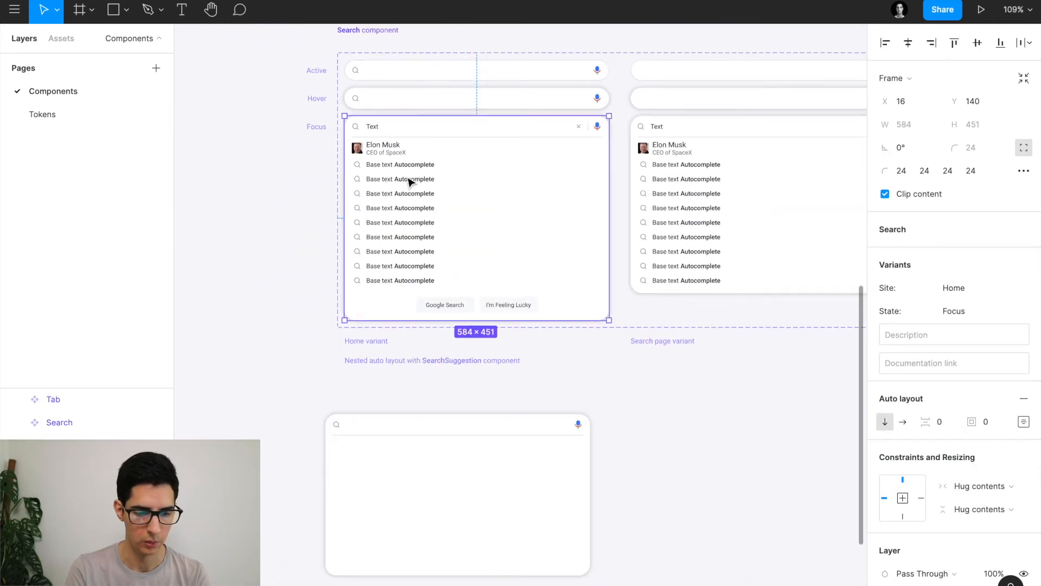
scroll(410, 183, up, 6)
scroll(410, 182, up, 8)
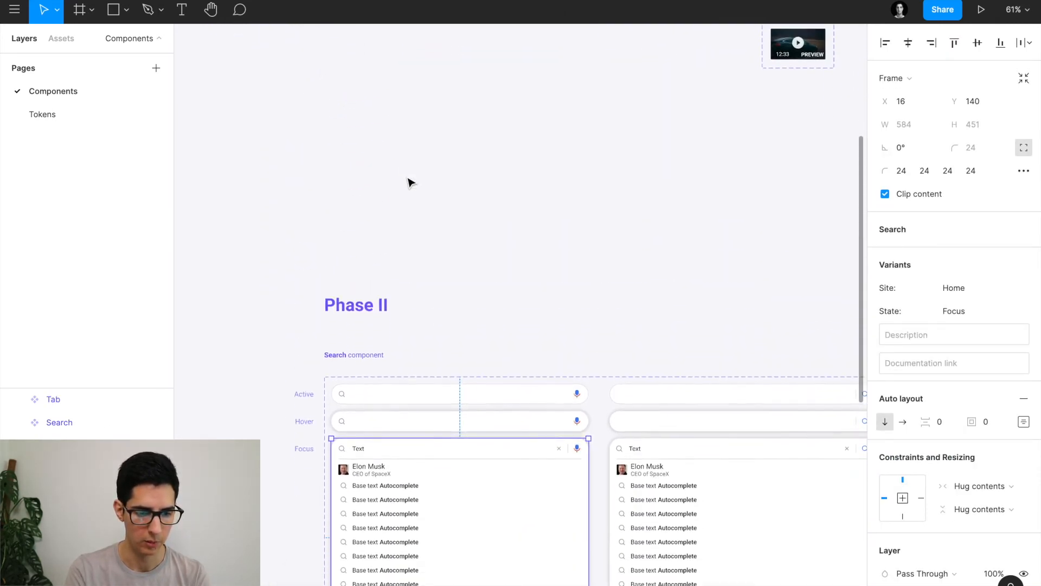
scroll(402, 285, up, 4)
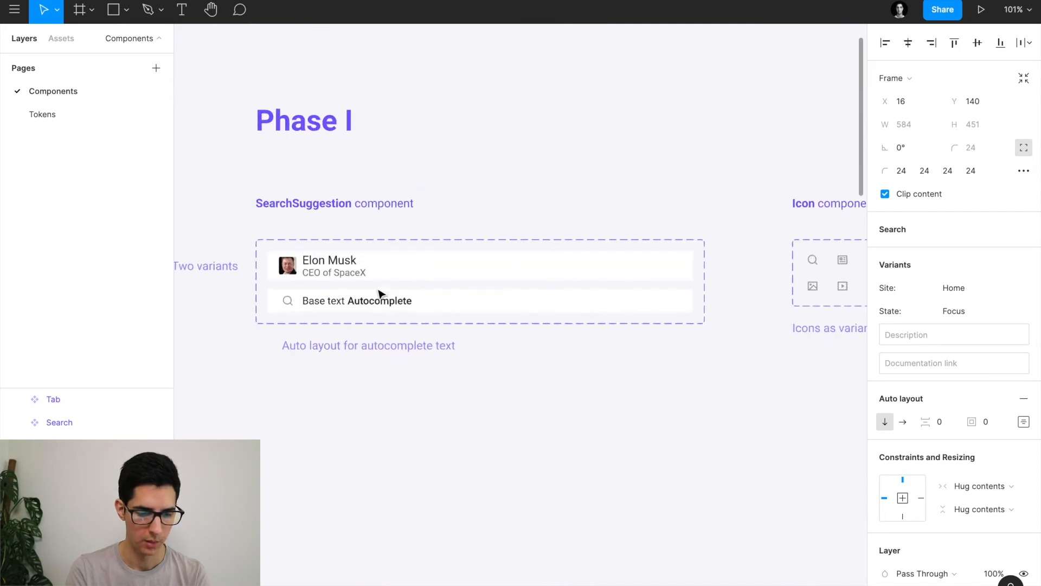
Paste a Base text Autocomplete SearchSuggestion instance into the Search card below the search bar.
click(345, 303)
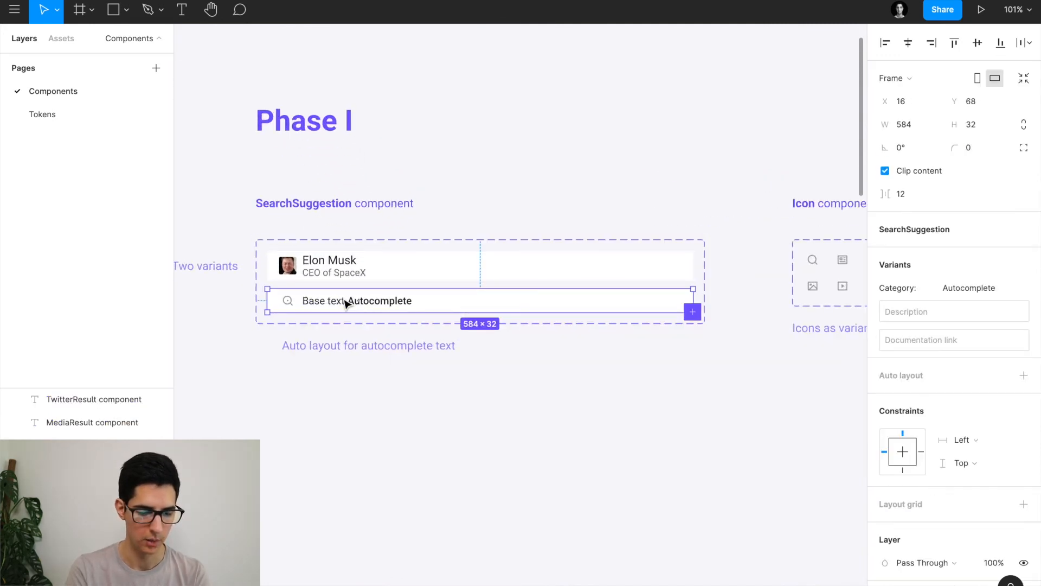
scroll(346, 302, down, 4)
scroll(346, 303, down, 10)
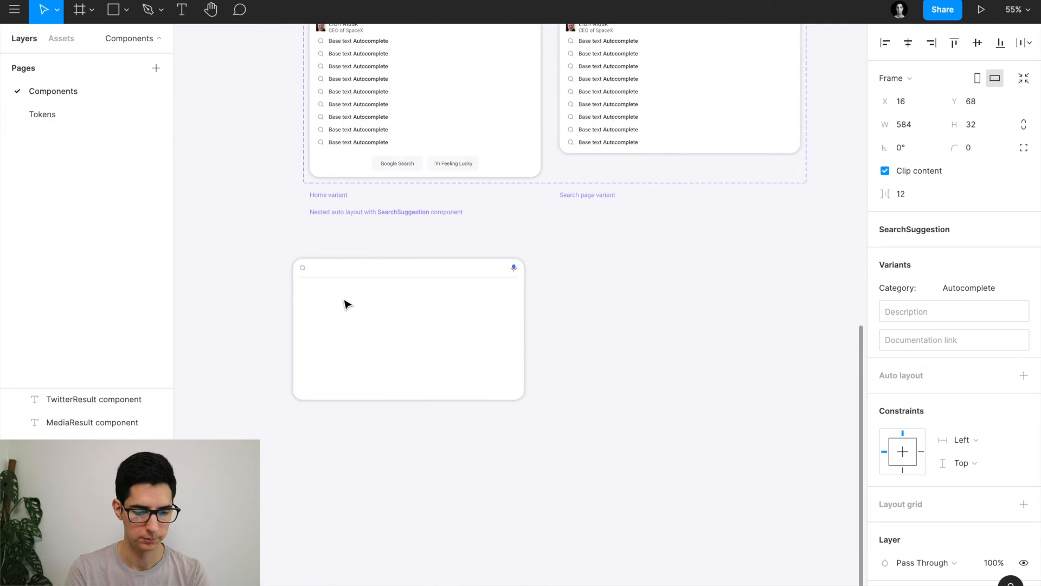
click(327, 316)
scroll(327, 317, up, 8)
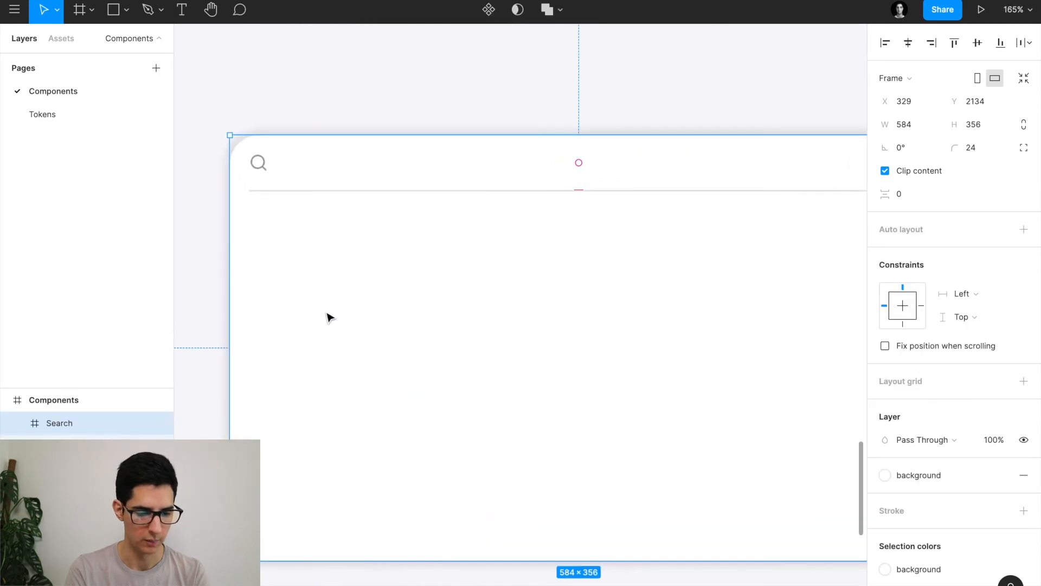
key(ctrl+v)
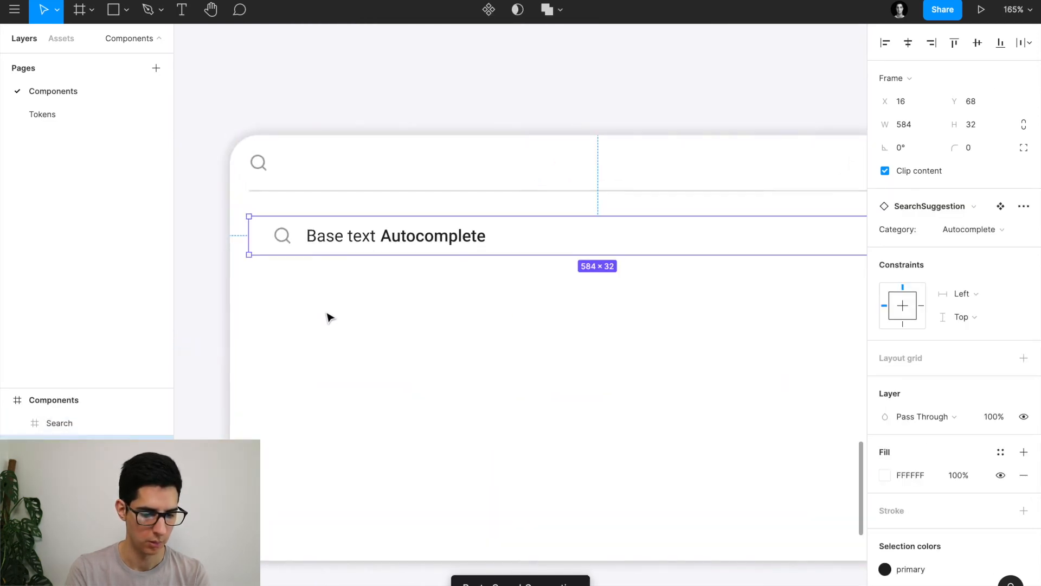
drag(337, 237, 307, 234)
Nudge the first suggestion row lower and set its Category to Person.
scroll(319, 271, right, 2)
drag(306, 233, 307, 238)
click(971, 229)
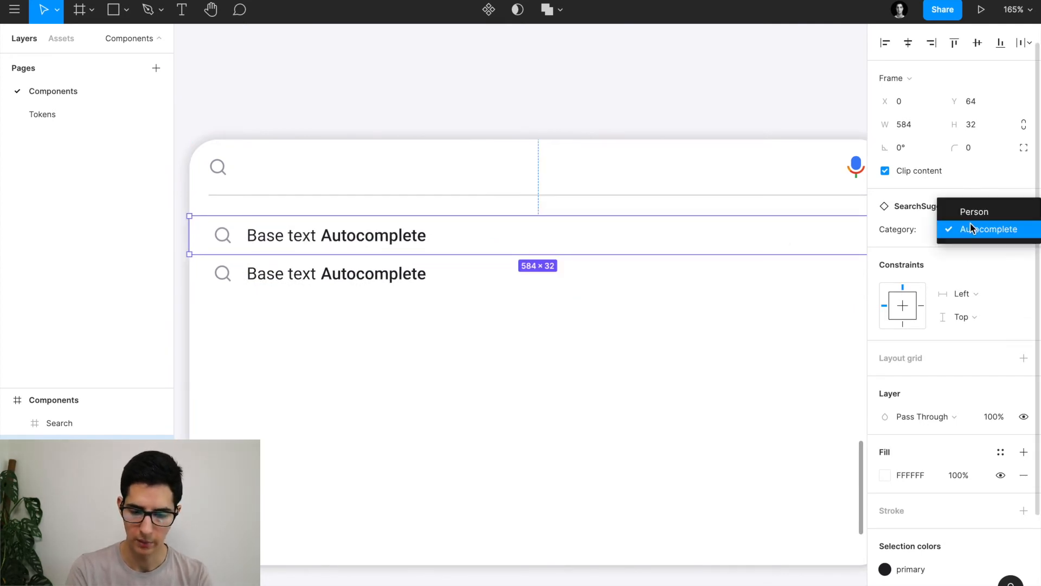
click(970, 211)
Place the autocomplete row under the person row and wrap both in an auto-layout frame.
click(363, 280)
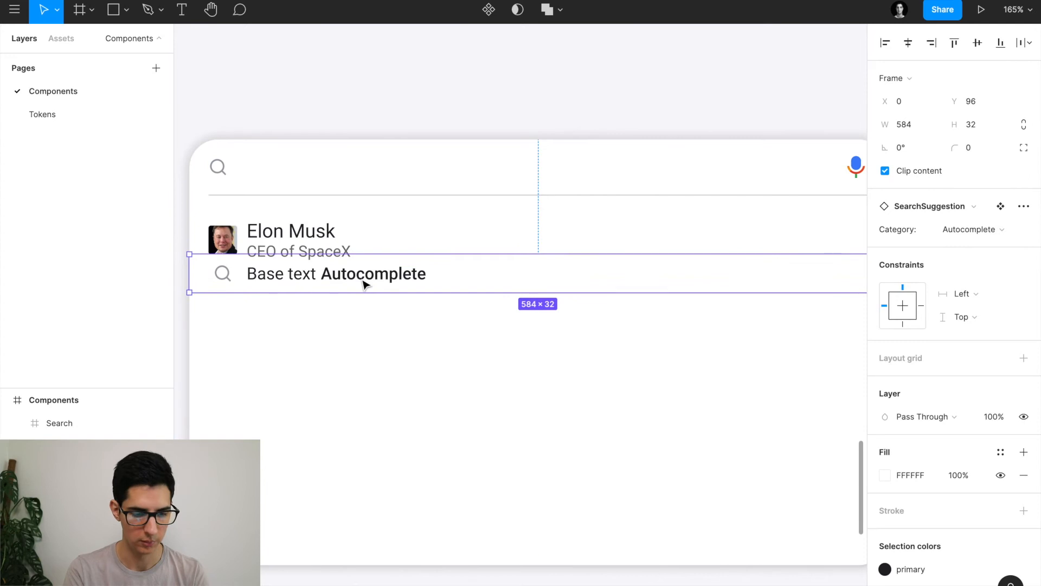
key(shift+Down)
key(alt+Up)
key(alt+Up)
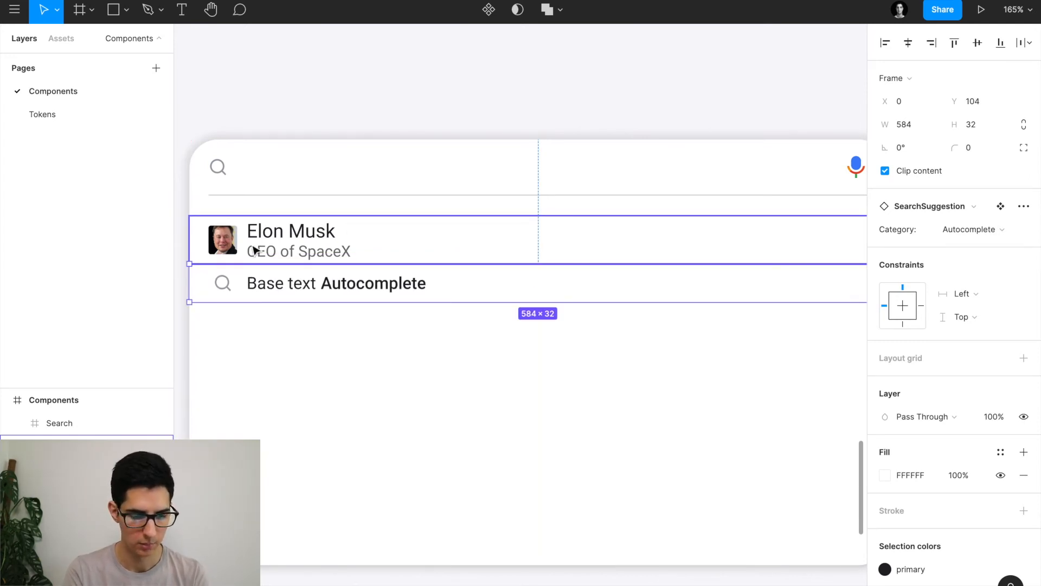
scroll(252, 250, up, 6)
scroll(270, 270, down, 6)
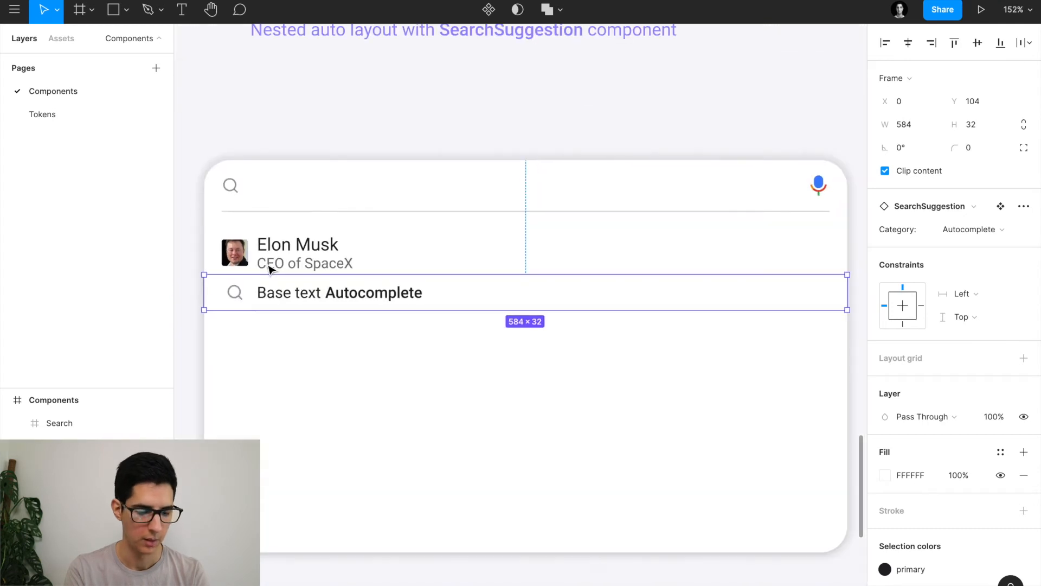
shift+click(333, 258)
key(shift+a)
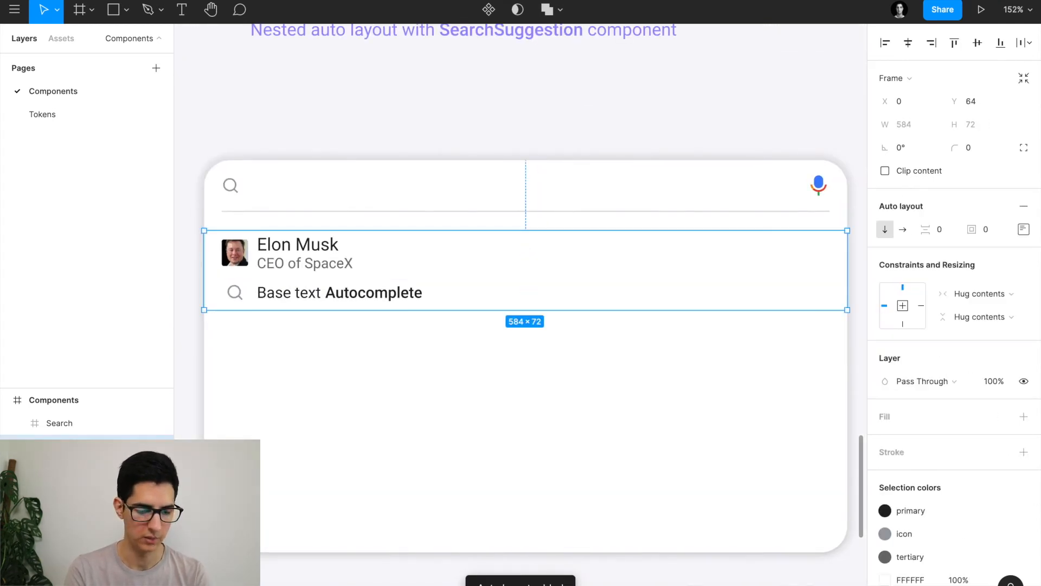
Rename the auto-layout frame to Suggestions and make its rows fill the container width.
double_click(85, 448)
text(Suggestions)
key(Return)
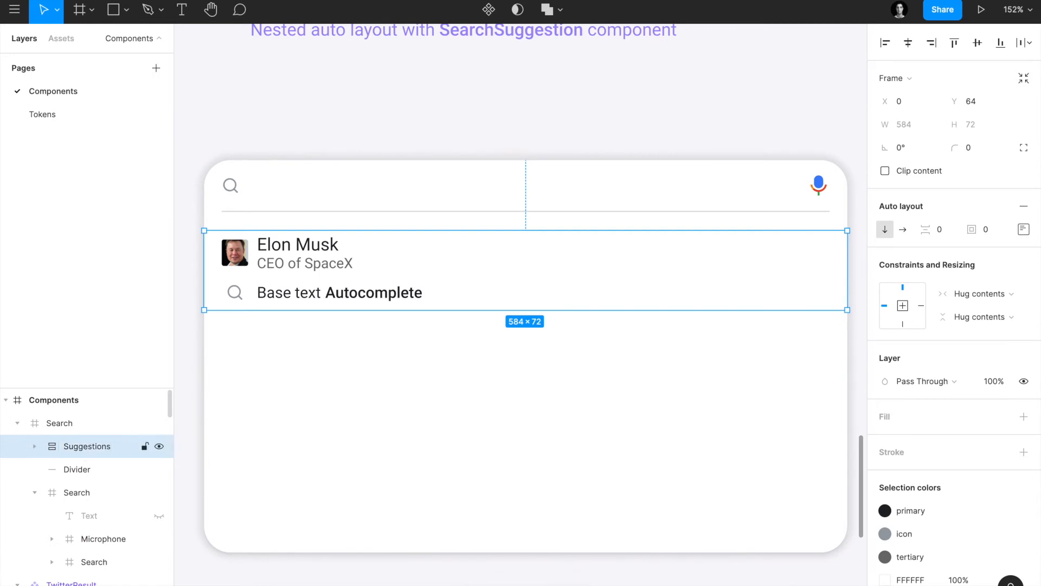
key(Return)
click(981, 266)
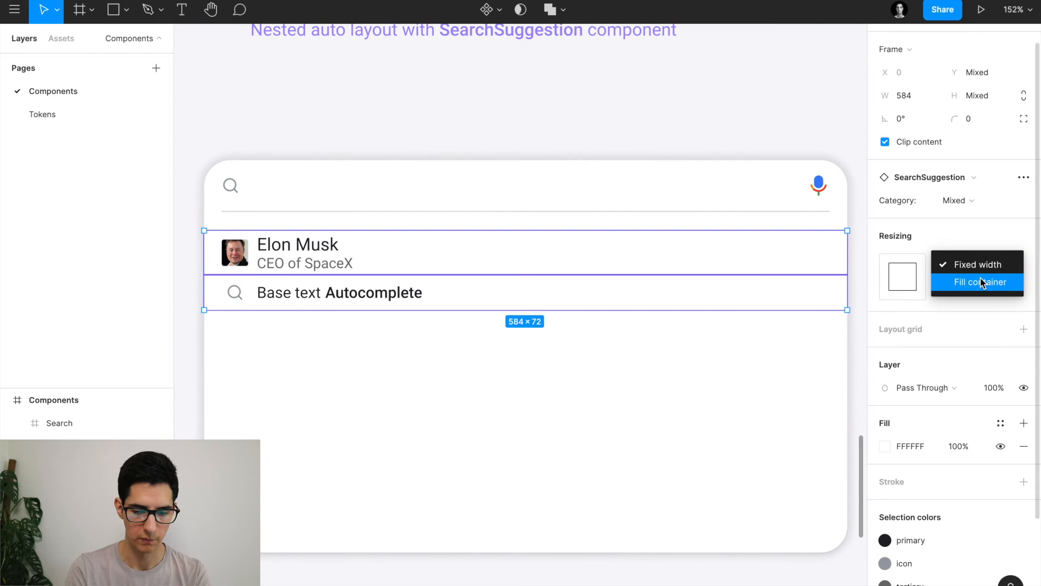
click(981, 279)
Constrain the Suggestions frame left and right and nudge it up toward the search bar.
key(shift+Return)
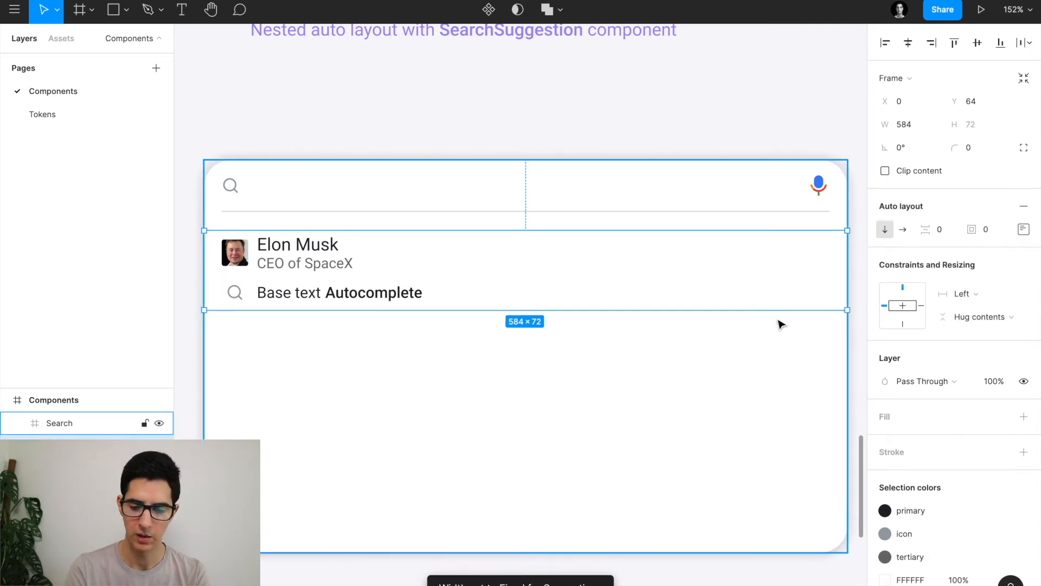
click(963, 294)
click(968, 328)
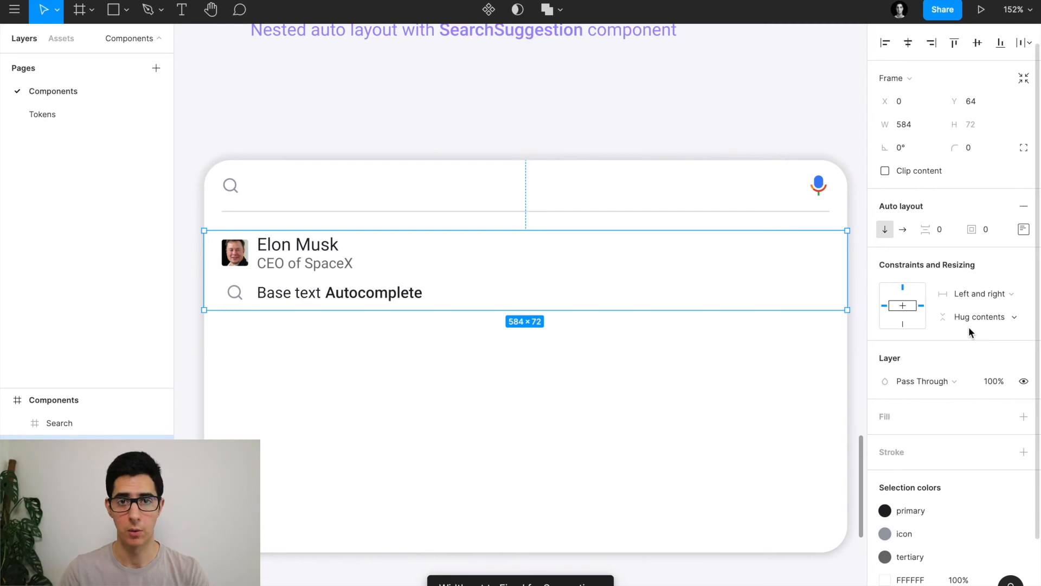
key(alt)
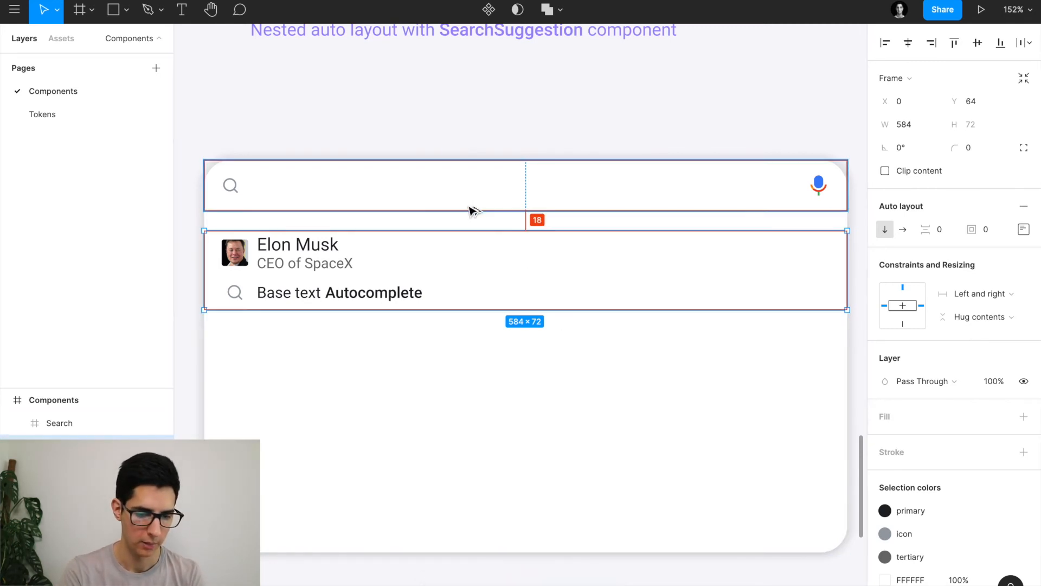
key(shift+Up)
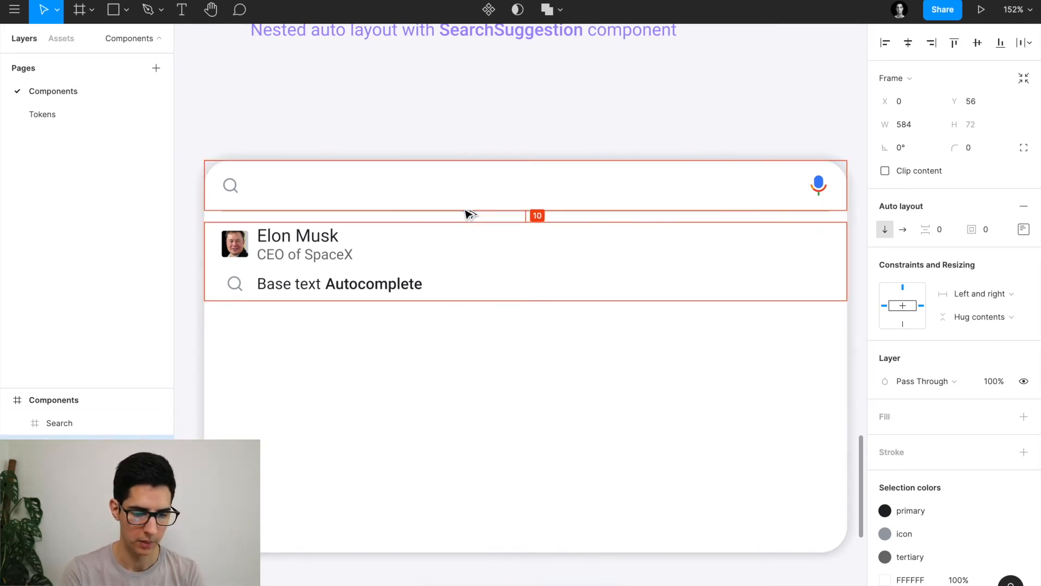
key(Up)
key(Up)
key(Up)
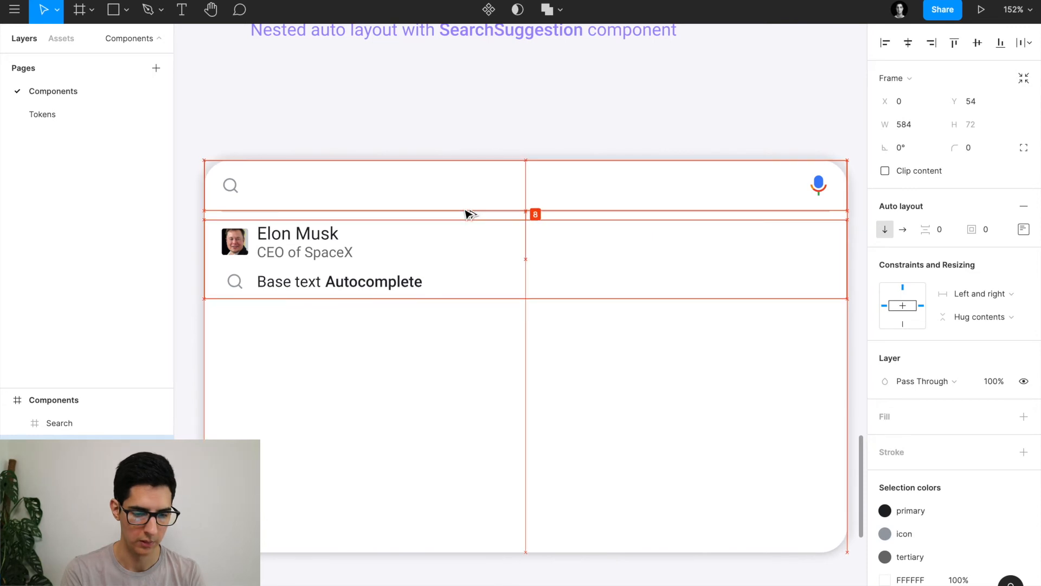
key(Up)
key(Up)
key(Up)
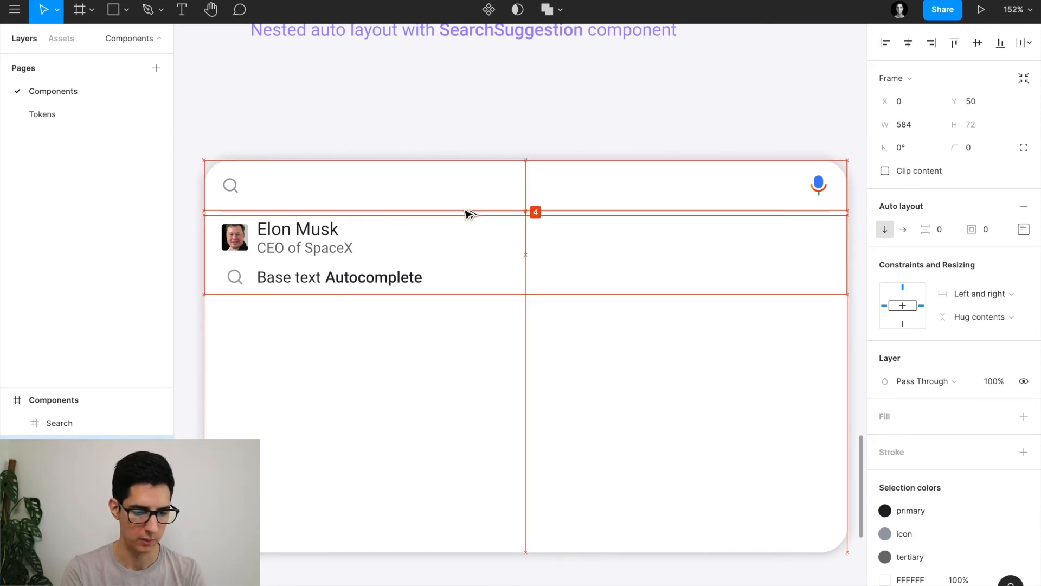
Give the Suggestions frame 4 px top and bottom padding.
scroll(332, 364, up, 3)
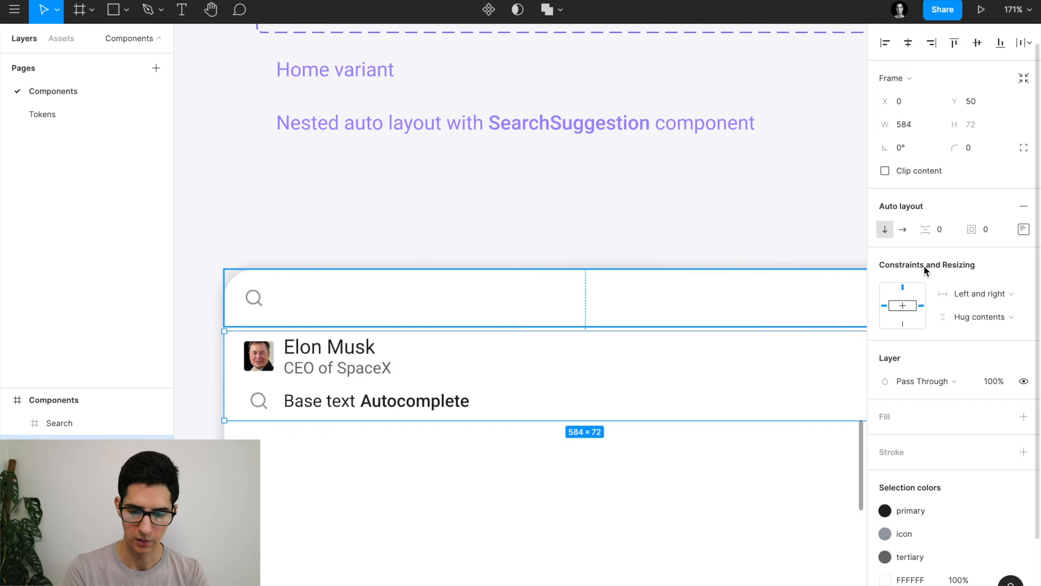
click(1023, 230)
text(4)
click(974, 326)
text(4)
key(Return)
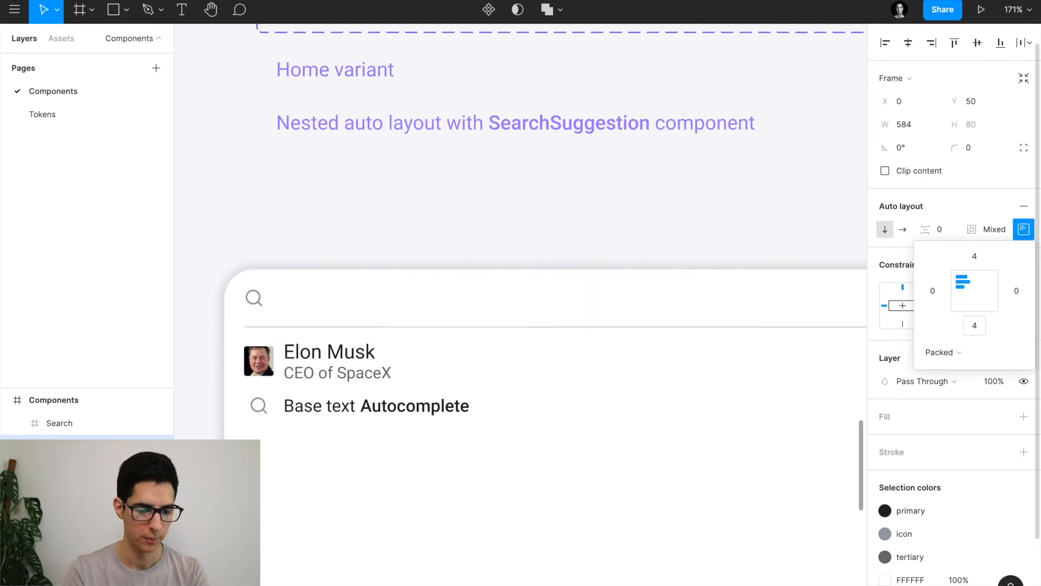
click(313, 508)
Nudge the Suggestions frame up one more pixel and zoom out to see the whole component.
click(347, 406)
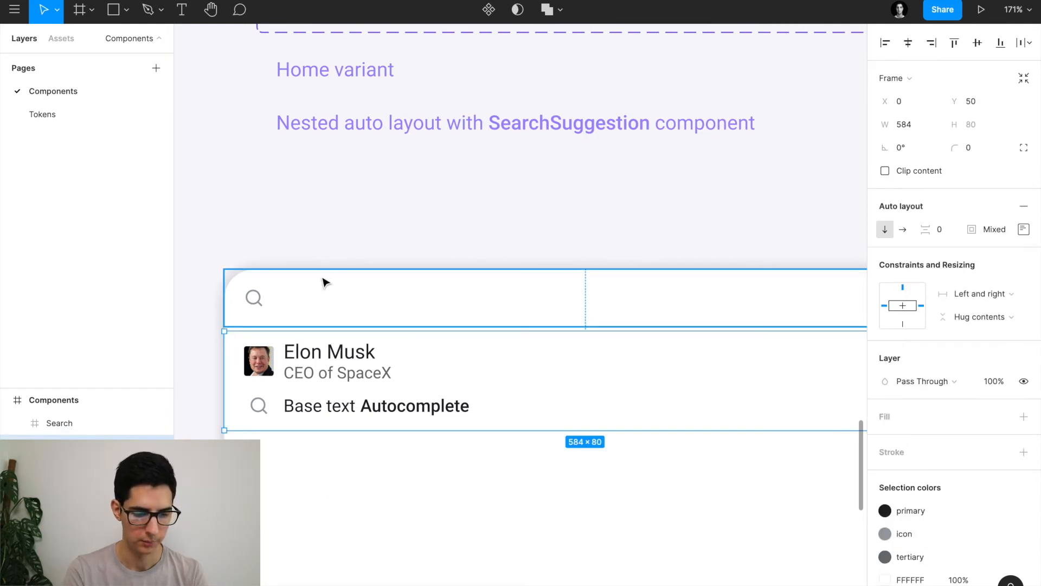
key(Up)
key(Up)
key(Up)
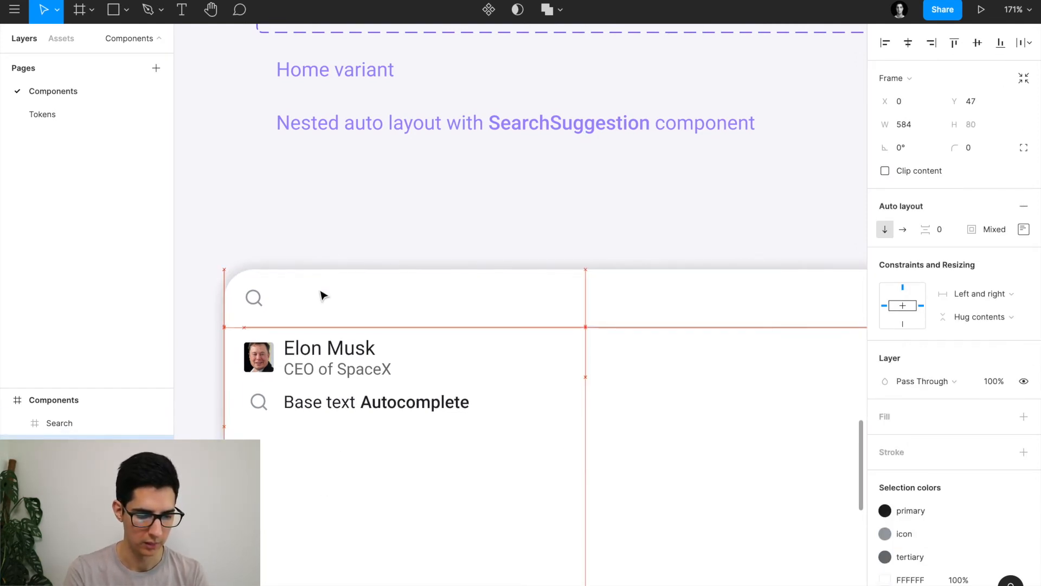
scroll(298, 438, down, 2)
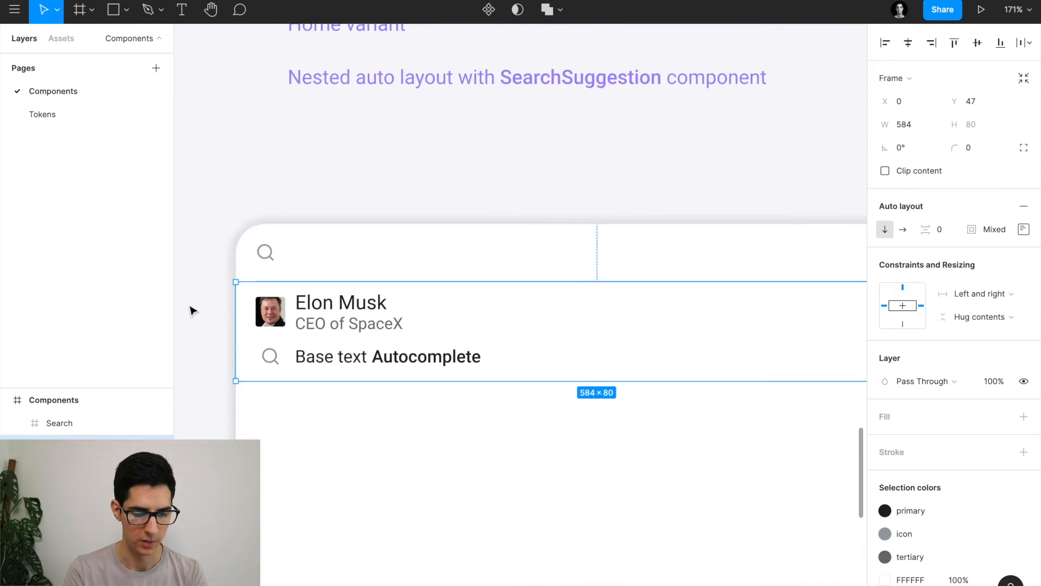
key(shift+0)
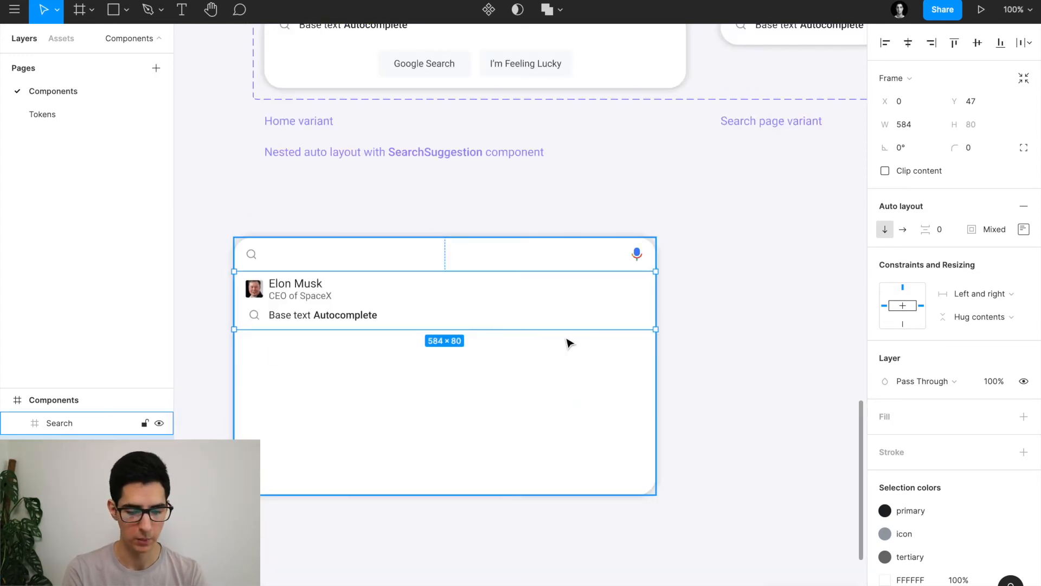
Test the Search frame's resizing by narrowing it, then undo to restore its width.
click(478, 386)
drag(655, 348, 511, 344)
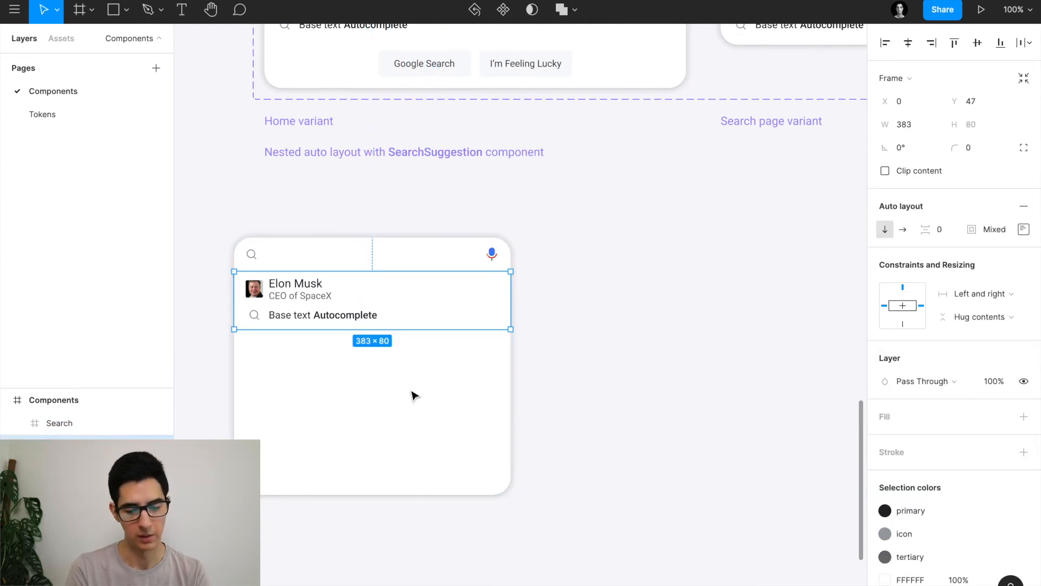
key(ctrl+z)
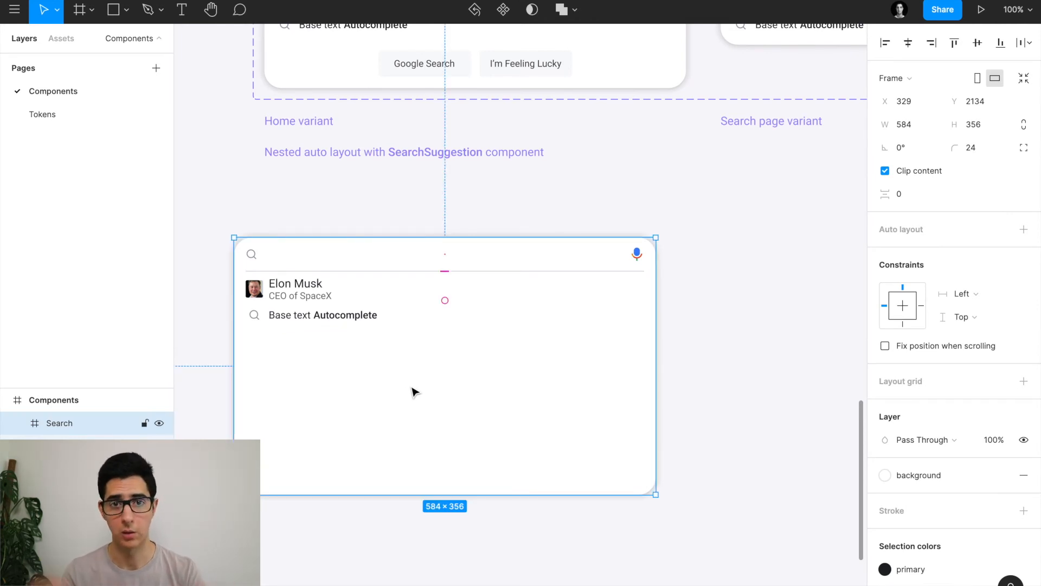
Paste additional copies of the autocomplete suggestion row into the Suggestions list.
click(323, 321)
click(323, 321)
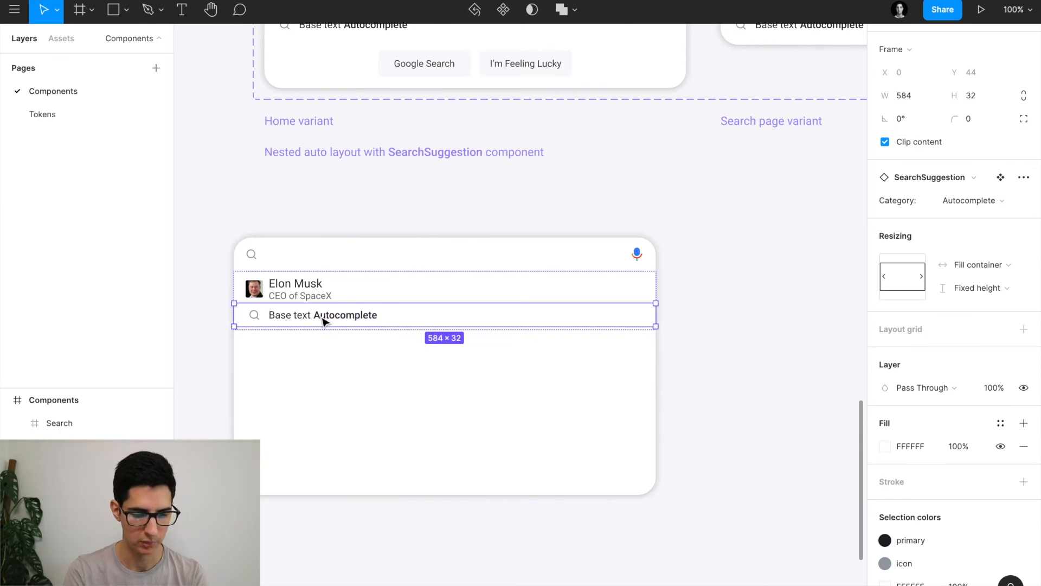
key(ctrl+v)
key(ctrl+v)
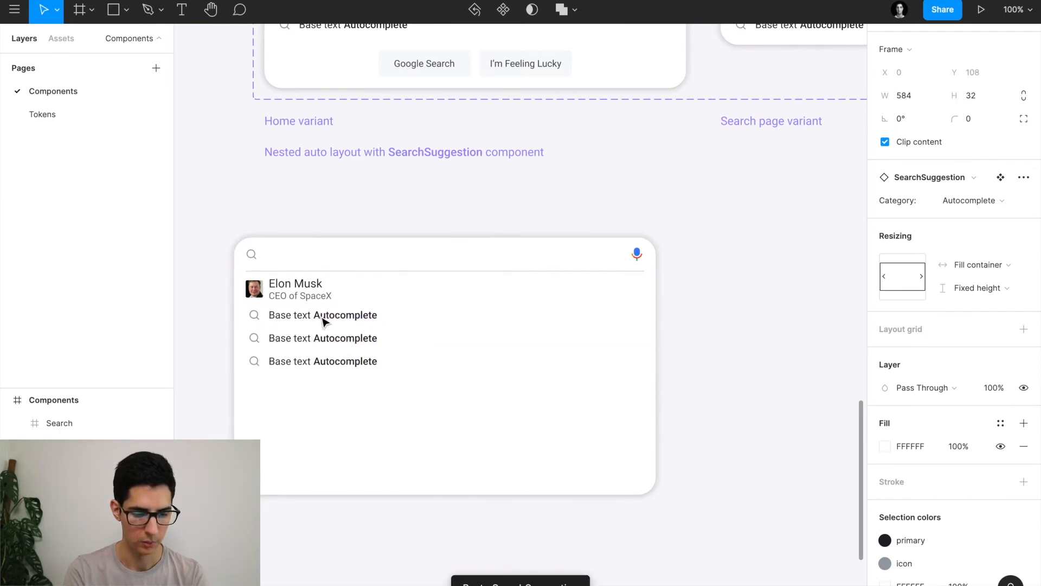
key(ctrl+v)
key(ctrl+v)
key(ctrl+v)
key(ctrl+v)
key(ctrl+v)
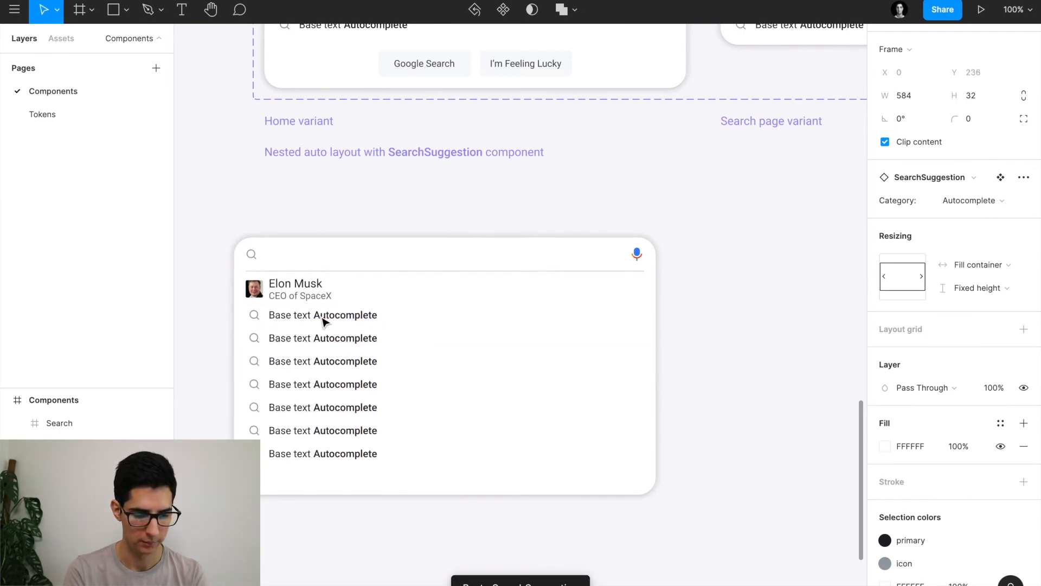
click(212, 400)
scroll(220, 383, down, 3)
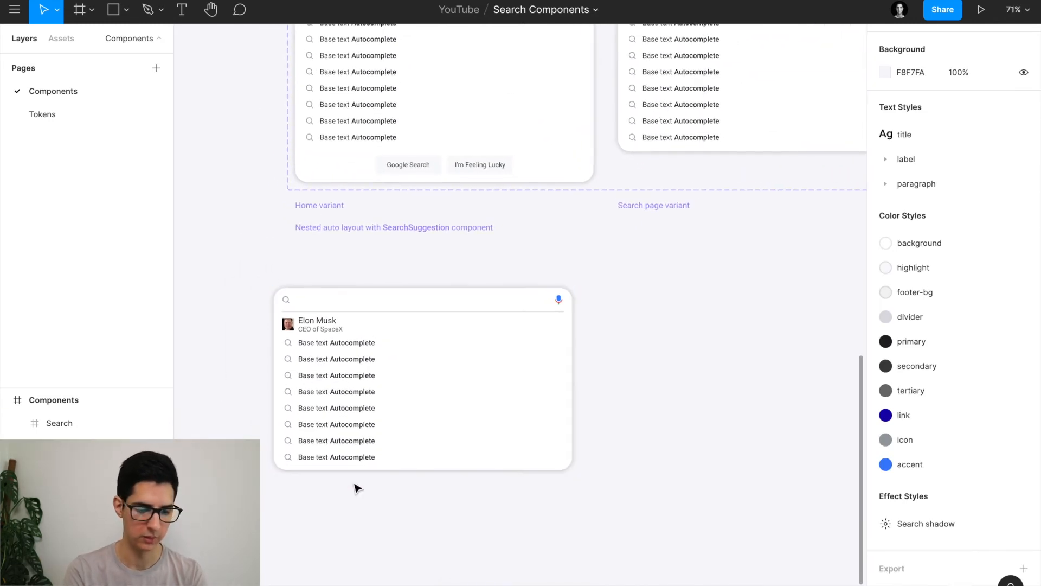
scroll(347, 381, up, 2)
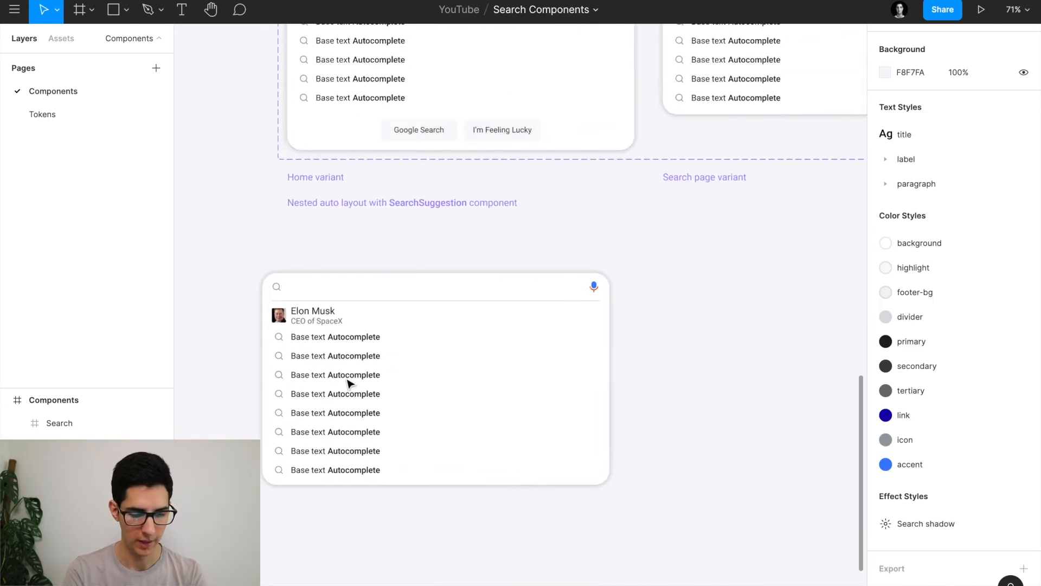
Drag the Search frame's bottom edge down to fit the longer suggestion list.
click(463, 370)
scroll(311, 308, up, 5)
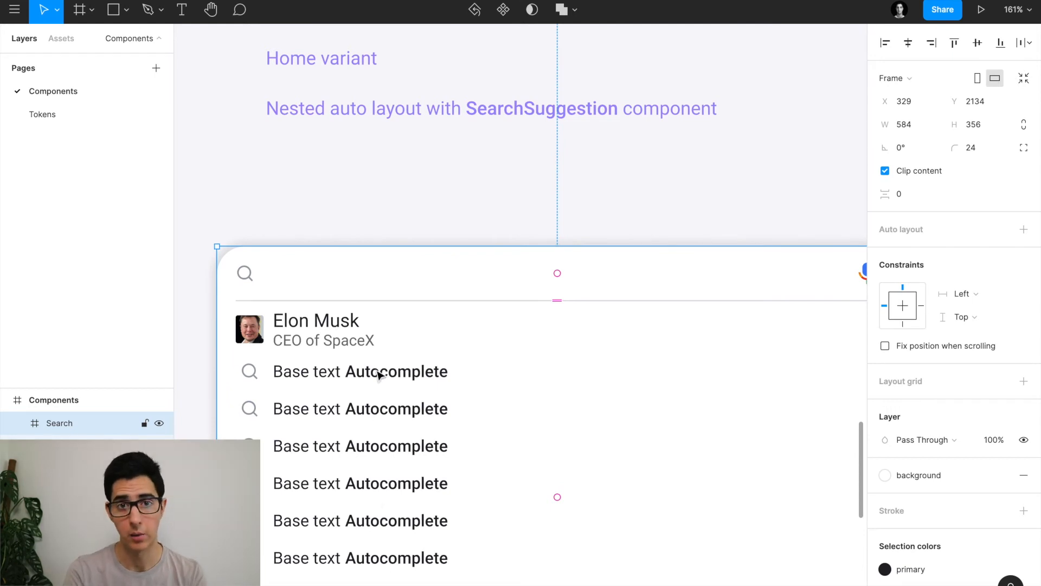
scroll(378, 374, down, 5)
drag(458, 434, 456, 487)
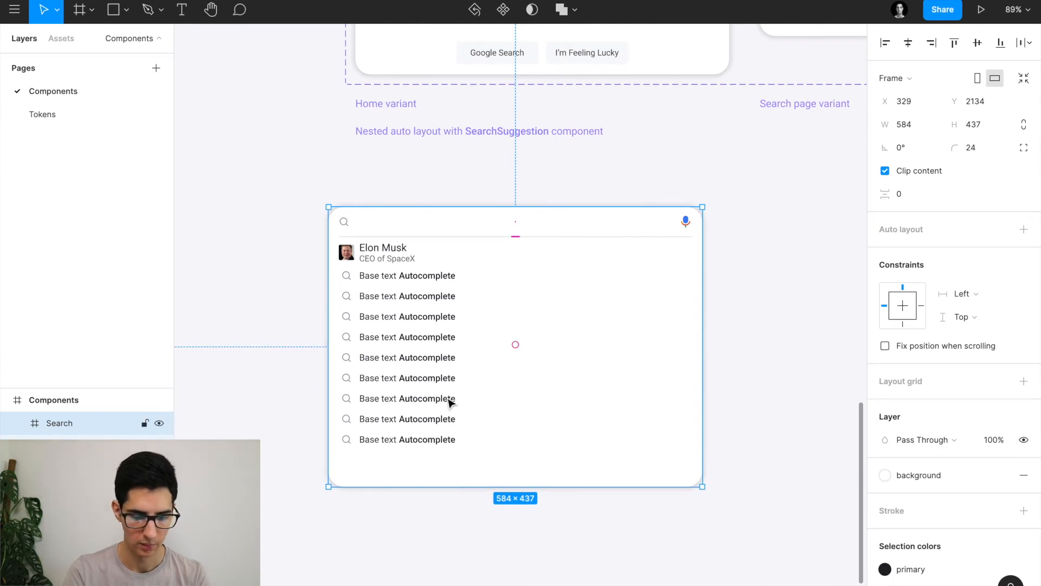
drag(439, 488, 434, 512)
Paste the Home variant's Google Search / I'm Feeling Lucky button row below the suggestions.
scroll(472, 373, up, 3)
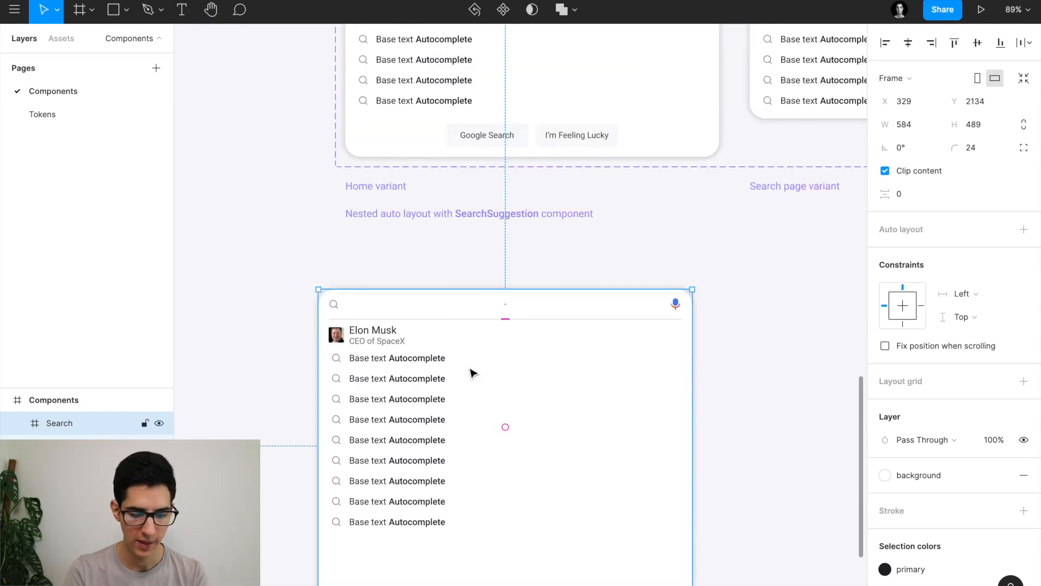
click(520, 136)
click(522, 138)
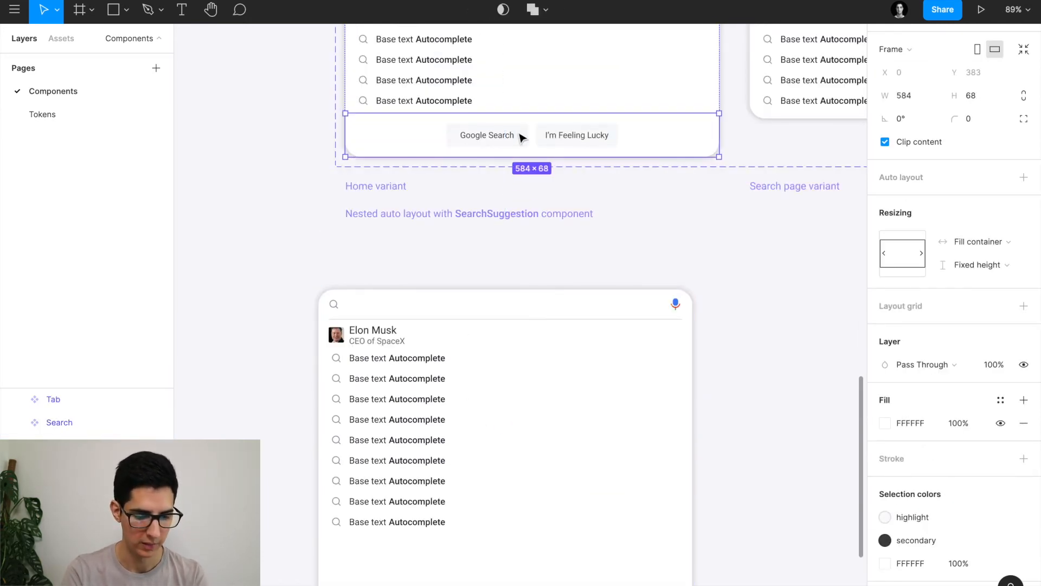
scroll(521, 139, down, 3)
click(448, 432)
key(ctrl+v)
drag(398, 418, 401, 385)
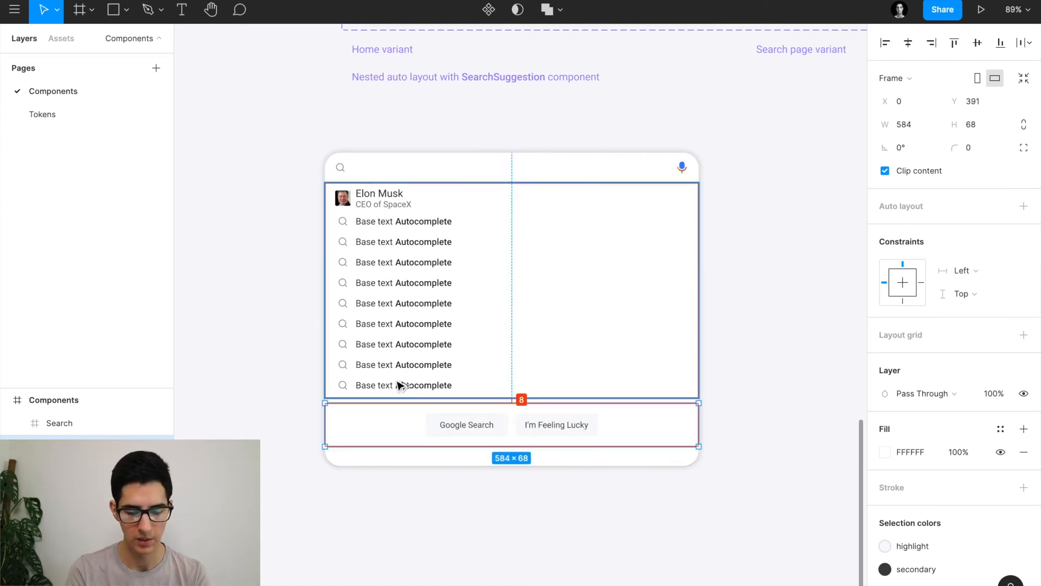
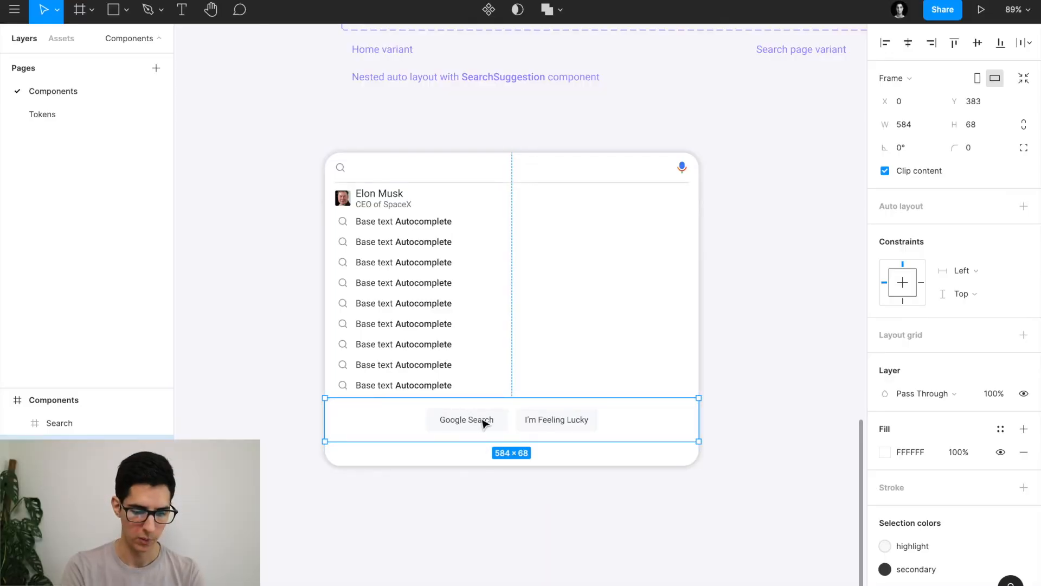
Set the 584×68 button-row frame's horizontal constraint to Left and right.
click(483, 422)
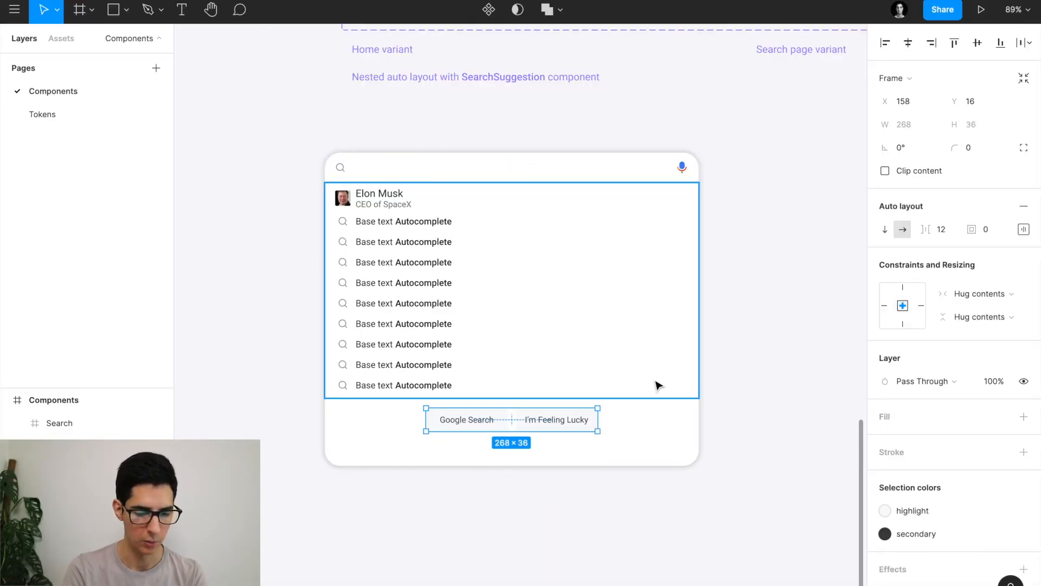
click(627, 428)
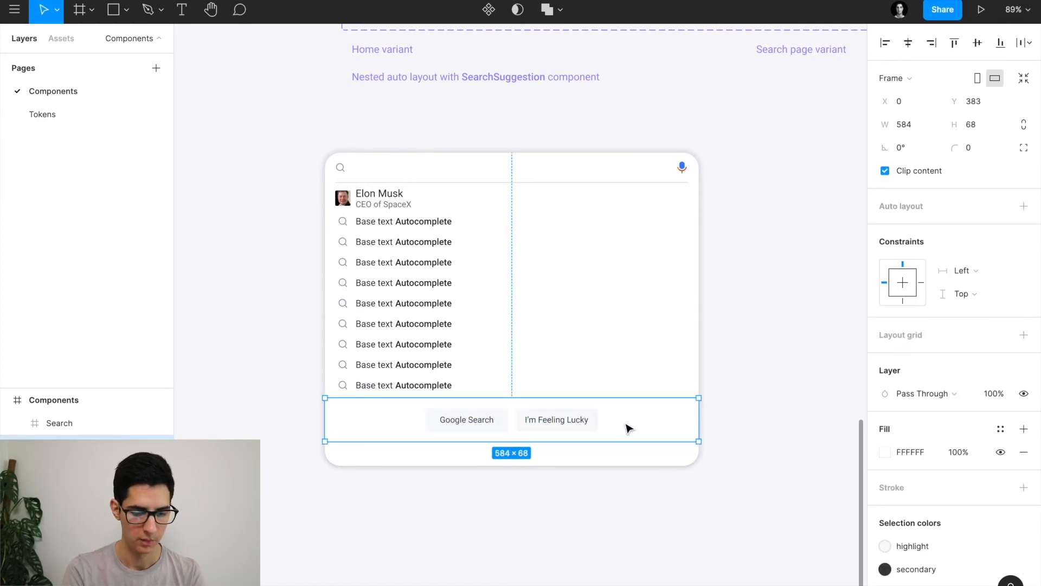
click(548, 427)
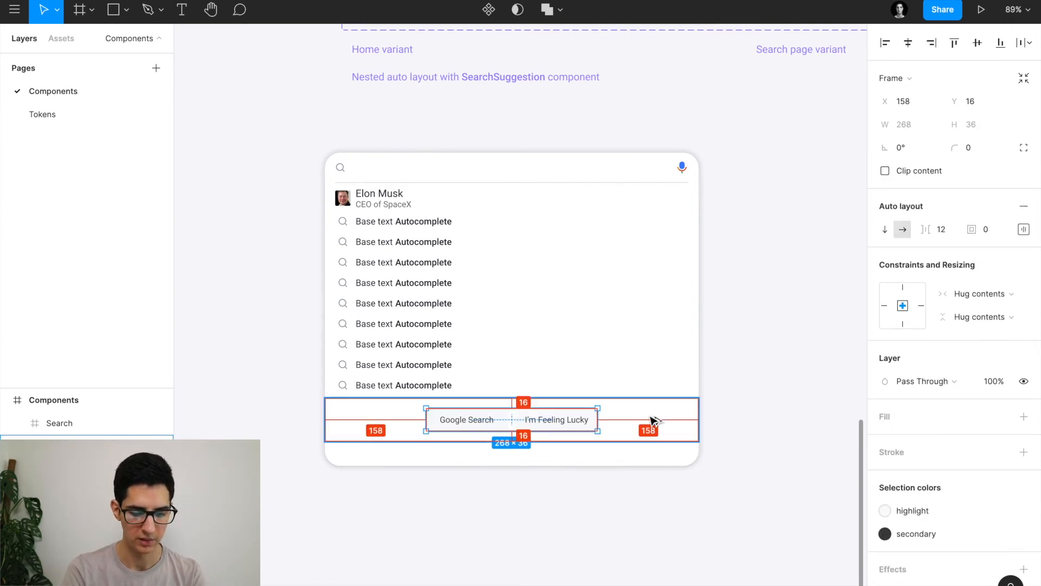
click(631, 422)
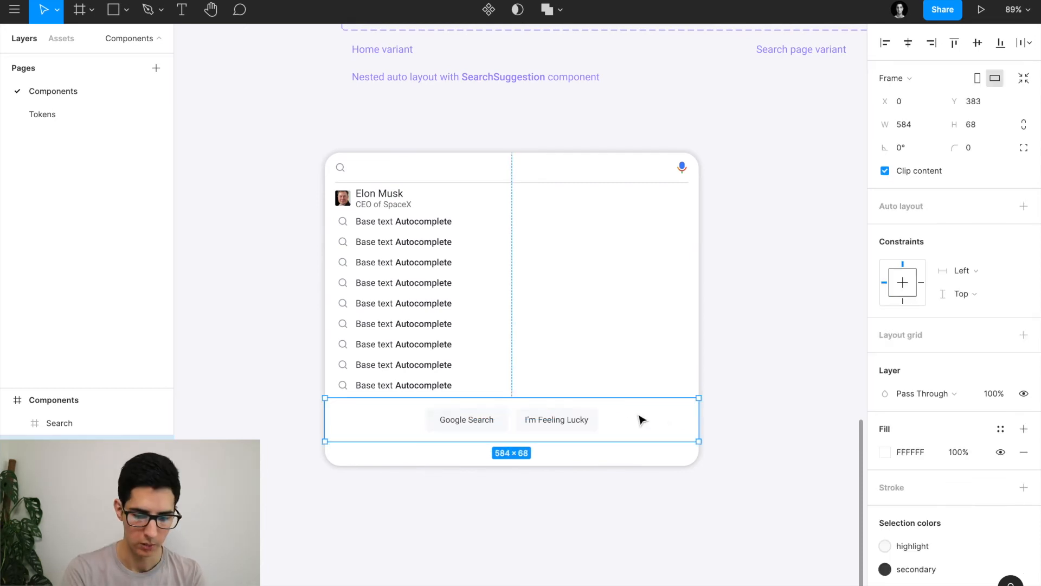
click(985, 276)
click(974, 303)
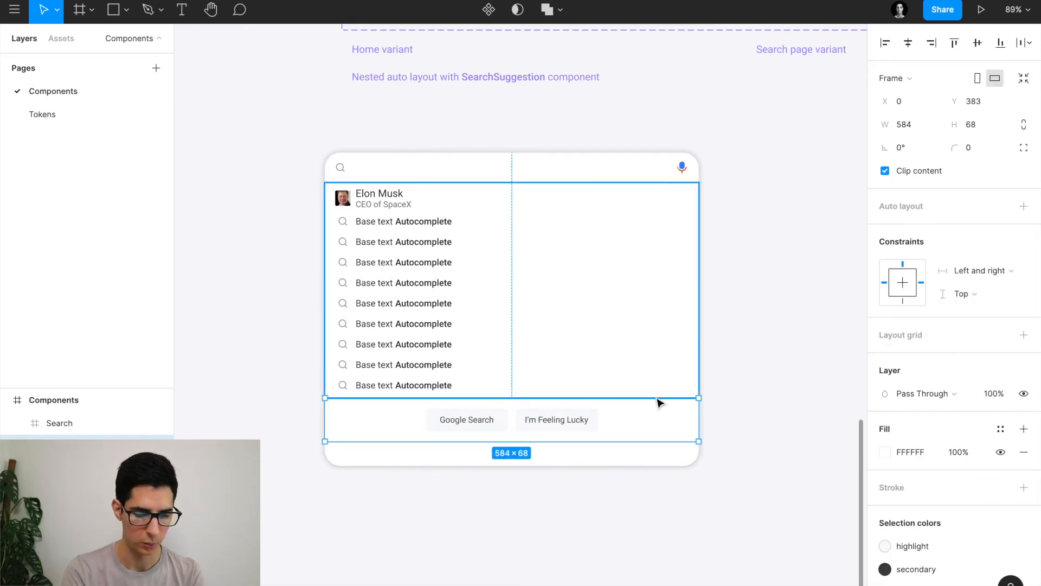
click(309, 212)
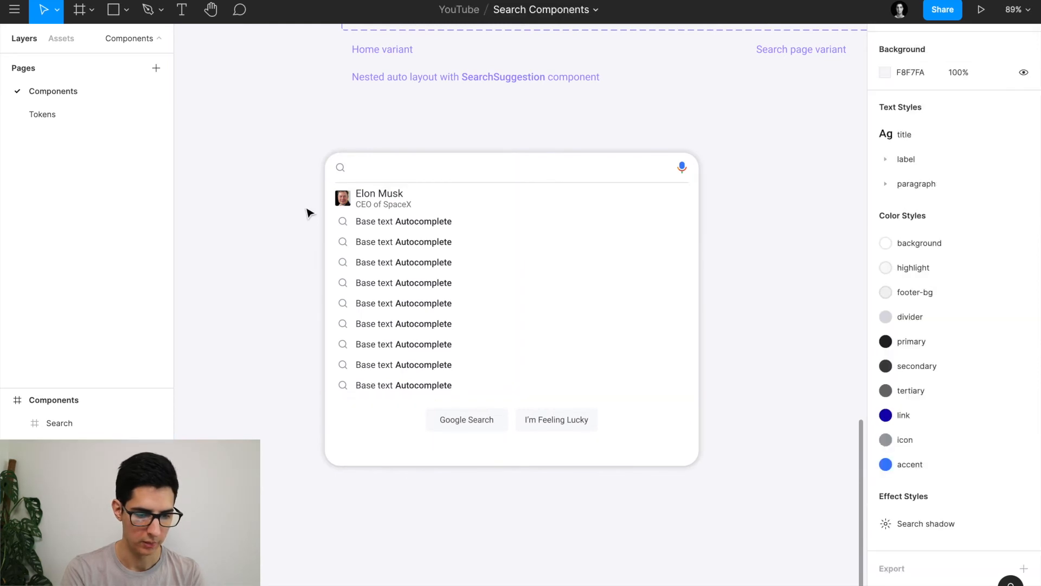
click(374, 171)
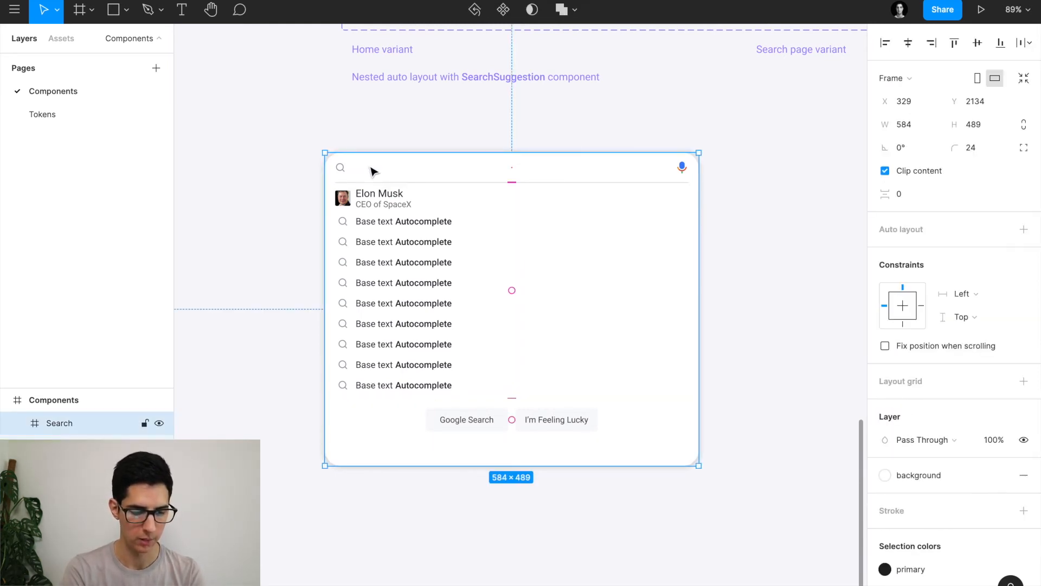
click(273, 284)
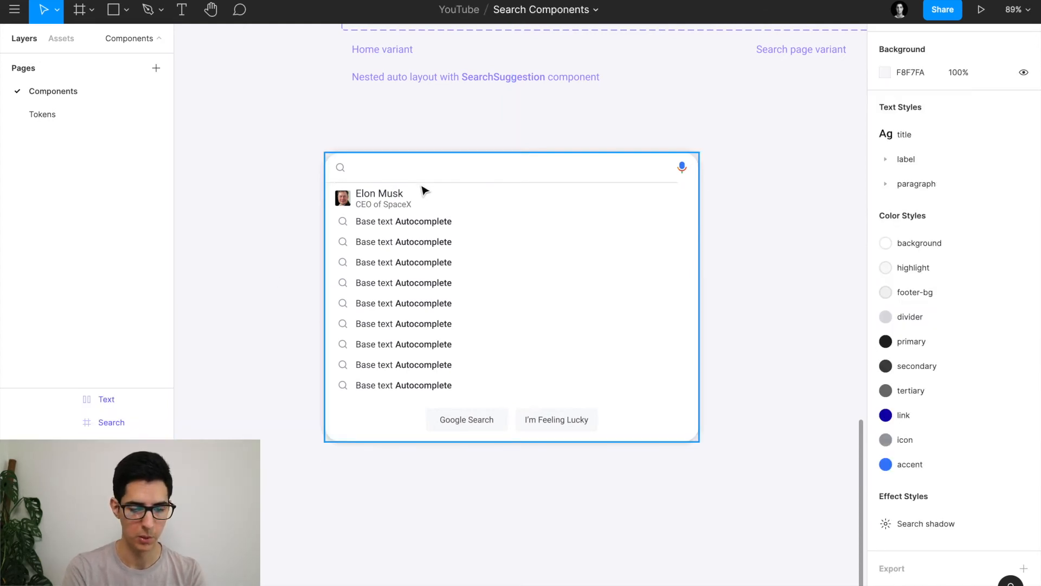
double_click(415, 234)
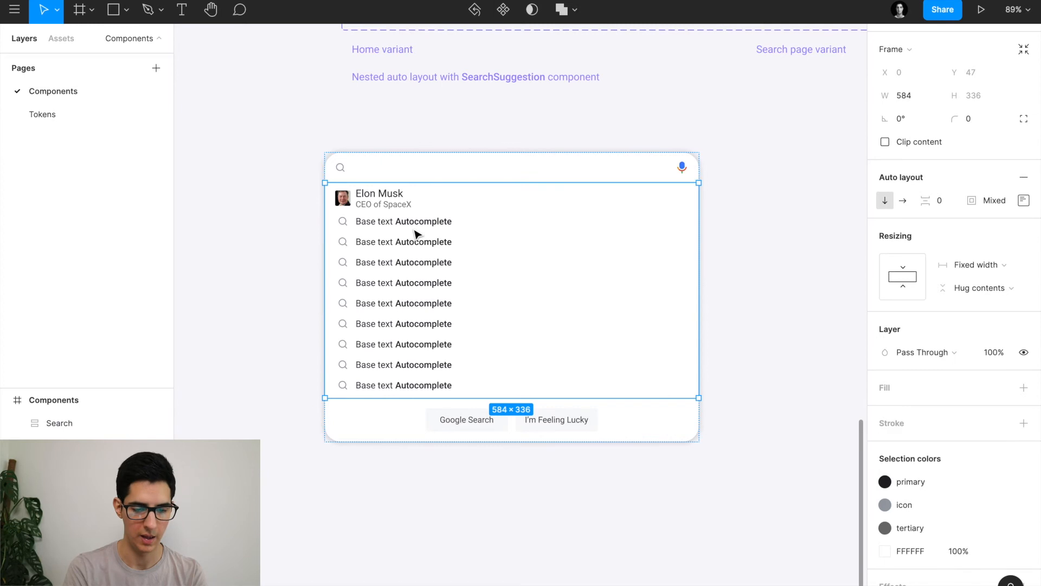
double_click(438, 249)
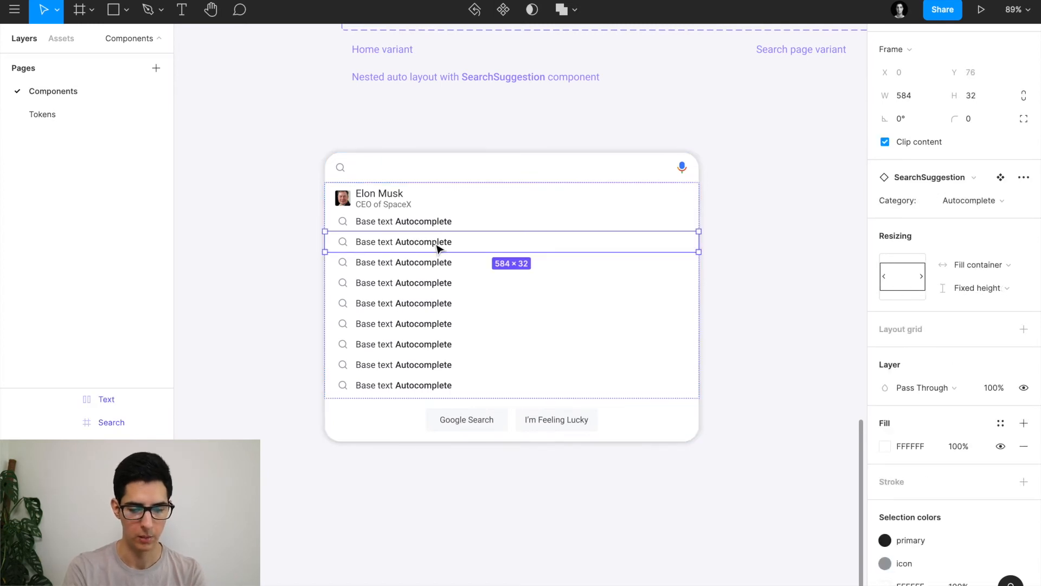
key(Delete)
double_click(437, 282)
double_click(438, 284)
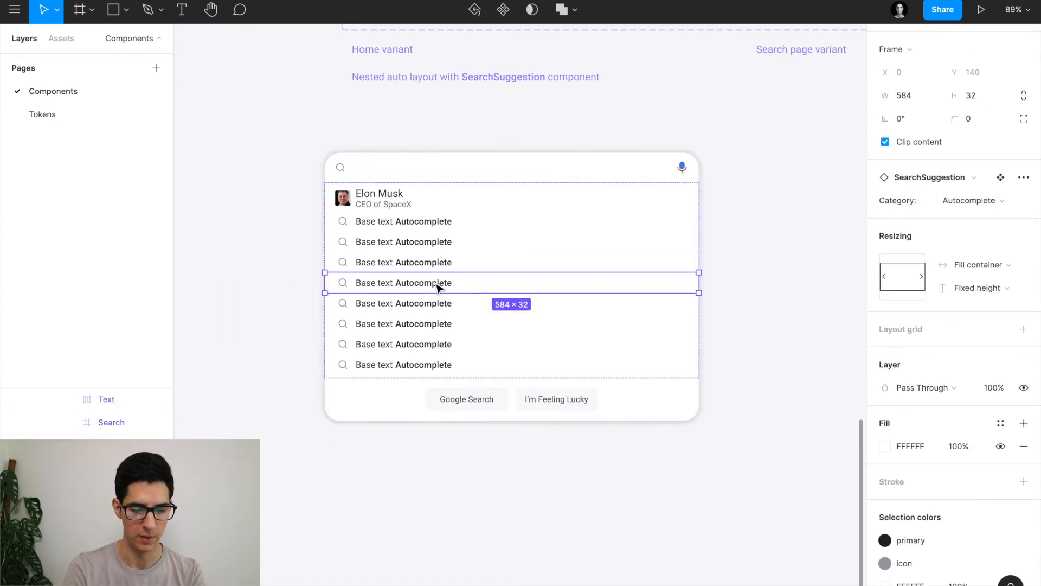
key(Delete)
double_click(437, 284)
double_click(437, 286)
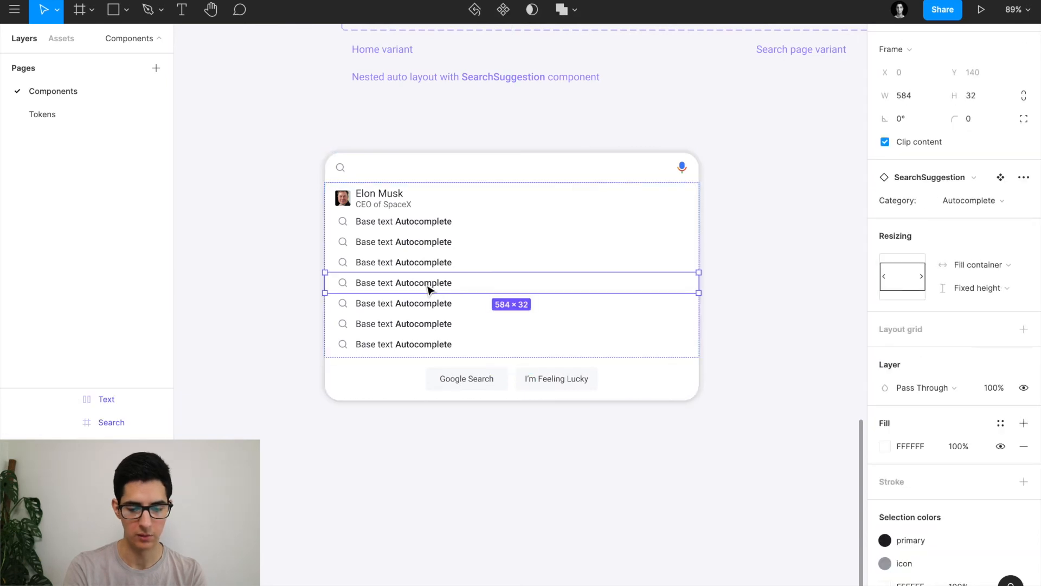
key(Delete)
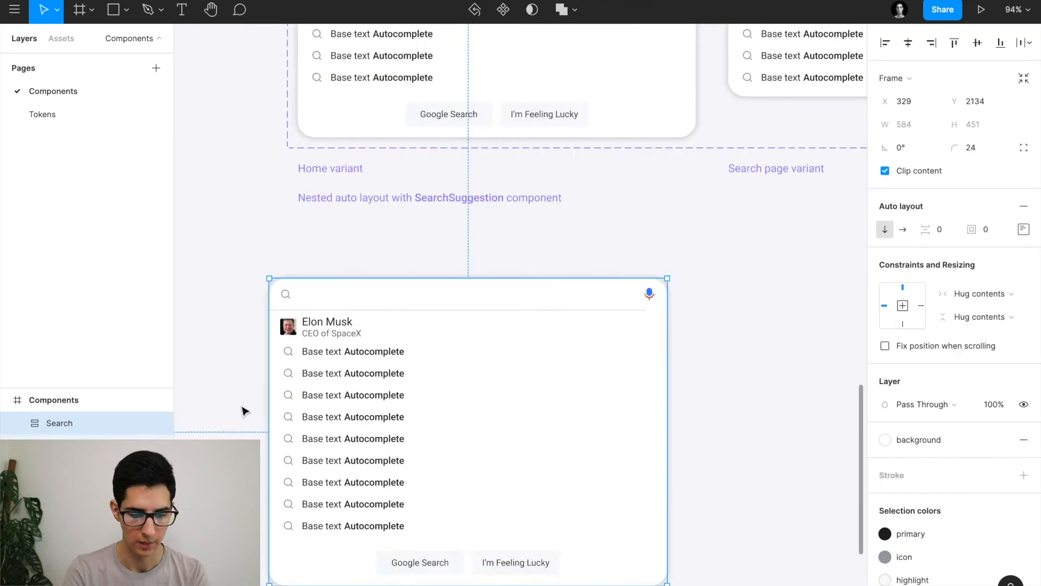
scroll(242, 408, down, 3)
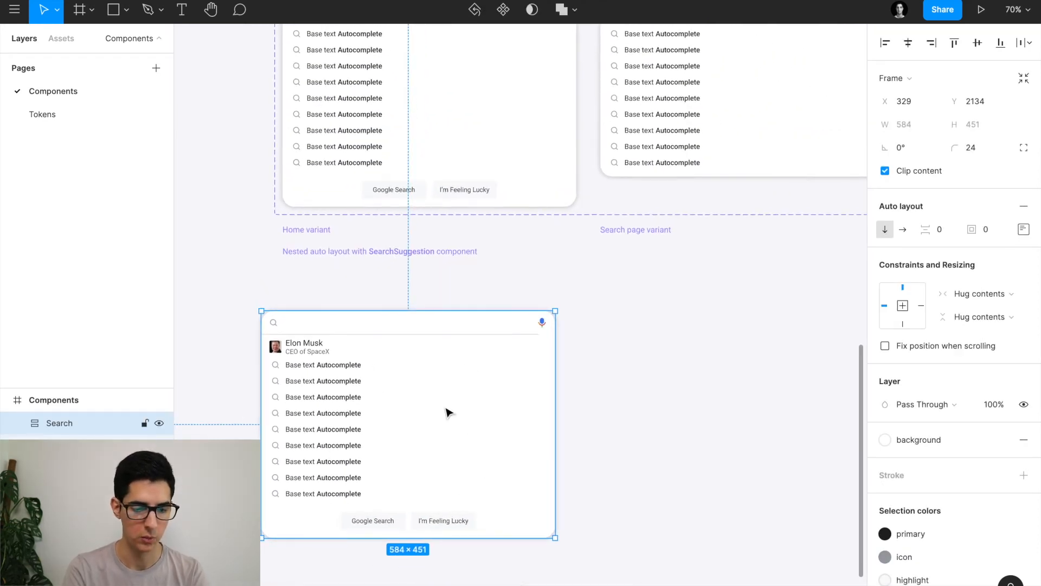
scroll(445, 412, up, 5)
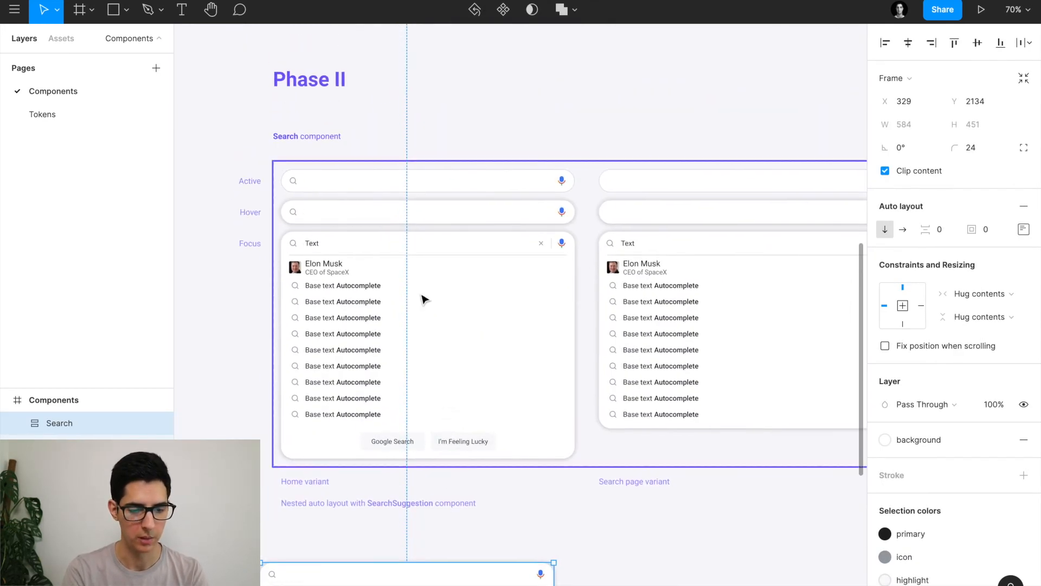
scroll(423, 299, up, 3)
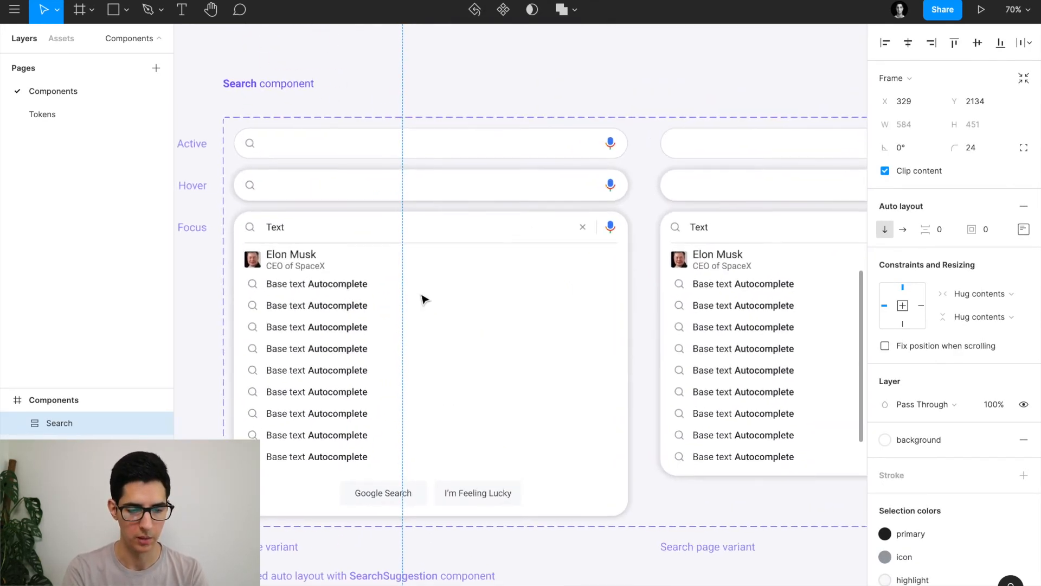
Delete the loose Search frame sitting below the Search component variant set.
click(294, 116)
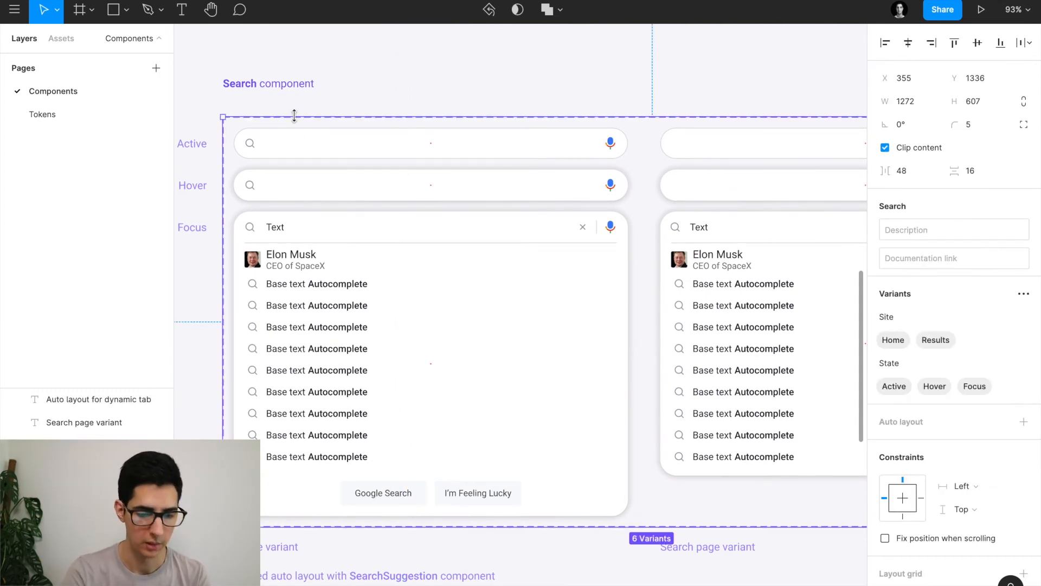
click(373, 343)
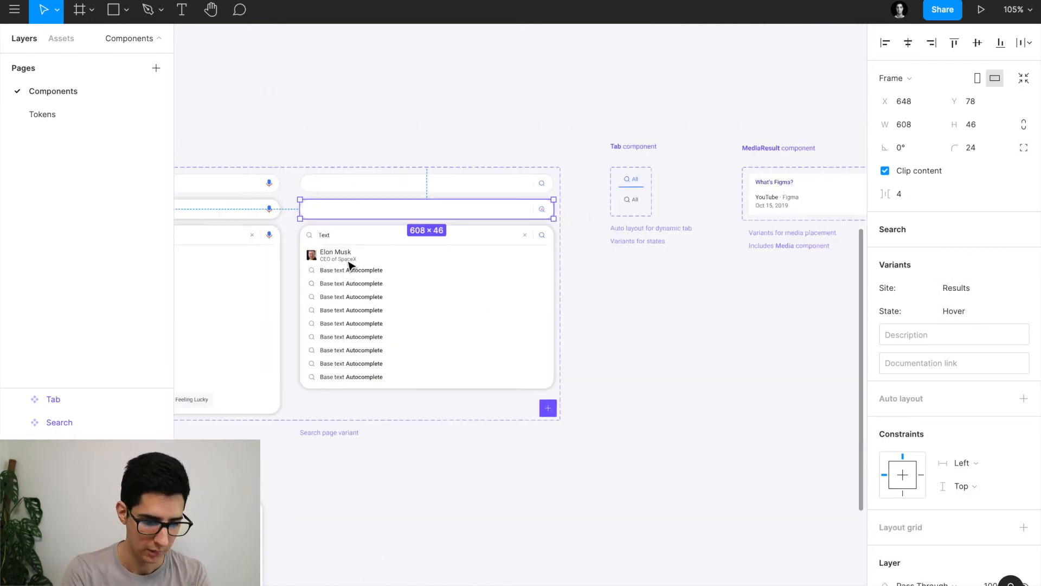
scroll(349, 263, down, 3)
scroll(349, 262, left, 4)
scroll(349, 263, down, 4)
click(254, 436)
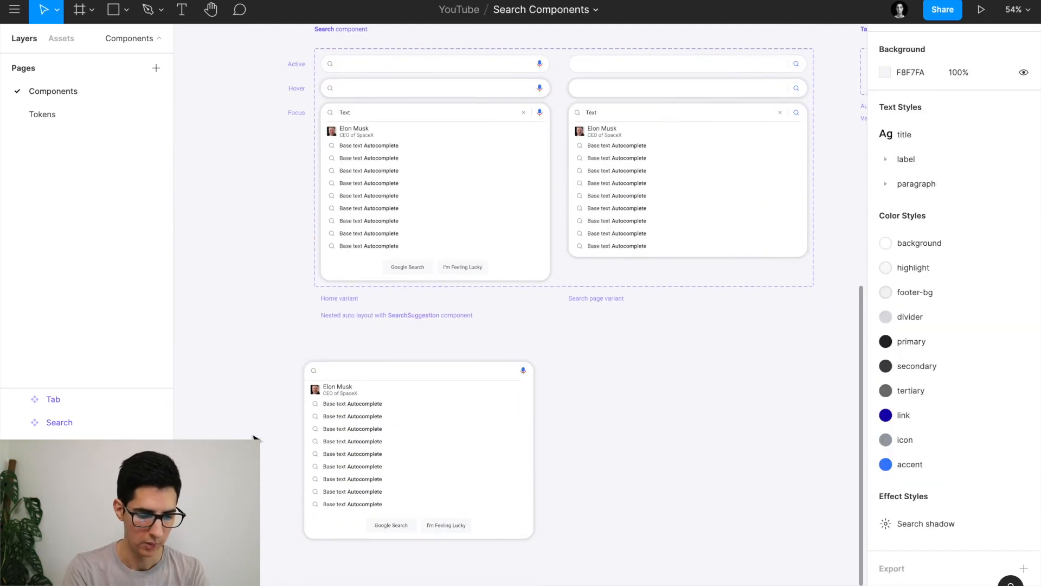
click(382, 431)
key(Delete)
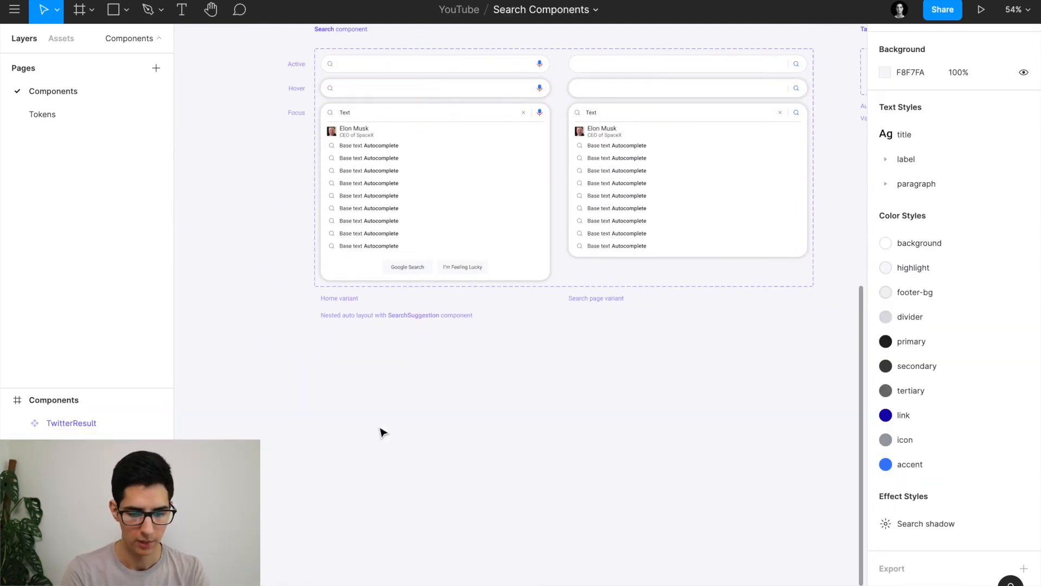
scroll(360, 161, up, 10)
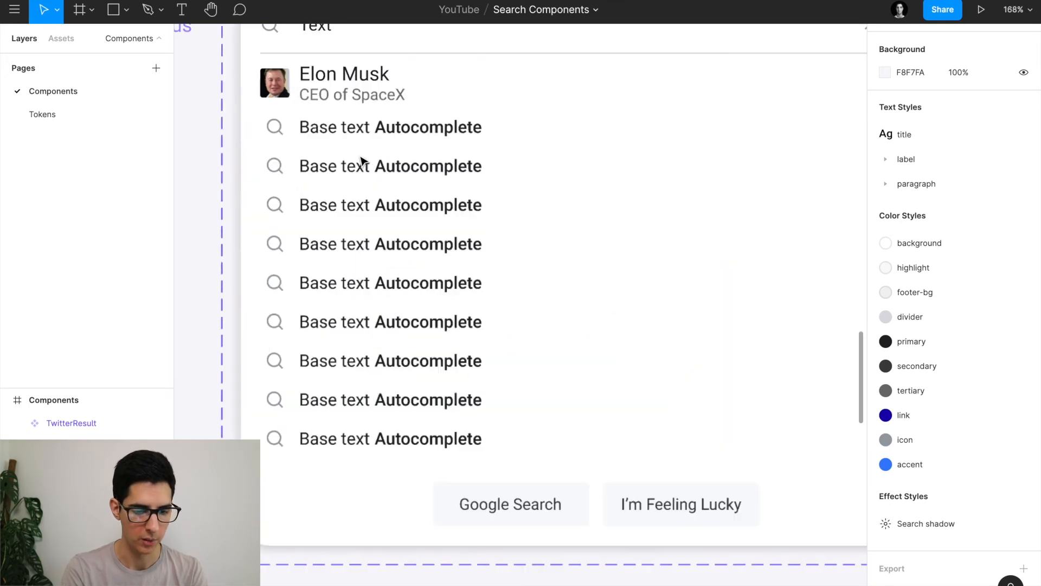
scroll(360, 161, down, 10)
scroll(360, 160, up, 5)
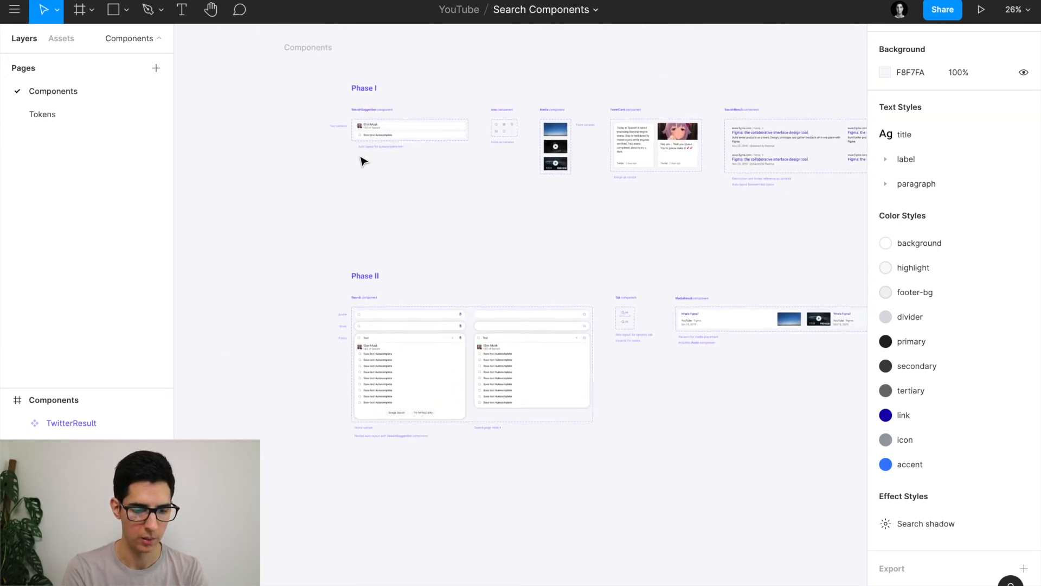
scroll(367, 158, up, 10)
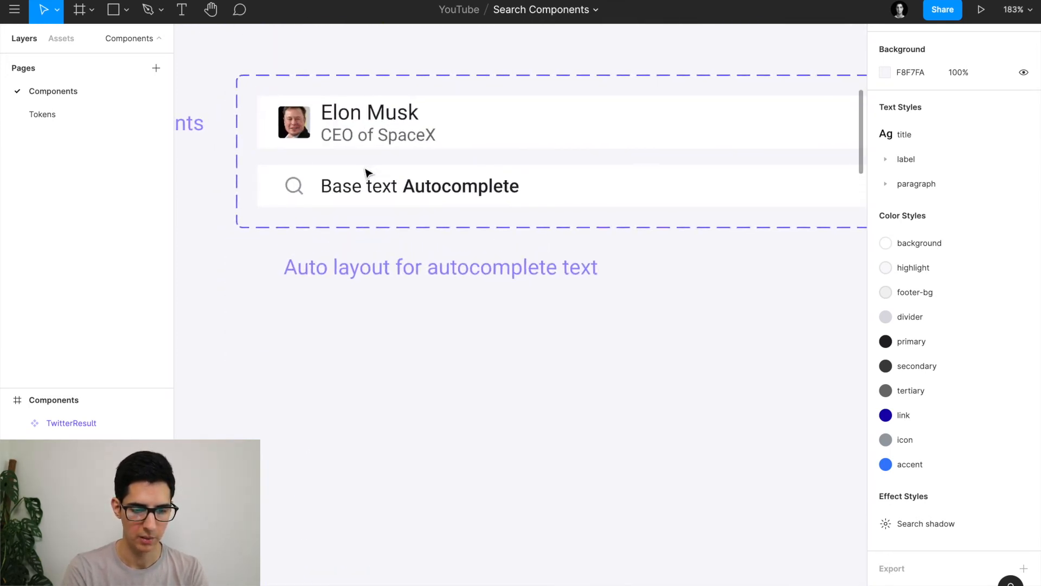
super+click(421, 194)
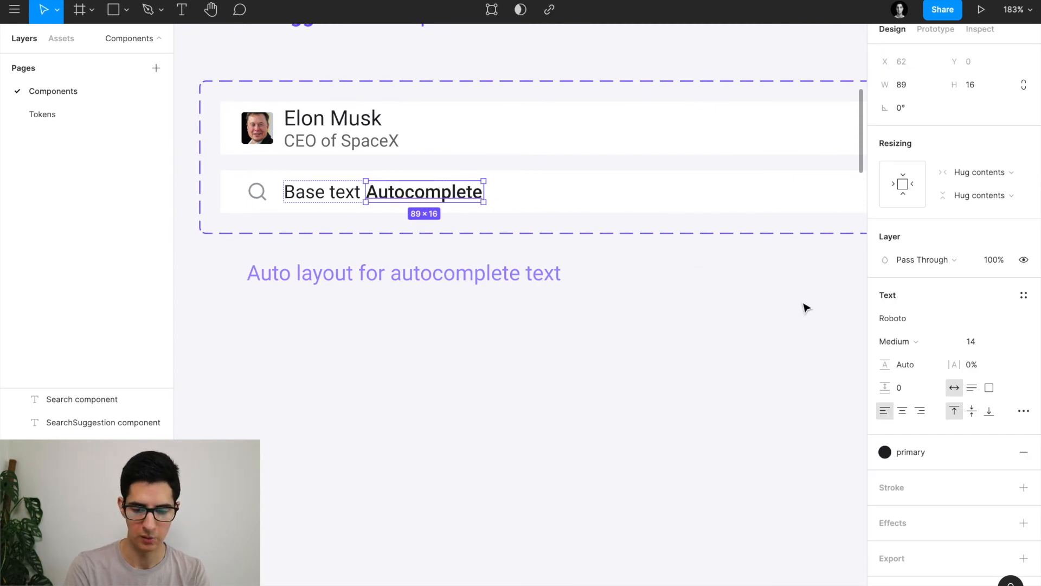
click(906, 343)
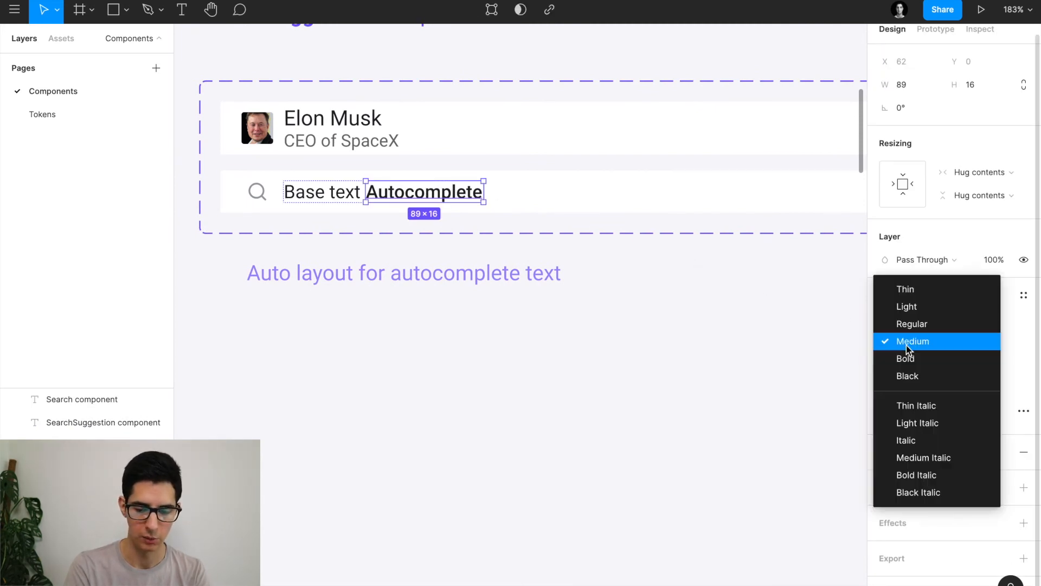
click(909, 375)
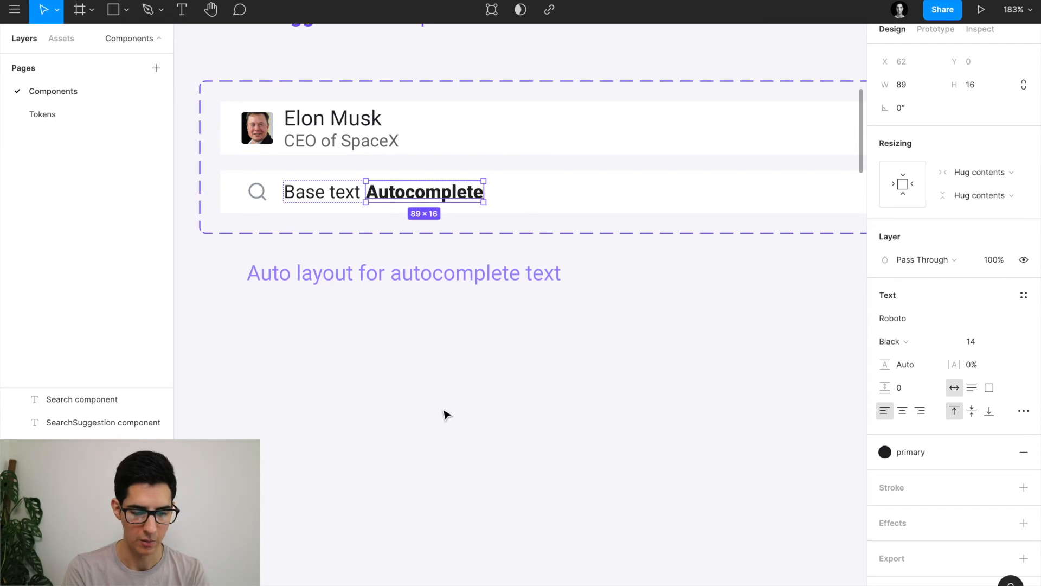
scroll(445, 414, down, 3)
scroll(446, 415, down, 15)
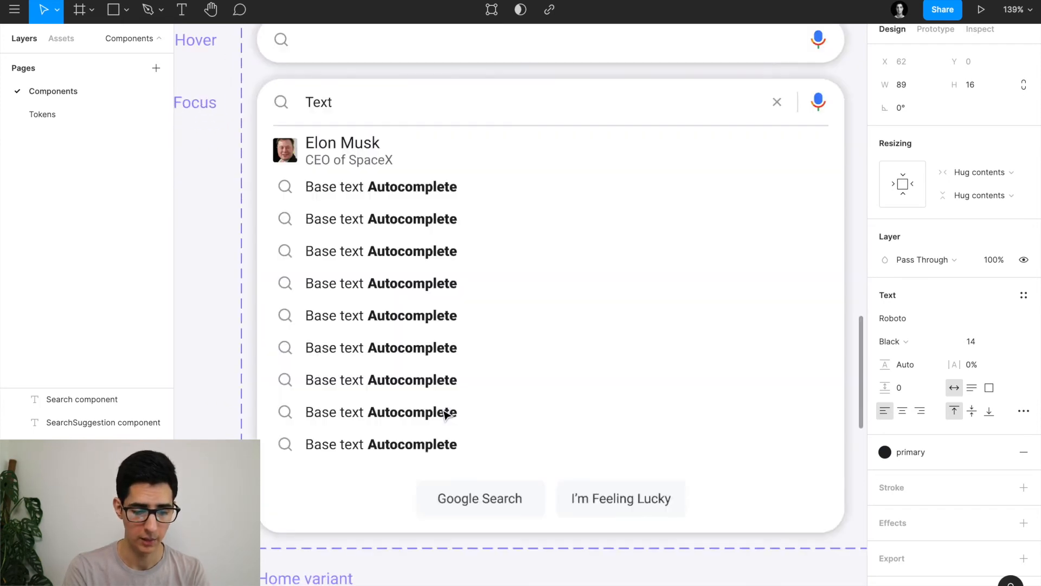
scroll(431, 265, down, 5)
scroll(432, 265, right, 10)
scroll(559, 271, up, 4)
scroll(559, 271, up, 1)
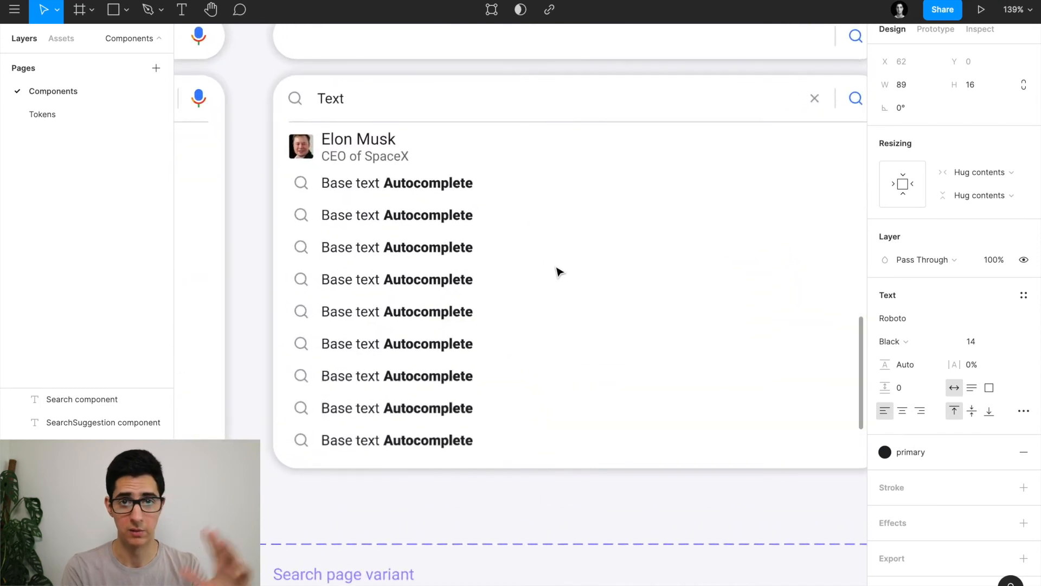
scroll(594, 343, up, 2)
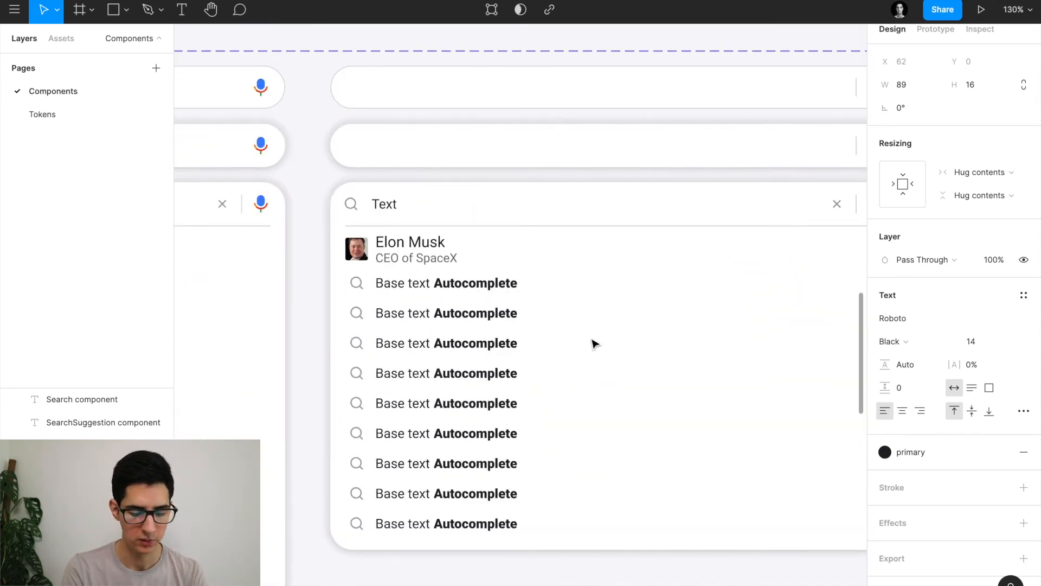
scroll(594, 342, down, 5)
scroll(594, 342, up, 10)
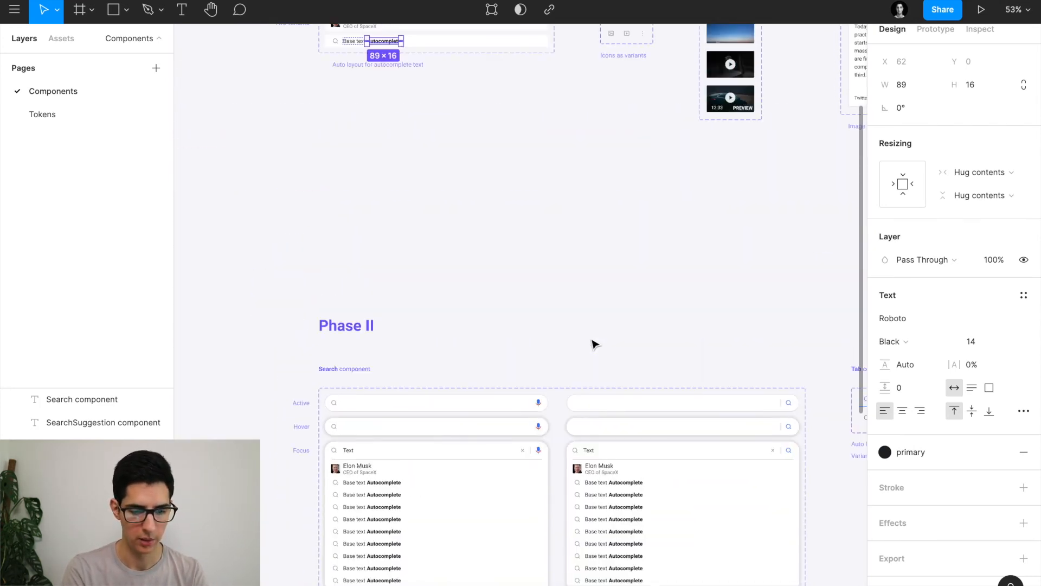
scroll(595, 343, up, 2)
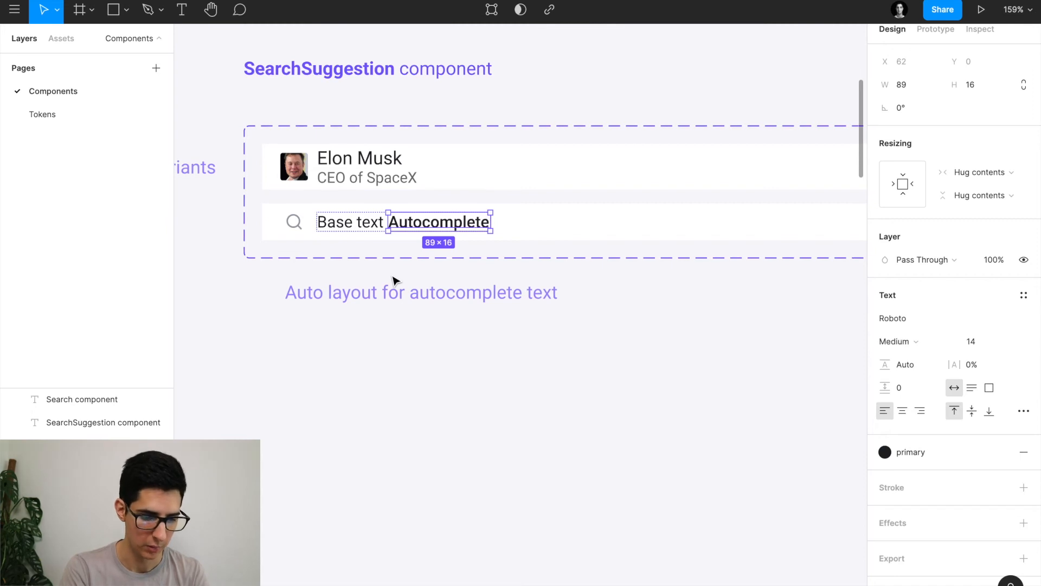
Deselect the text, then zoom and pan the canvas over to the Tab and MediaResult components.
ctrl+scroll(395, 281, down, 5)
click(418, 393)
ctrl+scroll(418, 393, down, 3)
scroll(417, 392, down, 2)
scroll(418, 392, down, 5)
scroll(472, 409, right, 1)
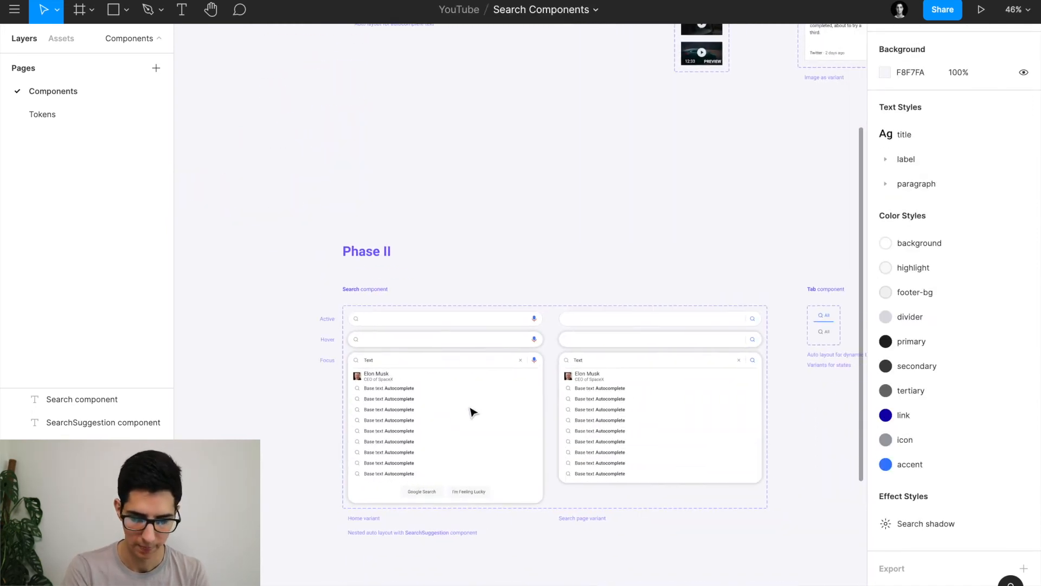
ctrl+scroll(466, 407, down, 2)
scroll(450, 387, right, 3)
scroll(451, 388, left, 1)
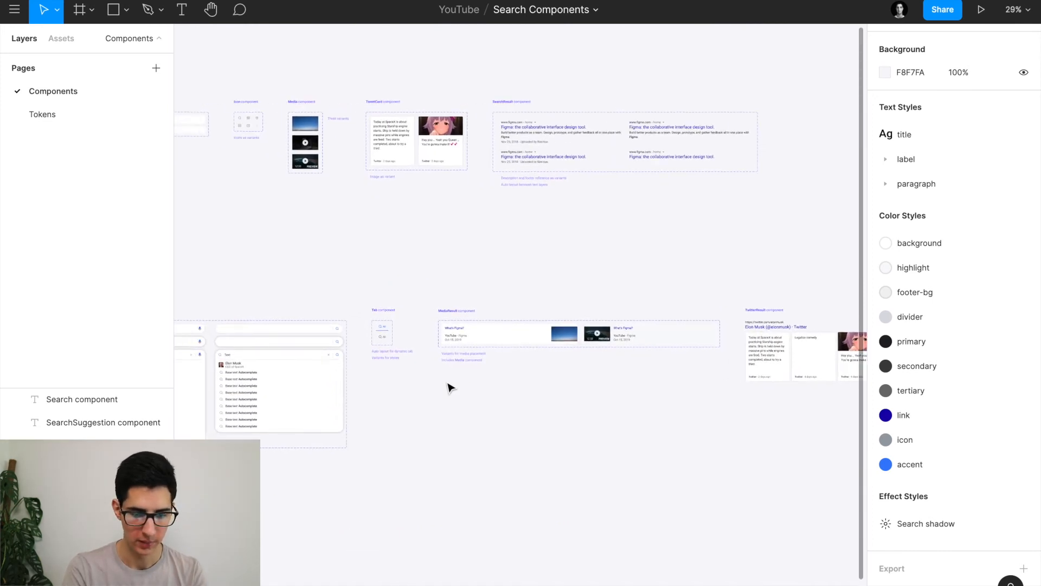
scroll(470, 388, right, 3)
ctrl+scroll(469, 388, down, 1)
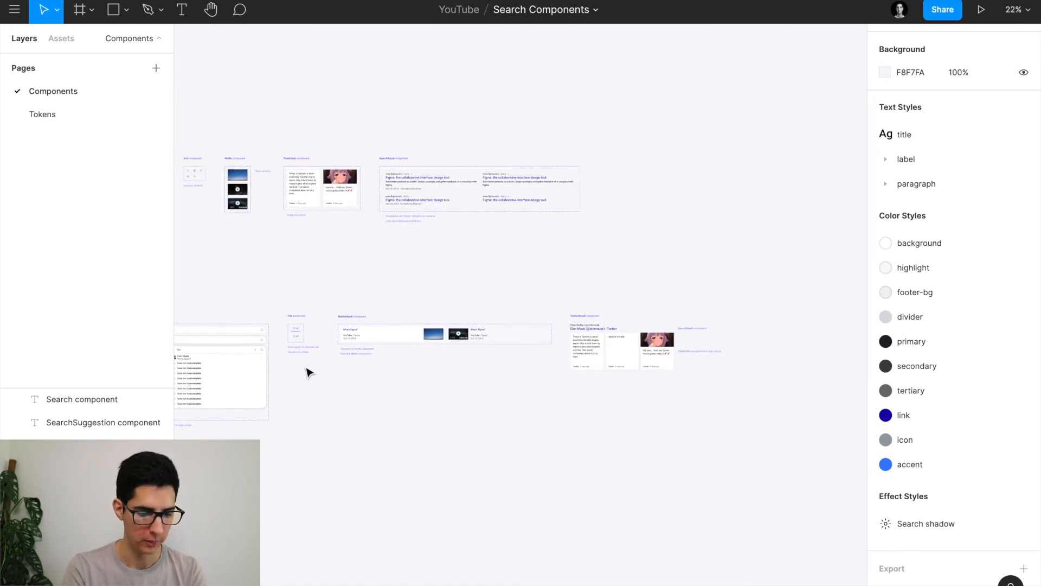
ctrl+scroll(307, 367, up, 6)
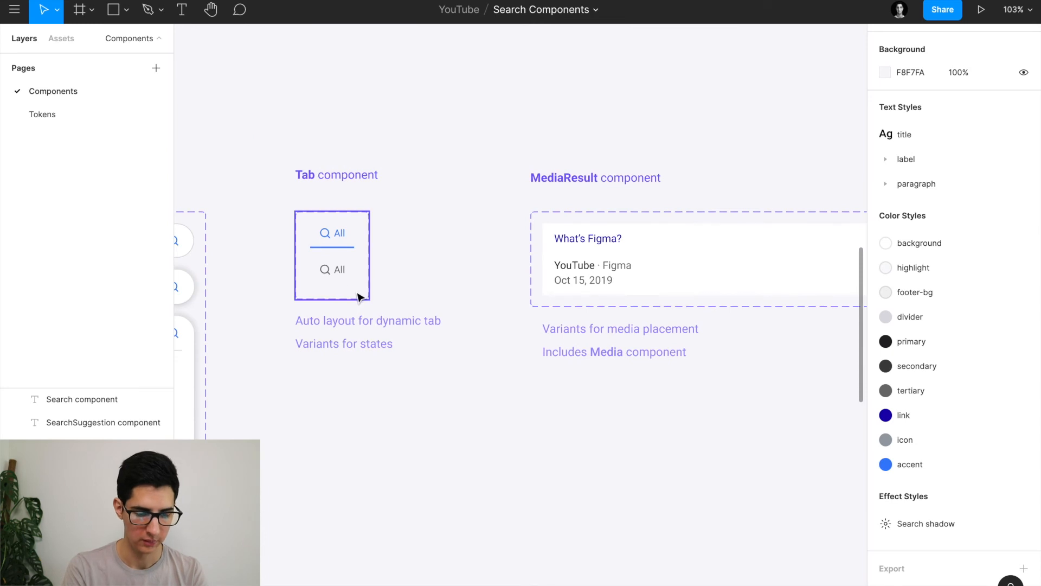
click(326, 278)
ctrl+scroll(326, 274, up, 3)
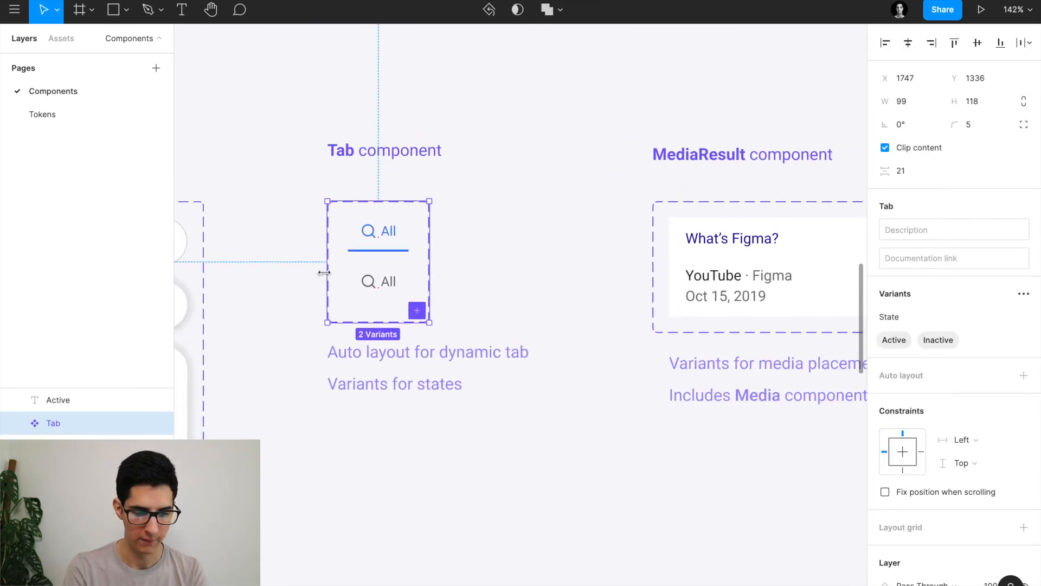
double_click(388, 237)
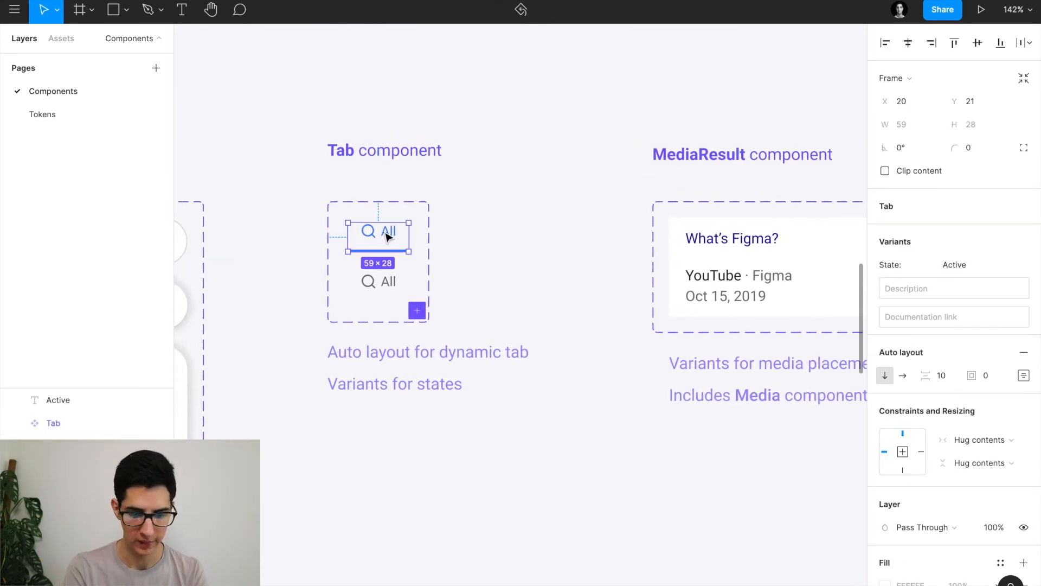
scroll(388, 237, left, 4)
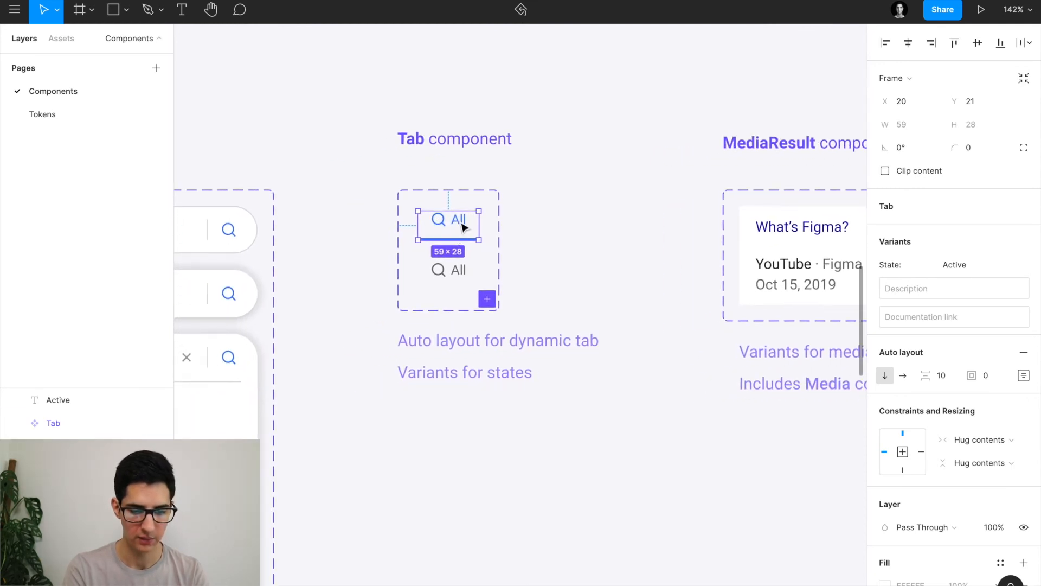
scroll(472, 271, down, 3)
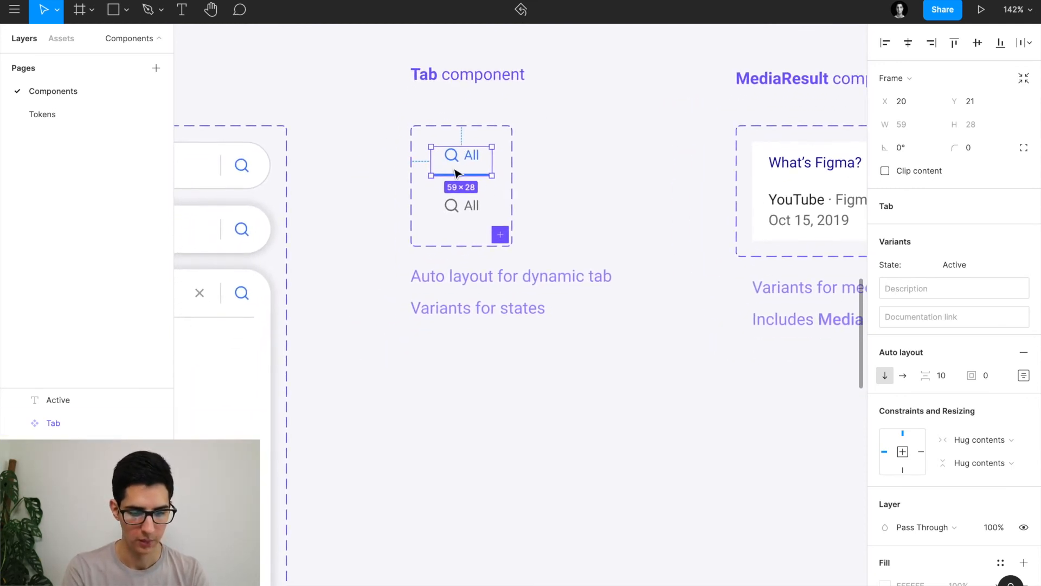
double_click(471, 162)
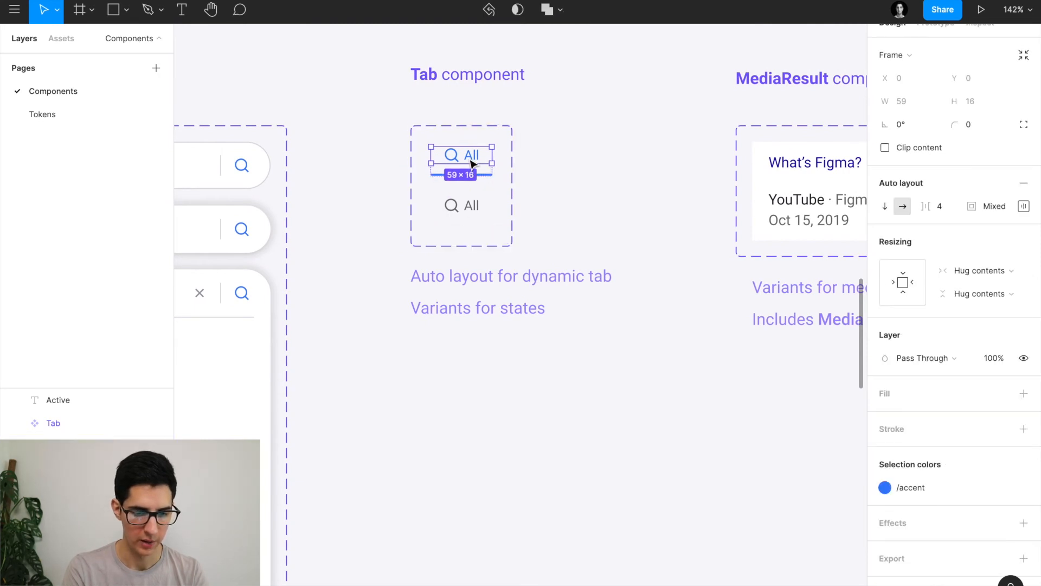
ctrl+scroll(471, 162, up, 5)
scroll(471, 162, up, 3)
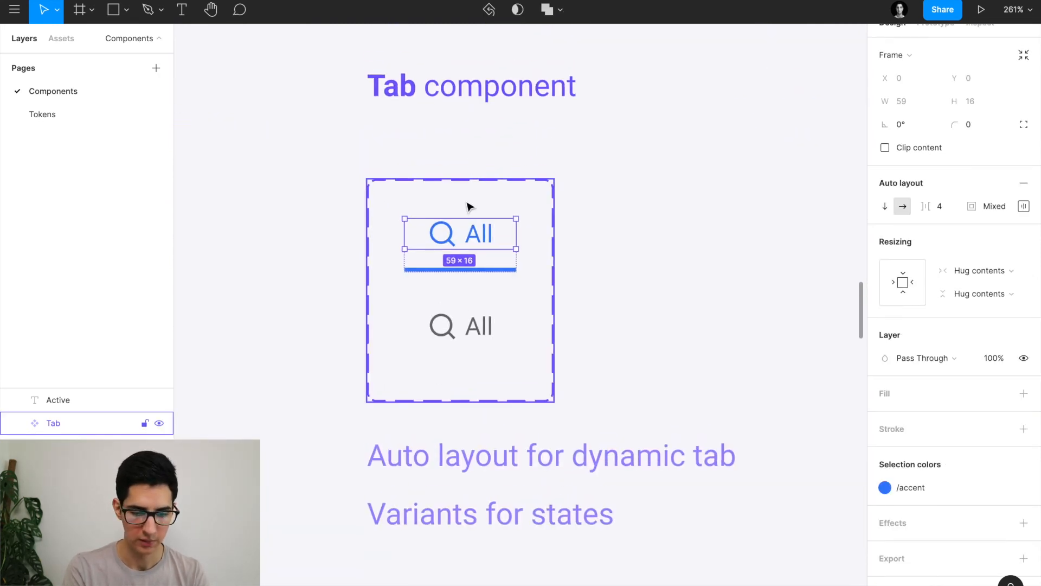
ctrl+scroll(470, 207, down, 5)
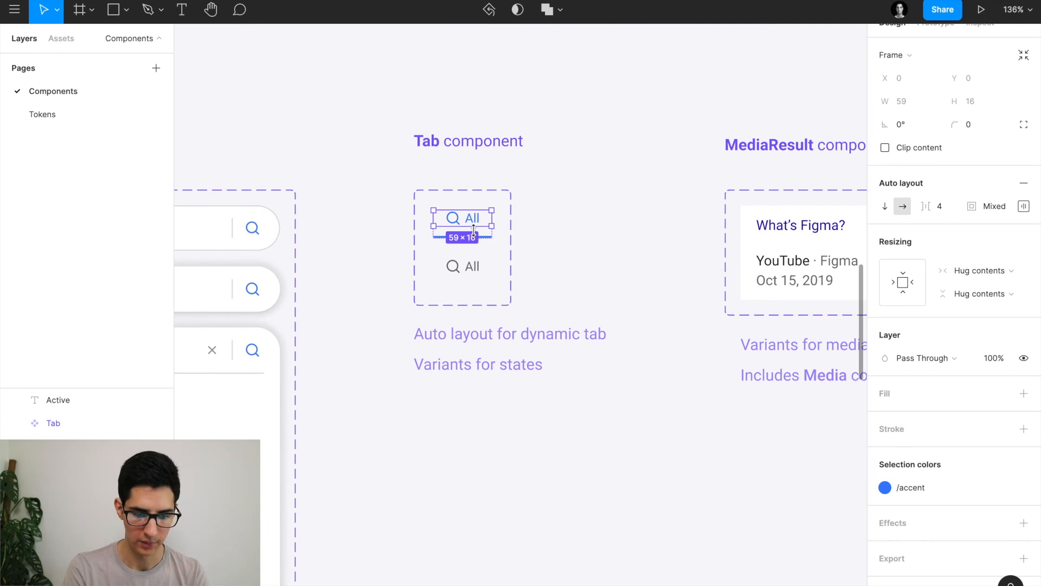
double_click(475, 222)
Add a new 'All' text label below the Tab component.
scroll(530, 468, down, 5)
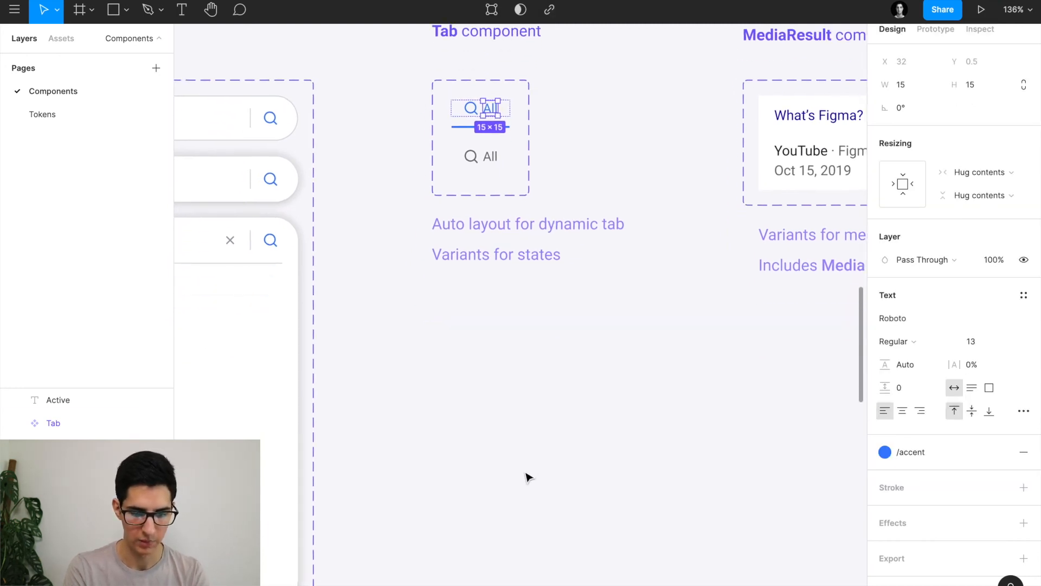
key(Escape)
key(t)
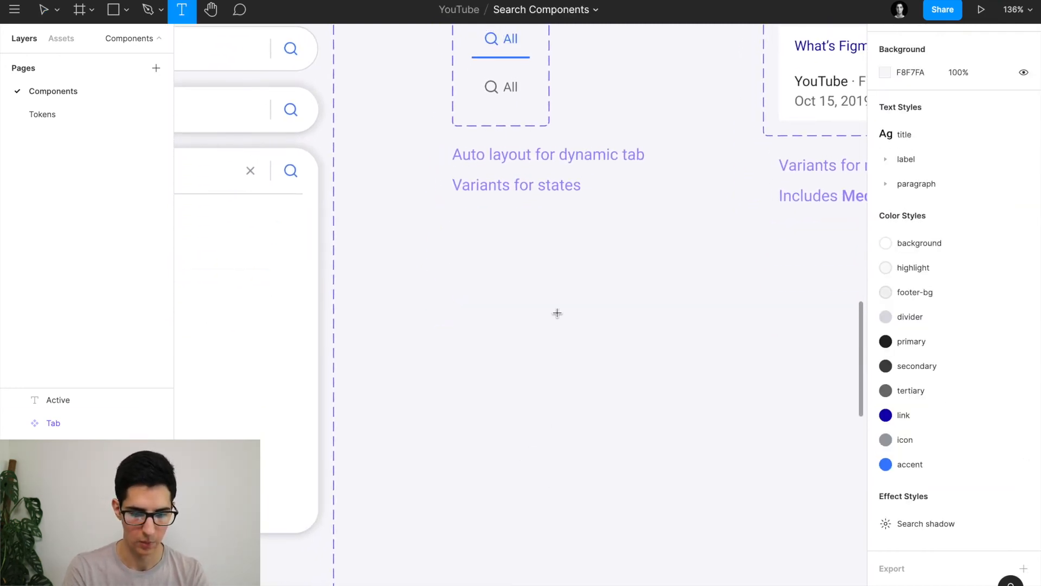
click(555, 317)
ctrl+scroll(595, 318, up, 3)
text(A)
key(Escape)
Paste a copy of the search-line icon near the All label.
ctrl+scroll(434, 220, down, 3)
ctrl+scroll(434, 221, down, 5)
scroll(443, 221, up, 3)
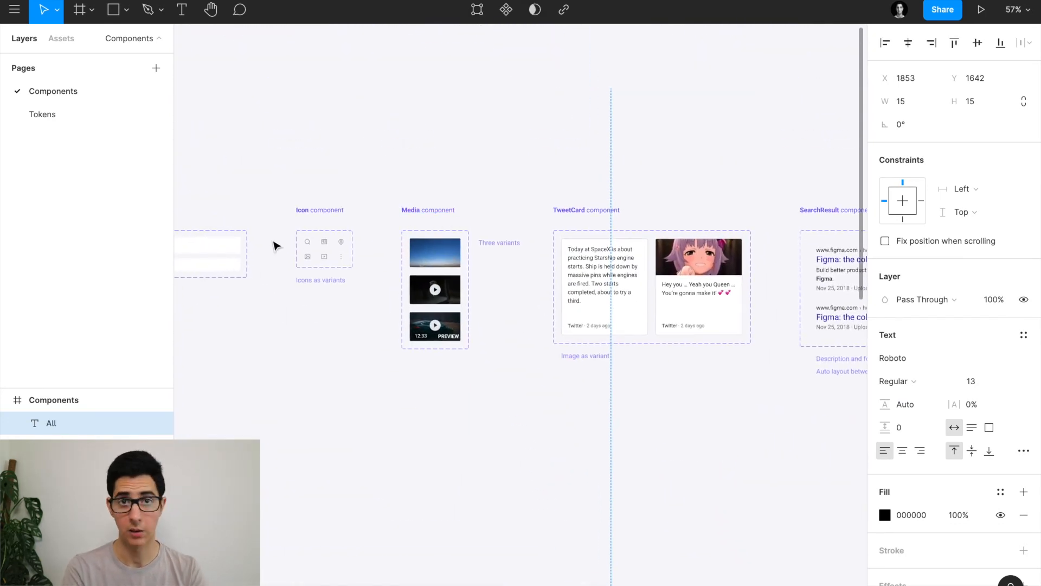
ctrl+scroll(279, 254, up, 5)
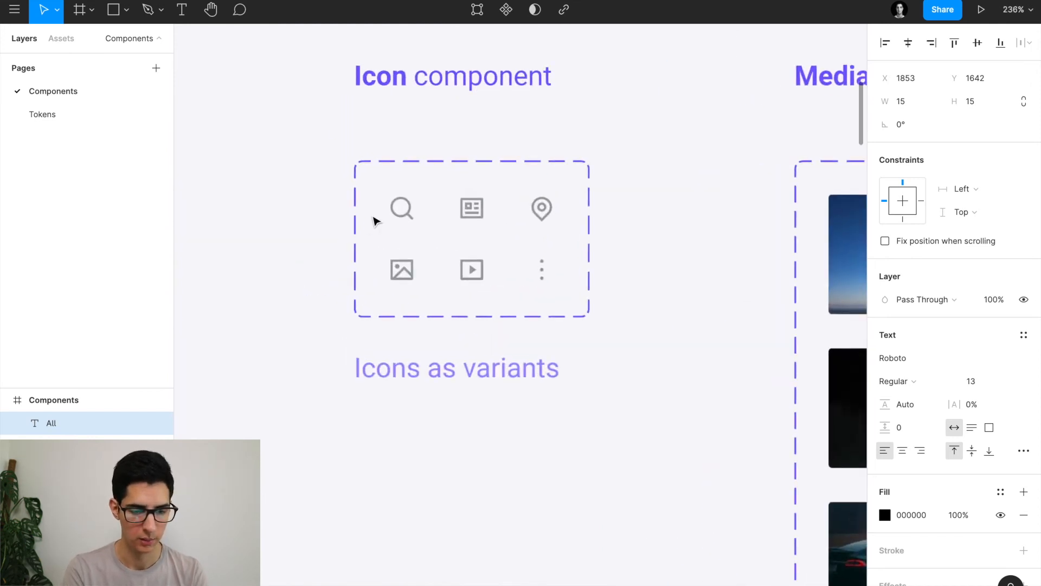
click(402, 207)
ctrl+scroll(400, 209, down, 5)
scroll(398, 212, down, 3)
scroll(398, 212, right, 2)
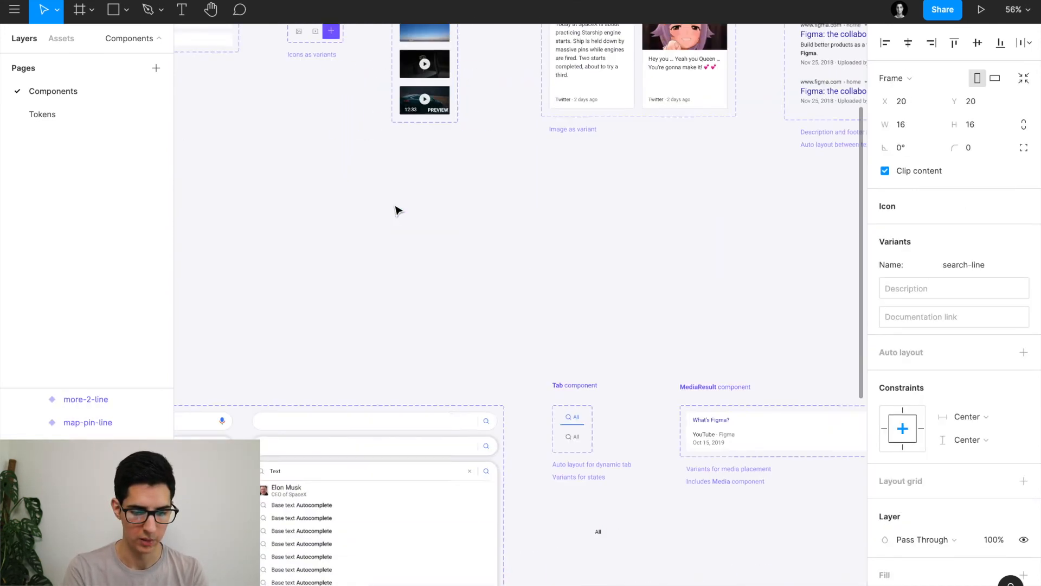
scroll(398, 210, down, 5)
scroll(398, 210, right, 2)
ctrl+scroll(441, 207, up, 5)
click(448, 307)
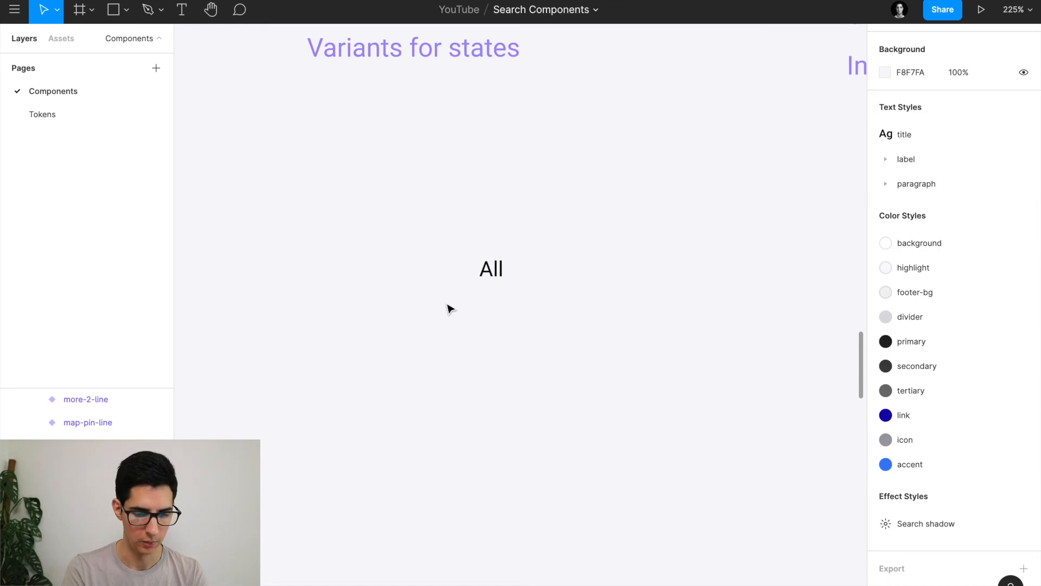
key(ctrl+v)
Put the search icon left of 'All' and wrap both in a centred horizontal auto layout.
drag(523, 327, 462, 273)
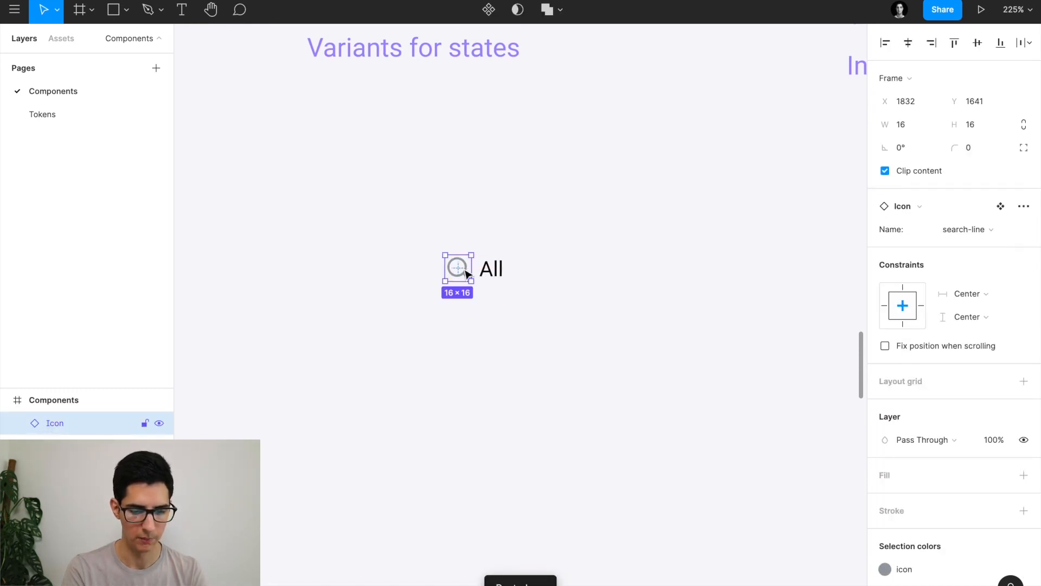
shift+click(498, 275)
key(shift+a)
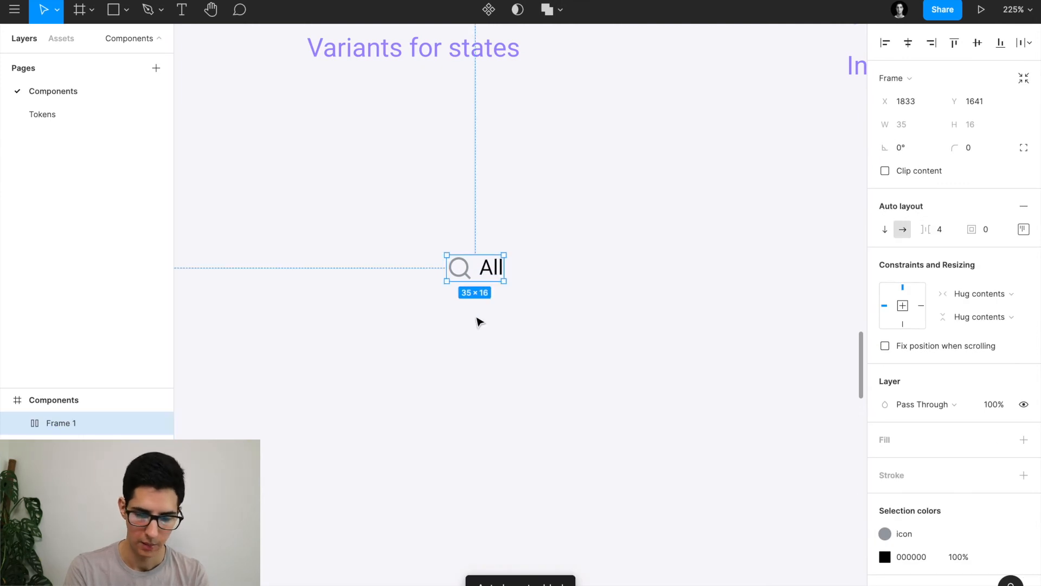
click(1023, 229)
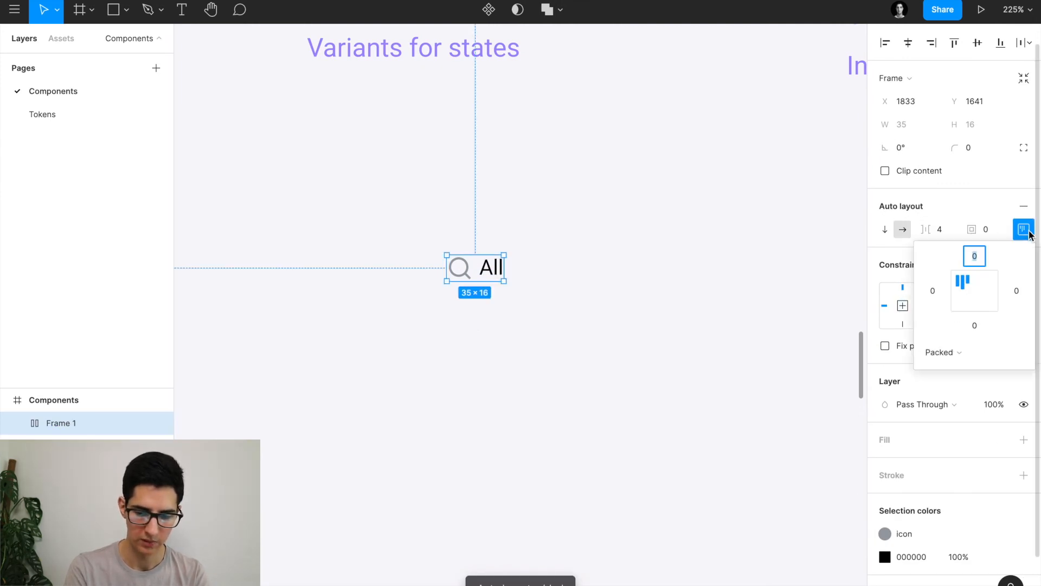
click(975, 294)
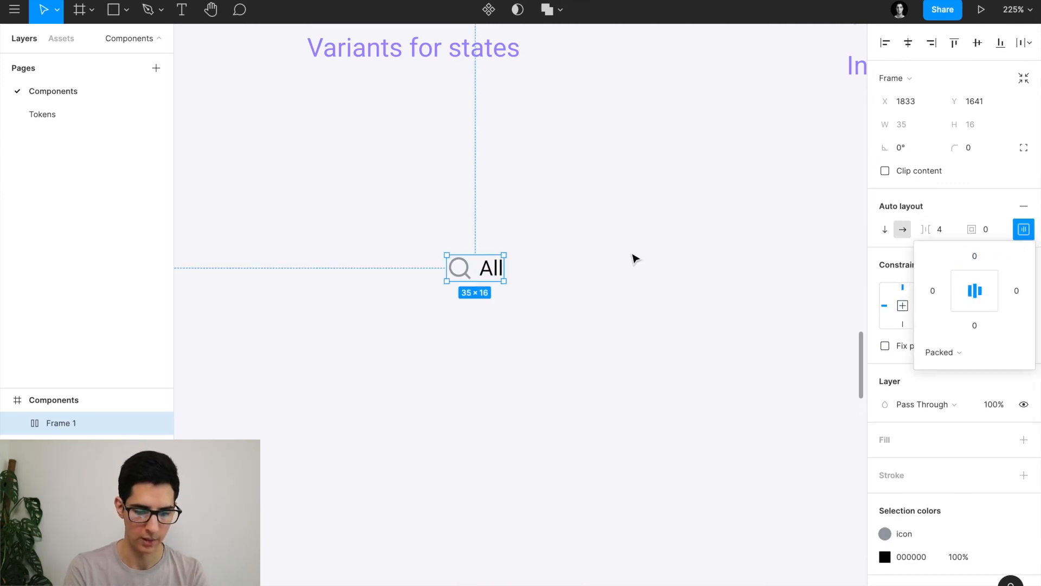
click(770, 493)
scroll(699, 360, down, 5)
scroll(699, 360, up, 2)
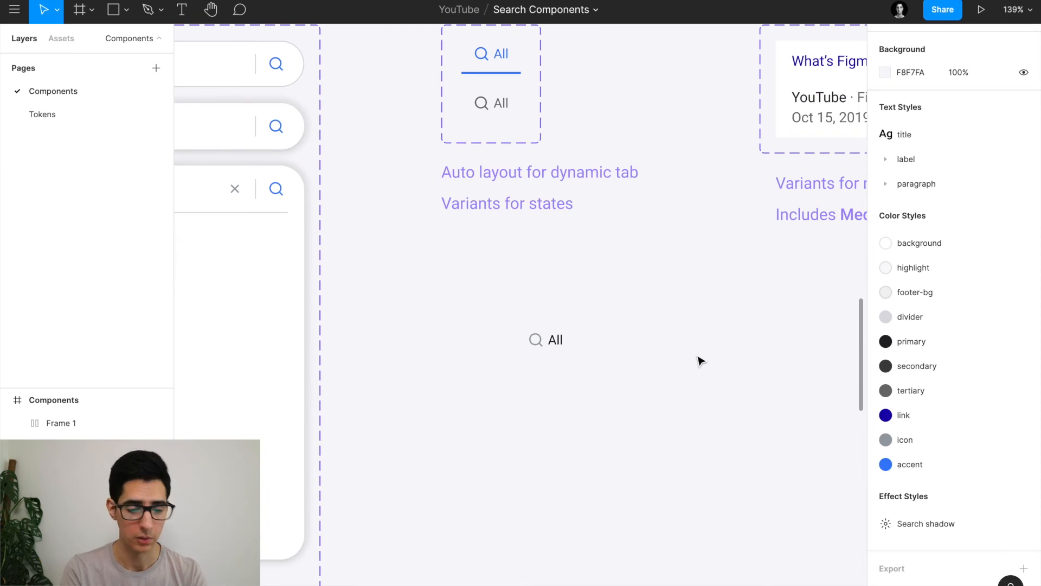
scroll(554, 340, up, 4)
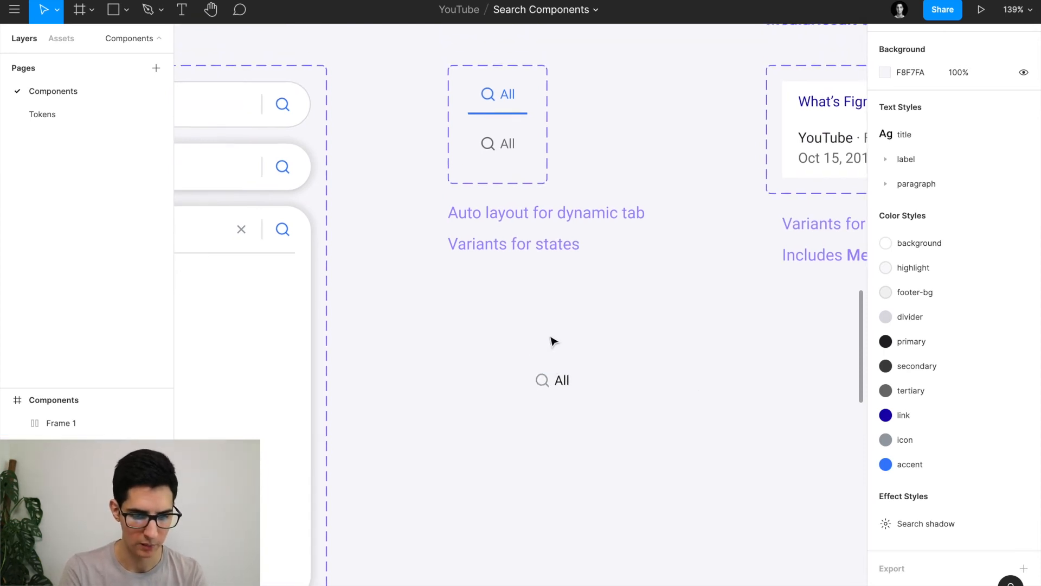
click(509, 126)
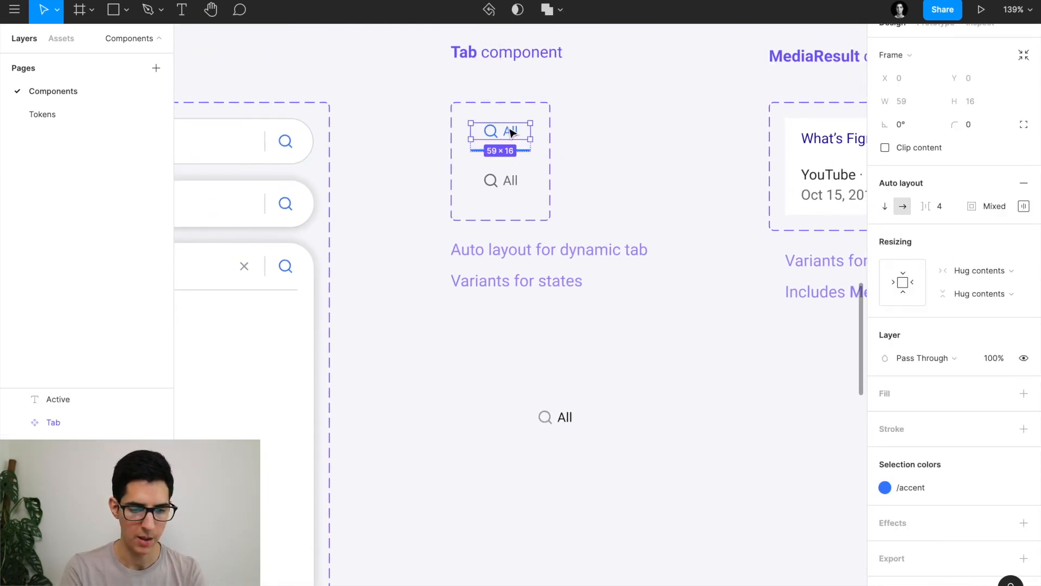
scroll(507, 133, up, 5)
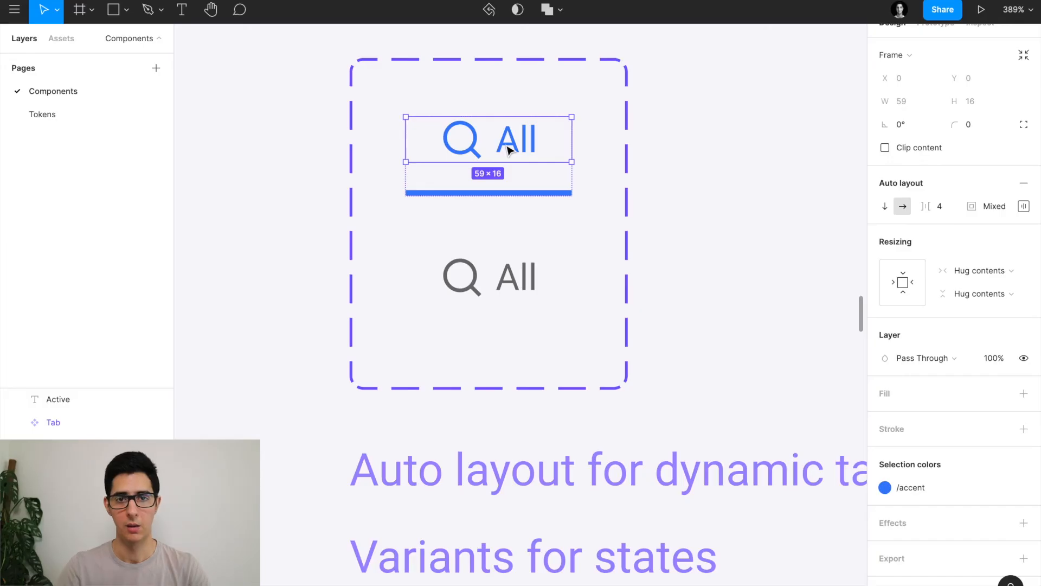
scroll(523, 283, down, 5)
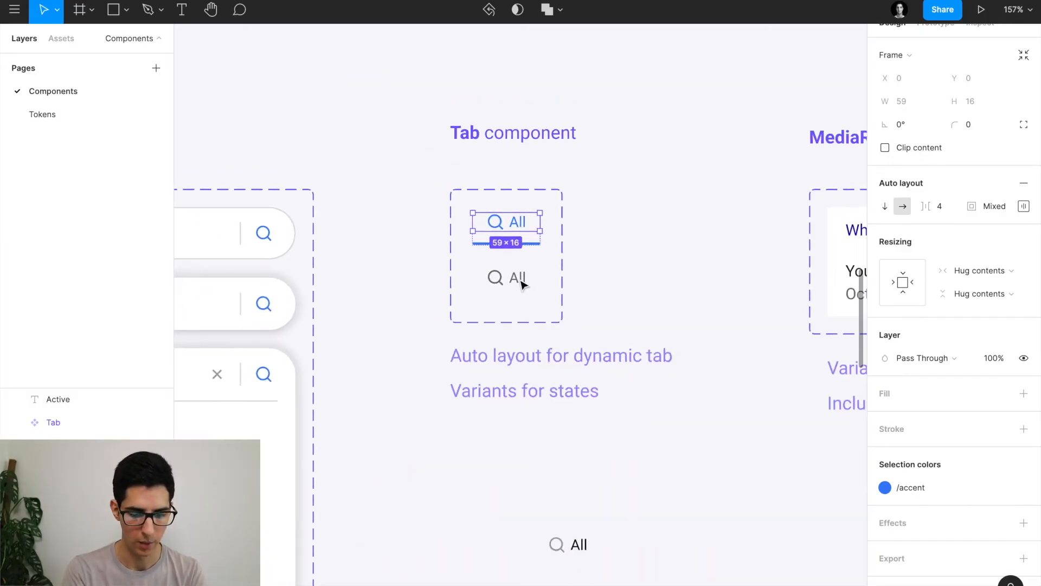
scroll(523, 283, down, 4)
key(shift+a)
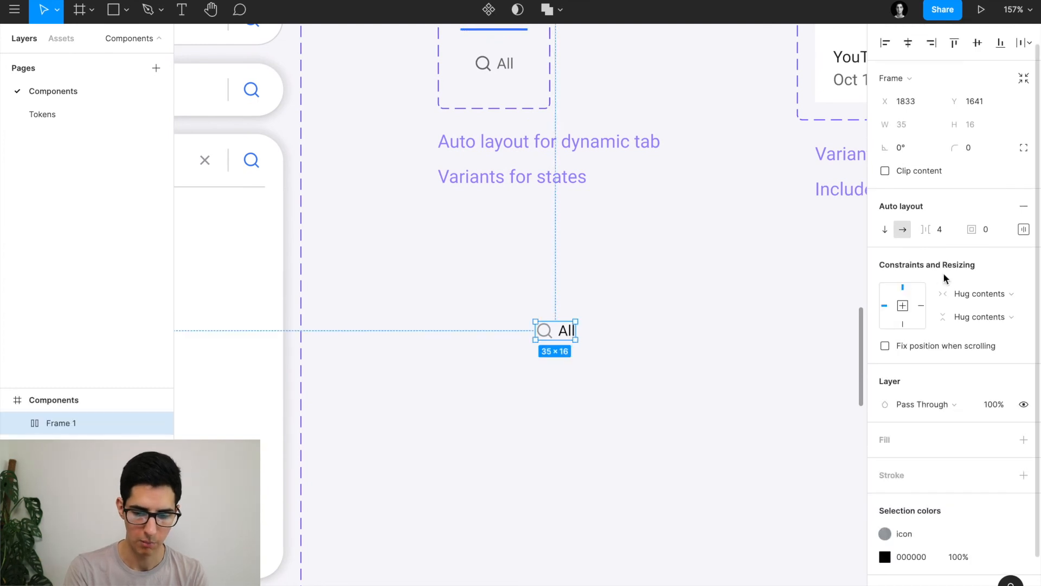
Give the icon-and-label frame left and right padding of 16.
click(1023, 228)
click(940, 293)
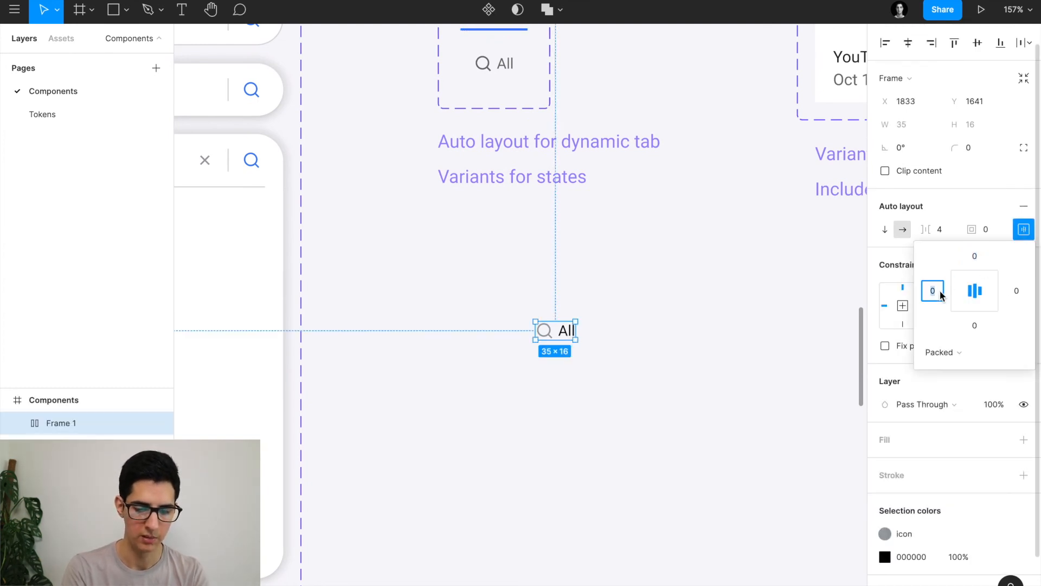
text(16)
click(1017, 291)
key(Return)
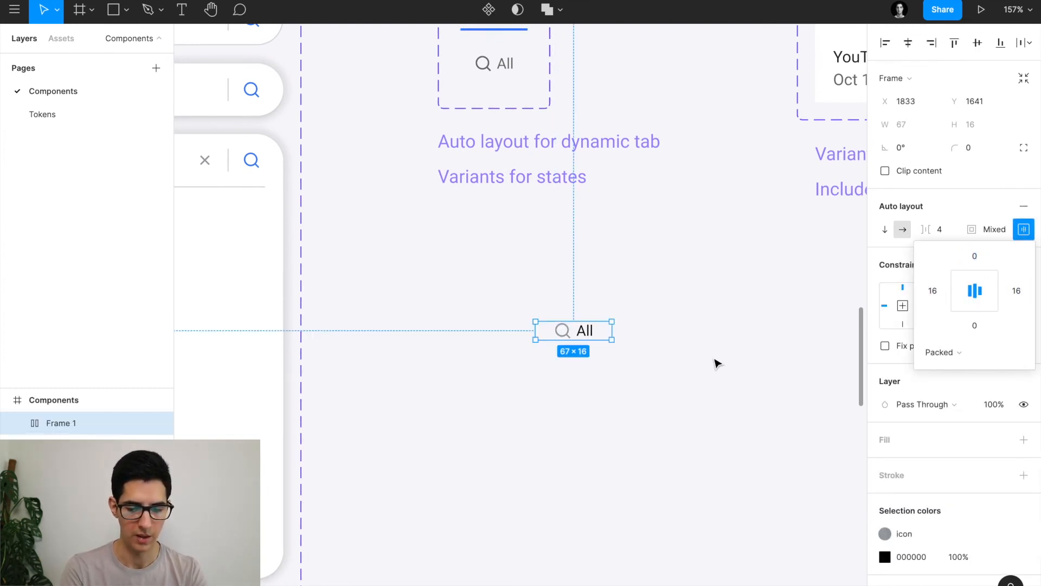
click(715, 359)
Change the label to the long test text 'Maps mwoengewoignew' to check the frame stretches.
scroll(714, 359, right, 1)
scroll(624, 347, up, 4)
scroll(625, 351, up, 2)
double_click(489, 302)
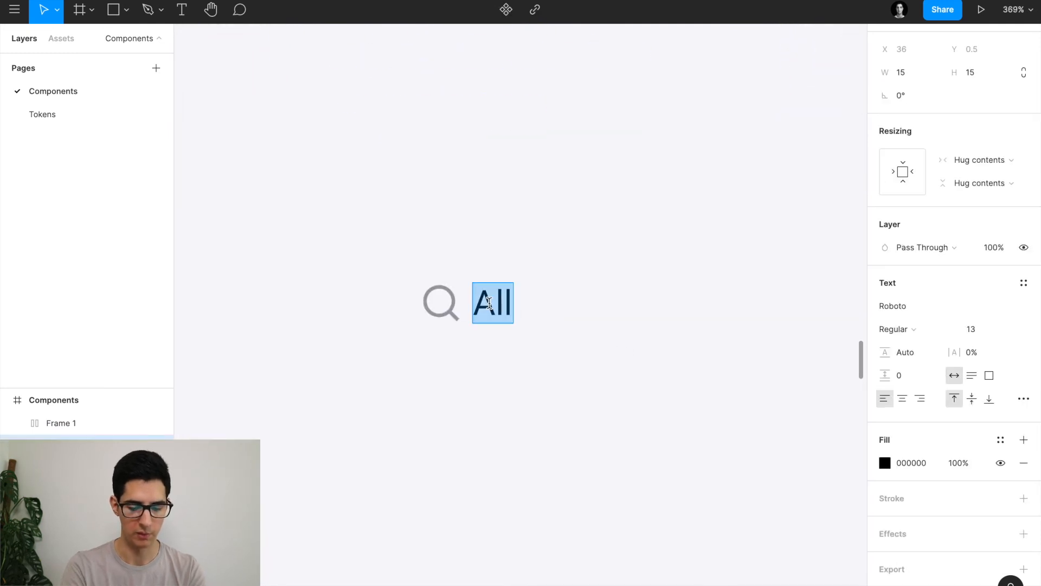
text(Maps m)
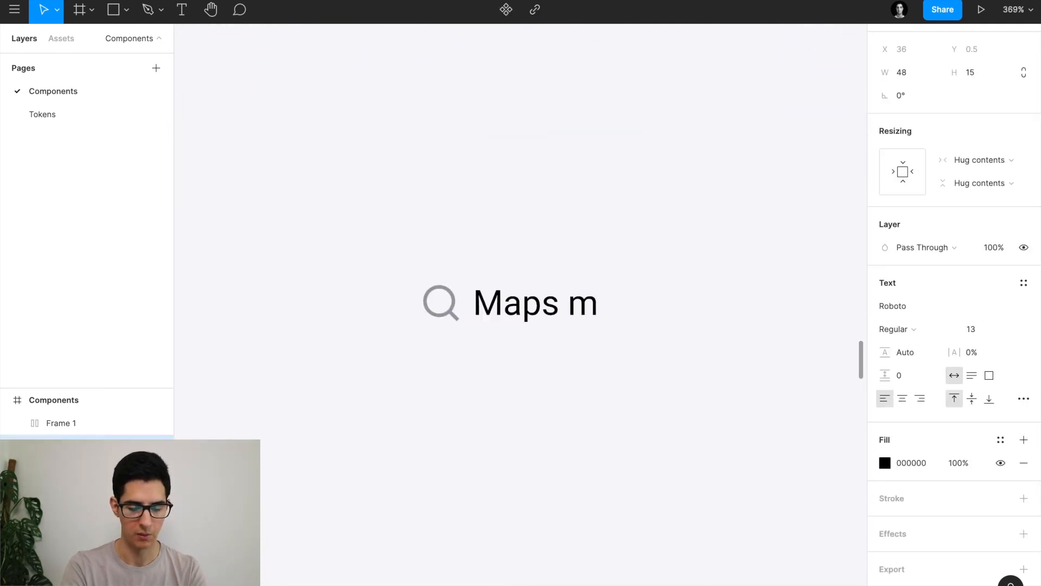
text(woengewoignew)
click(493, 246)
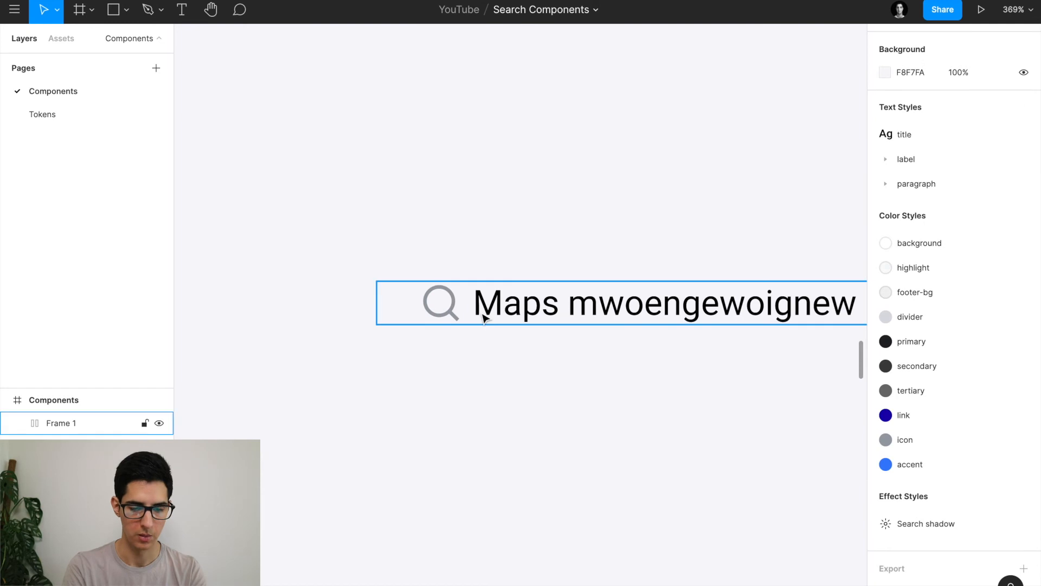
Trim the extra test characters so the label reads 'Maps'.
click(483, 311)
scroll(483, 313, down, 3)
scroll(483, 316, right, 2)
scroll(466, 309, up, 2)
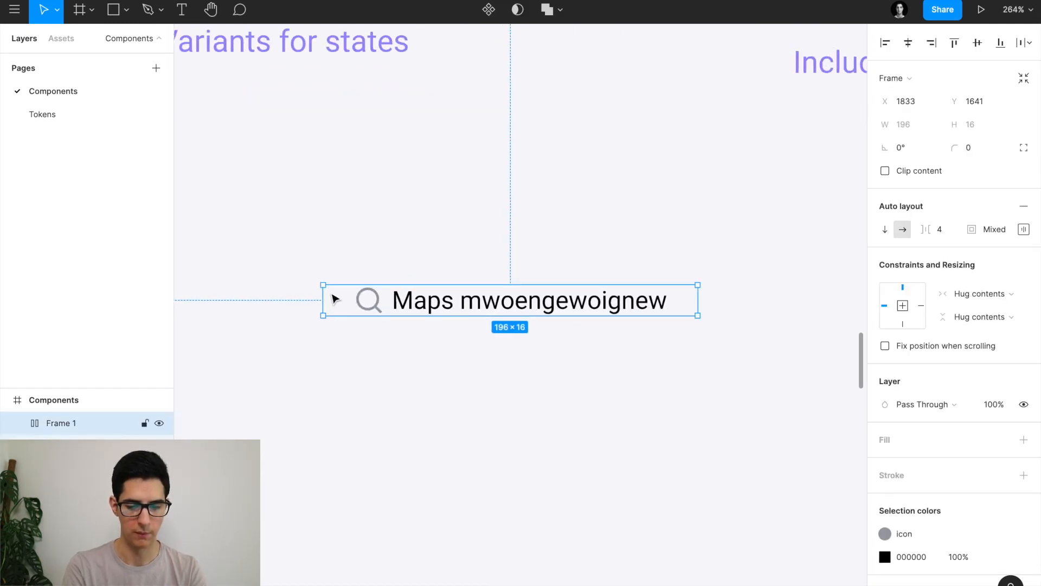
key(Escape)
double_click(662, 299)
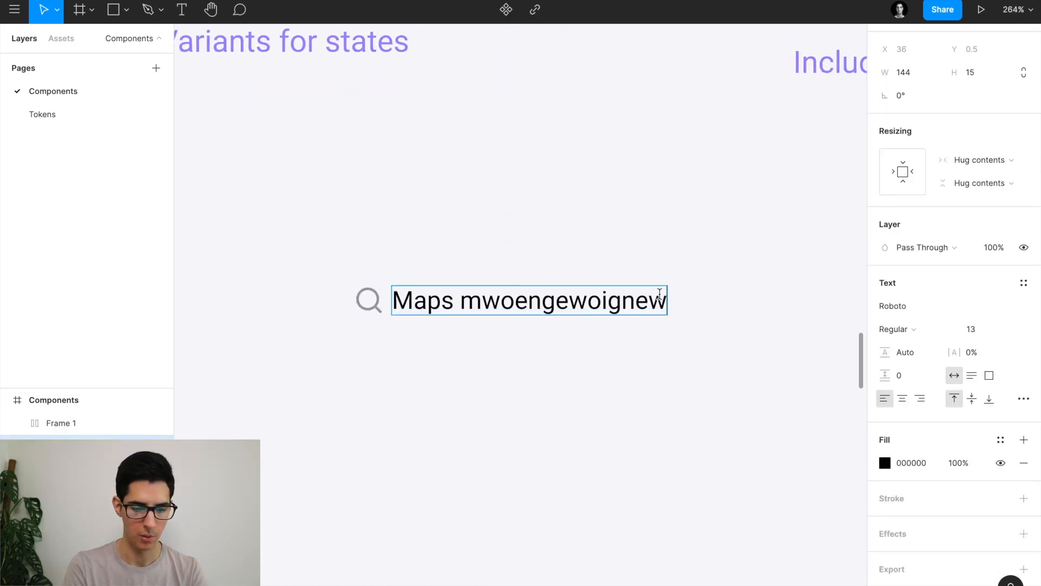
key(alt+BackSpace)
key(BackSpace)
click(662, 300)
scroll(662, 301, down, 3)
scroll(606, 310, up, 2)
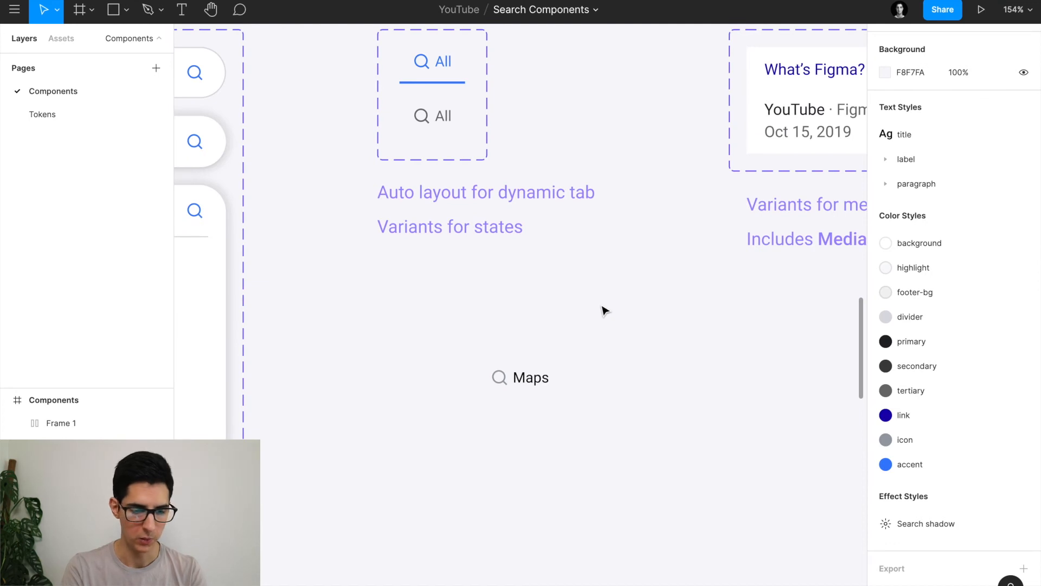
Paste the All tab's blue 59×2 underline beneath Maps and select it with the Maps frame.
scroll(409, 60, up, 5)
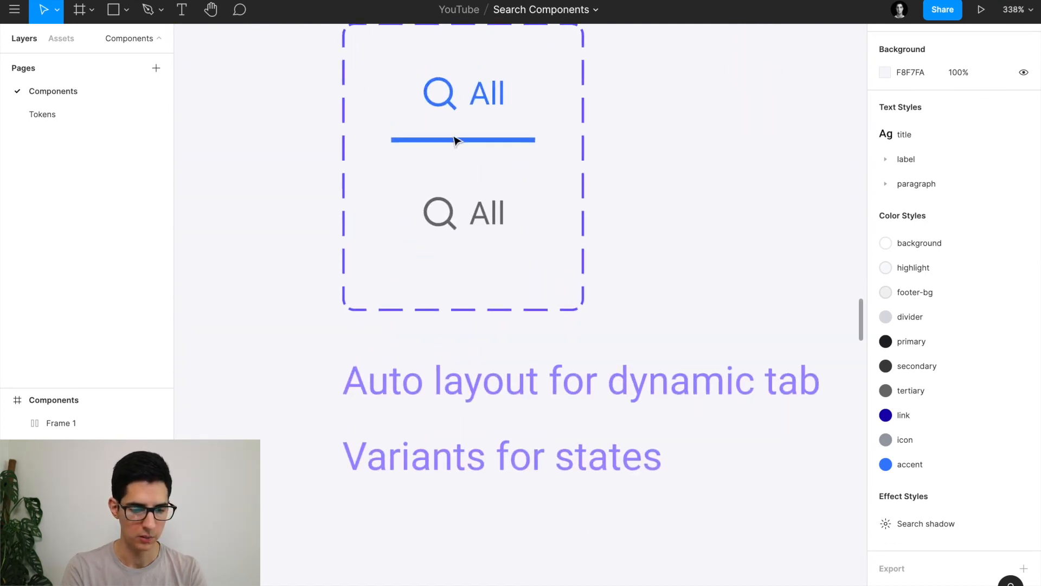
click(455, 141)
scroll(457, 146, down, 3)
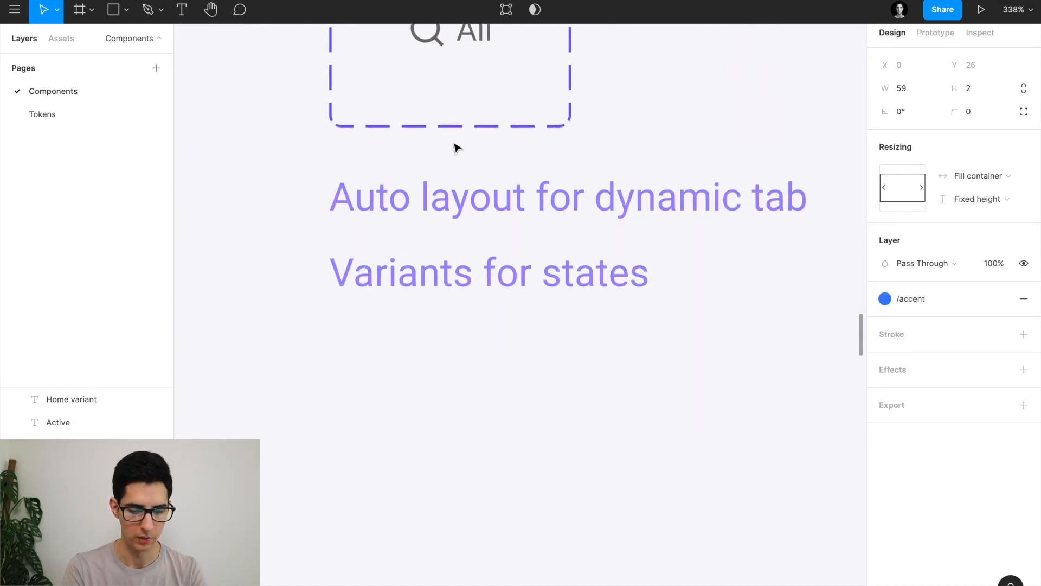
scroll(457, 147, down, 5)
click(677, 495)
key(super+v)
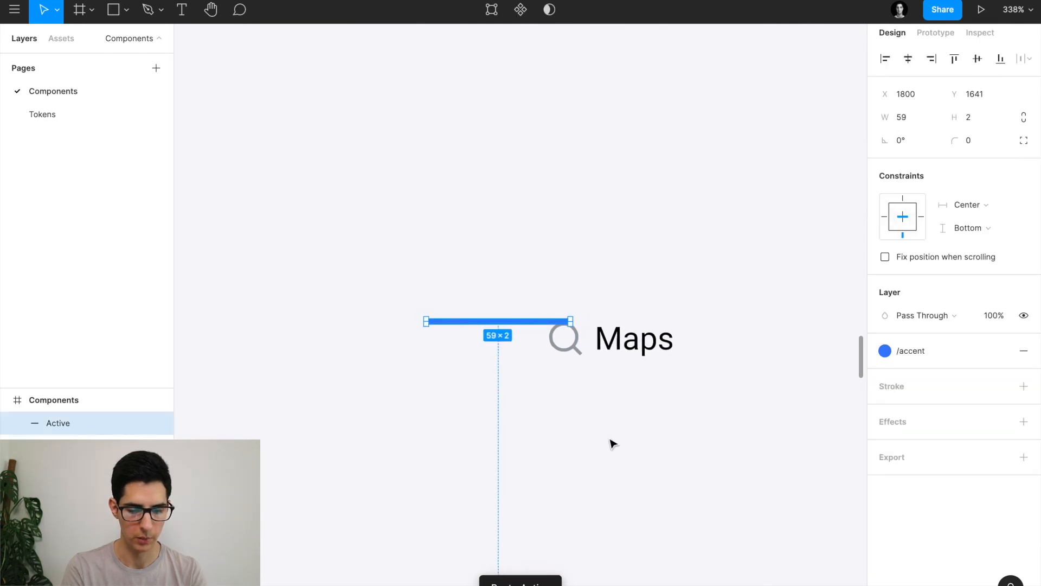
drag(500, 324, 622, 399)
key(Up)
key(Up)
scroll(624, 343, right, 2)
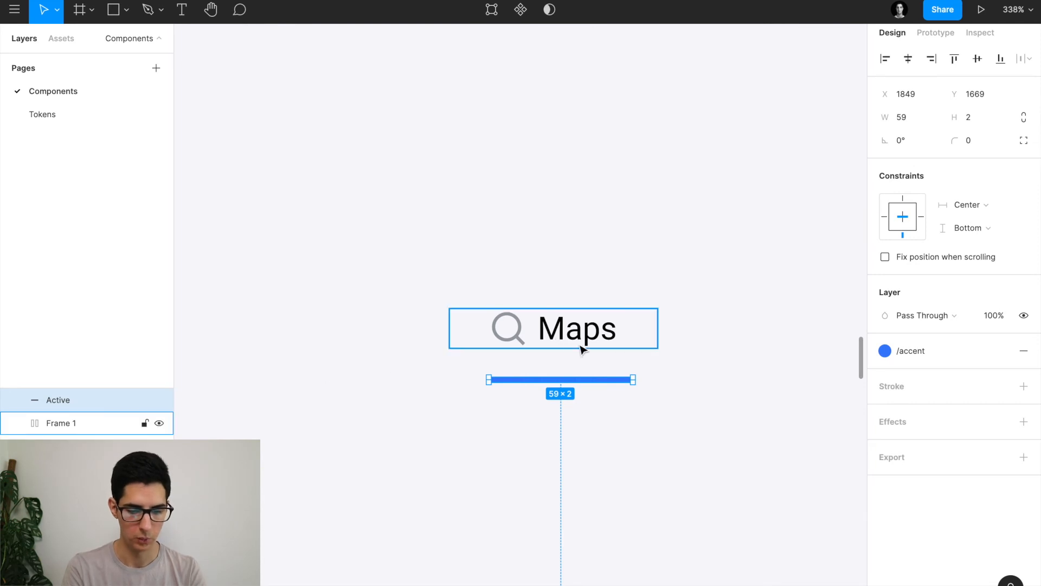
shift+click(572, 344)
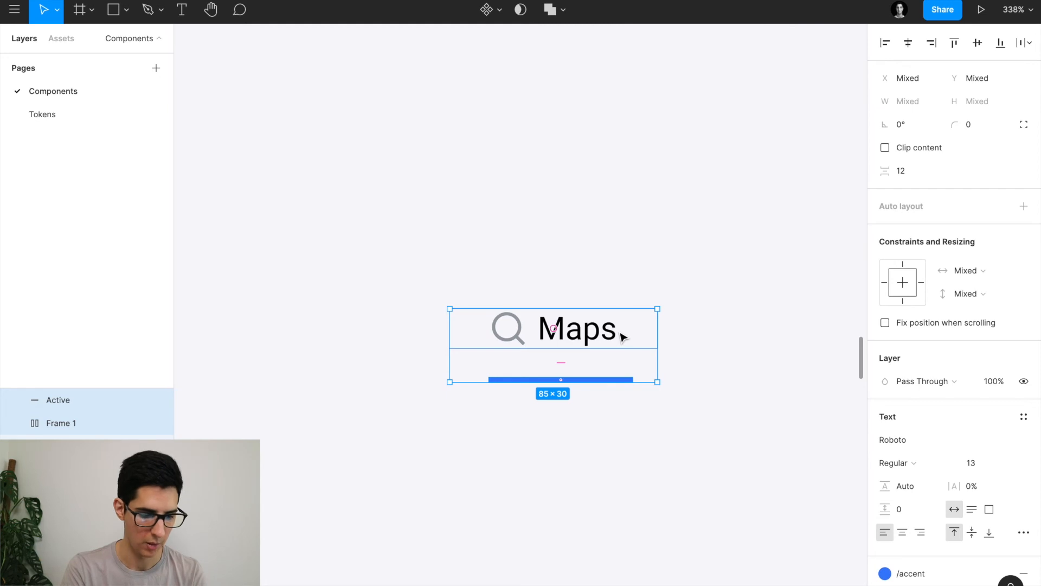
Stack the Maps label and underline in a vertical auto layout aligned top-centre.
key(shift+a)
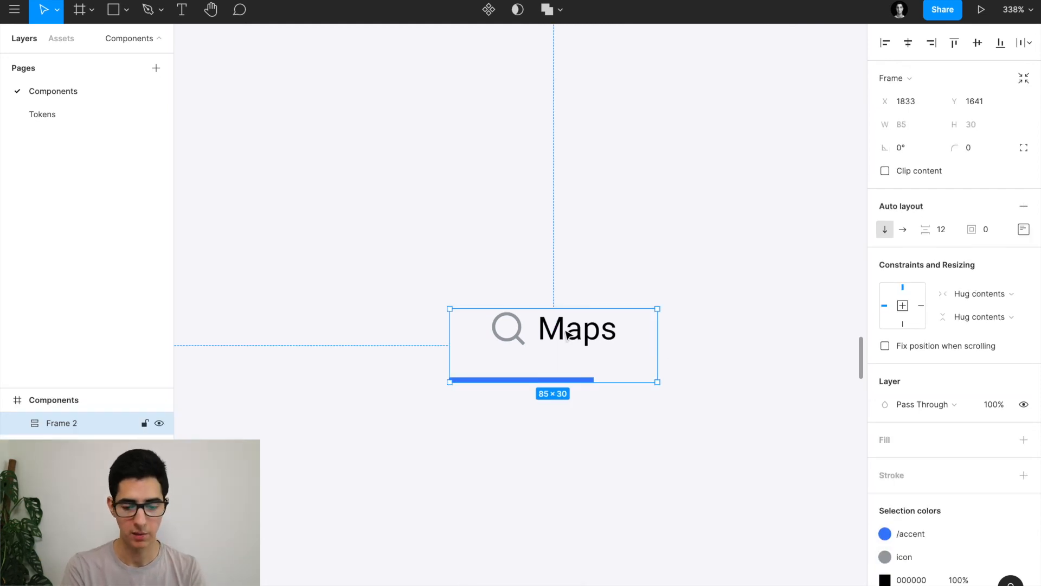
click(1024, 229)
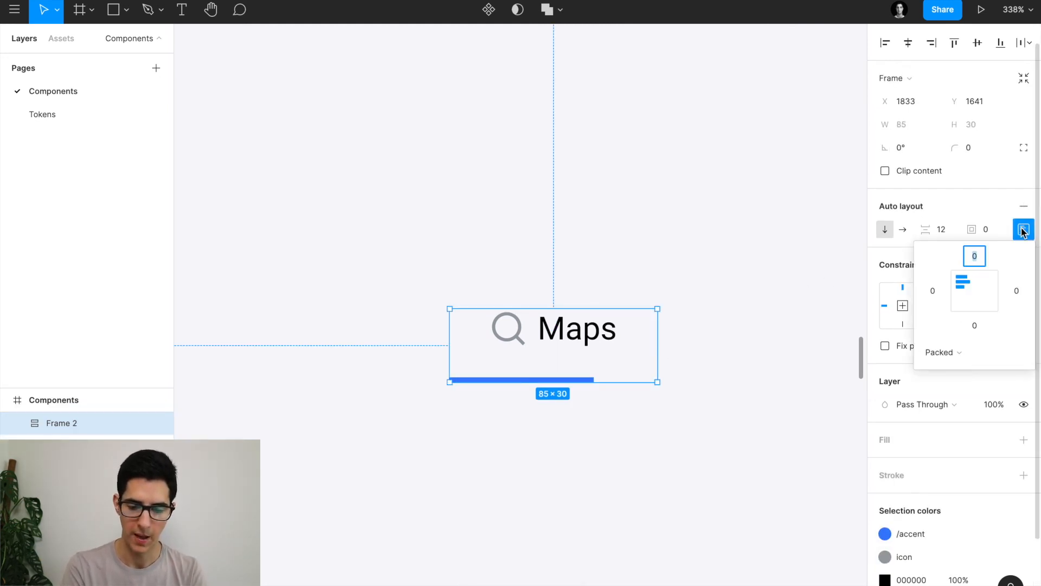
click(977, 286)
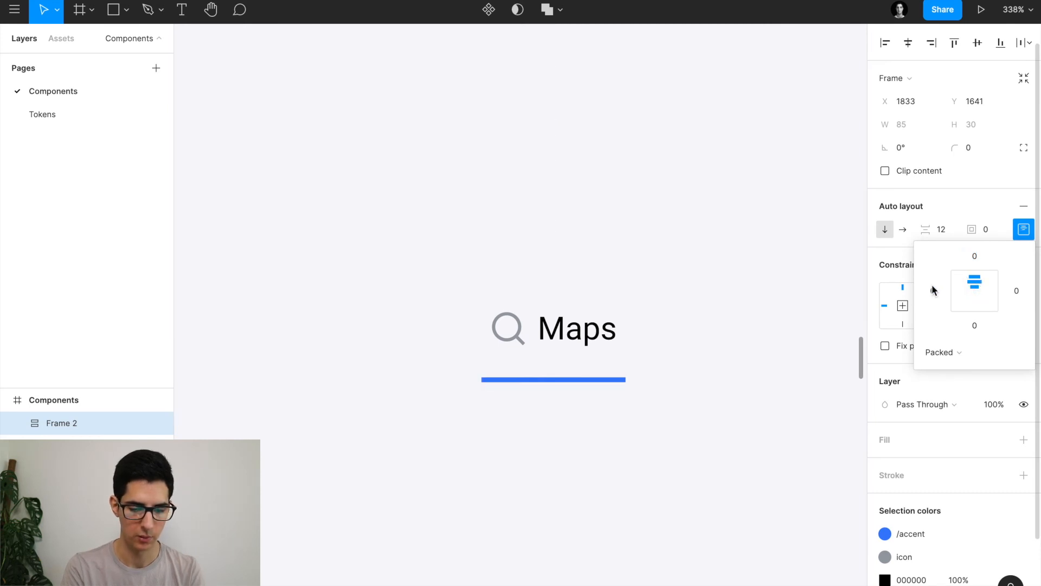
scroll(659, 303, right, 2)
scroll(658, 303, down, 1)
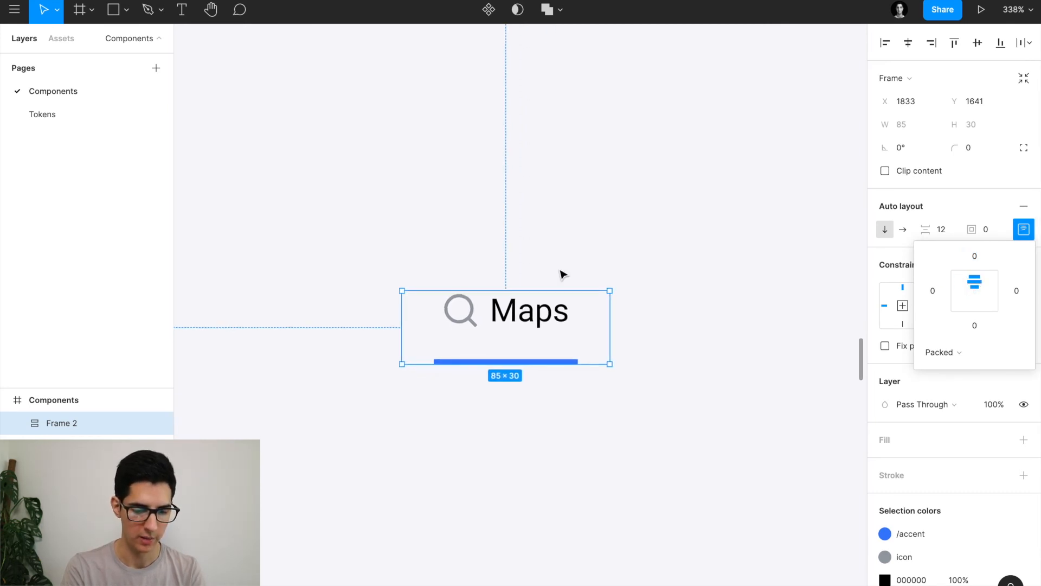
Set the underline's width to Fill container so it spans the tab.
click(522, 359)
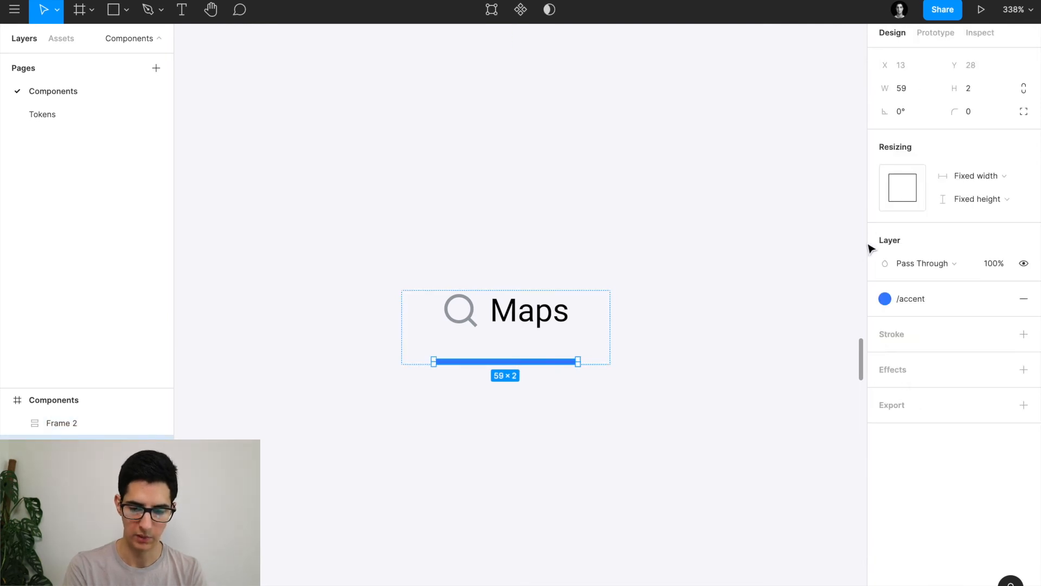
click(981, 177)
click(983, 191)
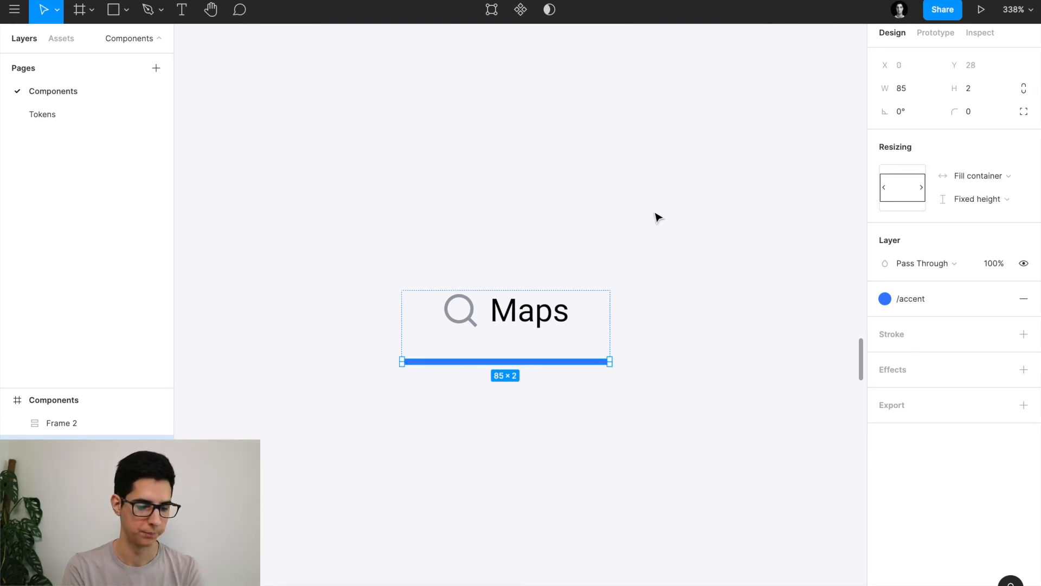
click(590, 225)
scroll(588, 223, down, 3)
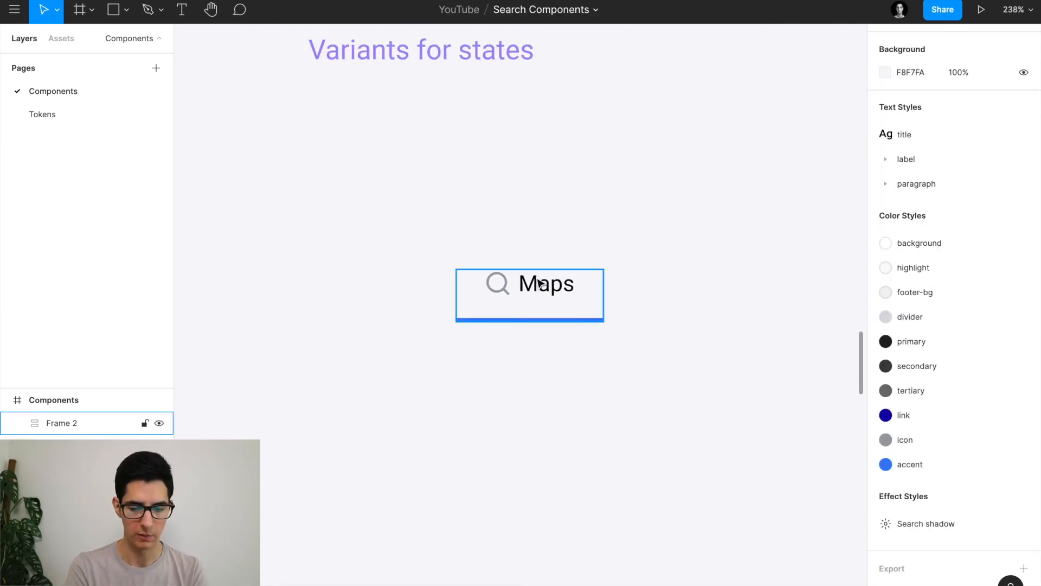
Rename the tab label from 'Maps' to 'The Mandalorian' and check the tab widens to 150 px.
click(562, 292)
double_click(541, 283)
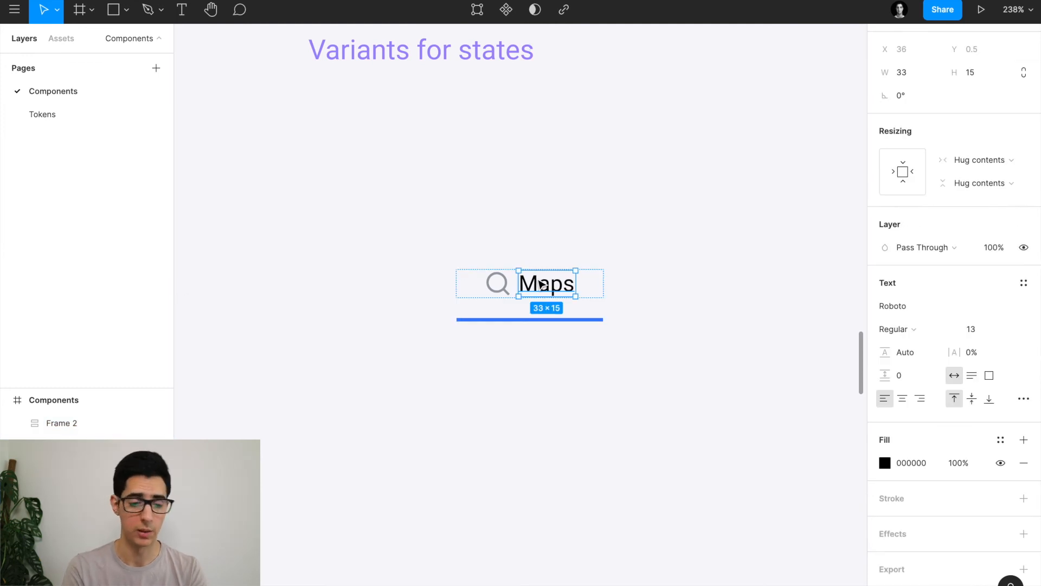
double_click(537, 278)
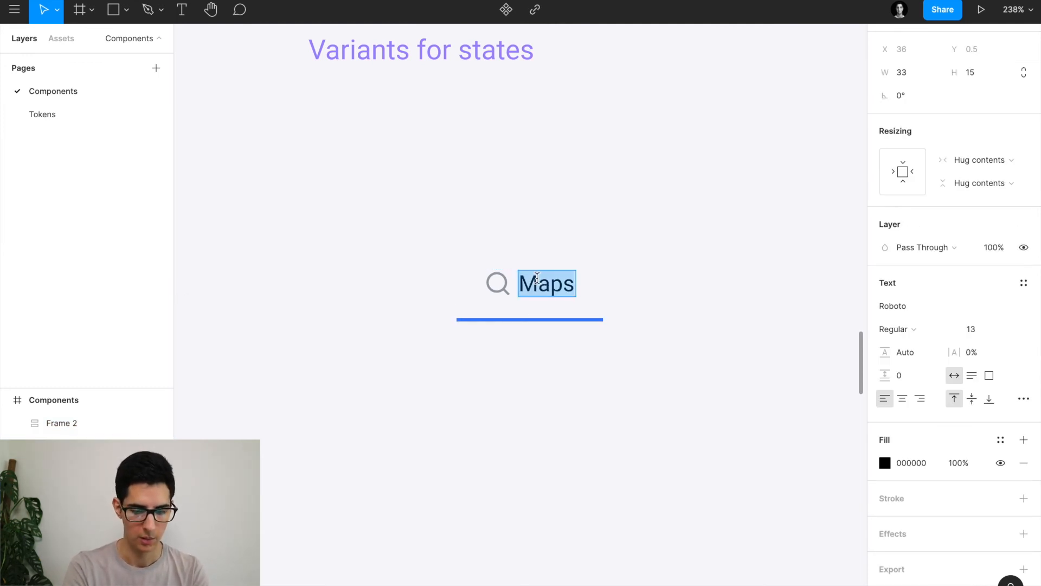
text(The Mandal)
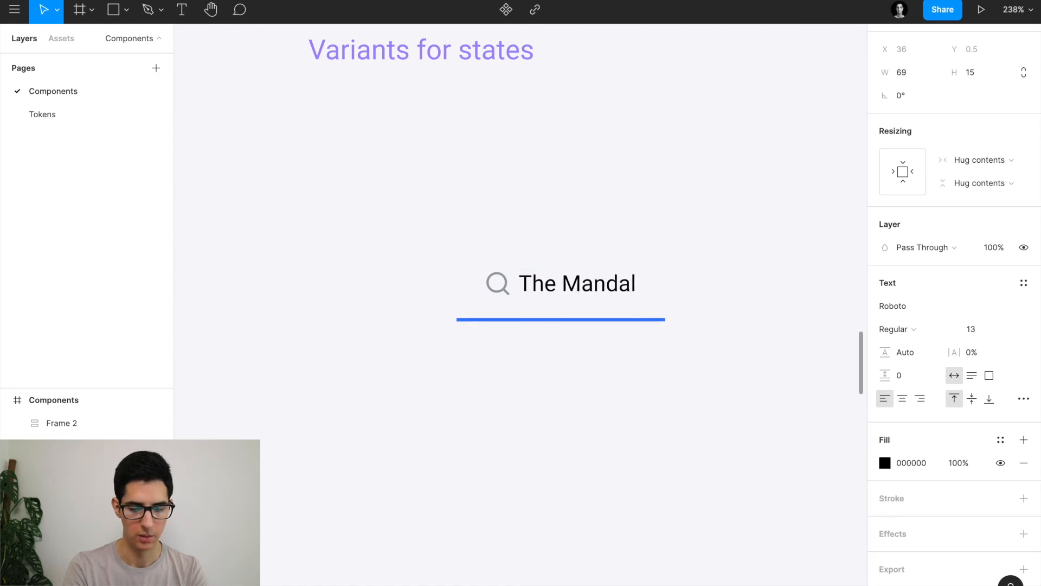
text(orian)
key(Escape)
scroll(509, 248, right, 2)
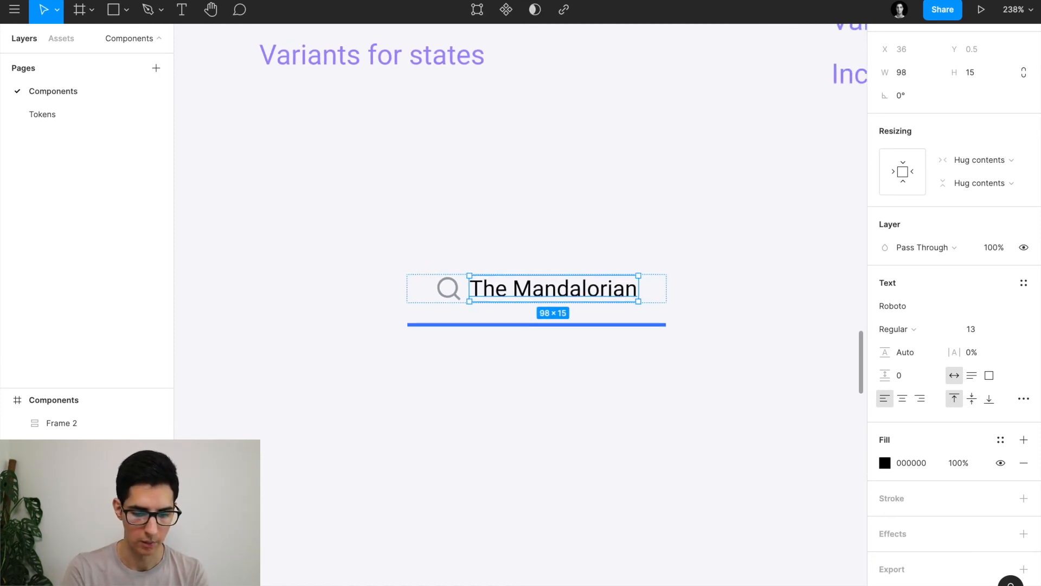
click(573, 243)
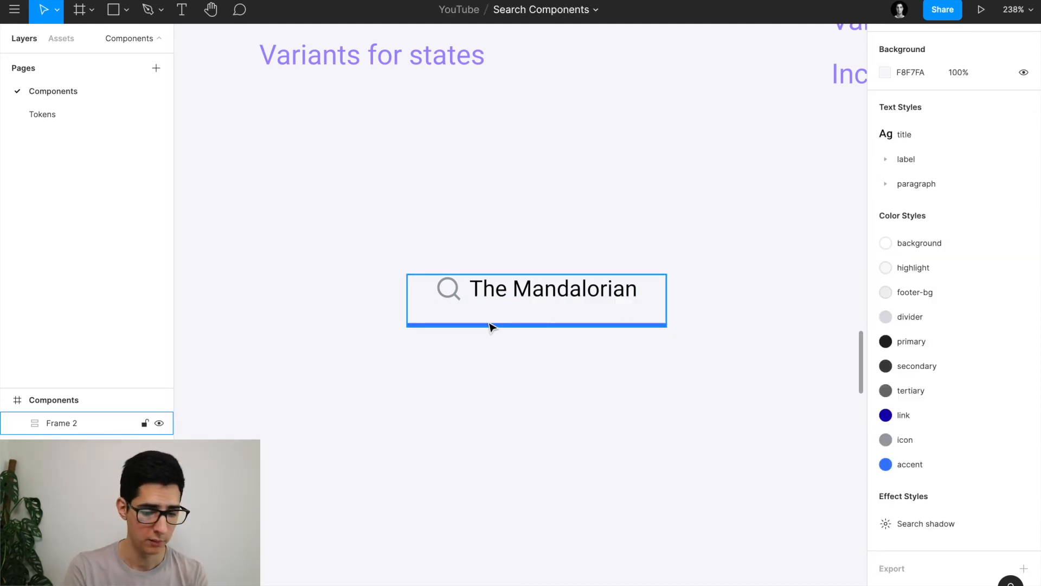
click(512, 295)
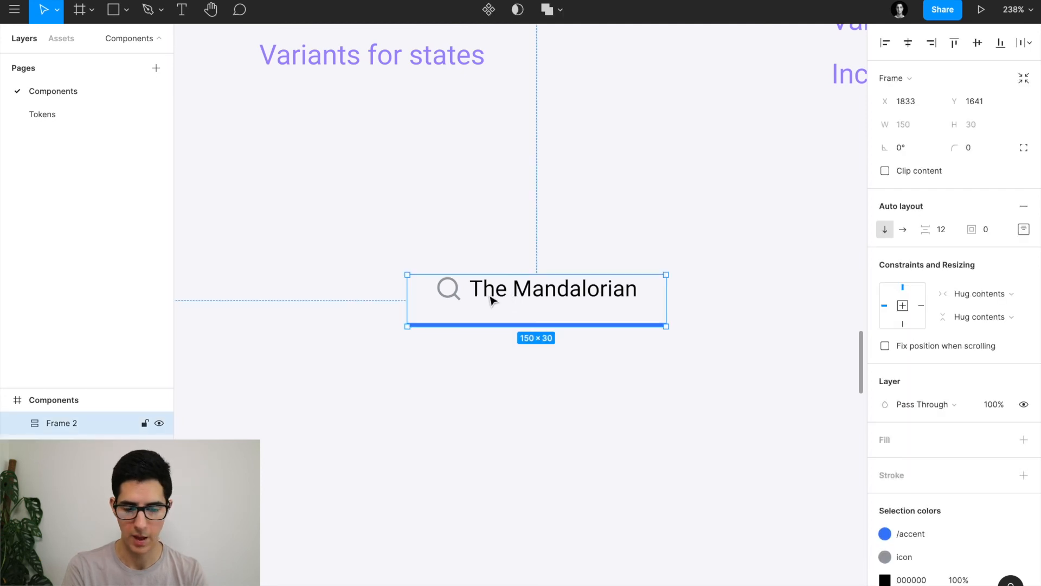
double_click(491, 299)
scroll(490, 297, up, 5)
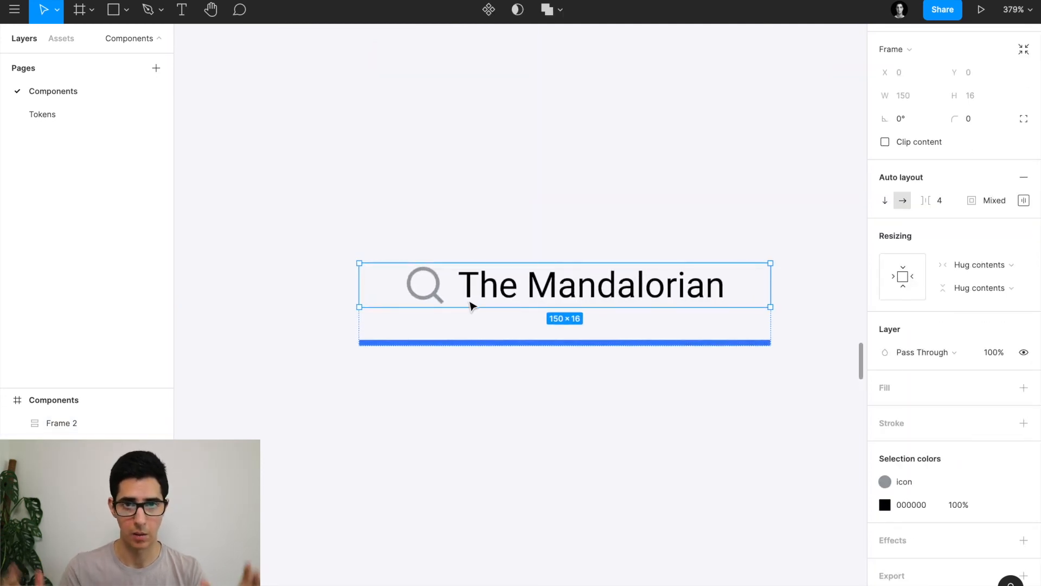
Delete The Mandalorian test tab.
scroll(472, 307, down, 5)
key(Delete)
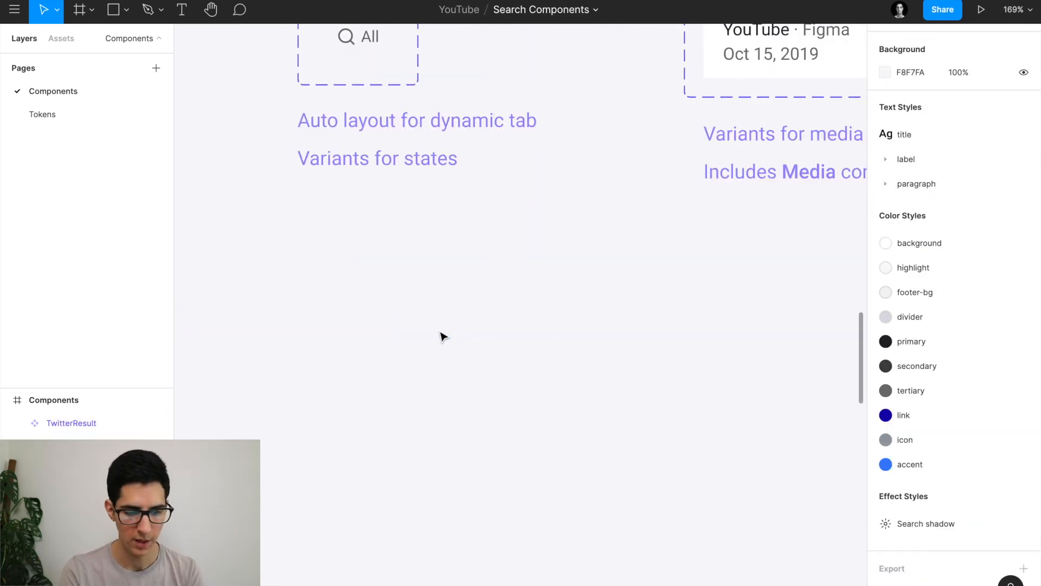
scroll(443, 336, up, 5)
scroll(443, 336, left, 5)
scroll(450, 290, up, 5)
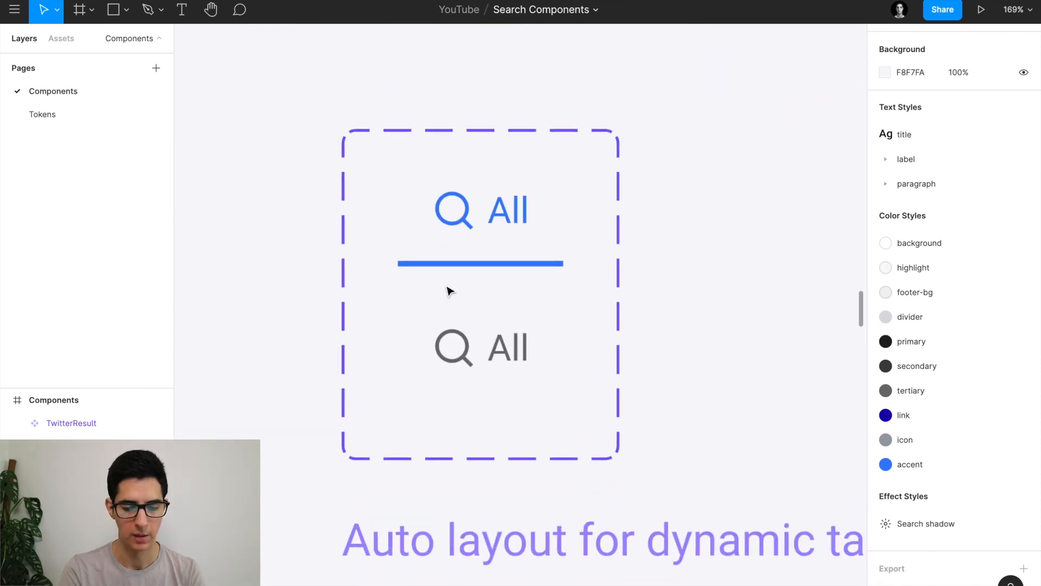
click(495, 339)
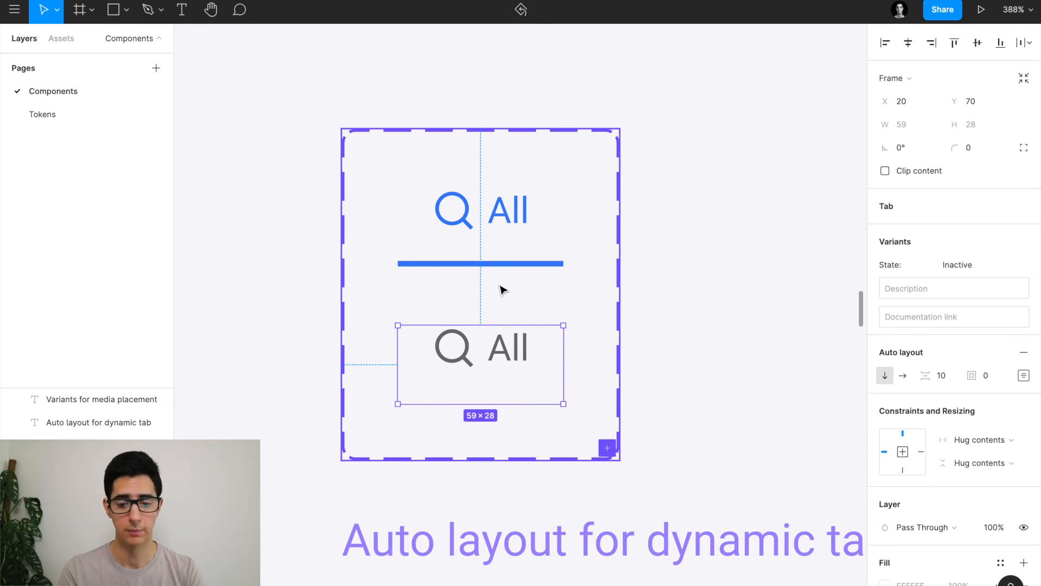
Rename the Tab component's State property to Active, with values True and False.
click(593, 294)
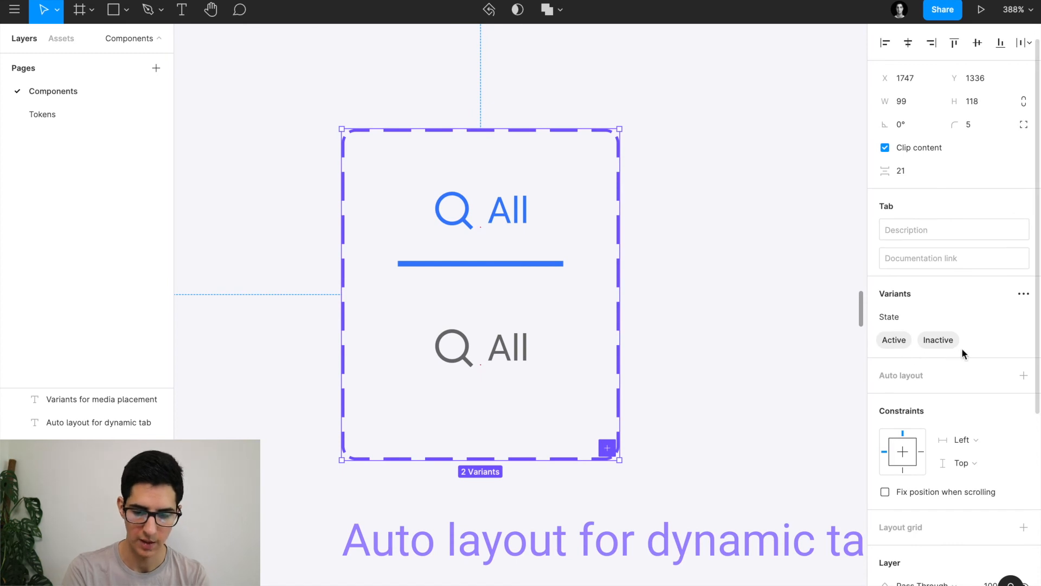
double_click(889, 315)
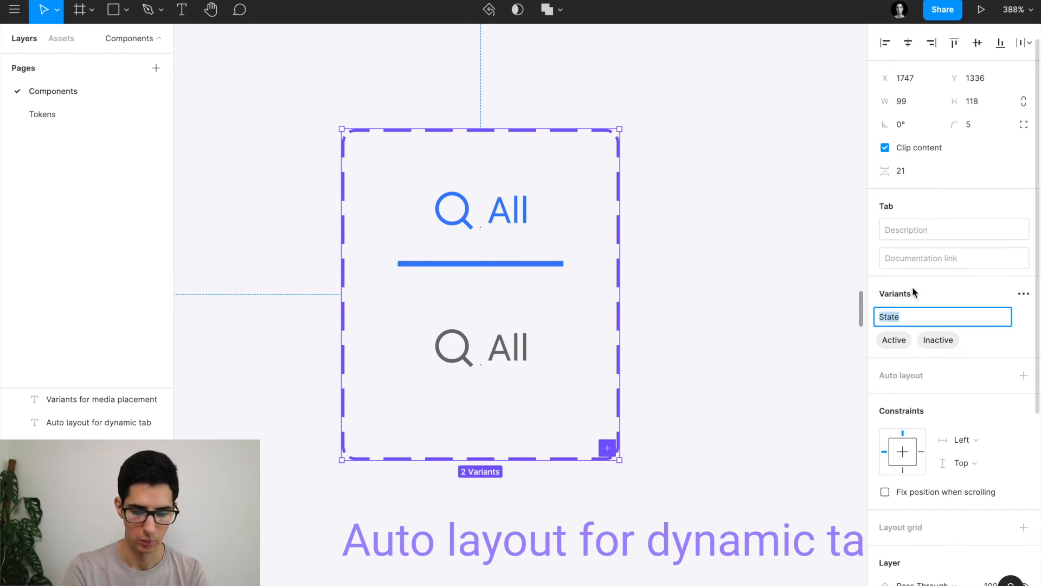
double_click(893, 340)
text(T)
double_click(940, 340)
text(False)
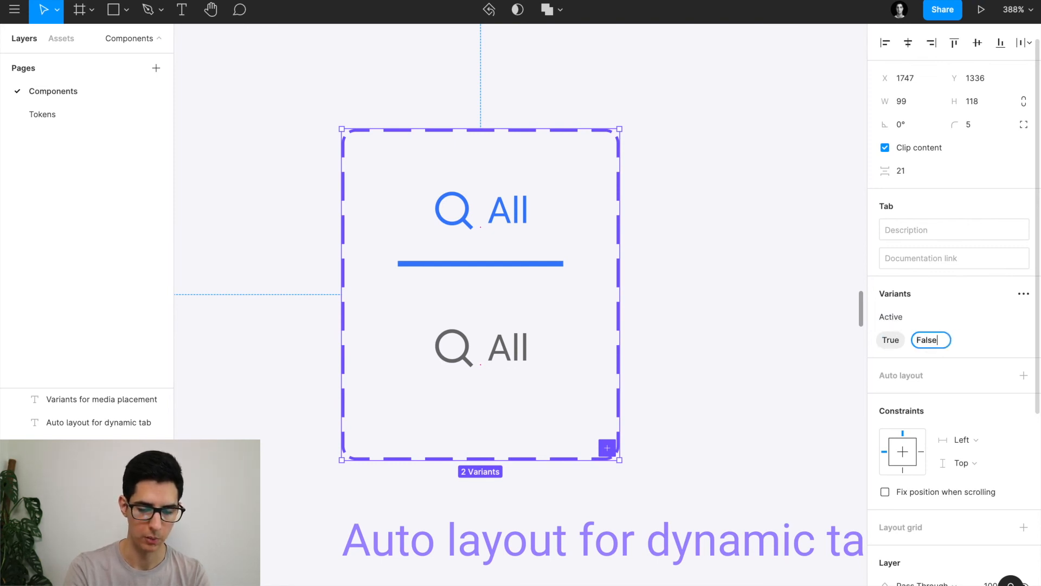
key(Return)
scroll(703, 263, down, 3)
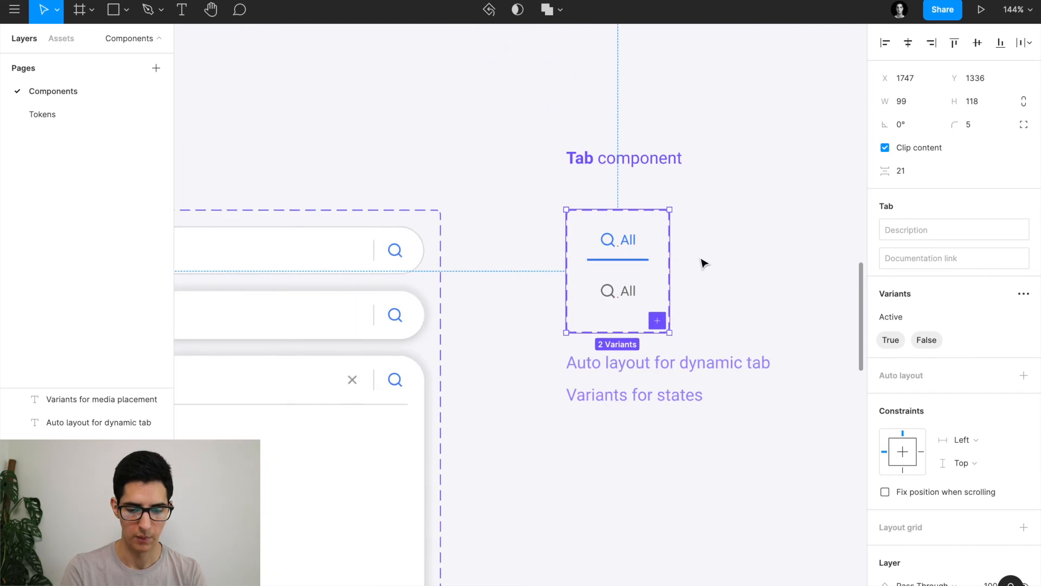
Place a copy of the Active=True tab below and toggle the copy's Active state.
click(635, 245)
drag(645, 401, 653, 486)
scroll(654, 488, up, 5)
click(956, 228)
click(955, 228)
click(955, 228)
click(955, 228)
click(955, 228)
click(955, 227)
click(955, 227)
click(955, 229)
click(955, 228)
click(955, 228)
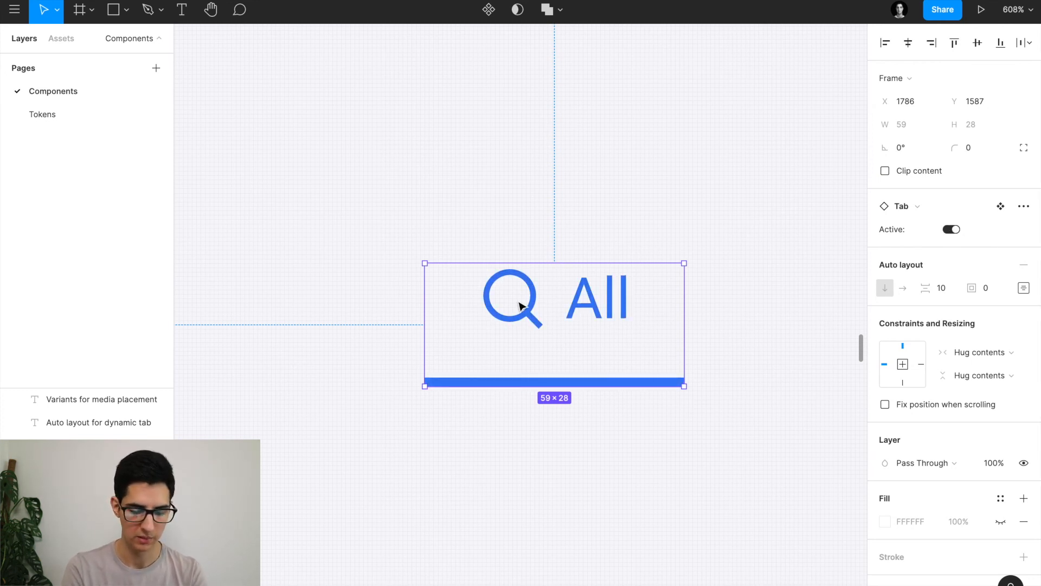
scroll(519, 305, down, 5)
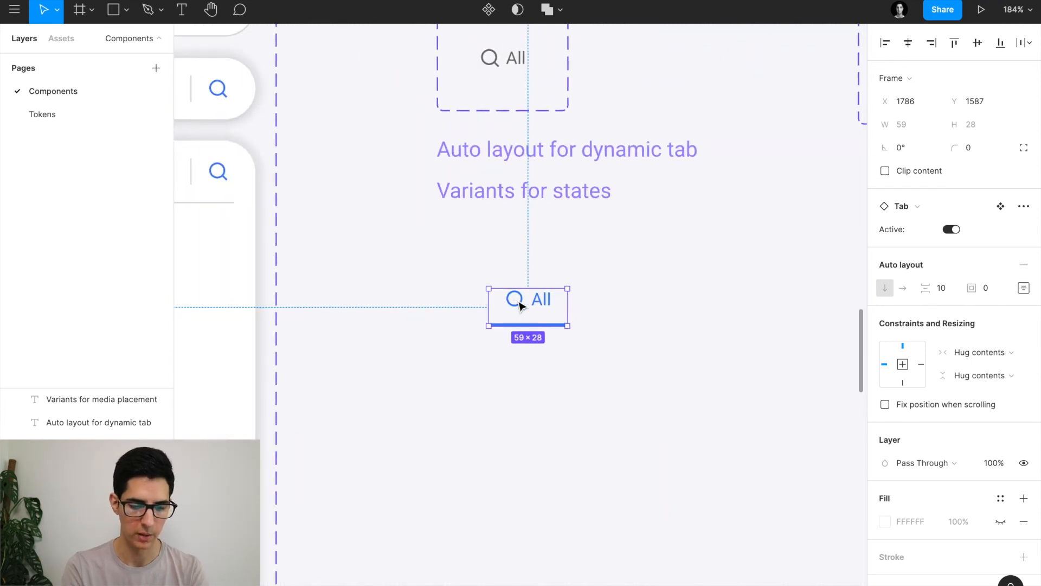
scroll(519, 305, up, 5)
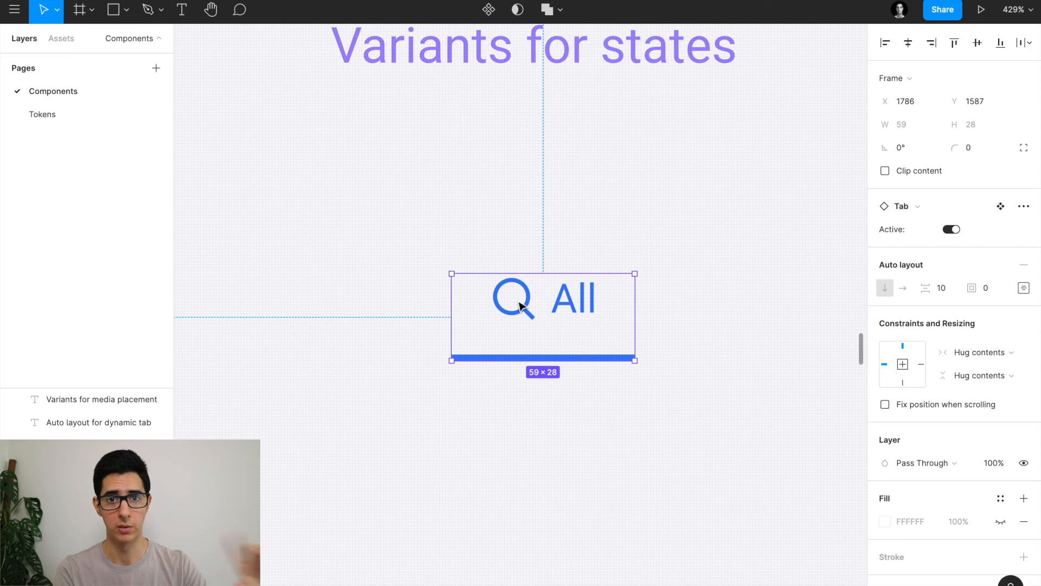
Swap the copy's search icon for the image-line icon and relabel the tab 'Images'.
double_click(508, 312)
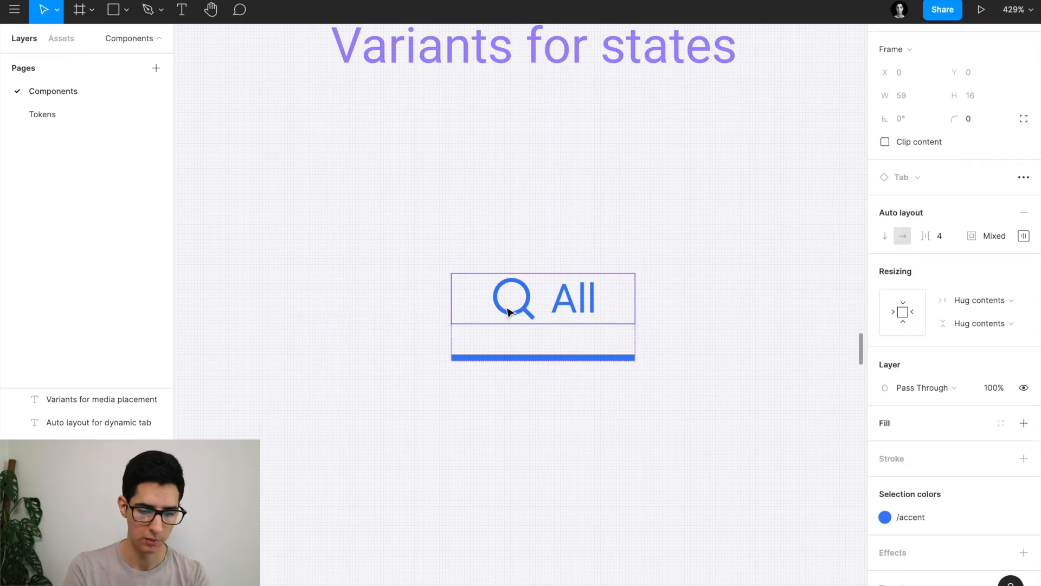
double_click(509, 312)
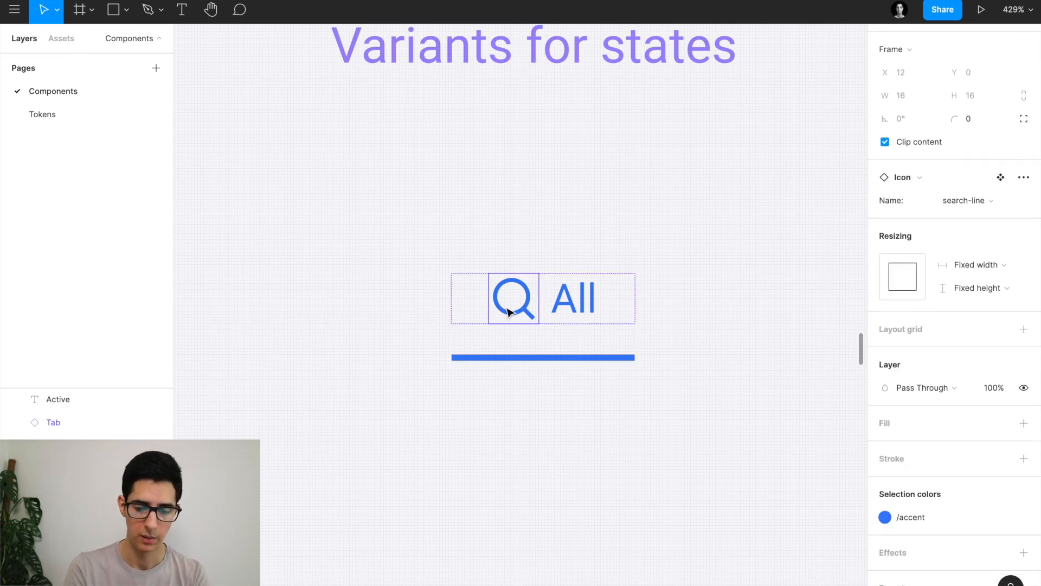
click(965, 200)
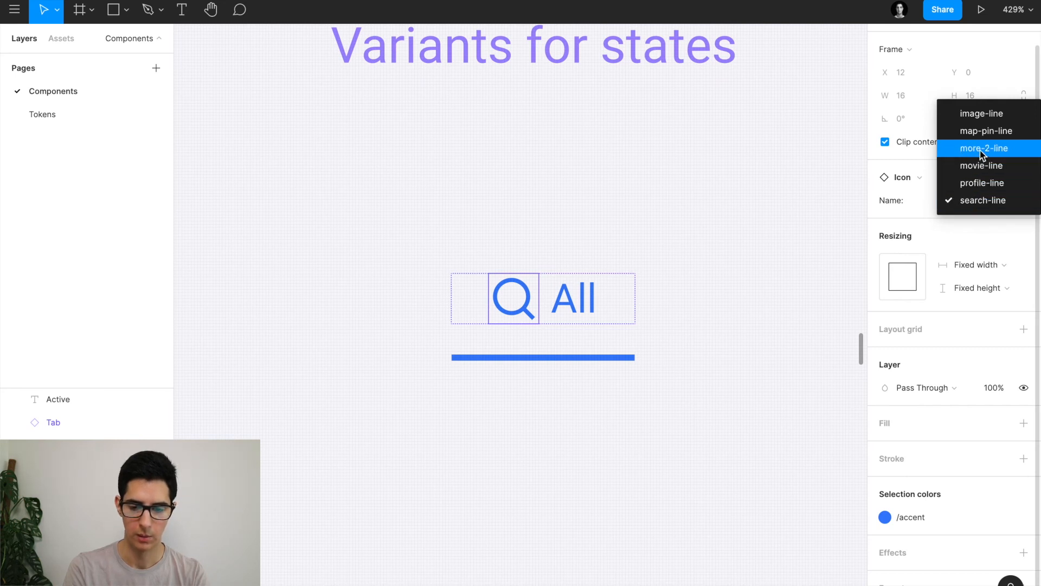
click(979, 116)
double_click(575, 299)
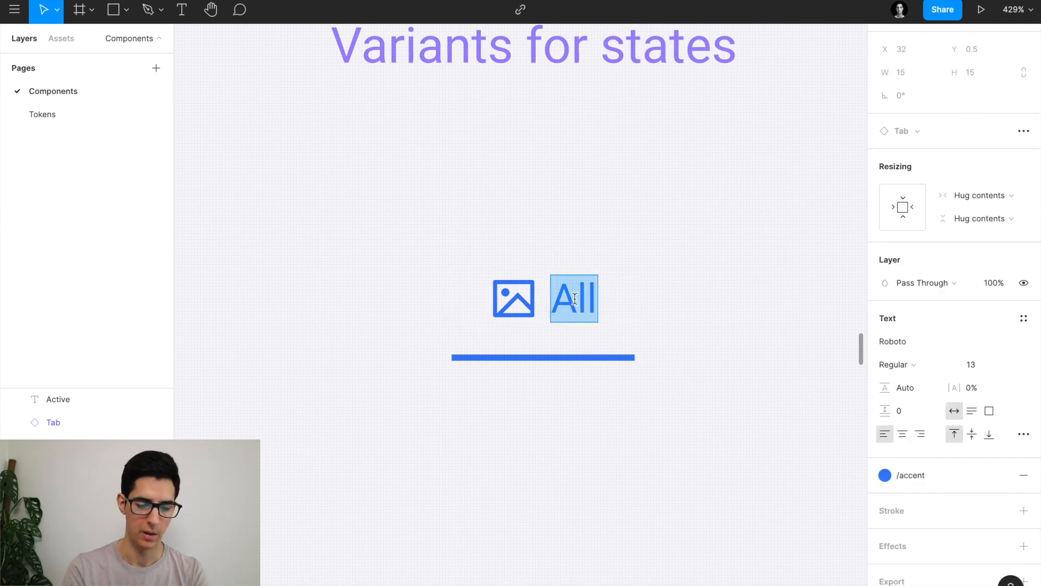
text(Images)
click(579, 227)
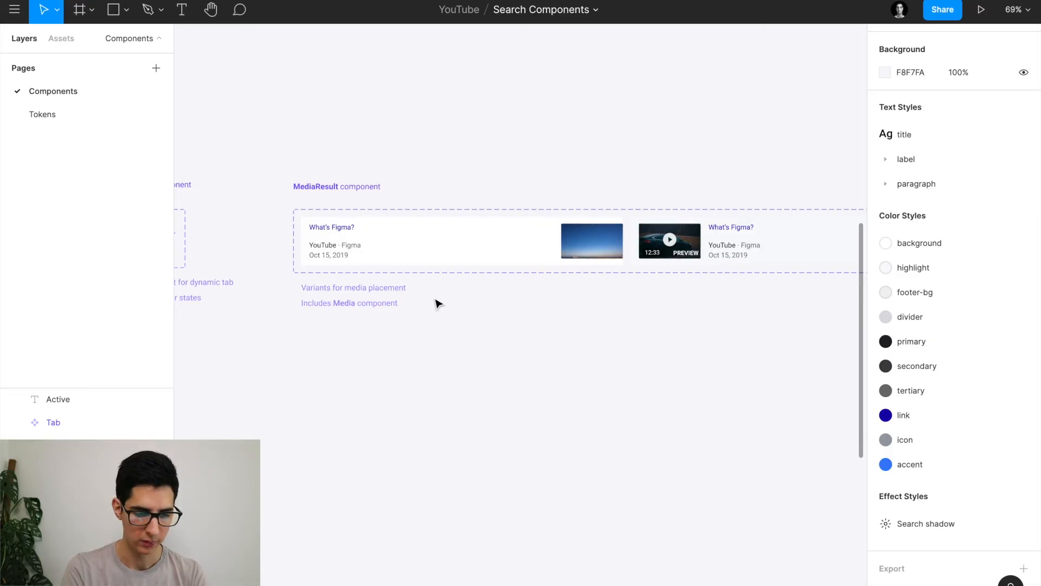
Zoom over the MediaResult component set, select it, then switch to Safari.
scroll(320, 200, up, 5)
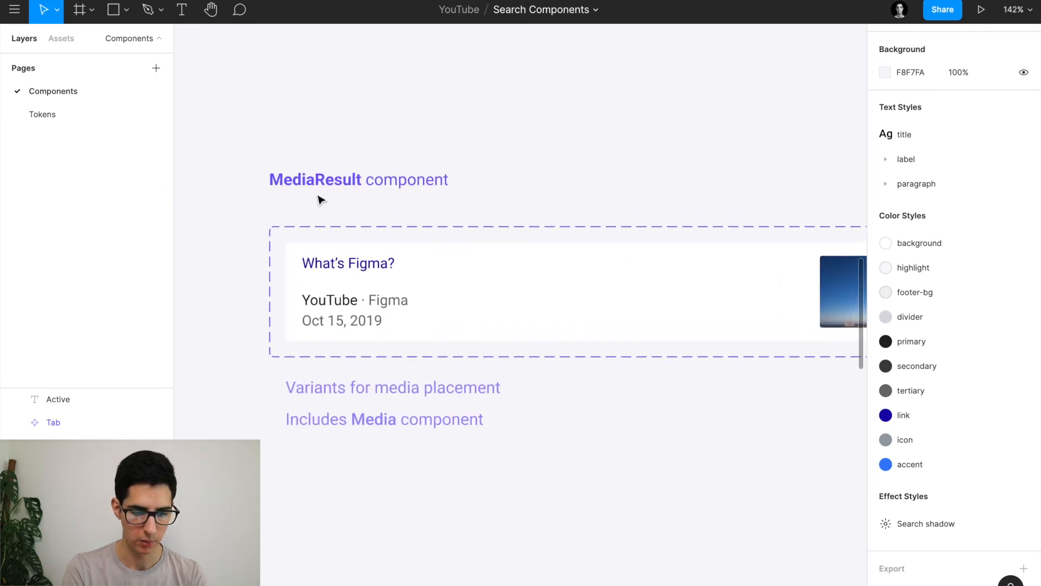
scroll(320, 200, down, 3)
scroll(277, 170, up, 3)
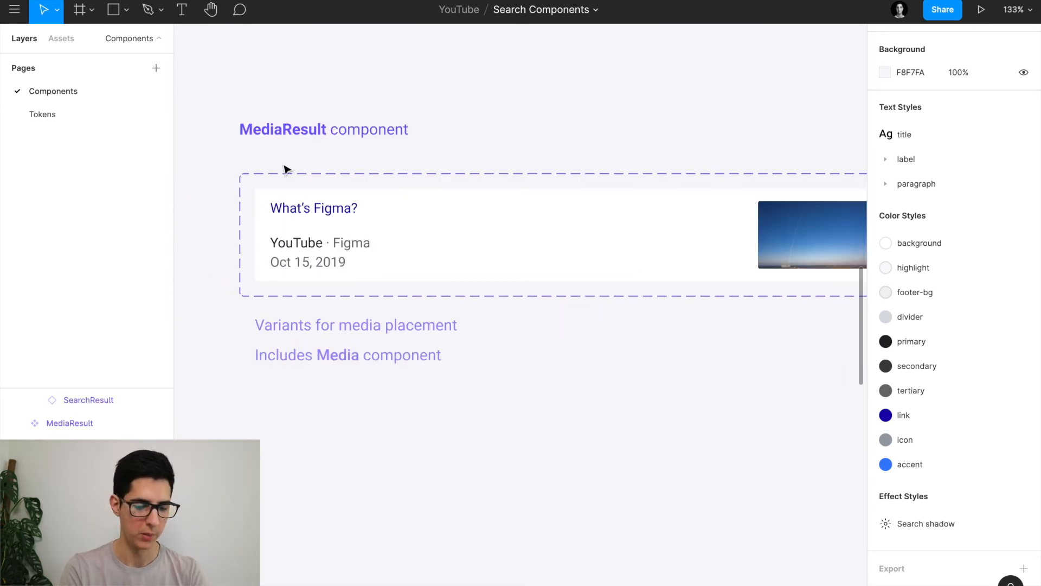
scroll(349, 191, down, 4)
click(514, 196)
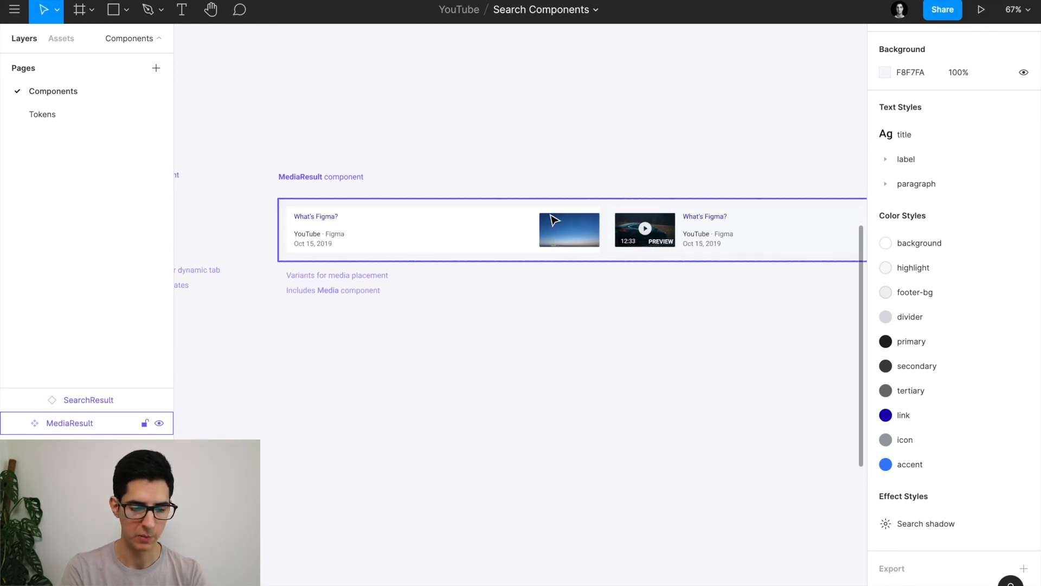
scroll(554, 220, up, 3)
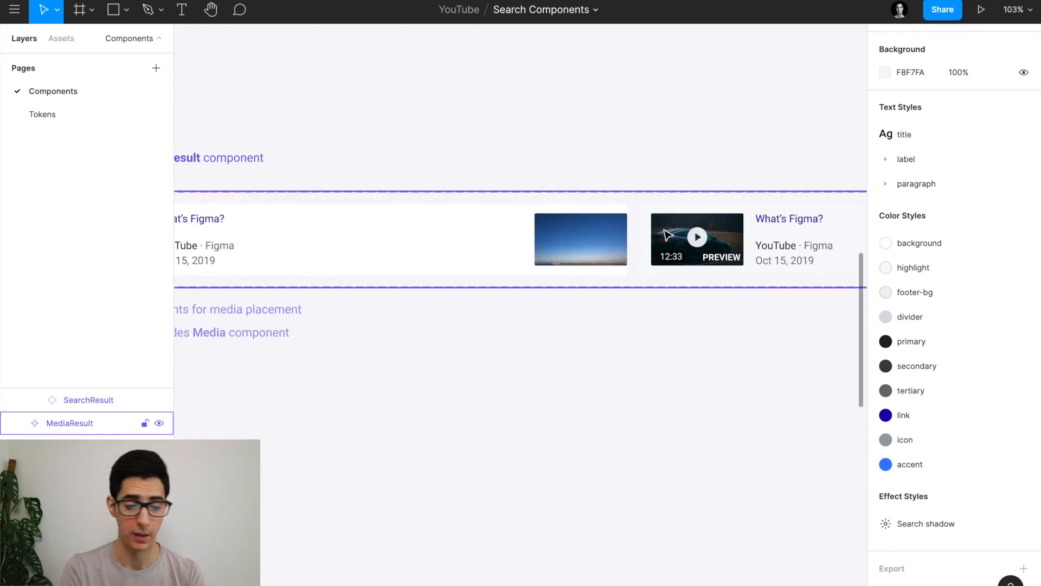
key(super+Tab)
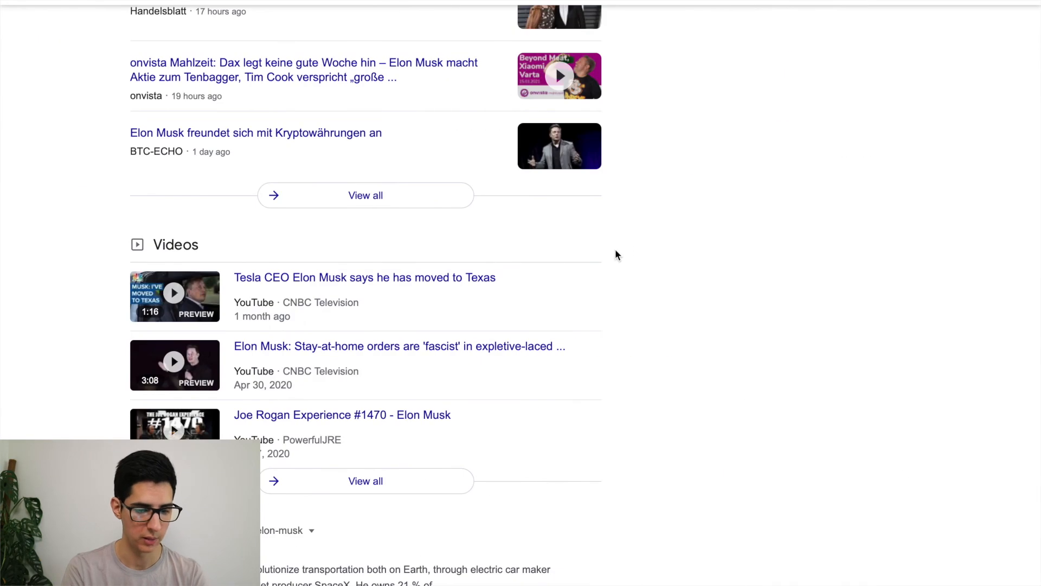
Scroll the Google results through Top stories and Videos, then return to Figma.
scroll(615, 253, up, 5)
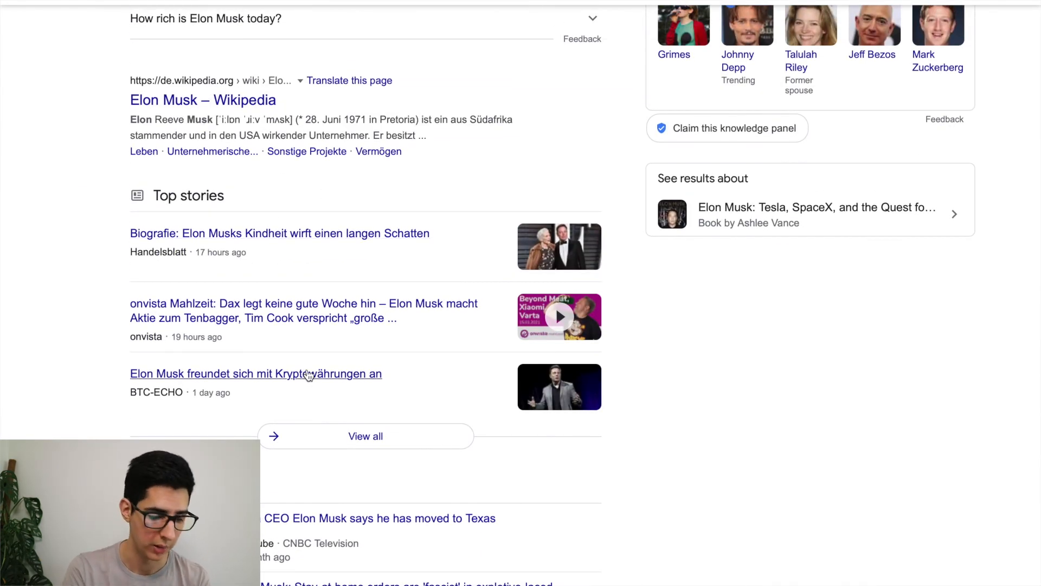
scroll(308, 375, down, 2)
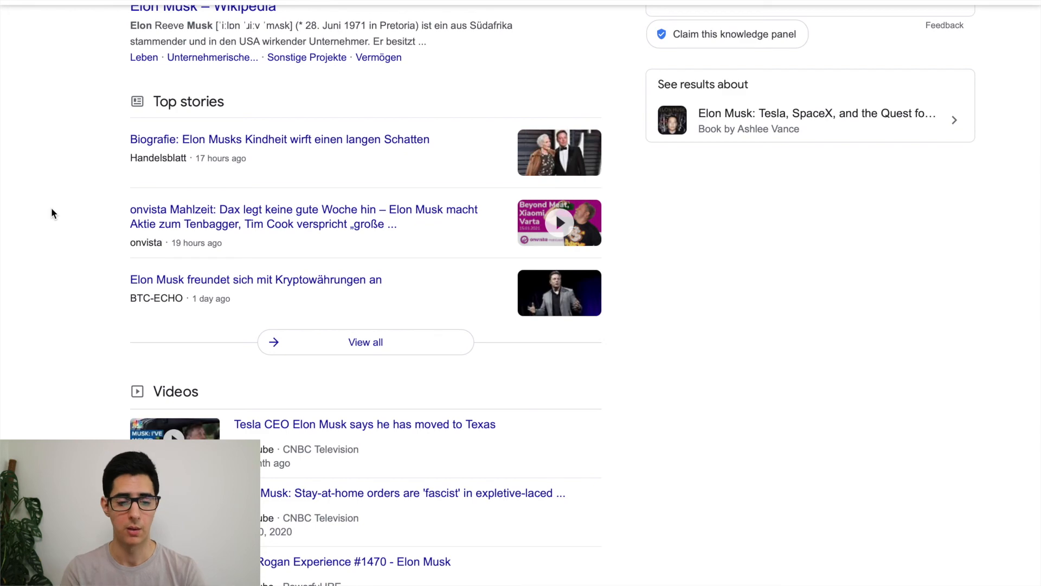
key(super+Tab)
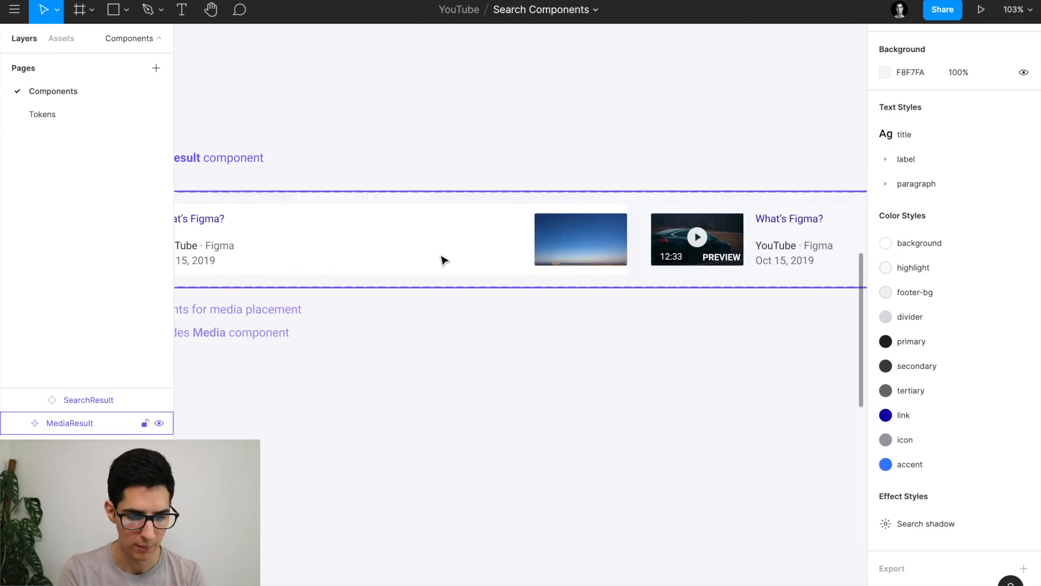
Inspect the Right variant's text frame and measure spacing around the What's Figma? title.
scroll(459, 262, down, 5)
scroll(364, 225, up, 5)
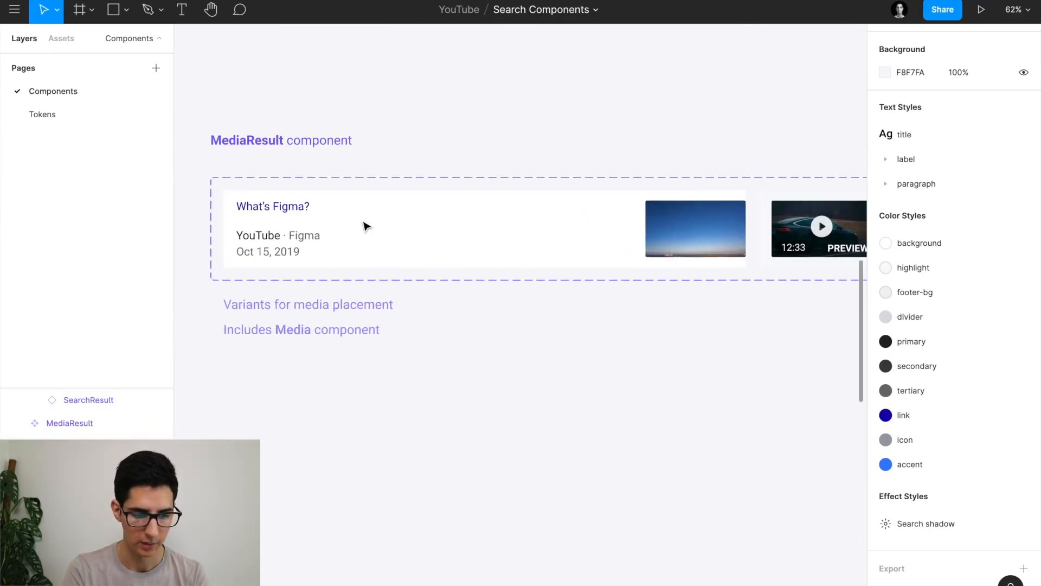
click(298, 228)
click(298, 228)
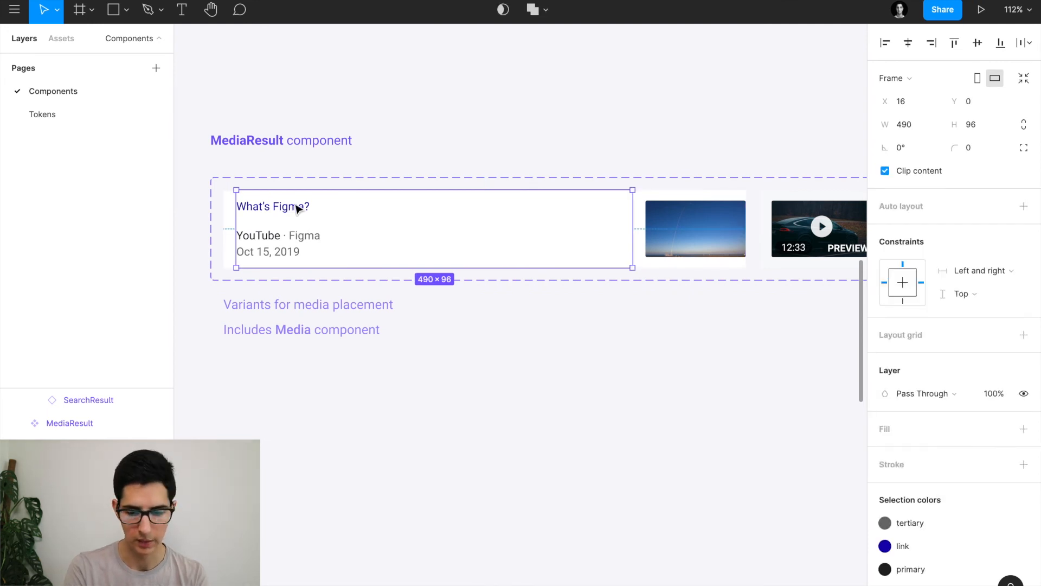
scroll(314, 207, up, 3)
scroll(314, 207, up, 1)
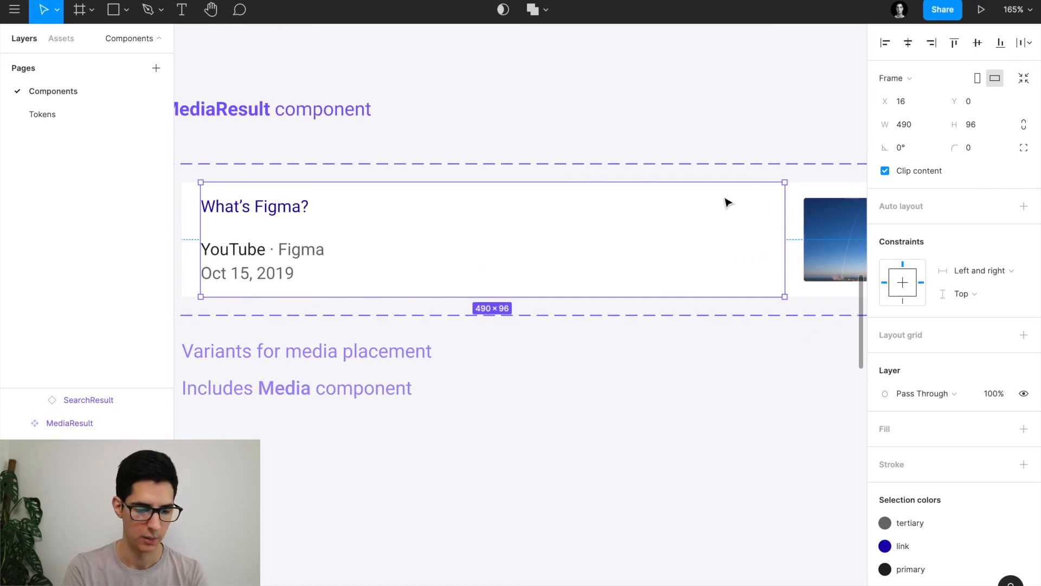
scroll(727, 202, left, 3)
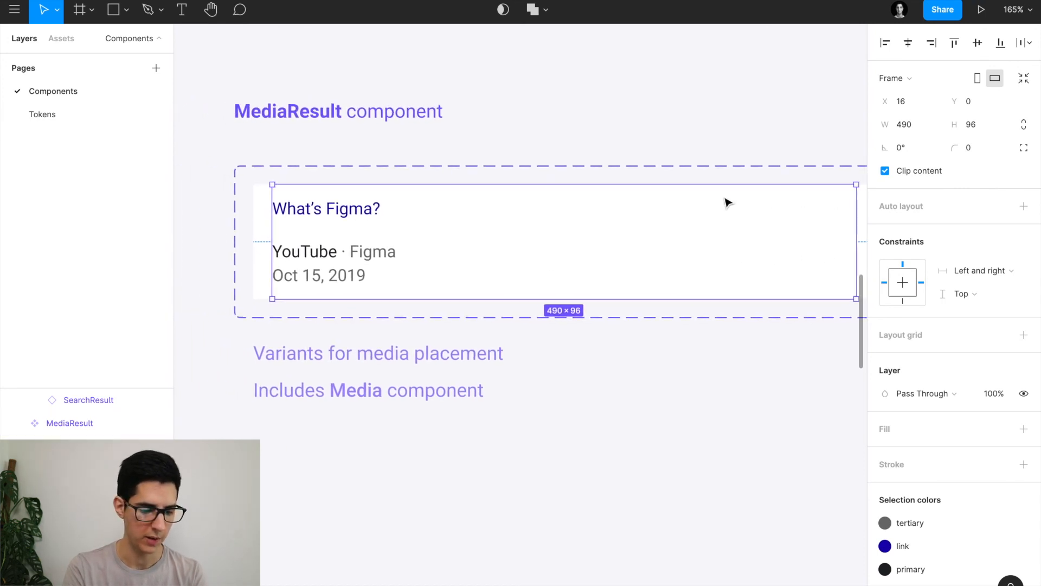
click(317, 212)
key(alt)
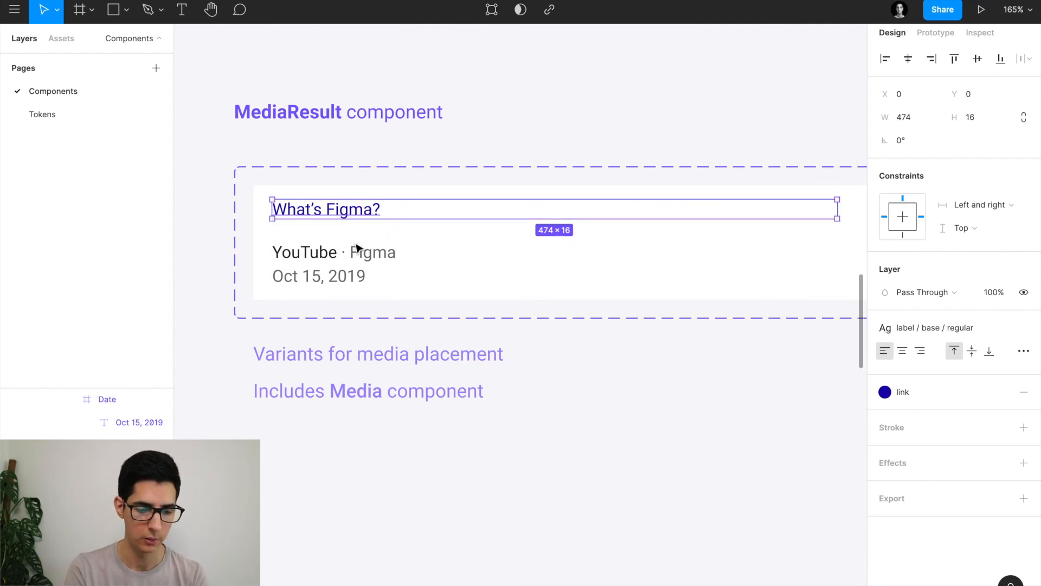
Inspect the YouTube · Figma line, the Oct 15, 2019 date and their wrapping frames.
click(319, 264)
click(344, 274)
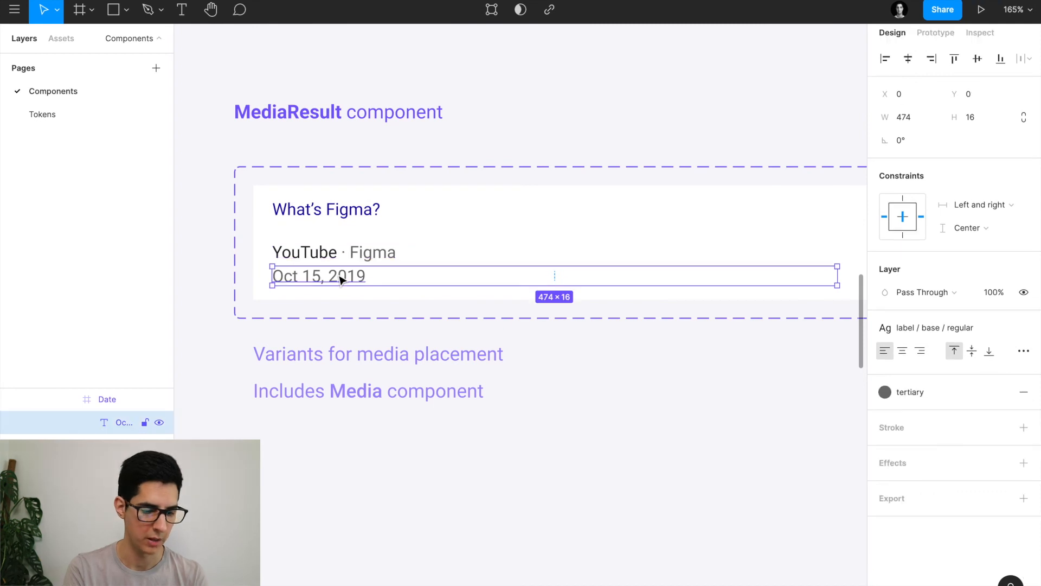
click(98, 400)
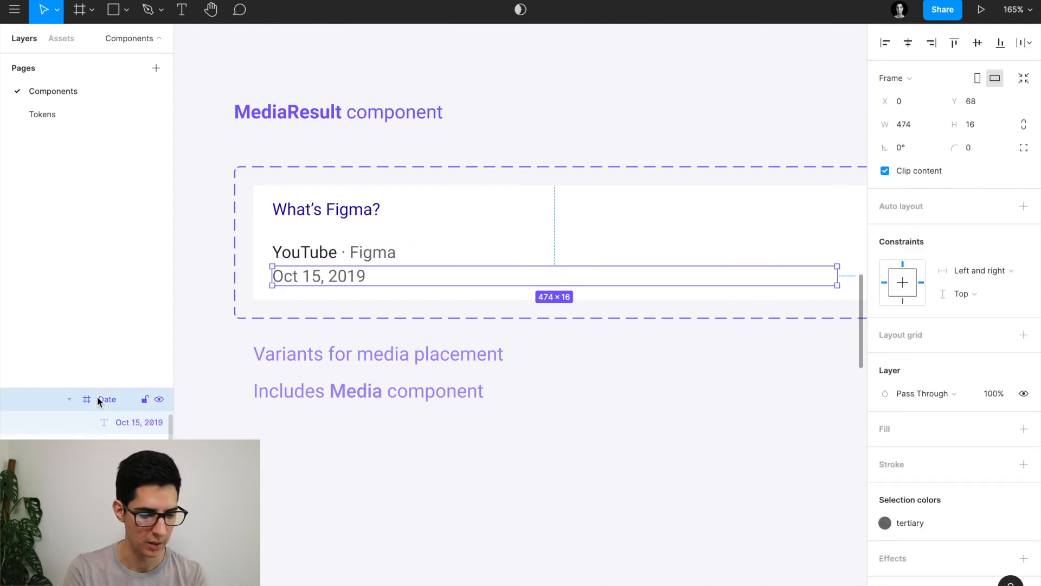
click(99, 446)
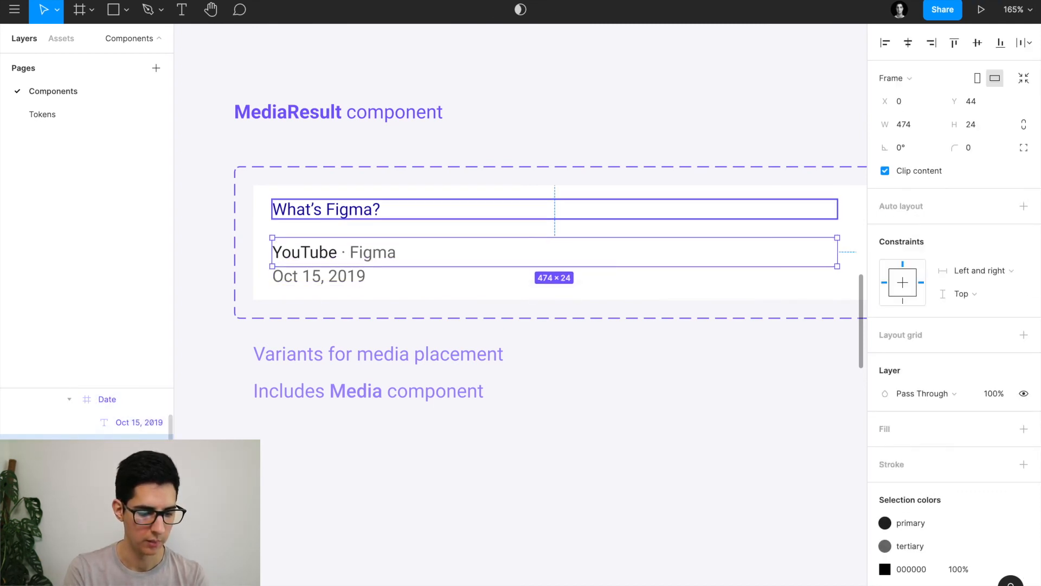
click(99, 469)
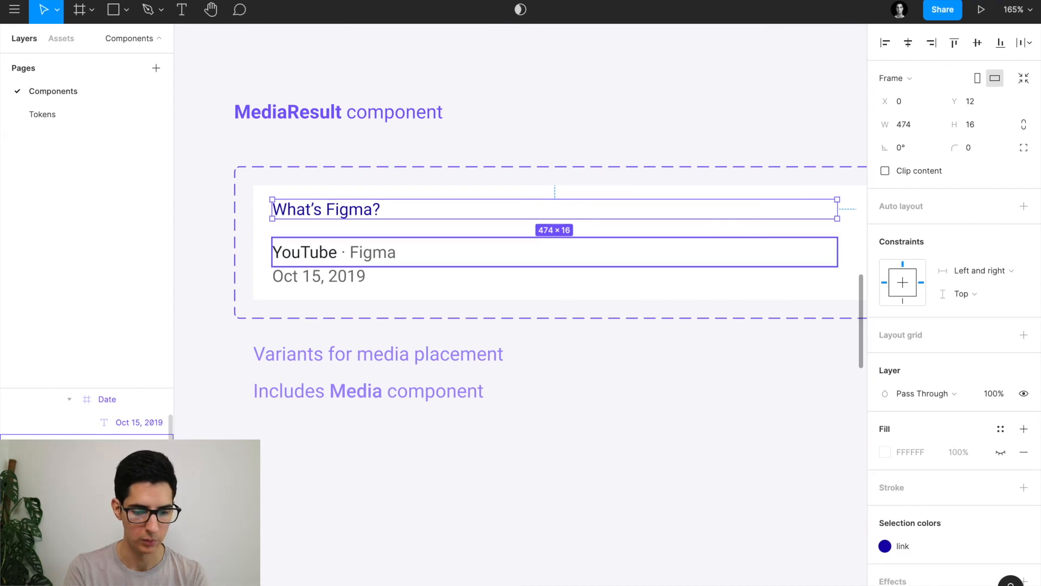
click(99, 446)
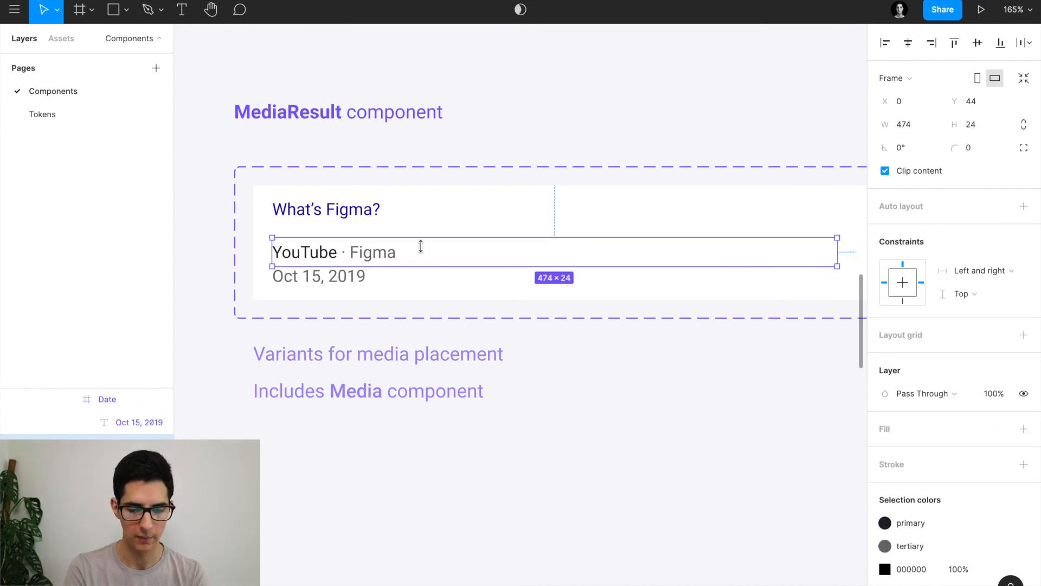
click(390, 279)
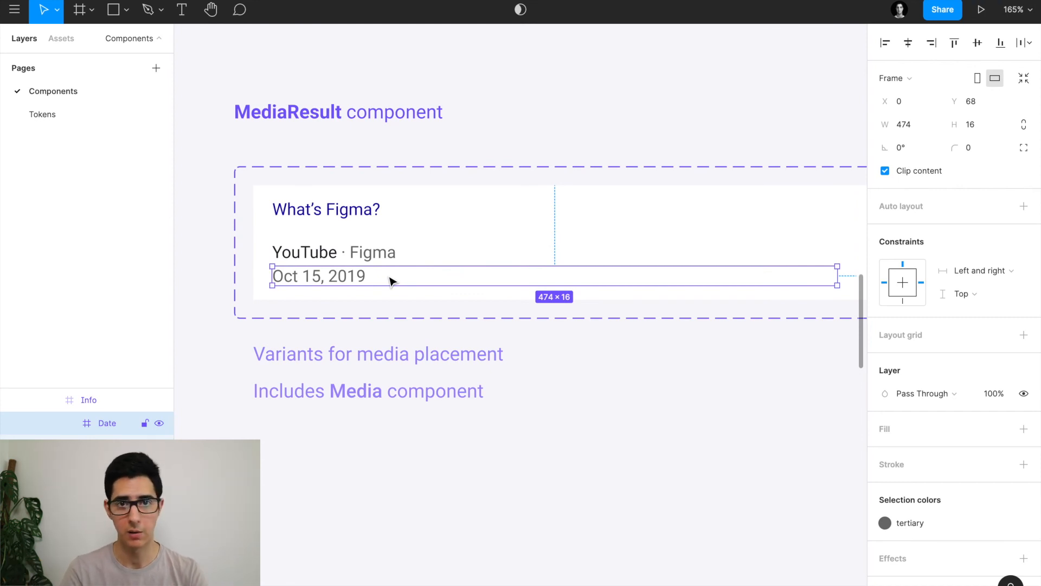
scroll(391, 279, down, 3)
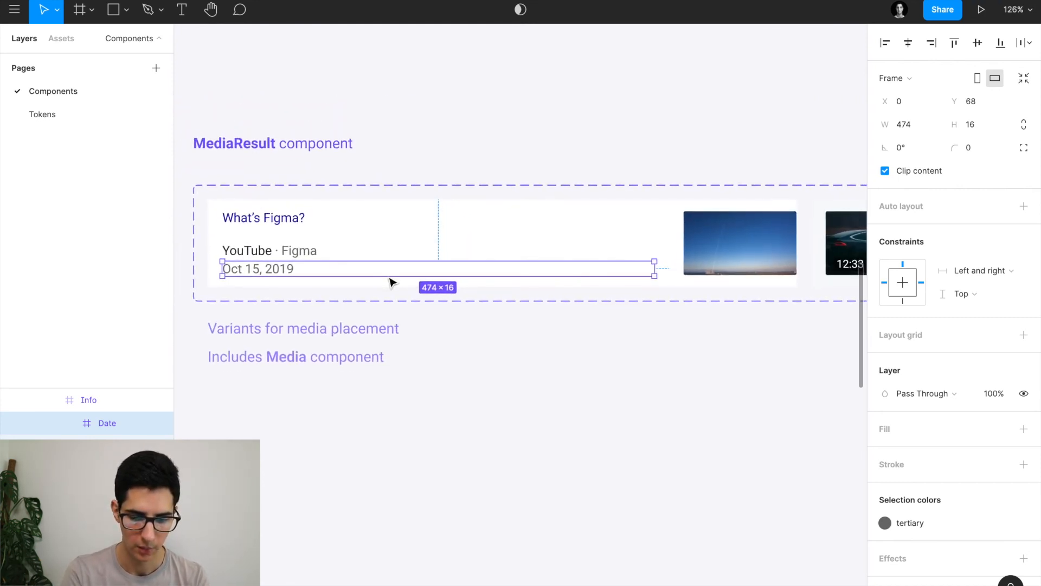
click(611, 379)
Select the card's Media image and review its available media types.
click(705, 240)
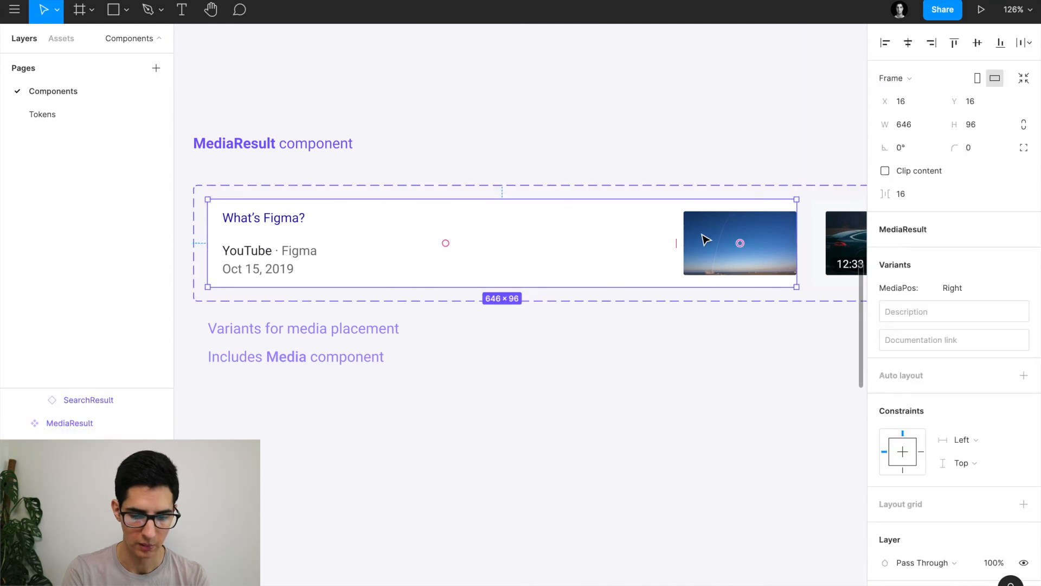
click(705, 240)
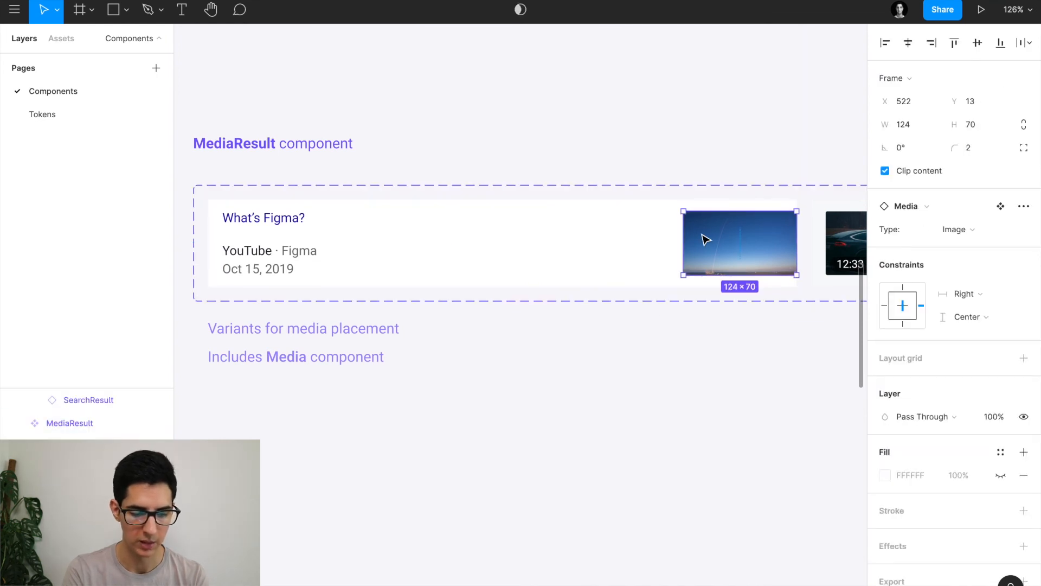
scroll(648, 246, down, 5)
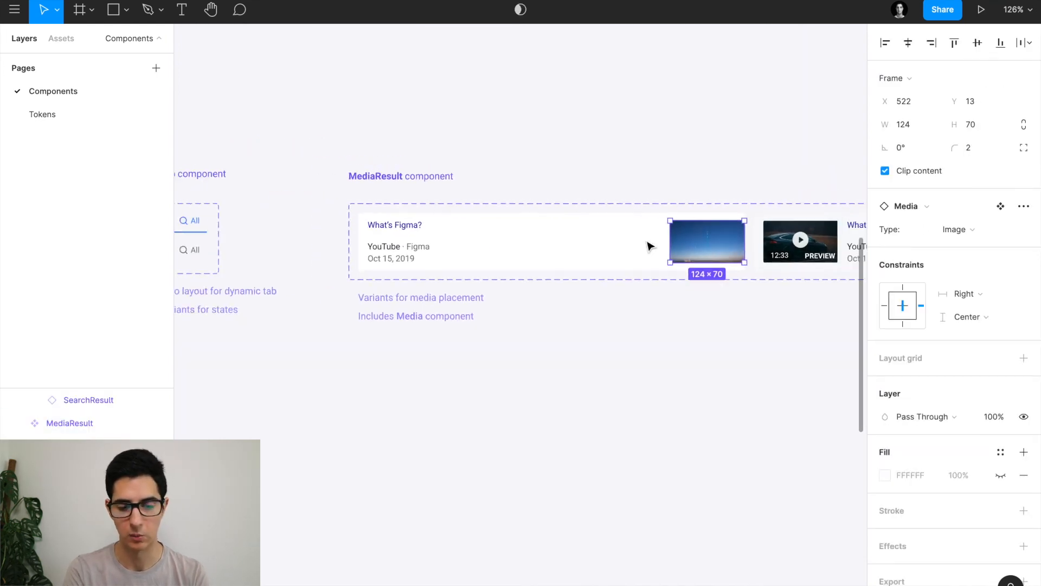
scroll(648, 246, down, 4)
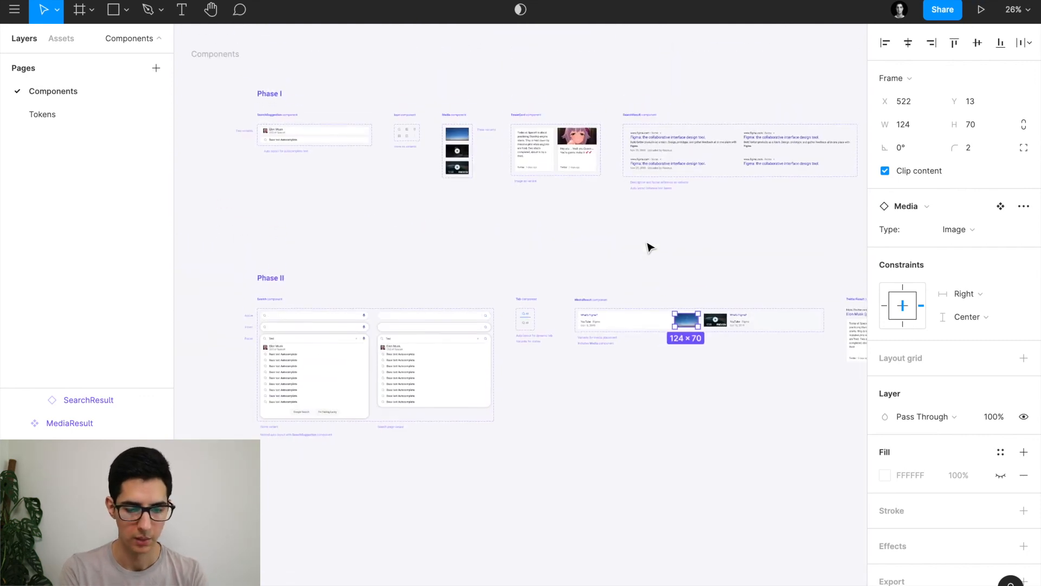
scroll(469, 164, up, 7)
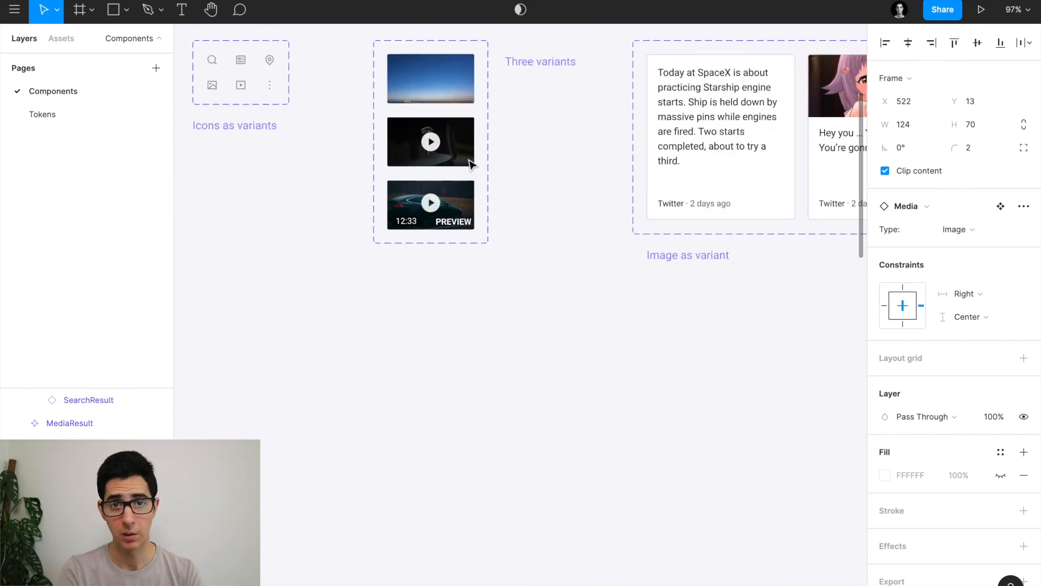
scroll(443, 152, down, 3)
scroll(444, 154, down, 5)
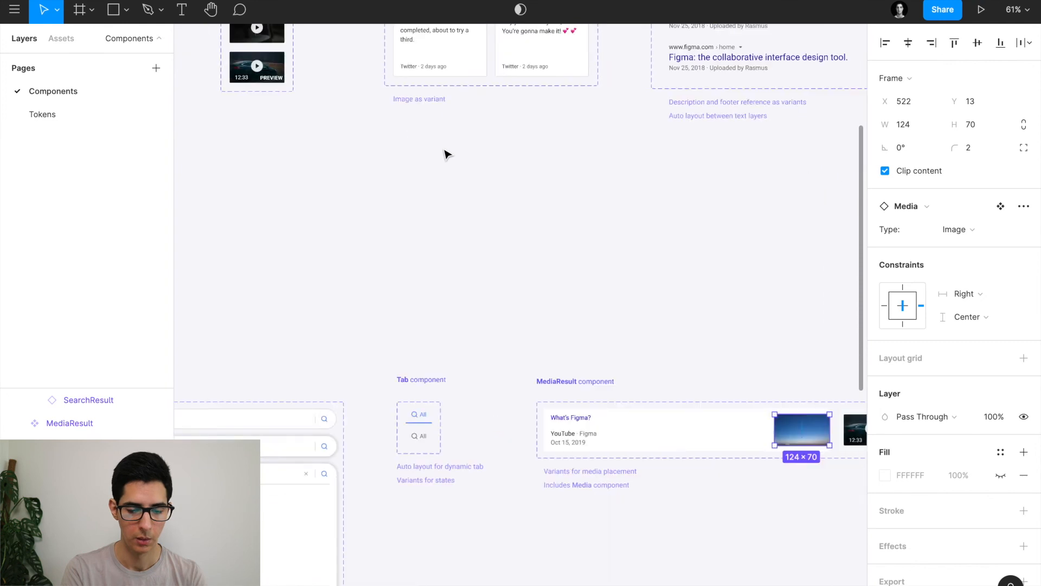
scroll(621, 294, up, 4)
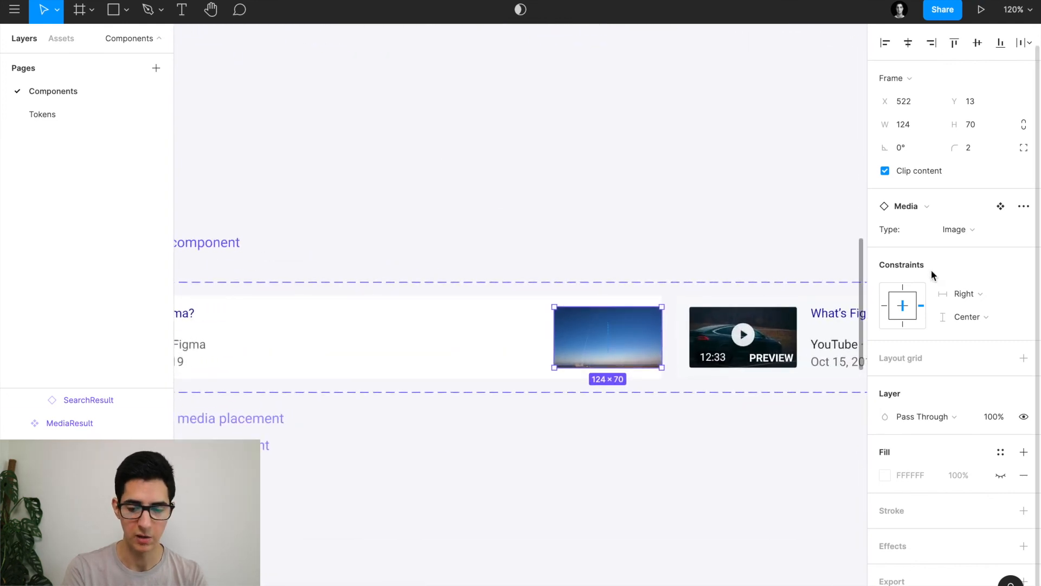
click(980, 230)
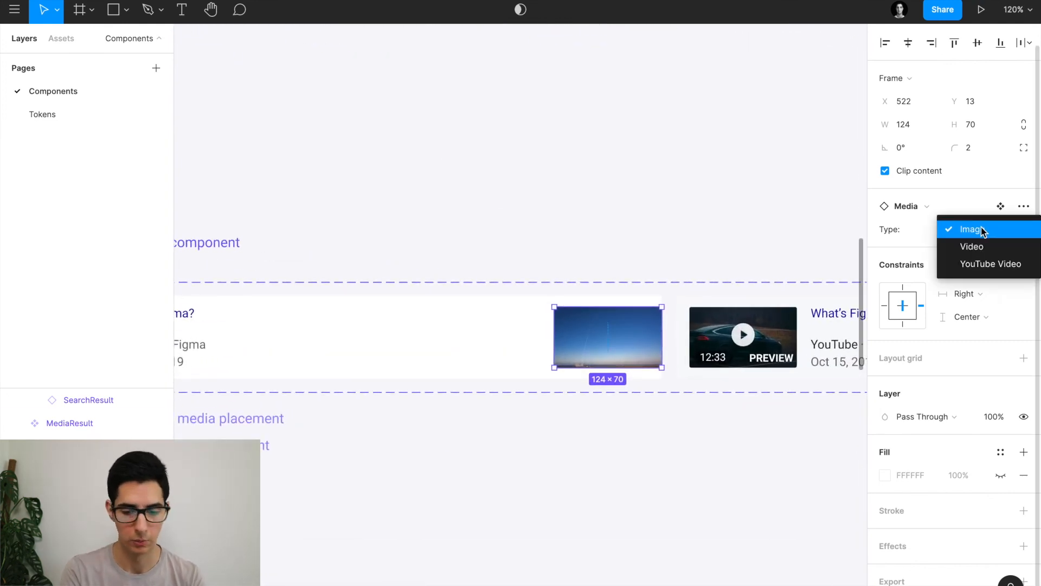
scroll(714, 183, down, 4)
key(Escape)
Copy the Right variant card below the set and switch the second card's Media to Video.
click(517, 270)
click(567, 183)
double_click(564, 264)
drag(562, 263, 547, 413)
scroll(562, 382, down, 1)
scroll(557, 357, up, 3)
click(698, 401)
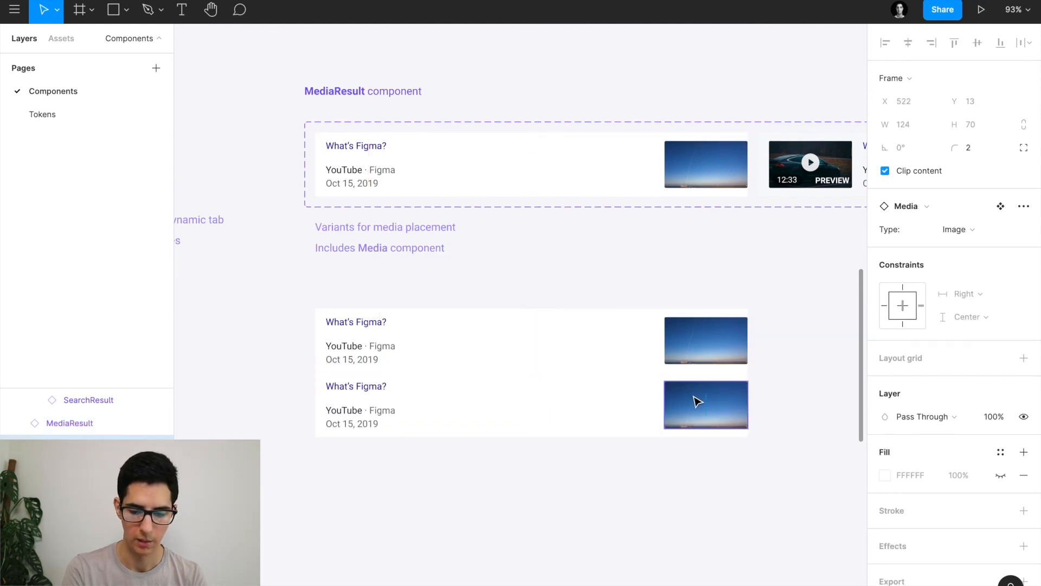
click(953, 229)
click(962, 248)
click(627, 281)
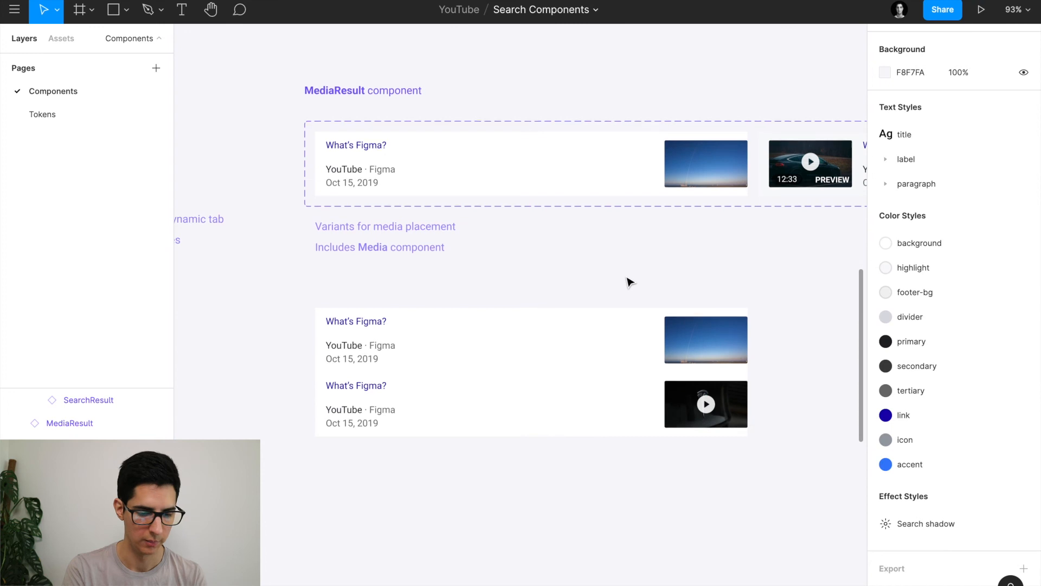
Measure the spacing between the What's Figma? title and its frame.
scroll(388, 248, up, 2)
scroll(333, 202, up, 5)
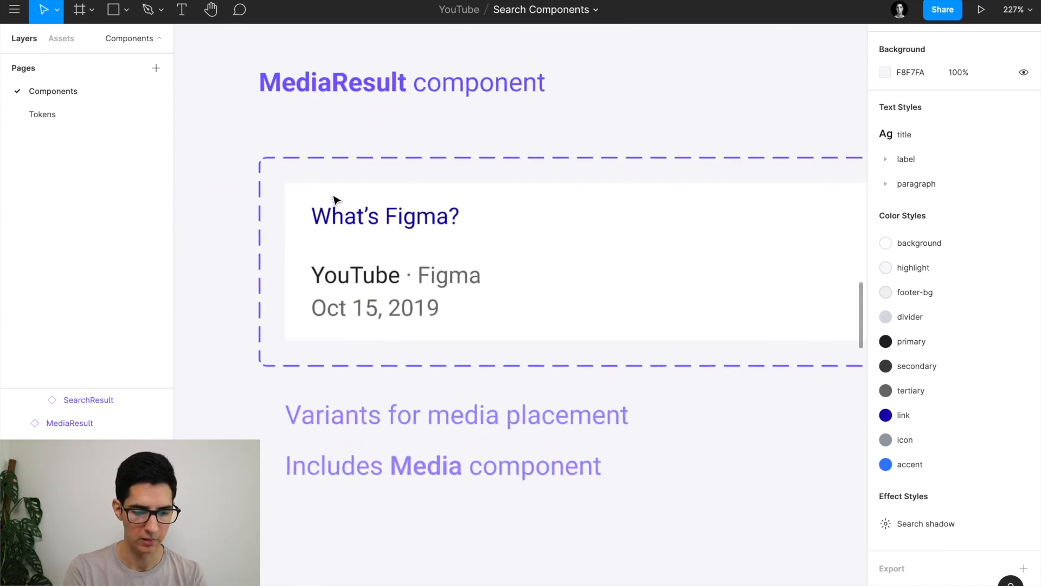
click(457, 205)
key(alt)
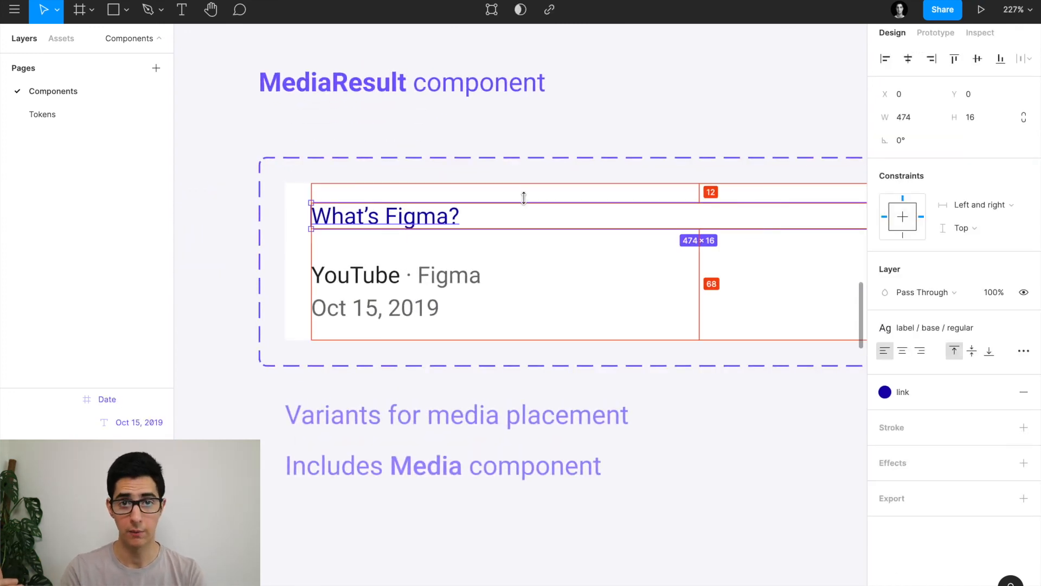
scroll(503, 201, down, 6)
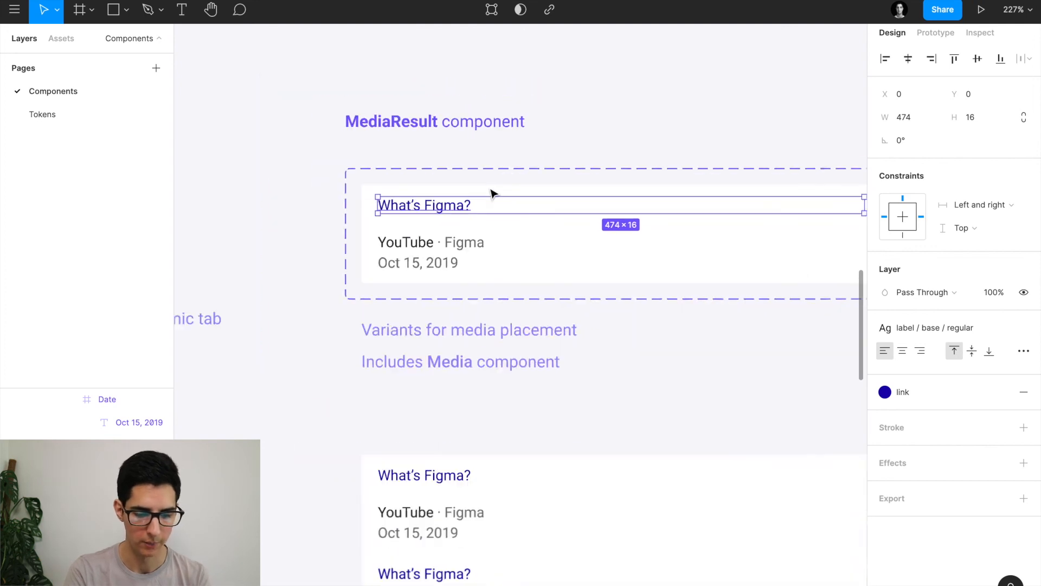
scroll(504, 260, down, 3)
scroll(529, 285, right, 3)
scroll(433, 277, up, 5)
Wrap the copied cards in an auto layout frame and duplicate a card to extend the list.
click(547, 317)
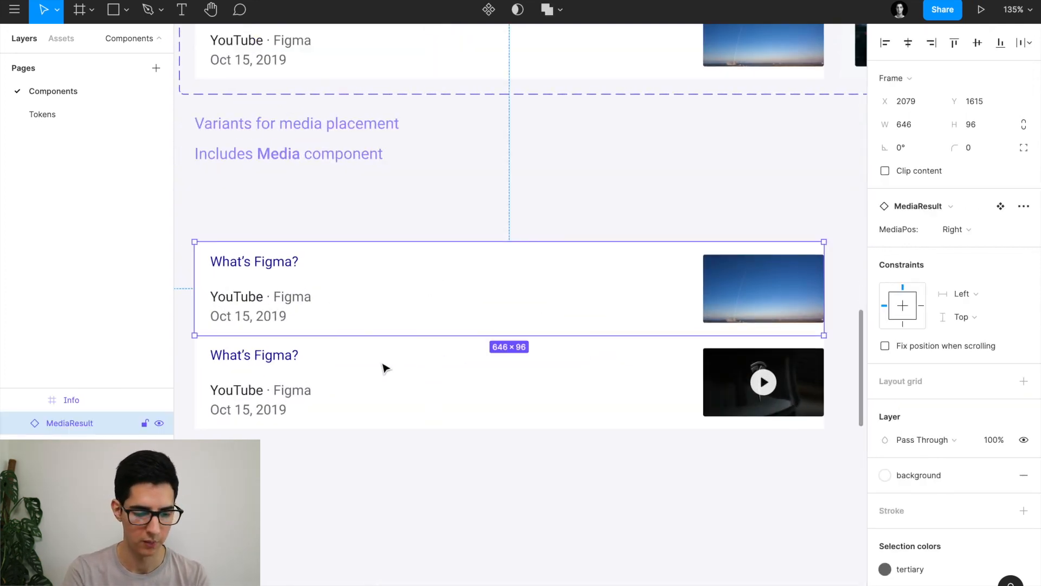
scroll(389, 365, down, 2)
scroll(389, 365, left, 1)
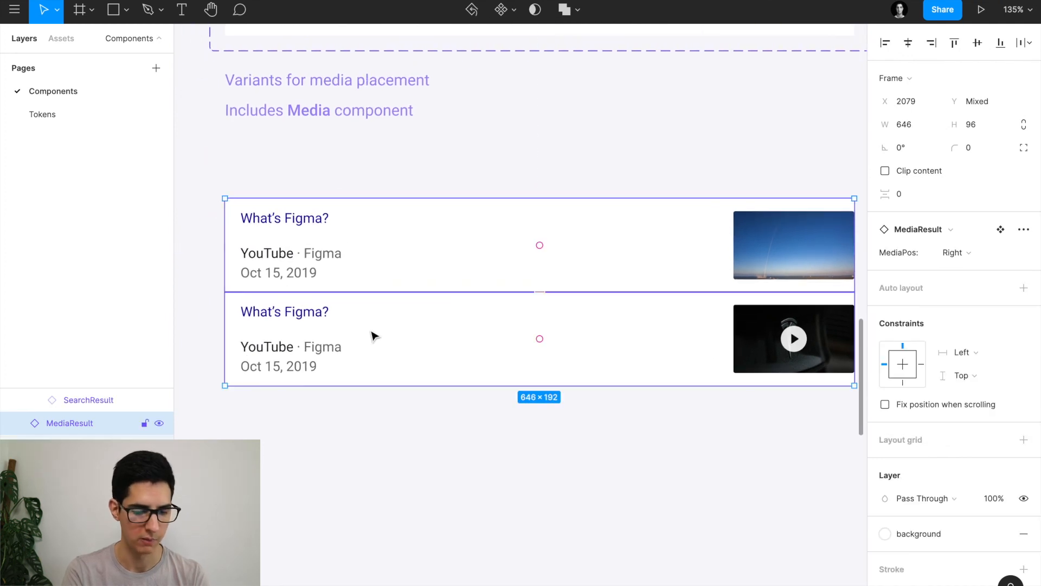
key(shift+a)
double_click(336, 334)
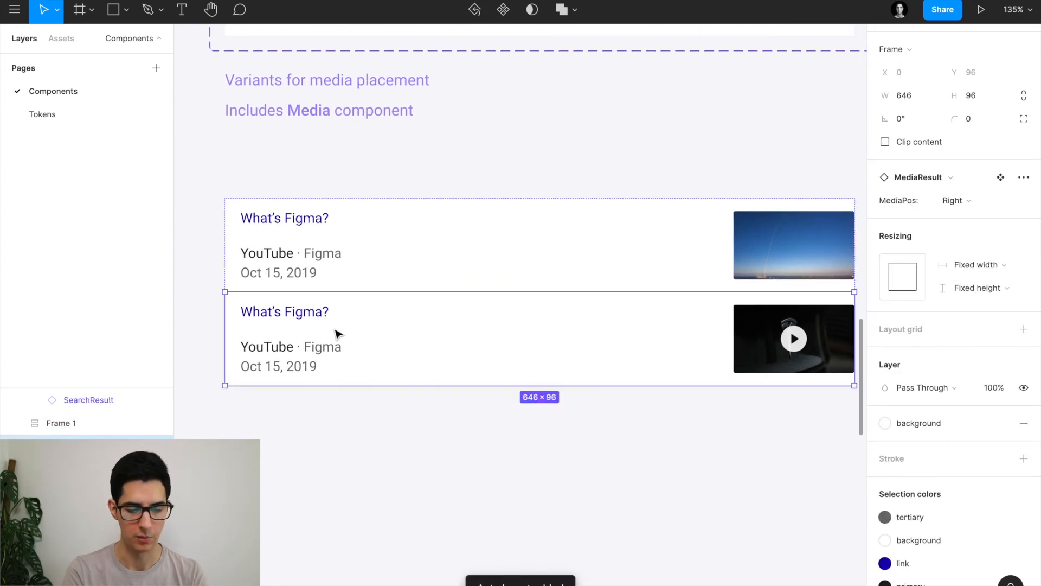
key(ctrl+c)
key(ctrl+v)
key(ctrl+v)
key(ctrl+v)
Select the whole Frame 1 list and delete it.
scroll(336, 335, down, 3)
scroll(336, 334, down, 4)
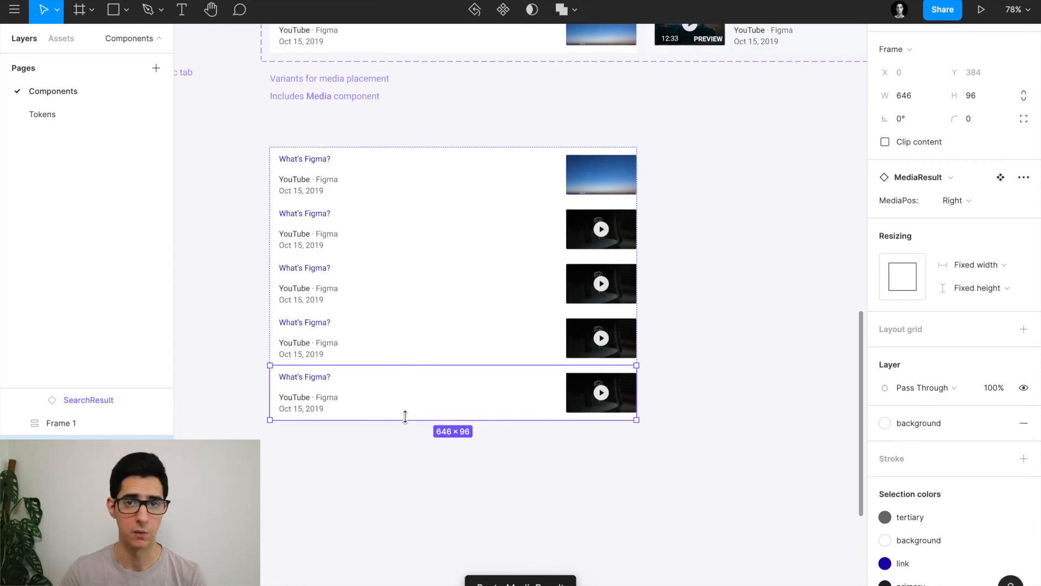
scroll(408, 418, up, 2)
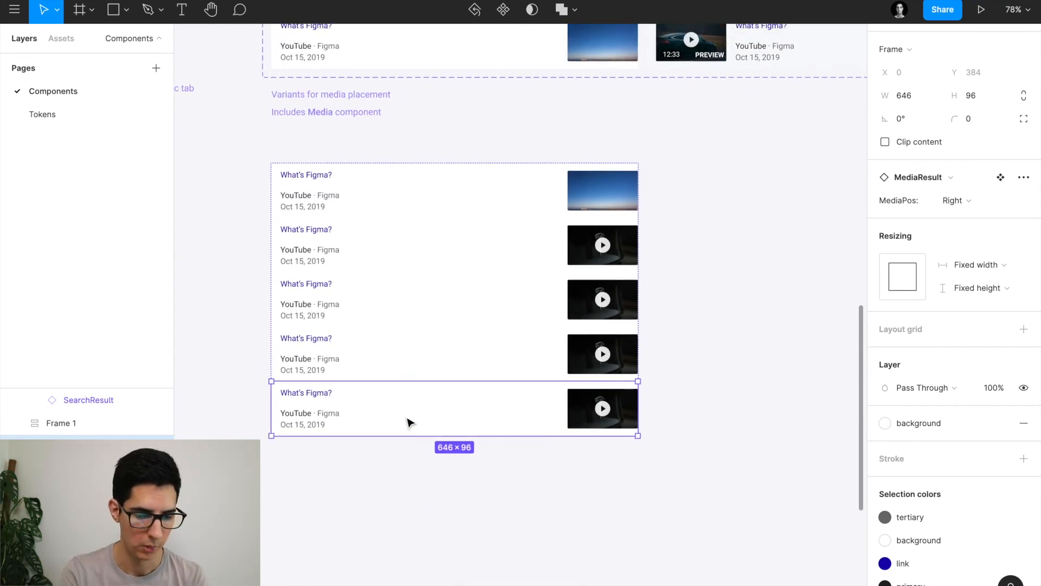
click(248, 267)
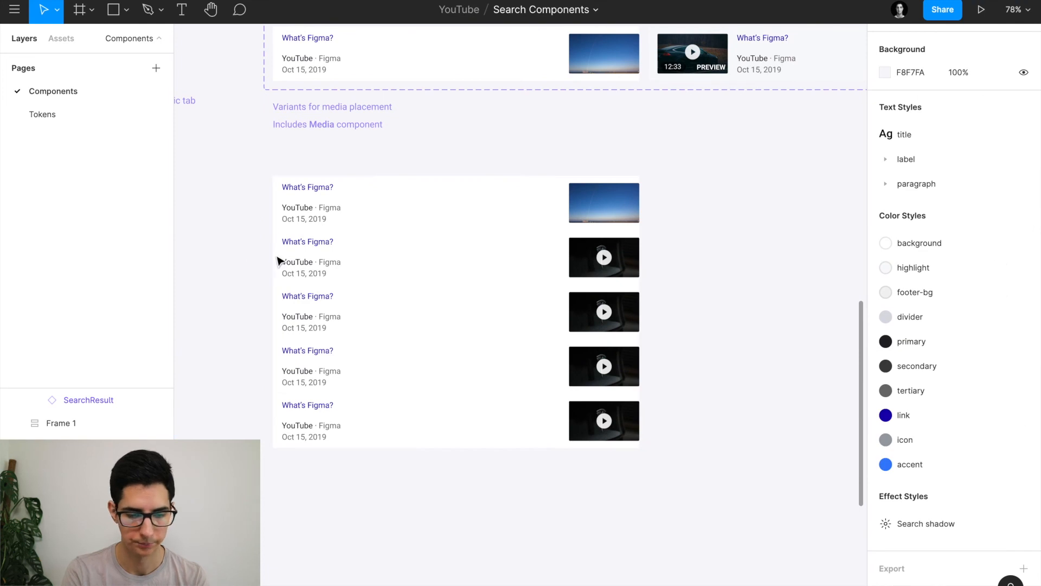
click(416, 220)
key(Delete)
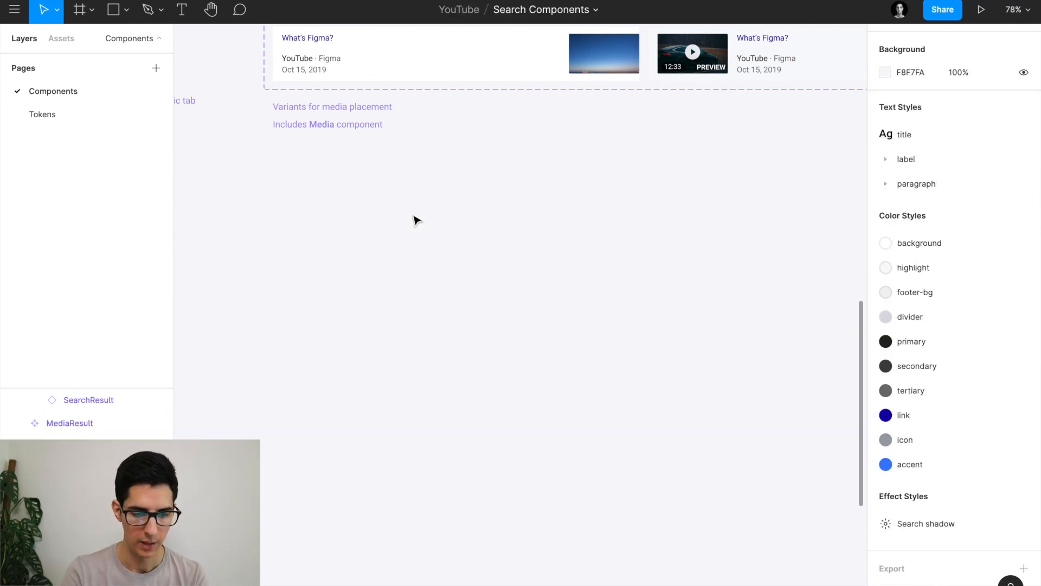
Drag a MediaResult instance below the set and detach it into a plain frame.
scroll(414, 219, up, 4)
click(292, 156)
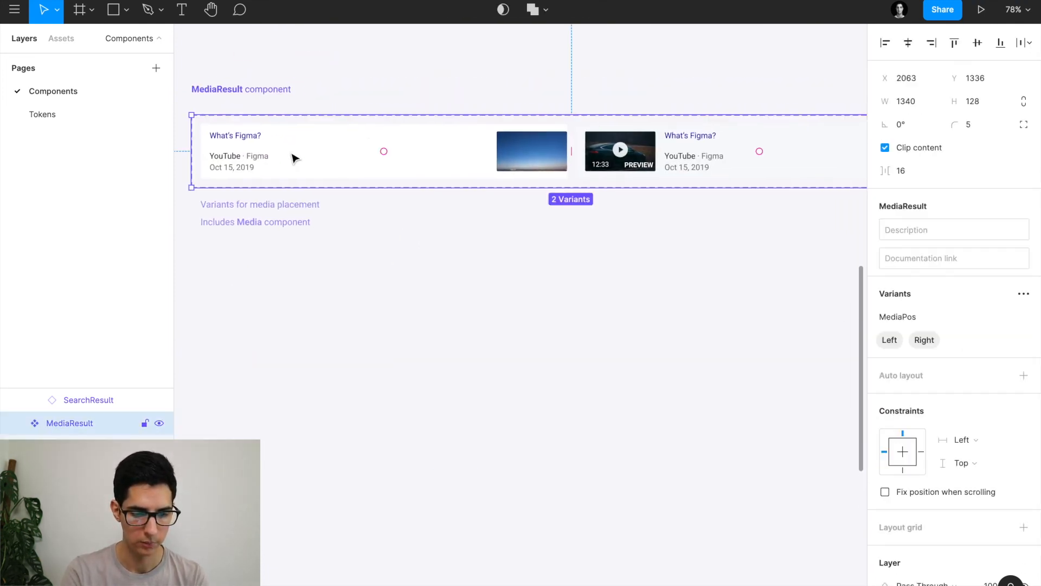
click(300, 156)
drag(295, 157, 354, 305)
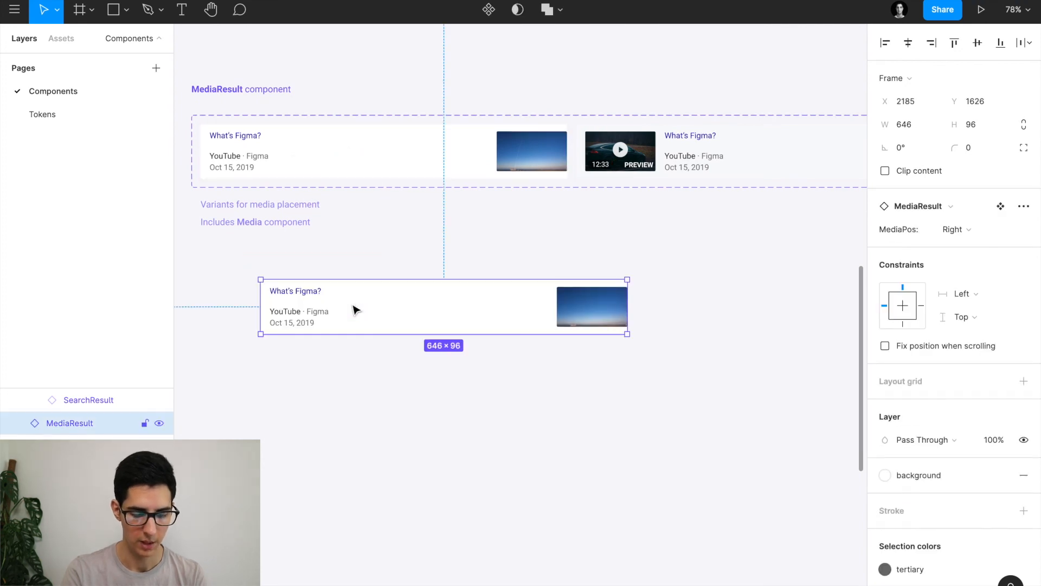
key(ctrl+alt+b)
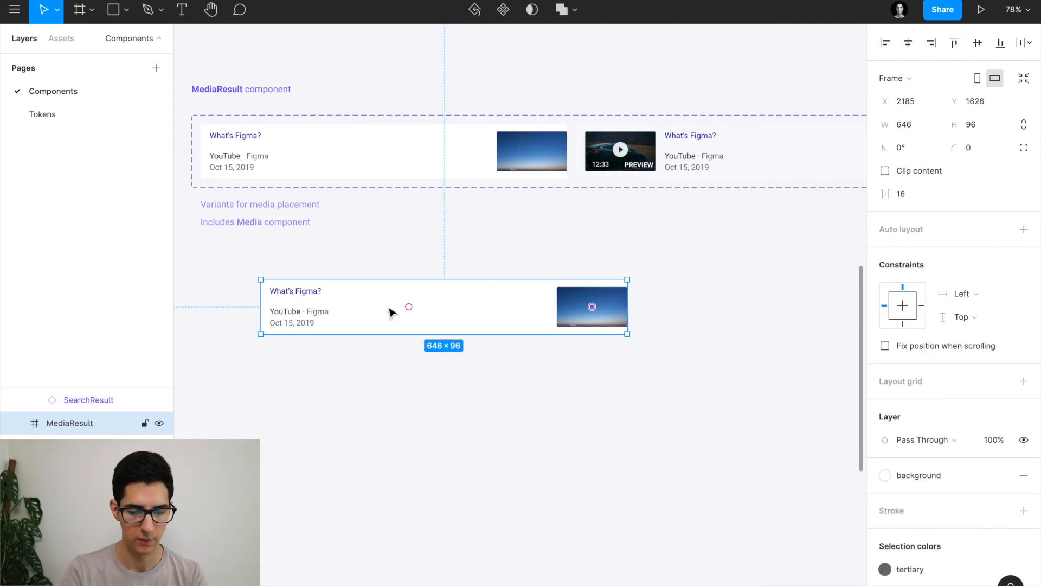
Move the detached card's image to the left of its title and date text.
scroll(389, 309, right, 1)
scroll(657, 189, right, 2)
scroll(656, 190, left, 1)
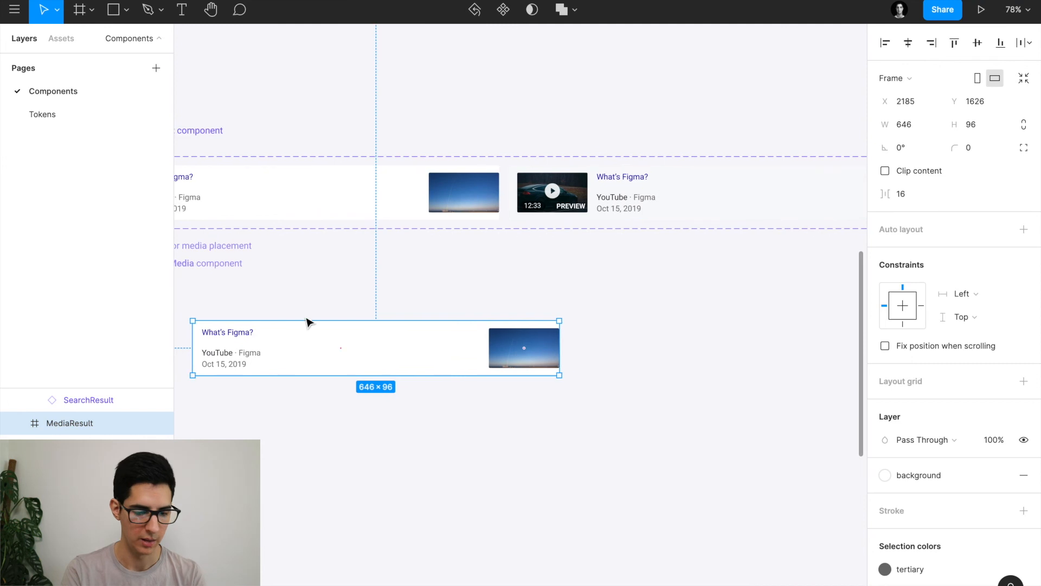
click(240, 364)
scroll(239, 364, left, 2)
scroll(239, 365, down, 1)
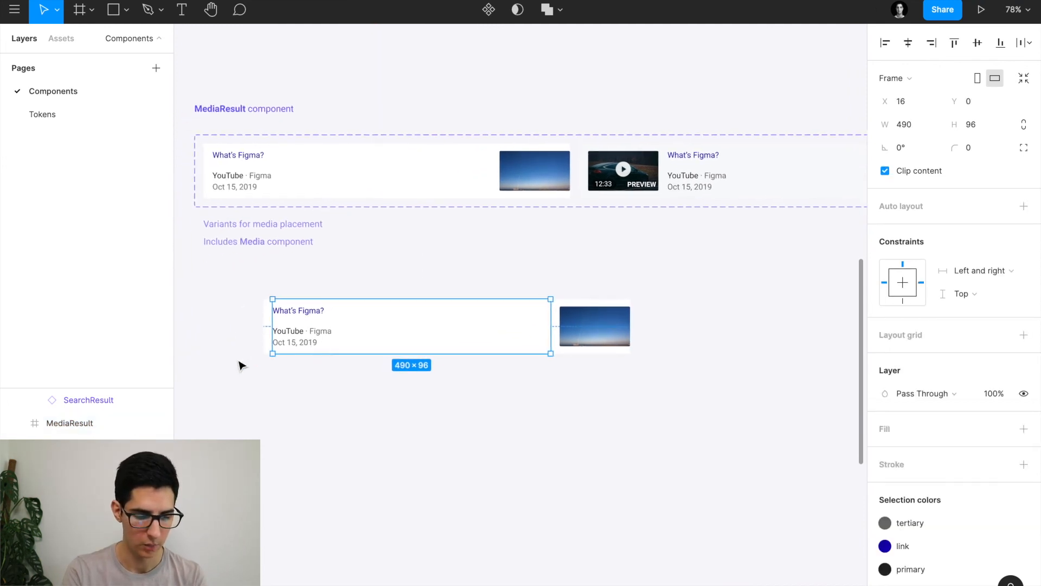
scroll(333, 351, up, 3)
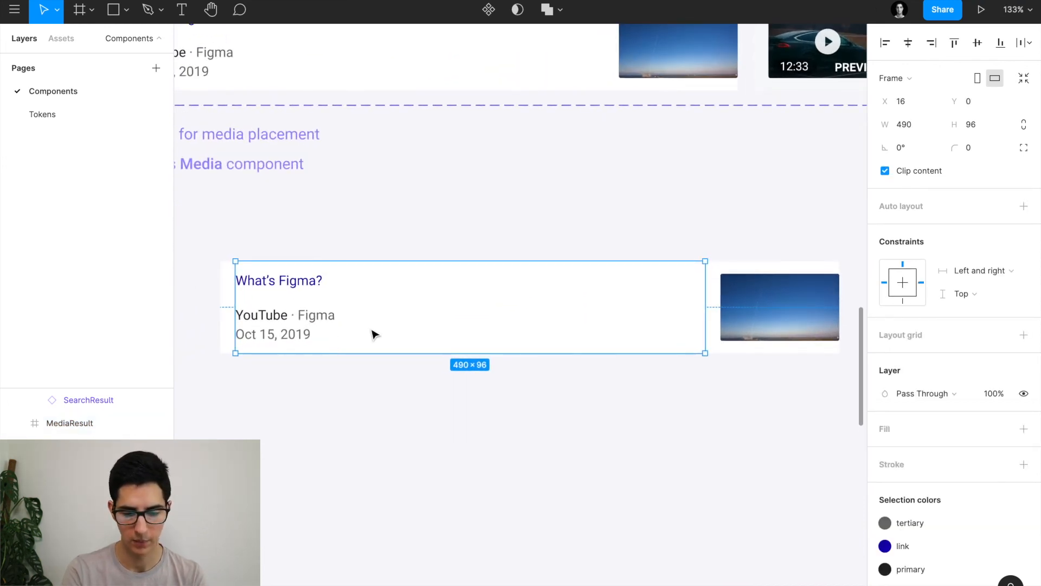
scroll(372, 333, right, 4)
shift+click(574, 305)
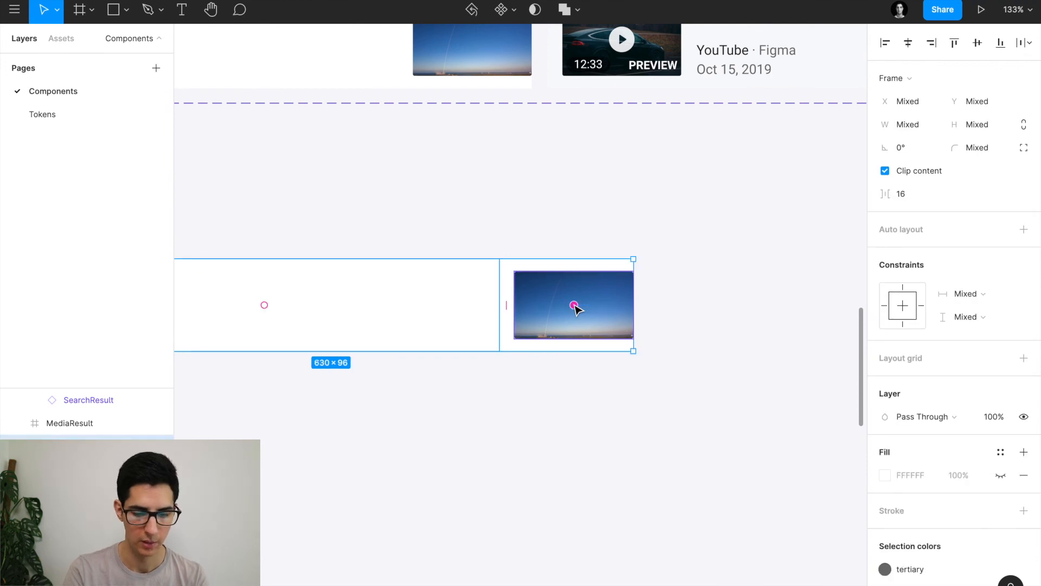
scroll(482, 318, left, 2)
scroll(632, 320, up, 3)
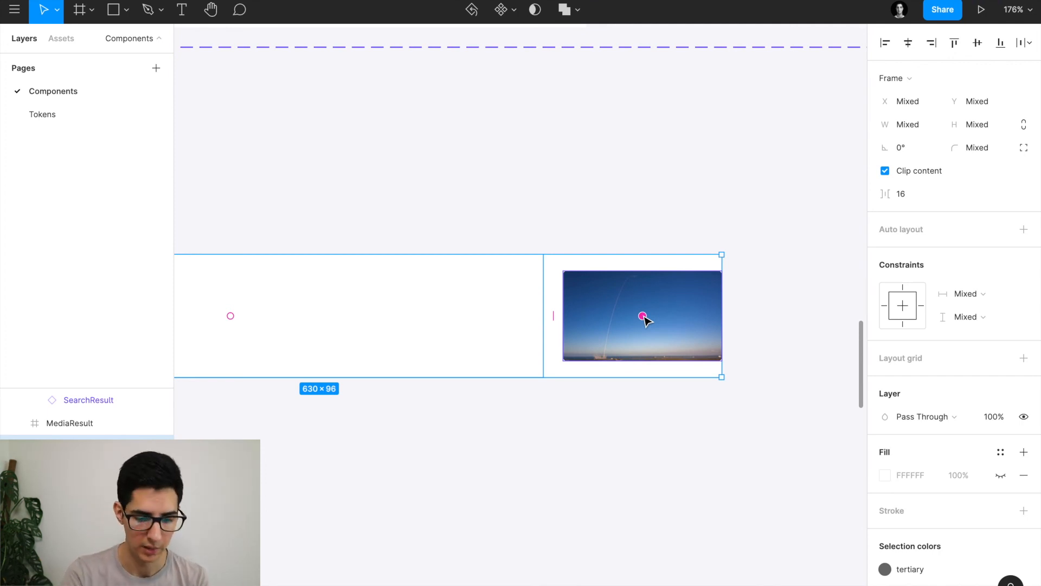
scroll(644, 320, down, 4)
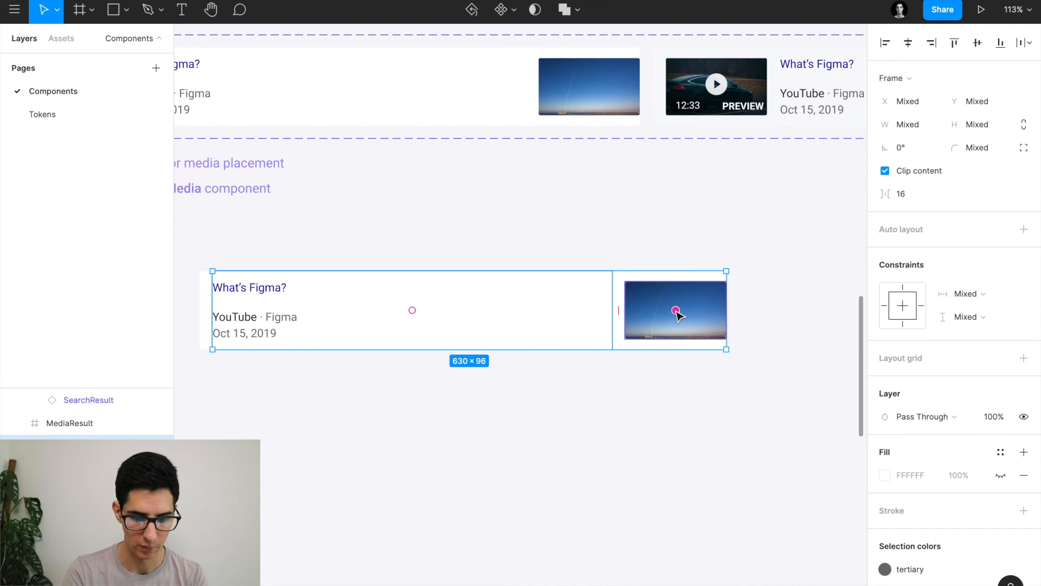
drag(676, 311, 335, 319)
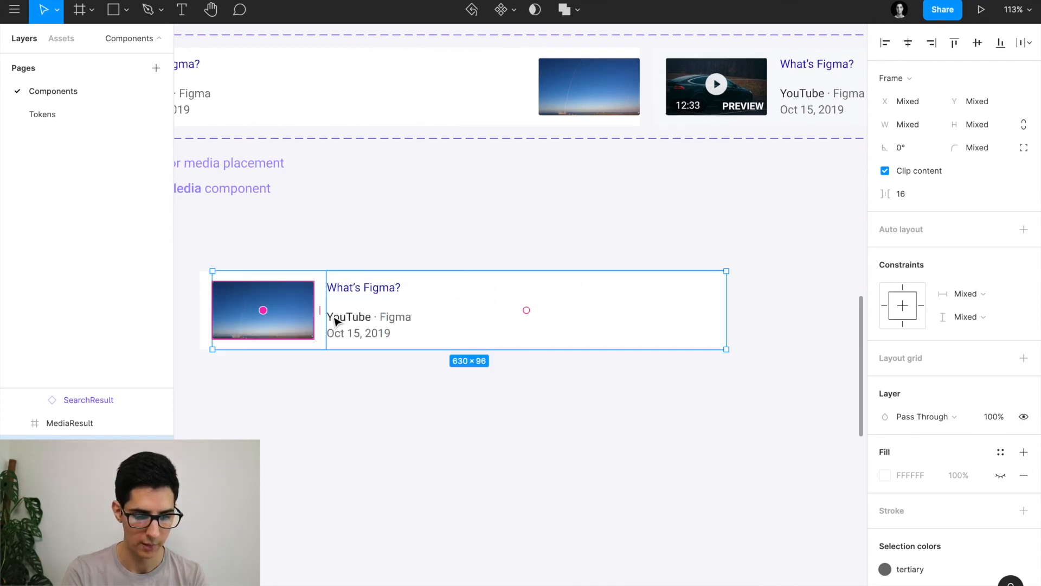
scroll(381, 379, down, 4)
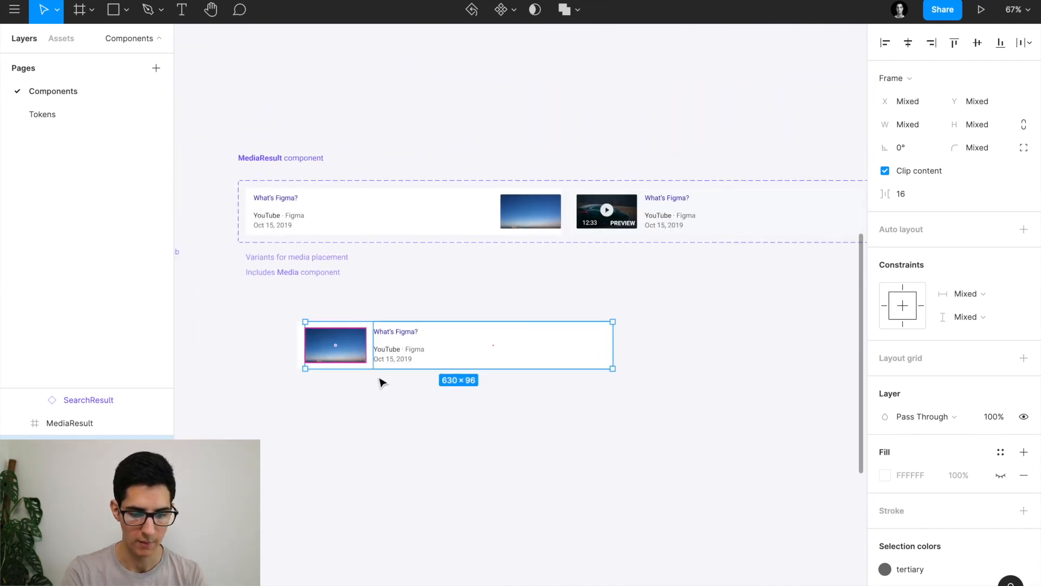
Set the detached card's media type to YouTube Video.
click(353, 389)
scroll(328, 356, up, 5)
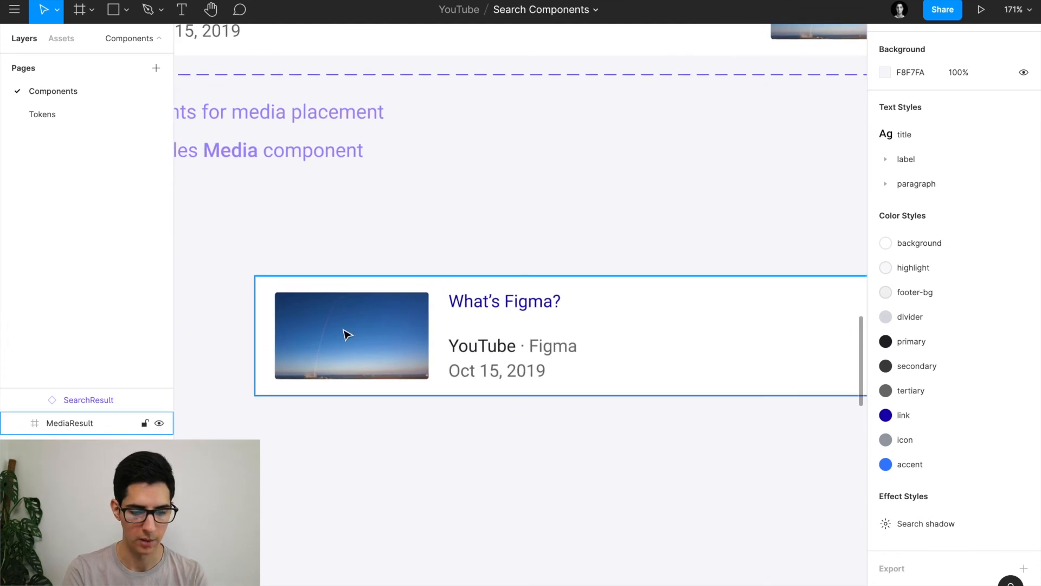
click(374, 357)
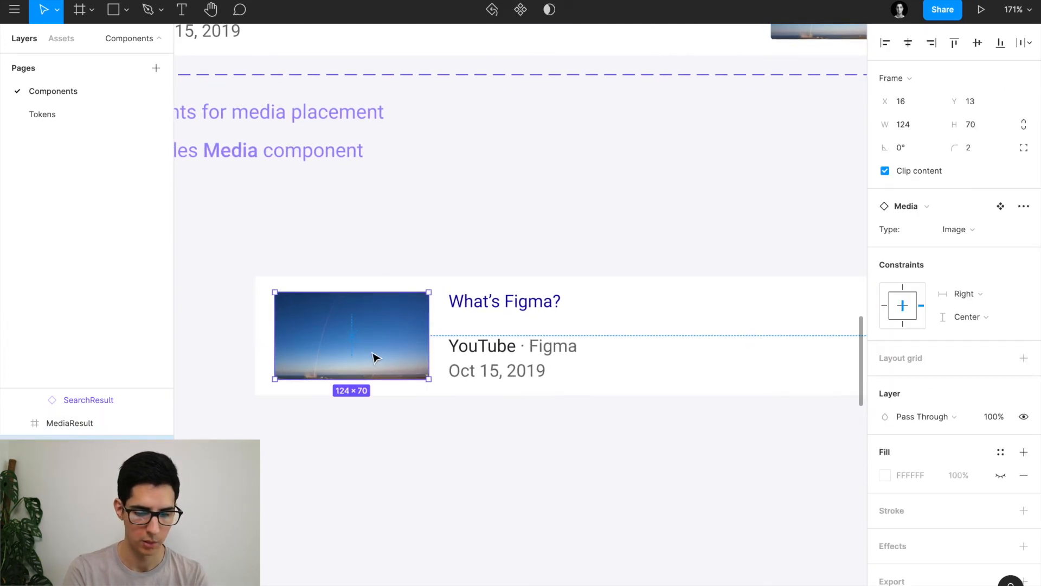
click(971, 223)
click(979, 262)
scroll(518, 257, down, 5)
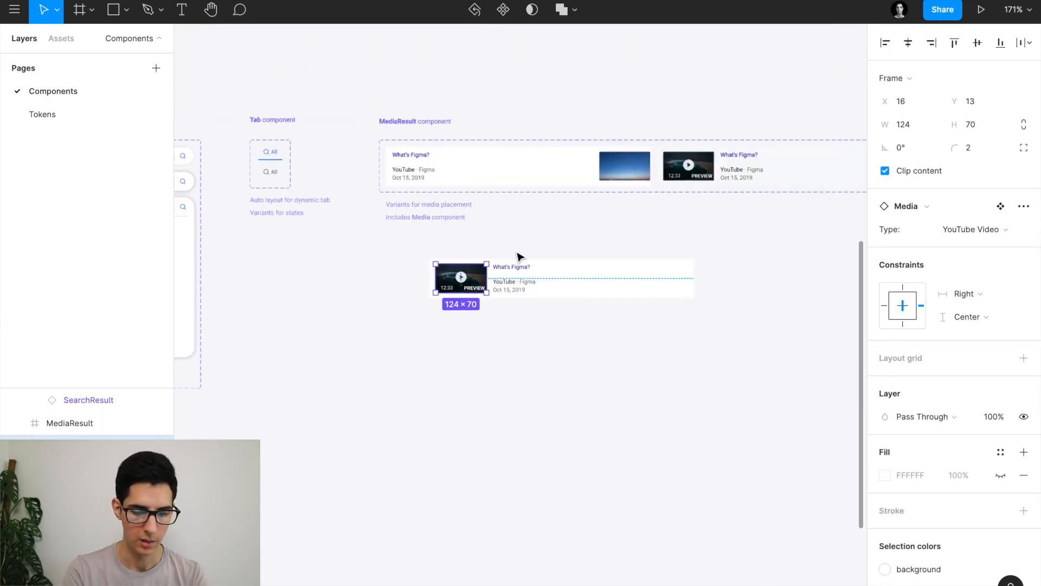
scroll(476, 302, up, 4)
click(462, 347)
Copy the card below, wrap both in auto layout, and duplicate one to lengthen the stack.
click(454, 279)
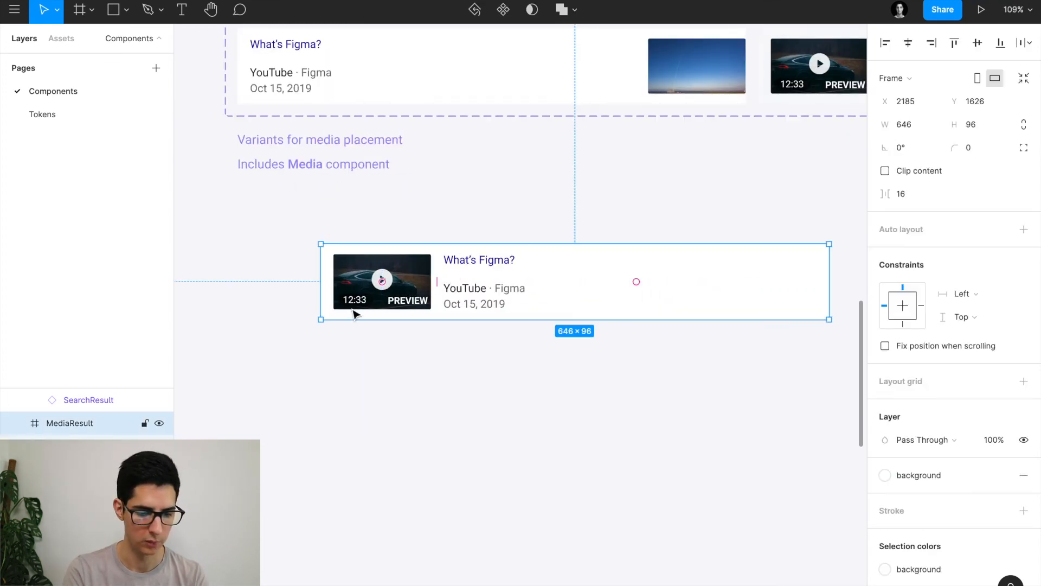
drag(428, 305, 429, 358)
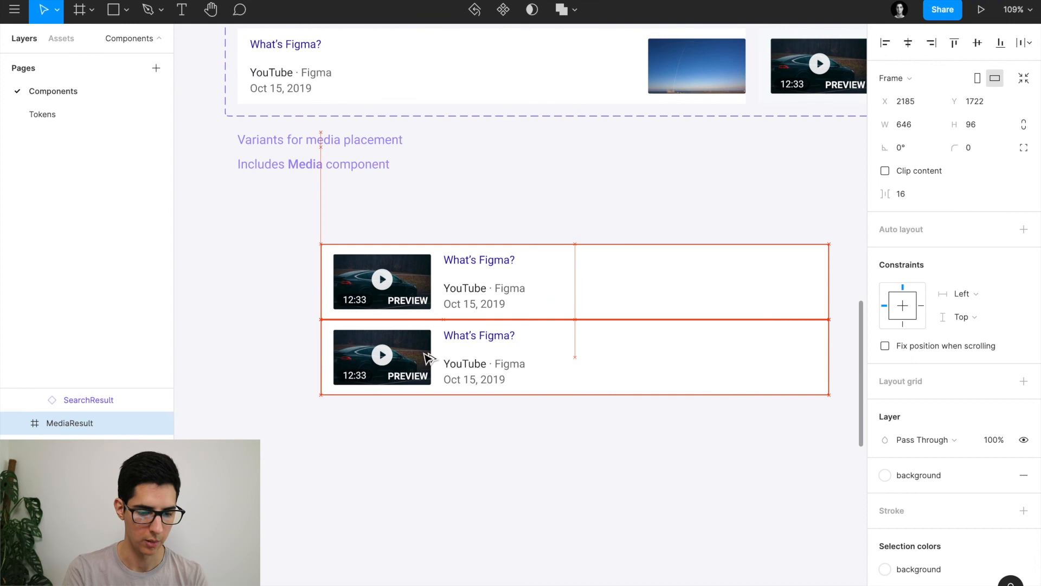
shift+click(453, 302)
key(shift+a)
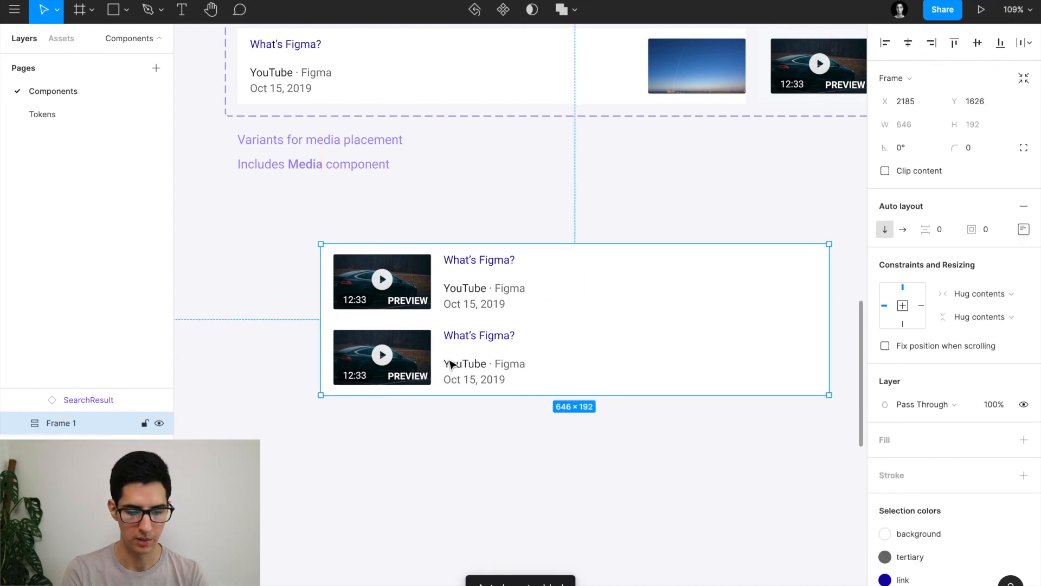
click(450, 365)
key(ctrl+d)
key(ctrl+d)
key(ctrl+d)
scroll(451, 365, down, 3)
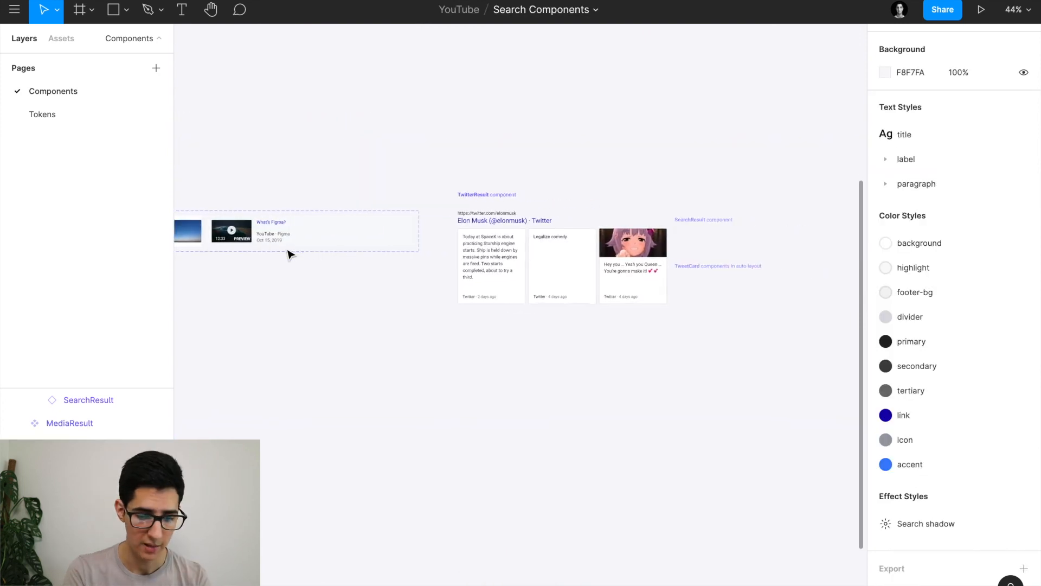
Zoom over the TwitterResult component's URL, title and three tweet cards, then switch to Safari.
scroll(518, 244, right, 3)
scroll(428, 253, up, 5)
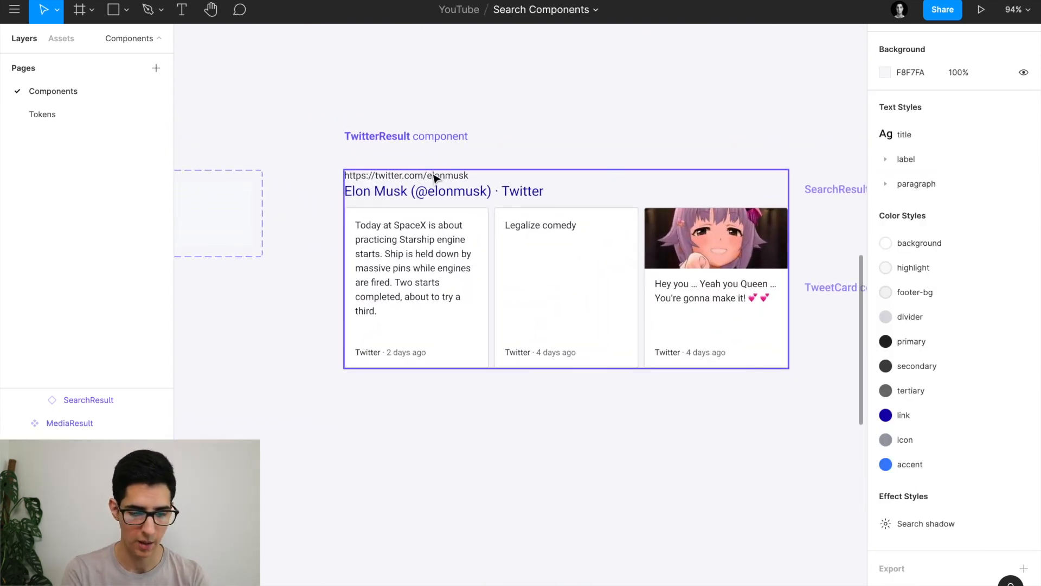
scroll(434, 178, down, 3)
scroll(465, 158, up, 3)
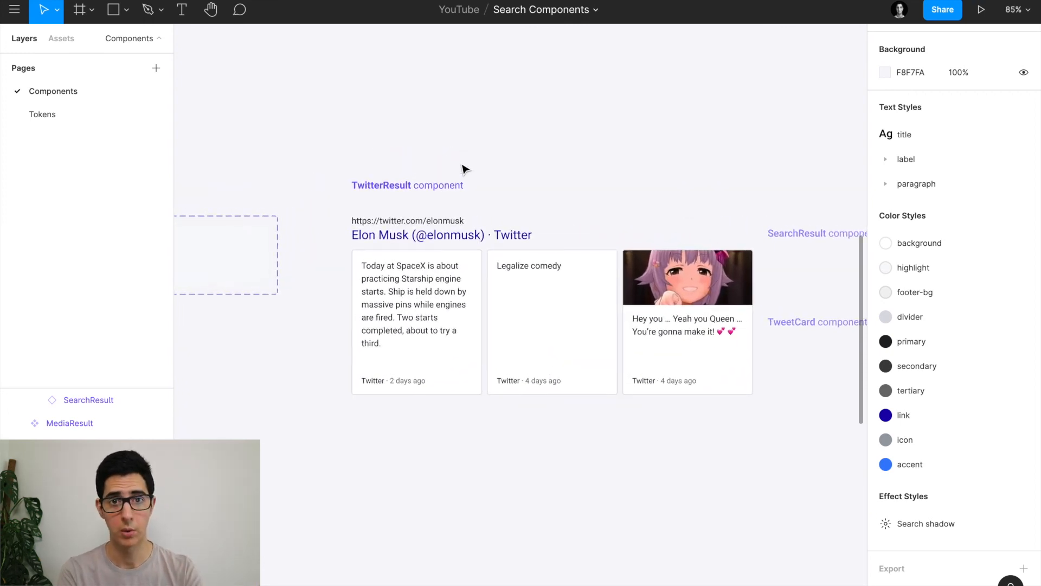
scroll(465, 168, down, 1)
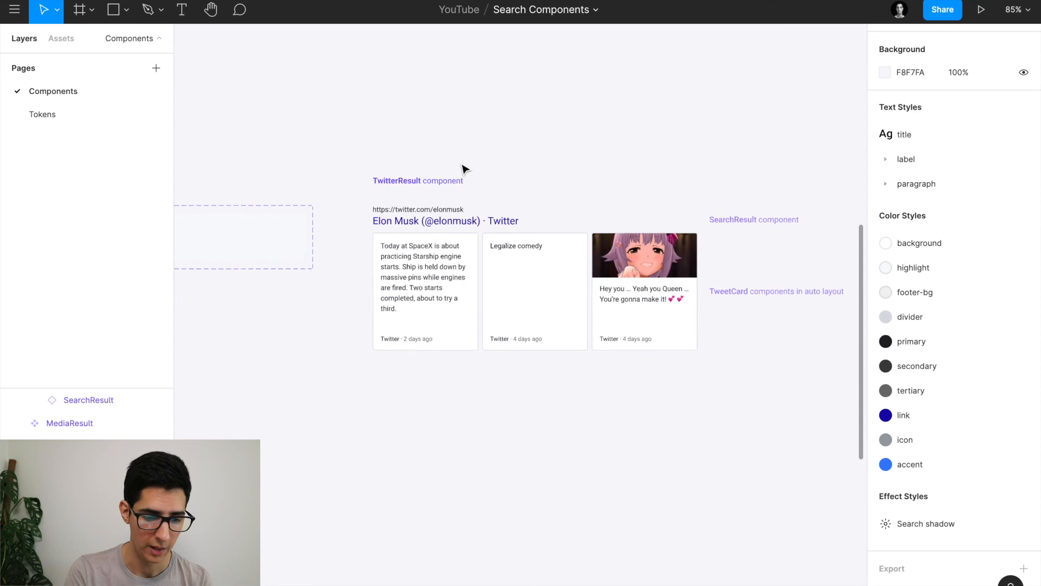
scroll(437, 190, up, 4)
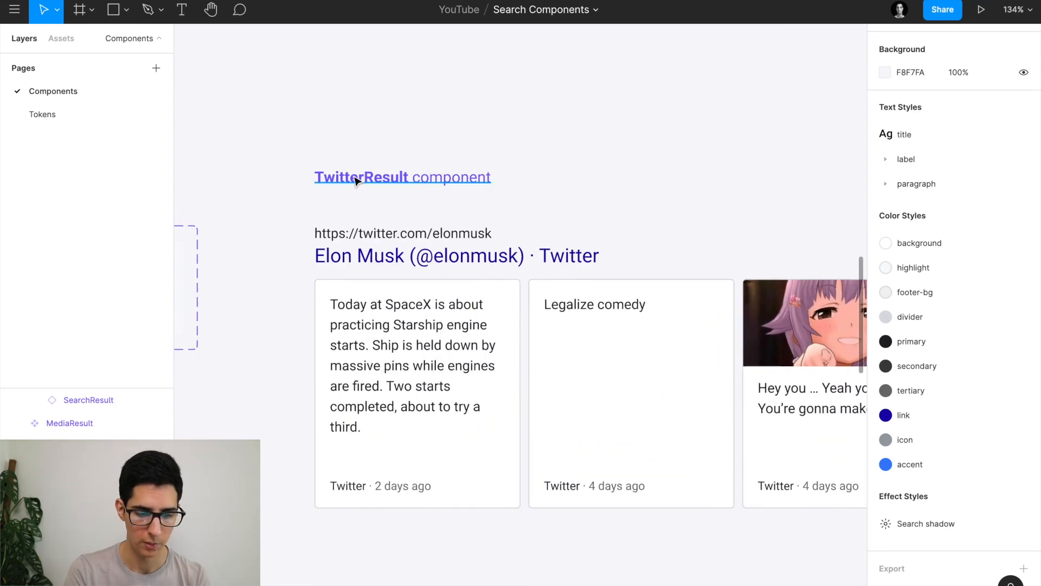
scroll(474, 179, down, 2)
key(super+Tab)
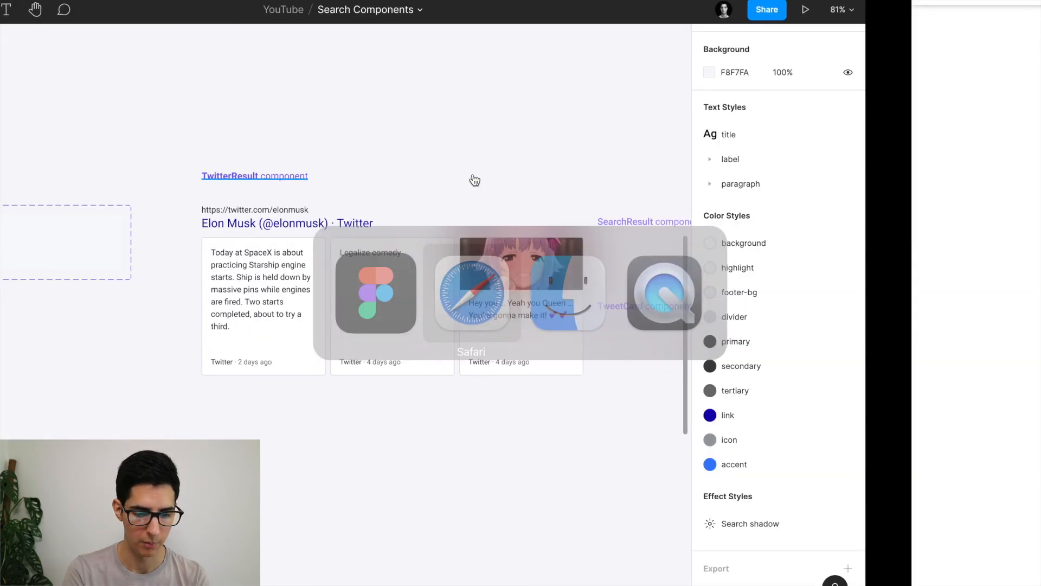
Advance the Google tweet carousel to the next tweets, then return to Figma and deselect.
scroll(481, 353, up, 10)
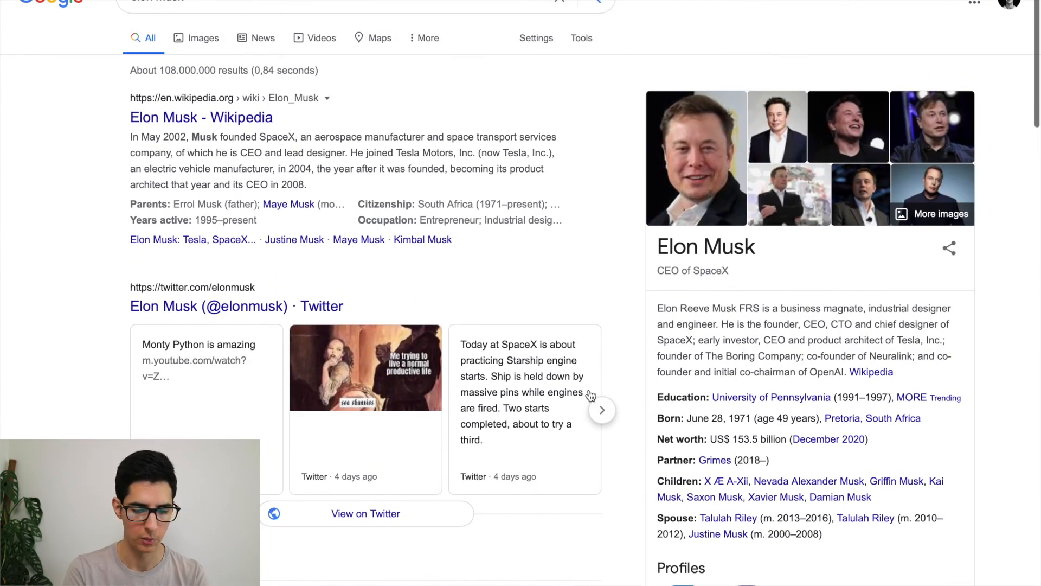
click(602, 410)
key(super+Tab)
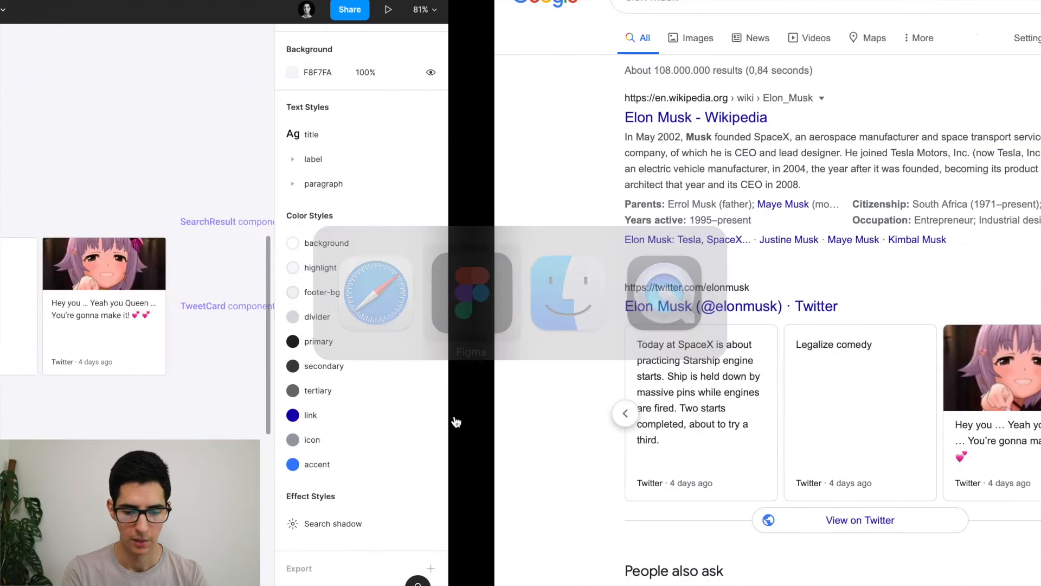
click(262, 318)
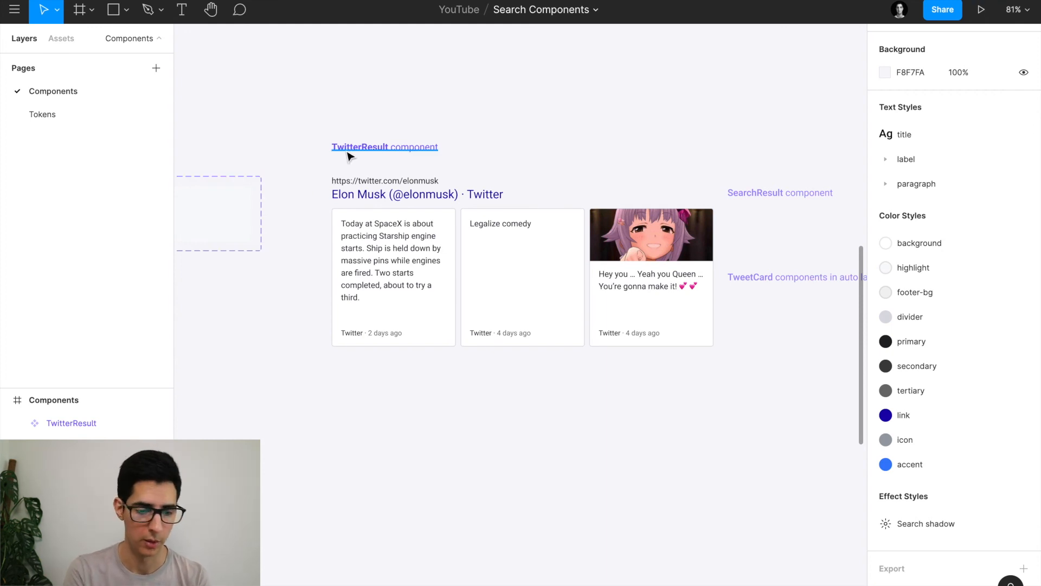
Paste a SearchResult variant onto the canvas and align it under TwitterResult.
click(368, 217)
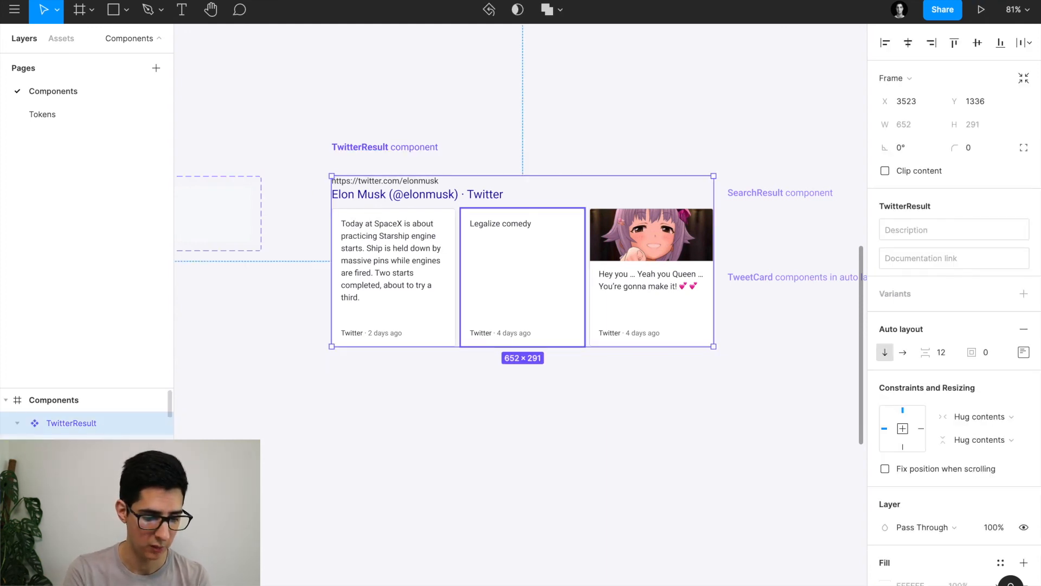
double_click(498, 189)
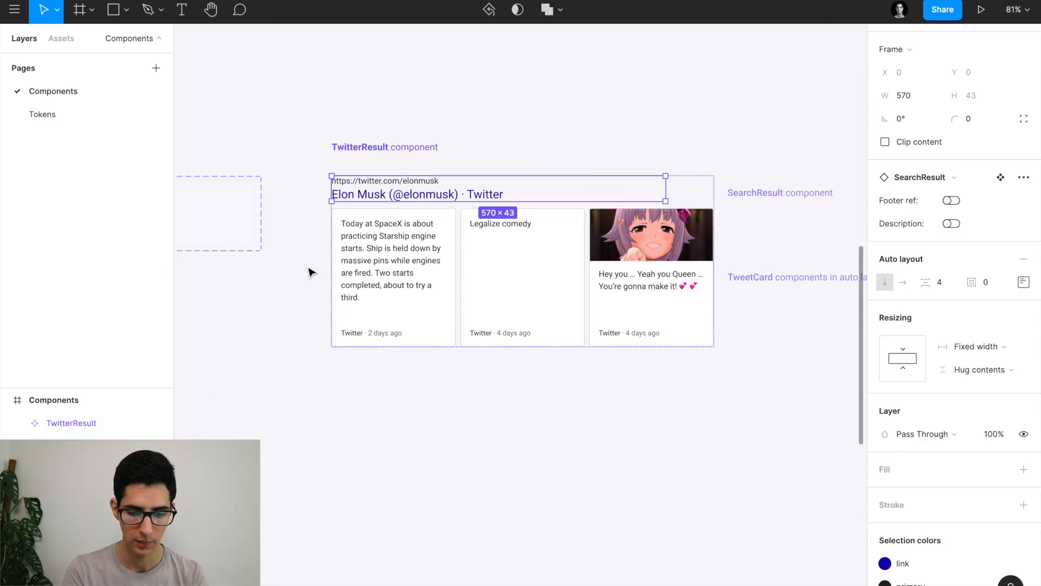
click(401, 453)
scroll(402, 453, down, 6)
scroll(360, 257, up, 4)
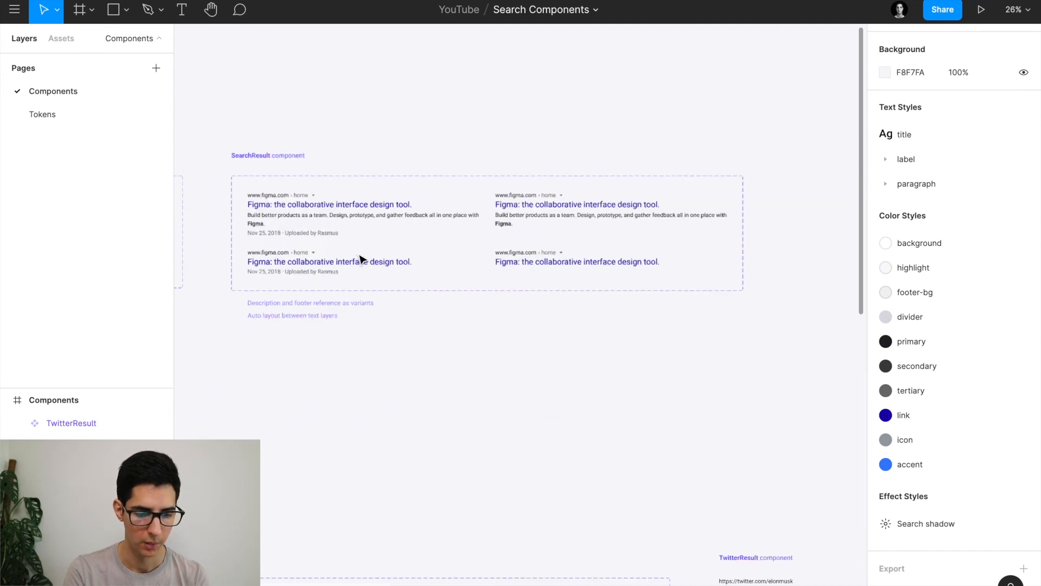
click(291, 222)
click(292, 222)
scroll(291, 222, down, 2)
scroll(291, 221, down, 7)
scroll(291, 221, right, 1)
click(416, 230)
scroll(416, 231, up, 4)
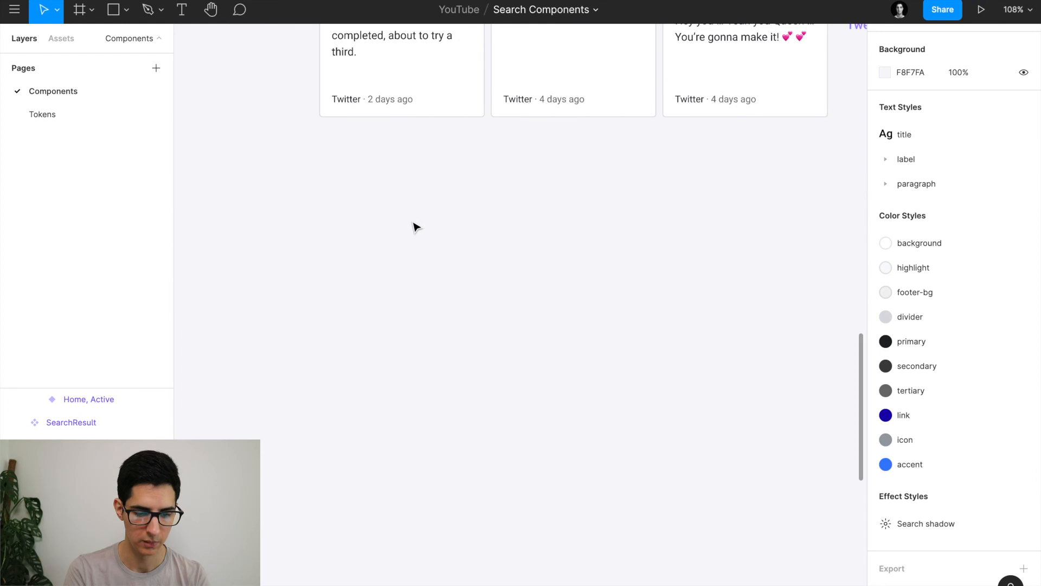
key(ctrl+v)
drag(403, 321, 421, 228)
Hide the new search result's footer line and description text.
click(952, 230)
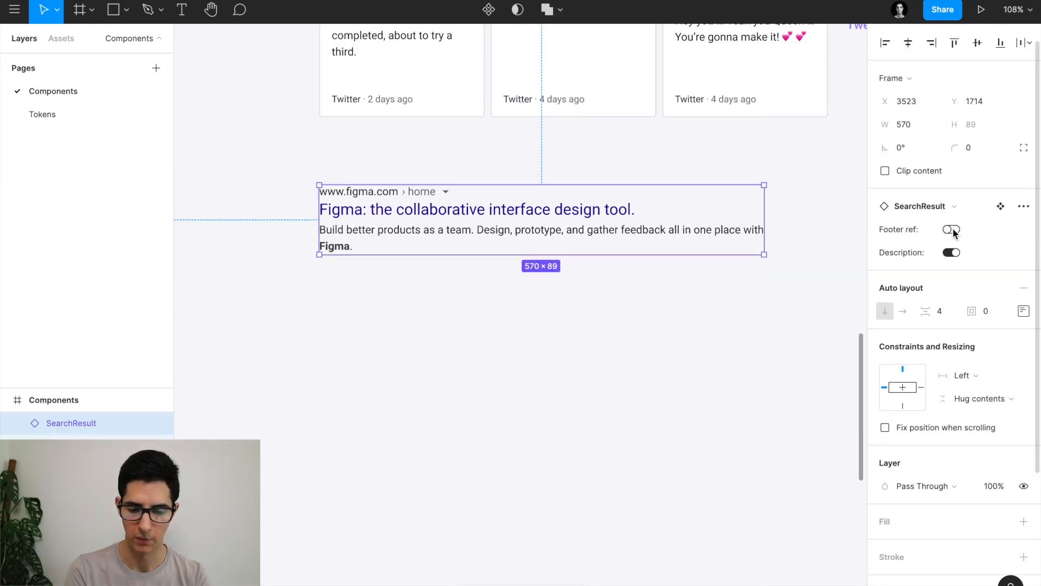
click(952, 253)
scroll(482, 275, down, 3)
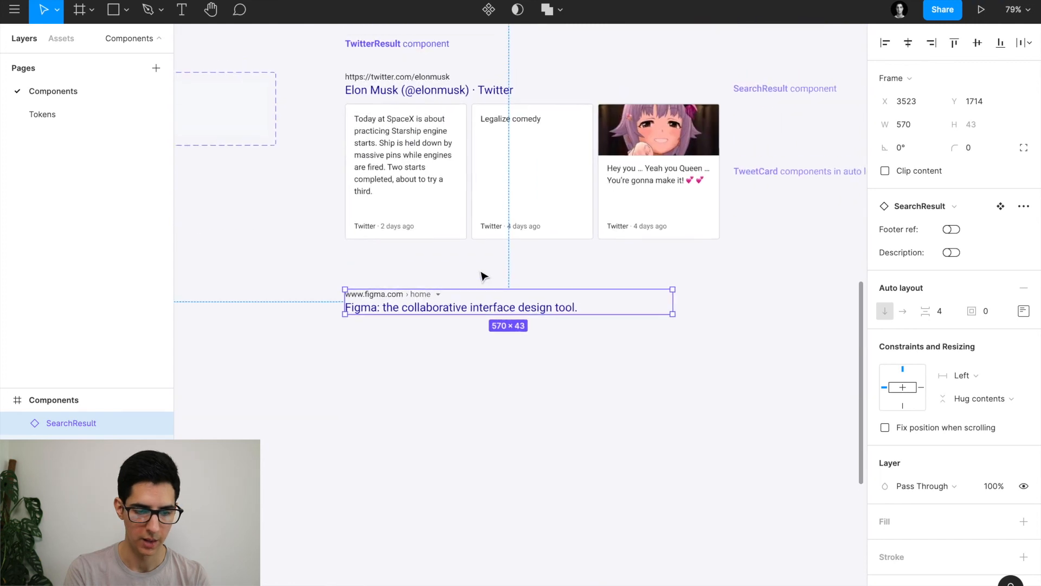
scroll(460, 228, up, 2)
Replace the search result's Figma title with the copied Twitter title.
double_click(406, 156)
key(ctrl+c)
double_click(413, 370)
key(ctrl+v)
scroll(412, 369, up, 5)
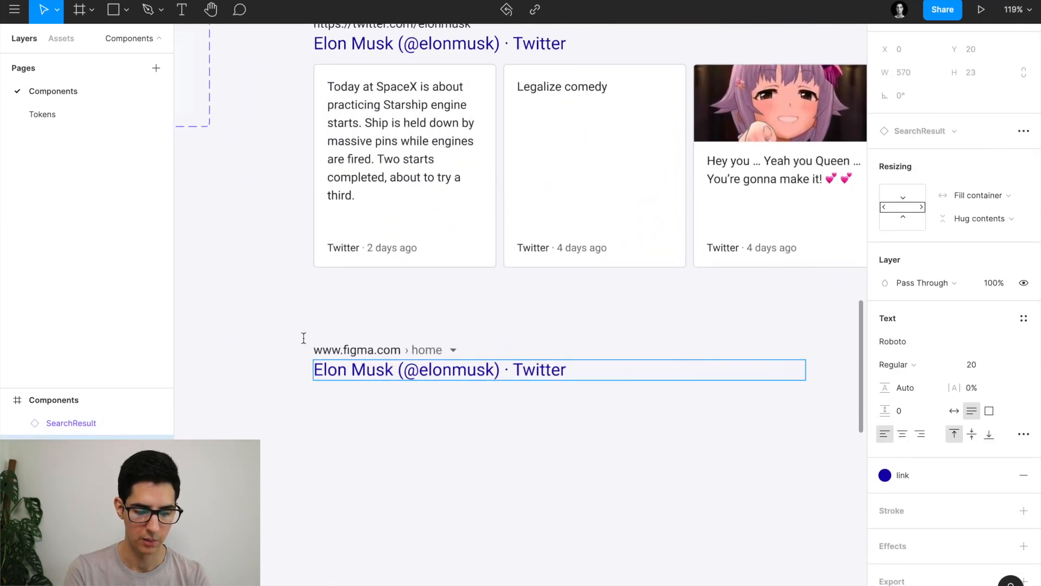
scroll(297, 340, up, 2)
scroll(266, 354, up, 1)
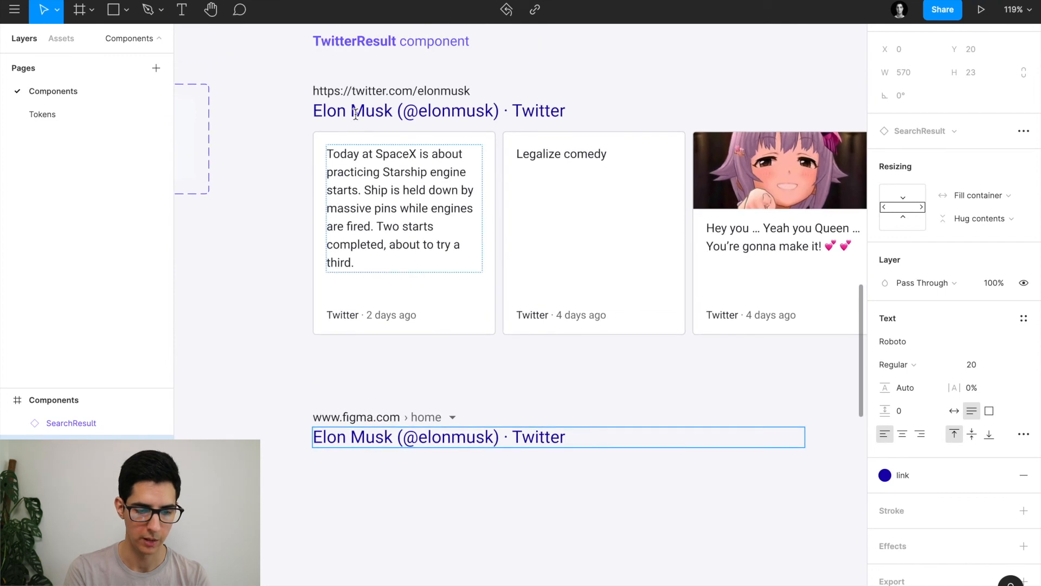
triple_click(354, 93)
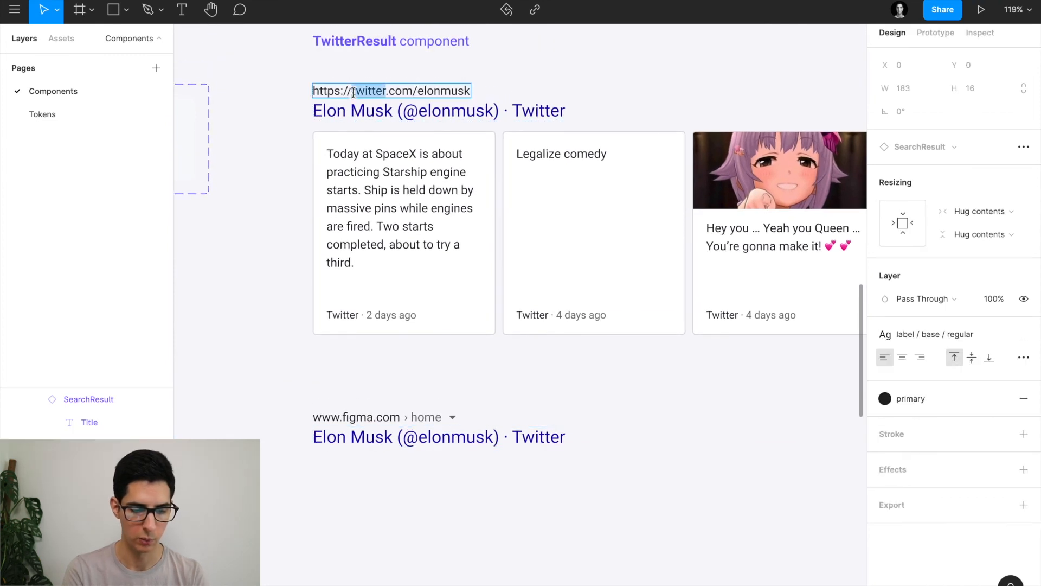
double_click(346, 415)
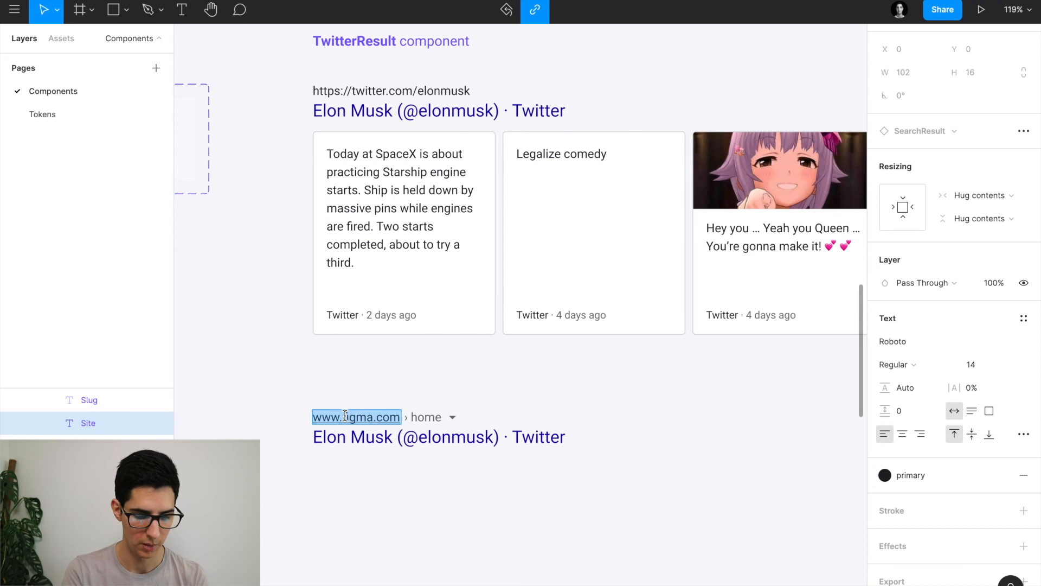
key(BackSpace)
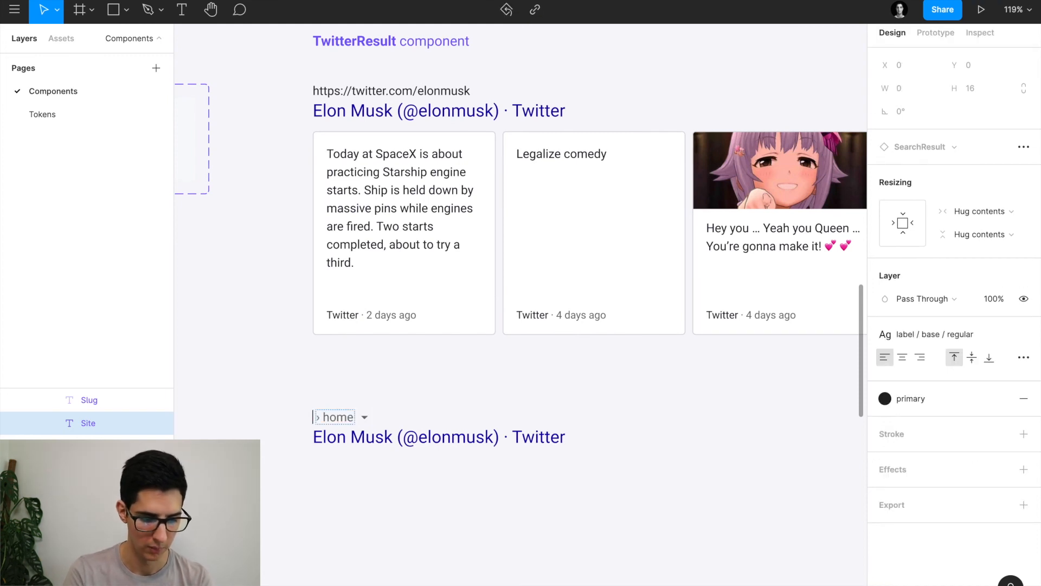
key(ctrl+v)
key(Escape)
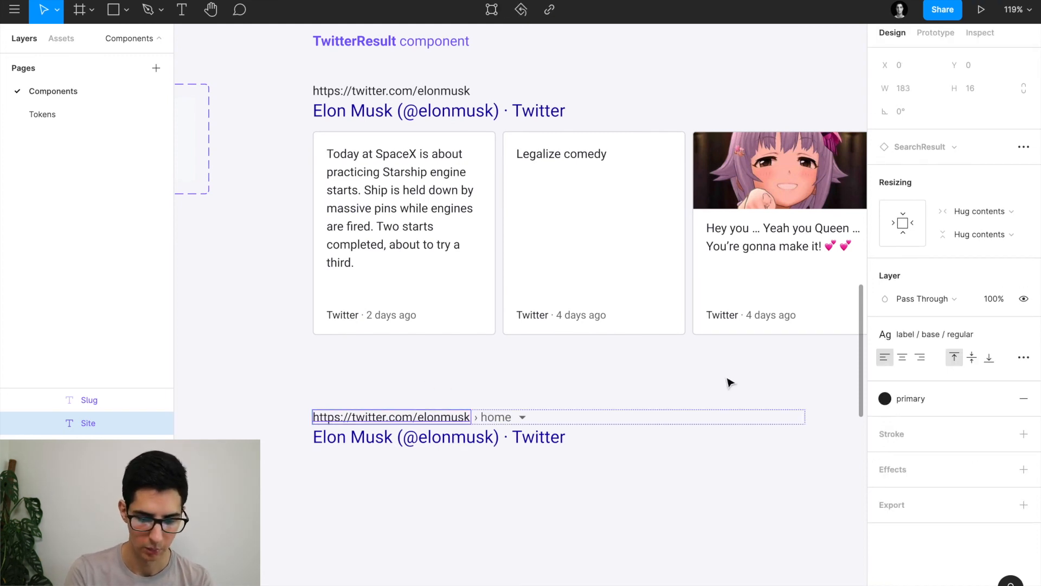
click(935, 399)
click(919, 508)
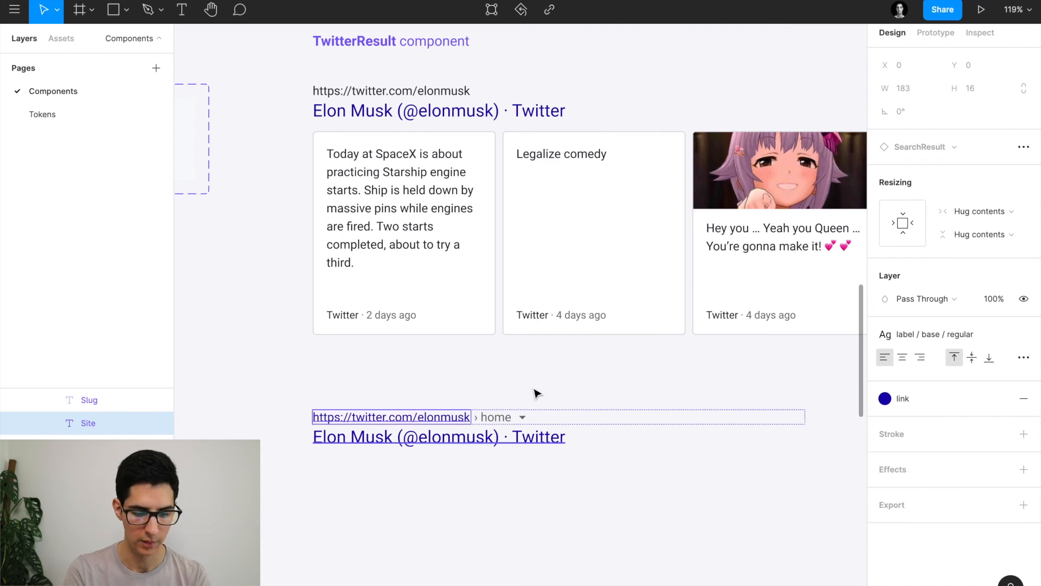
click(516, 398)
Remove the › home breadcrumb and make the URL grey with the tertiary style.
double_click(503, 422)
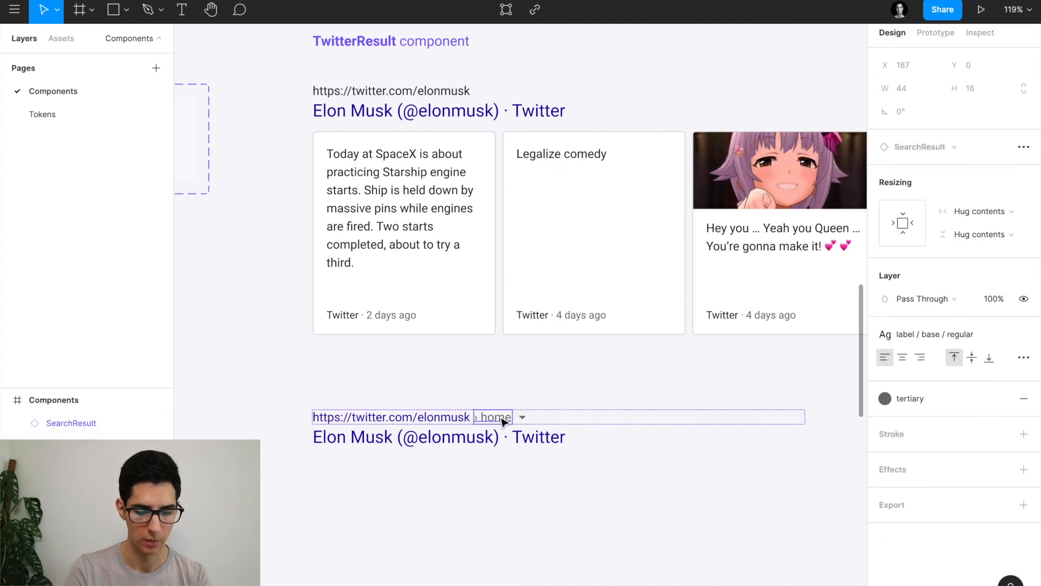
key(Escape)
key(Delete)
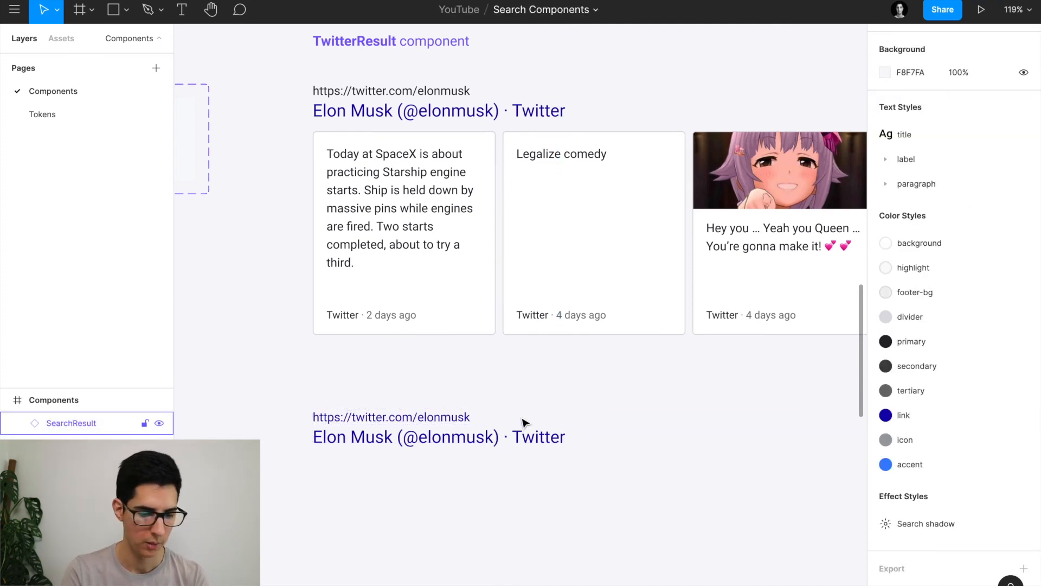
scroll(524, 422, down, 1)
double_click(422, 405)
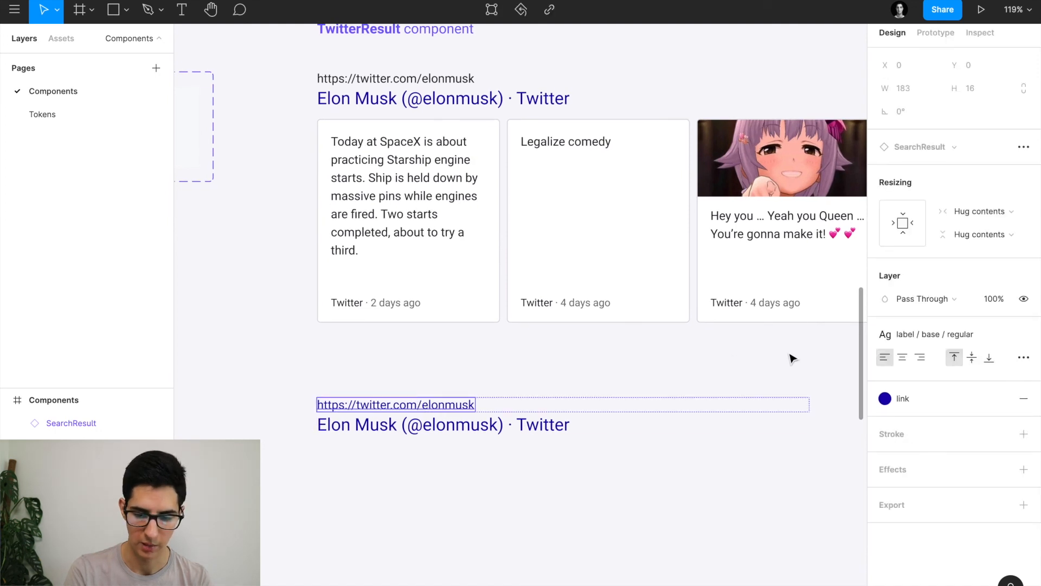
click(904, 398)
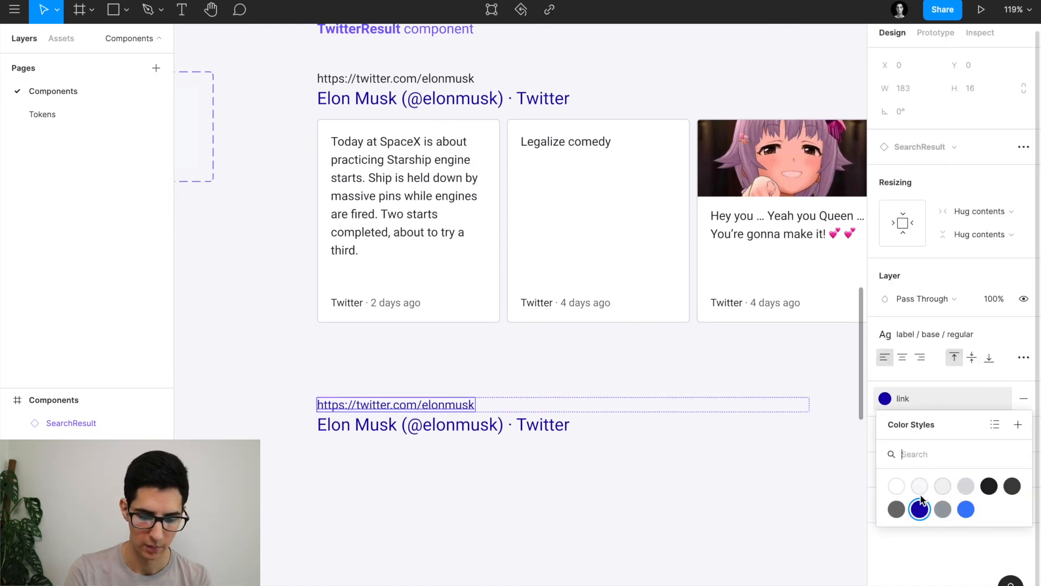
click(896, 508)
click(578, 497)
scroll(578, 497, down, 2)
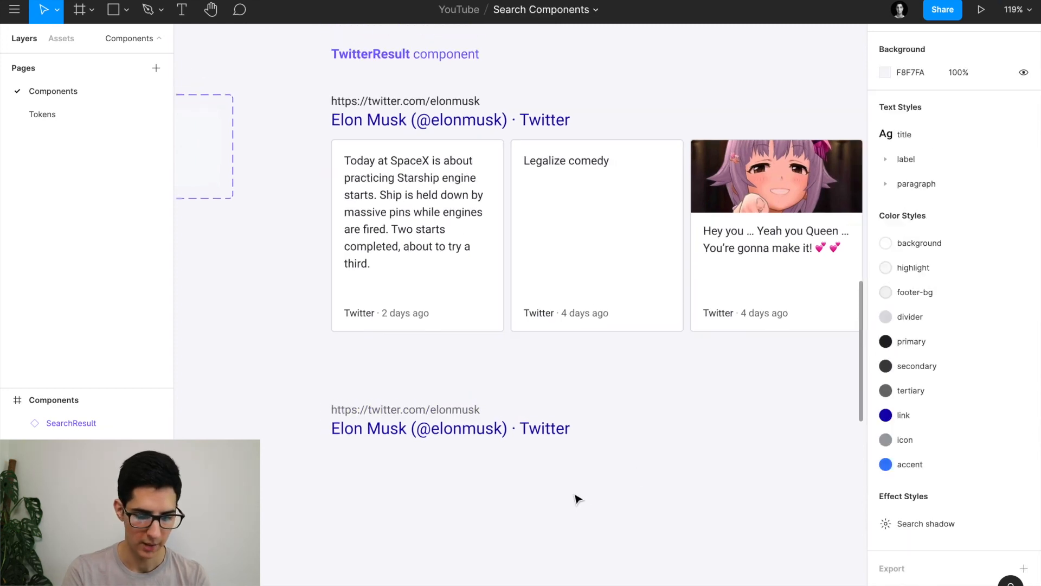
click(460, 395)
Paste a Tweet card copy under the lower Elon Musk title, left-aligned with a 12 px gap.
scroll(460, 394, down, 5)
scroll(460, 395, up, 3)
scroll(460, 394, left, 8)
scroll(458, 394, left, 5)
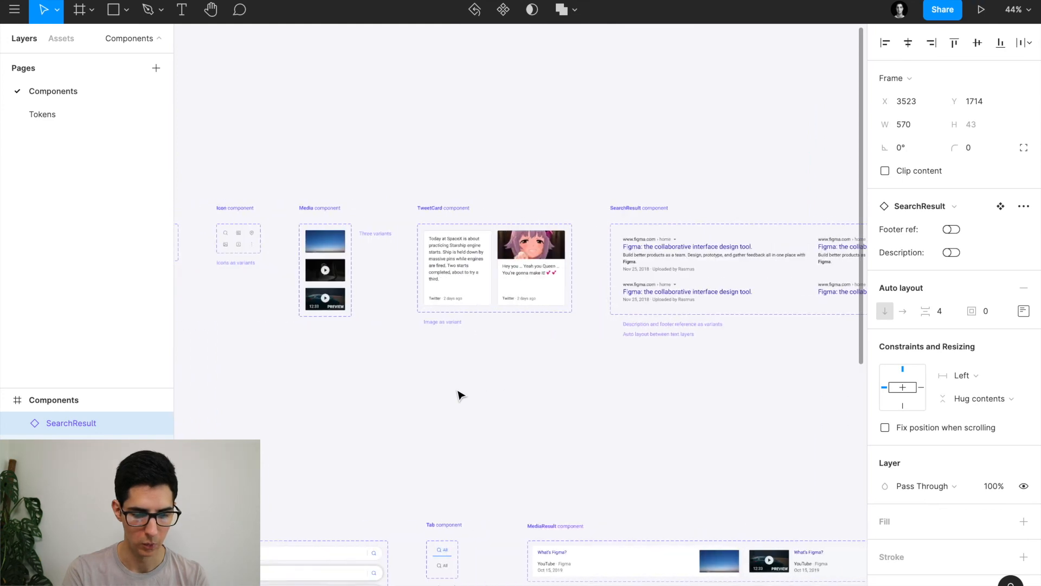
scroll(544, 288, up, 3)
click(501, 269)
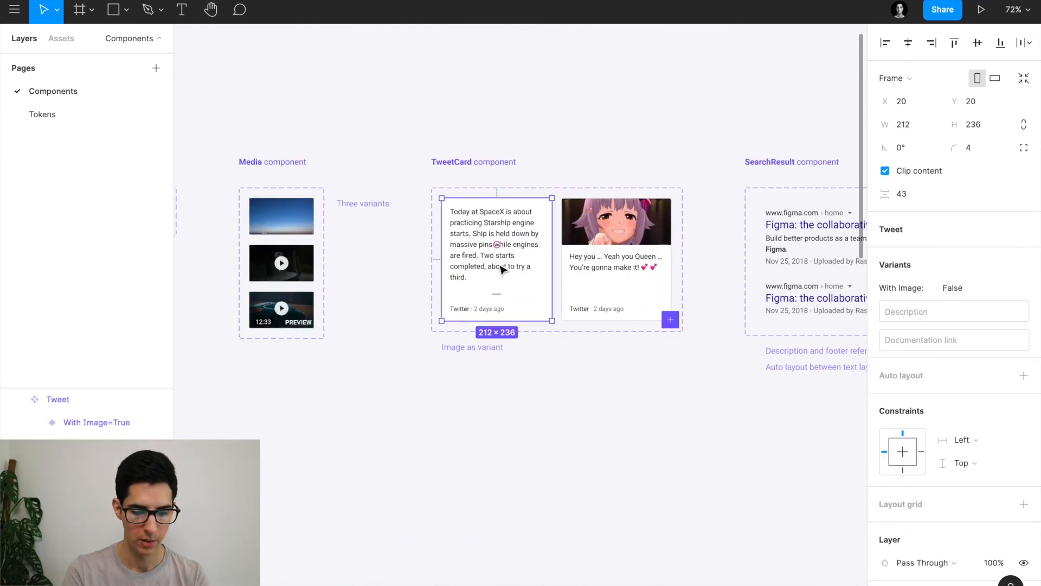
scroll(501, 269, down, 3)
scroll(502, 269, down, 6)
click(621, 318)
scroll(621, 319, up, 5)
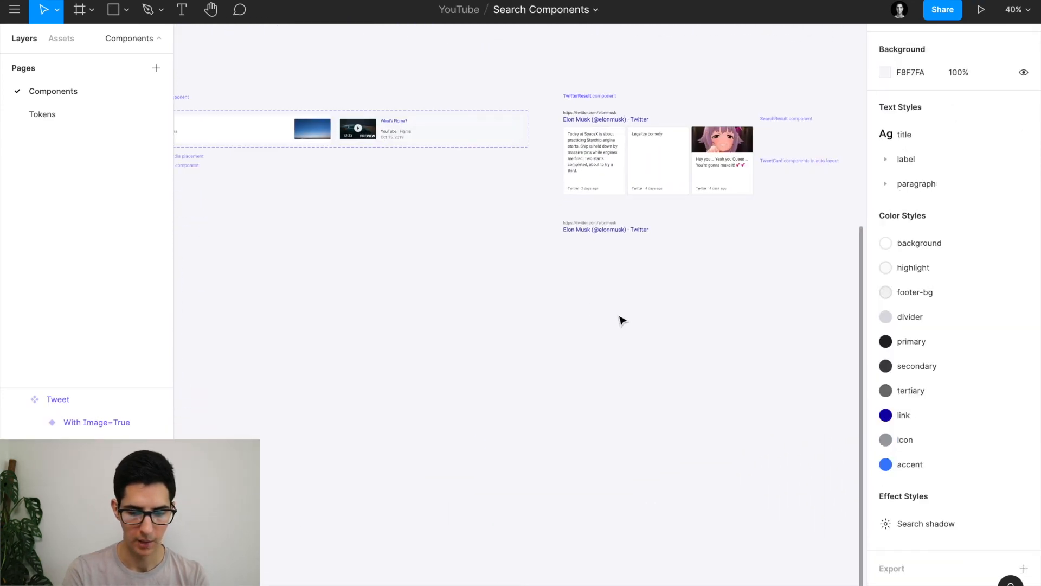
key(ctrl+v)
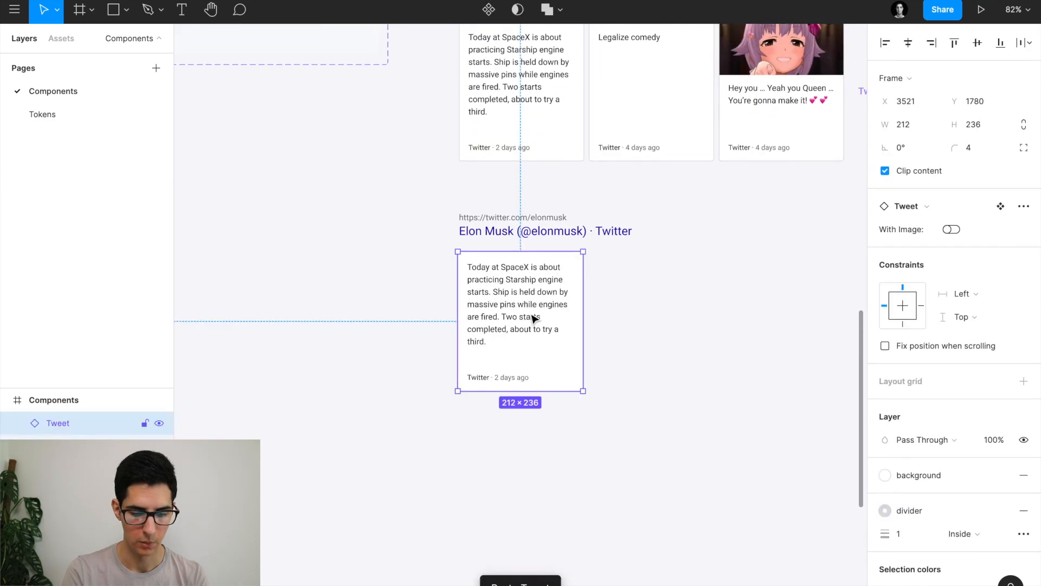
scroll(536, 250, up, 2)
mouse_move(501, 333)
mouse_down()
mouse_move(501, 346)
mouse_move(500, 333)
mouse_up()
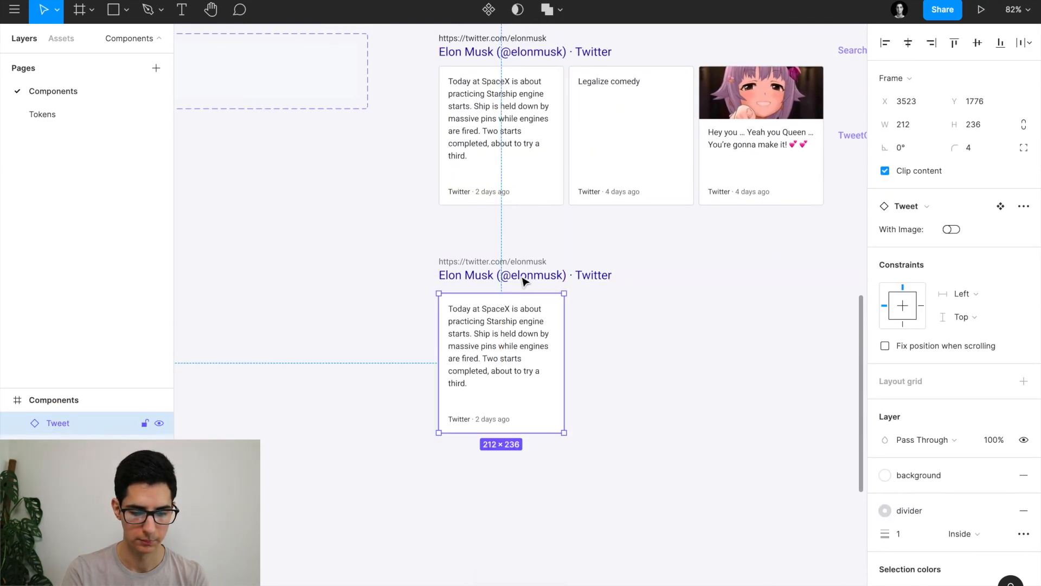
click(527, 142)
click(491, 305)
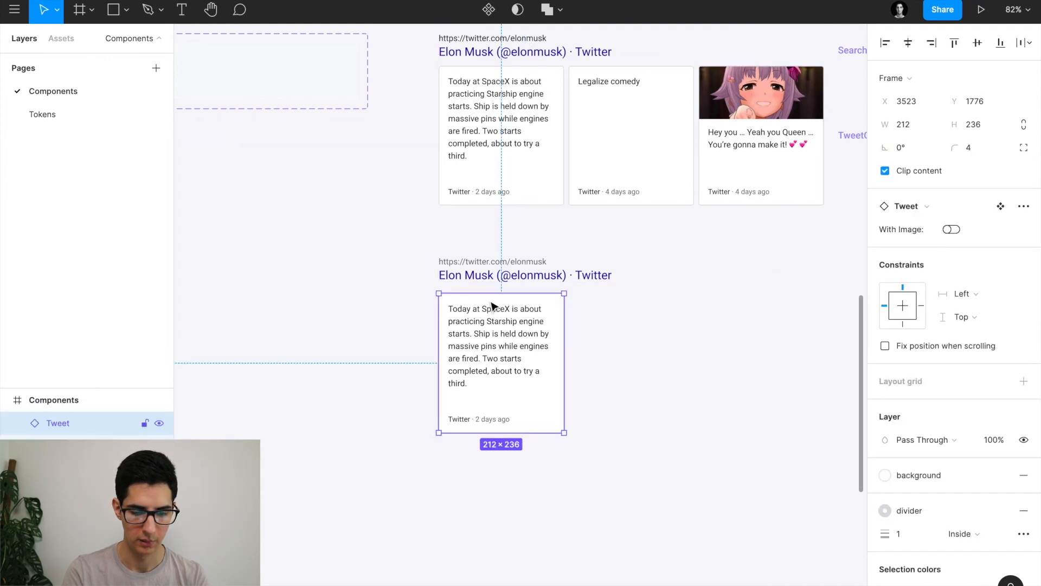
key(Up)
key(Up)
key(Up)
key(Up)
key(Up)
key(Up)
key(Up)
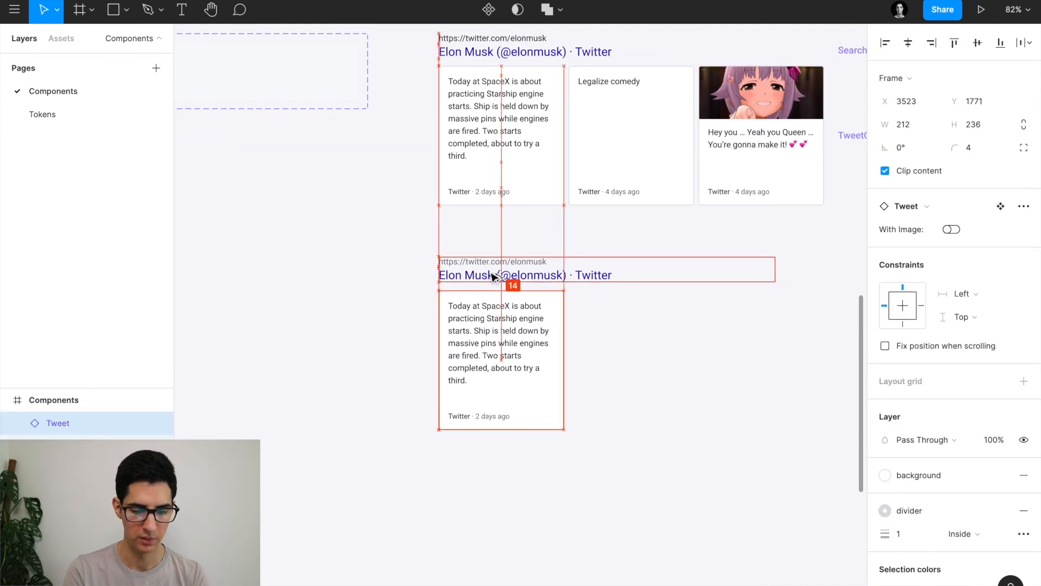
scroll(632, 272, left, 2)
scroll(632, 272, up, 1)
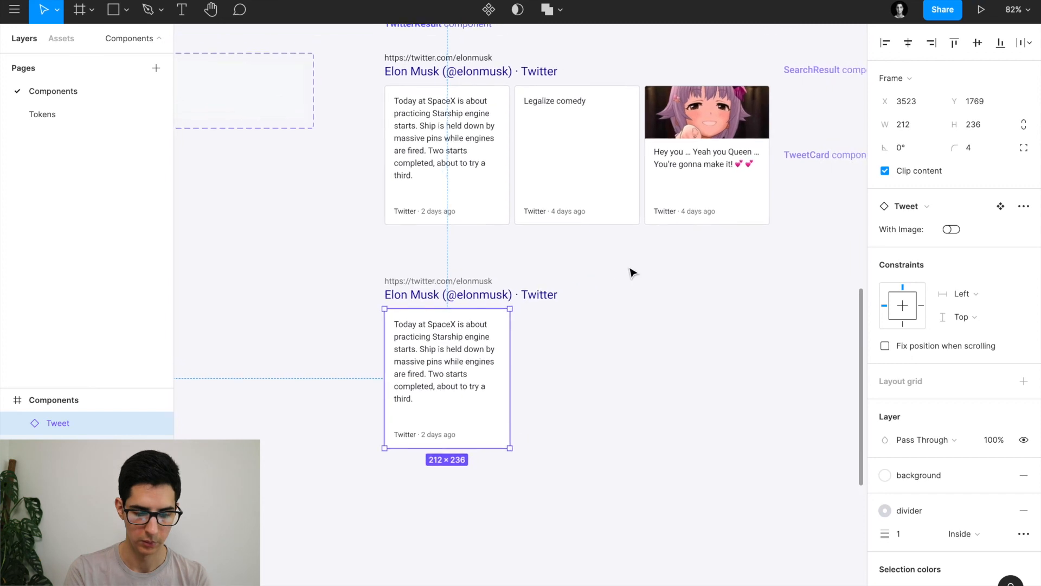
scroll(562, 299, right, 1)
scroll(563, 298, up, 1)
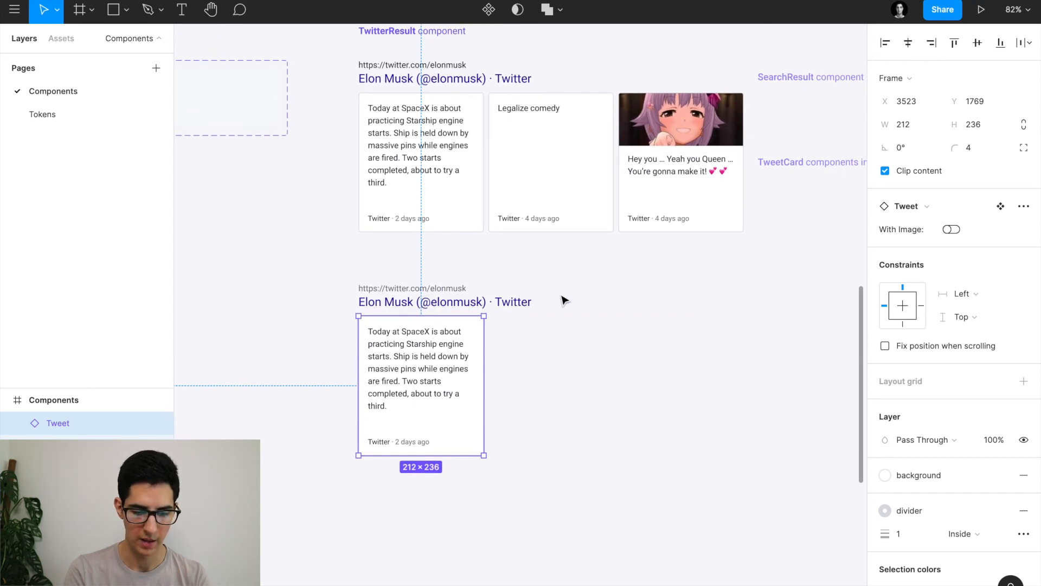
Duplicate the Tweet card, wrap both in an auto-layout frame named Cards, and add a third card.
drag(387, 356, 515, 357)
shift+click(419, 357)
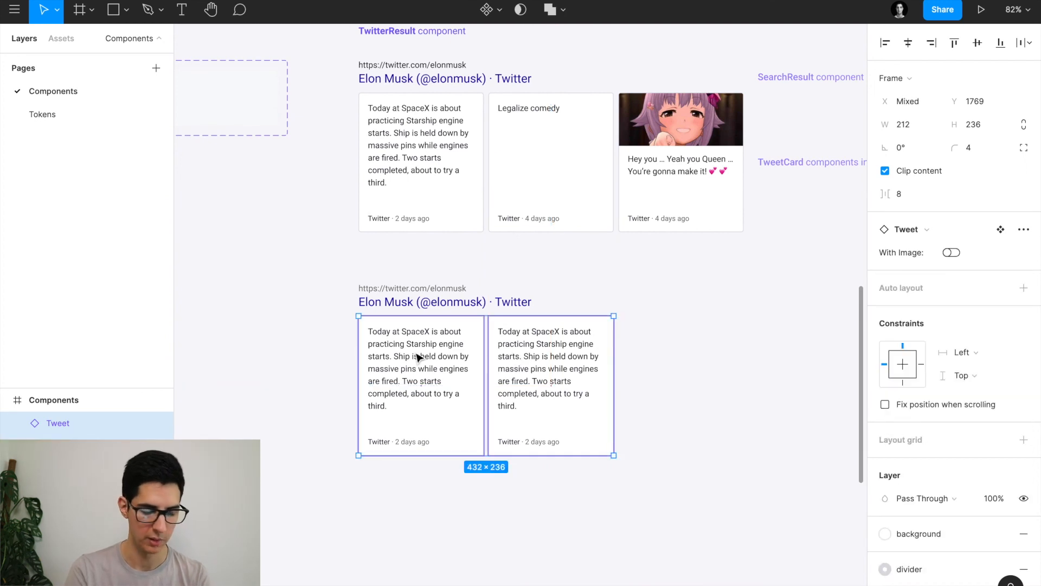
key(shift+a)
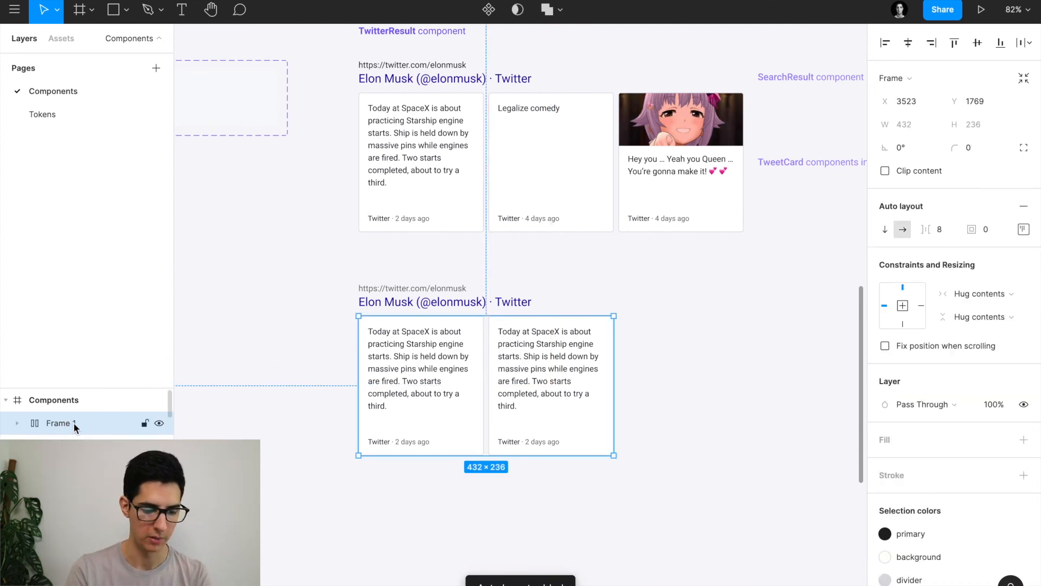
double_click(73, 422)
text(Cards)
key(Return)
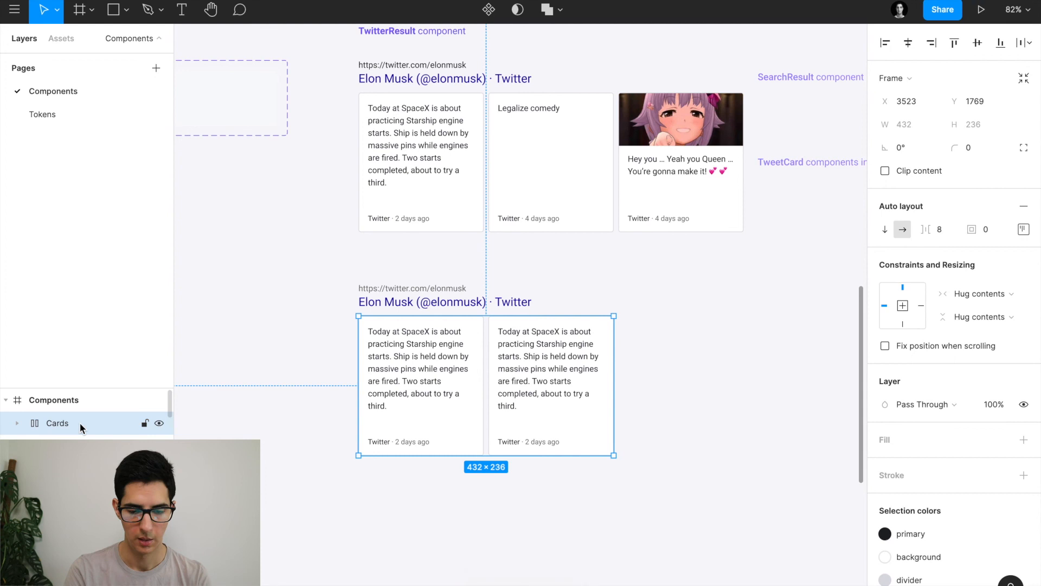
click(524, 367)
key(super+d)
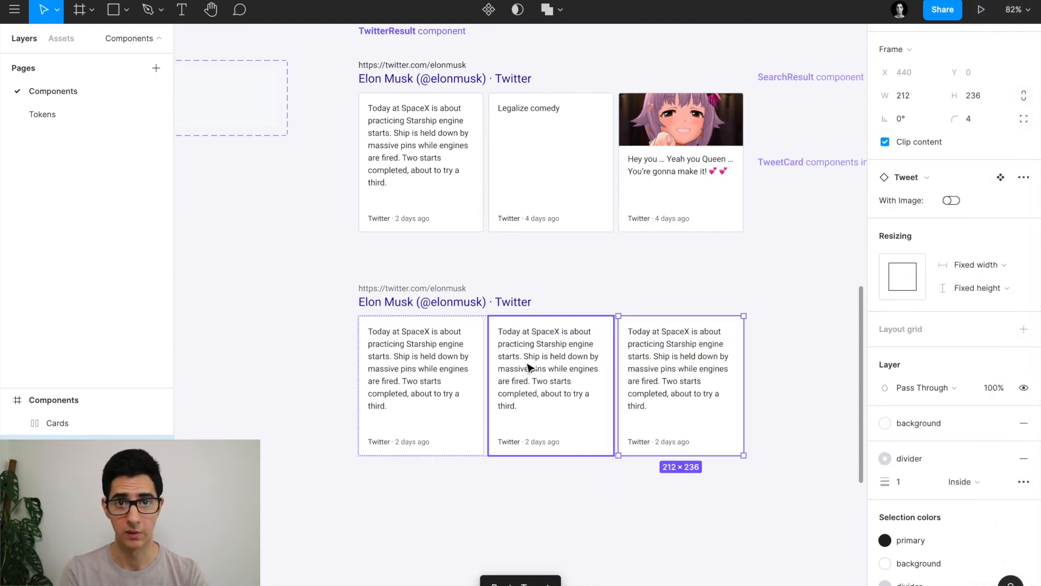
Change the middle card's tweet text to 'Legalize comedy'.
click(529, 368)
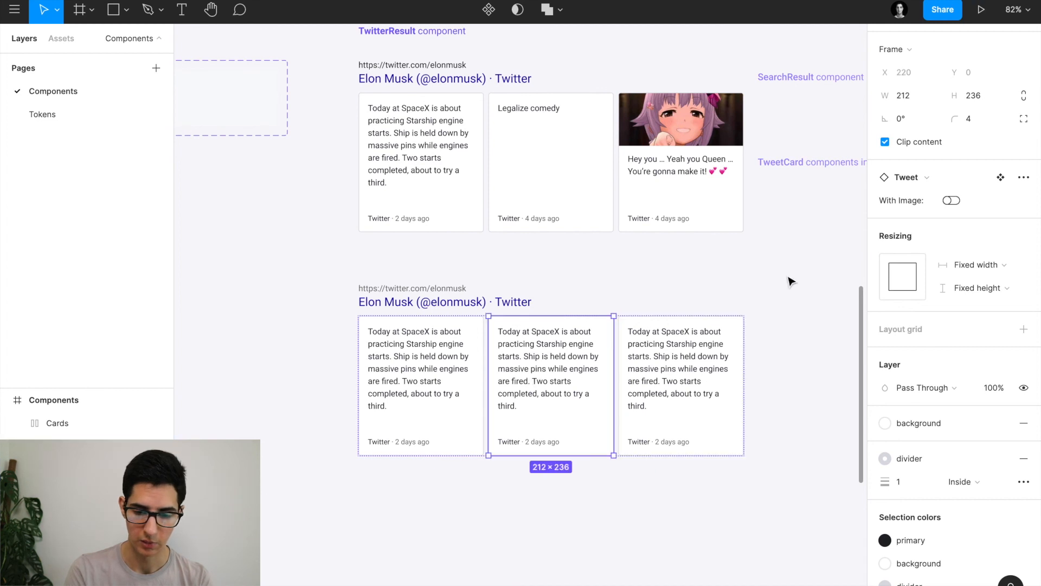
double_click(532, 388)
text(Lega)
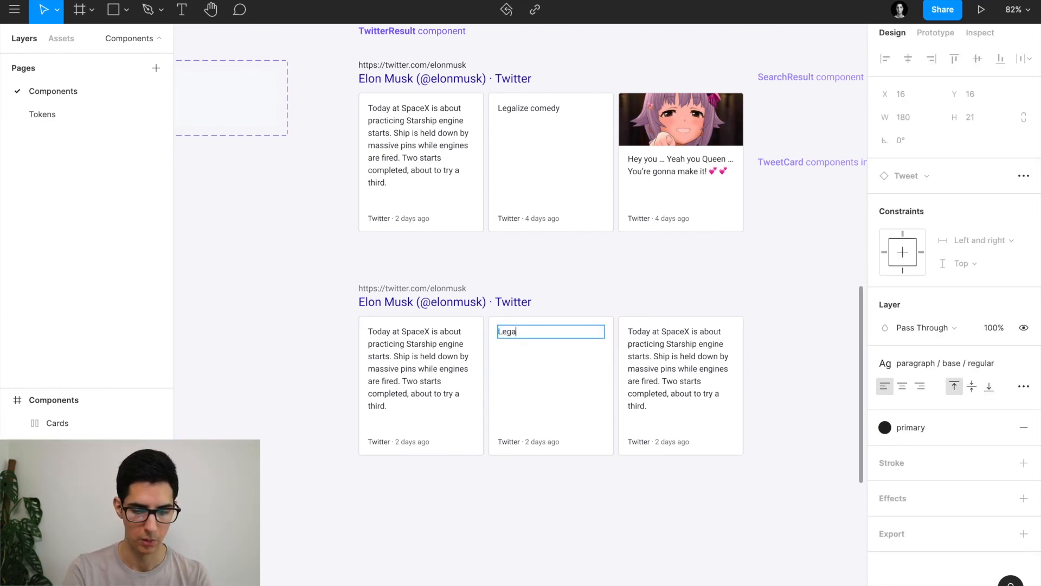
text(lize comedy)
key(Escape)
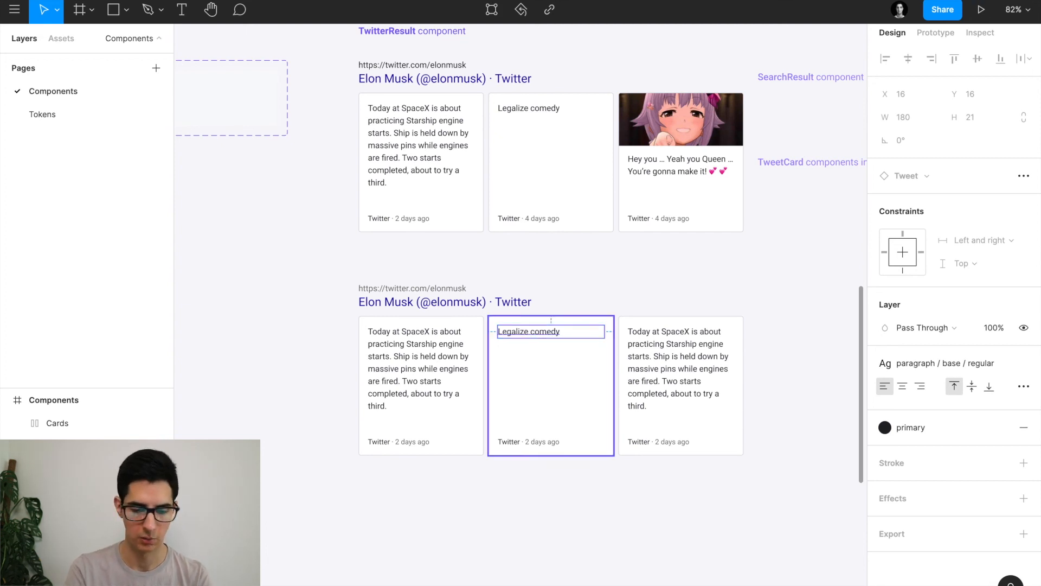
key(Escape)
Turn on the image for the third card in the row.
scroll(520, 260, right, 2)
double_click(608, 404)
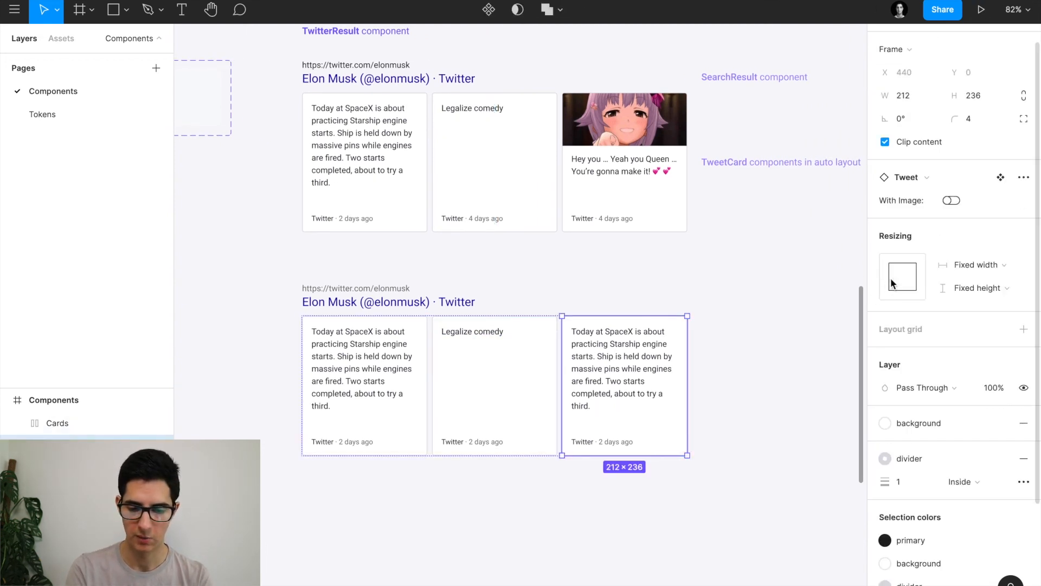
click(953, 200)
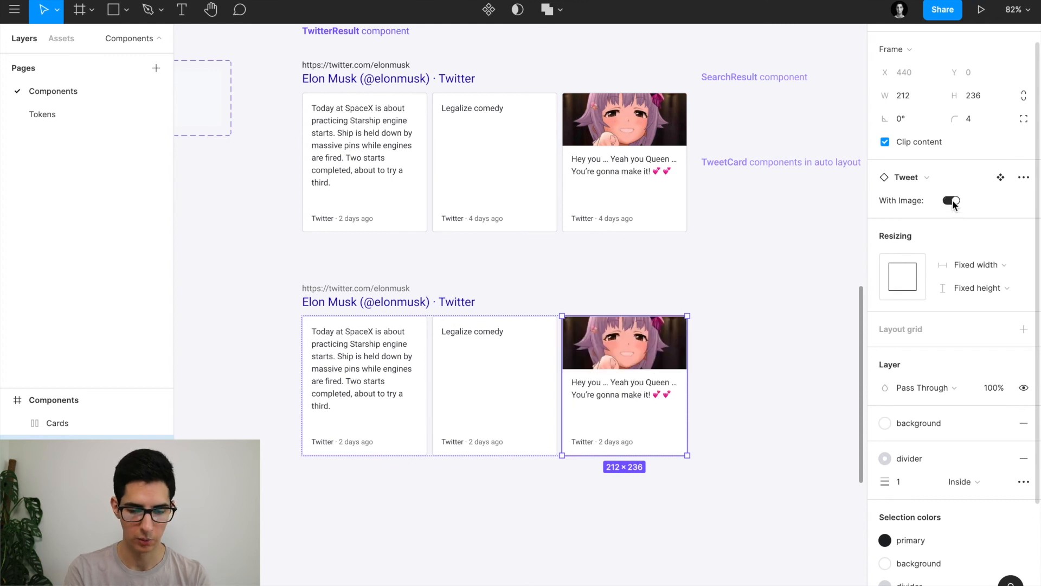
click(801, 310)
scroll(801, 309, down, 3)
Frame the lower title and Cards row together and name the frame TwitterResult.
drag(393, 274, 739, 495)
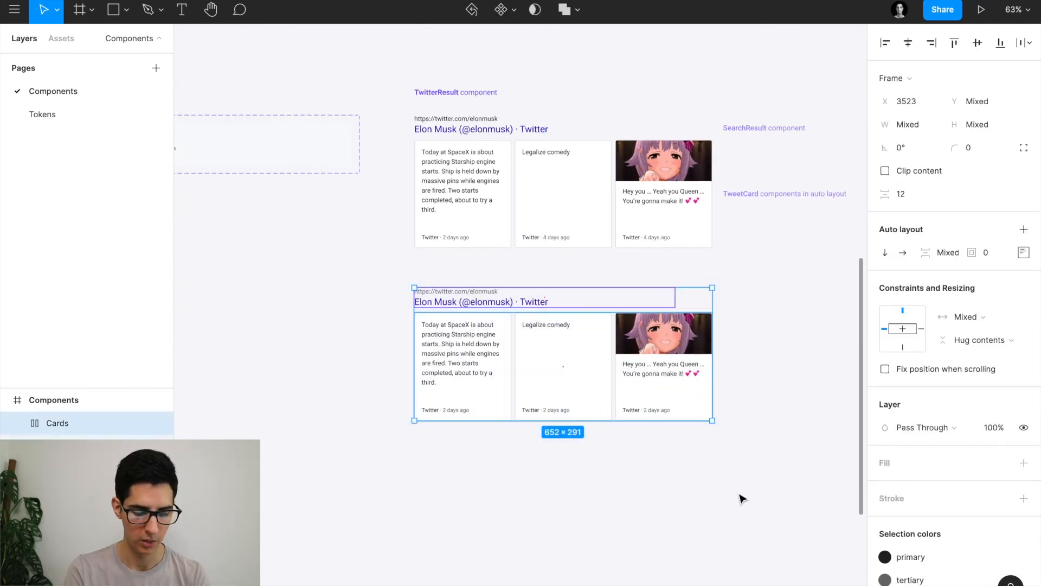
scroll(739, 495, right, 2)
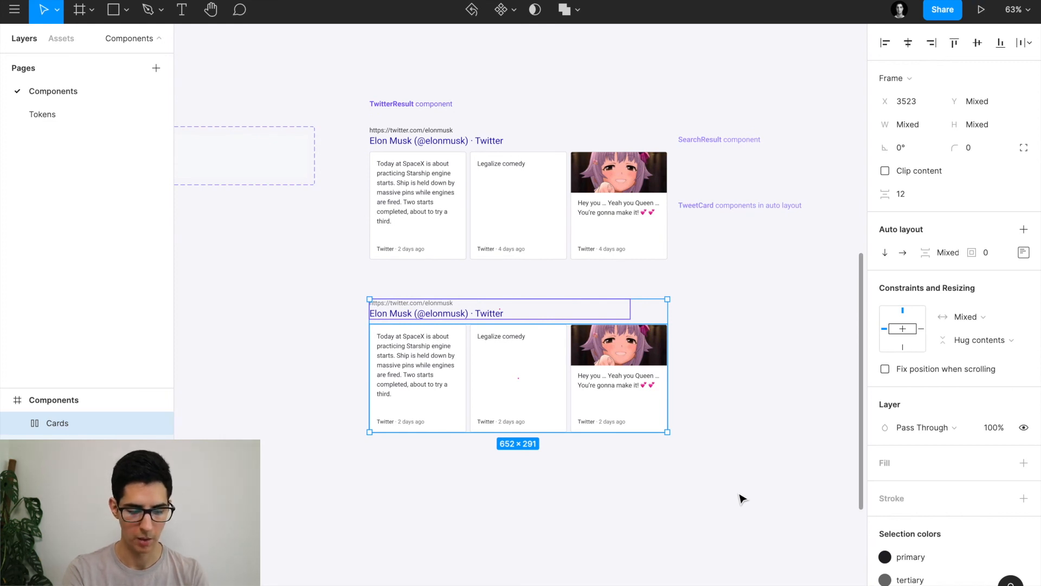
key(ctrl+alt+g)
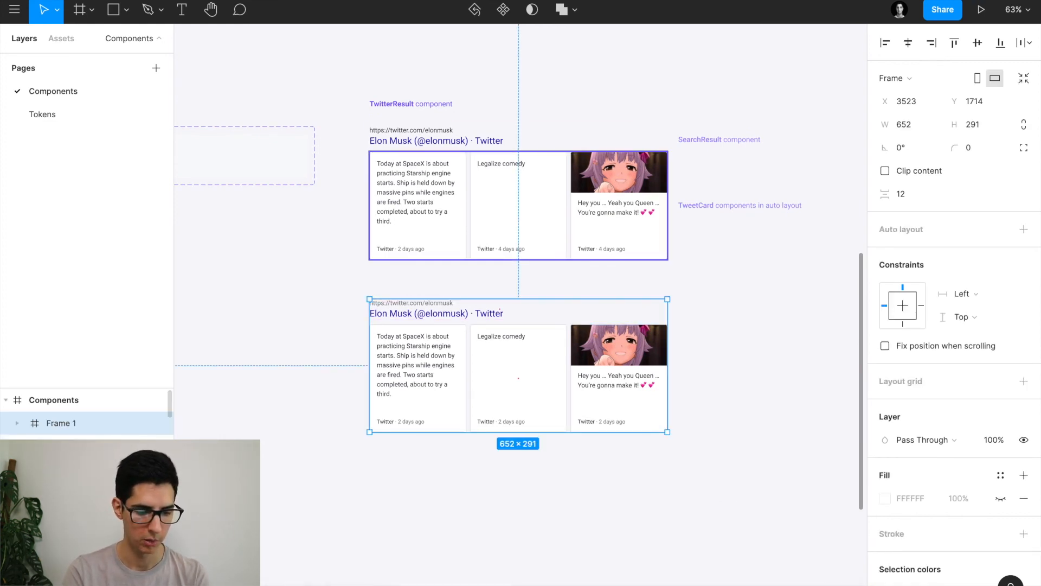
double_click(64, 425)
text(Twei)
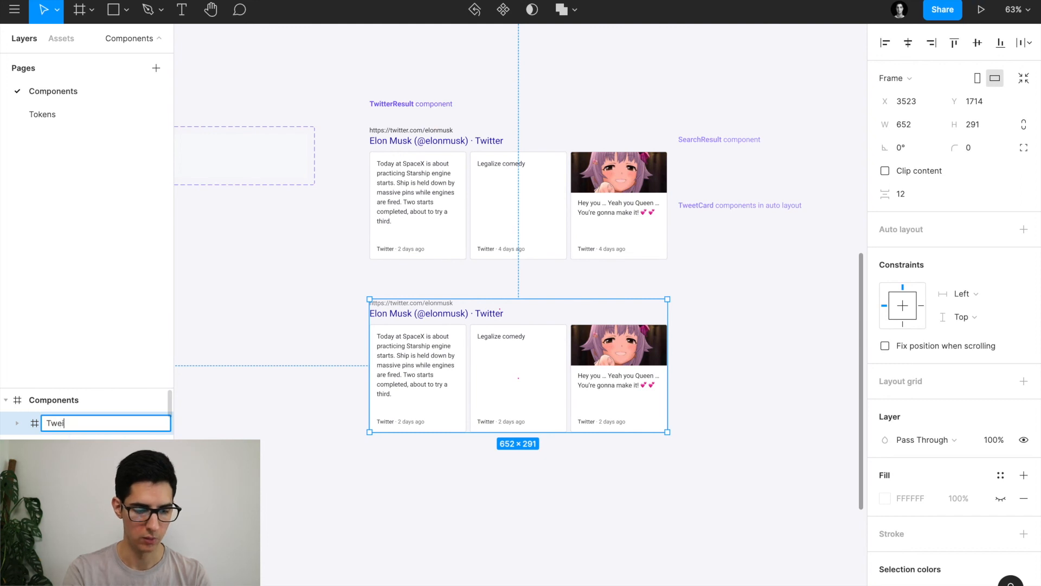
text(terResult)
key(Return)
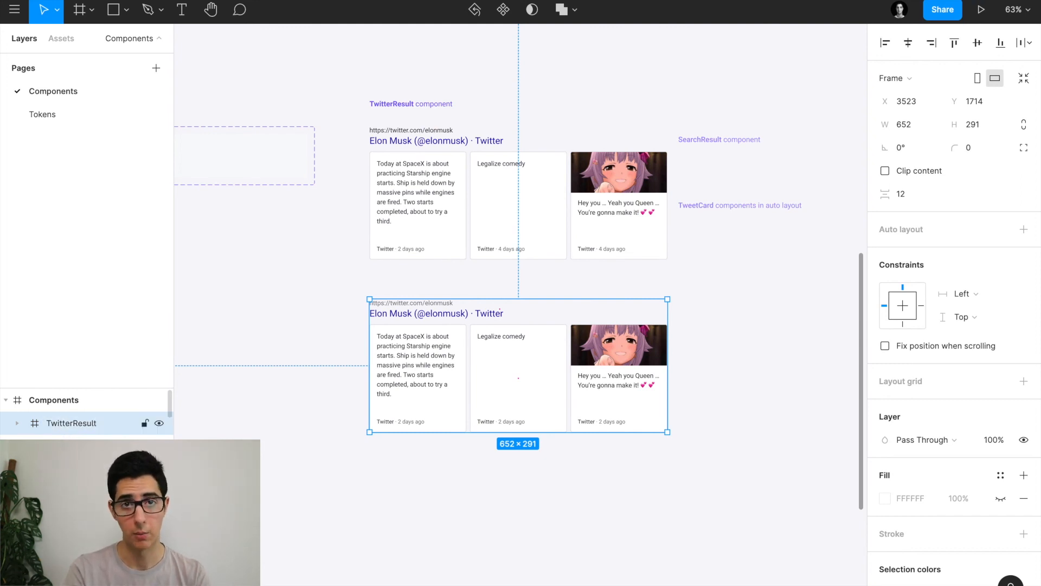
Make the TwitterResult frame a component and view the whole page with the interface hidden.
key(ctrl+alt+k)
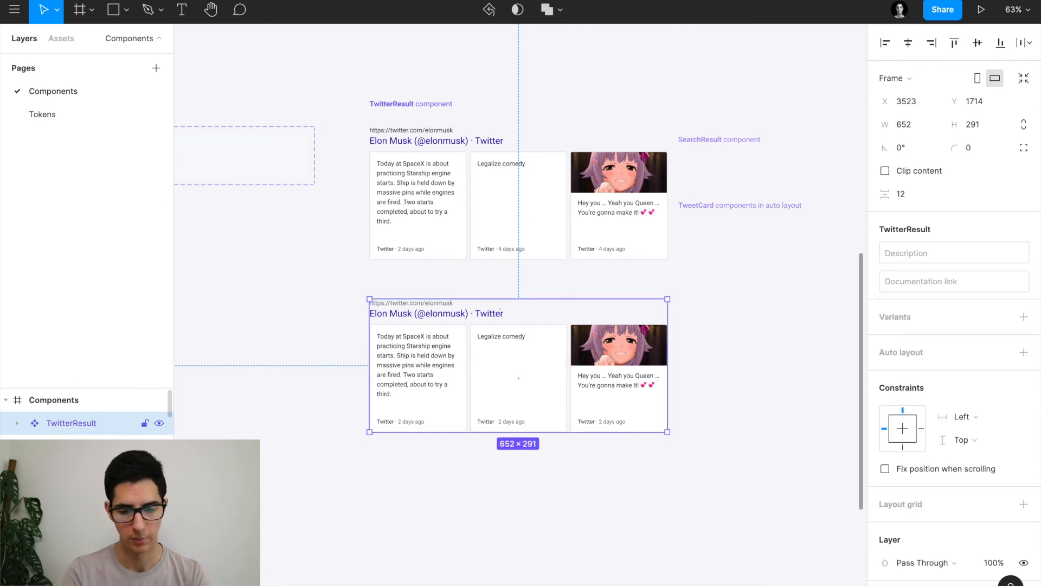
scroll(486, 269, up, 2)
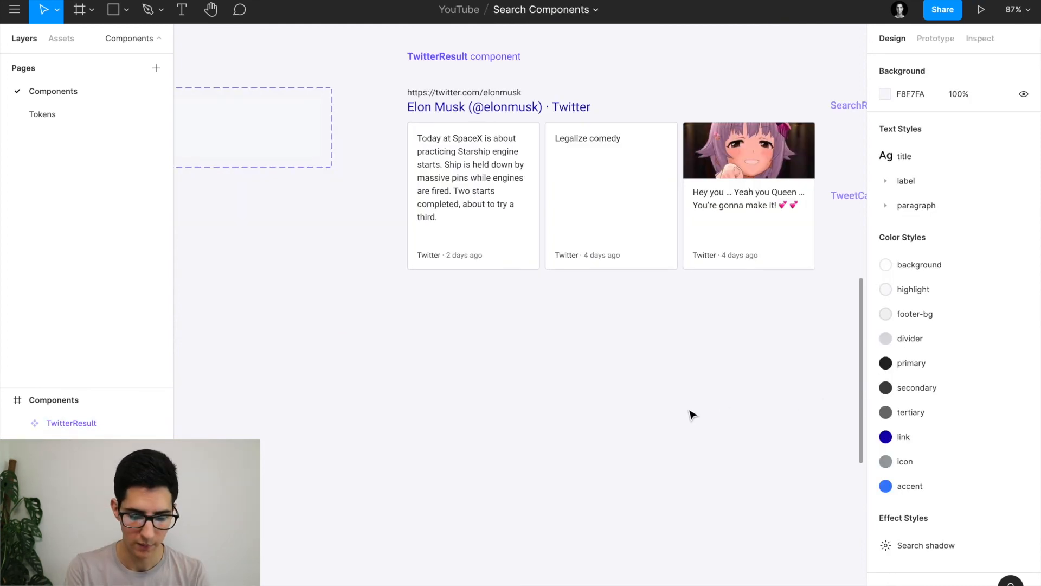
scroll(692, 415, right, 2)
key(ctrl+backslash)
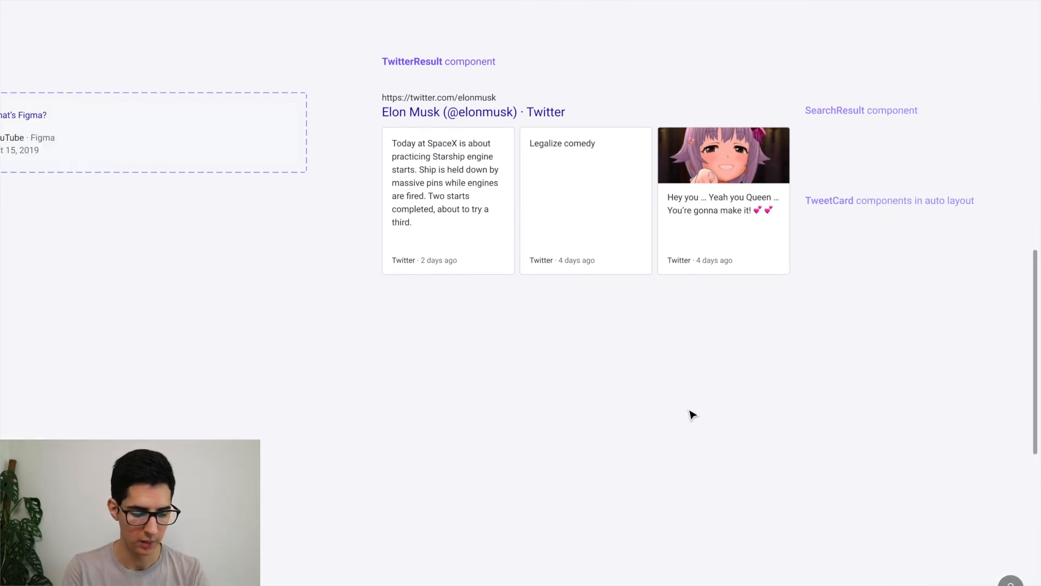
key(shift+1)
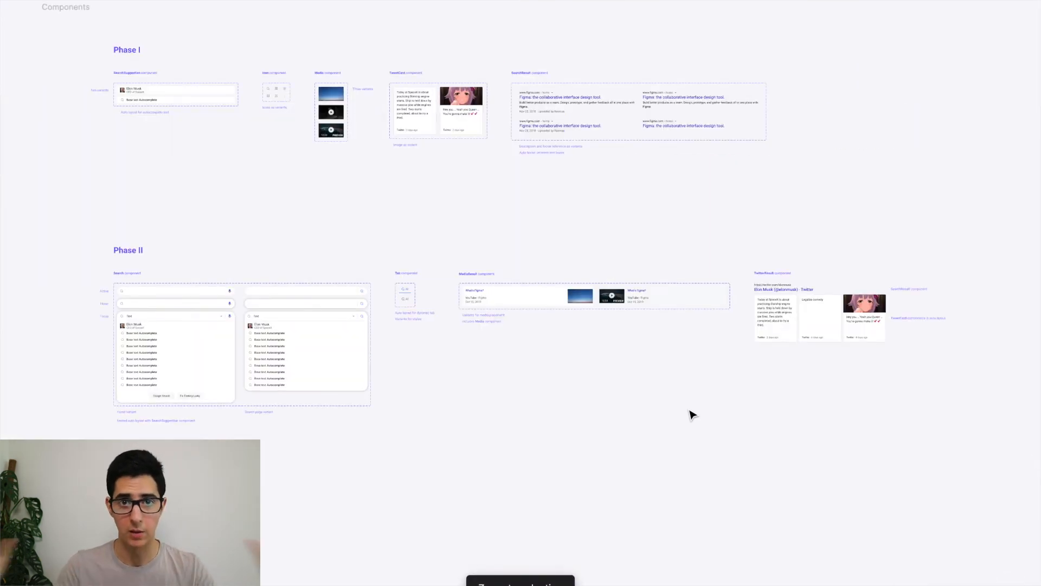